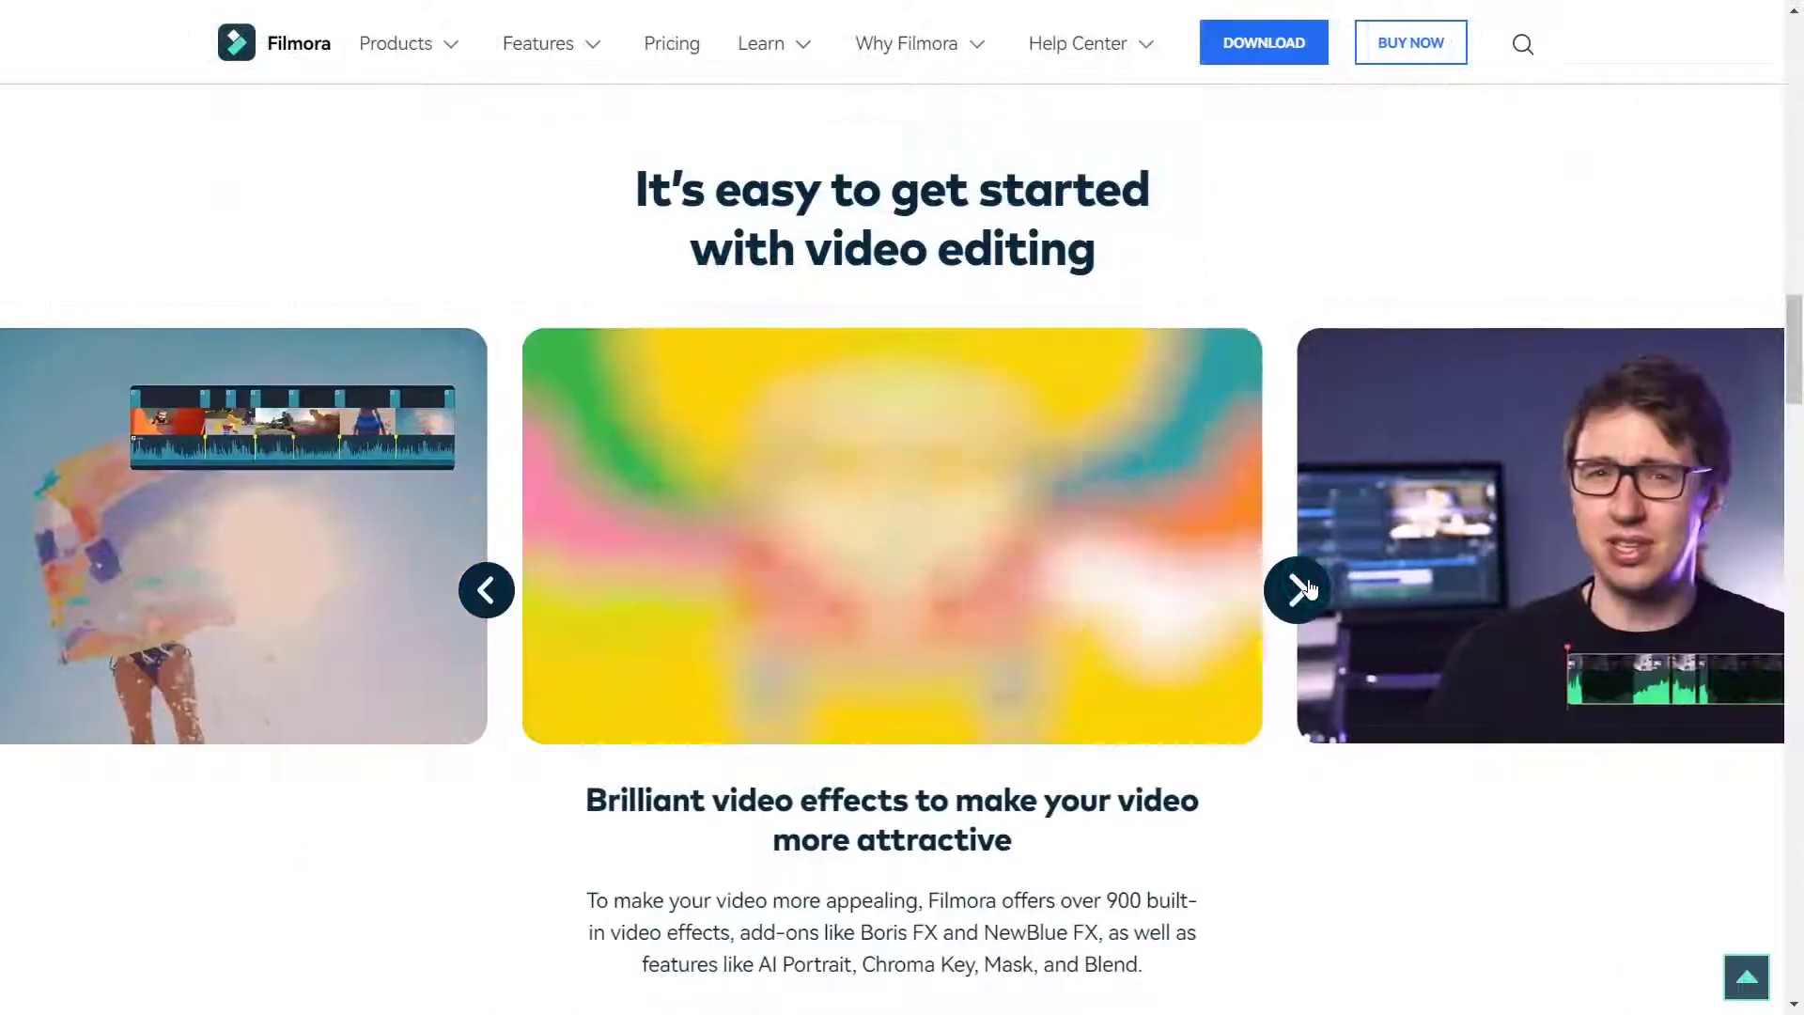
Look through the website's feature slides on video effects, audio functions and tools for creators
left_click(1298, 589)
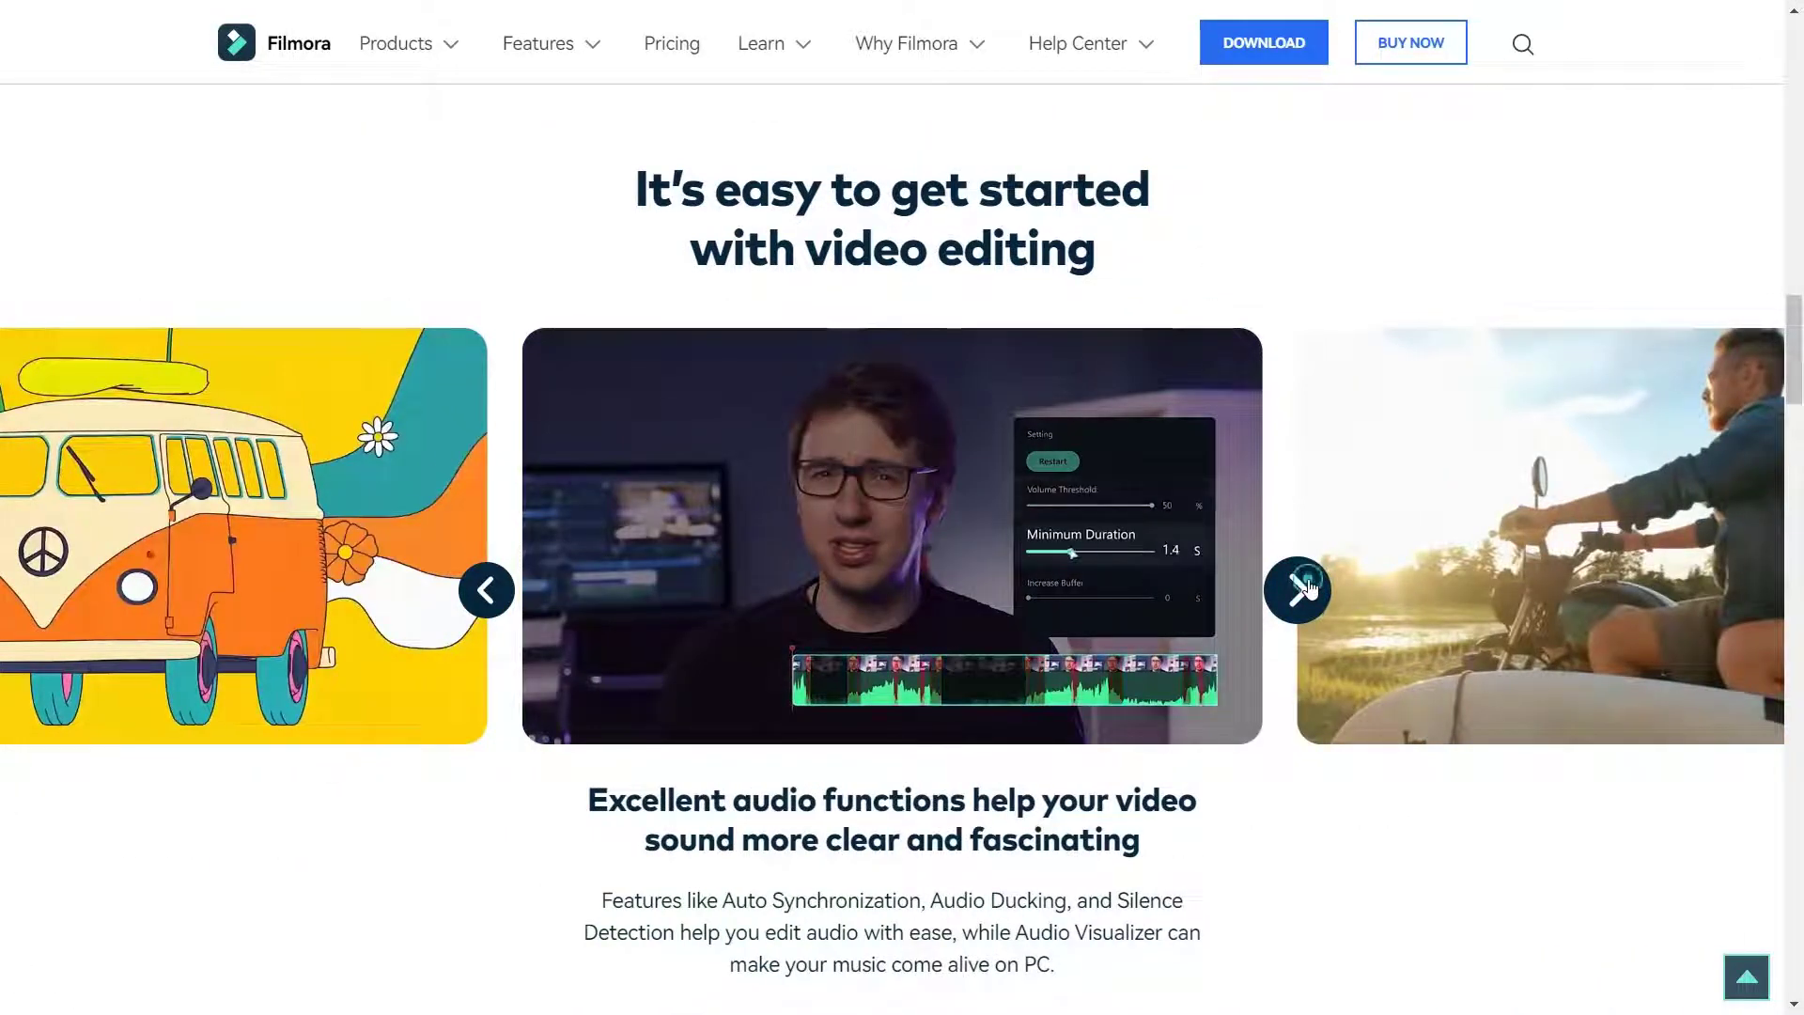
left_click(1308, 588)
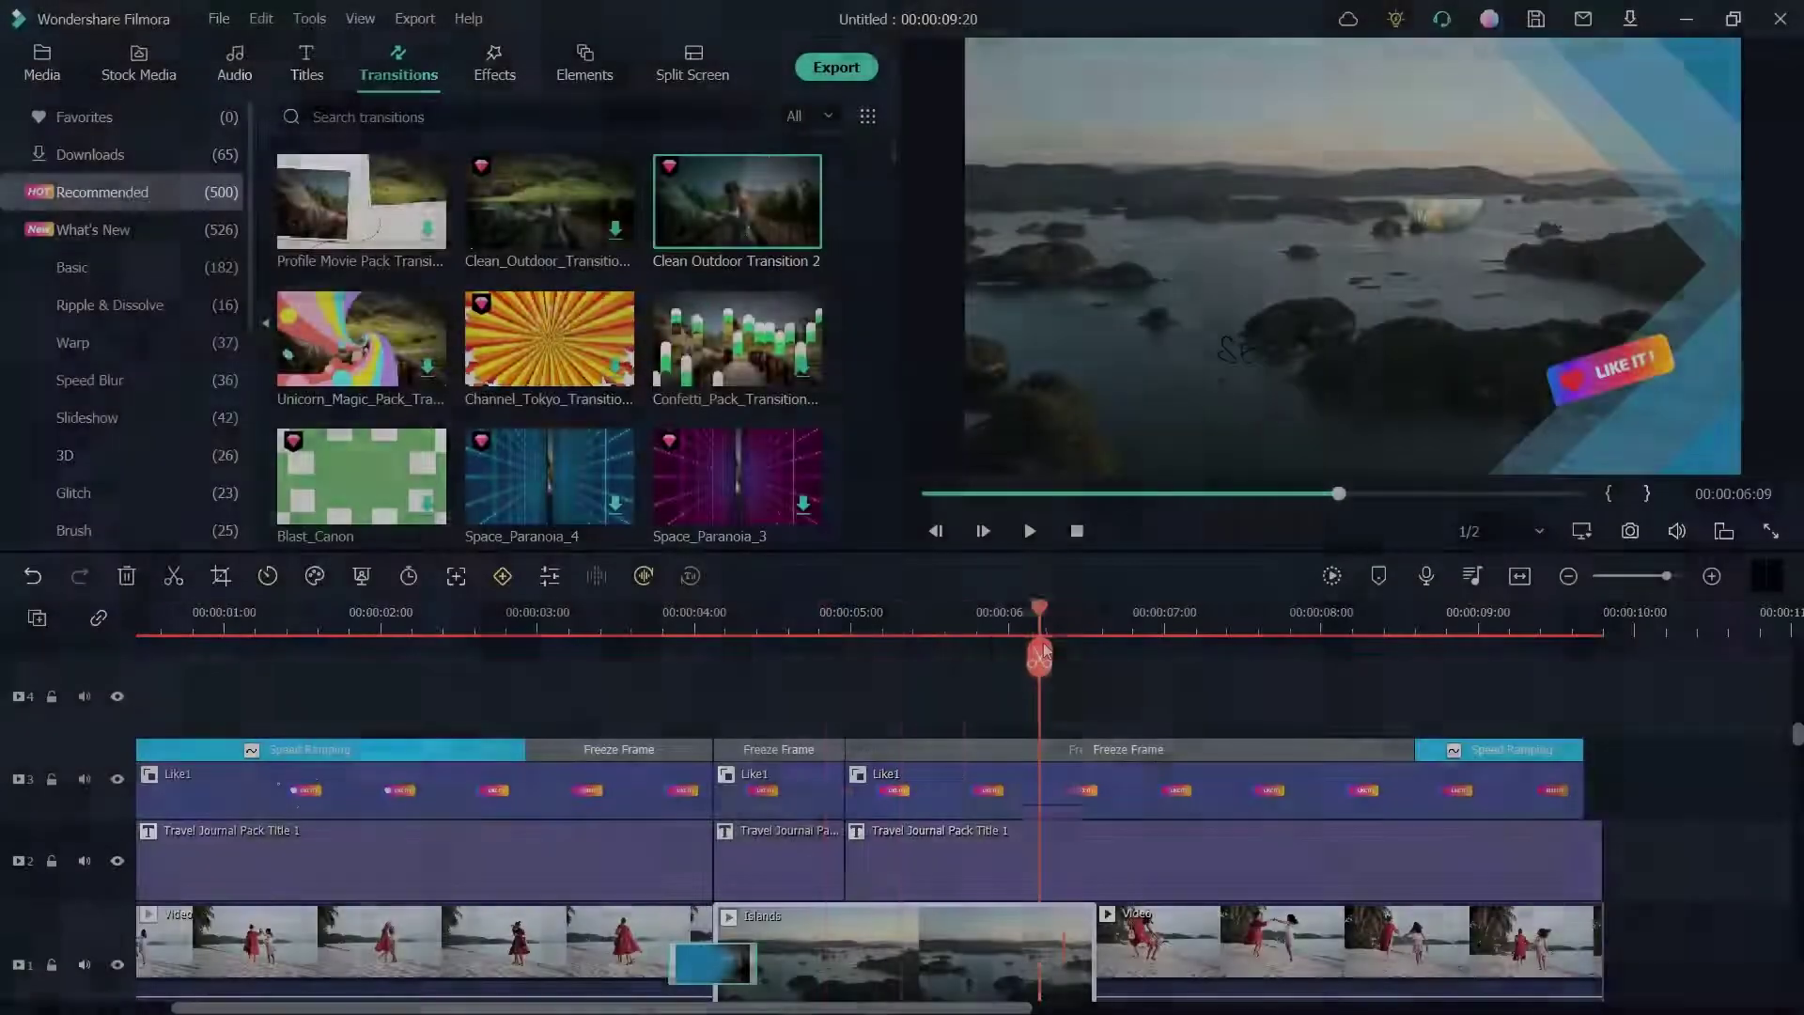
Add Clean Outdoor Transition 2 between the Islands clip and the video clip after it, and shorten the transition
left_click_drag(1038, 648, 1063, 649)
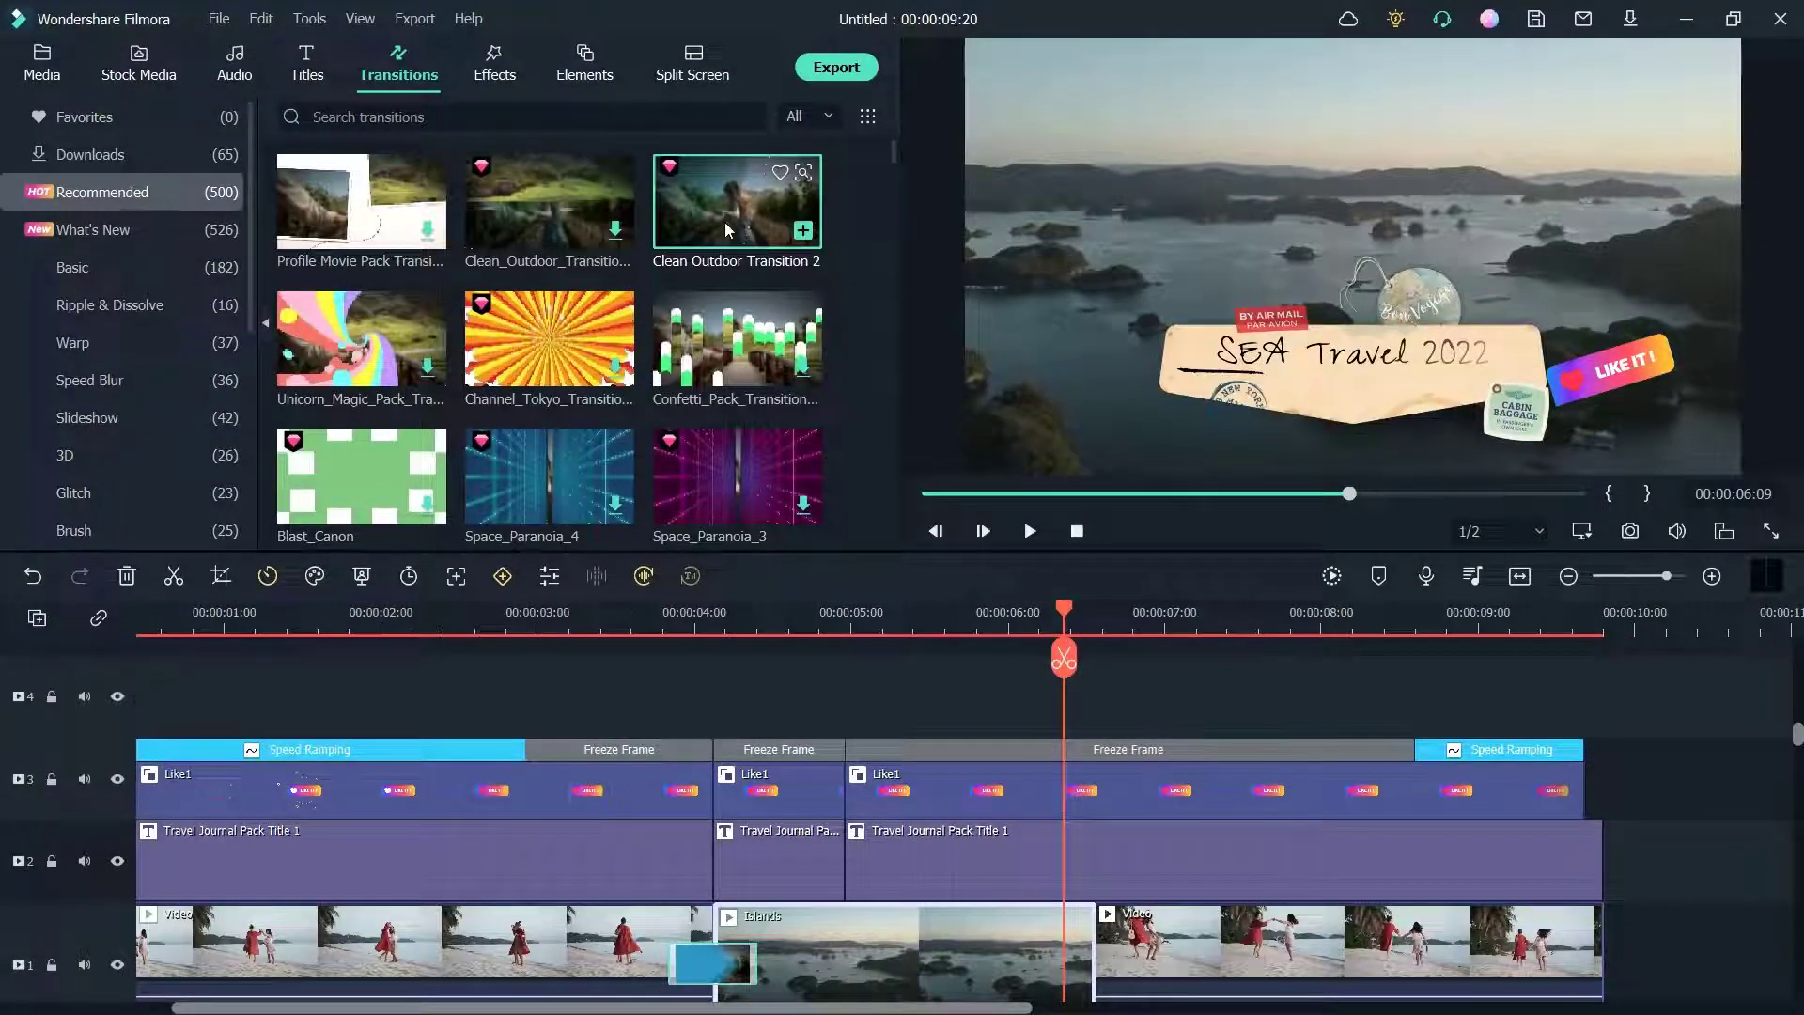
left_click_drag(729, 226, 1102, 947)
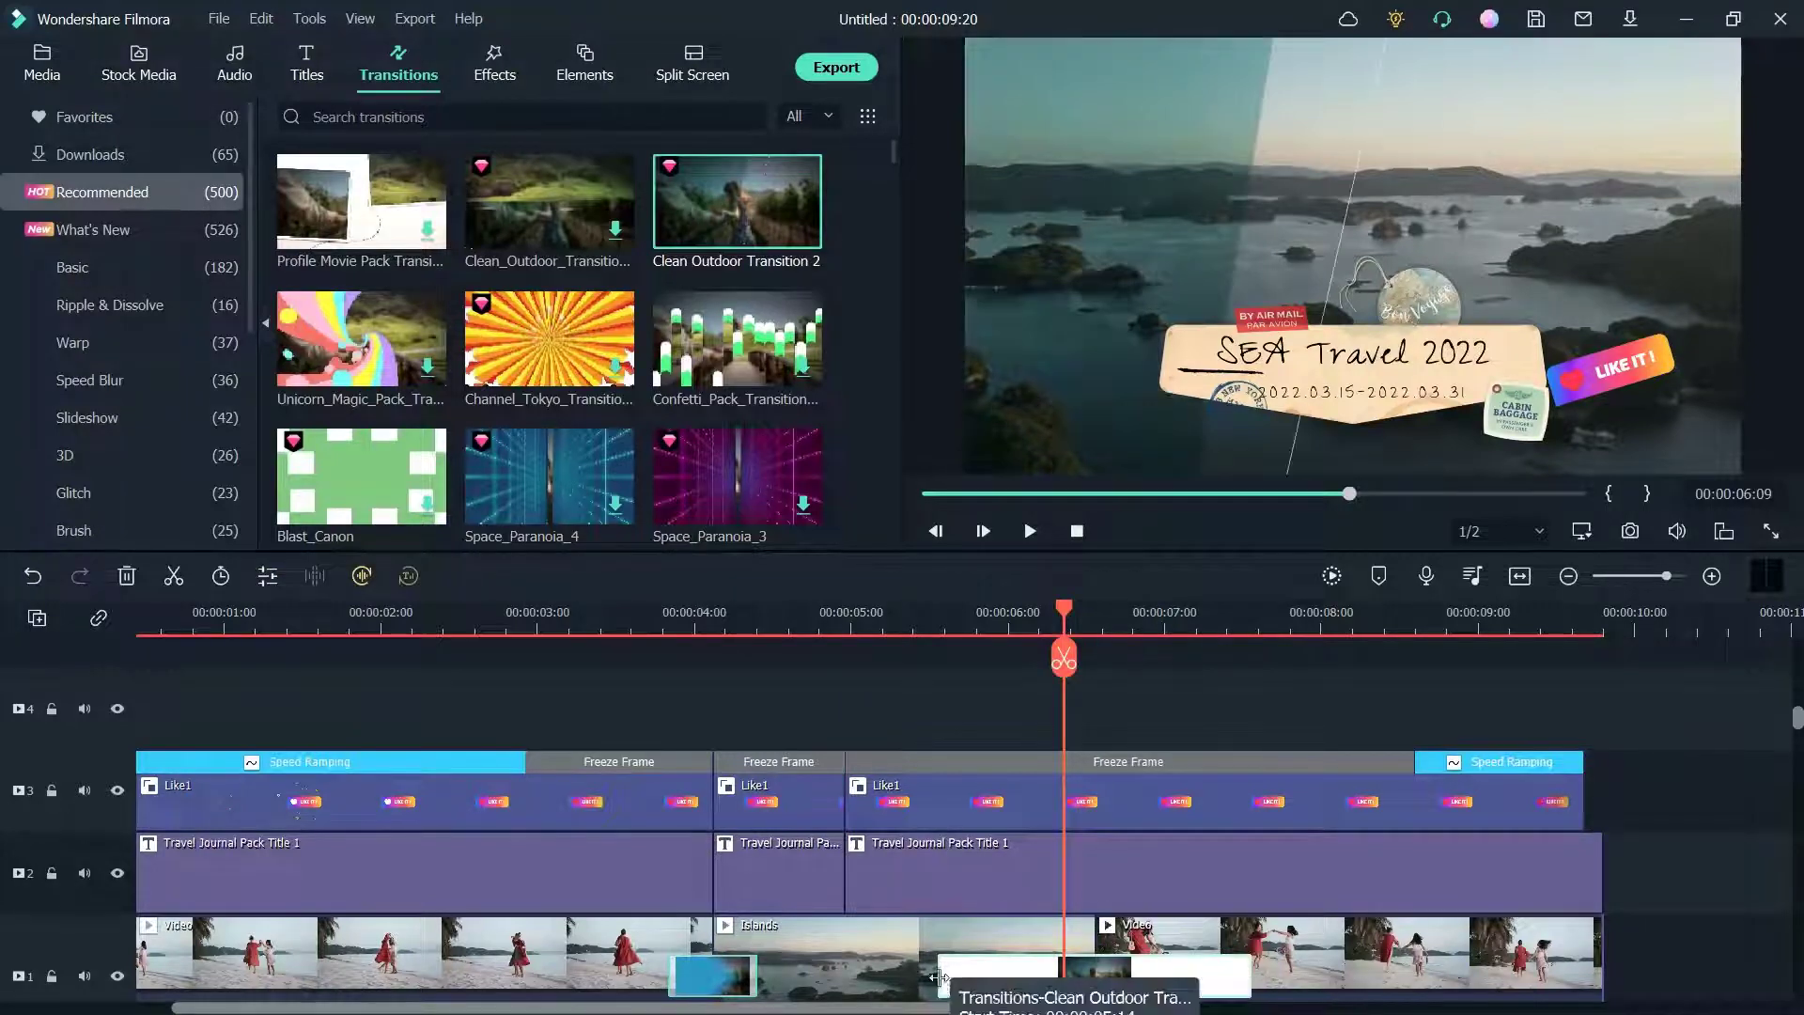
left_click_drag(942, 977, 1032, 976)
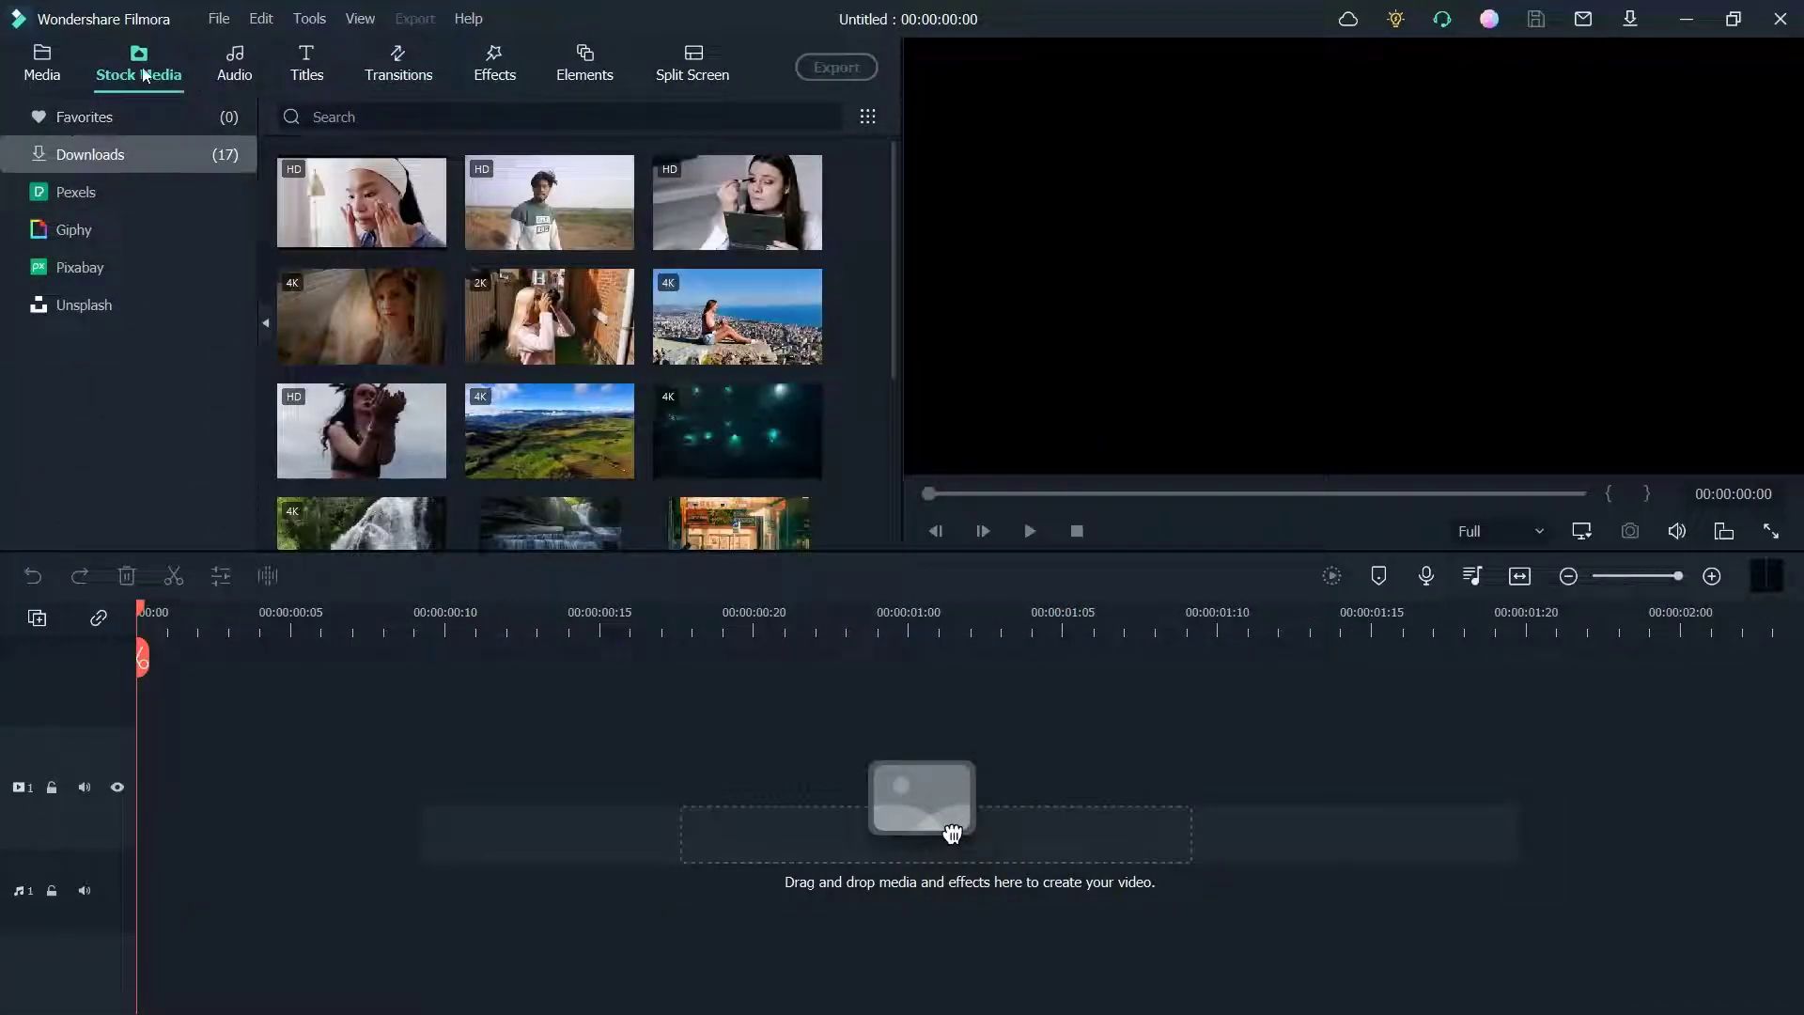
Examine the available sample videos, effects, audio, elements and titles in the editor's libraries
left_click(47, 62)
left_click(124, 273)
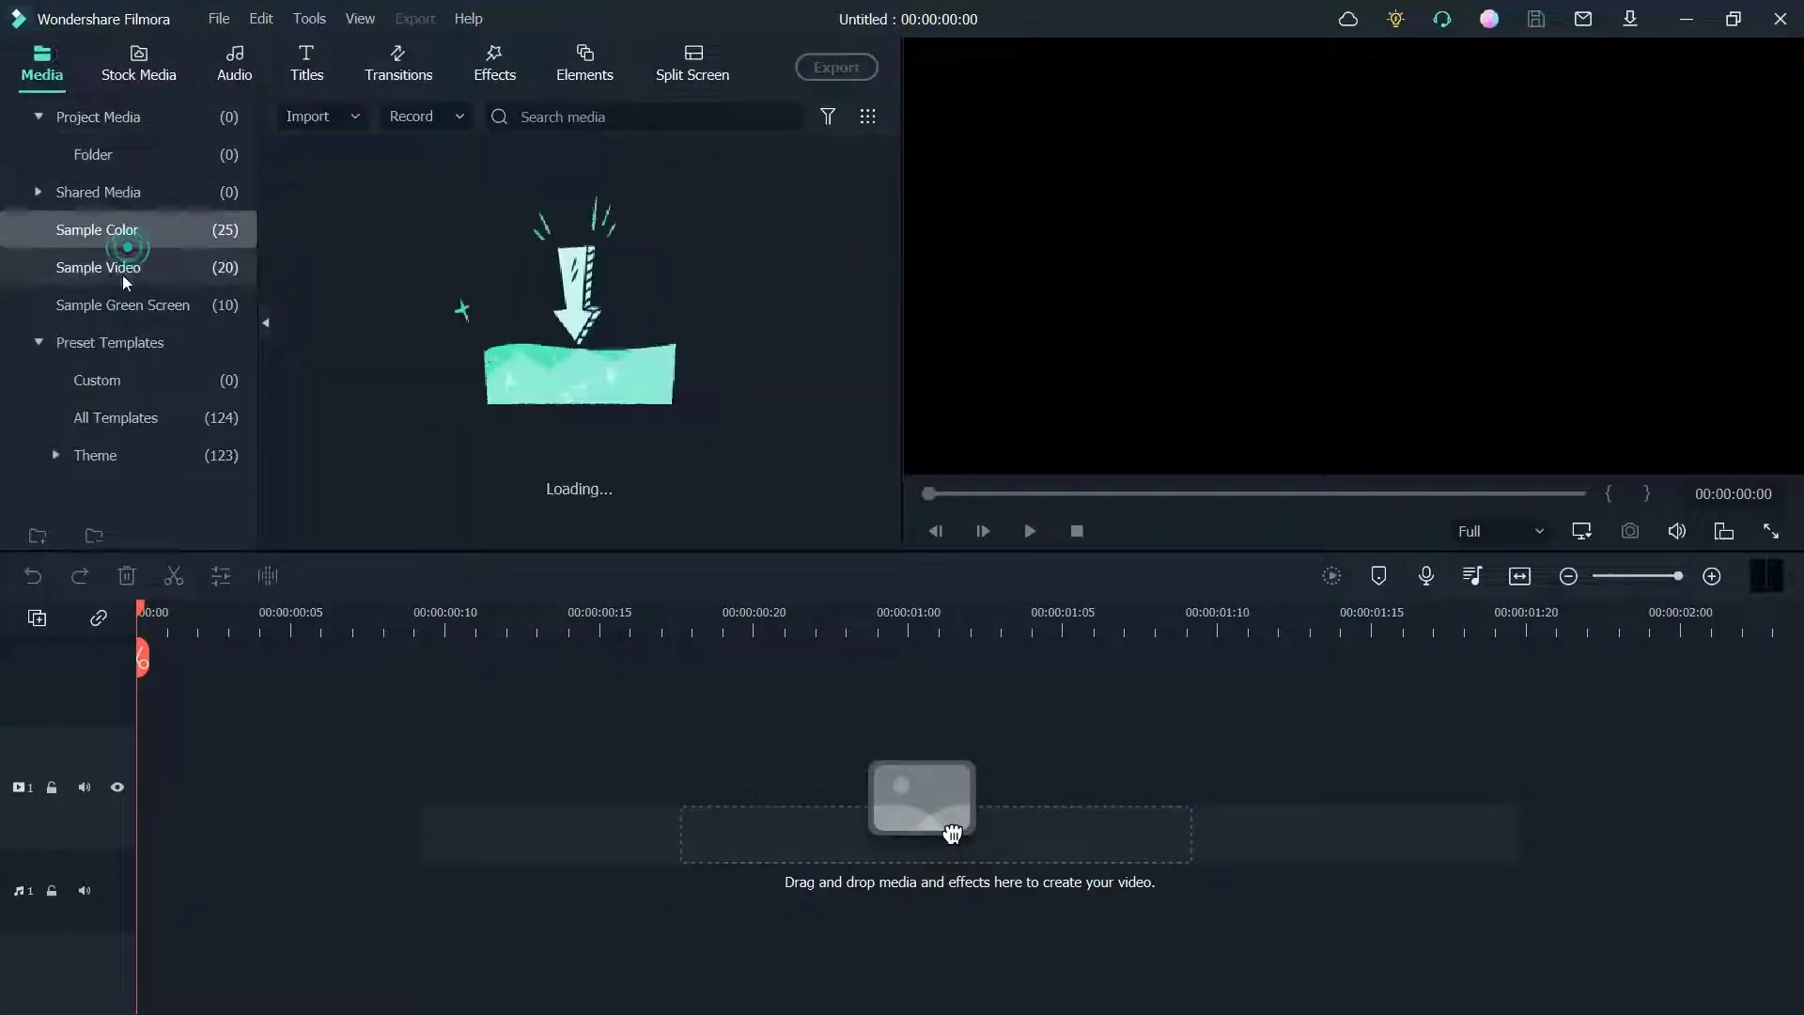
scroll(504, 242, "down", 5)
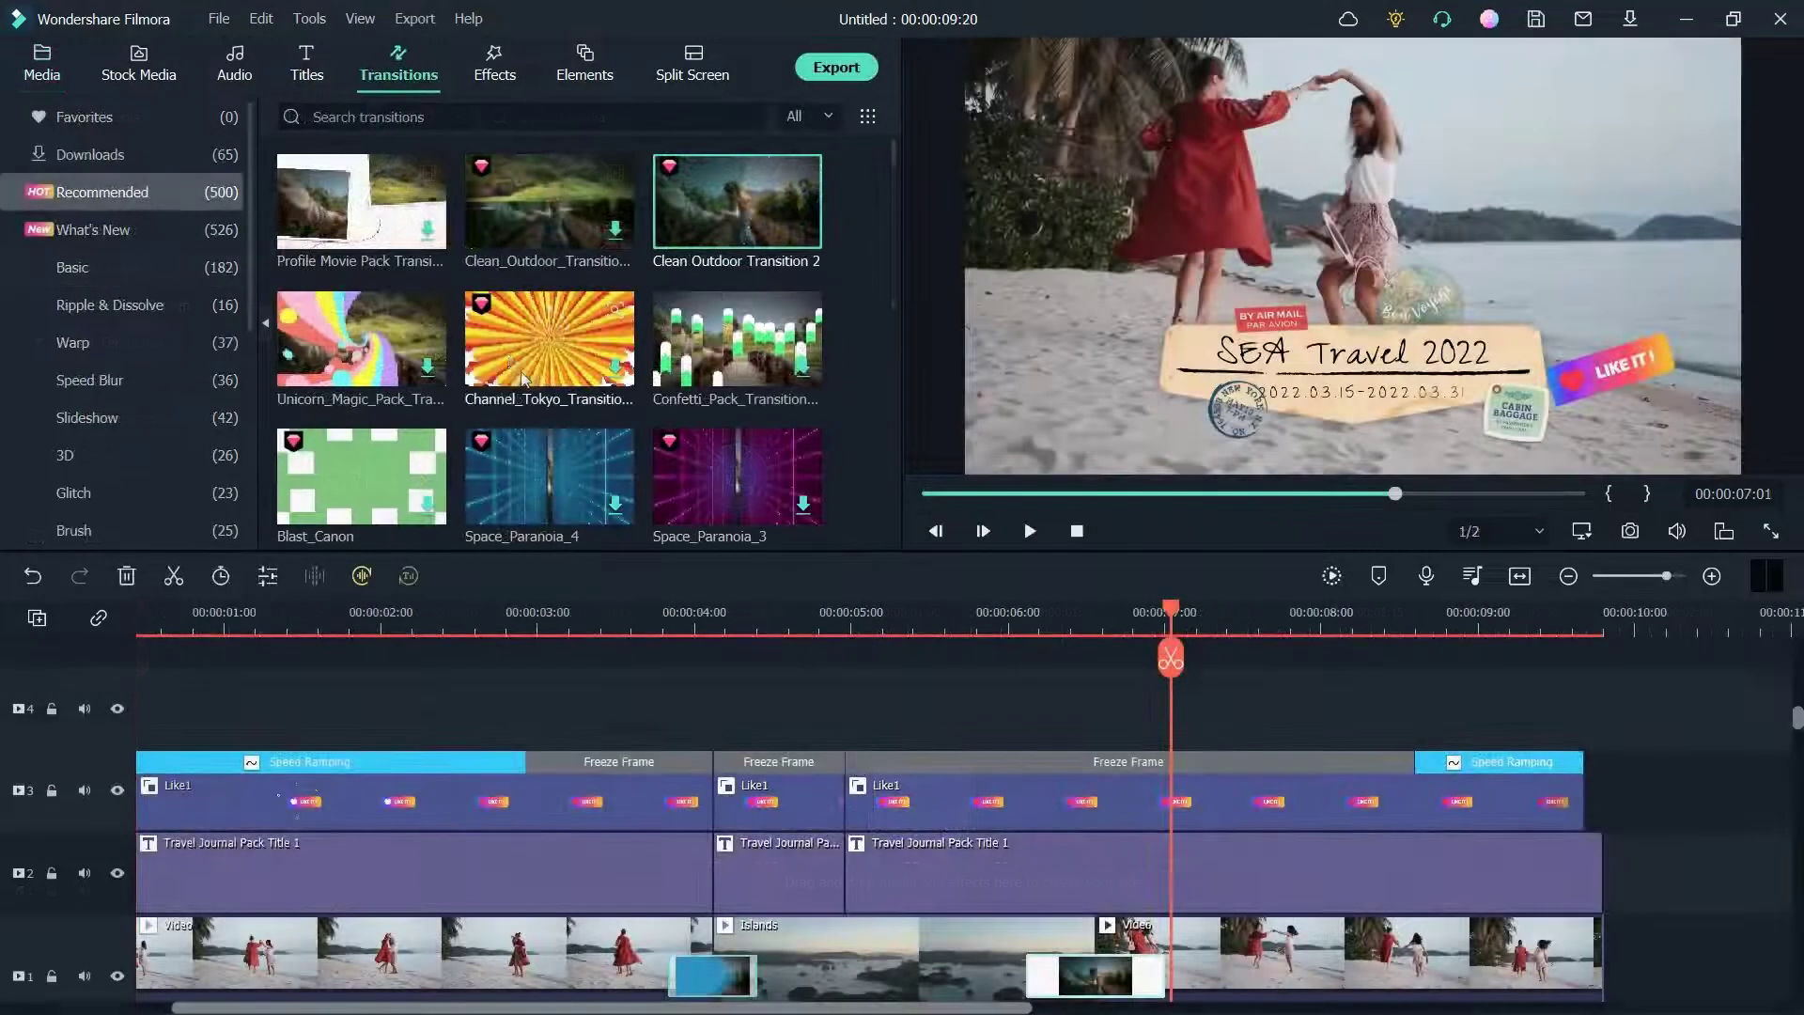
left_click(494, 62)
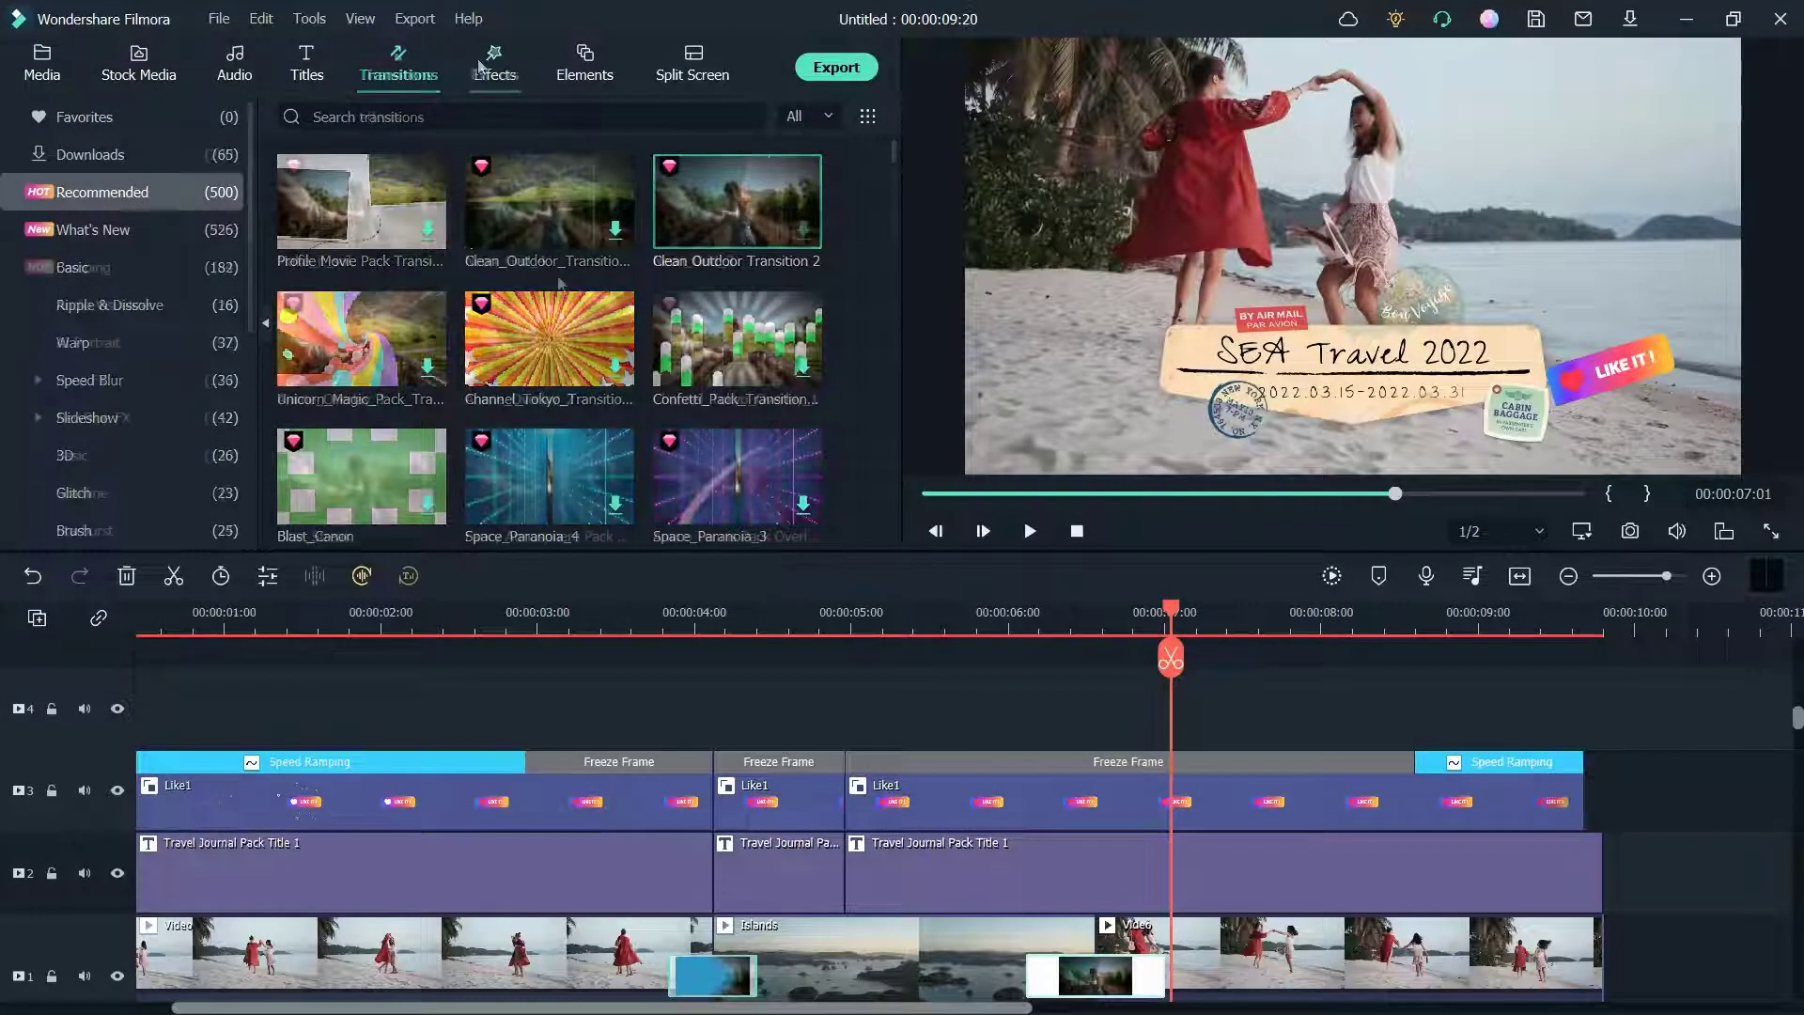
scroll(598, 332, "down", 2)
left_click(234, 62)
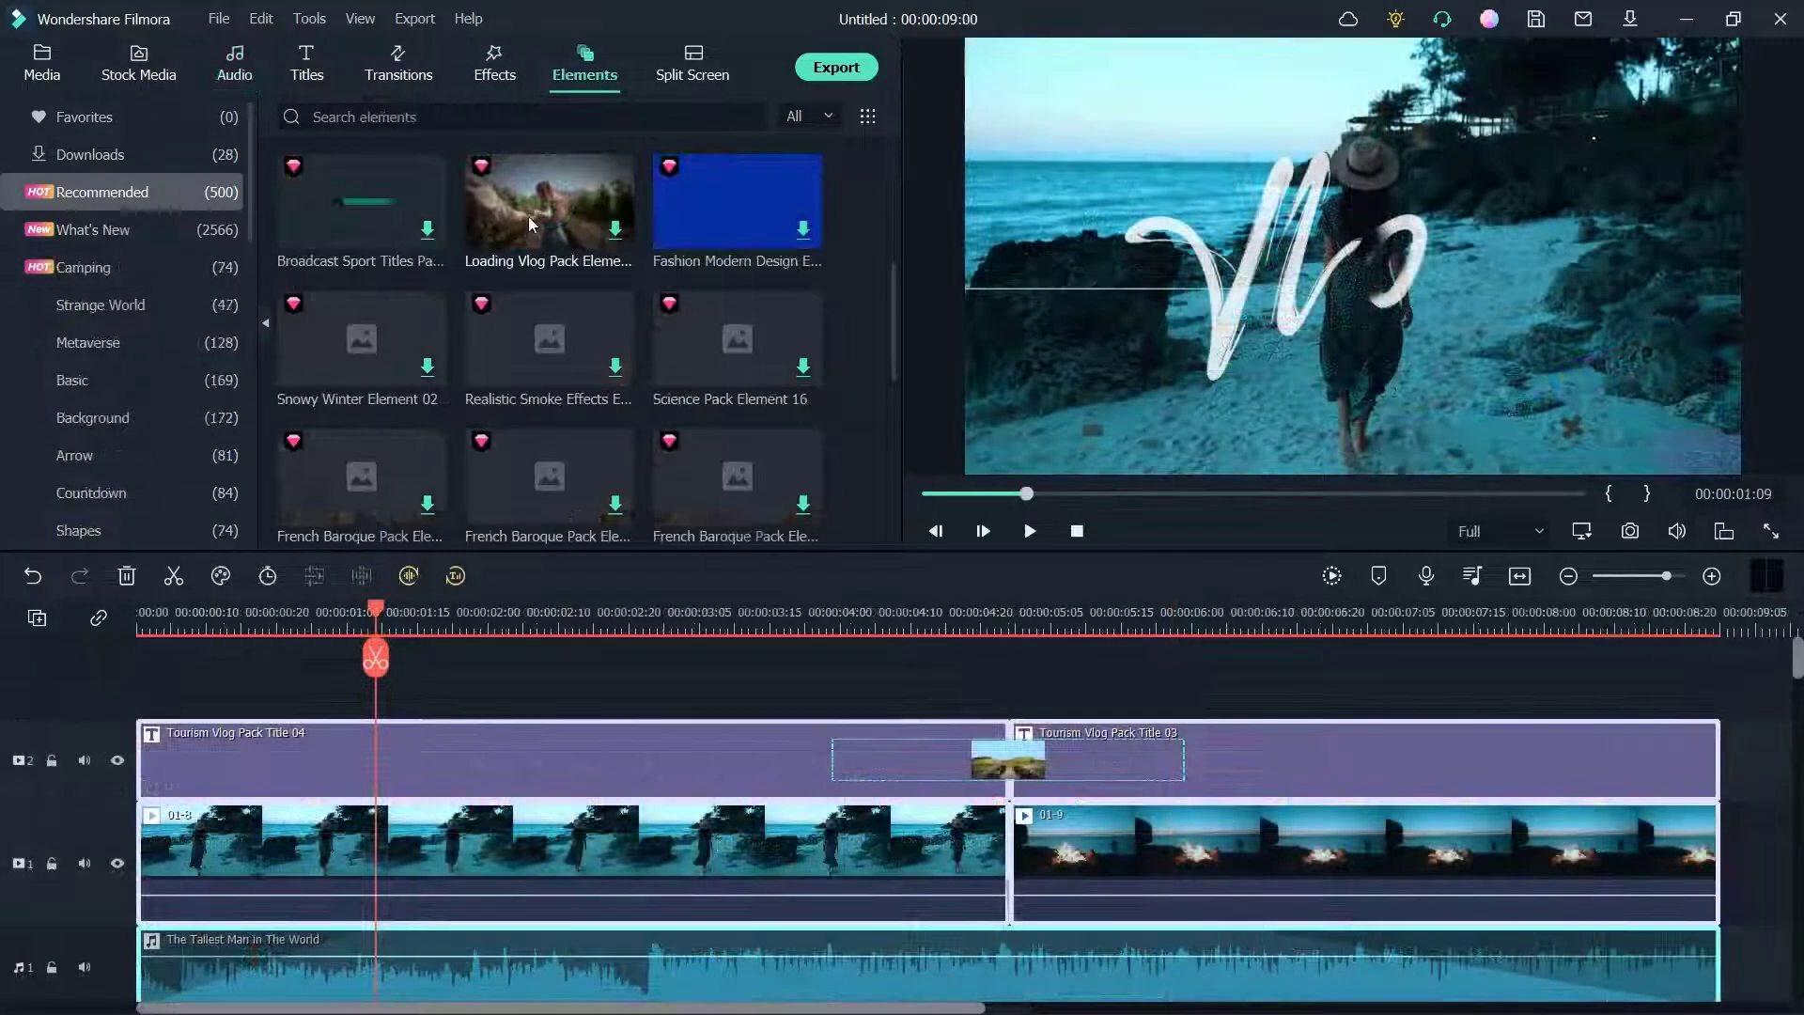
scroll(420, 434, "down", 3)
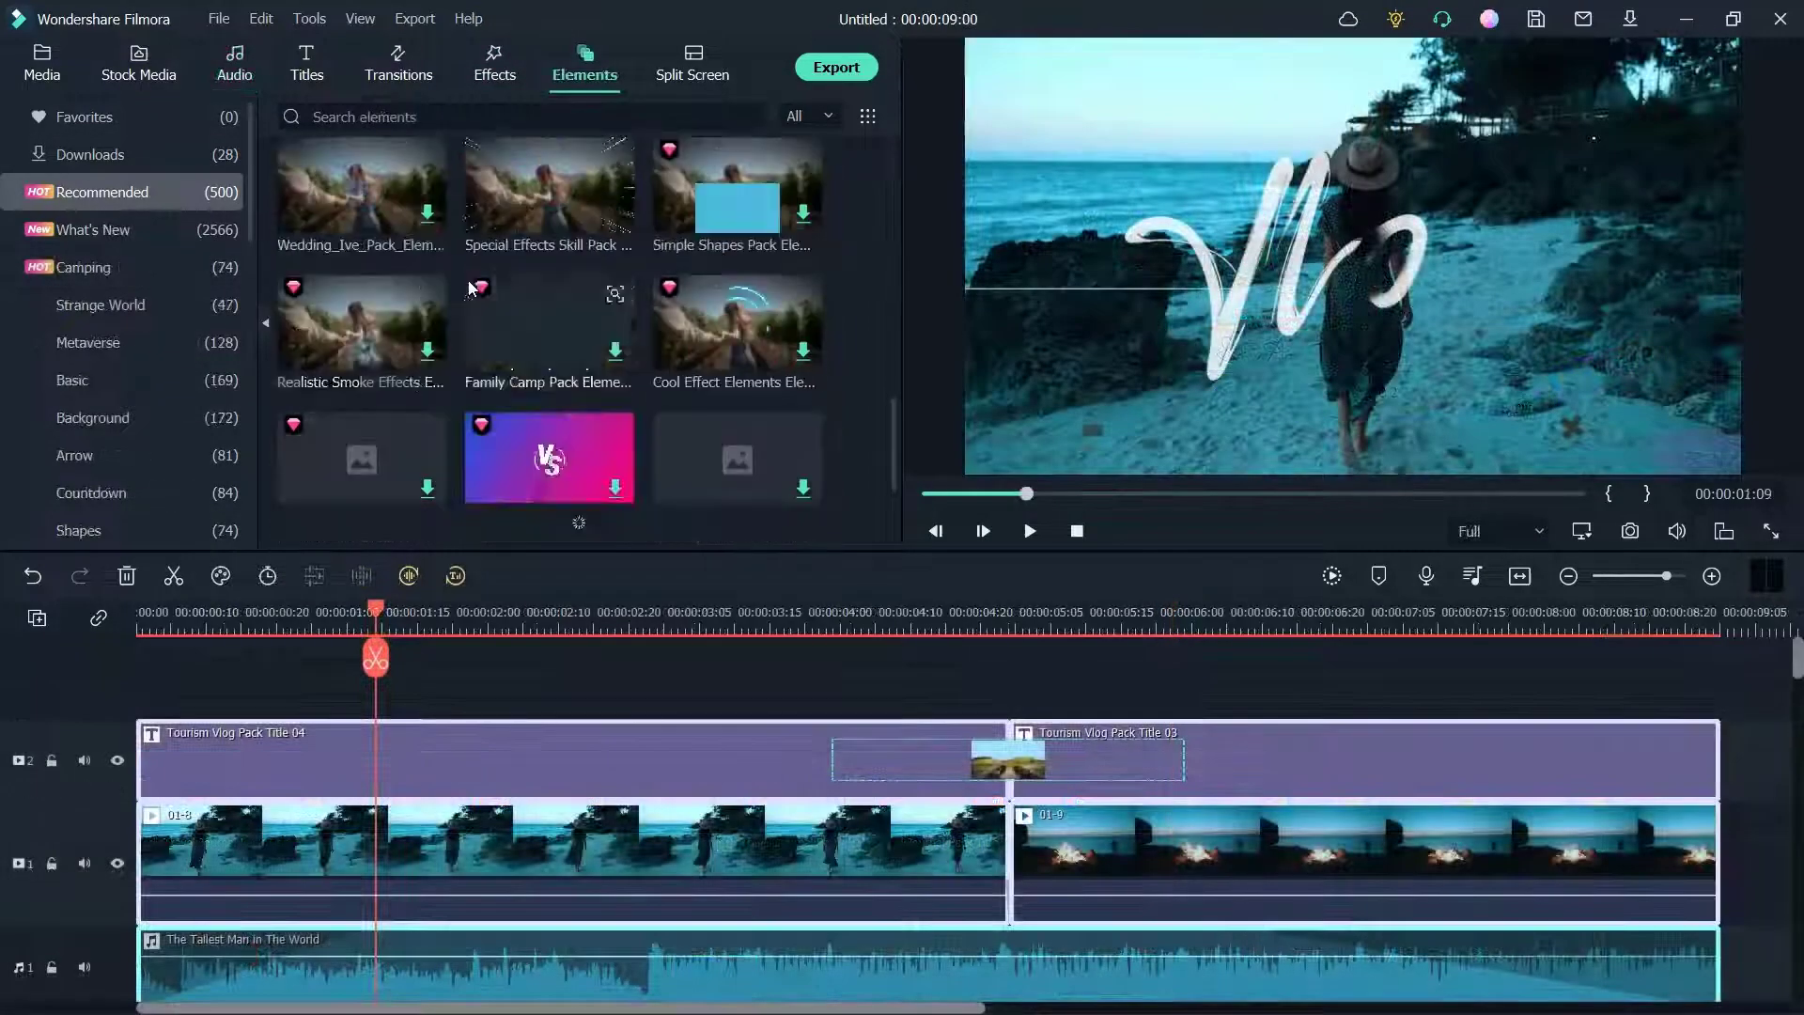
scroll(420, 434, "down", 2)
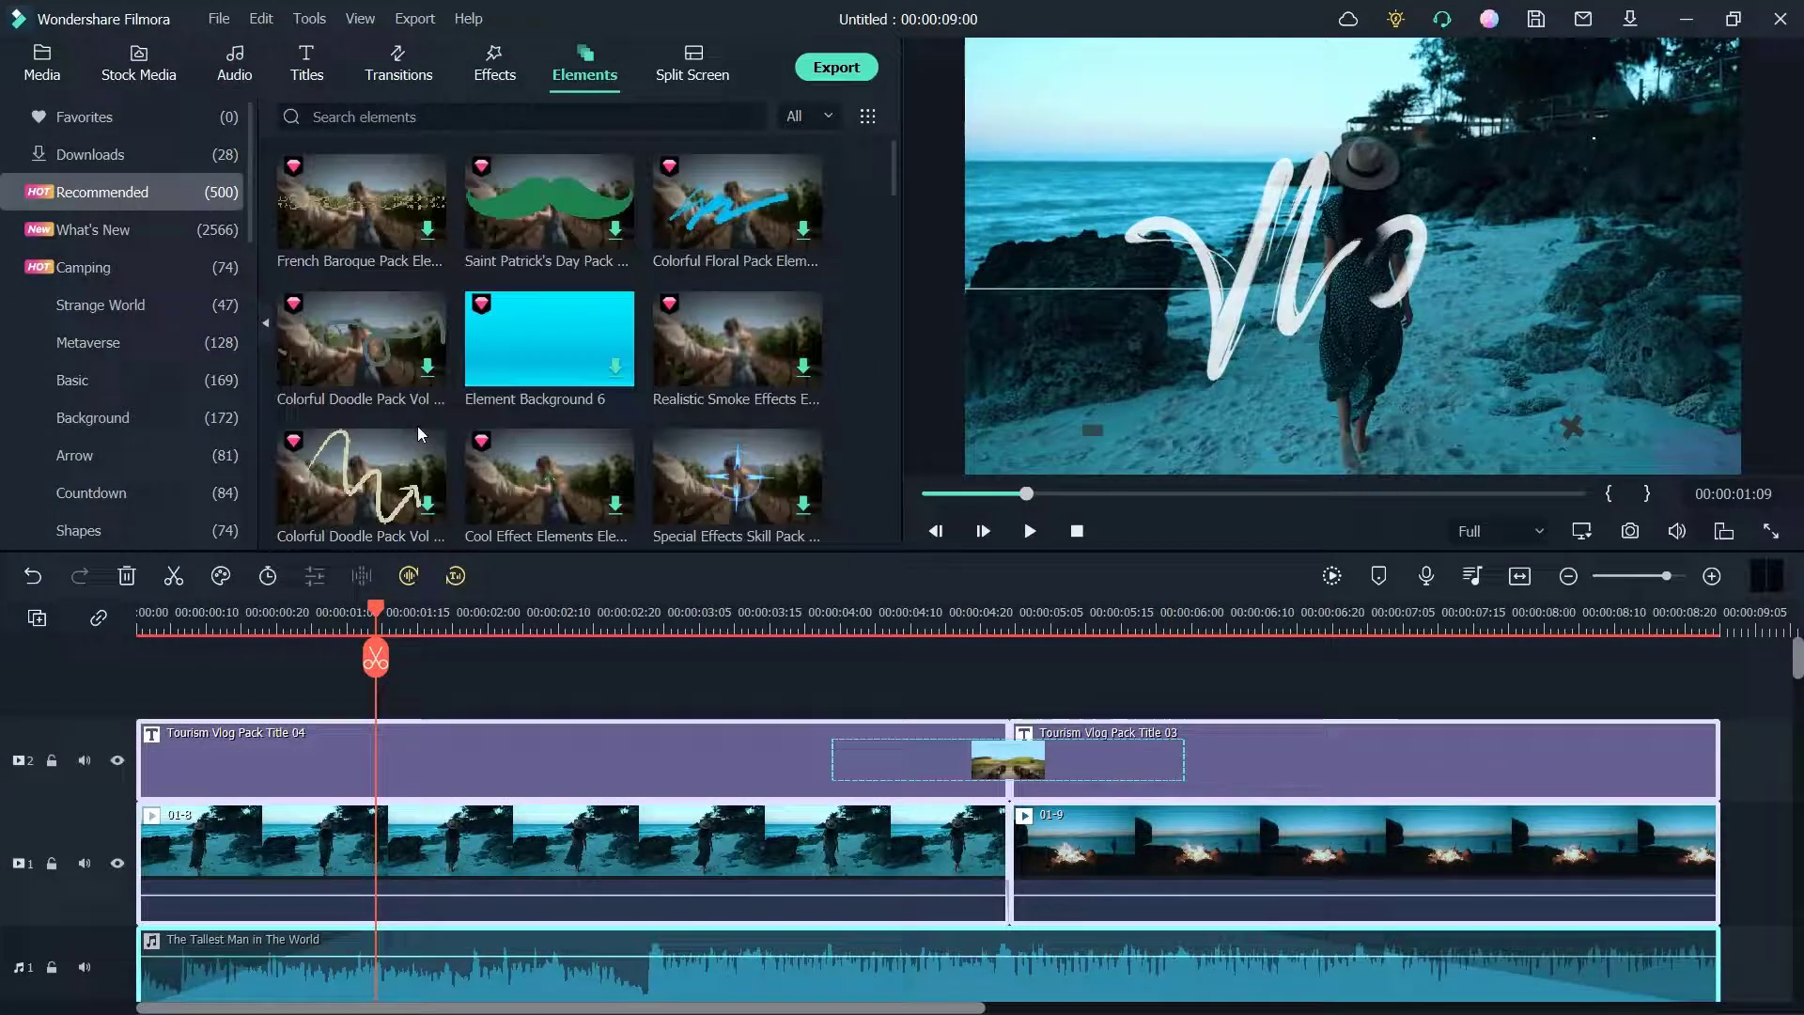
left_click(299, 64)
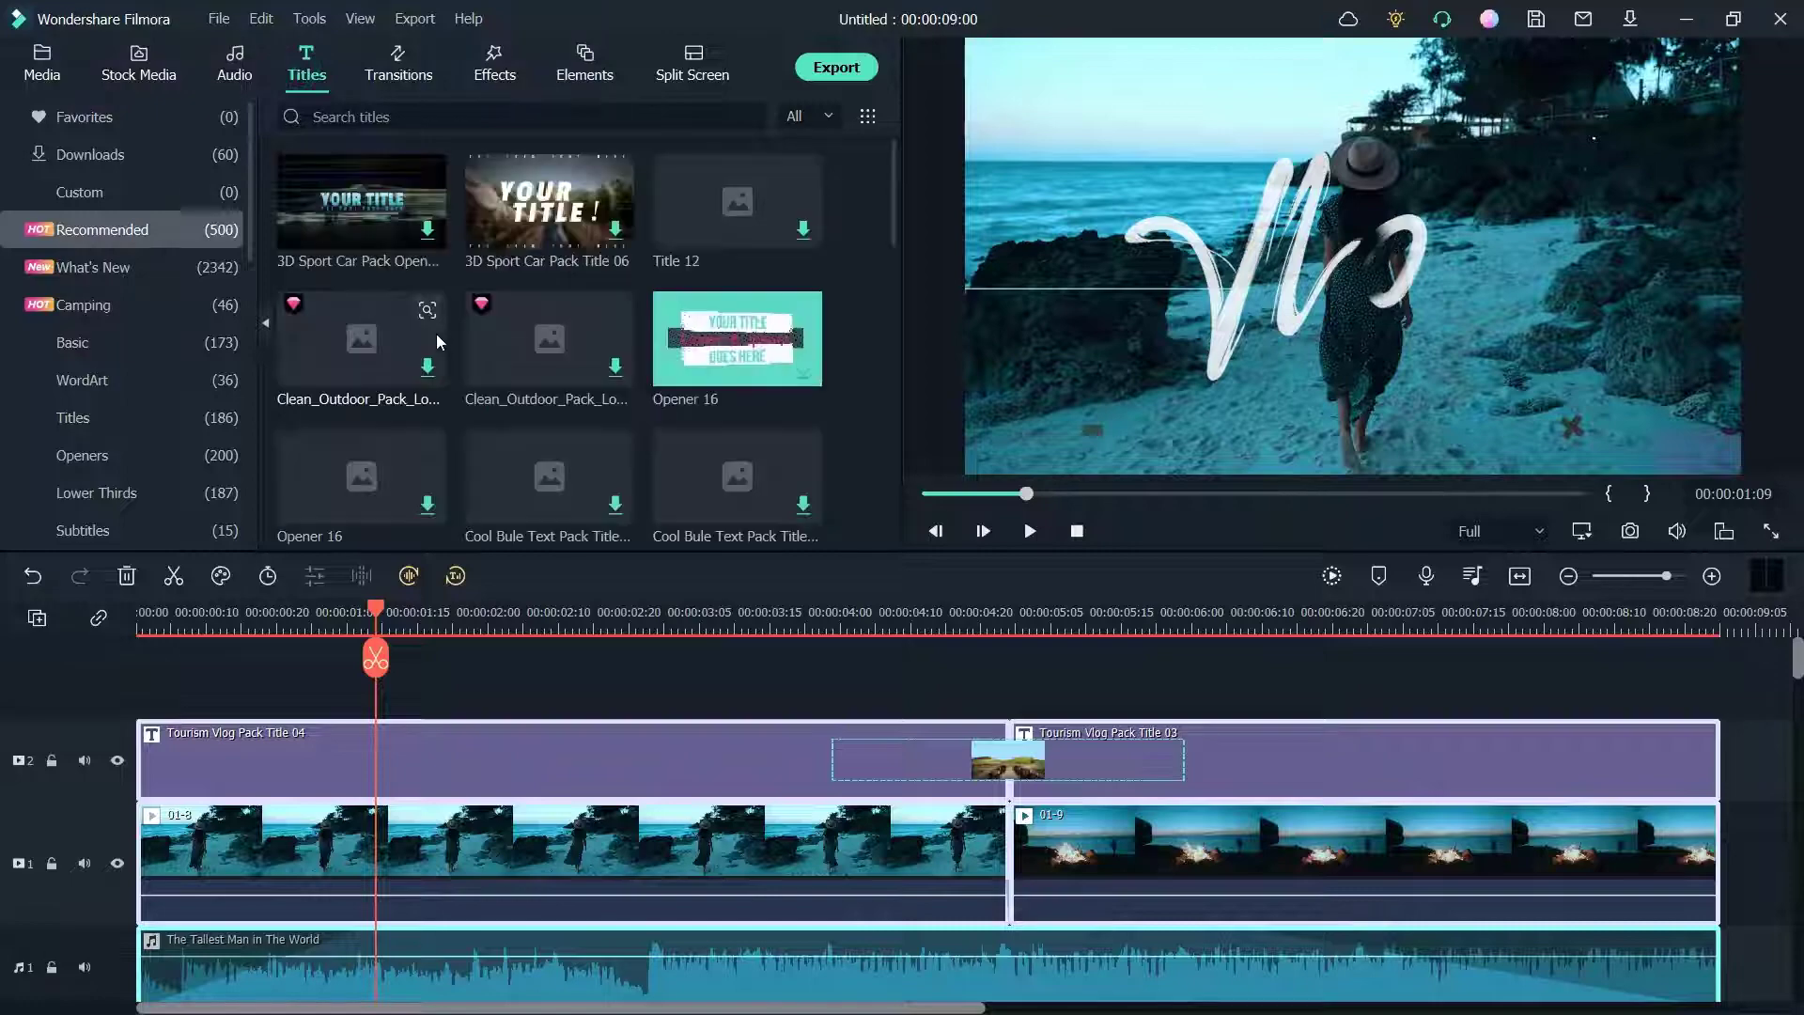
scroll(437, 362, "down", 1)
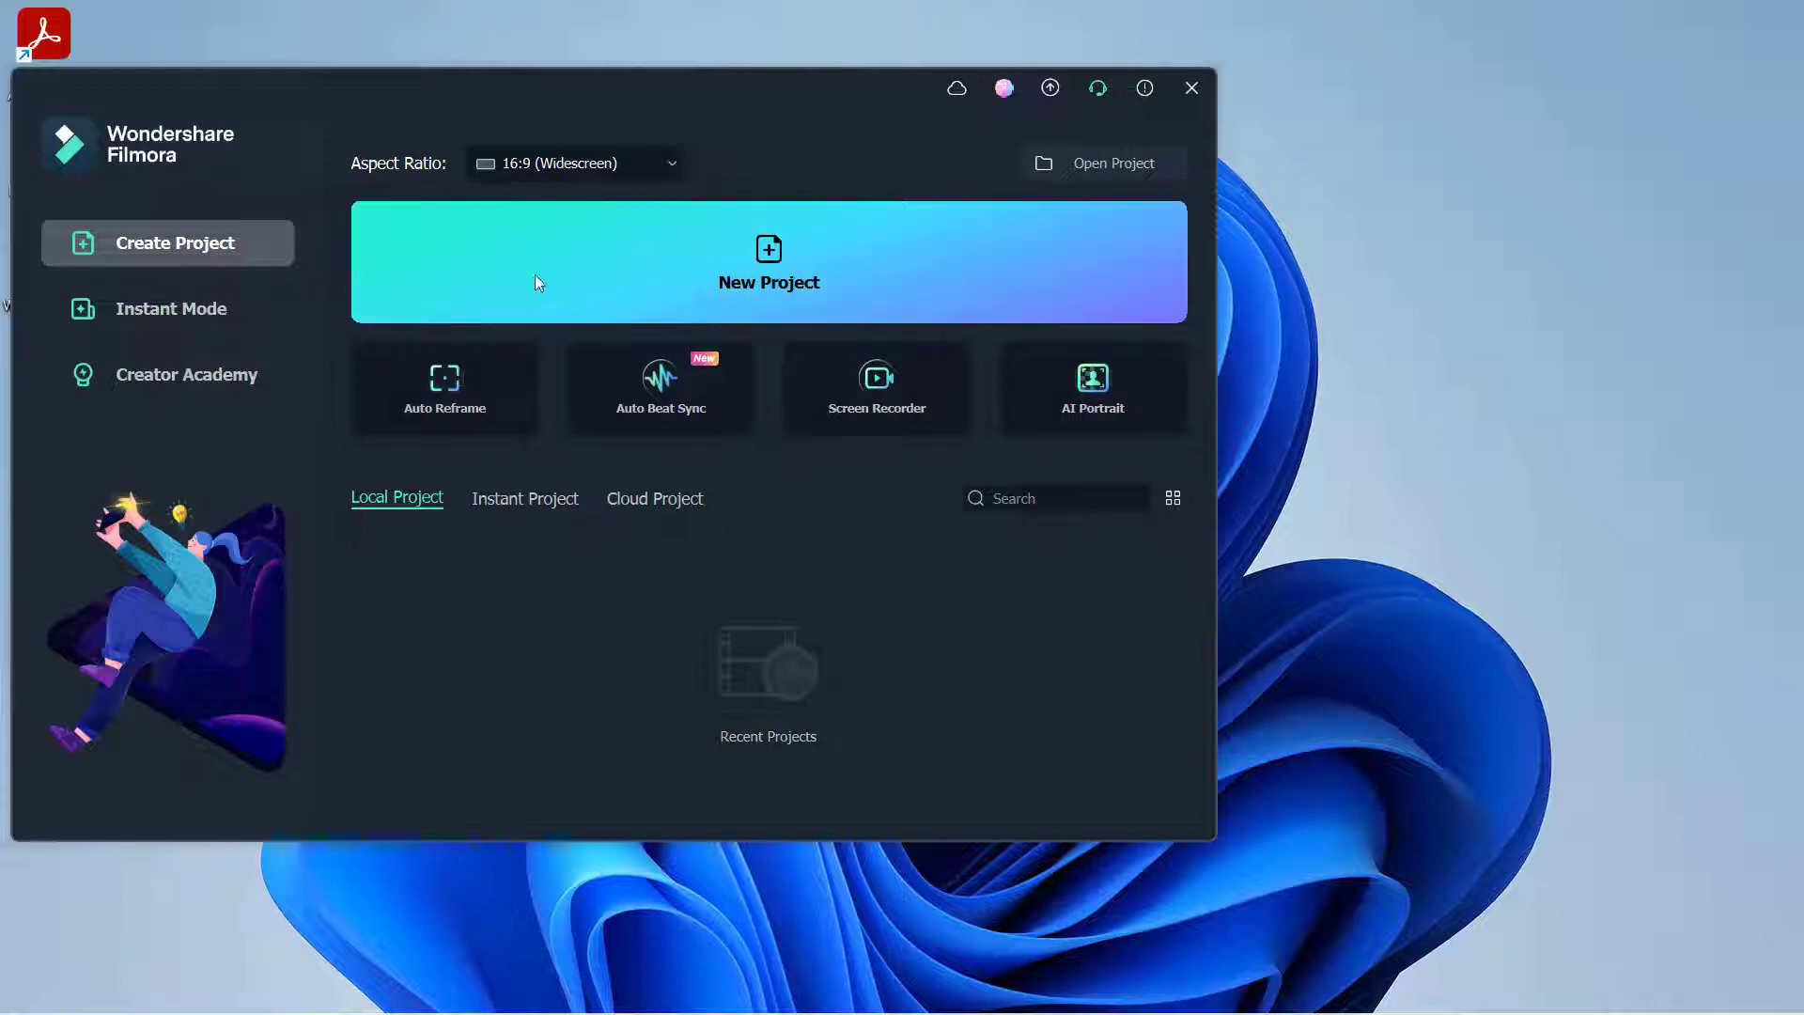
Examine the start window's Instant Mode, Creator Academy, project creation and cloud project sections
left_click(235, 314)
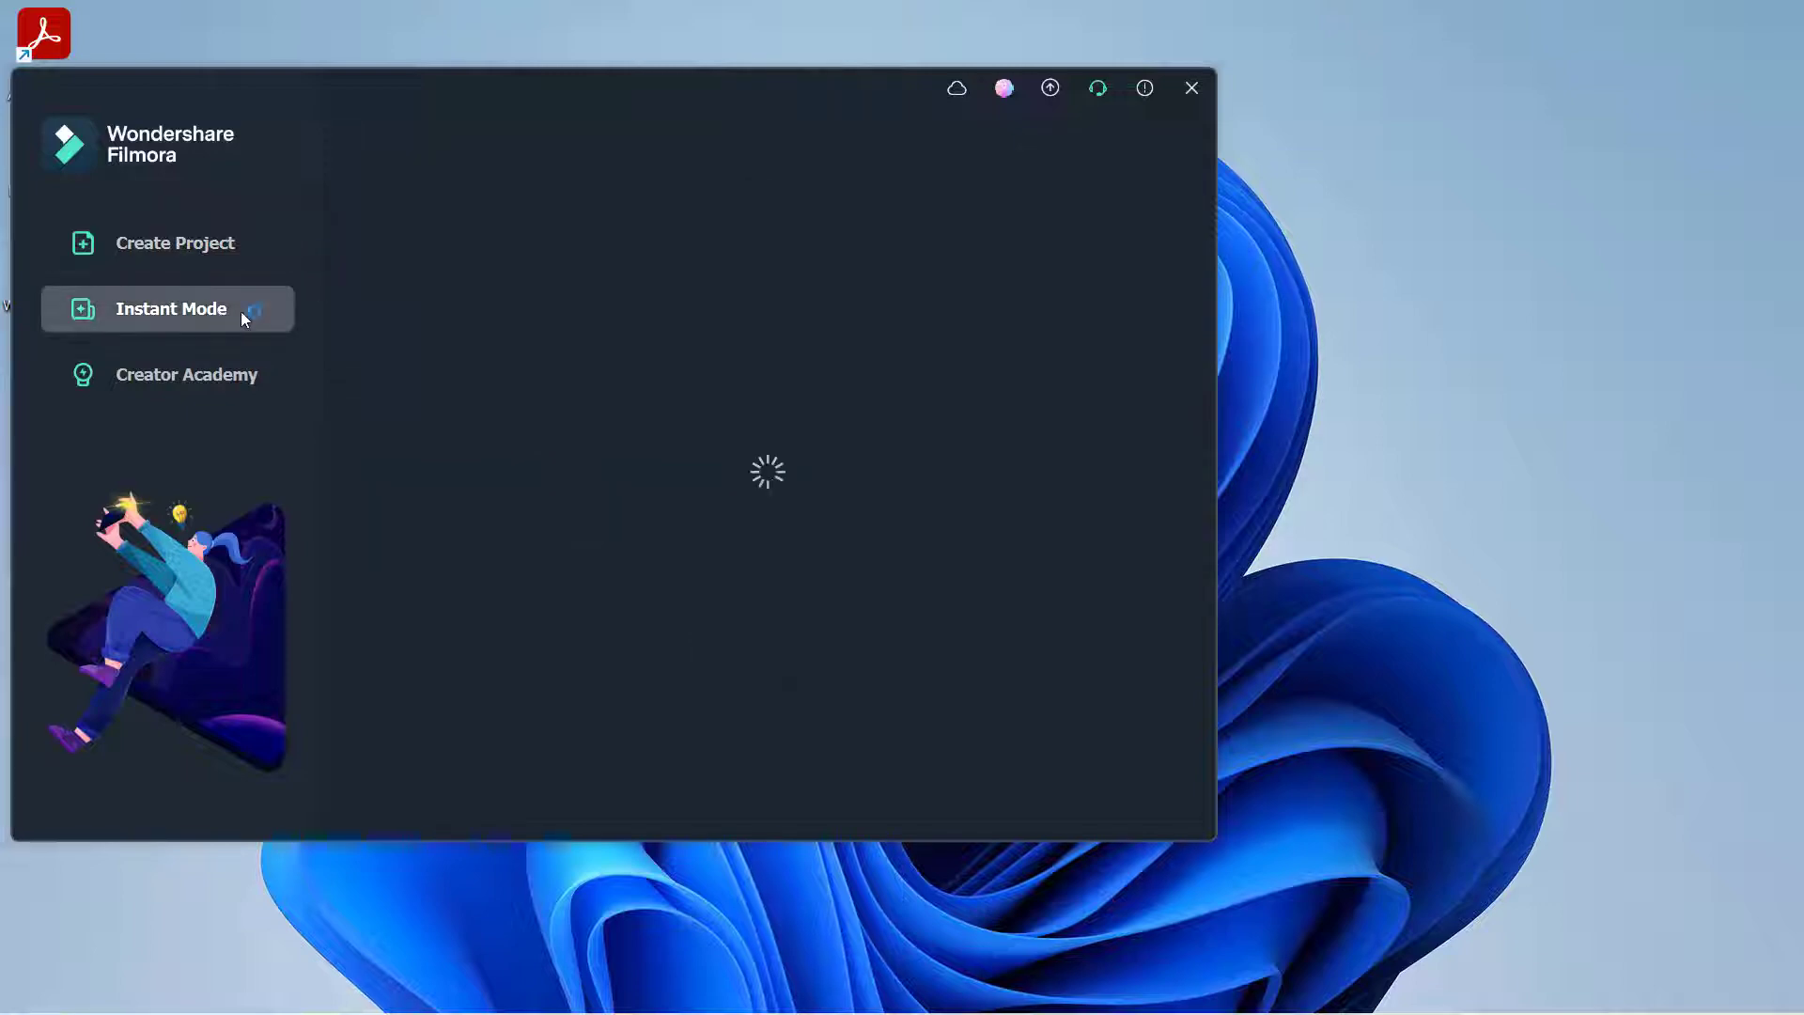
left_click(225, 375)
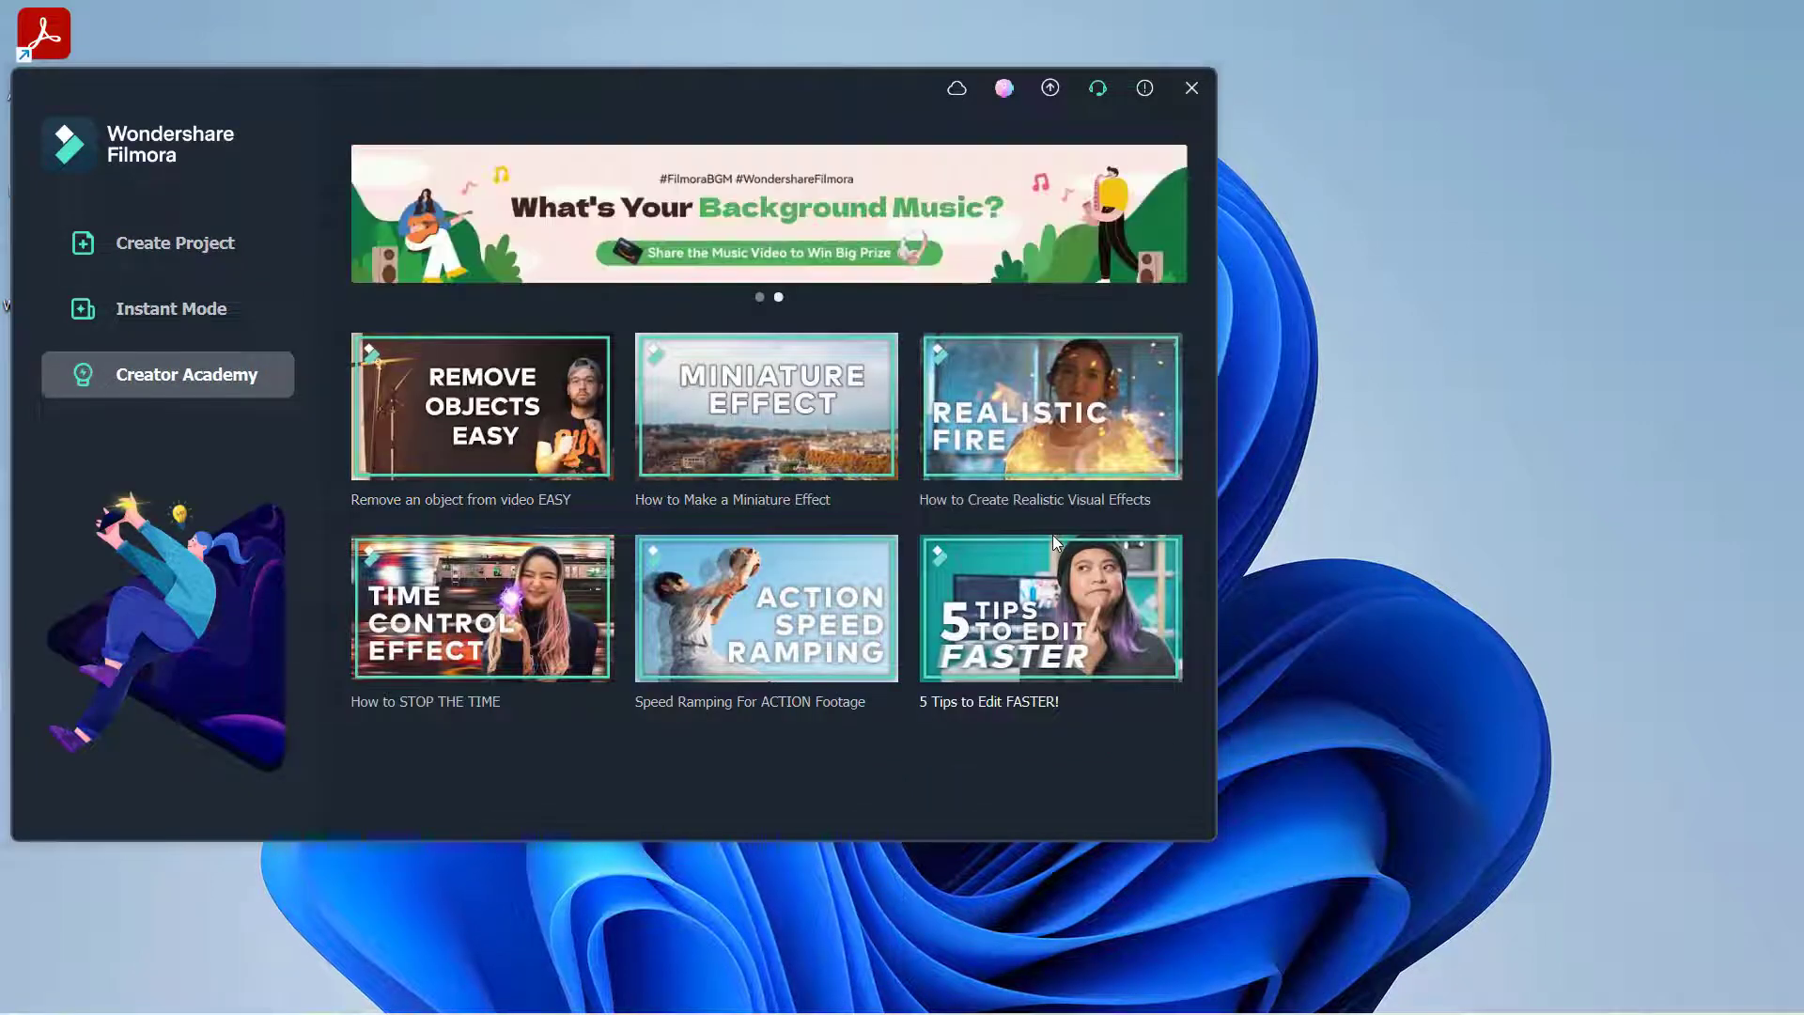
left_click(245, 240)
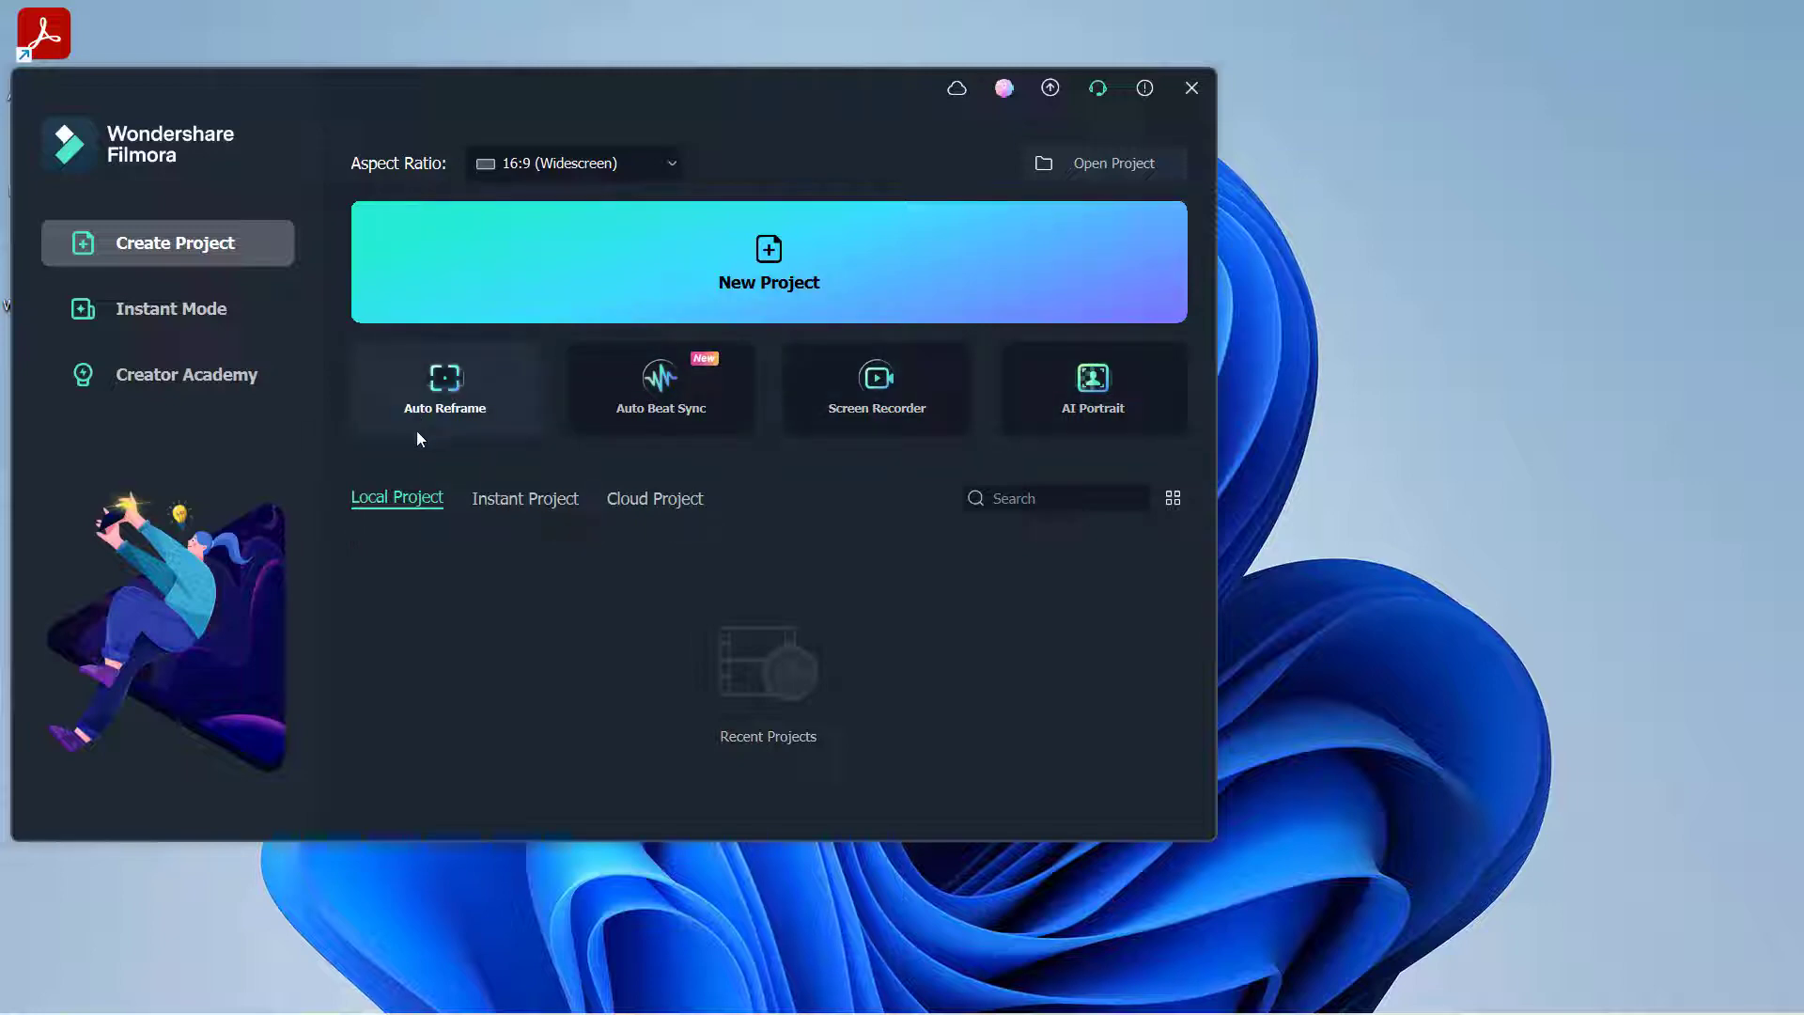
left_click(616, 500)
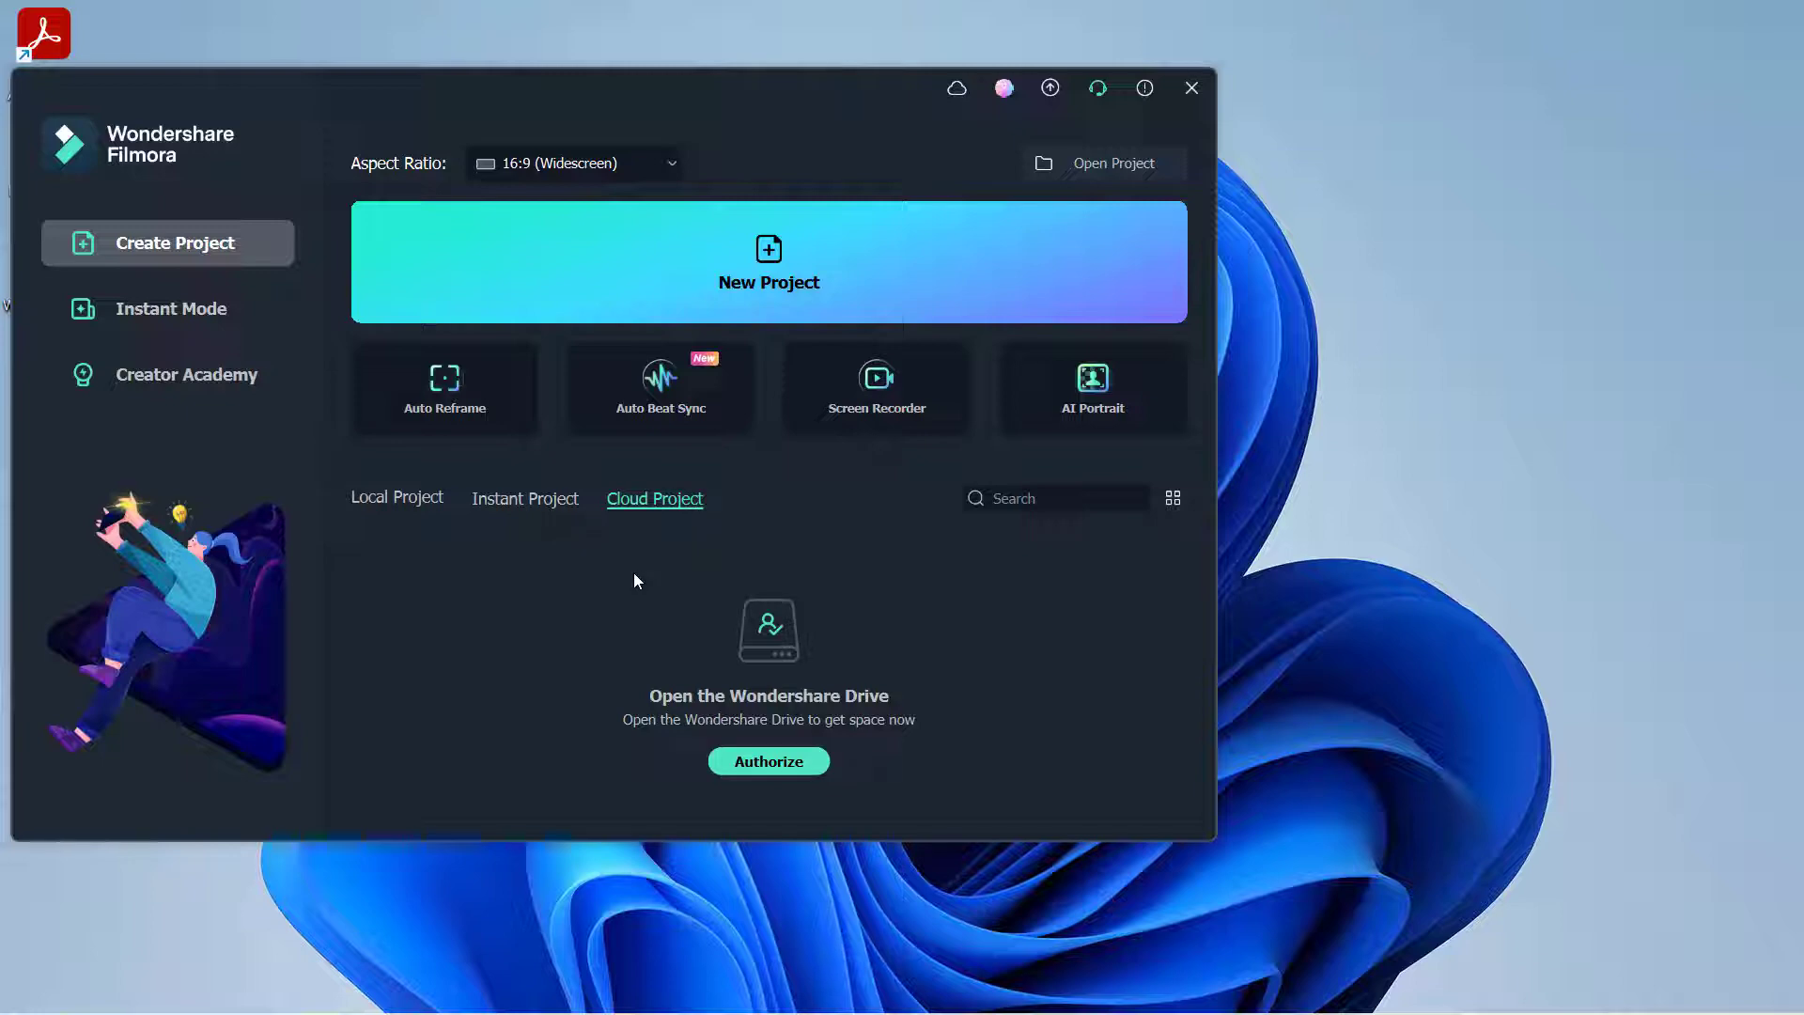
left_click_drag(799, 124, 799, 123)
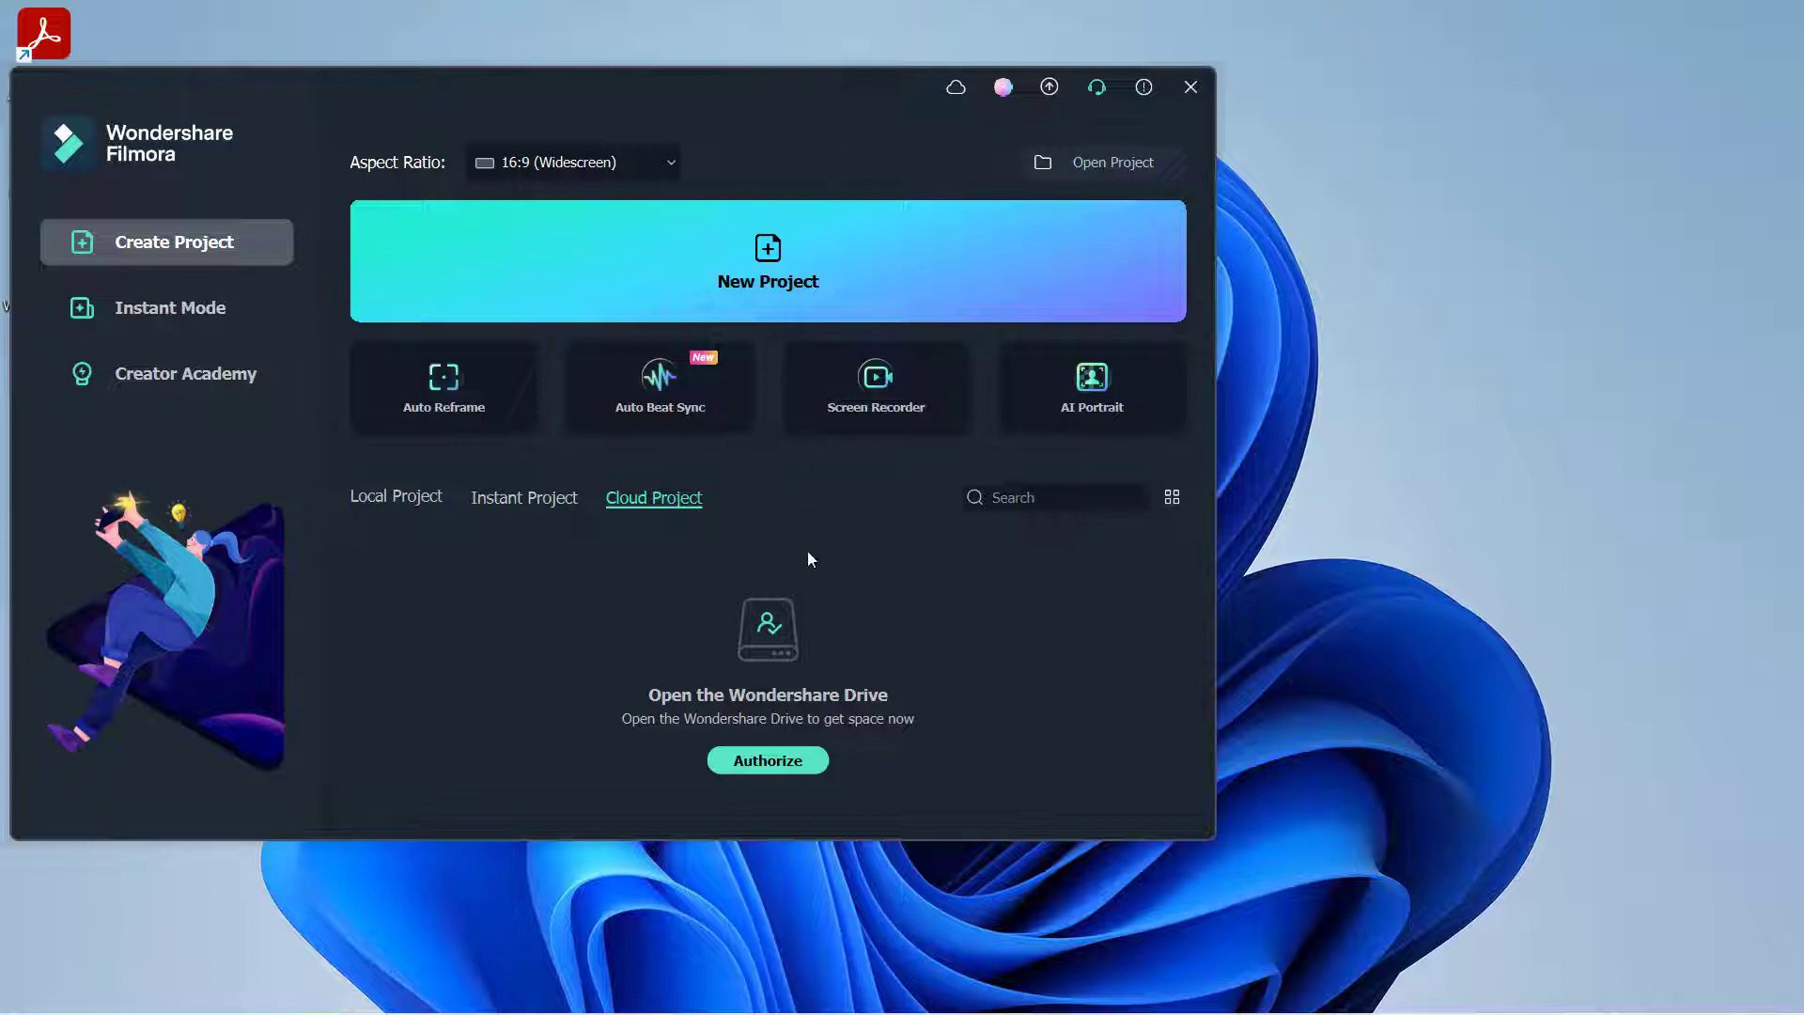
Browse the full Instant Mode template collection and start a project from a template in the Travel theme
left_click(222, 314)
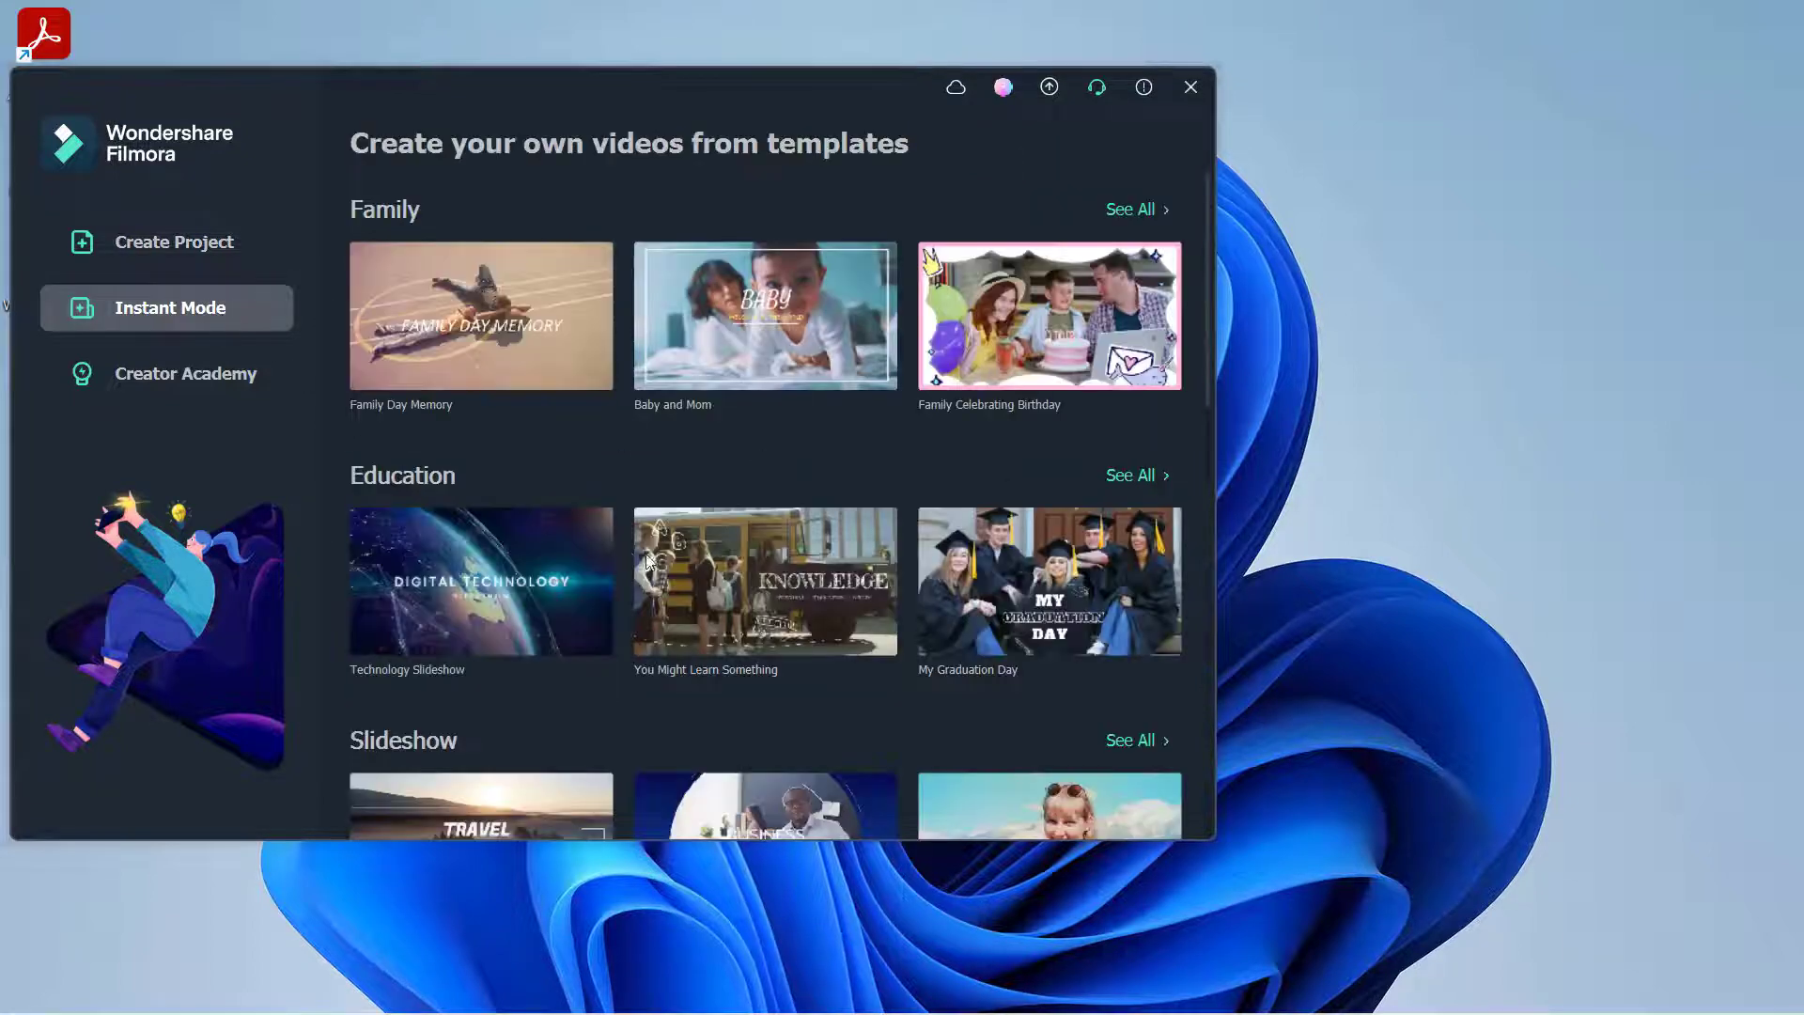
left_click(1130, 740)
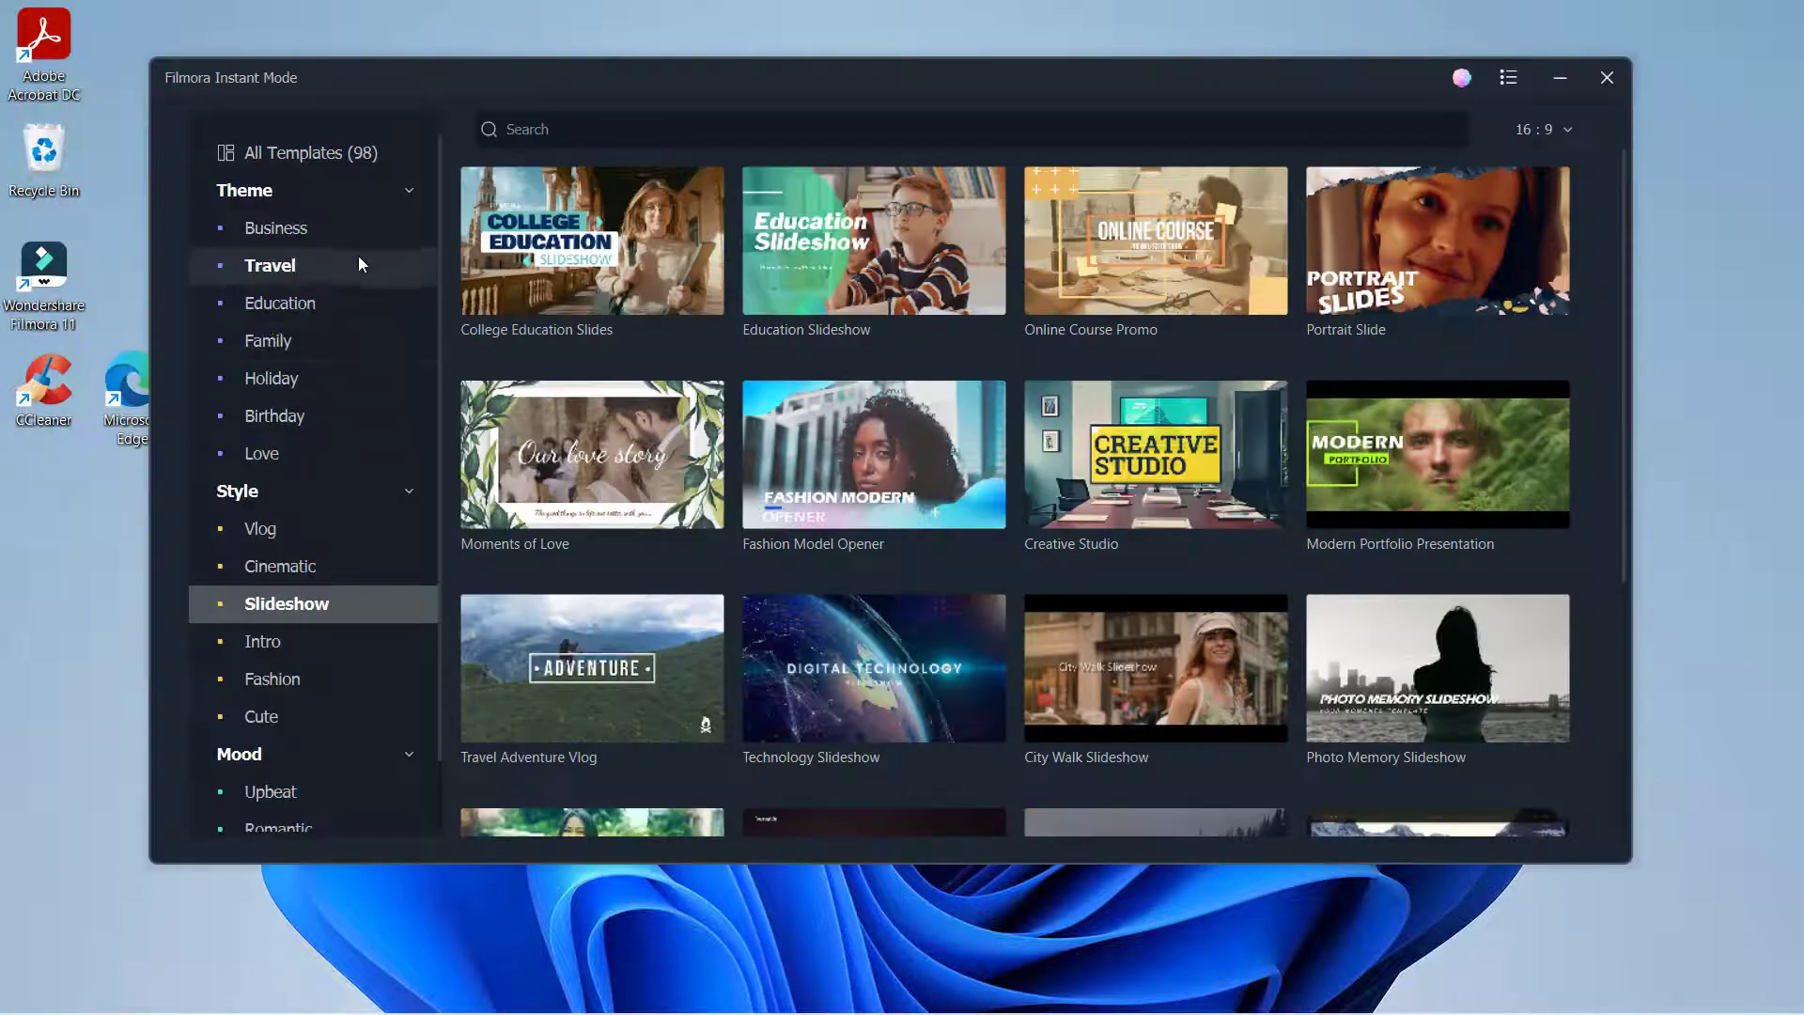
left_click(285, 269)
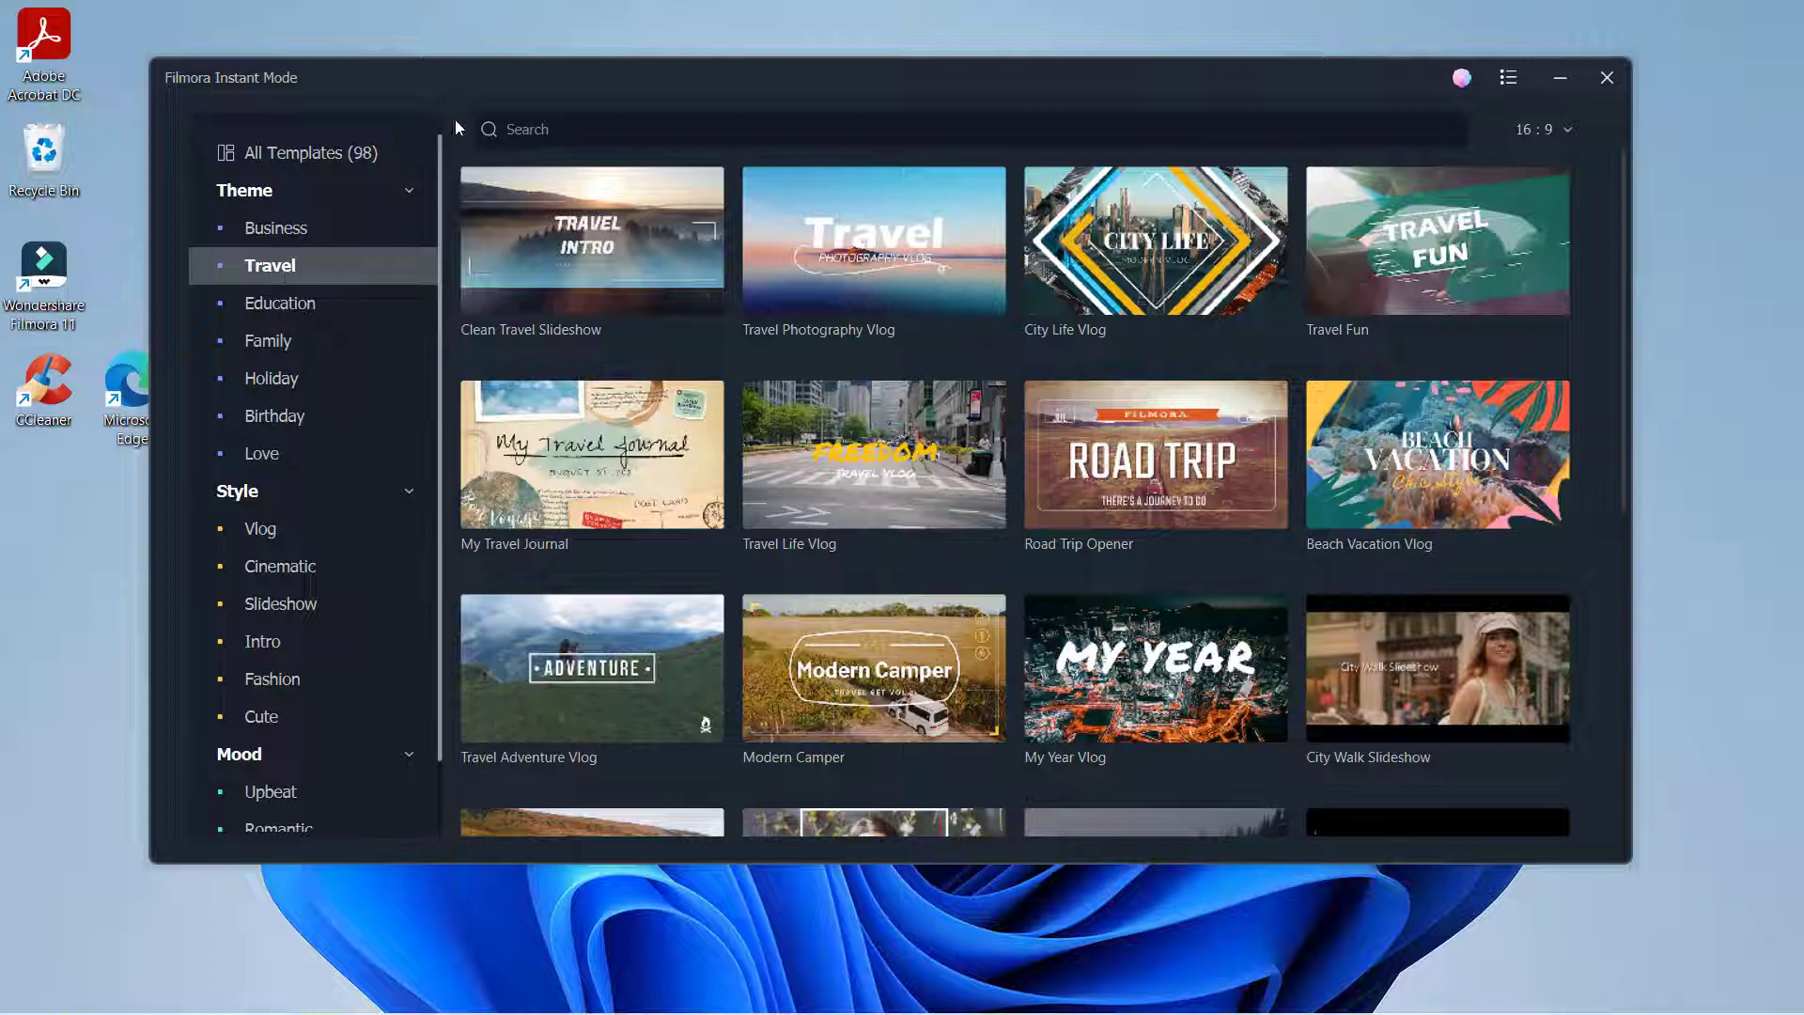
mouse_move(1110, 295)
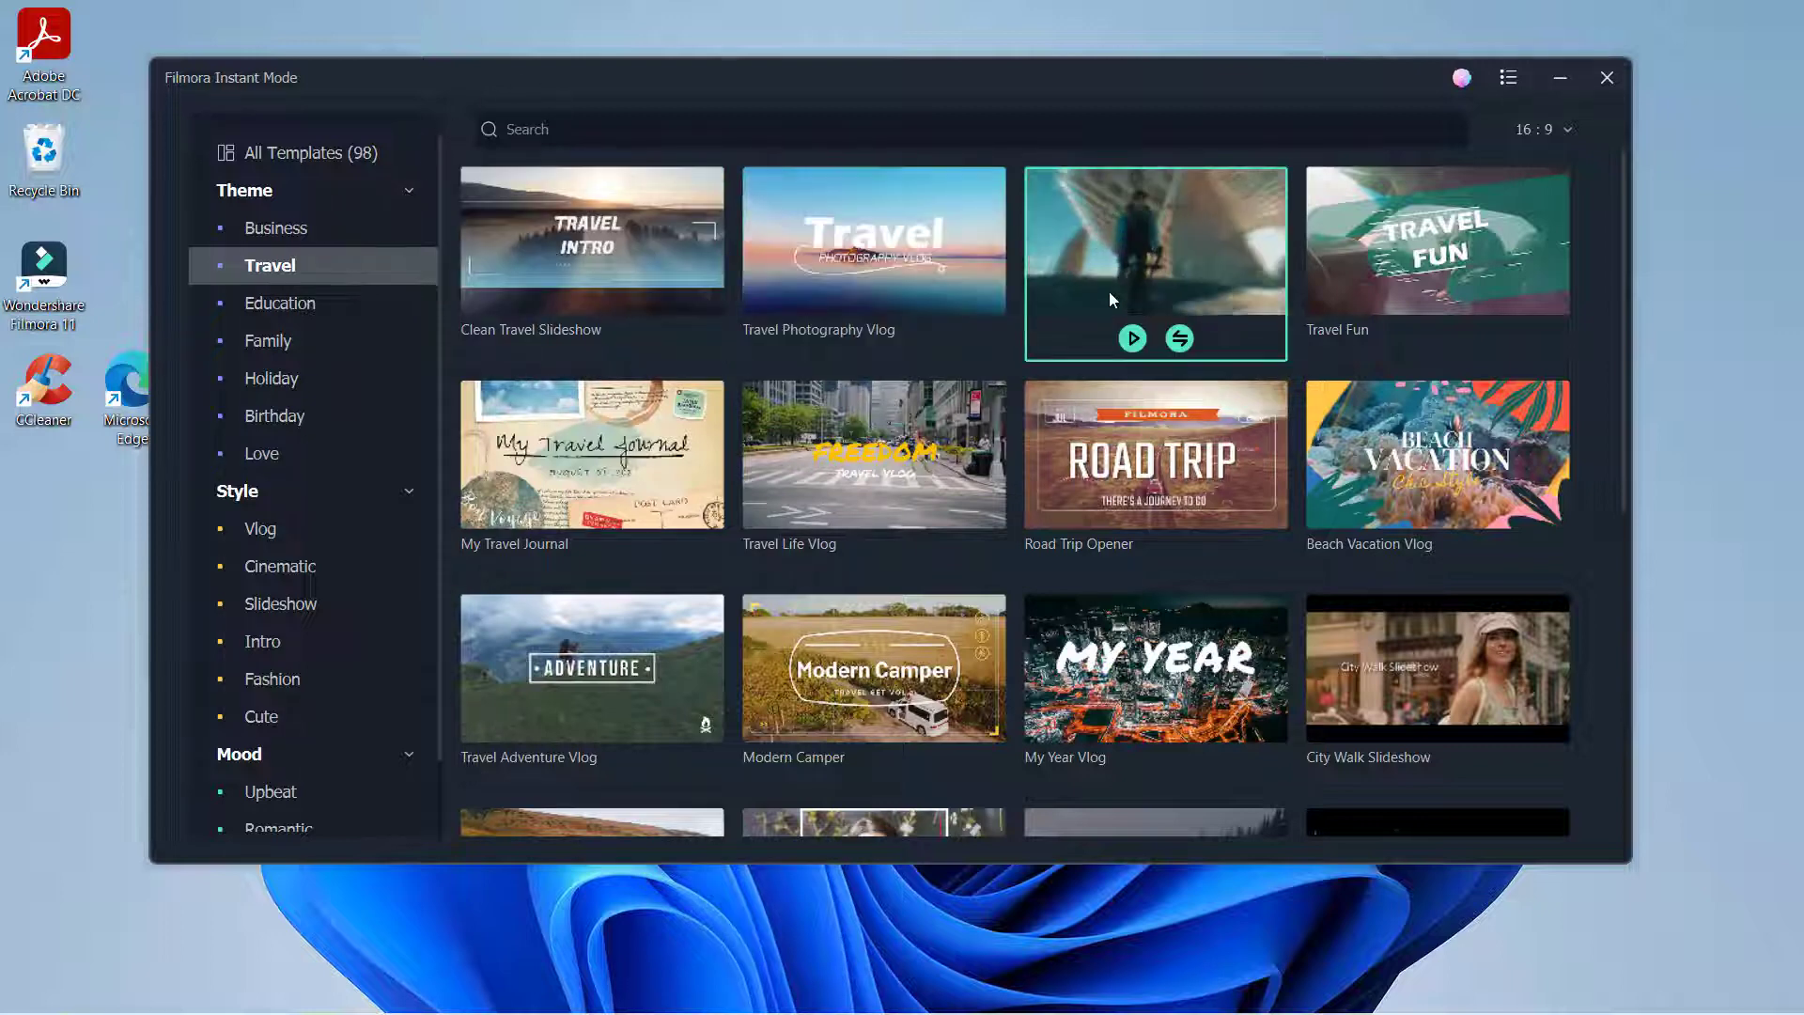
mouse_move(1349, 259)
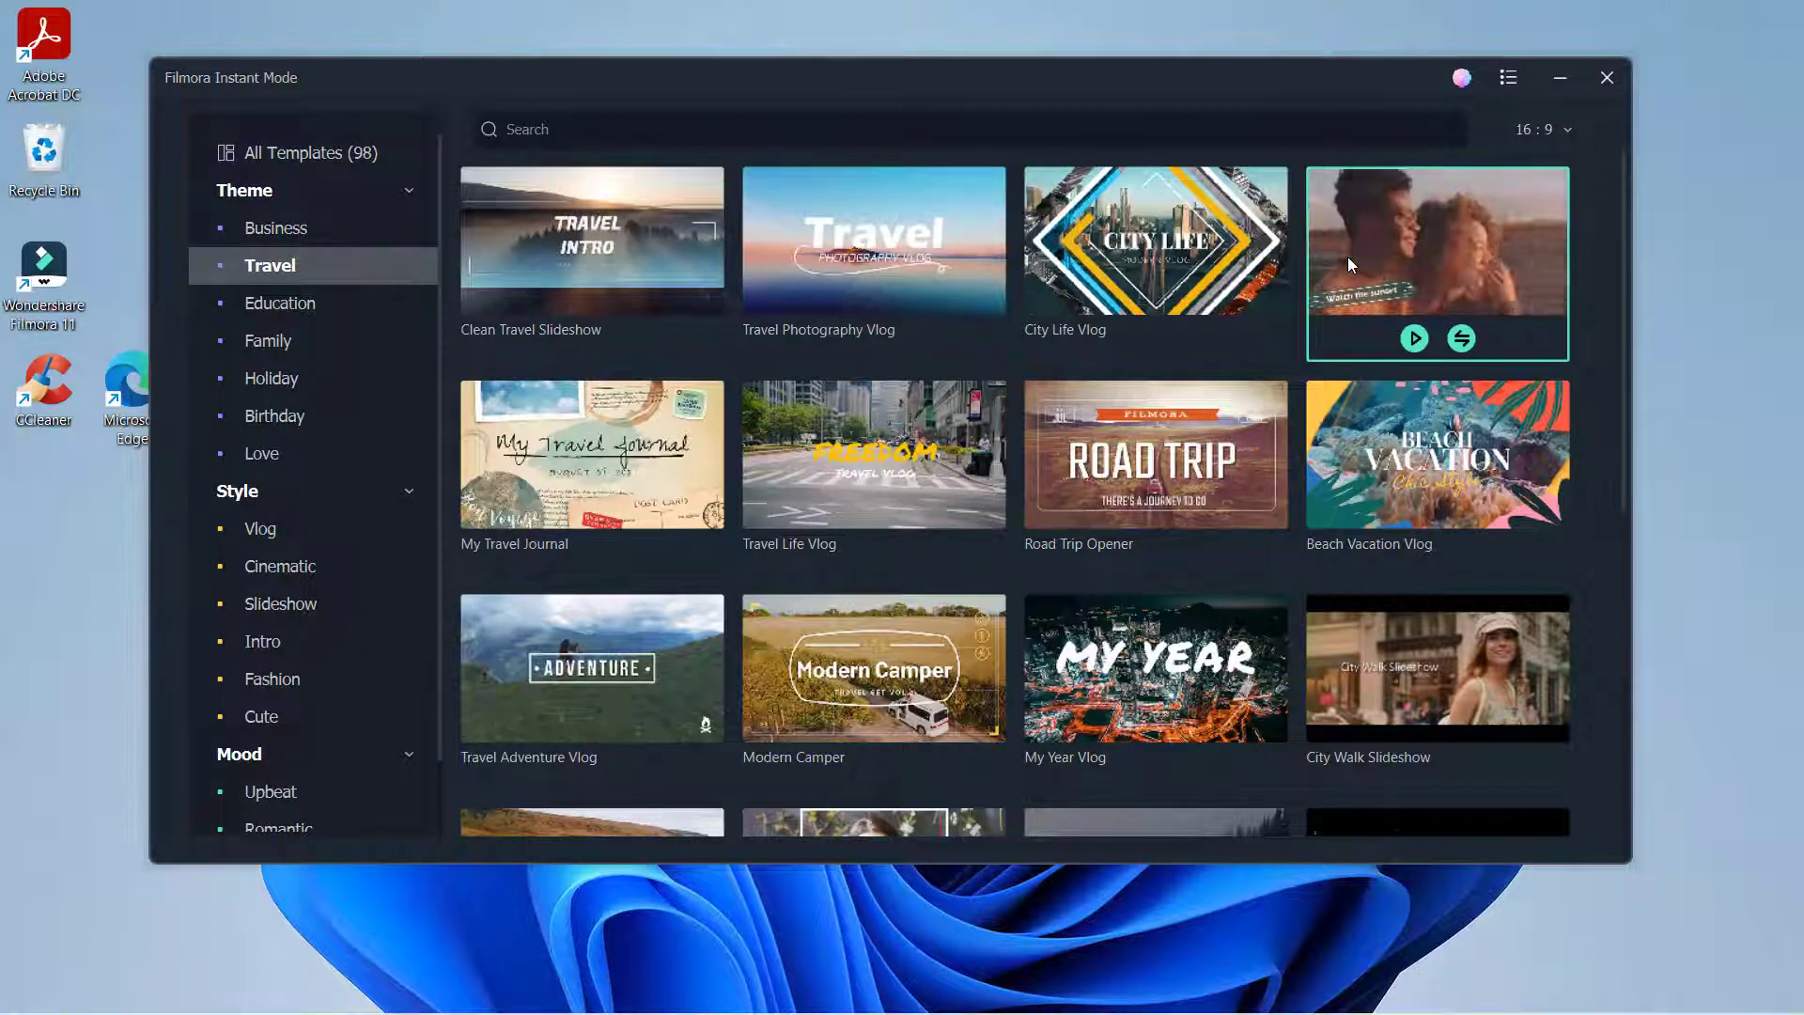
scroll(1183, 357, "down", 5)
left_click(1180, 368)
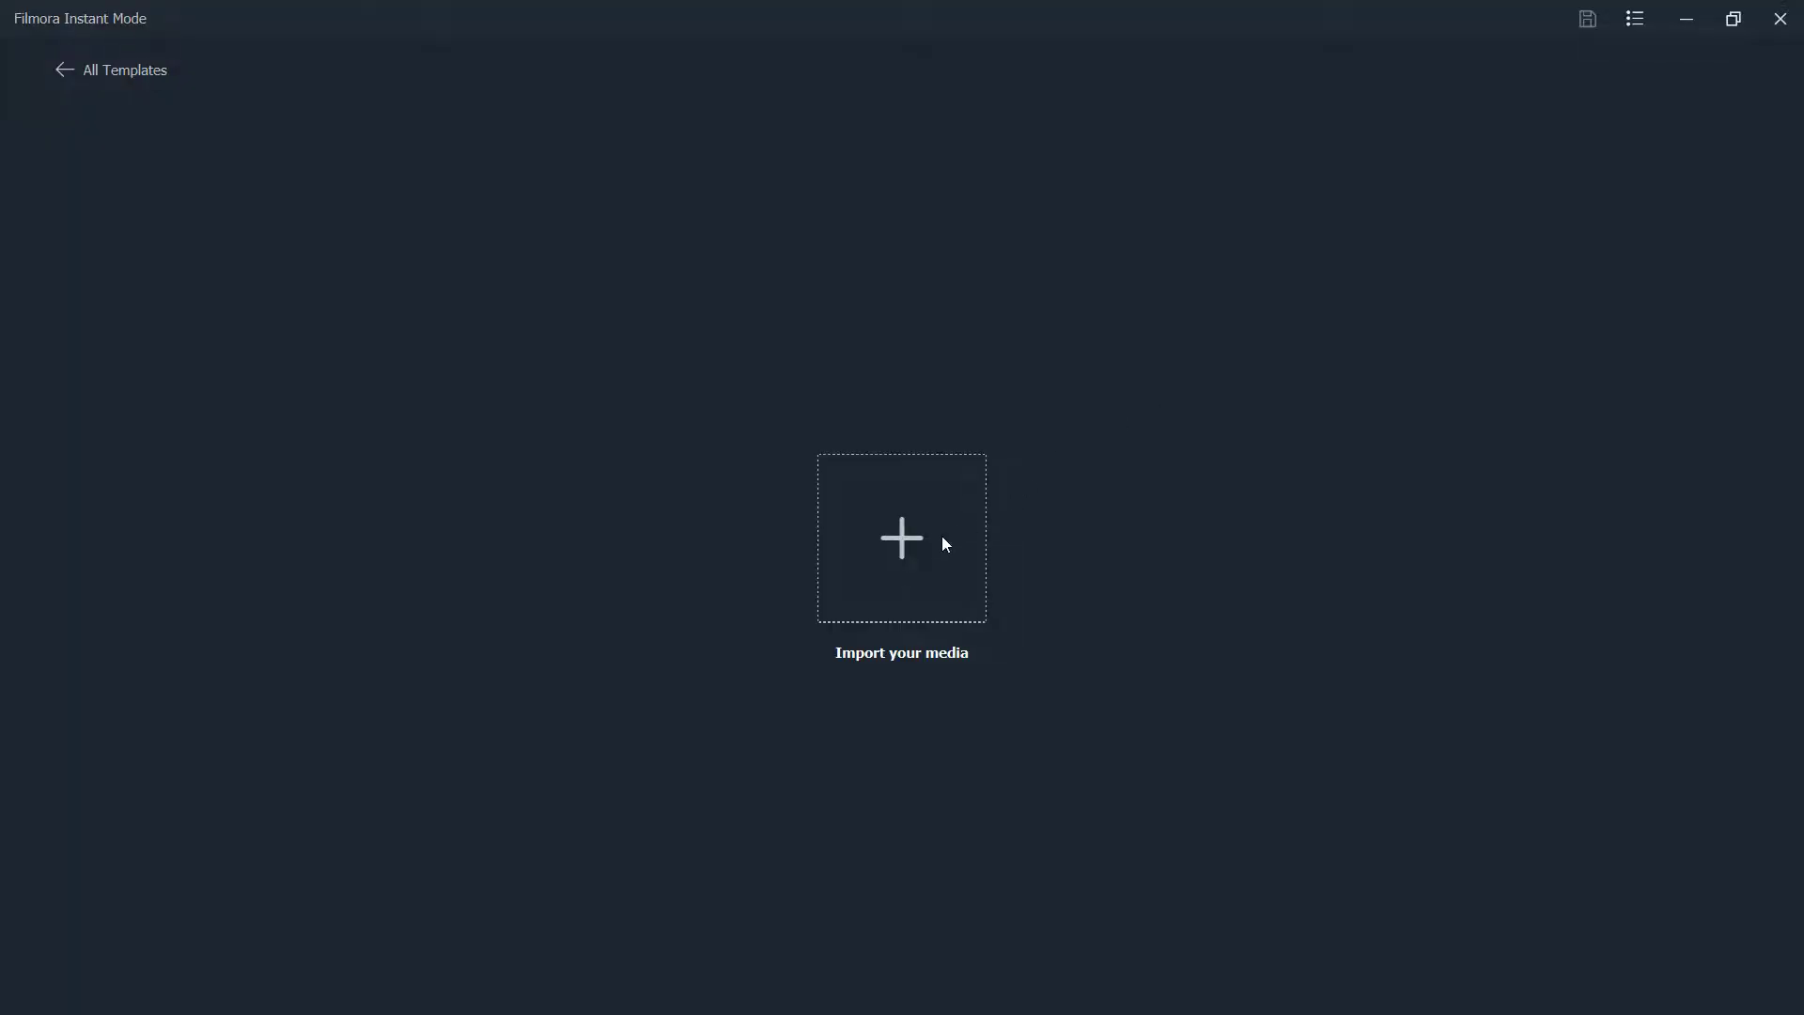
Import all media files from the random_samples folder, auto-create the video and stop its preview
left_click(945, 538)
key("ctrl+a")
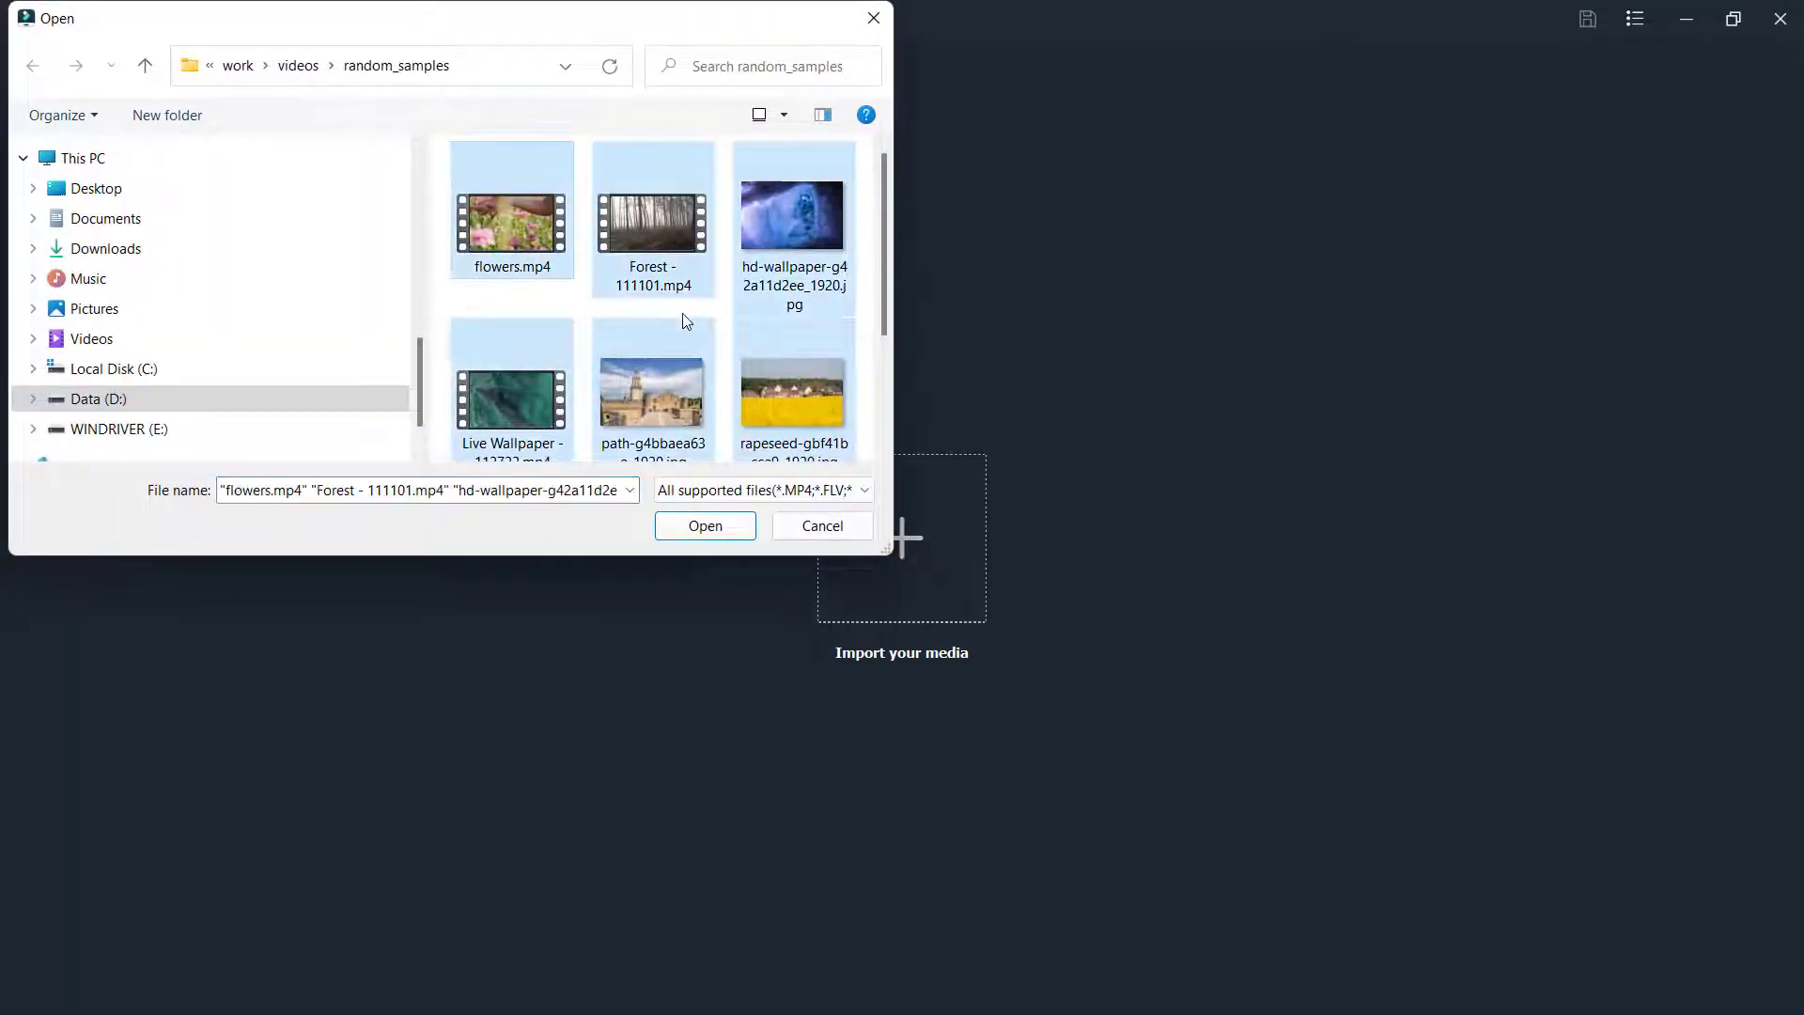
left_click(704, 525)
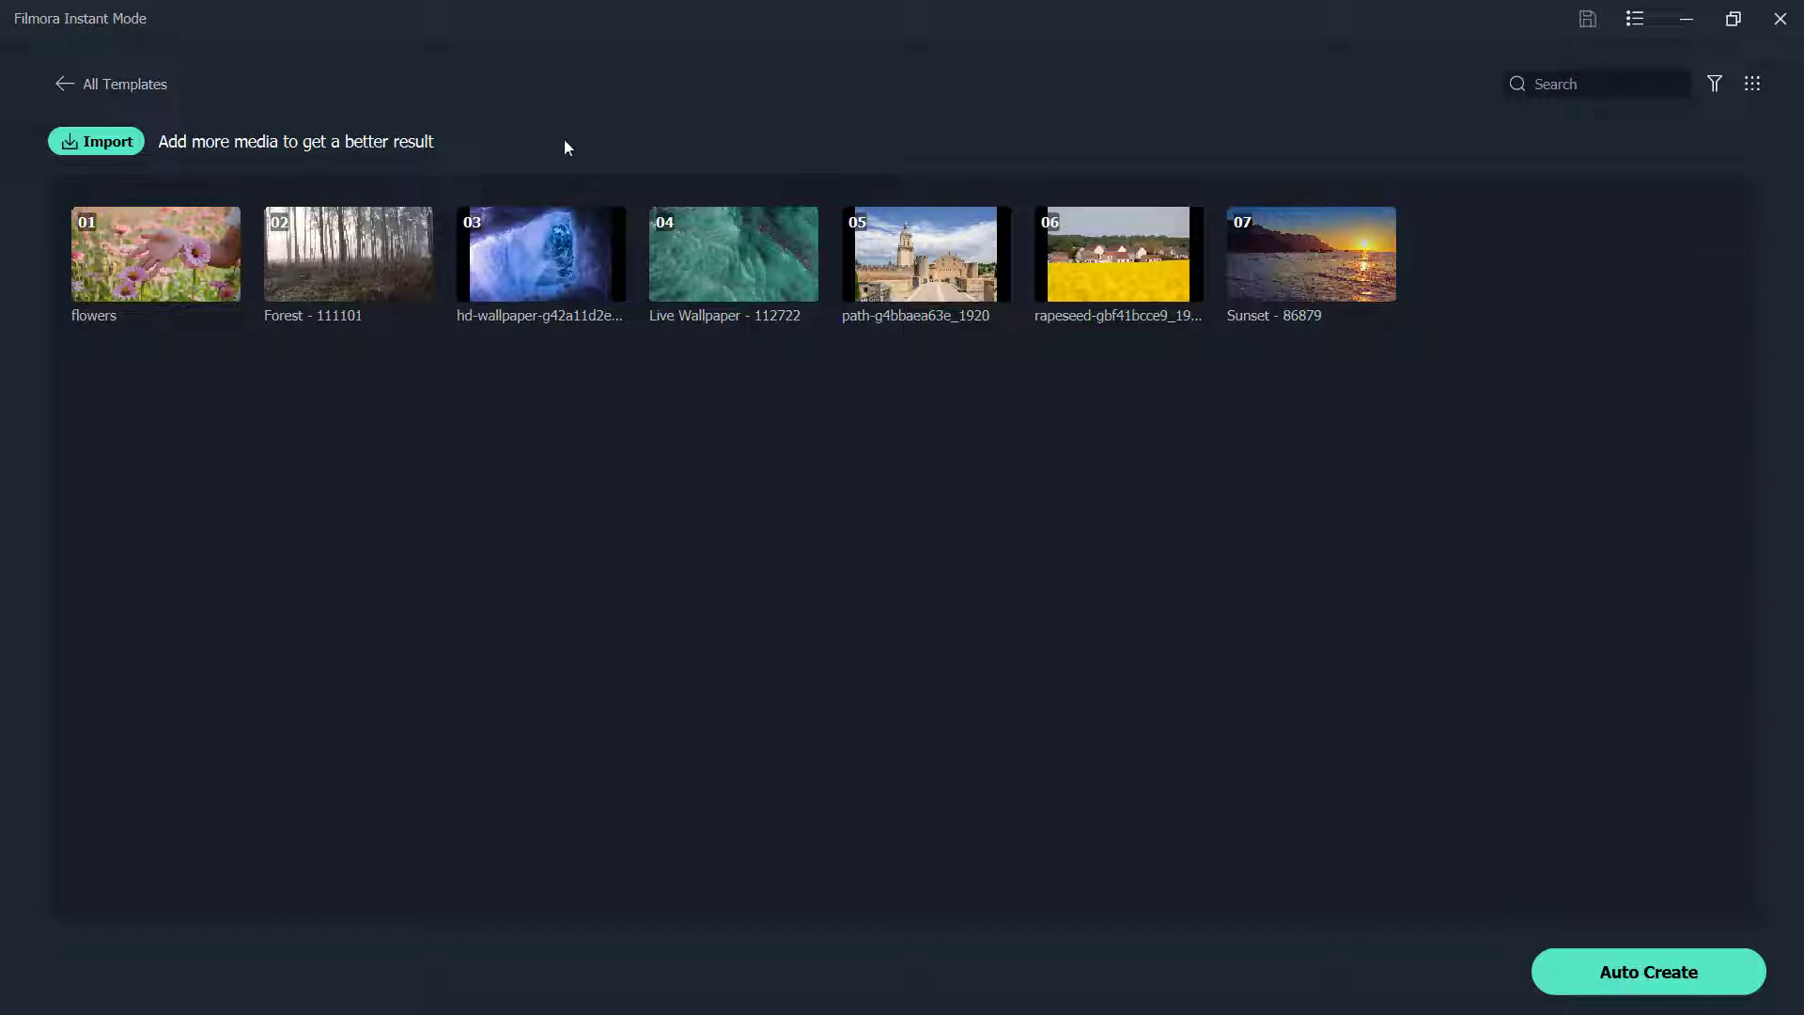
left_click(1626, 965)
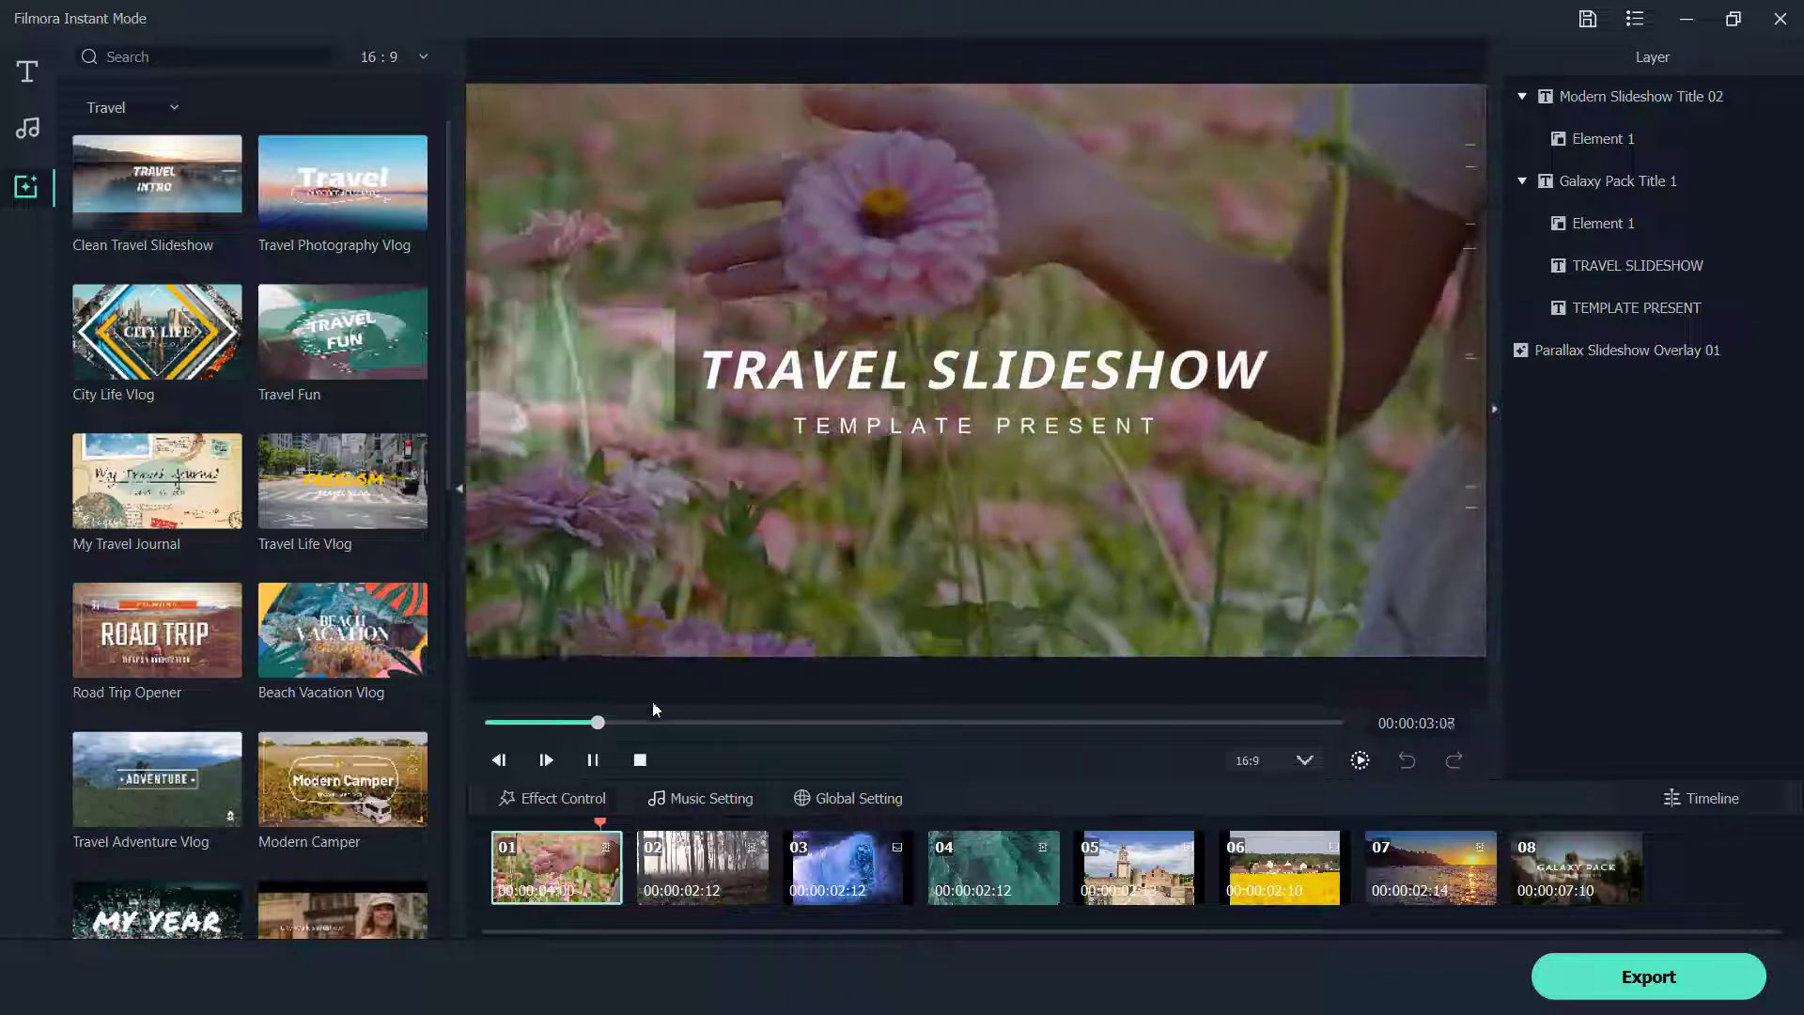
left_click(638, 759)
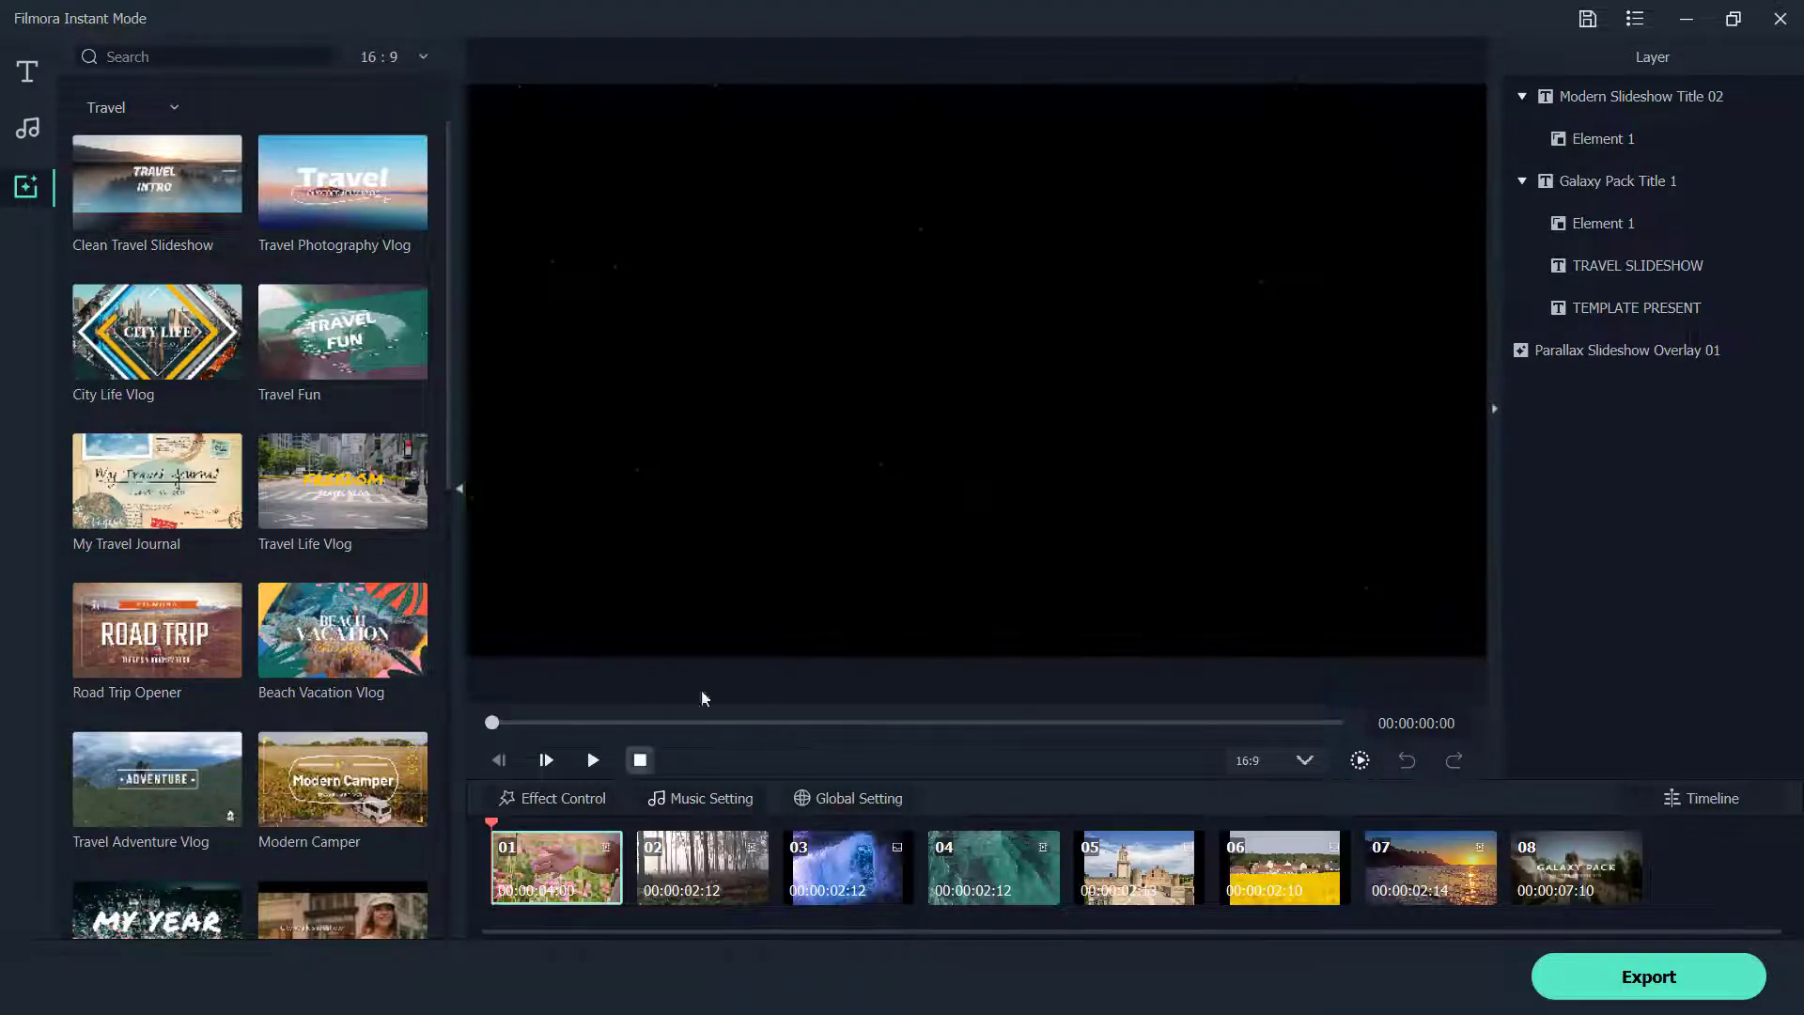
Replace the TRAVEL SLIDESHOW title text in the first clip with "My Travel Pics & Videos" and play the preview
left_click(1555, 222)
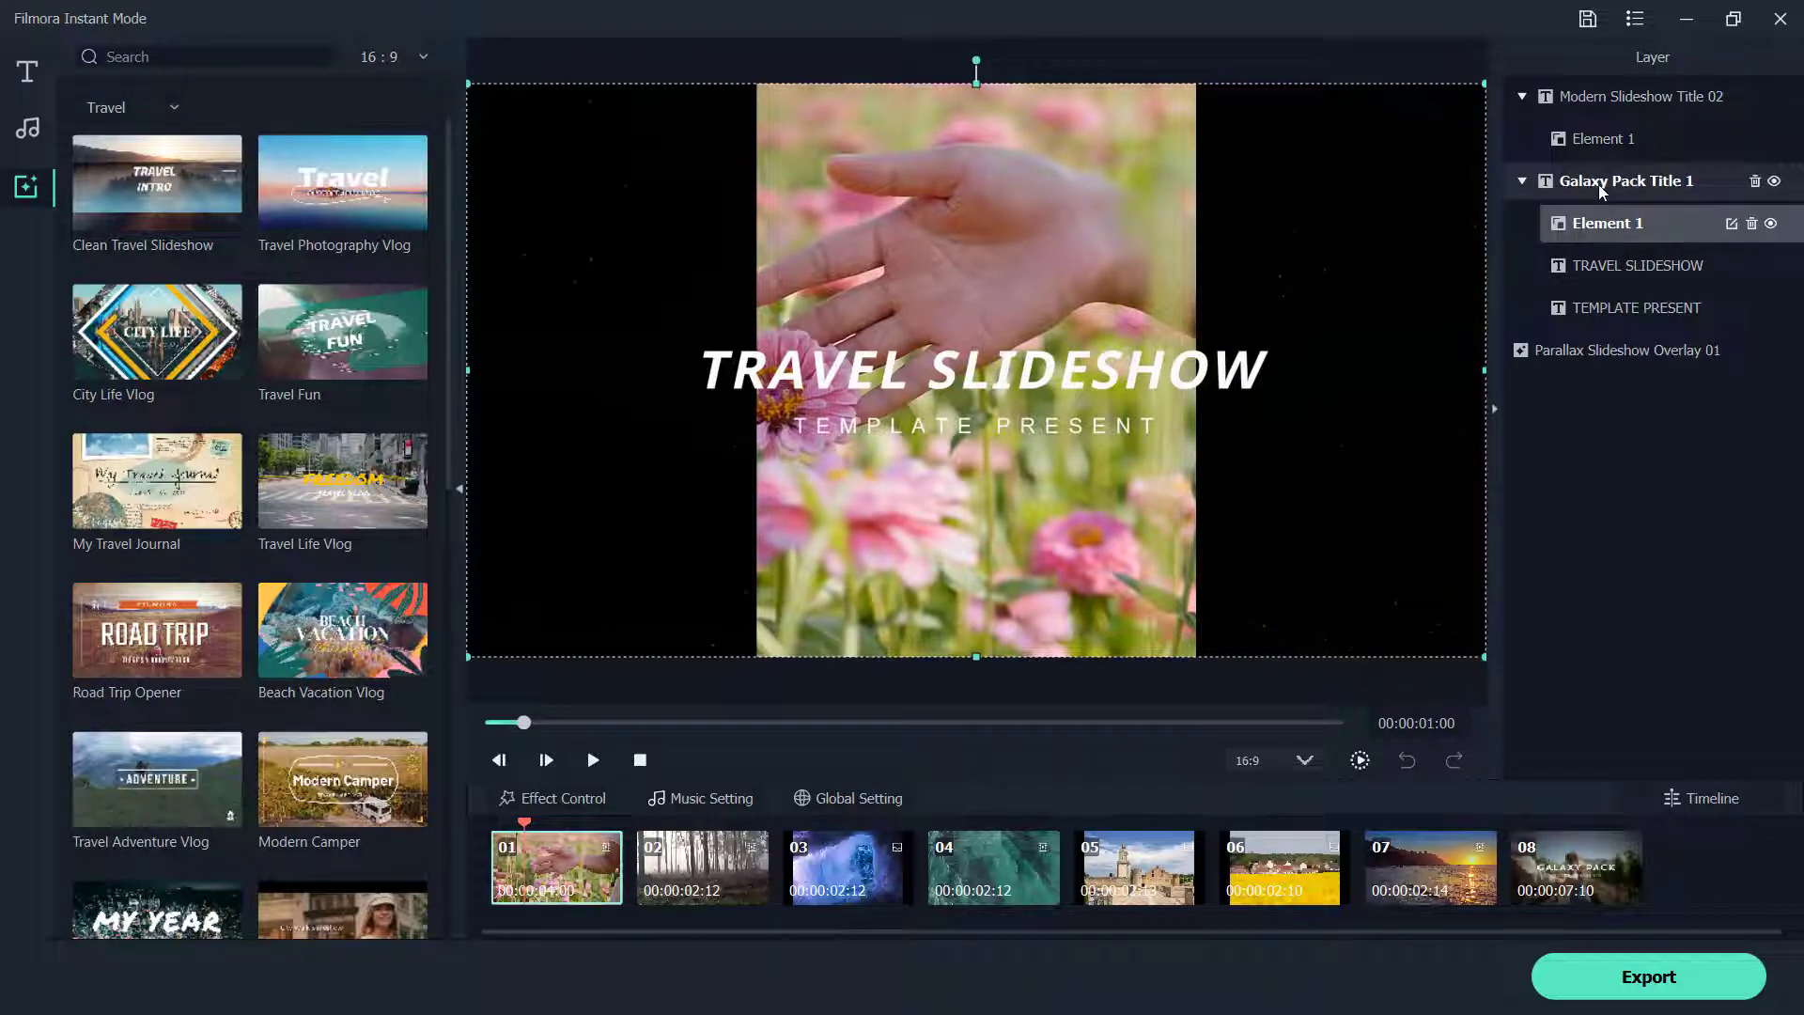
left_click(953, 366)
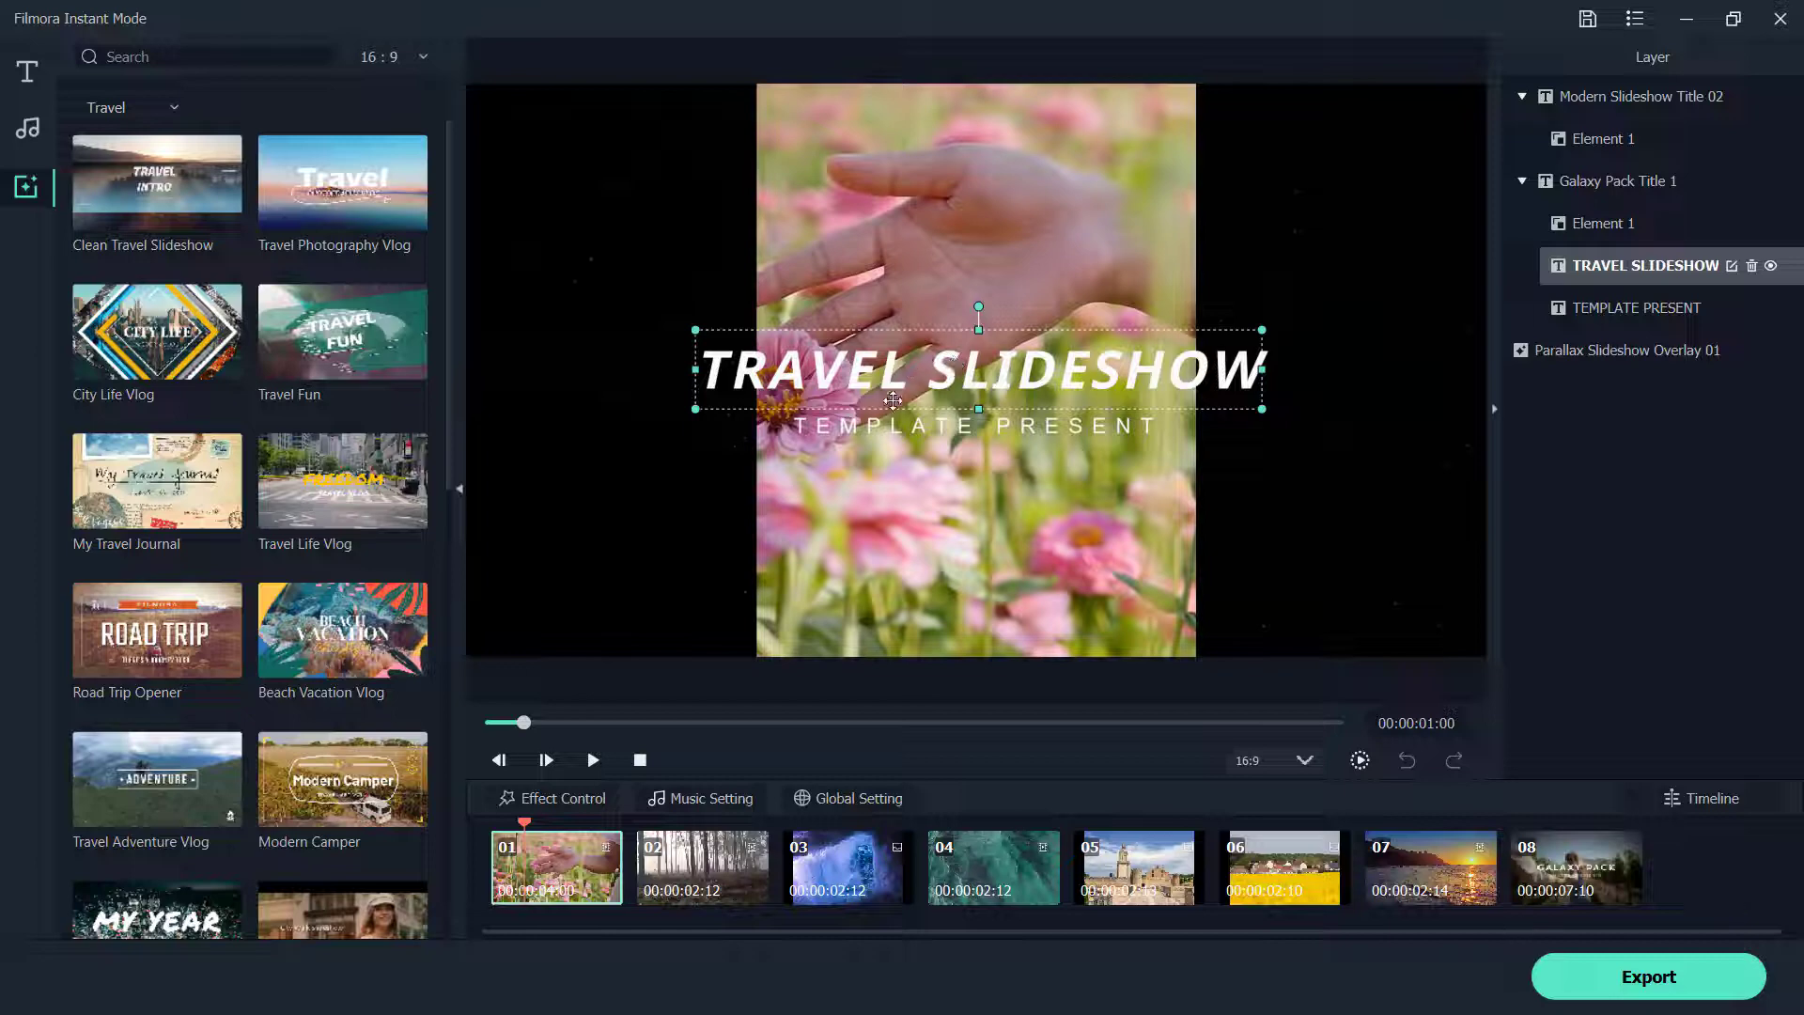
left_click(892, 424)
double_click(858, 375)
type("My")
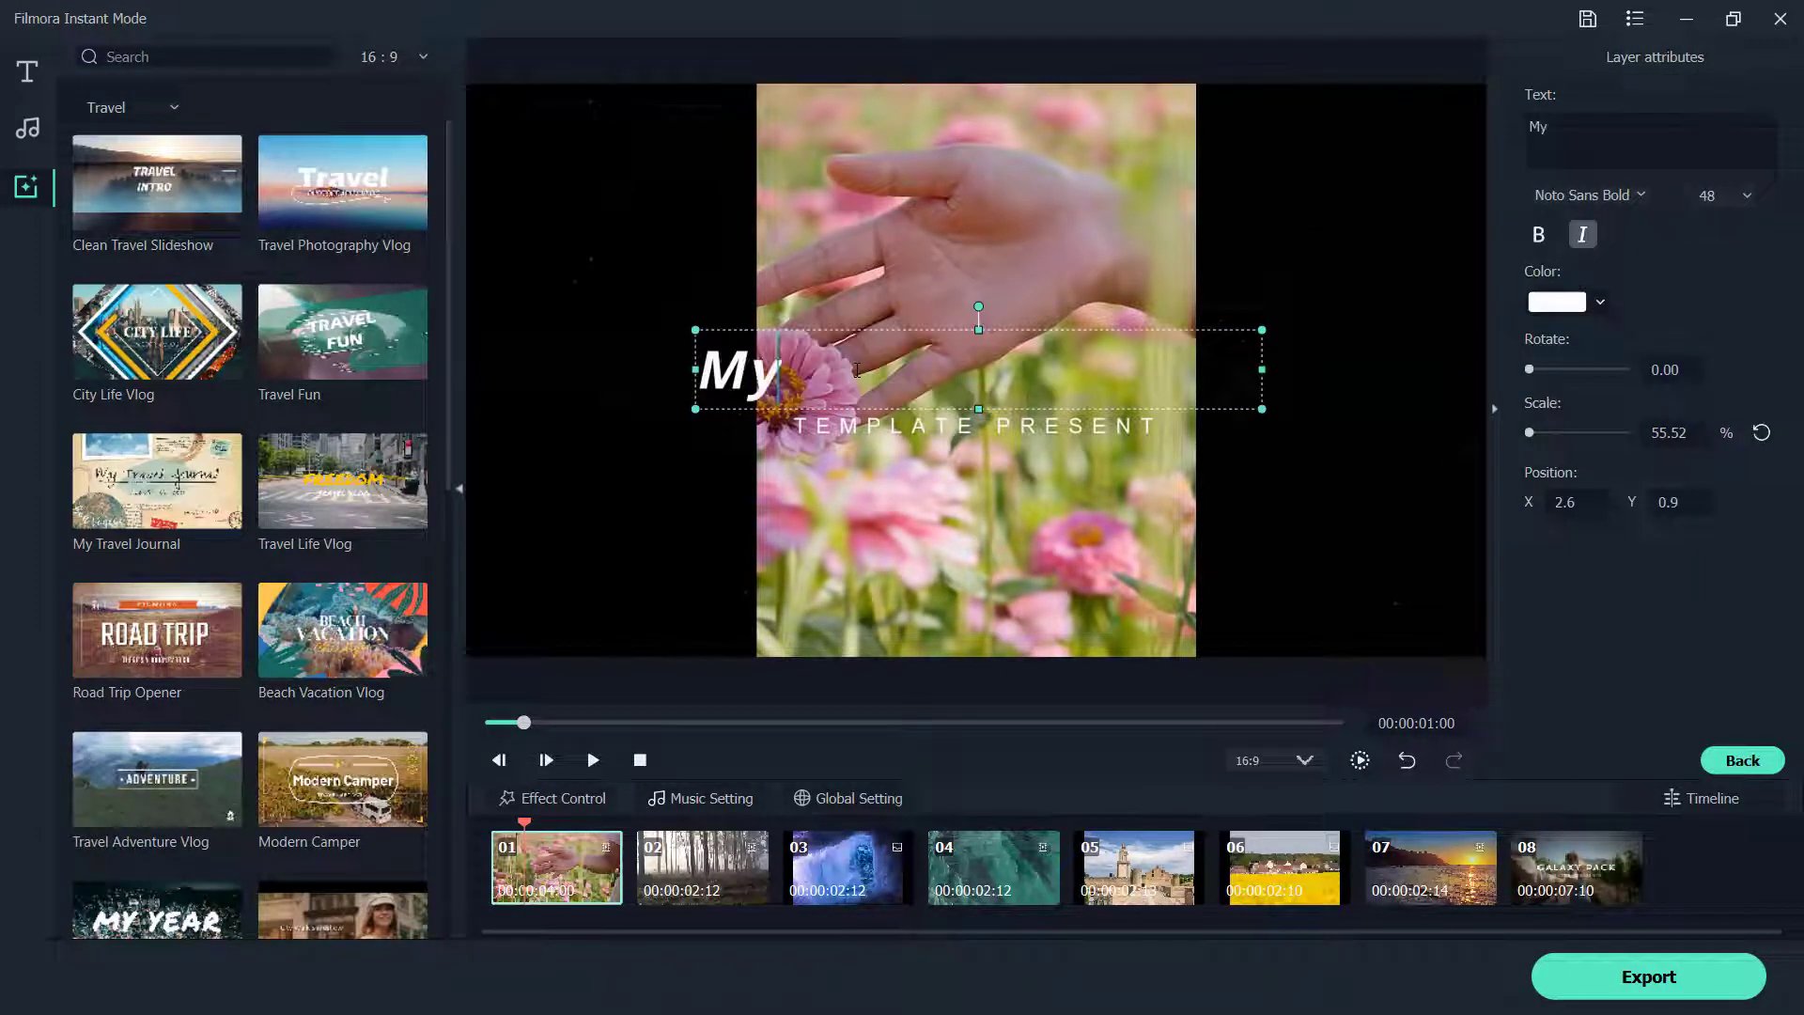
type(" Travel")
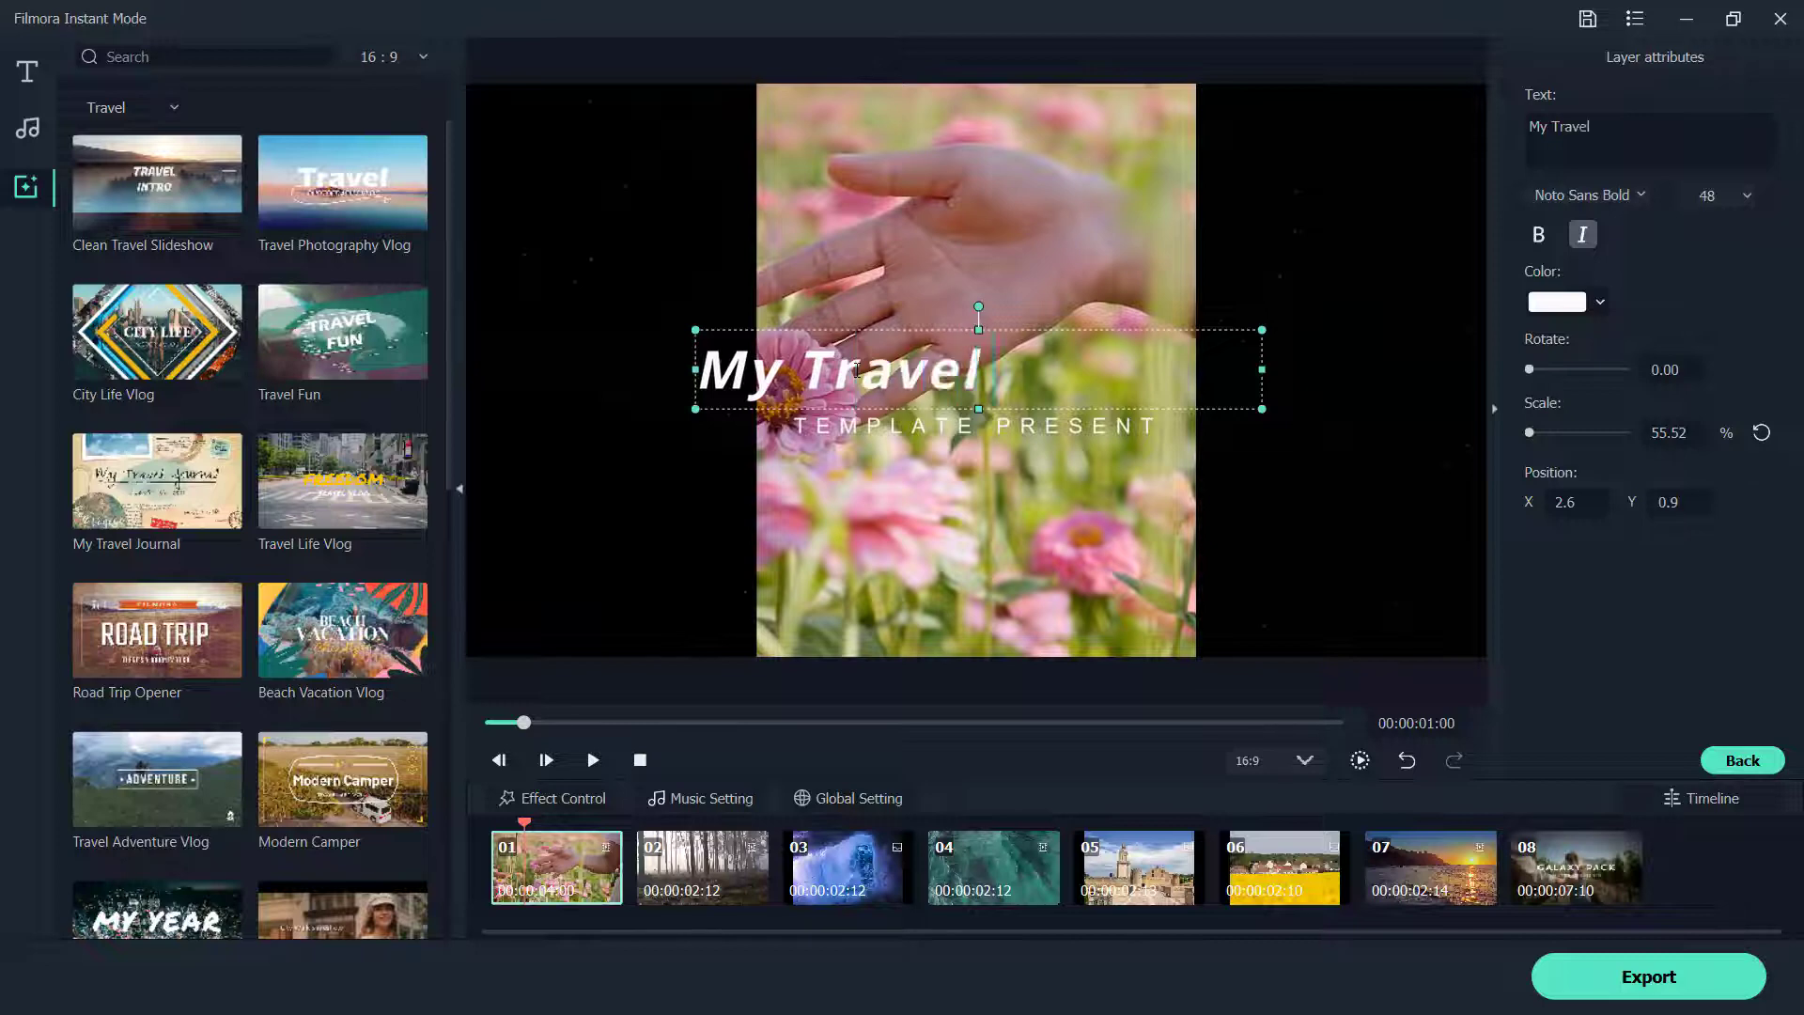
type(" Pics")
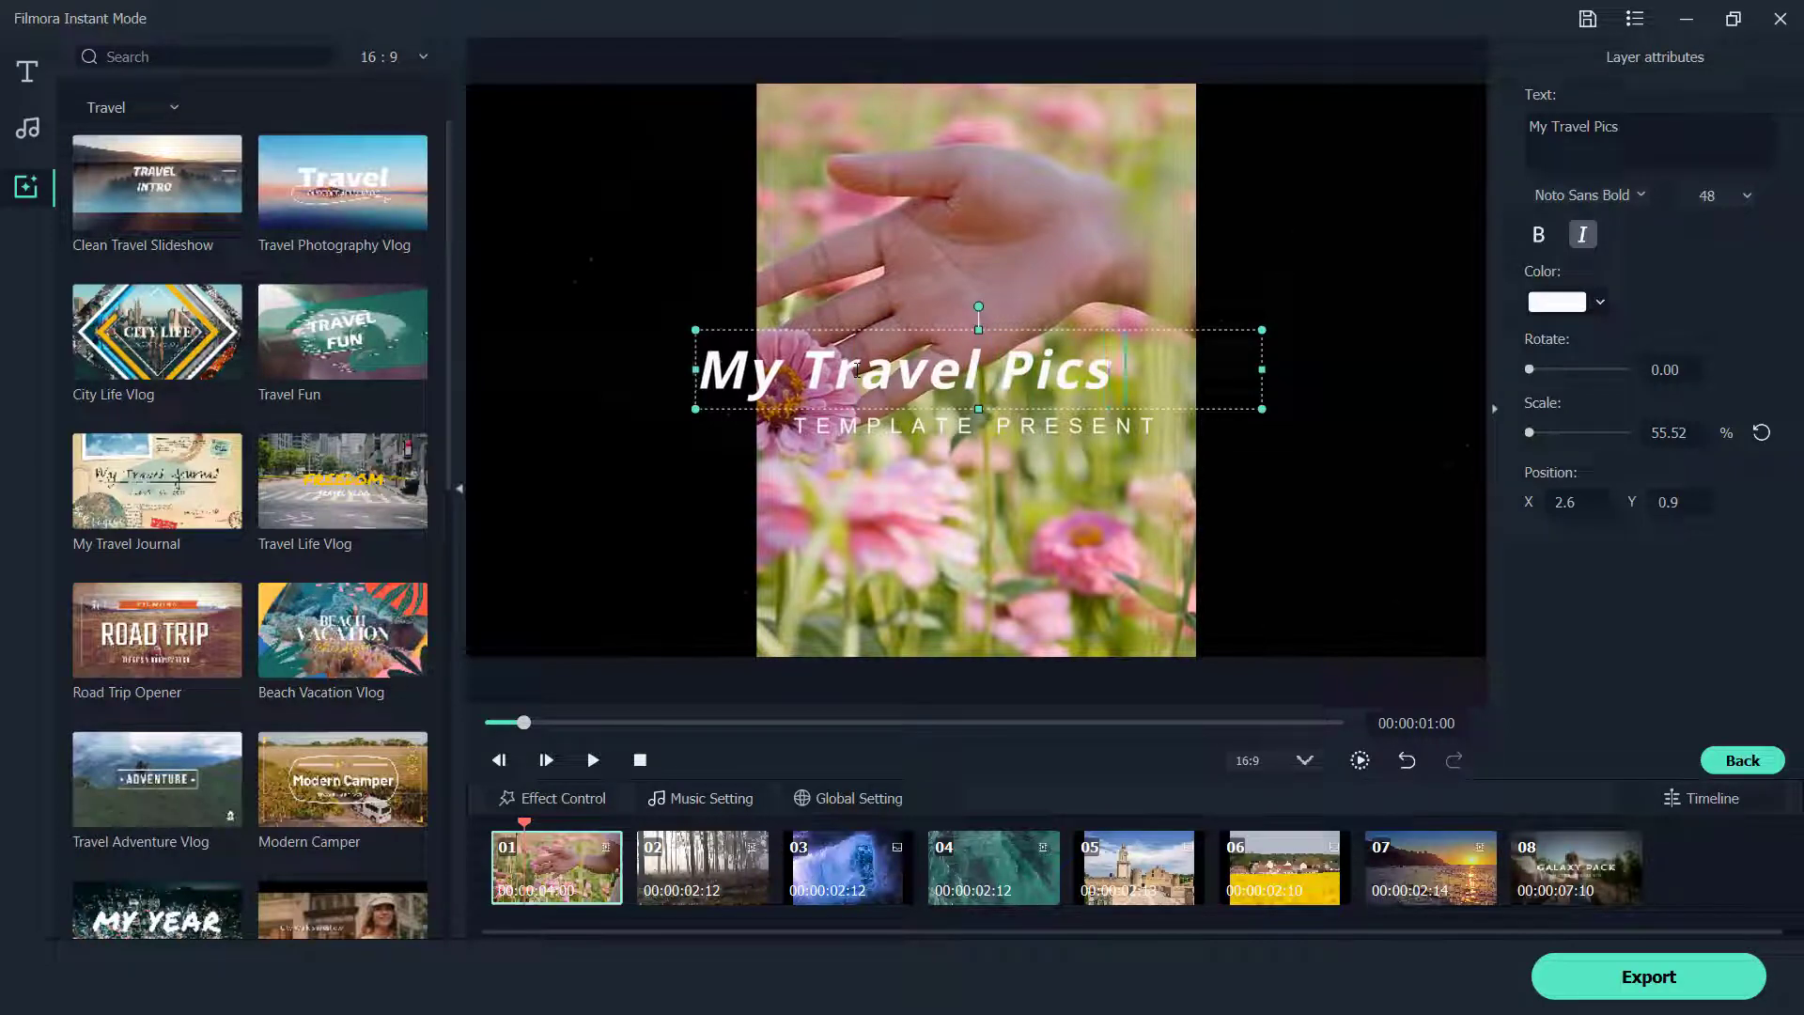
type(" & Videos")
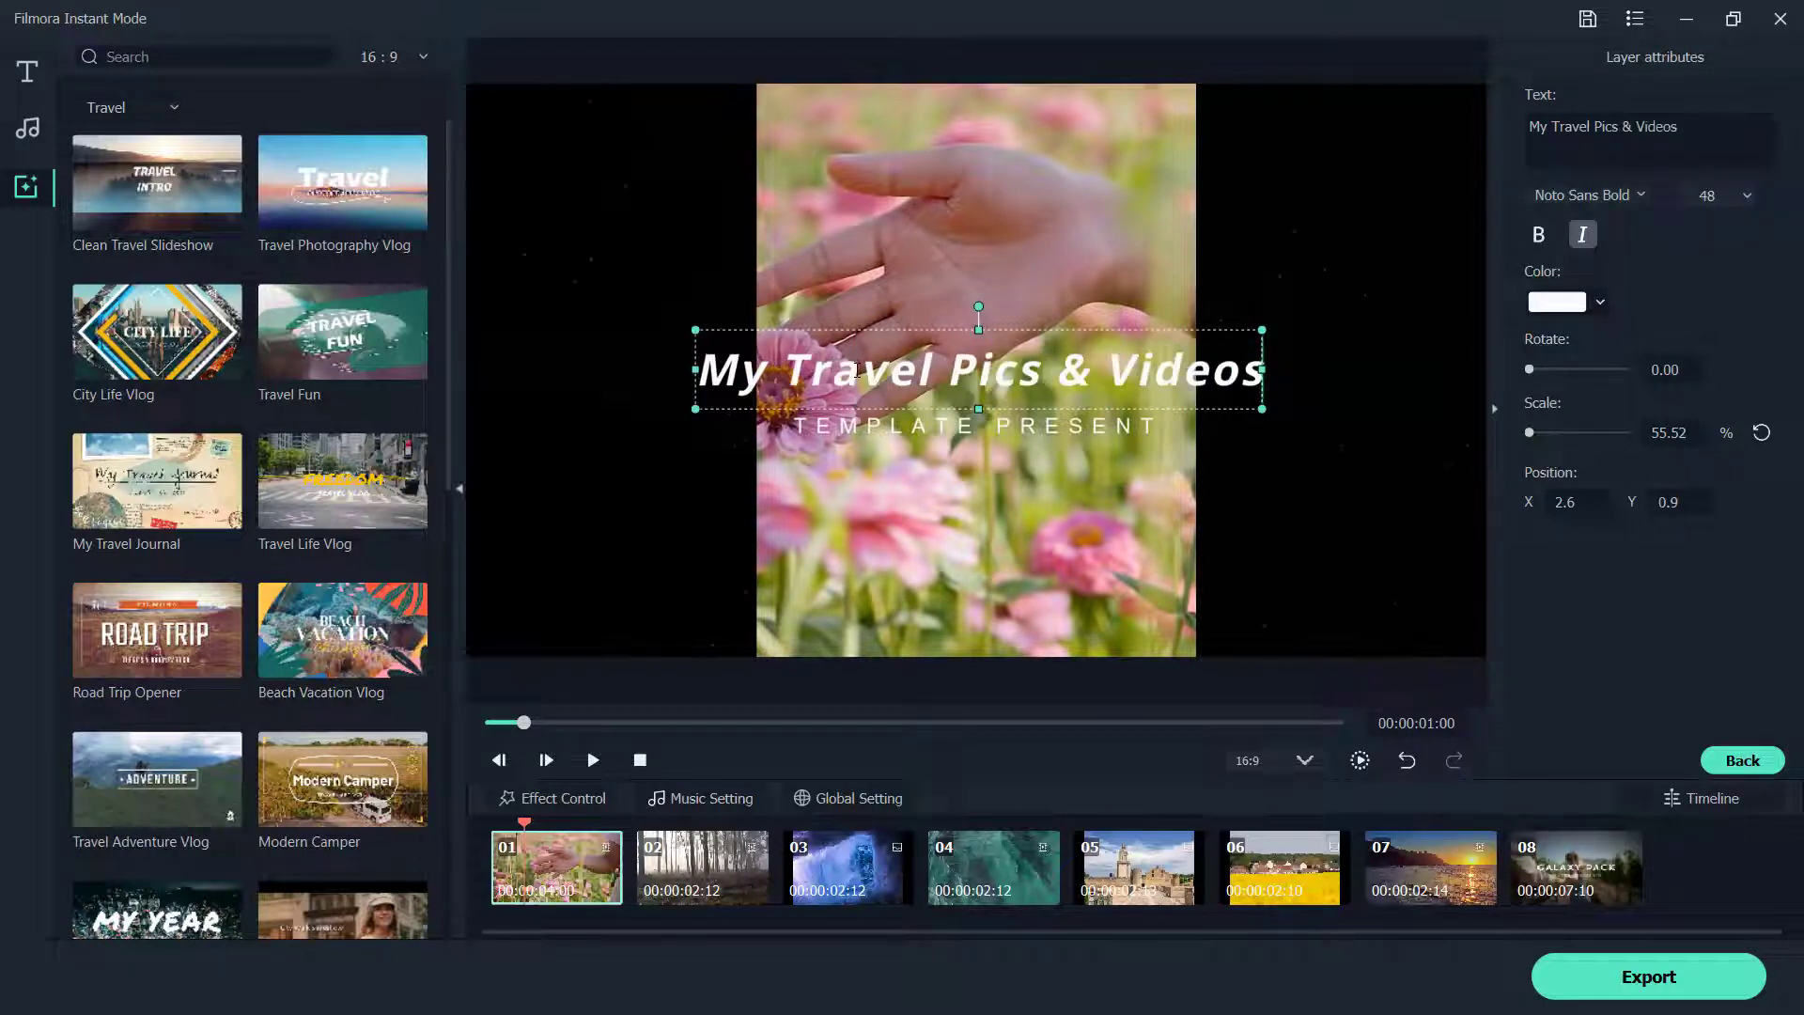
left_click(592, 761)
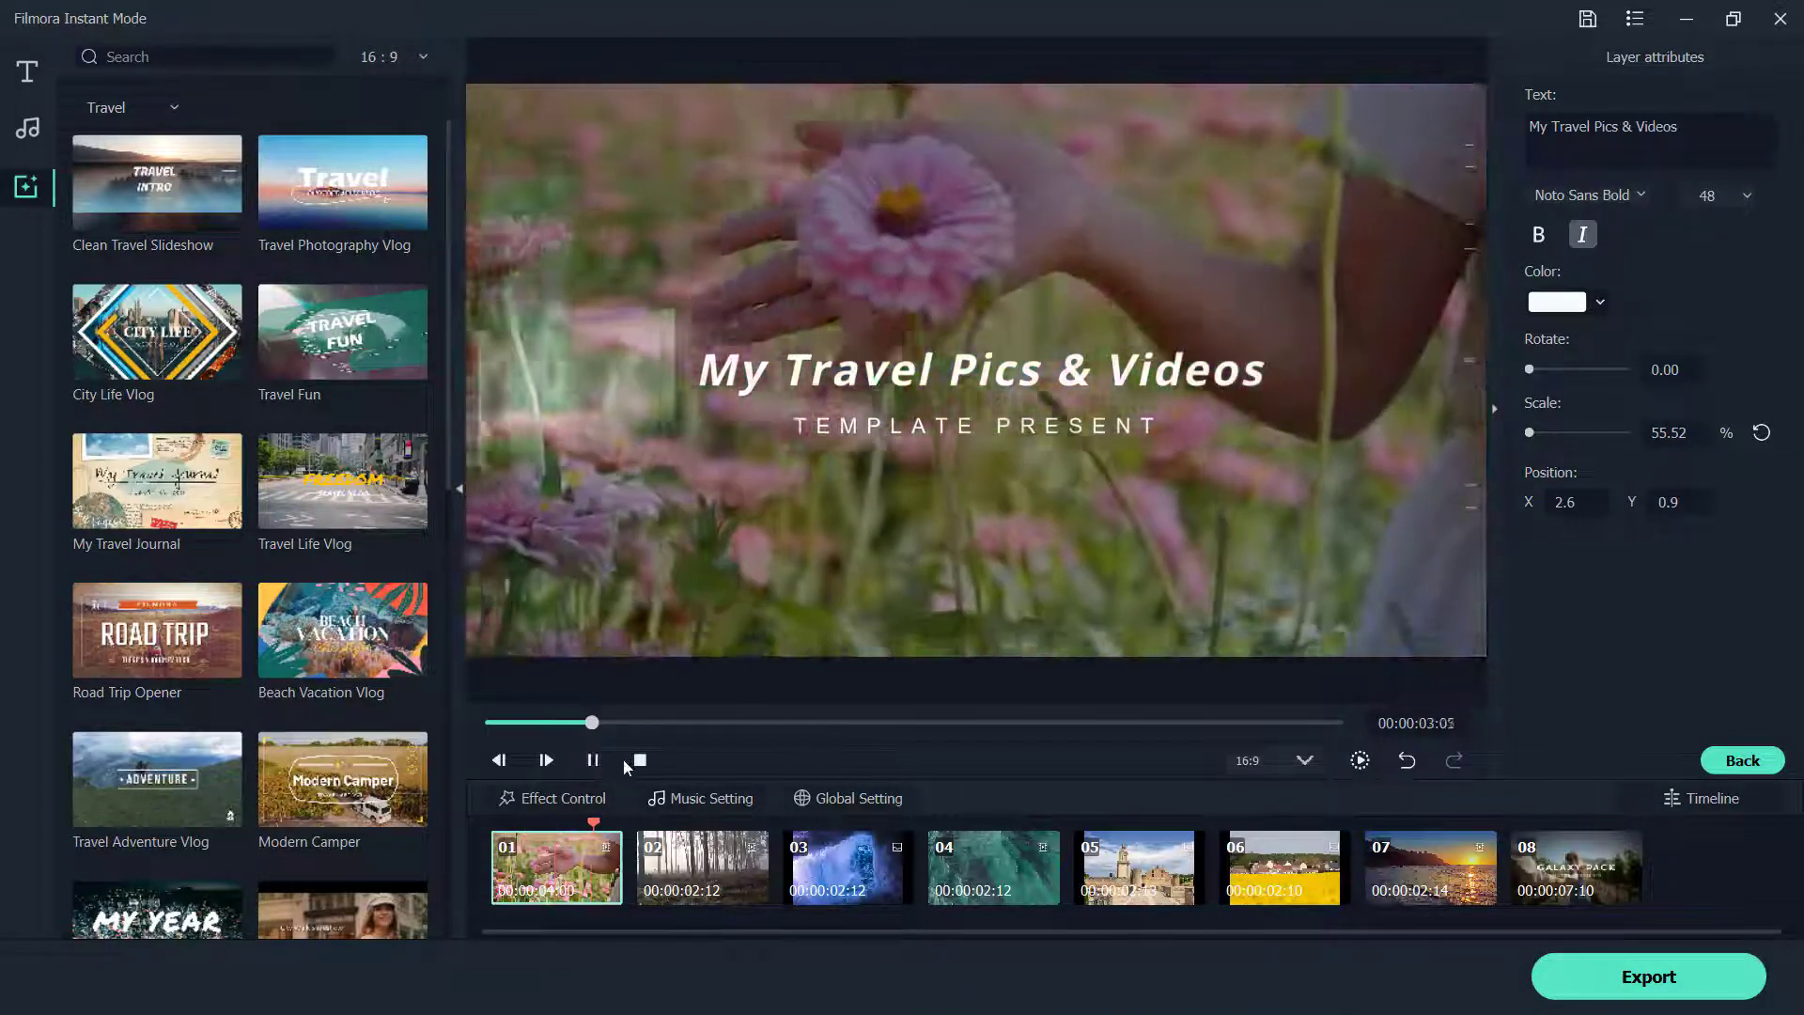
Stop the title preview, use the Rexx Final Beat - July track from the music library and pause playback
left_click(639, 759)
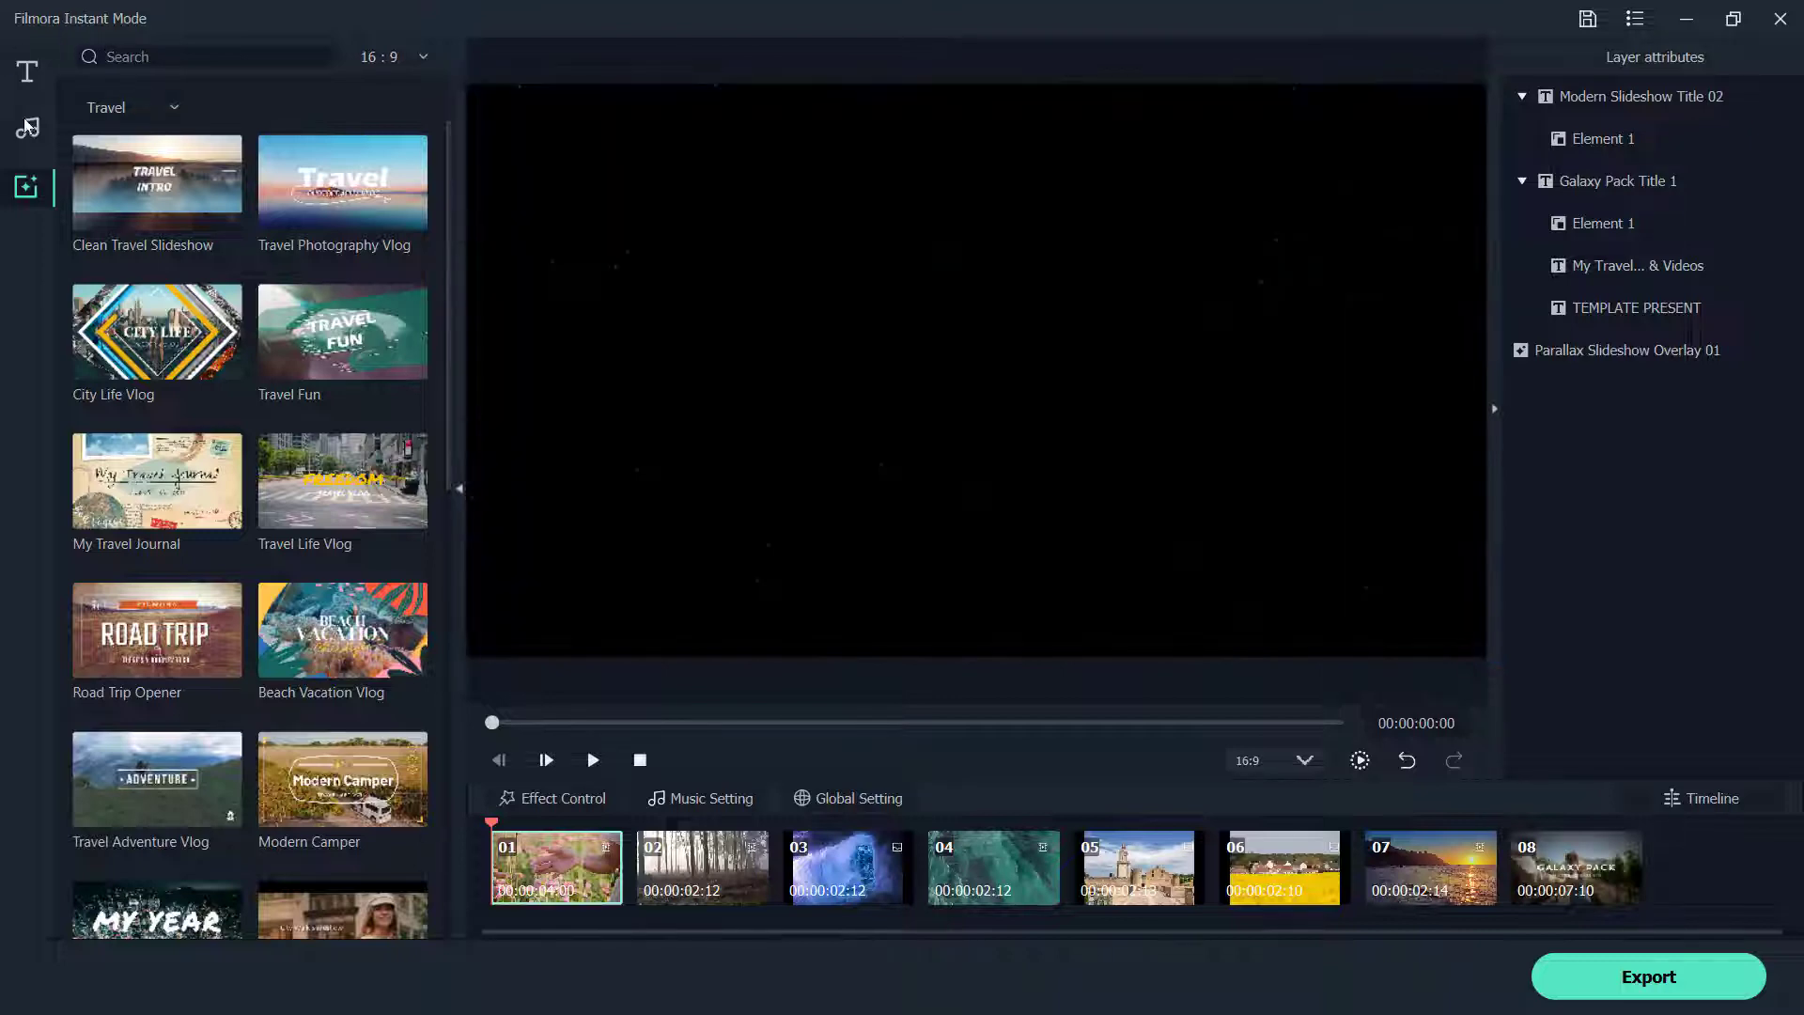
left_click(27, 128)
left_click(407, 482)
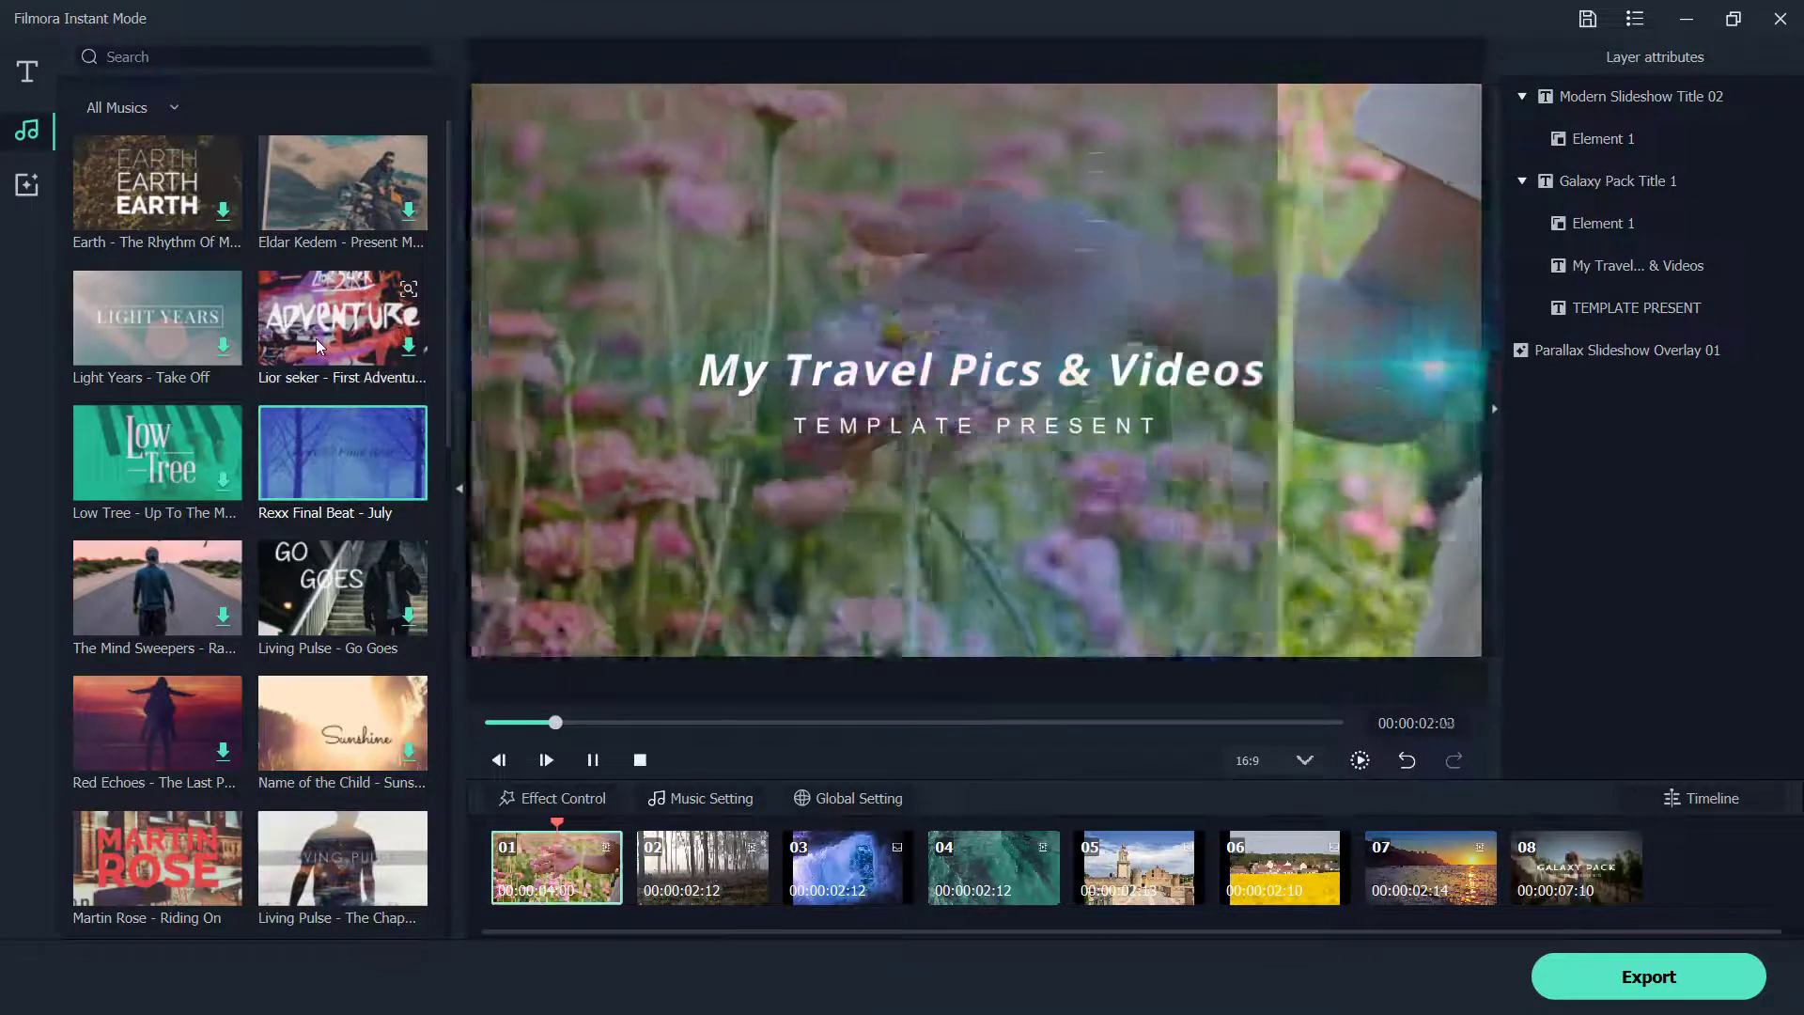
key("space")
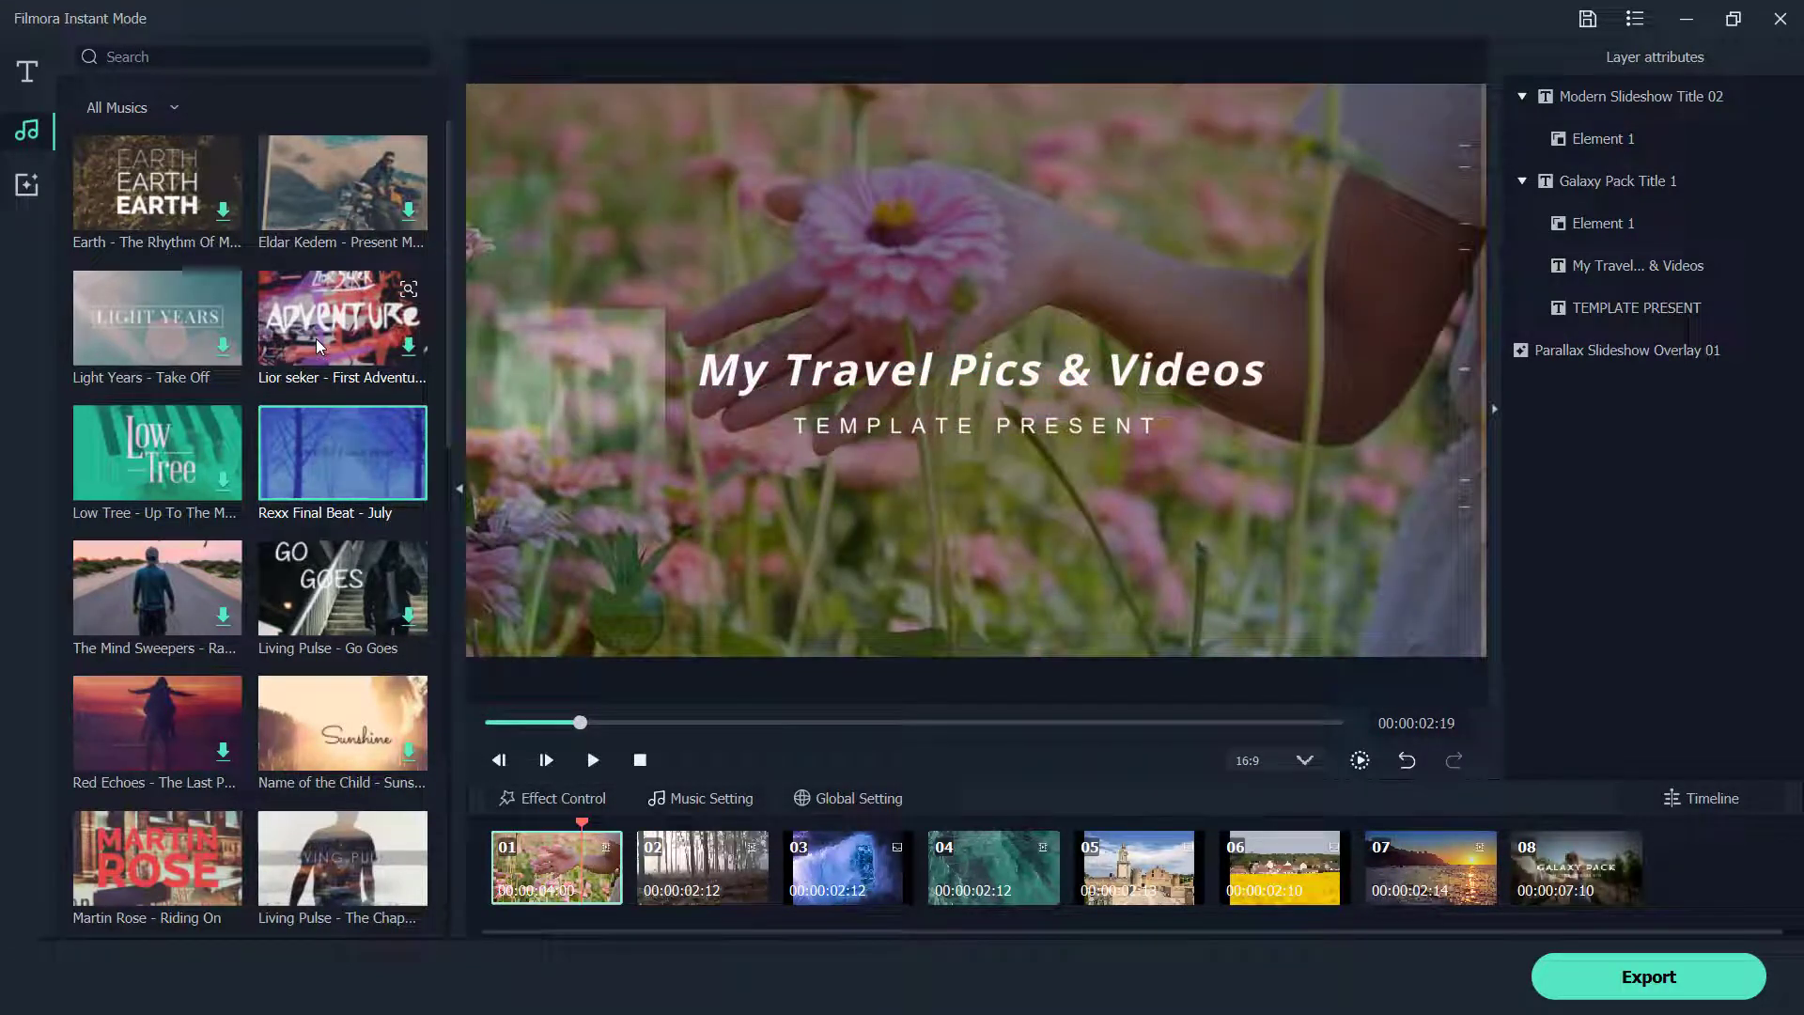
Add the Lower Third 40 title to the first clip and replace its placeholder text with "Lower Third"
left_click(26, 184)
left_click(28, 68)
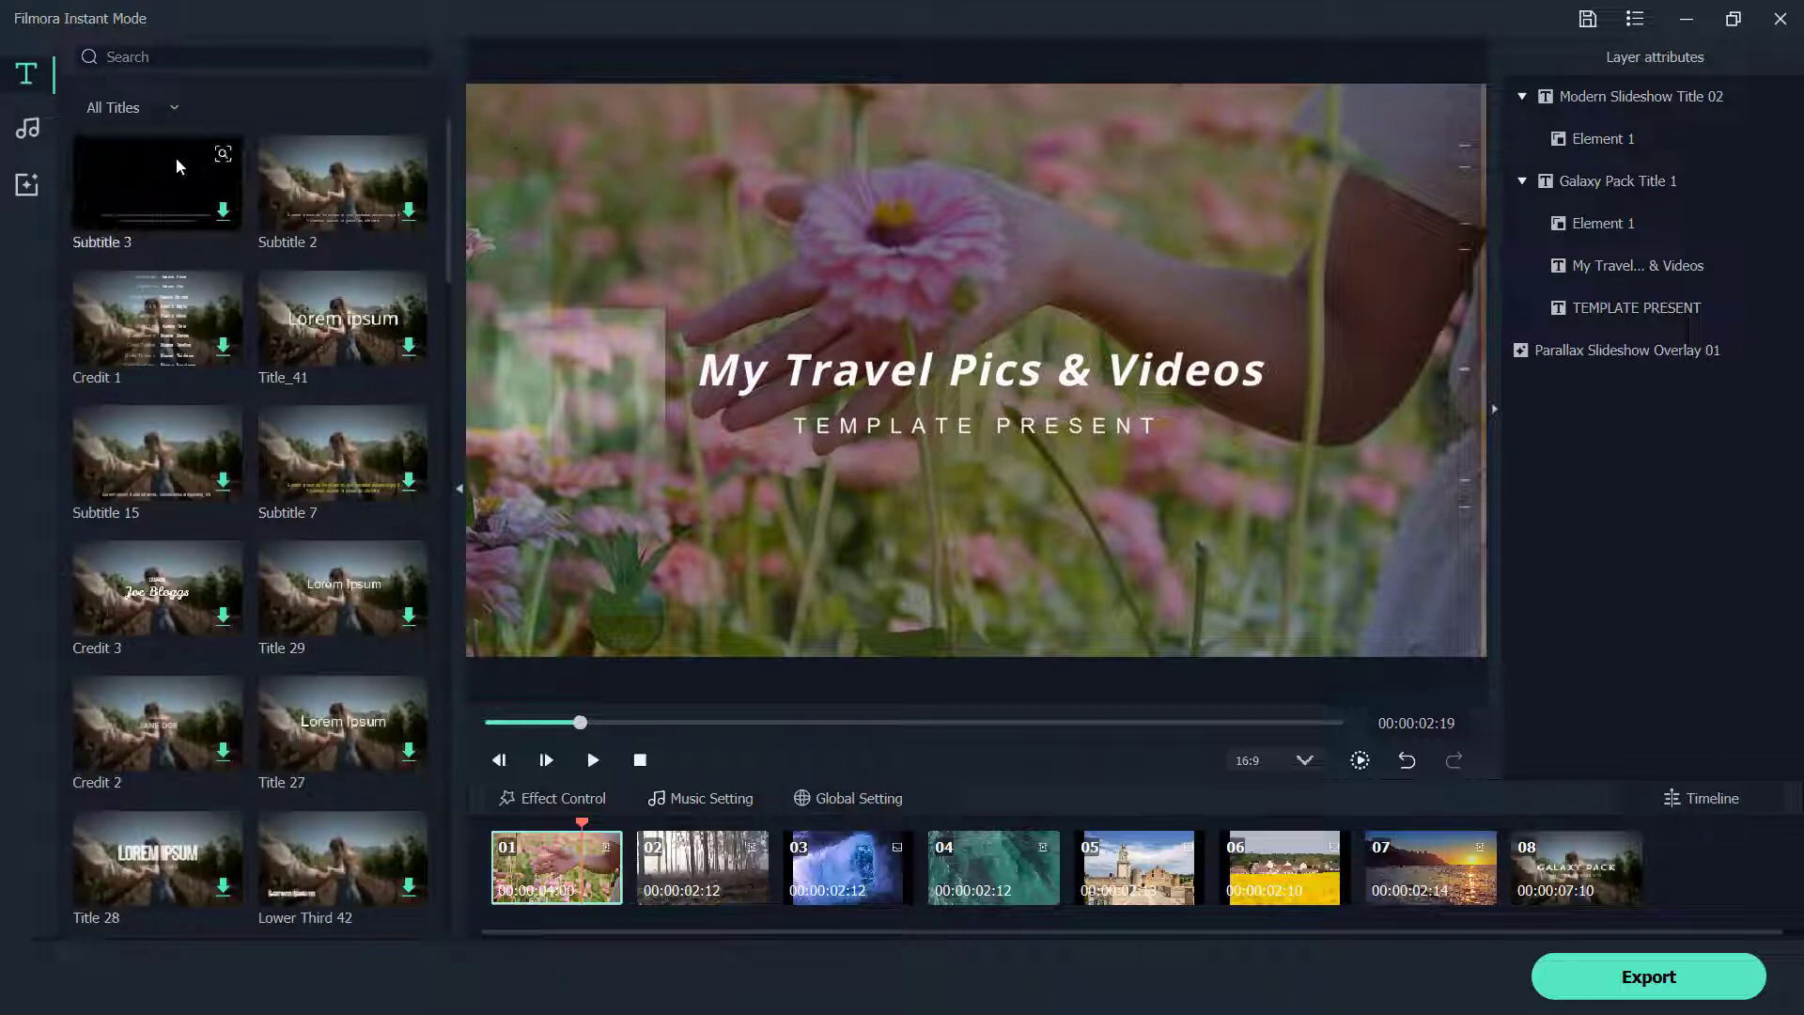
scroll(249, 387, "down", 10)
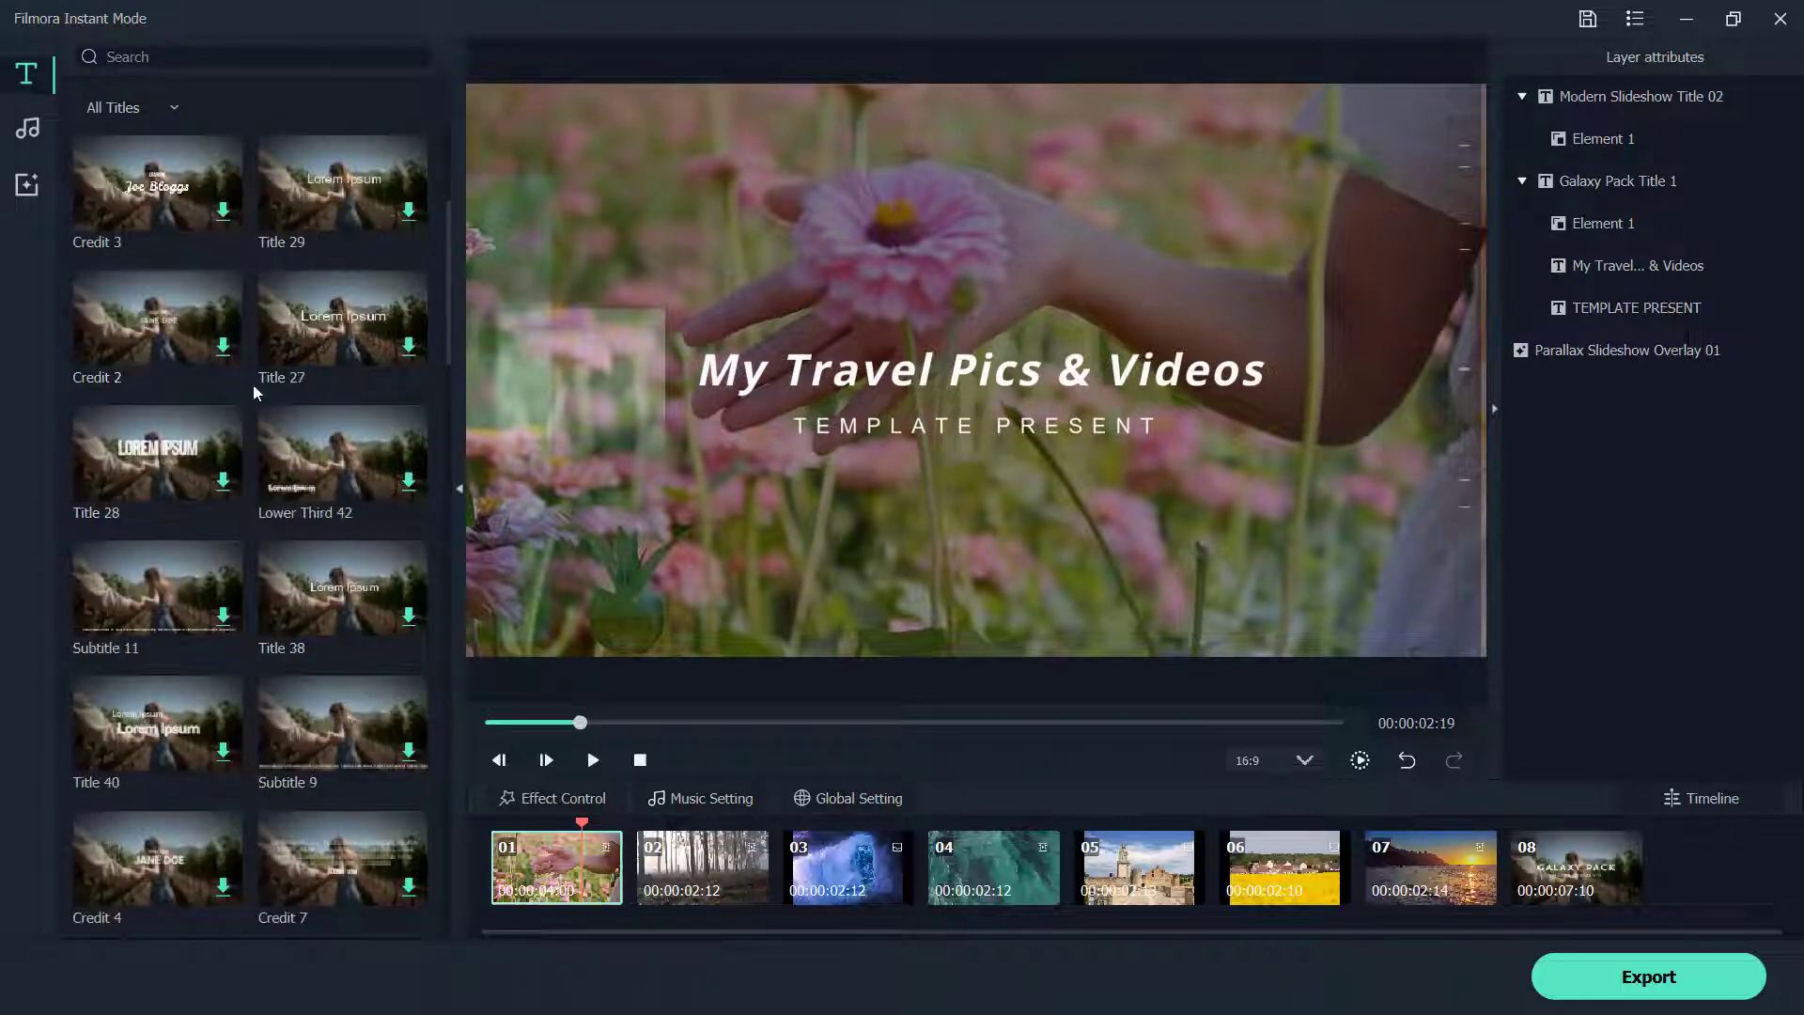
double_click(141, 613)
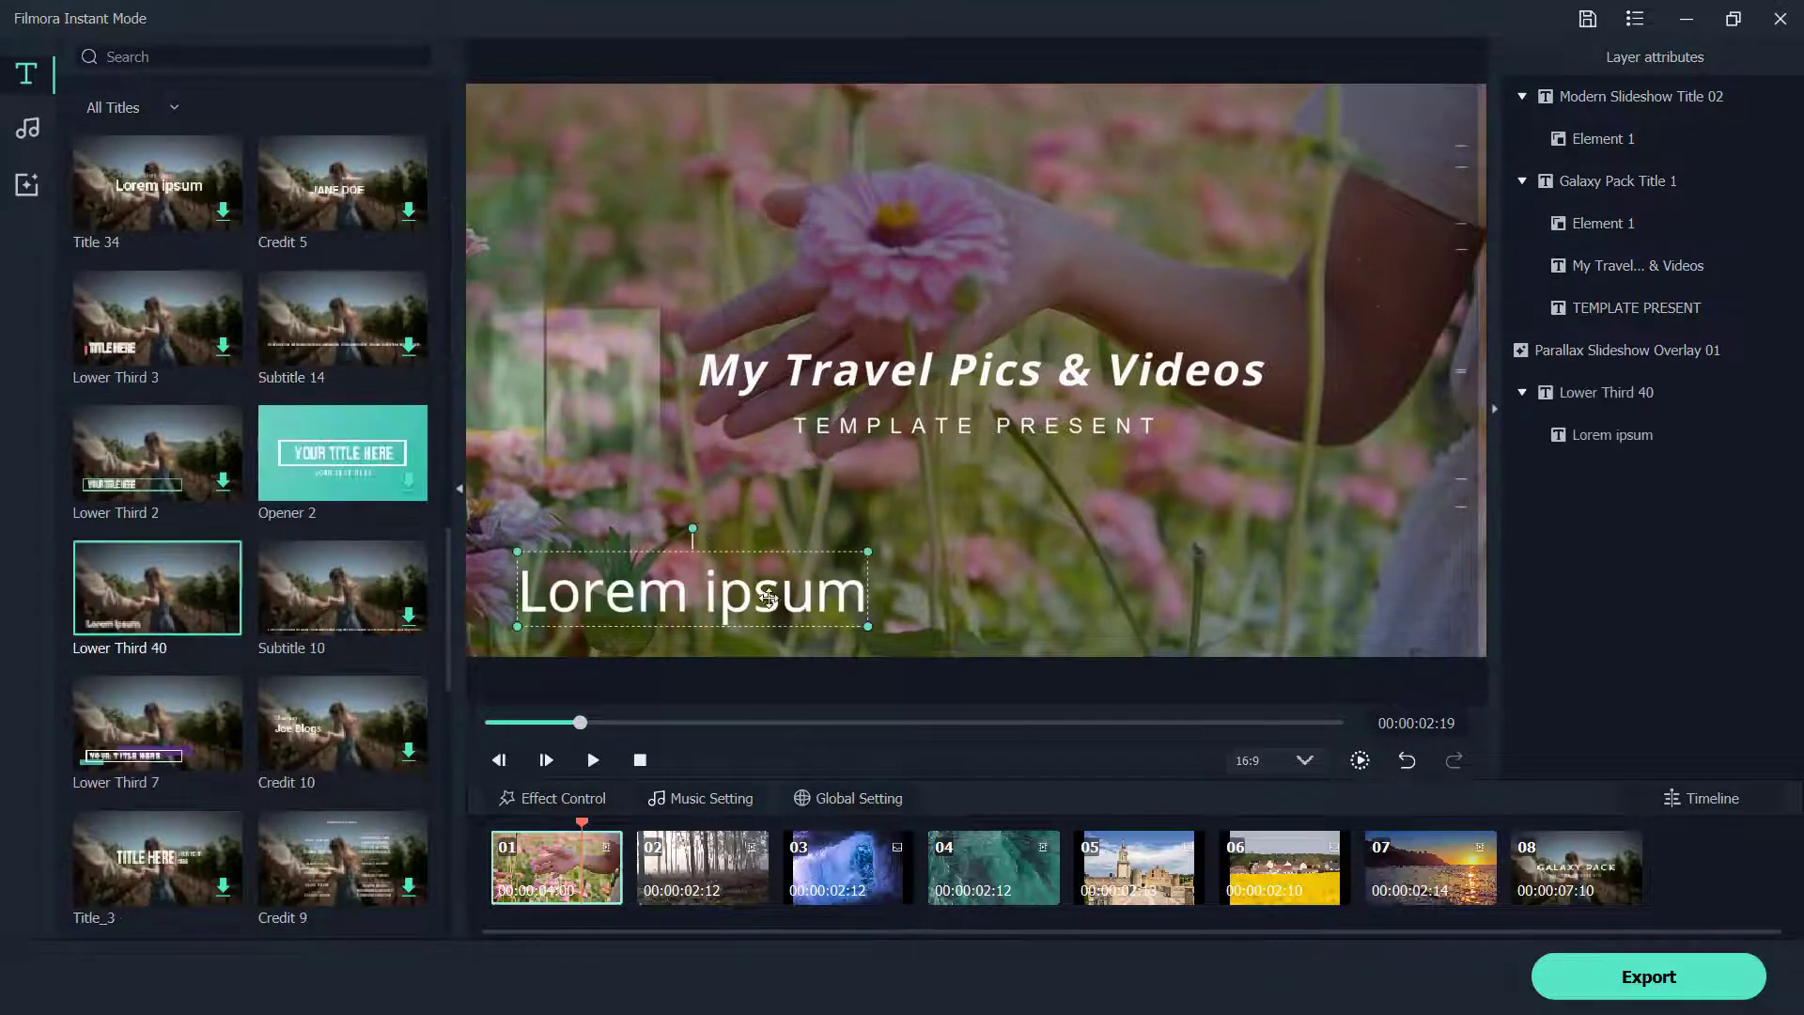
double_click(770, 598)
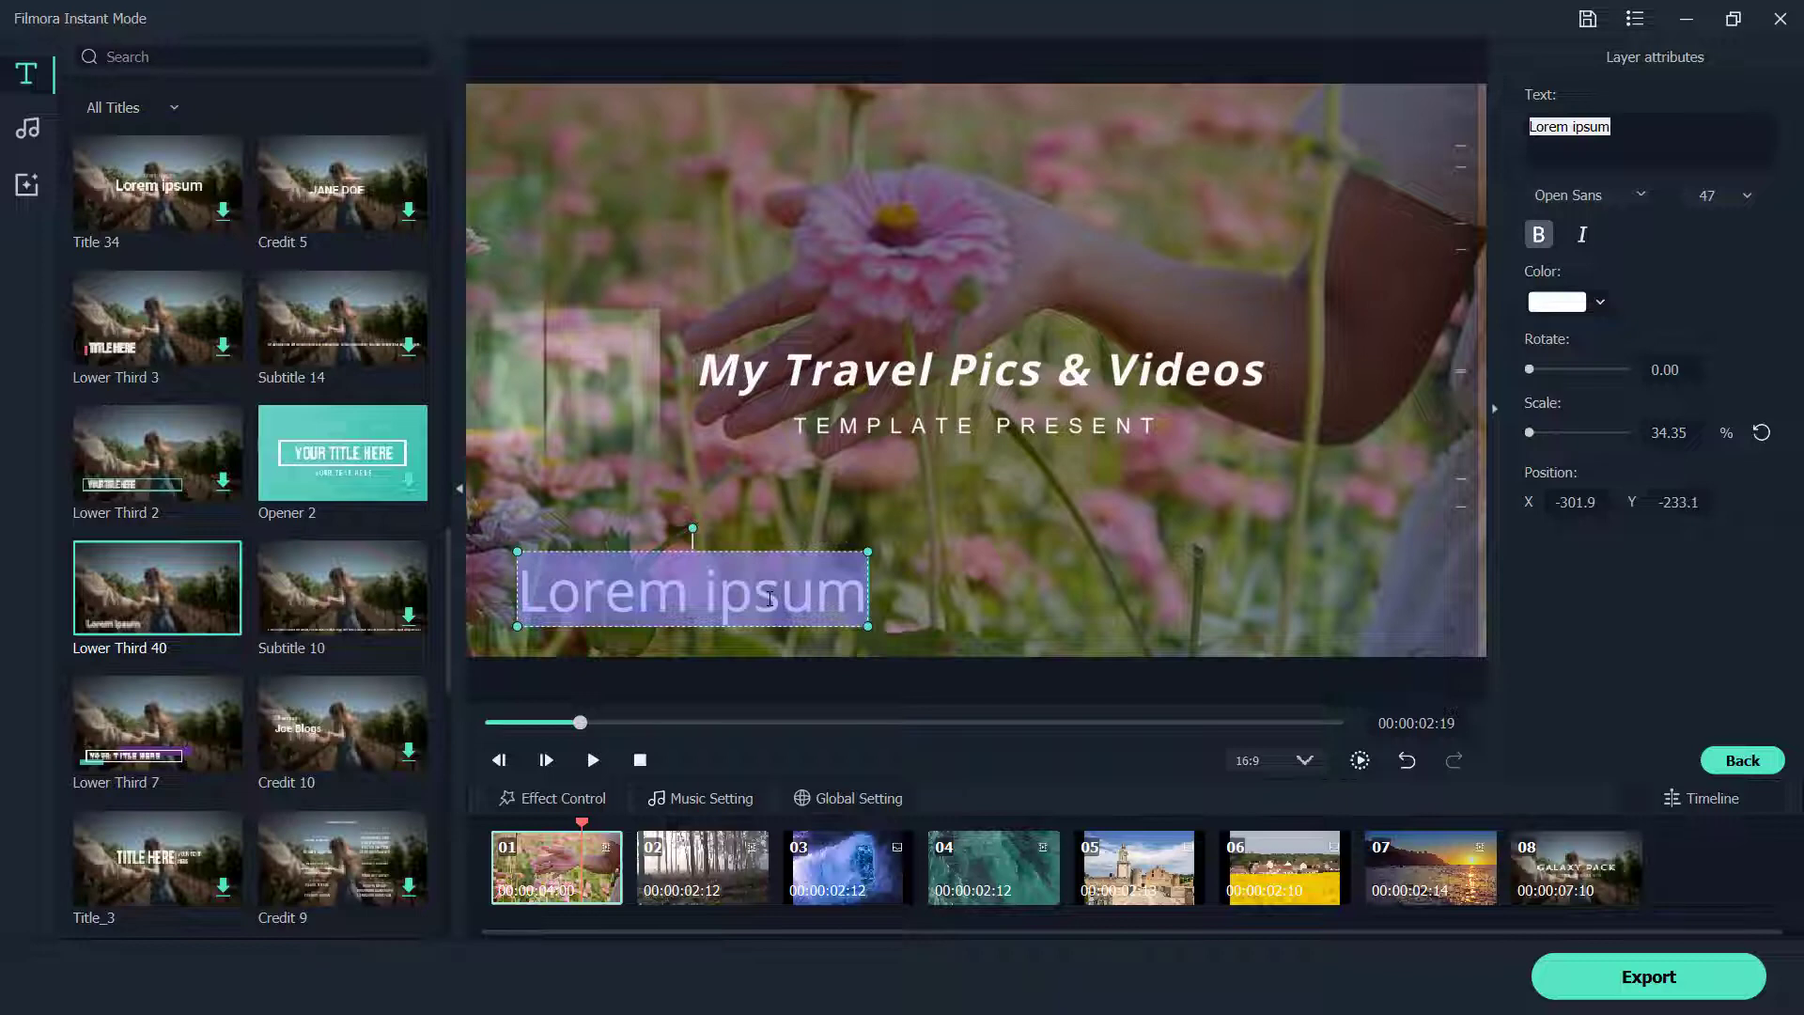
type("Lower Third")
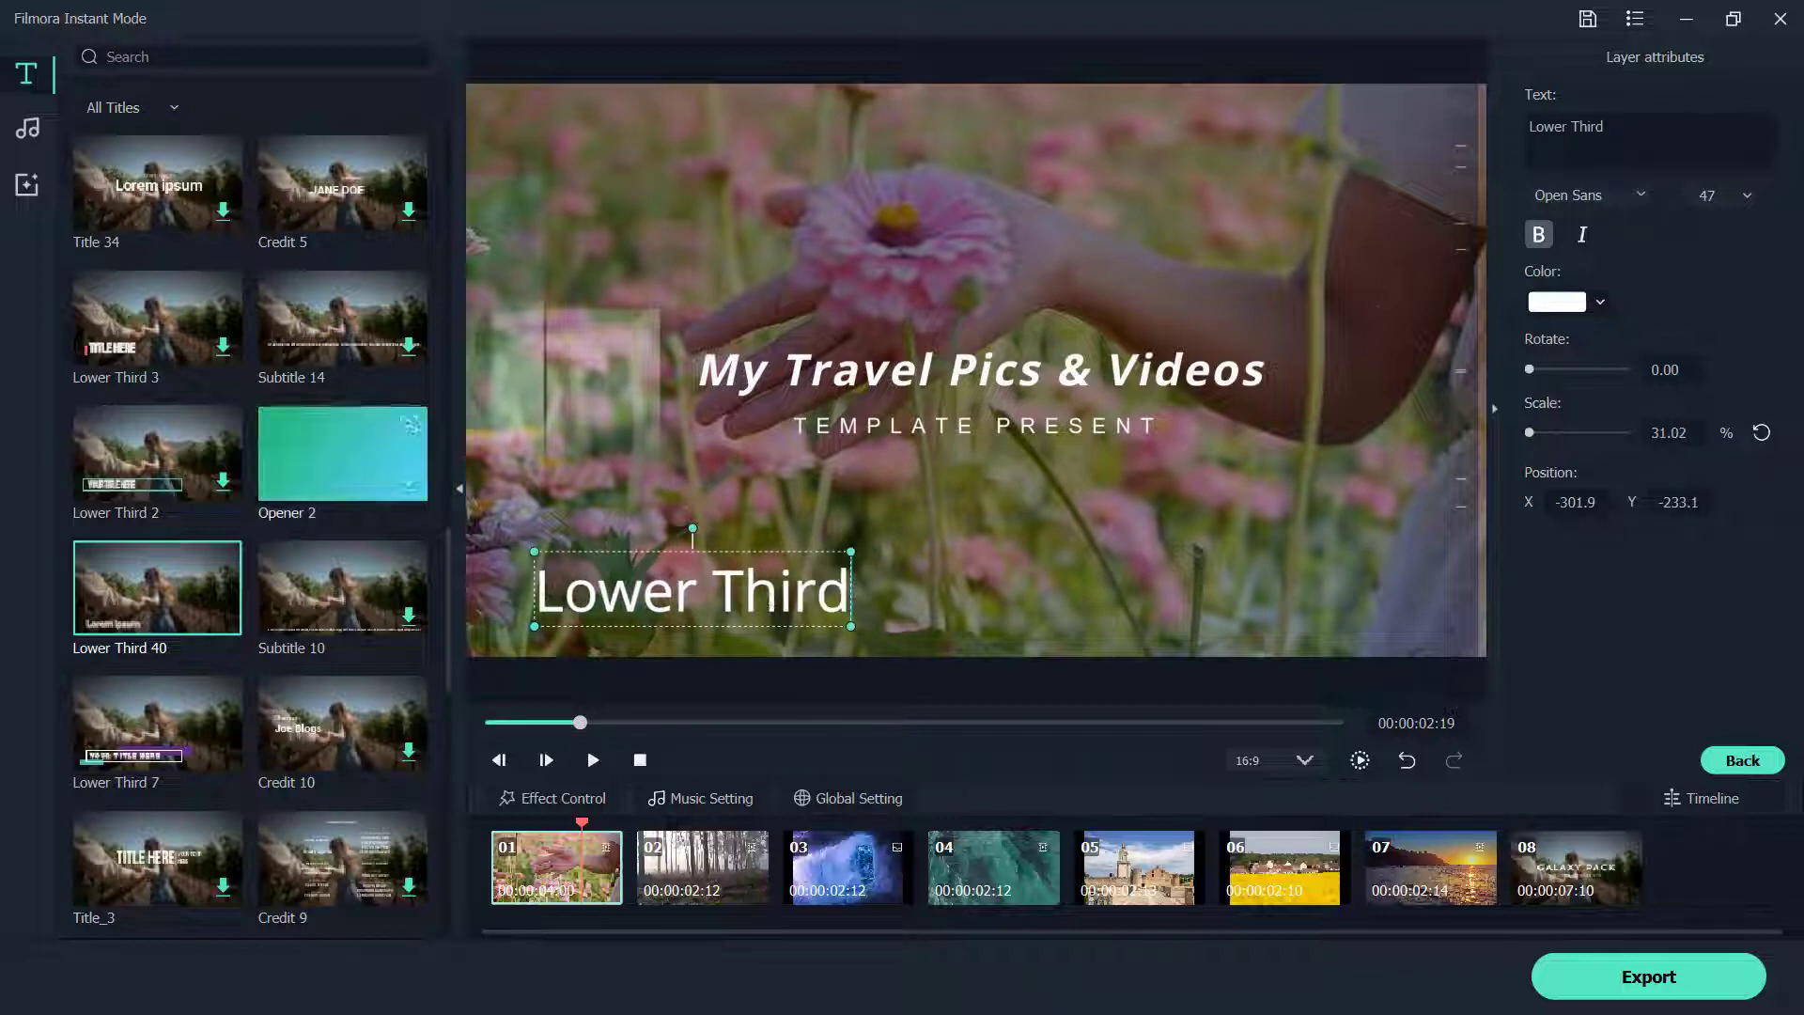
left_click(36, 187)
scroll(267, 397, "down", 5)
mouse_move(361, 697)
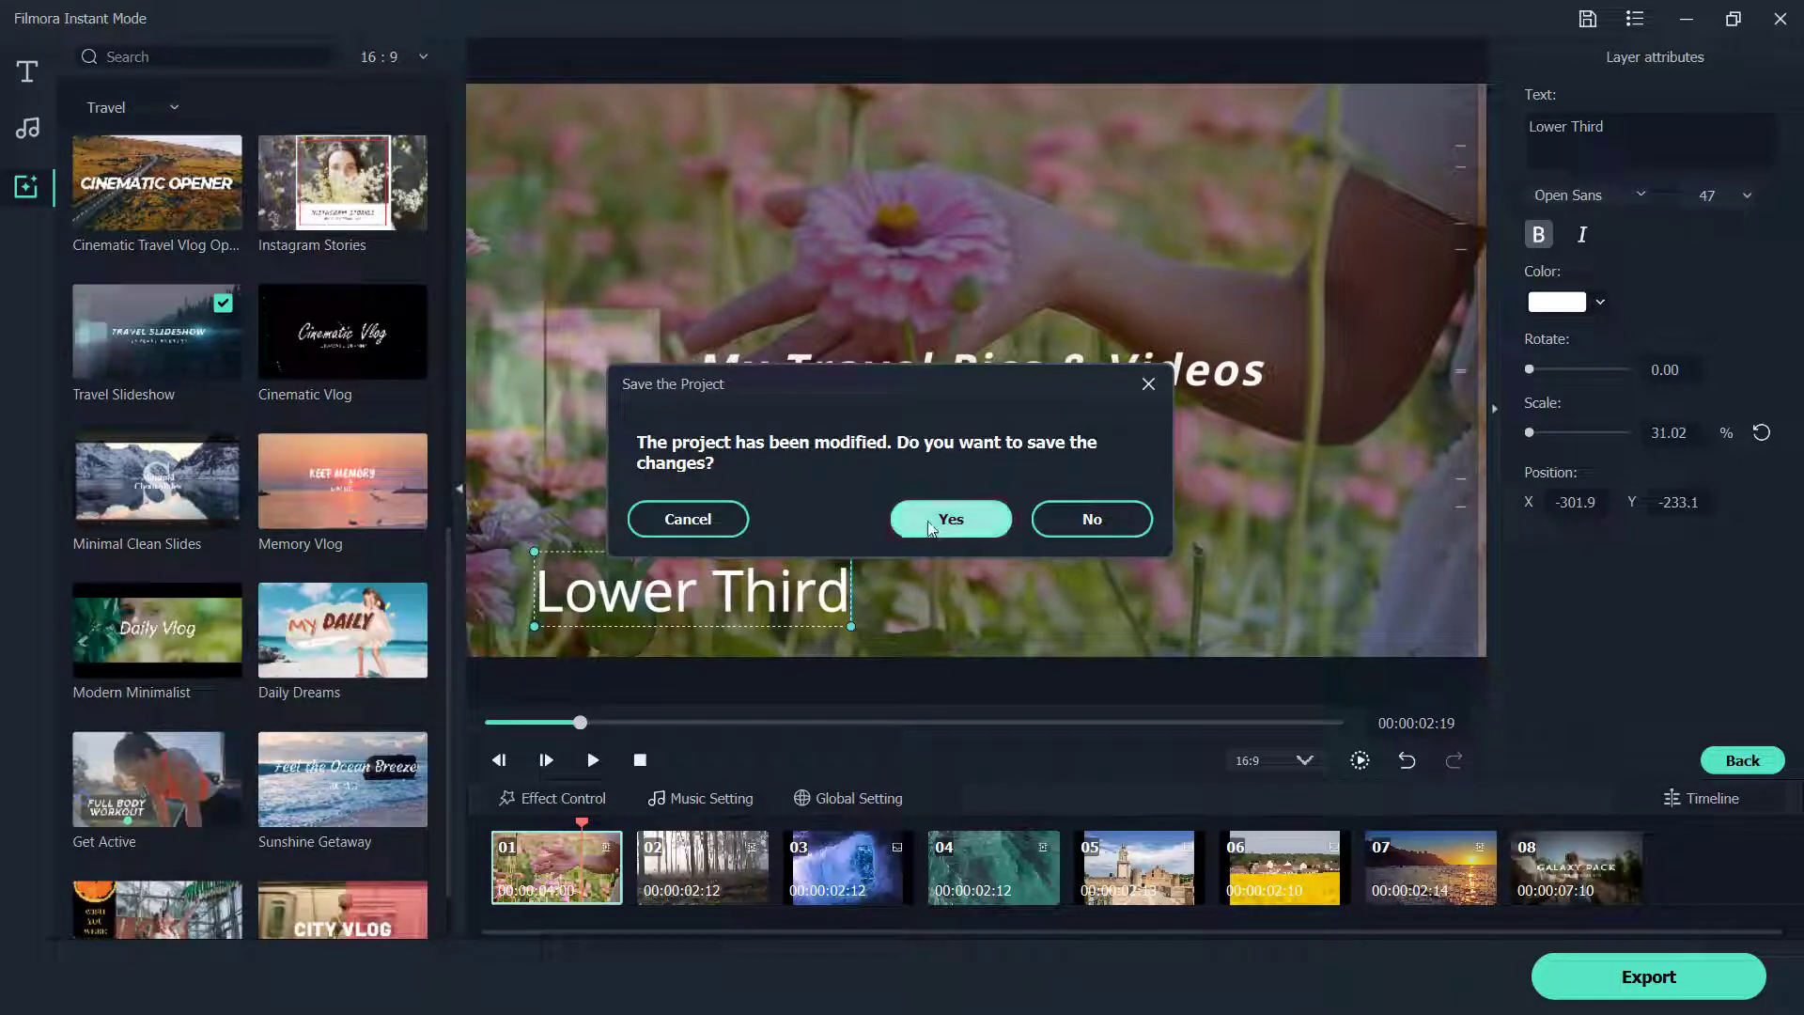
left_click(1093, 521)
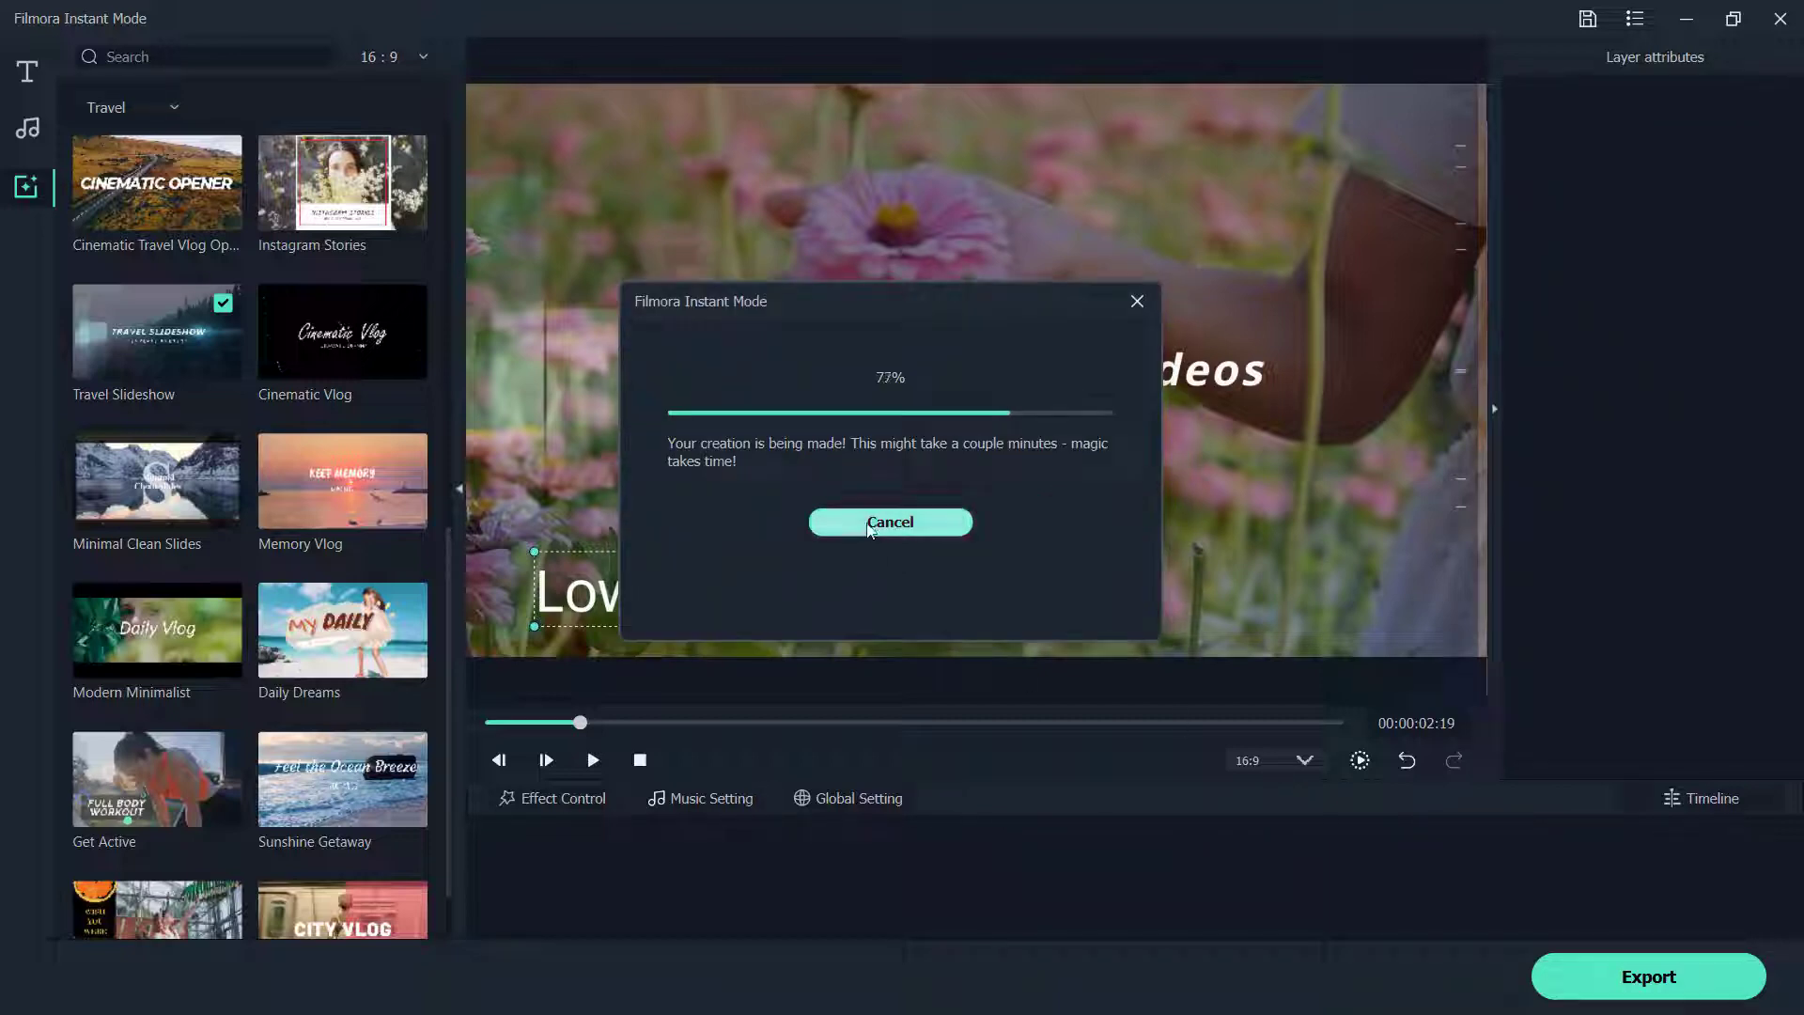
left_click(869, 523)
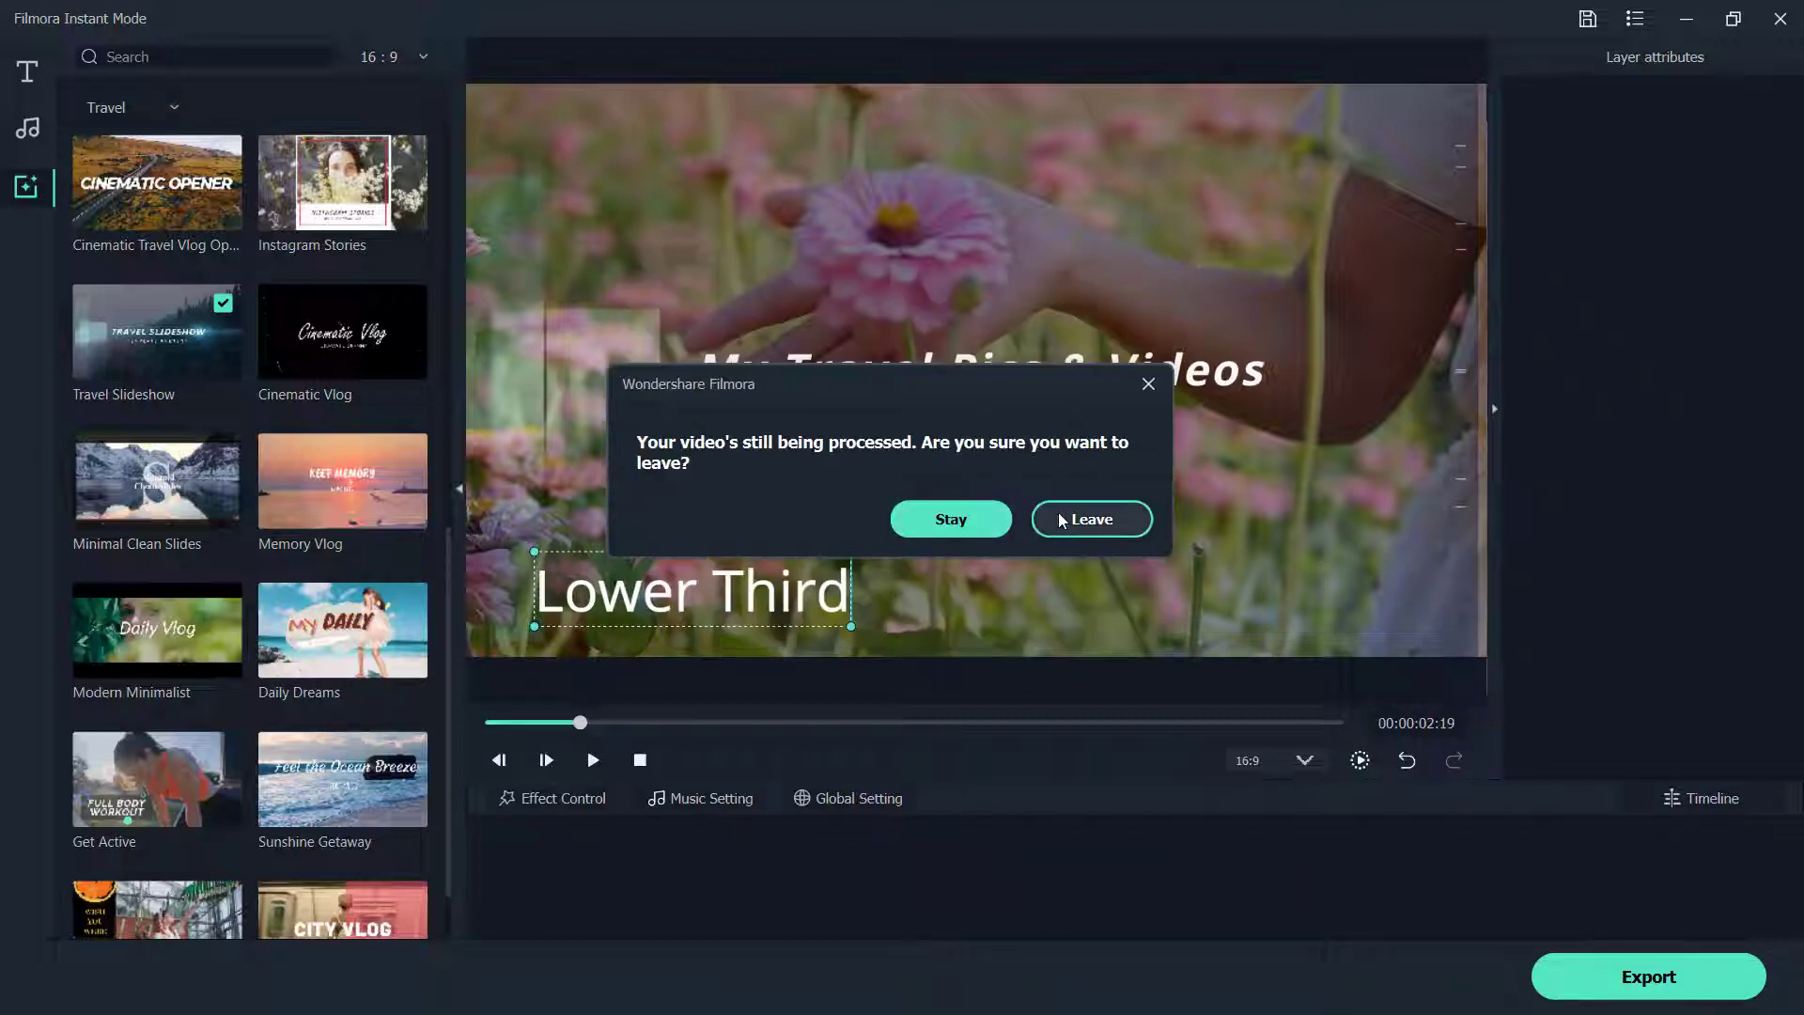
left_click(1061, 520)
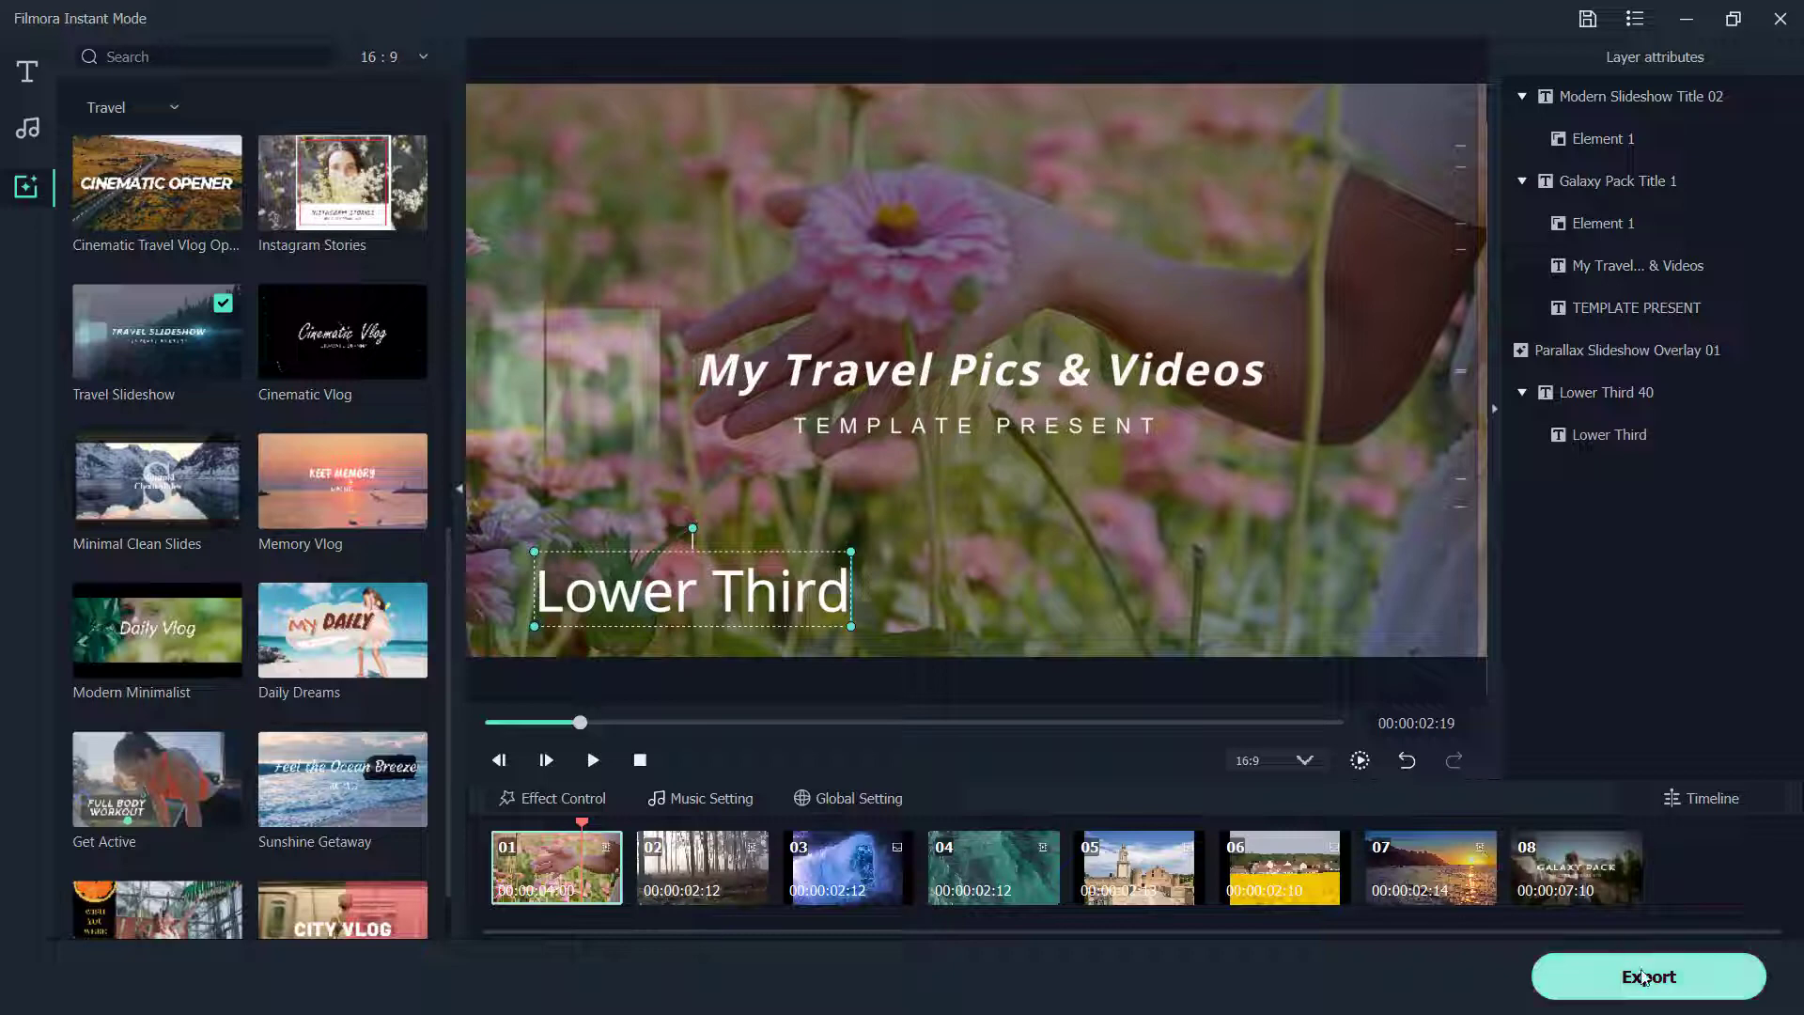
Switch the project to timeline mode, saving the current project, and preview several of the imported media clips
left_click(1708, 795)
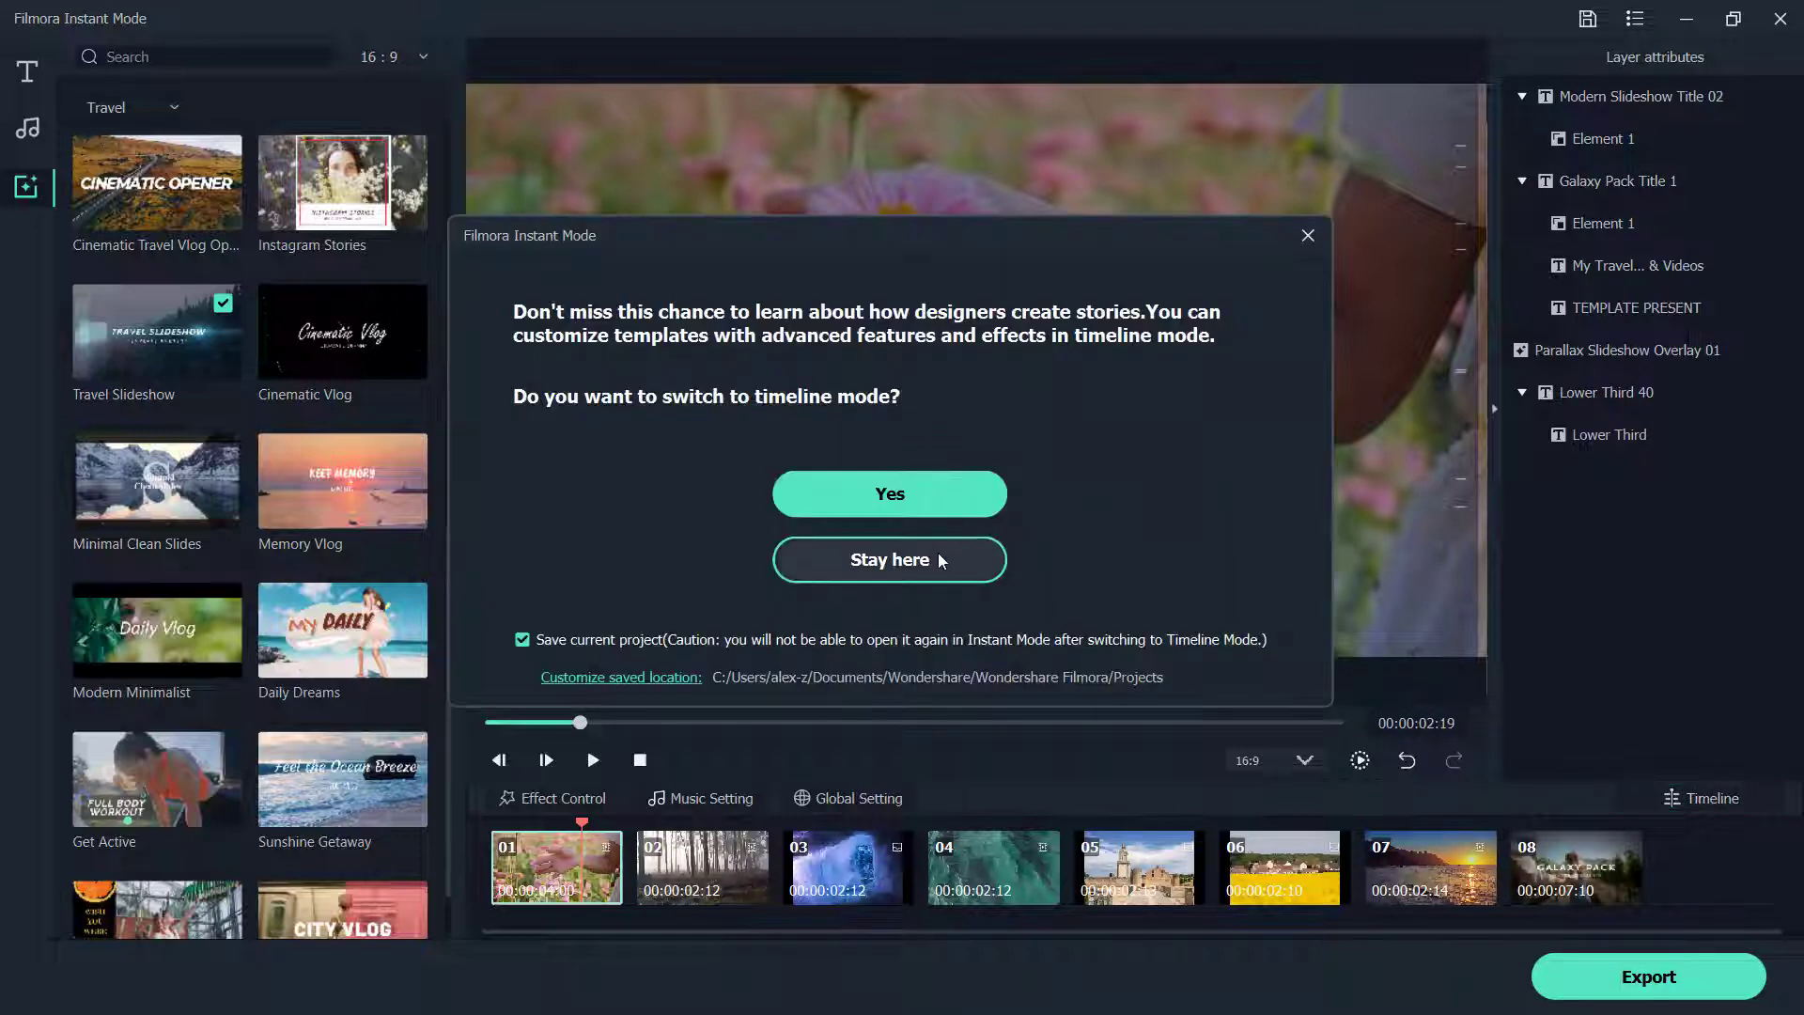
left_click(883, 498)
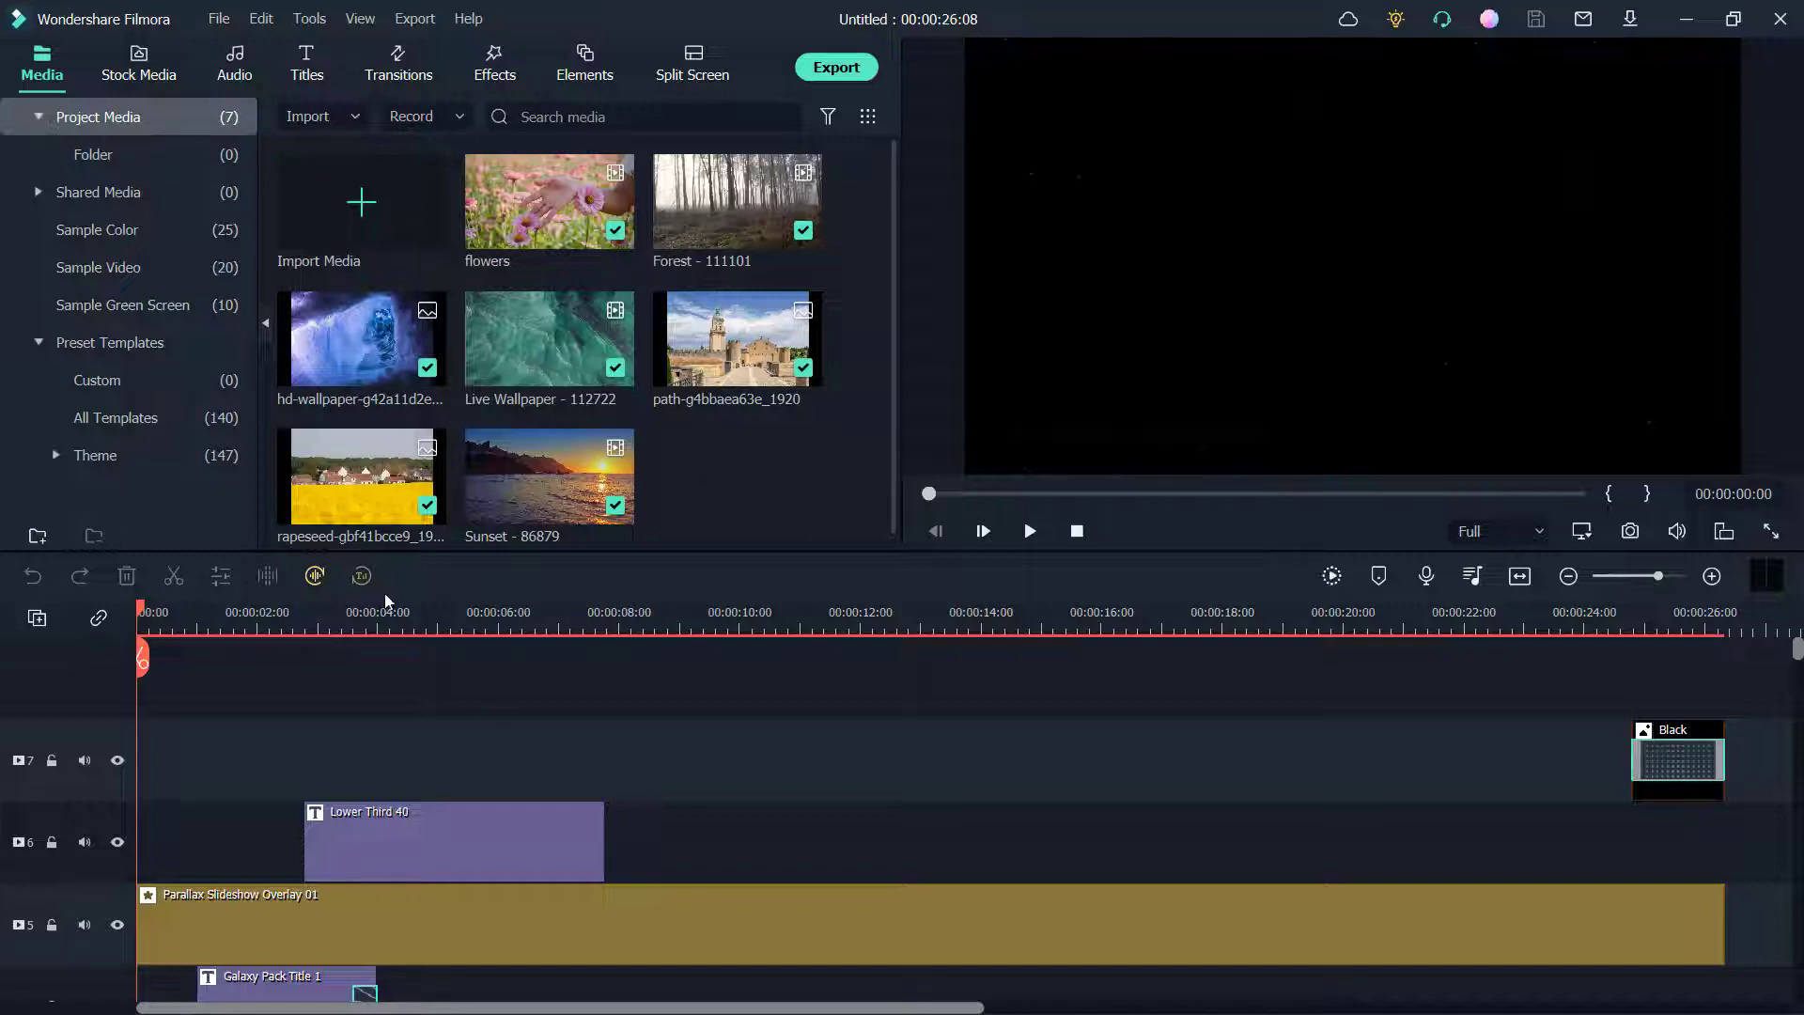
left_click(723, 206)
left_click(700, 317)
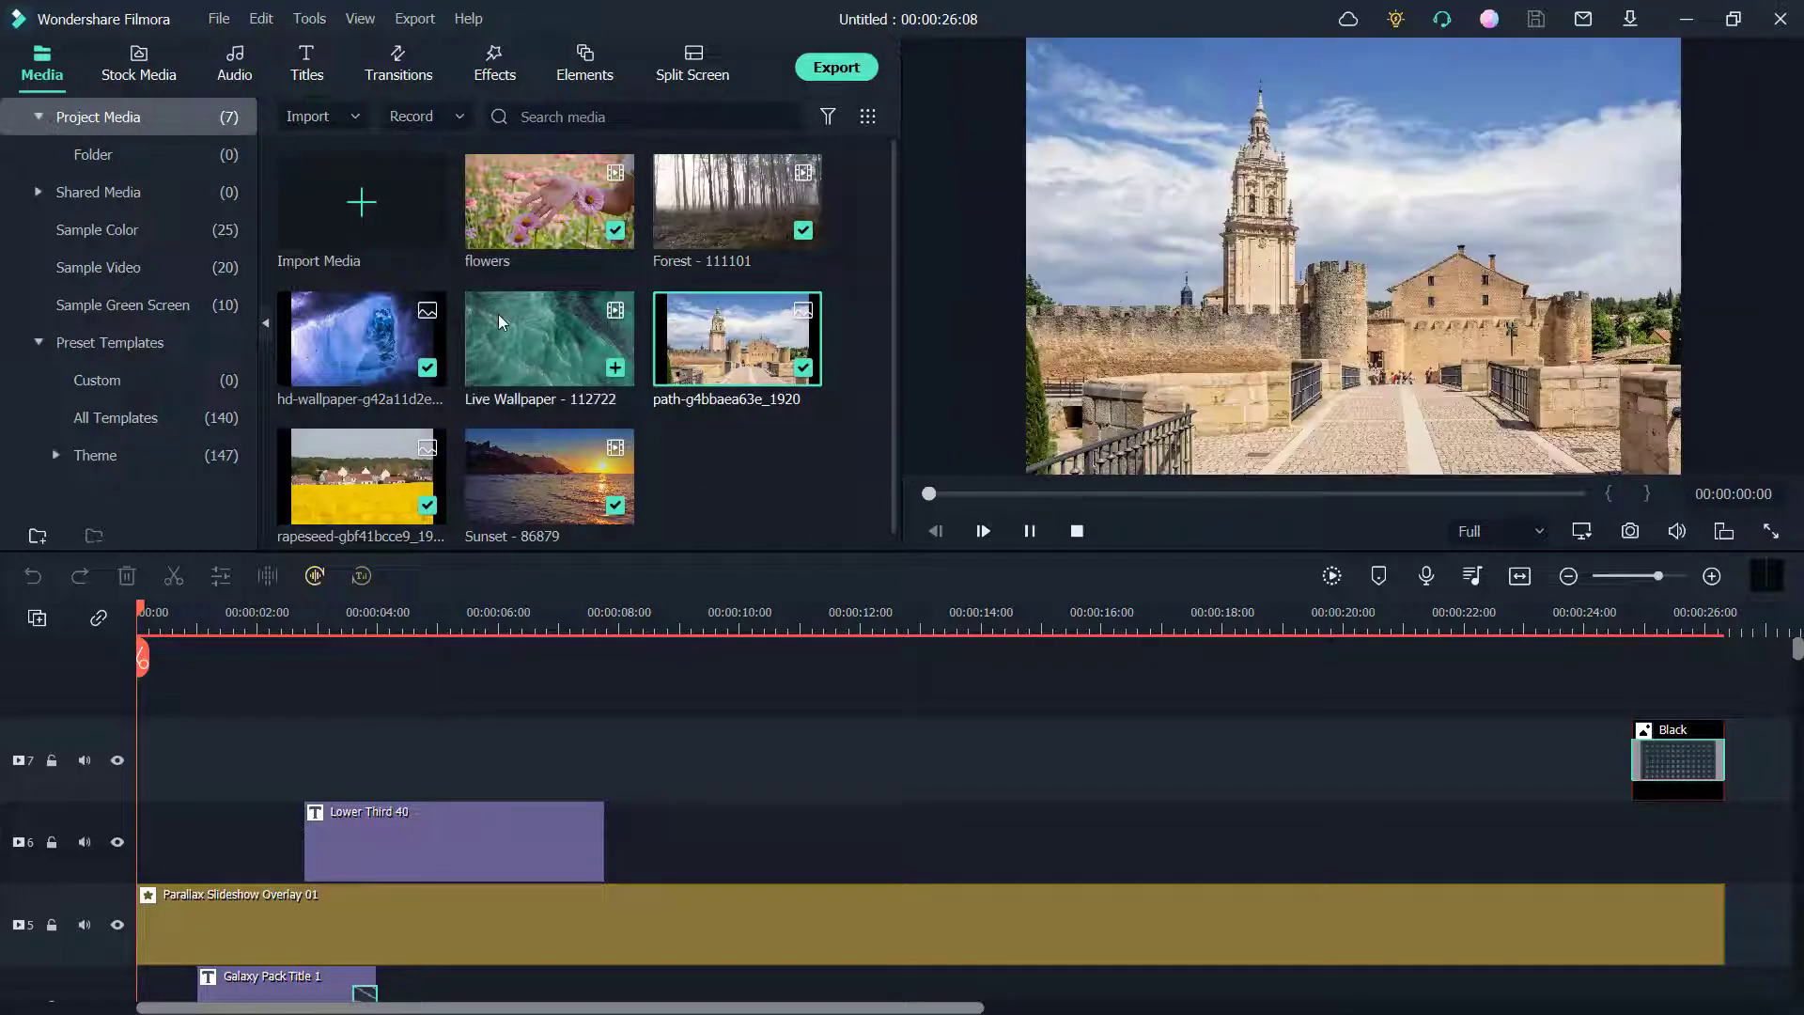
left_click(498, 315)
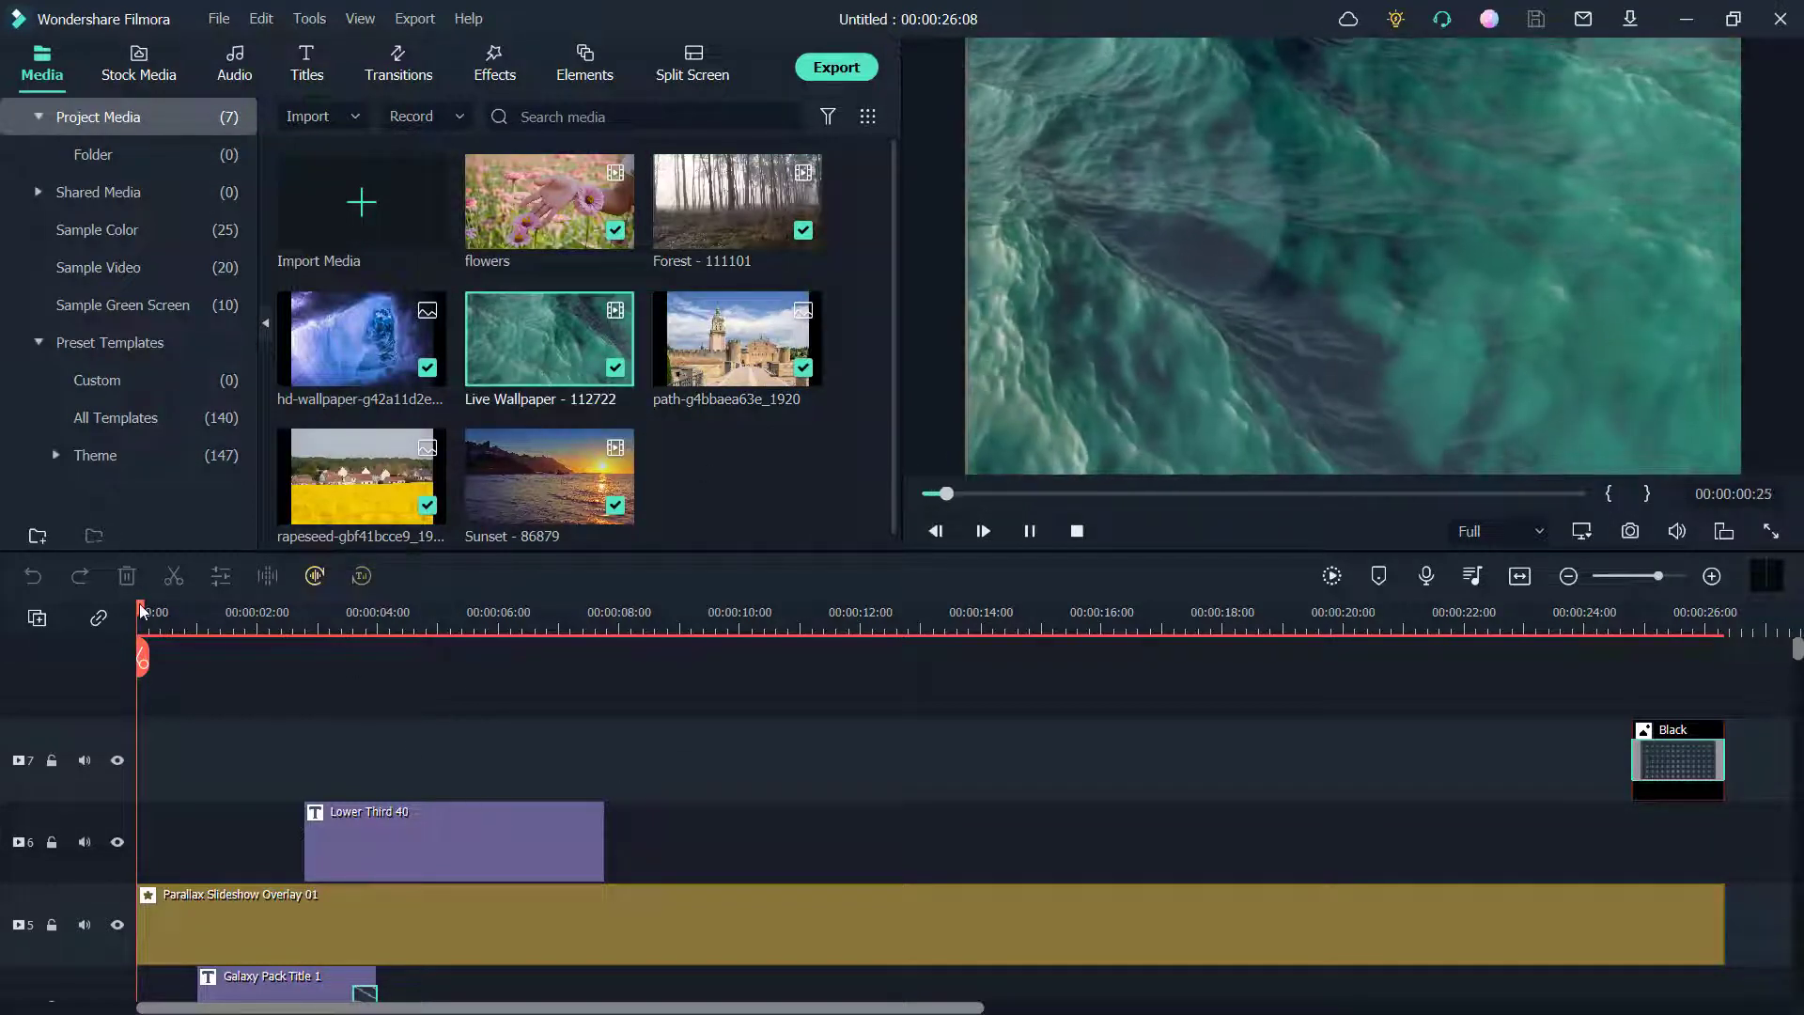
key("space")
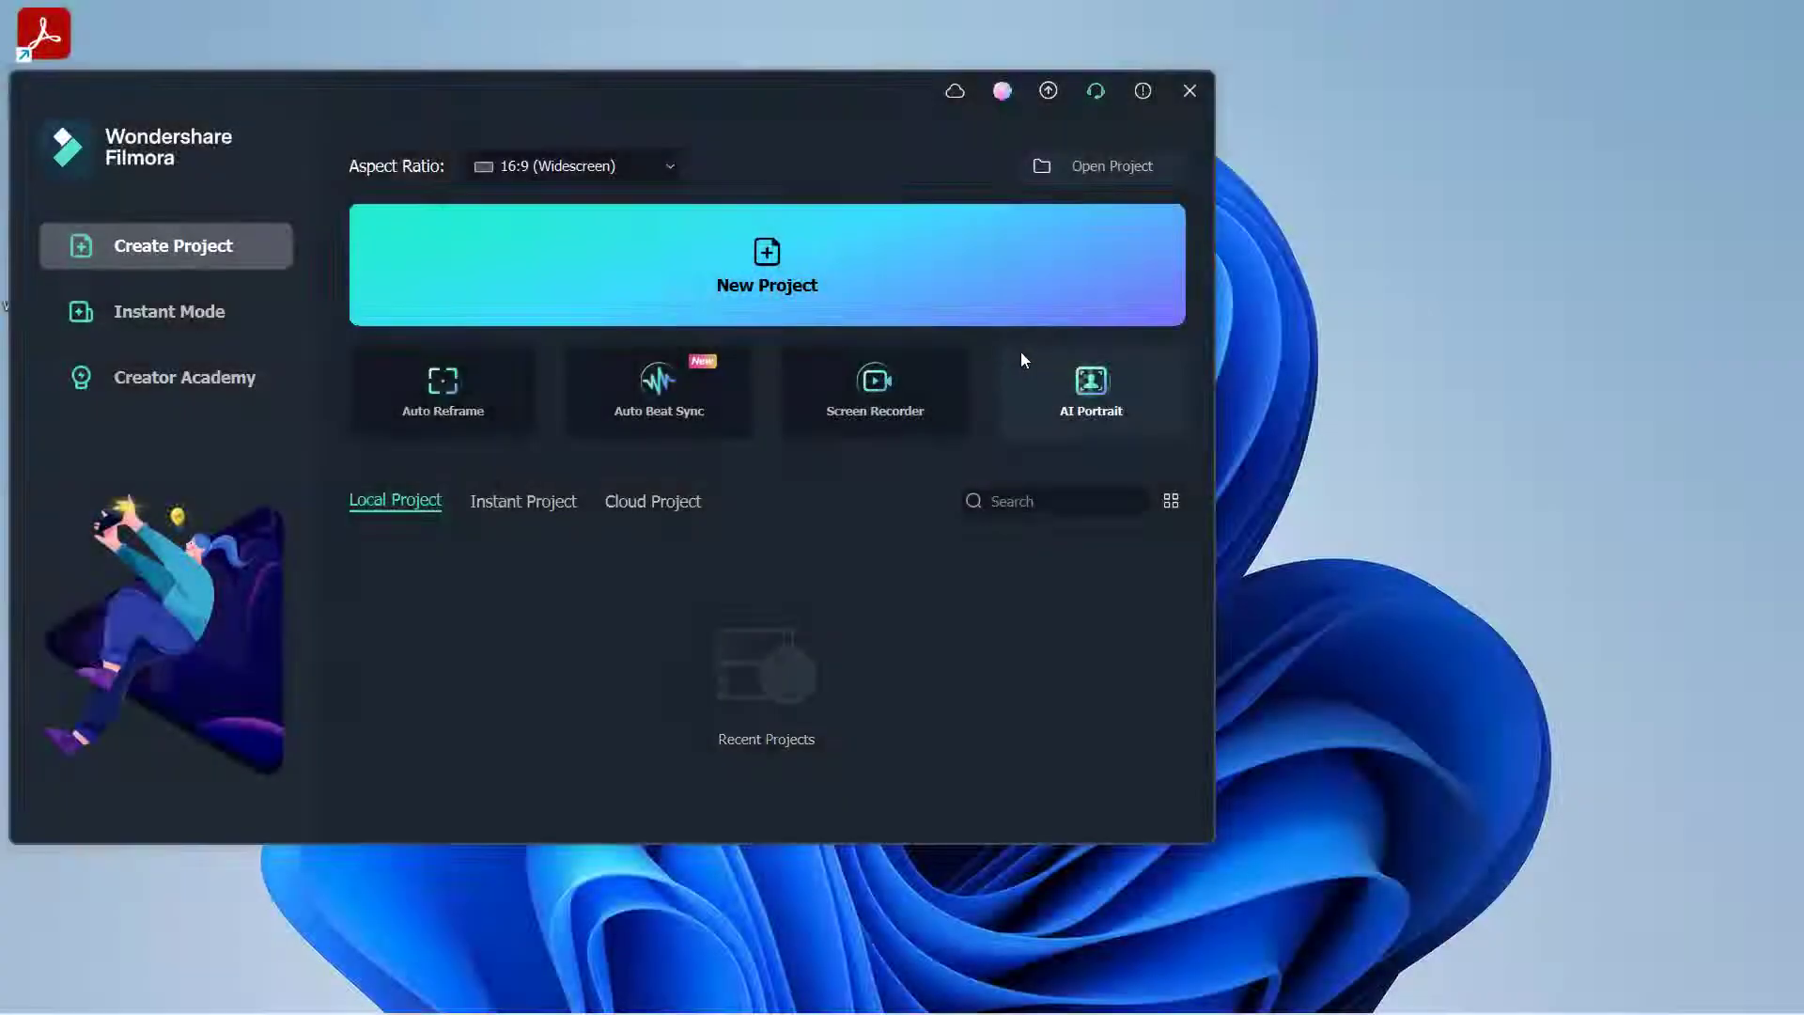
Start a project through AI Portrait from the start window and browse the AI Portrait effects collection
left_click(1060, 381)
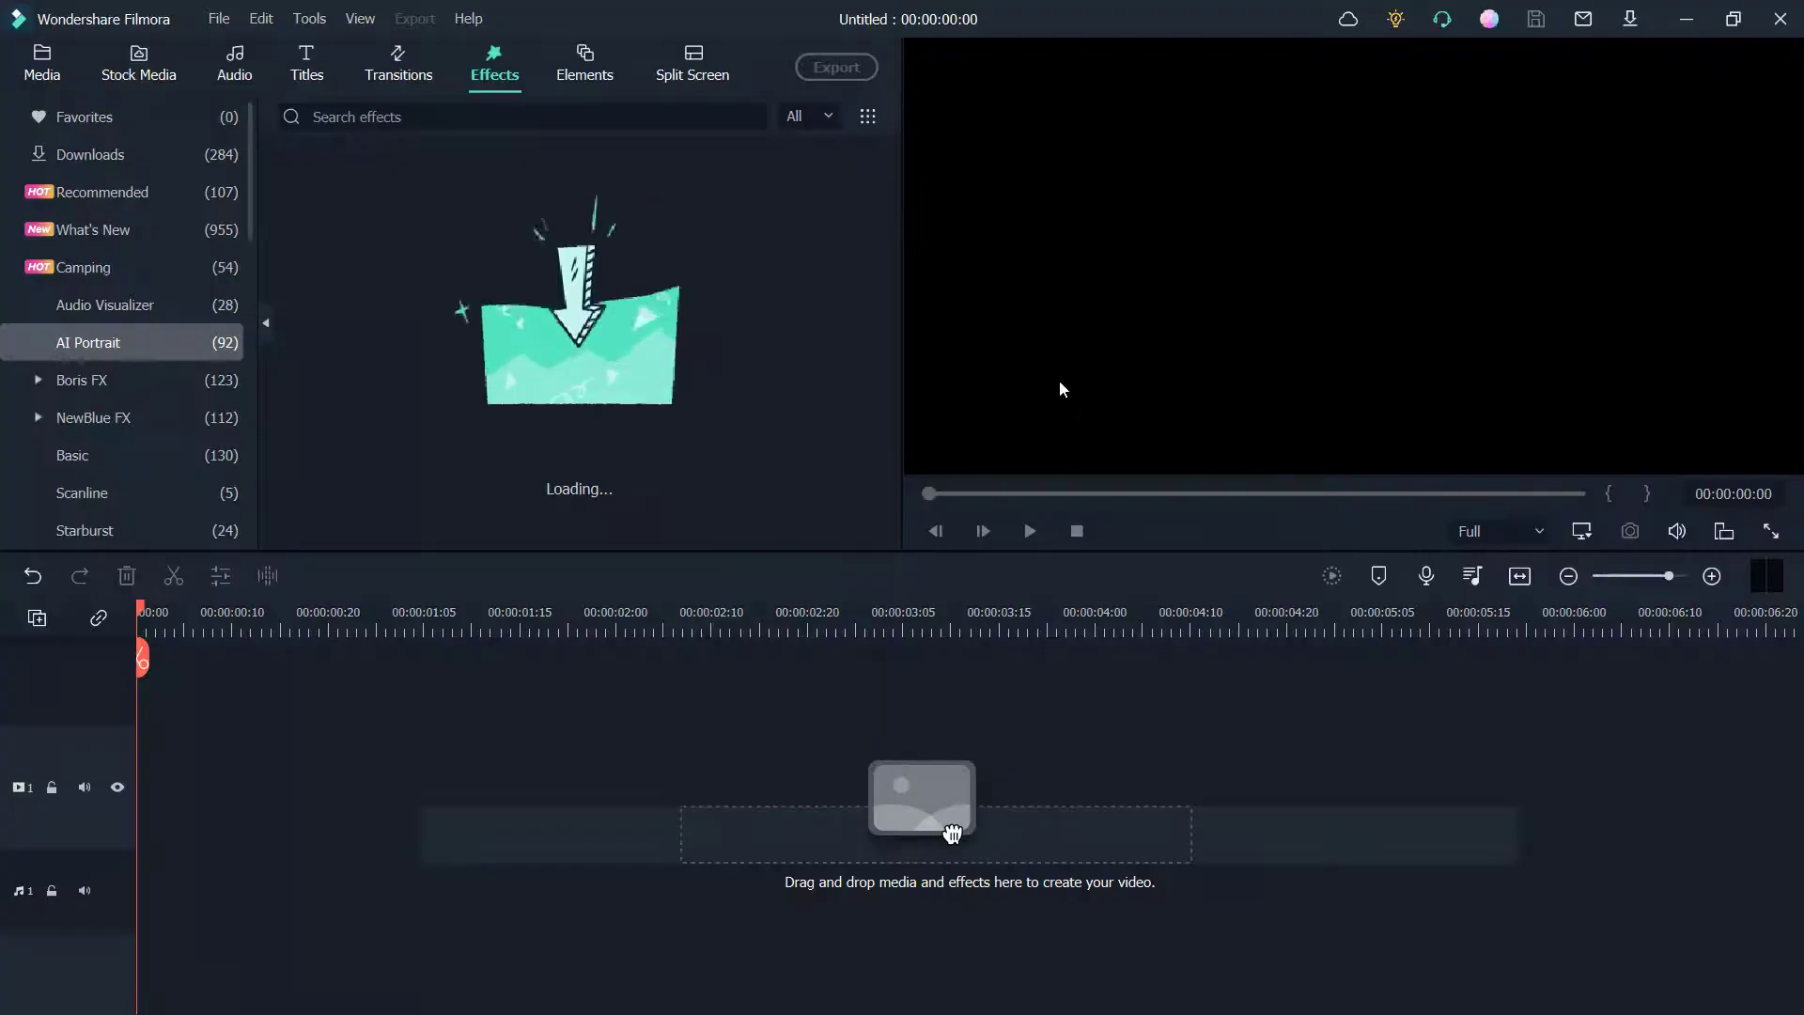
scroll(579, 173, "down", 10)
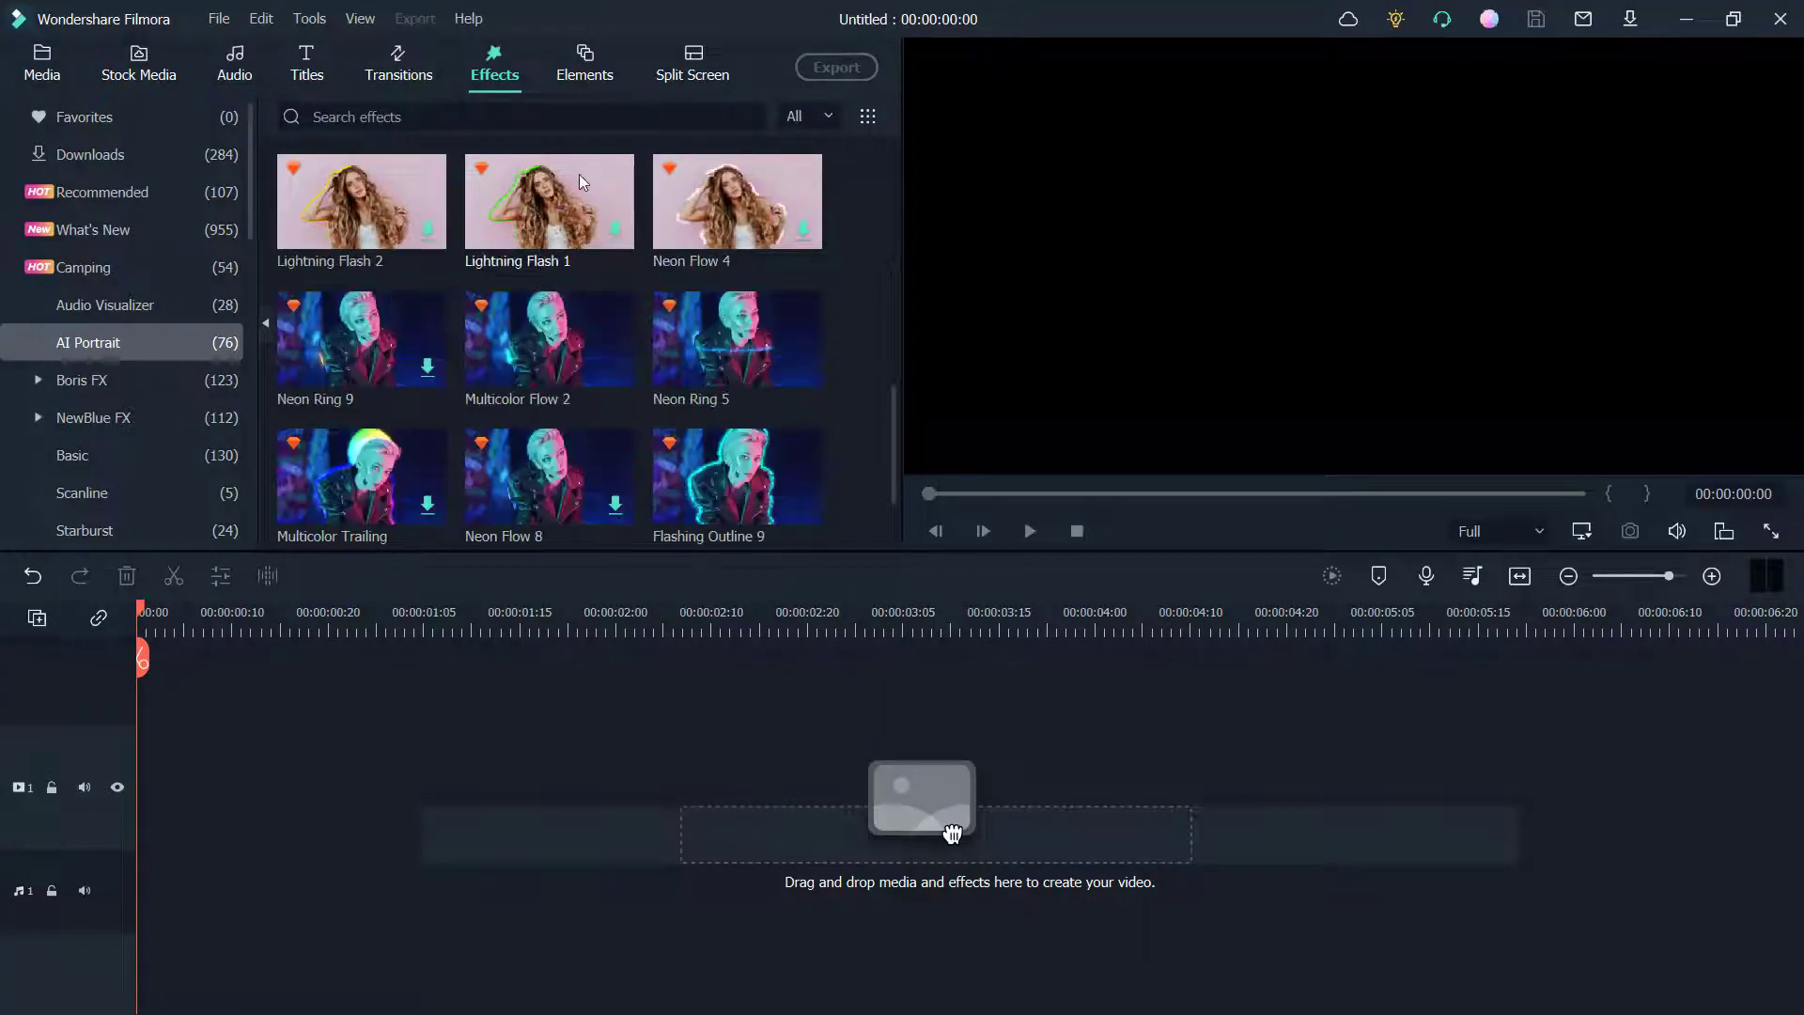
scroll(544, 376, "down", 2)
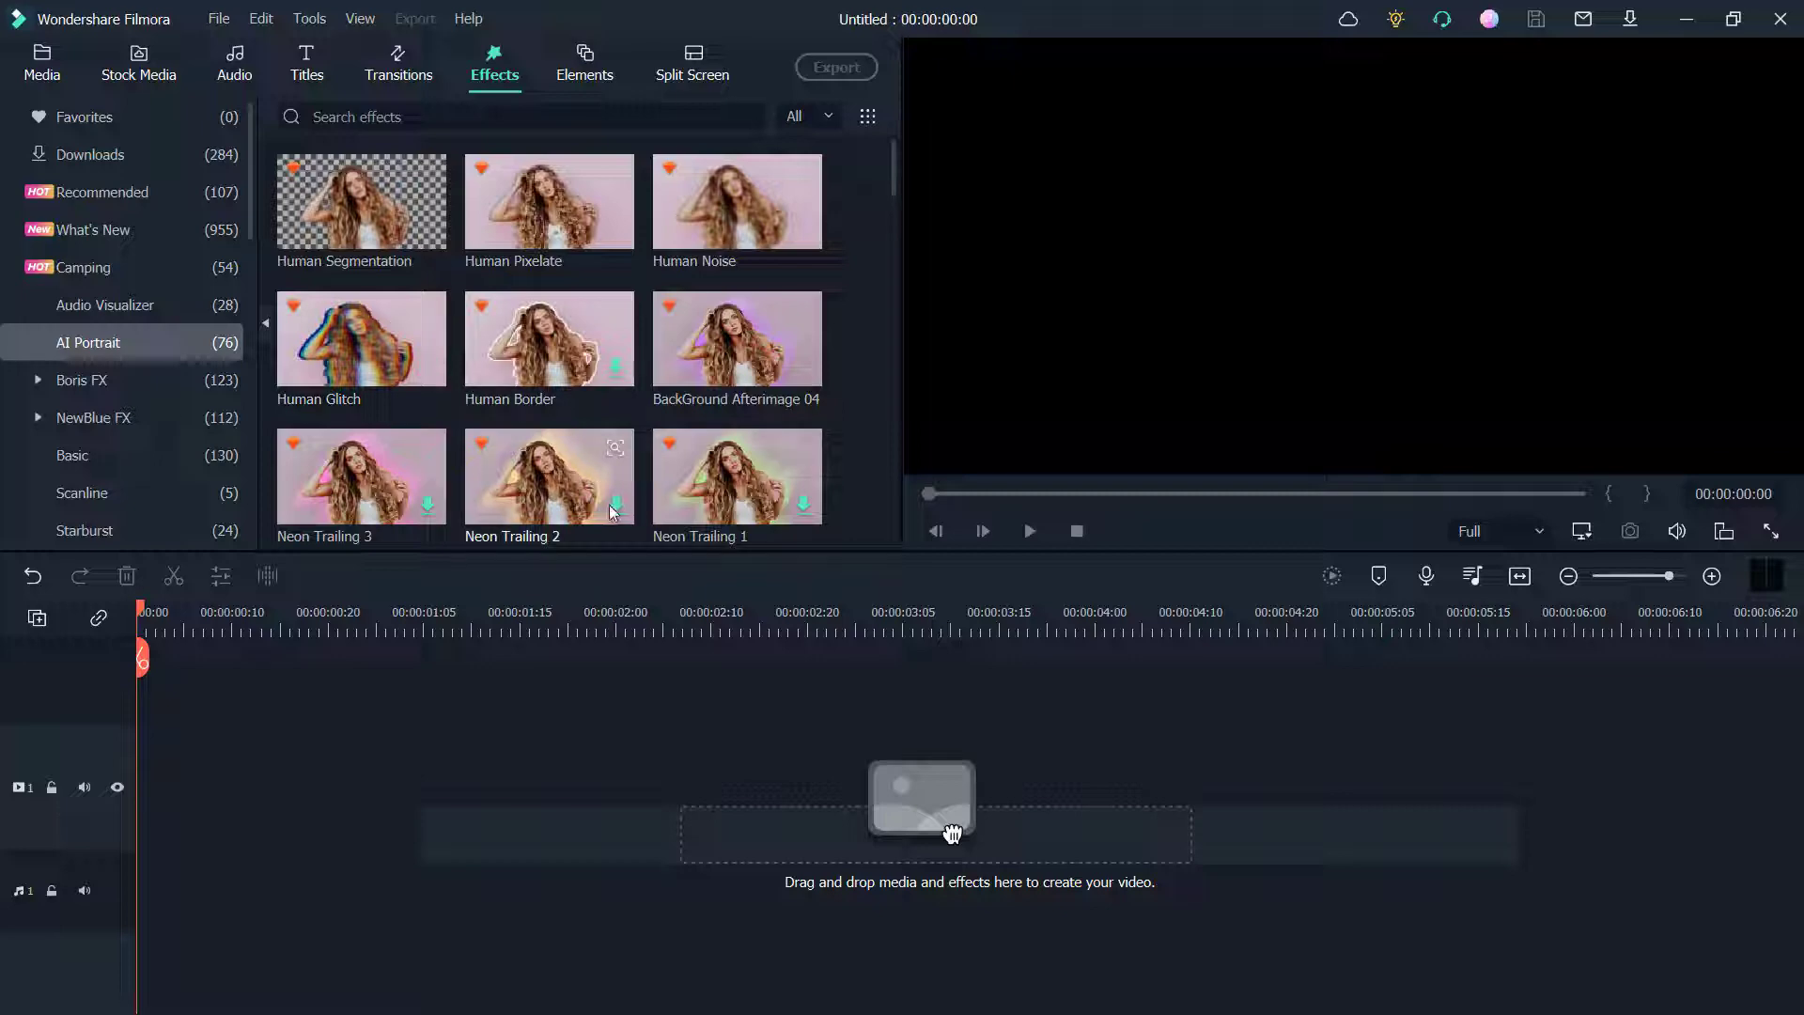
scroll(620, 512, "down", 5)
scroll(685, 501, "down", 3)
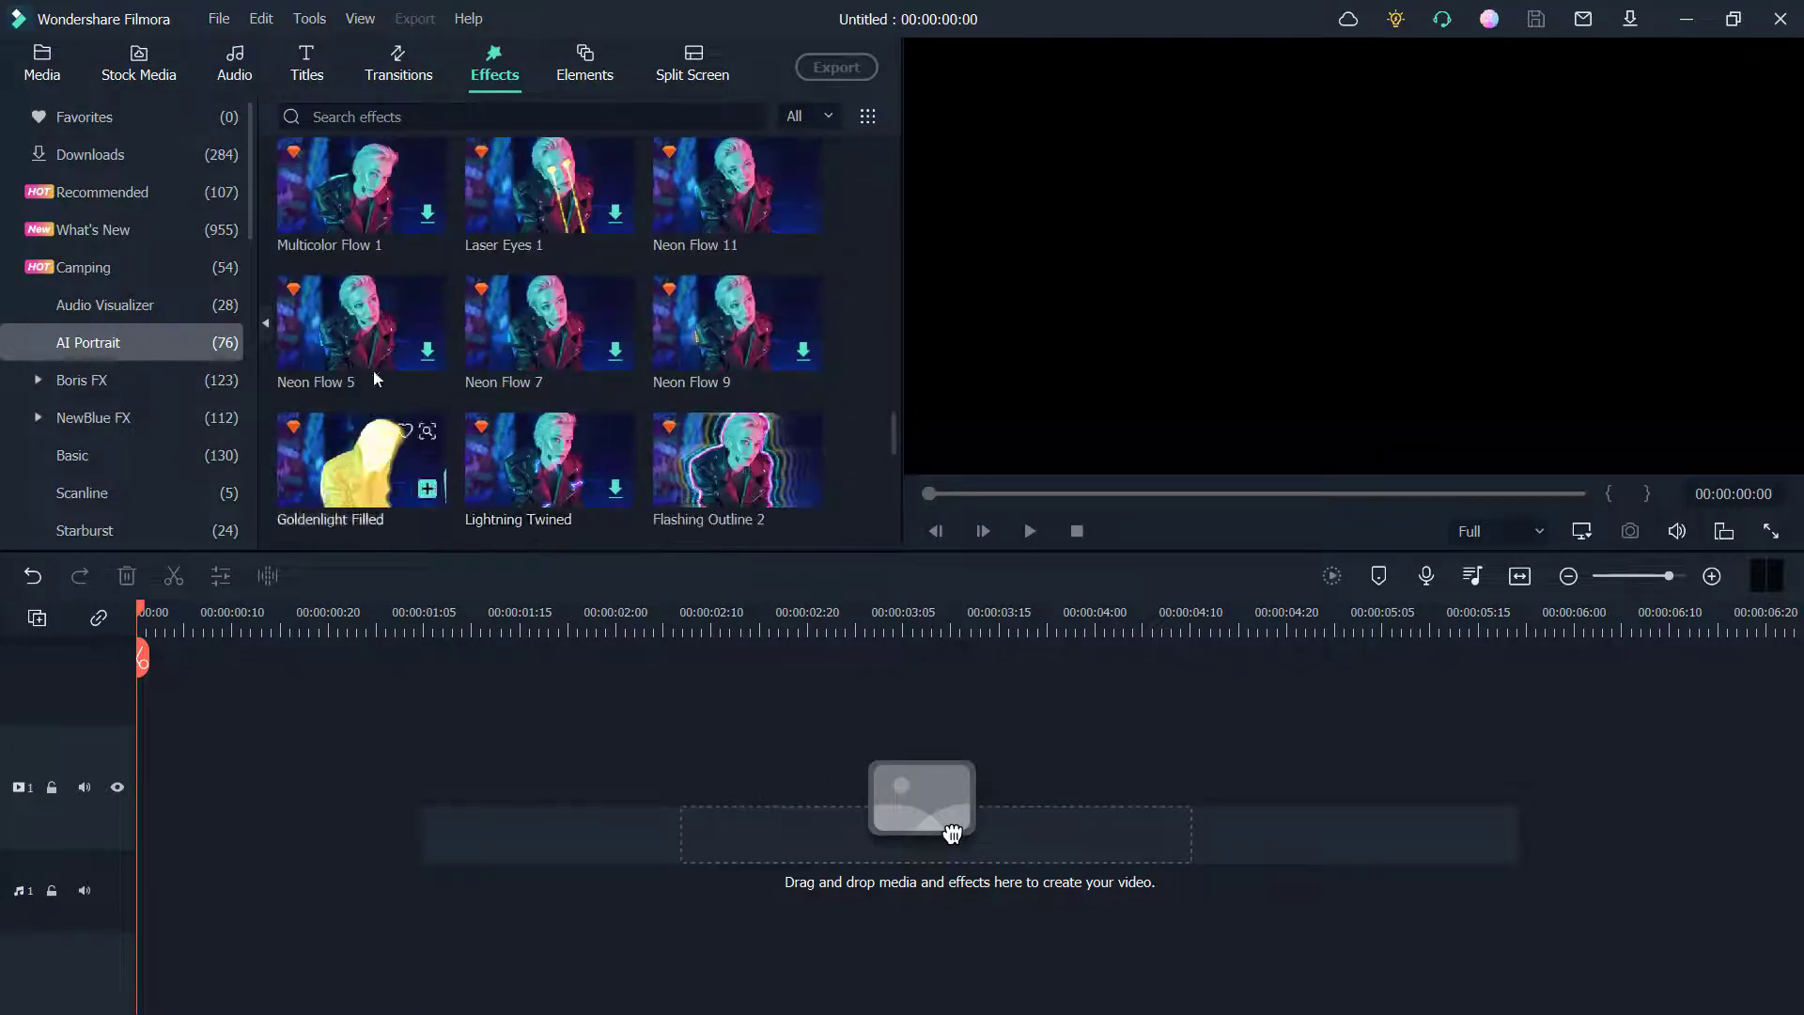
scroll(379, 374, "up", 10)
scroll(560, 254, "down", 10)
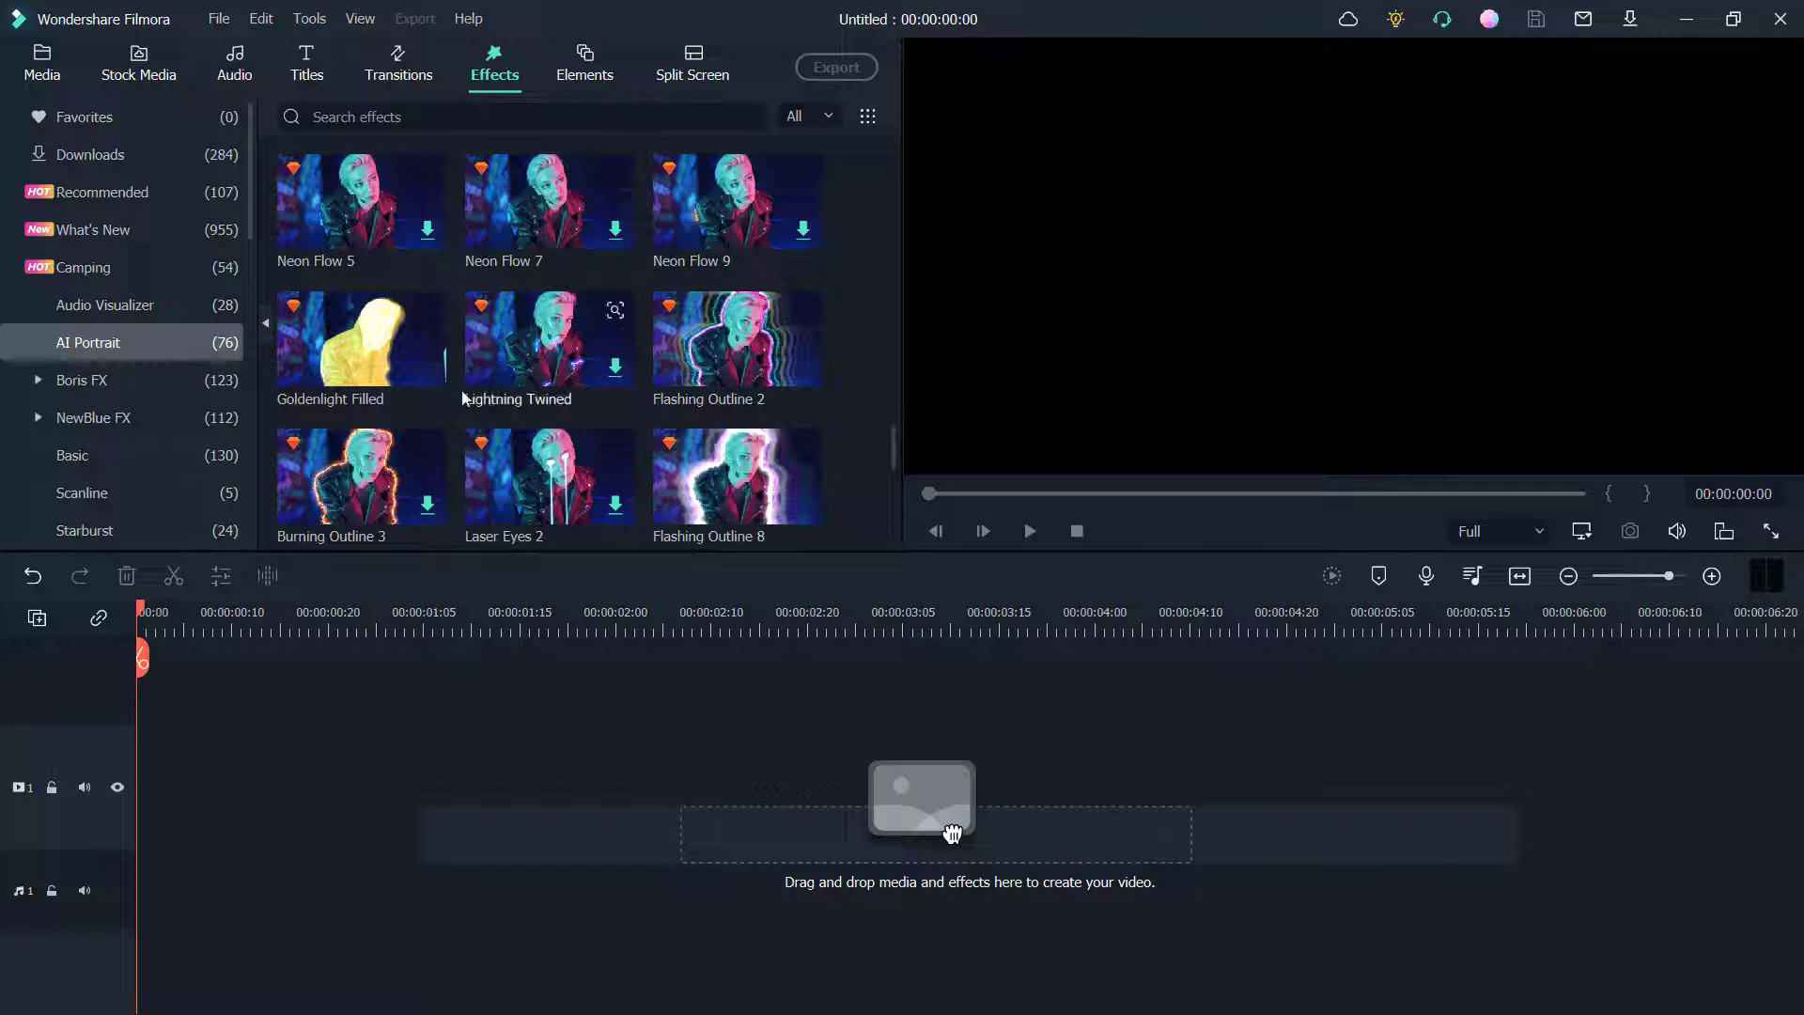
scroll(657, 228, "up", 3)
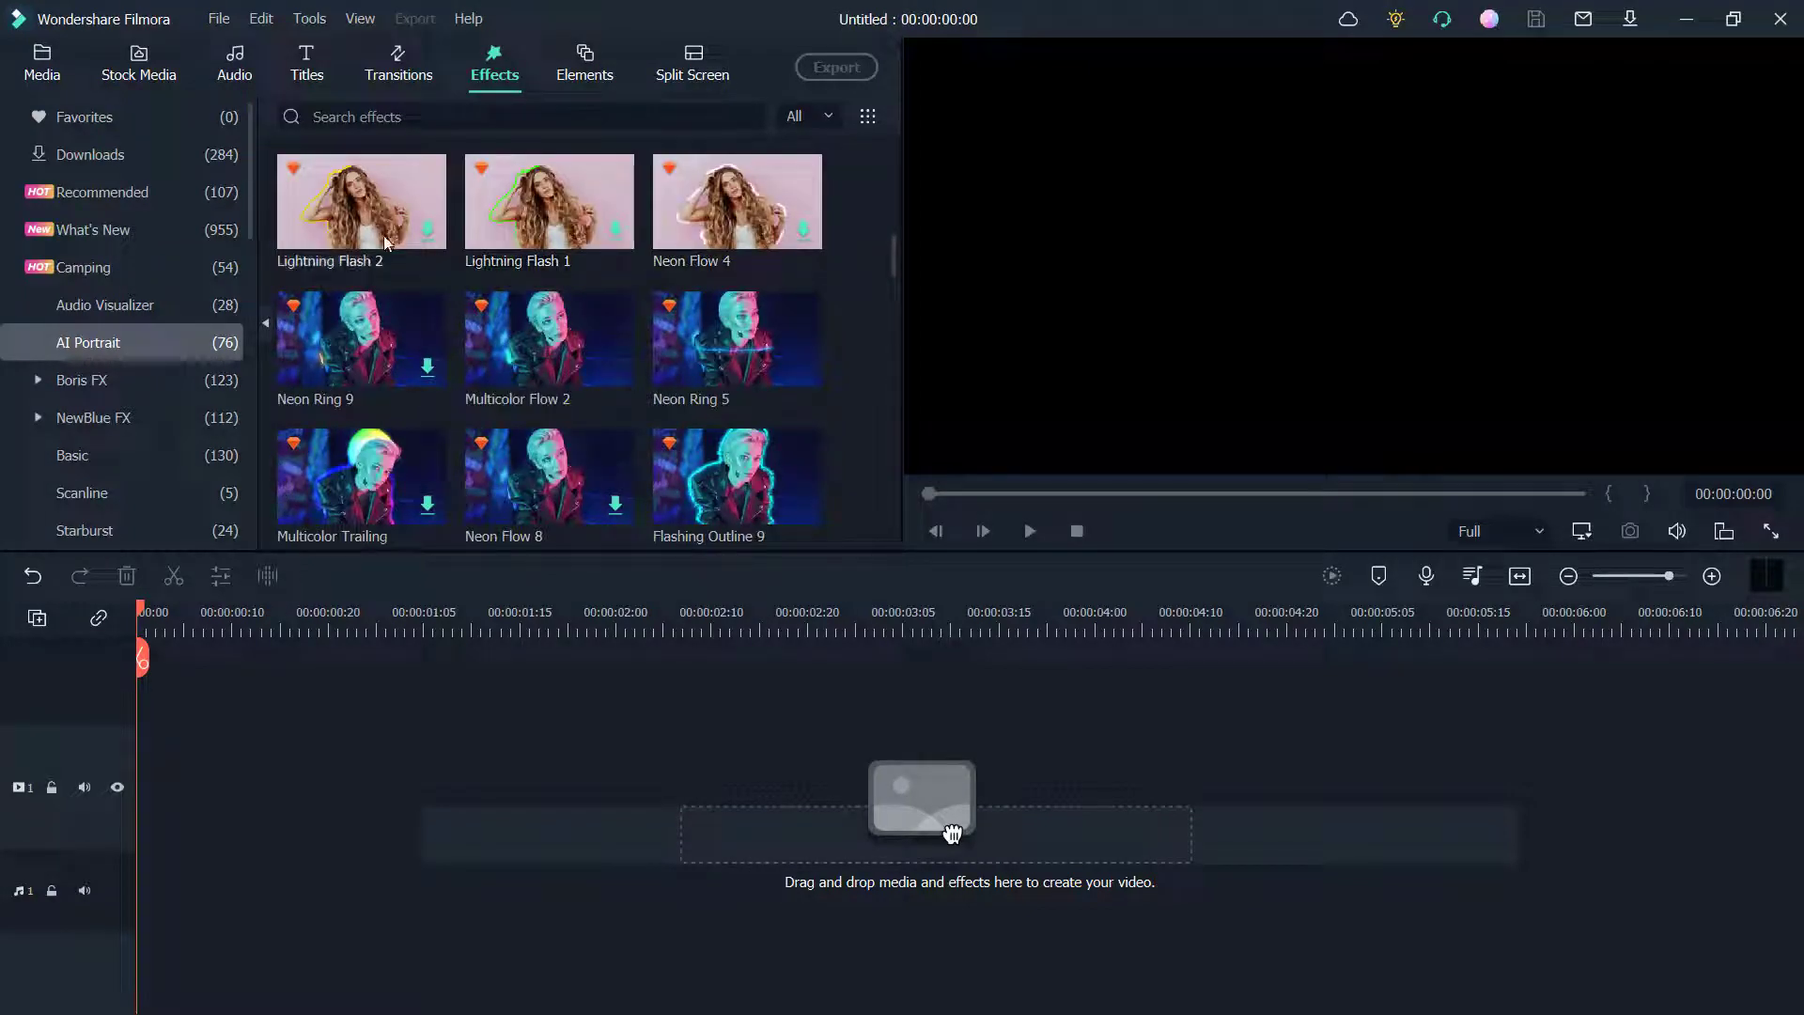
Import the Woman - 61893 video from the human_face folder and place it at the start of video track 1
left_click(41, 62)
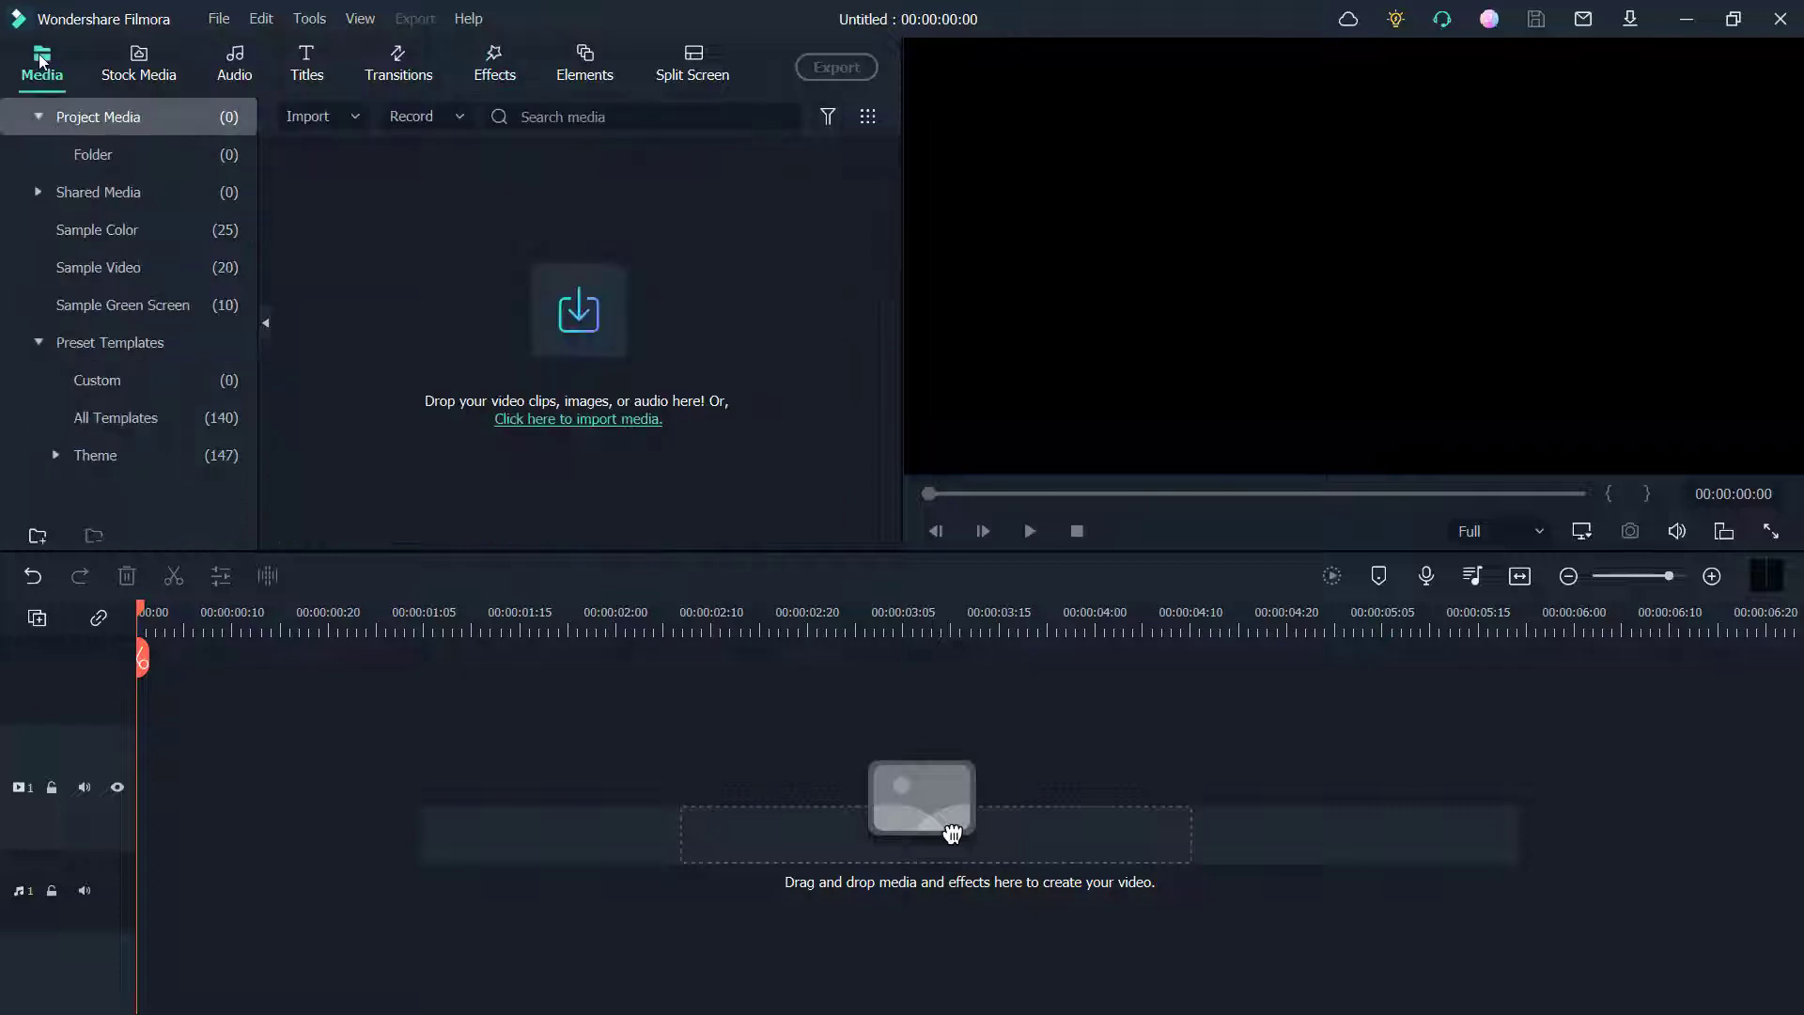
left_click(319, 117)
right_click(392, 230)
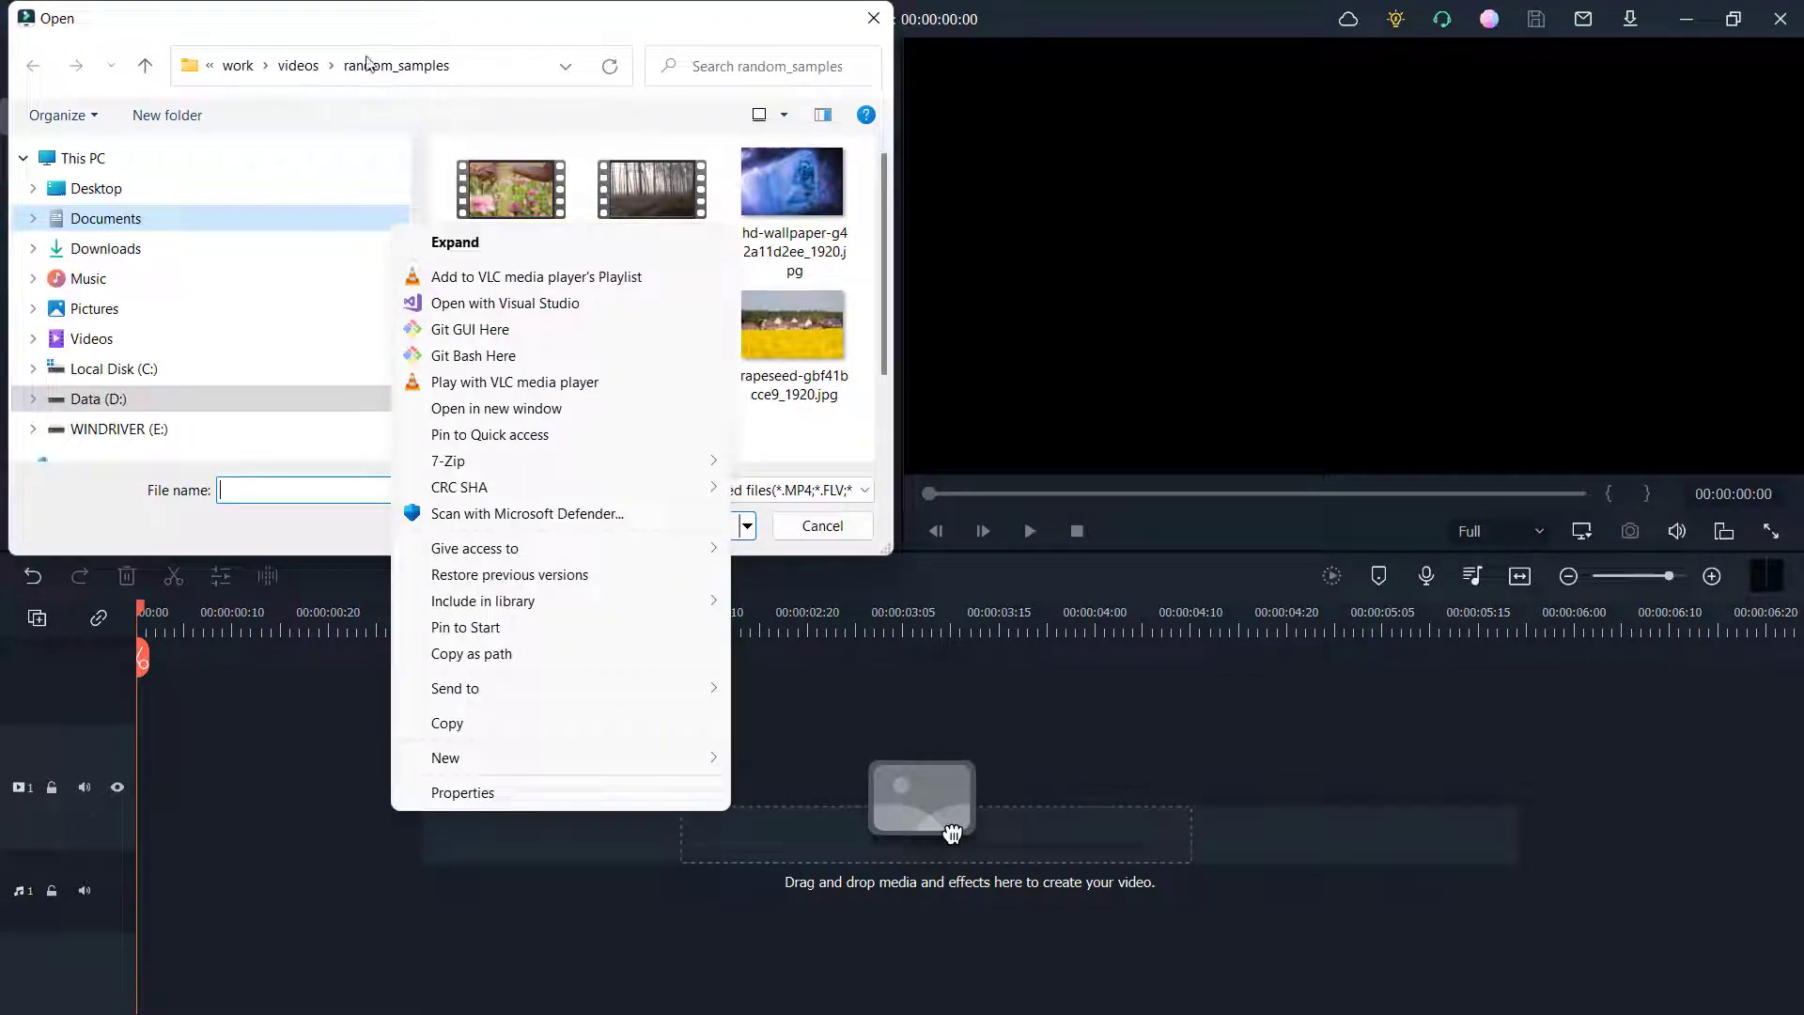
left_click(284, 78)
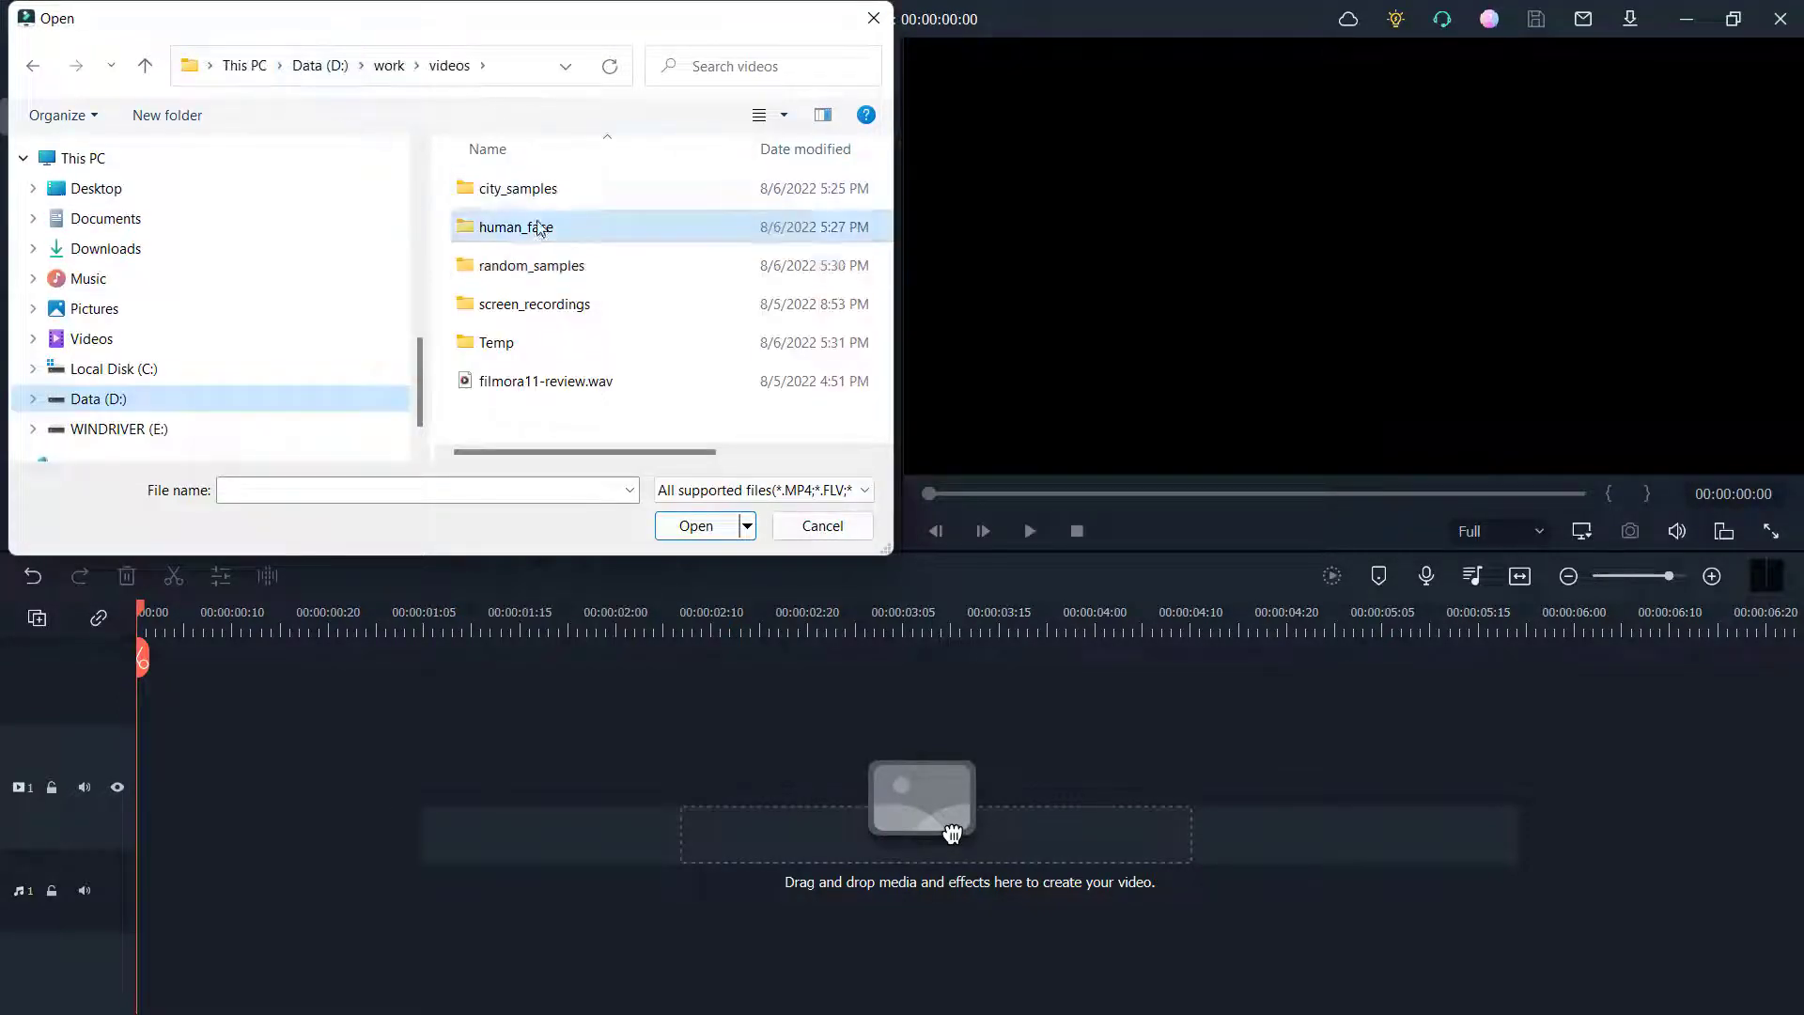
double_click(536, 226)
double_click(537, 220)
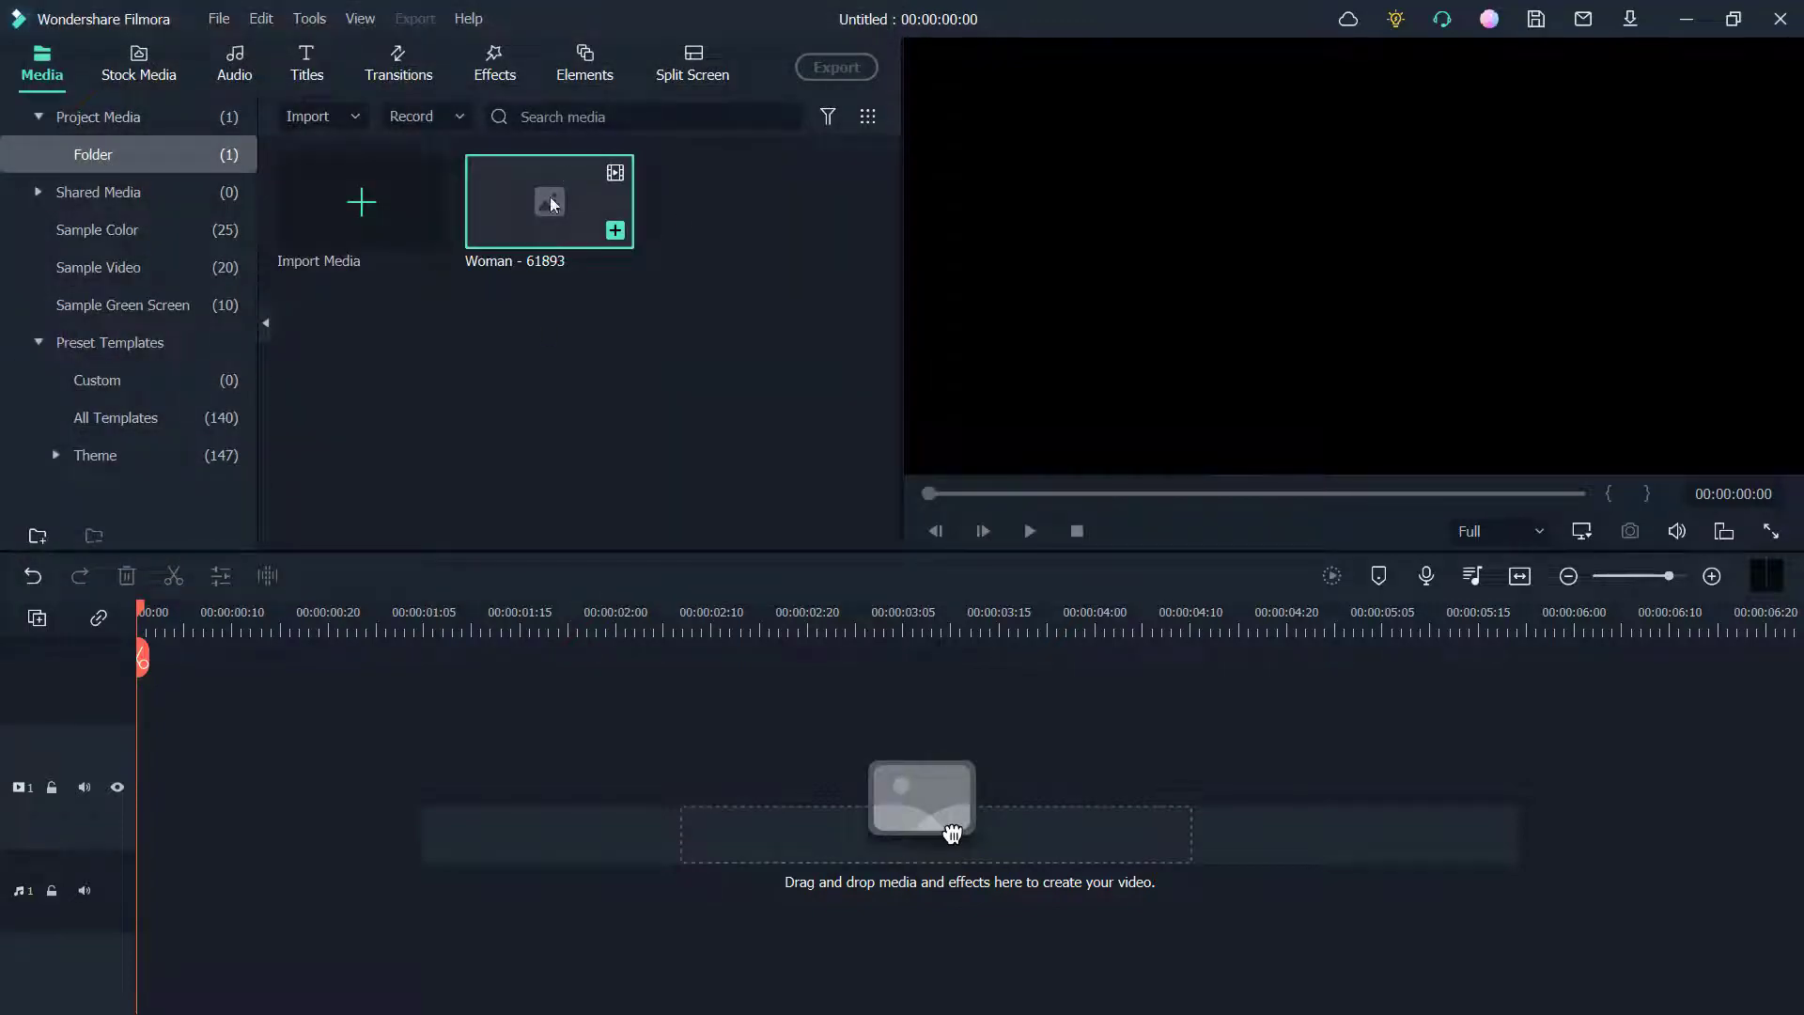
left_click_drag(551, 202, 149, 805)
left_click(765, 561)
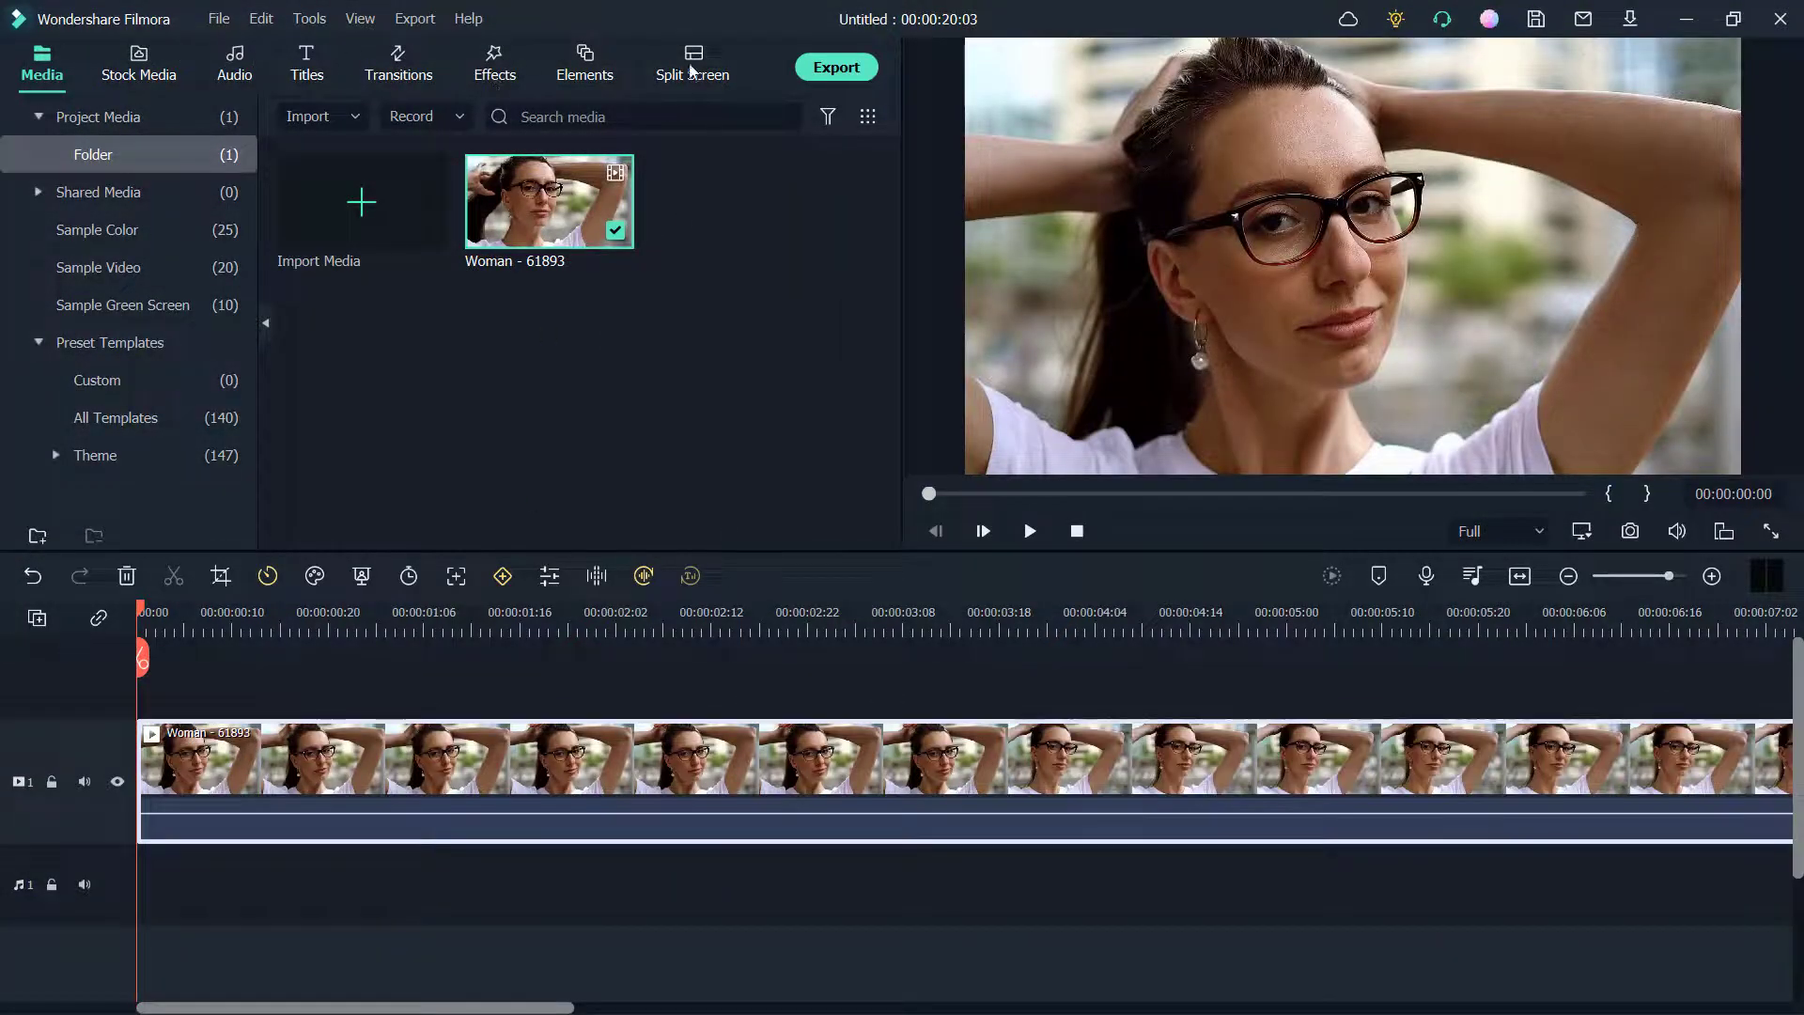
Apply the Human Segmentation effect from the AI Portrait collection to the woman clip on the timeline
left_click(495, 75)
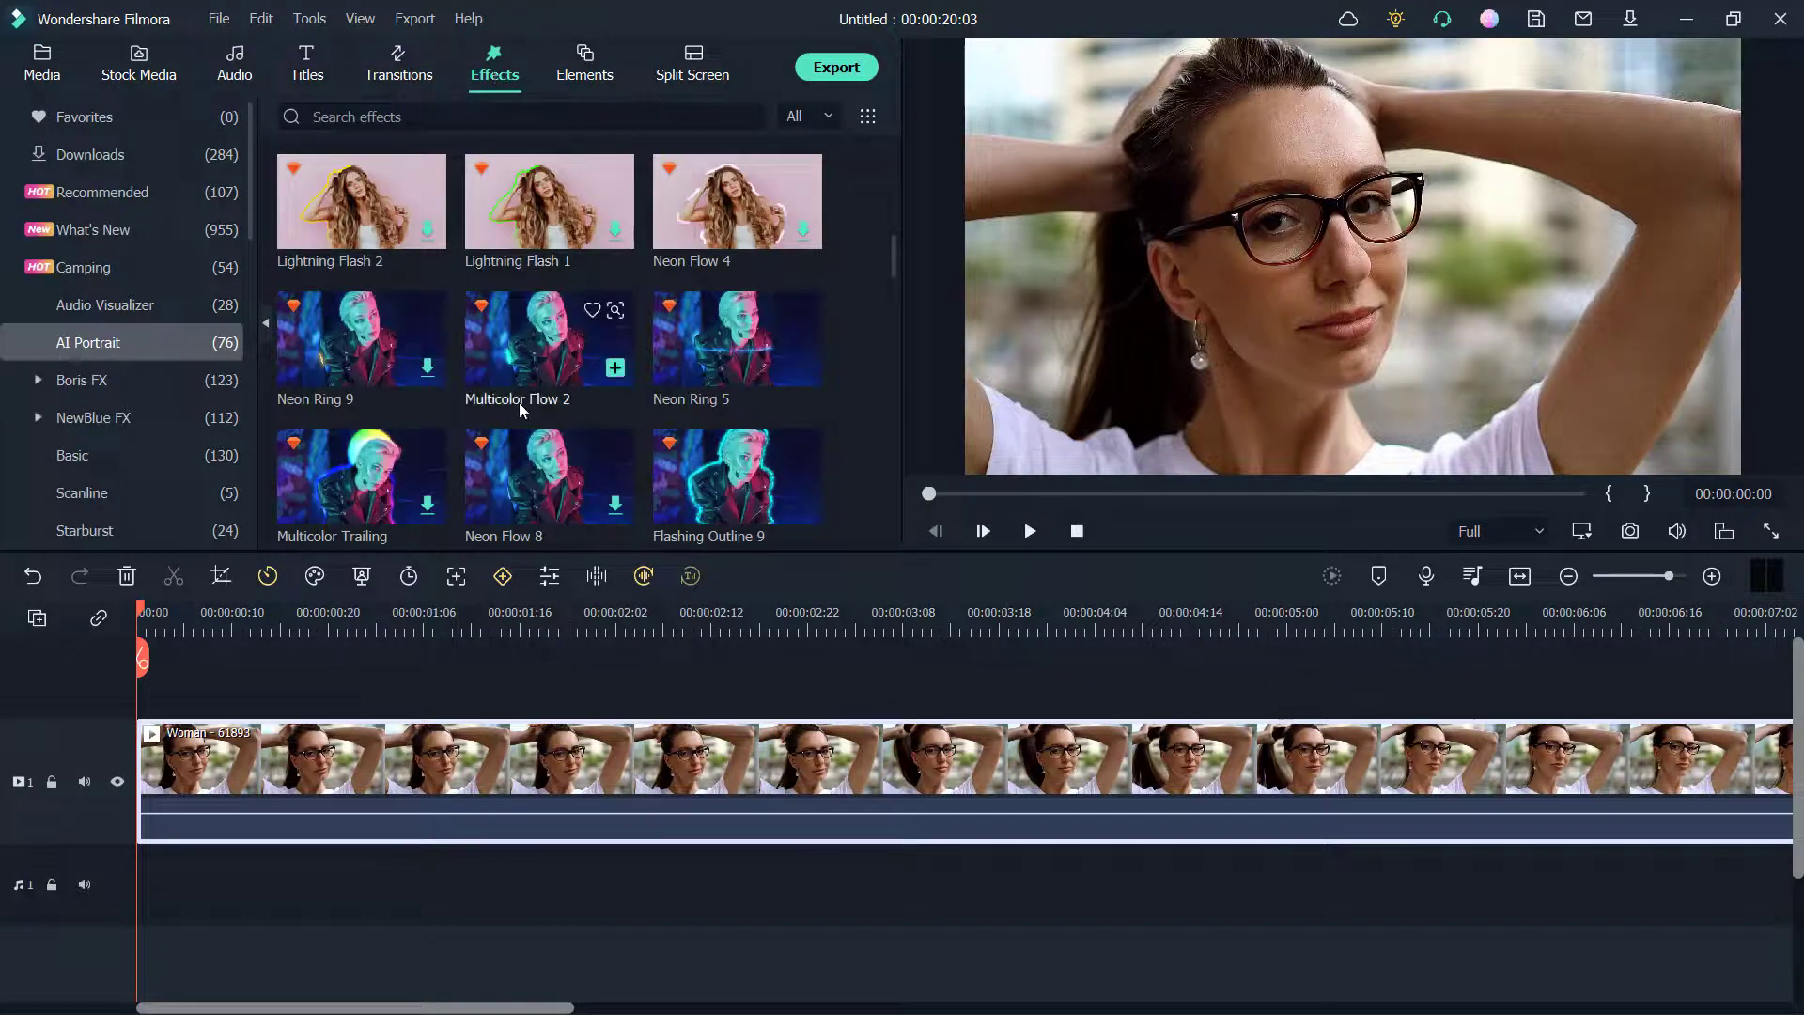
scroll(611, 414, "down", 5)
scroll(733, 357, "up", 5)
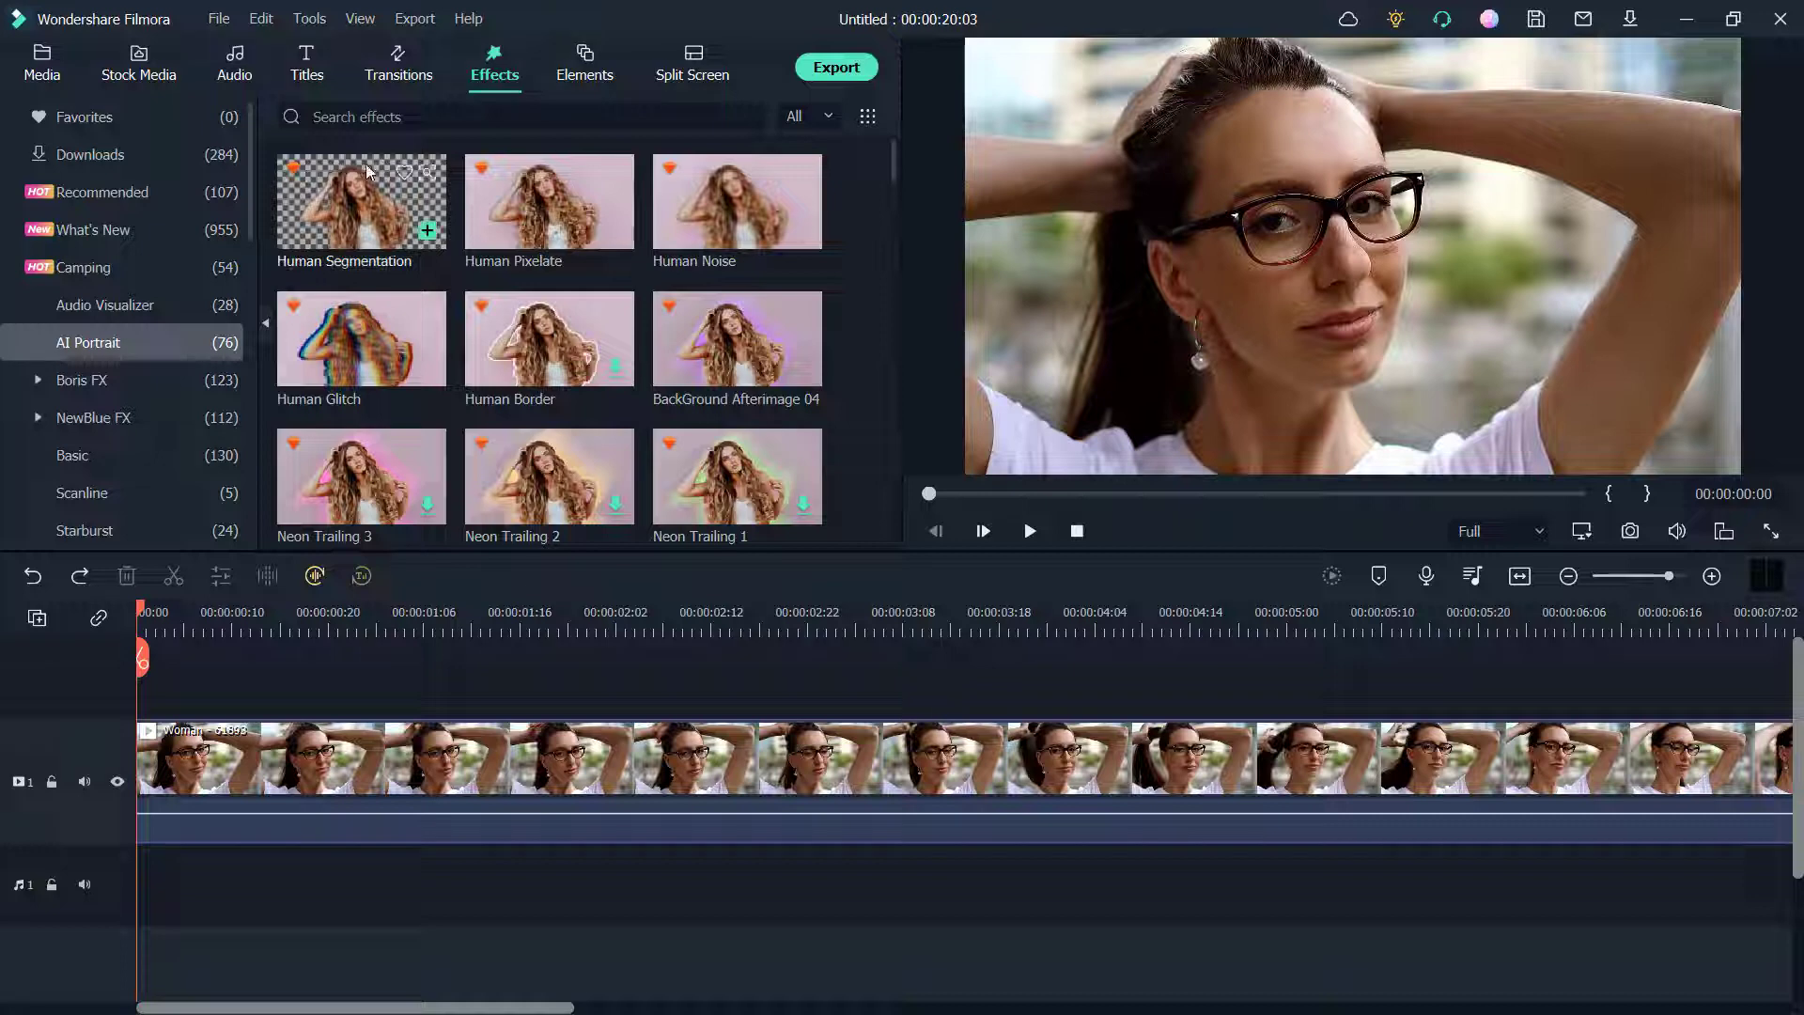
left_click_drag(361, 202, 350, 775)
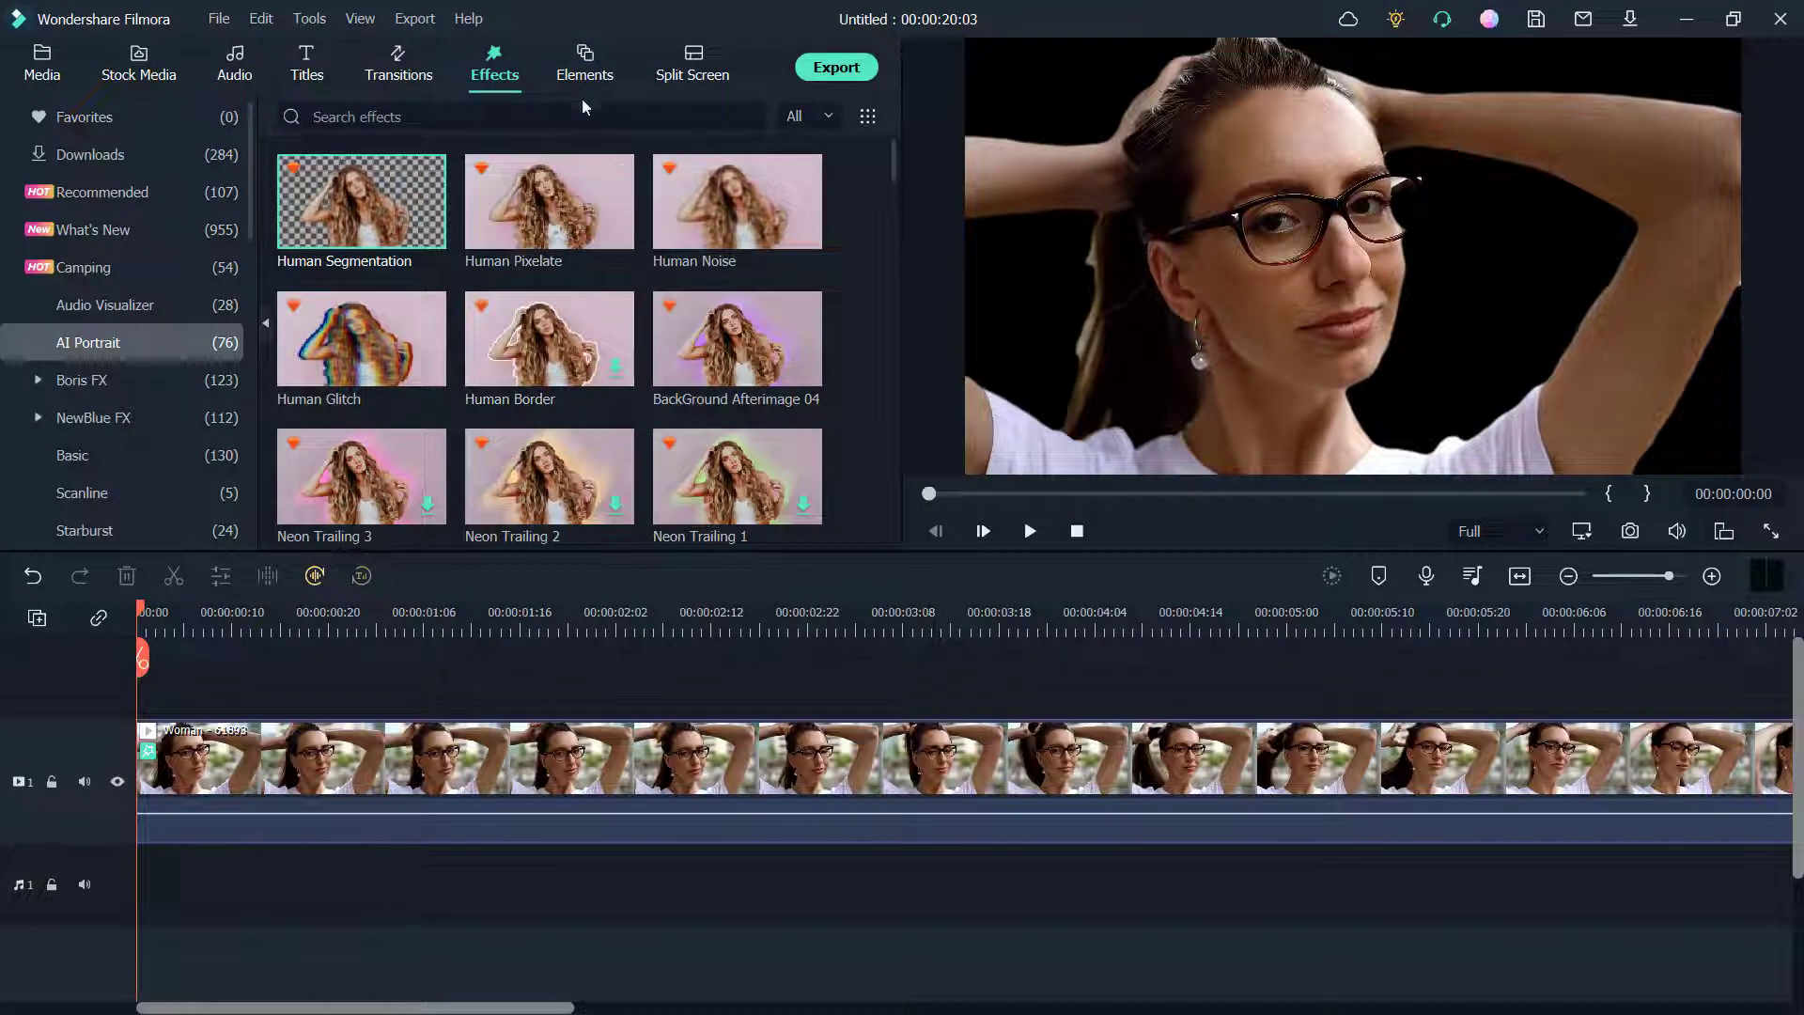
Download Retro Greenscreen Background Element 07 from the Background elements and place it at the start of video track 2
left_click(599, 81)
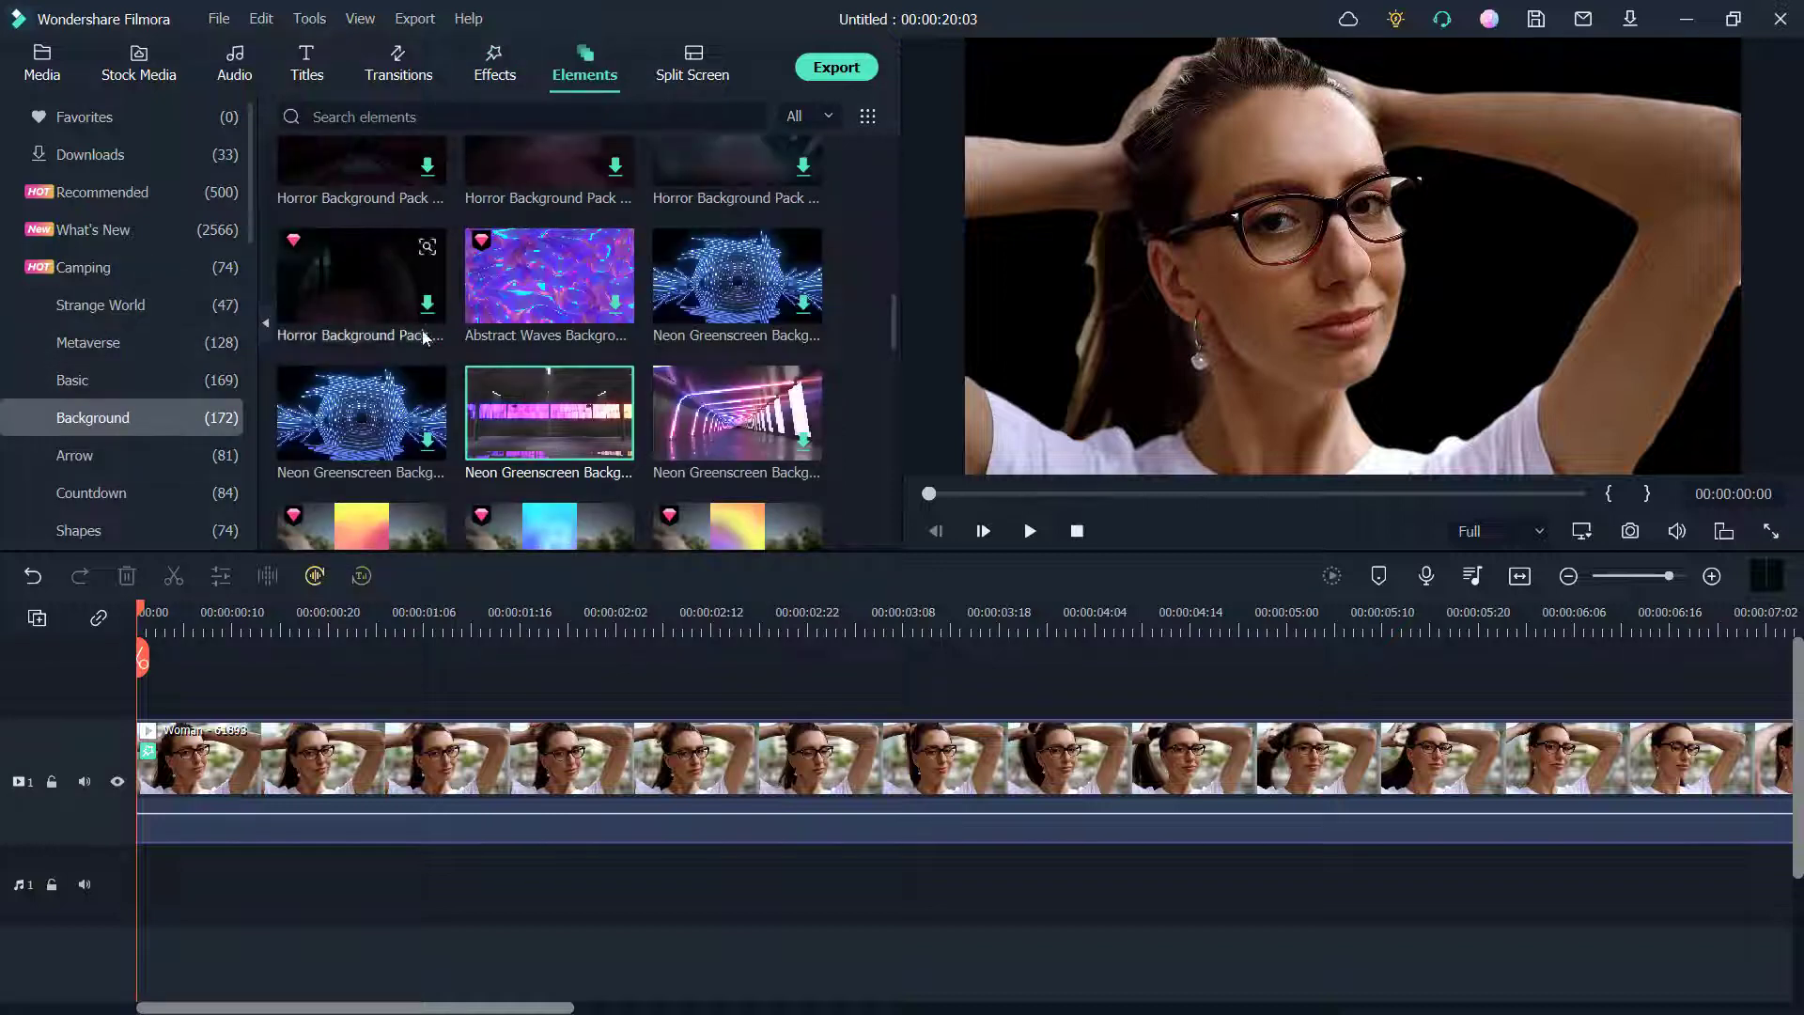
scroll(583, 447, "down", 3)
scroll(595, 256, "up", 10)
scroll(596, 257, "down", 3)
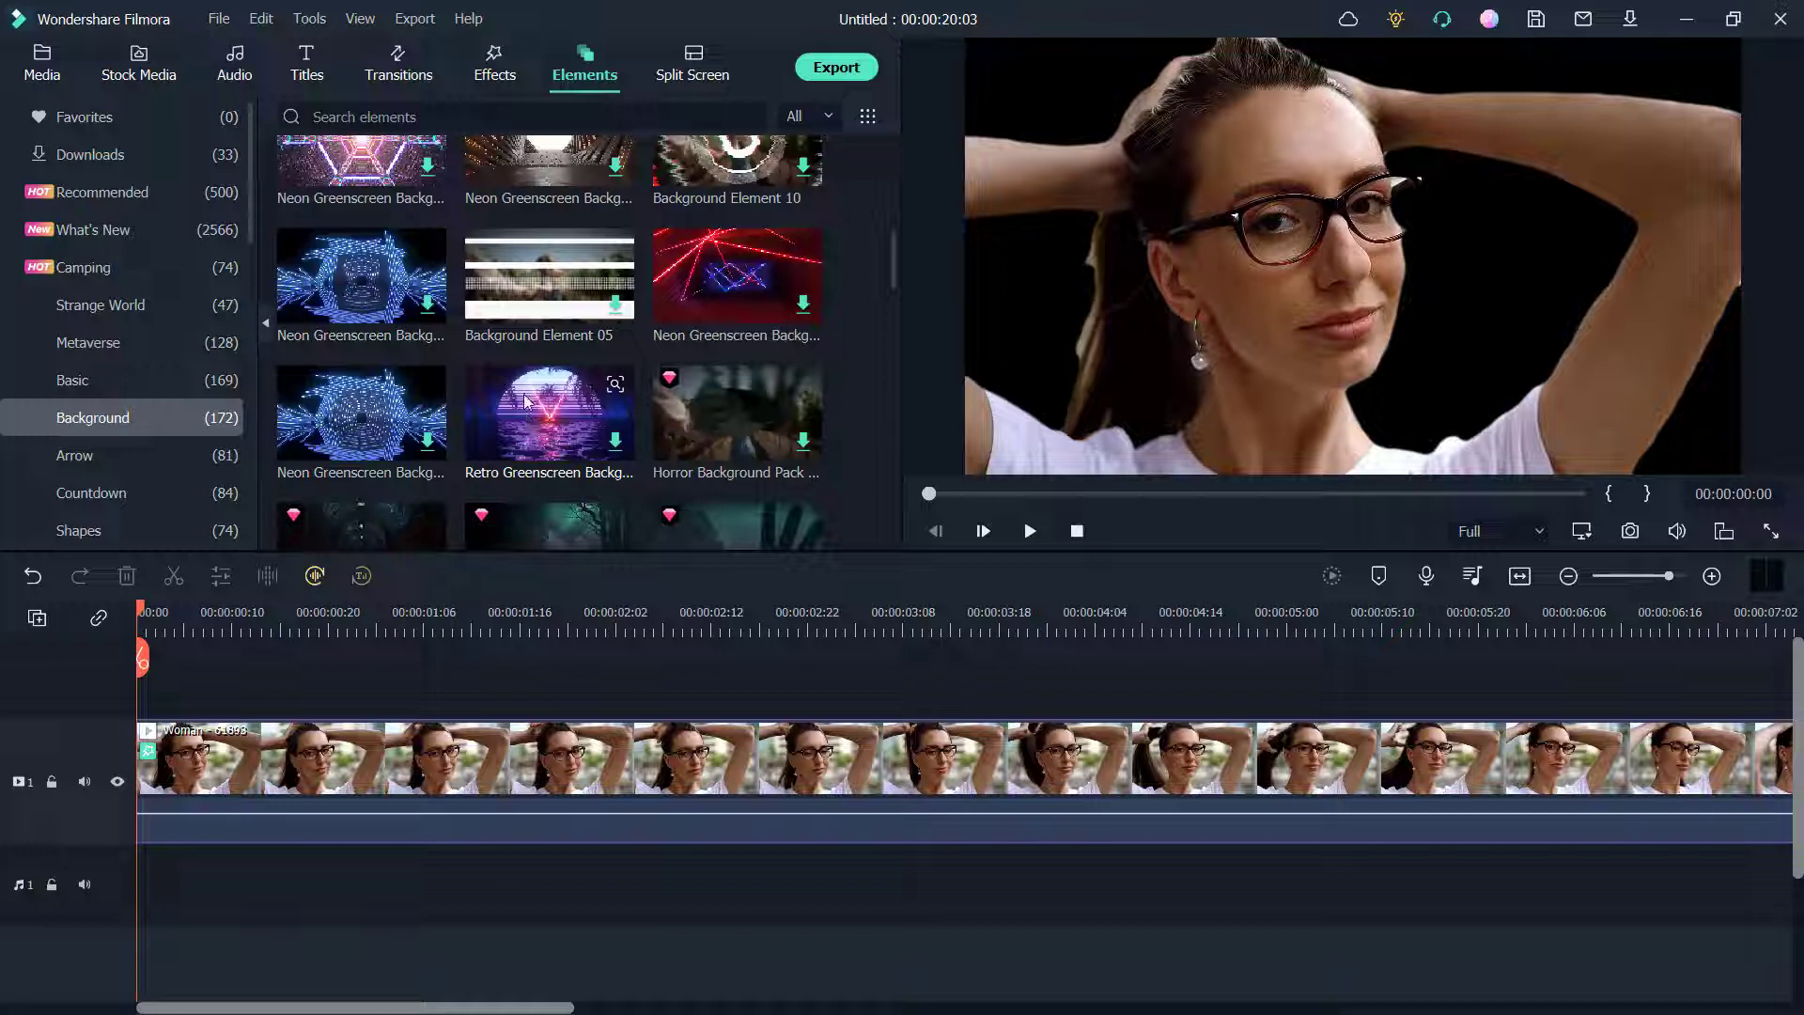
left_click_drag(528, 420, 570, 459)
left_click_drag(495, 627, 139, 704)
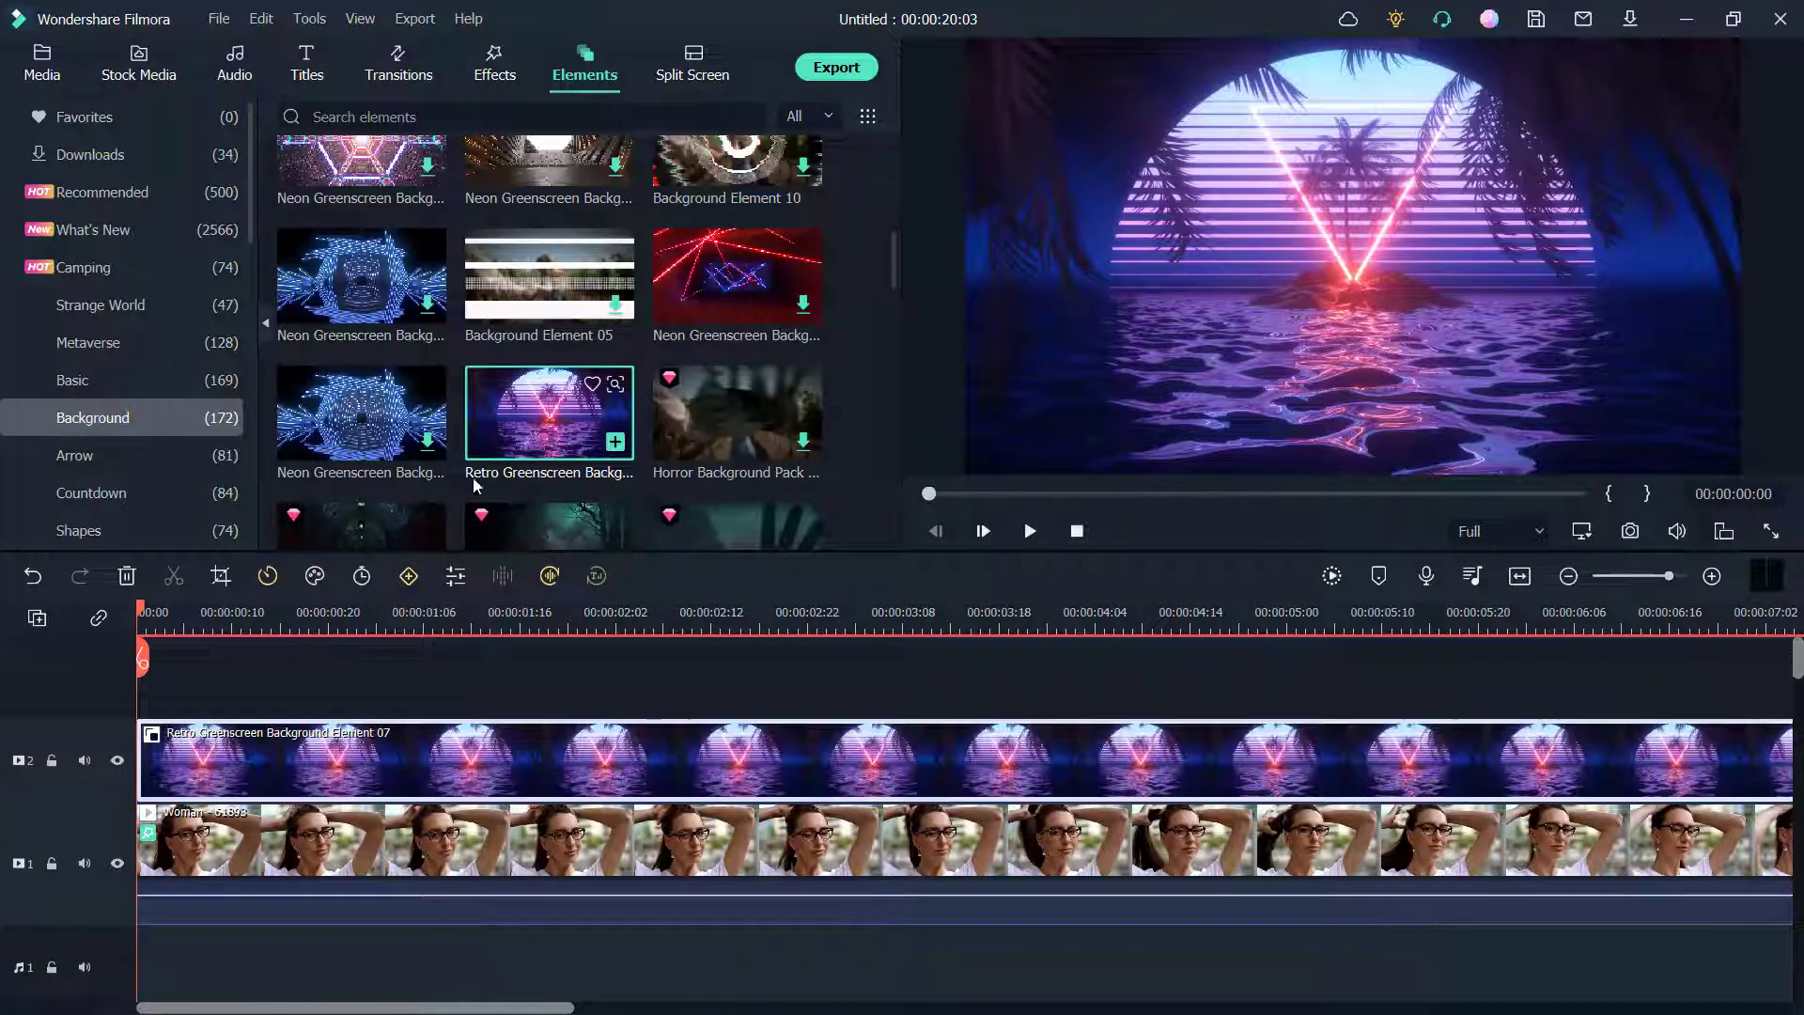
Lower the opacity of the retro background clip on track 2 to 34.38% and play back the composite
right_click(457, 752)
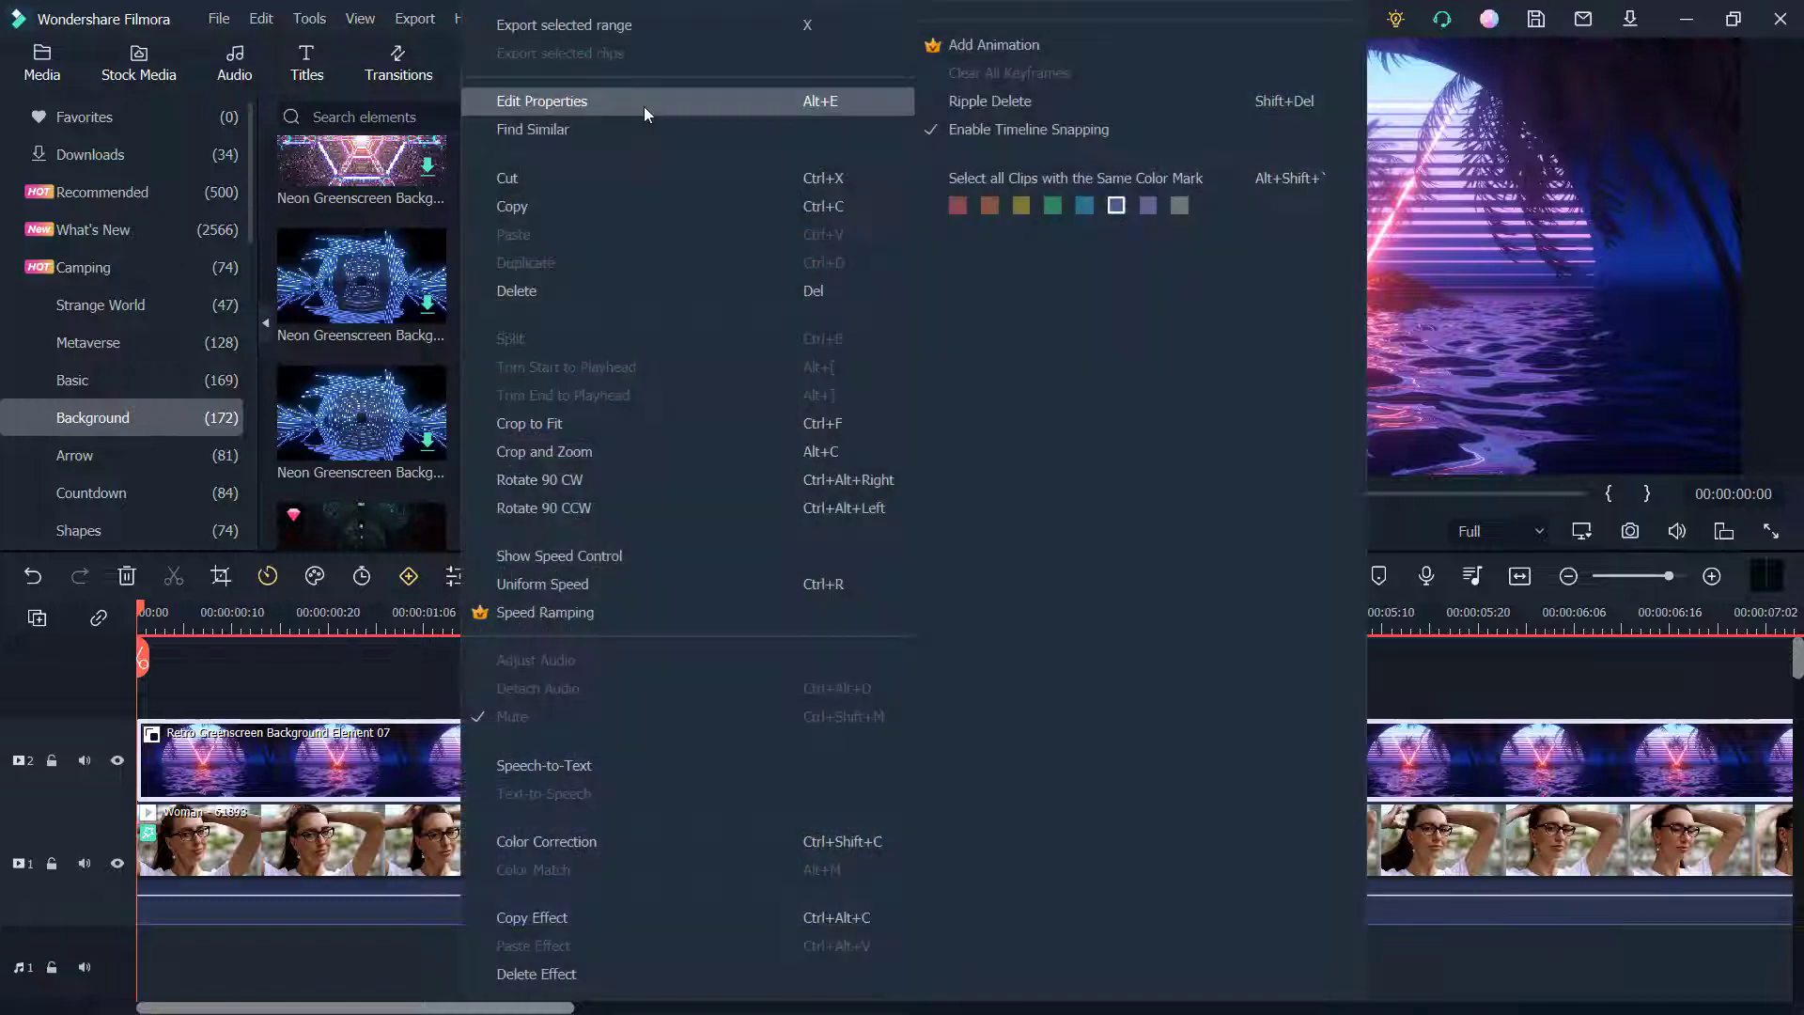
left_click(645, 105)
left_click(25, 190)
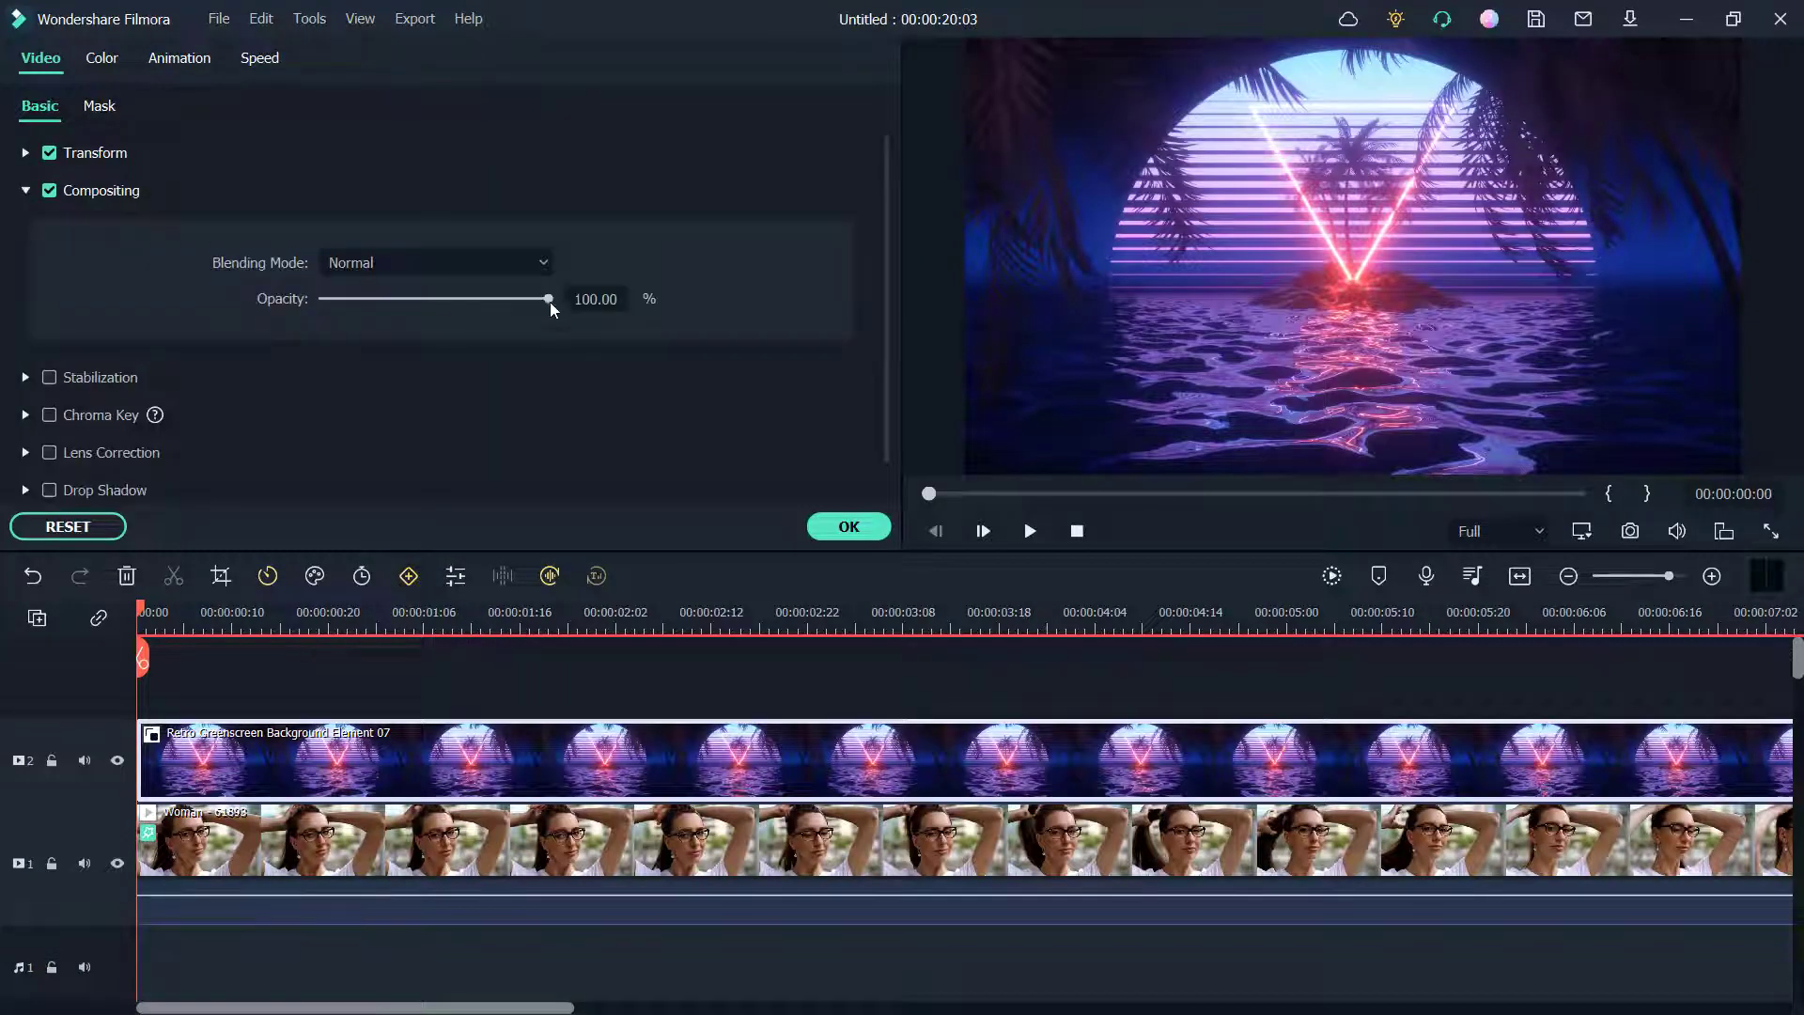
left_click_drag(551, 299, 404, 306)
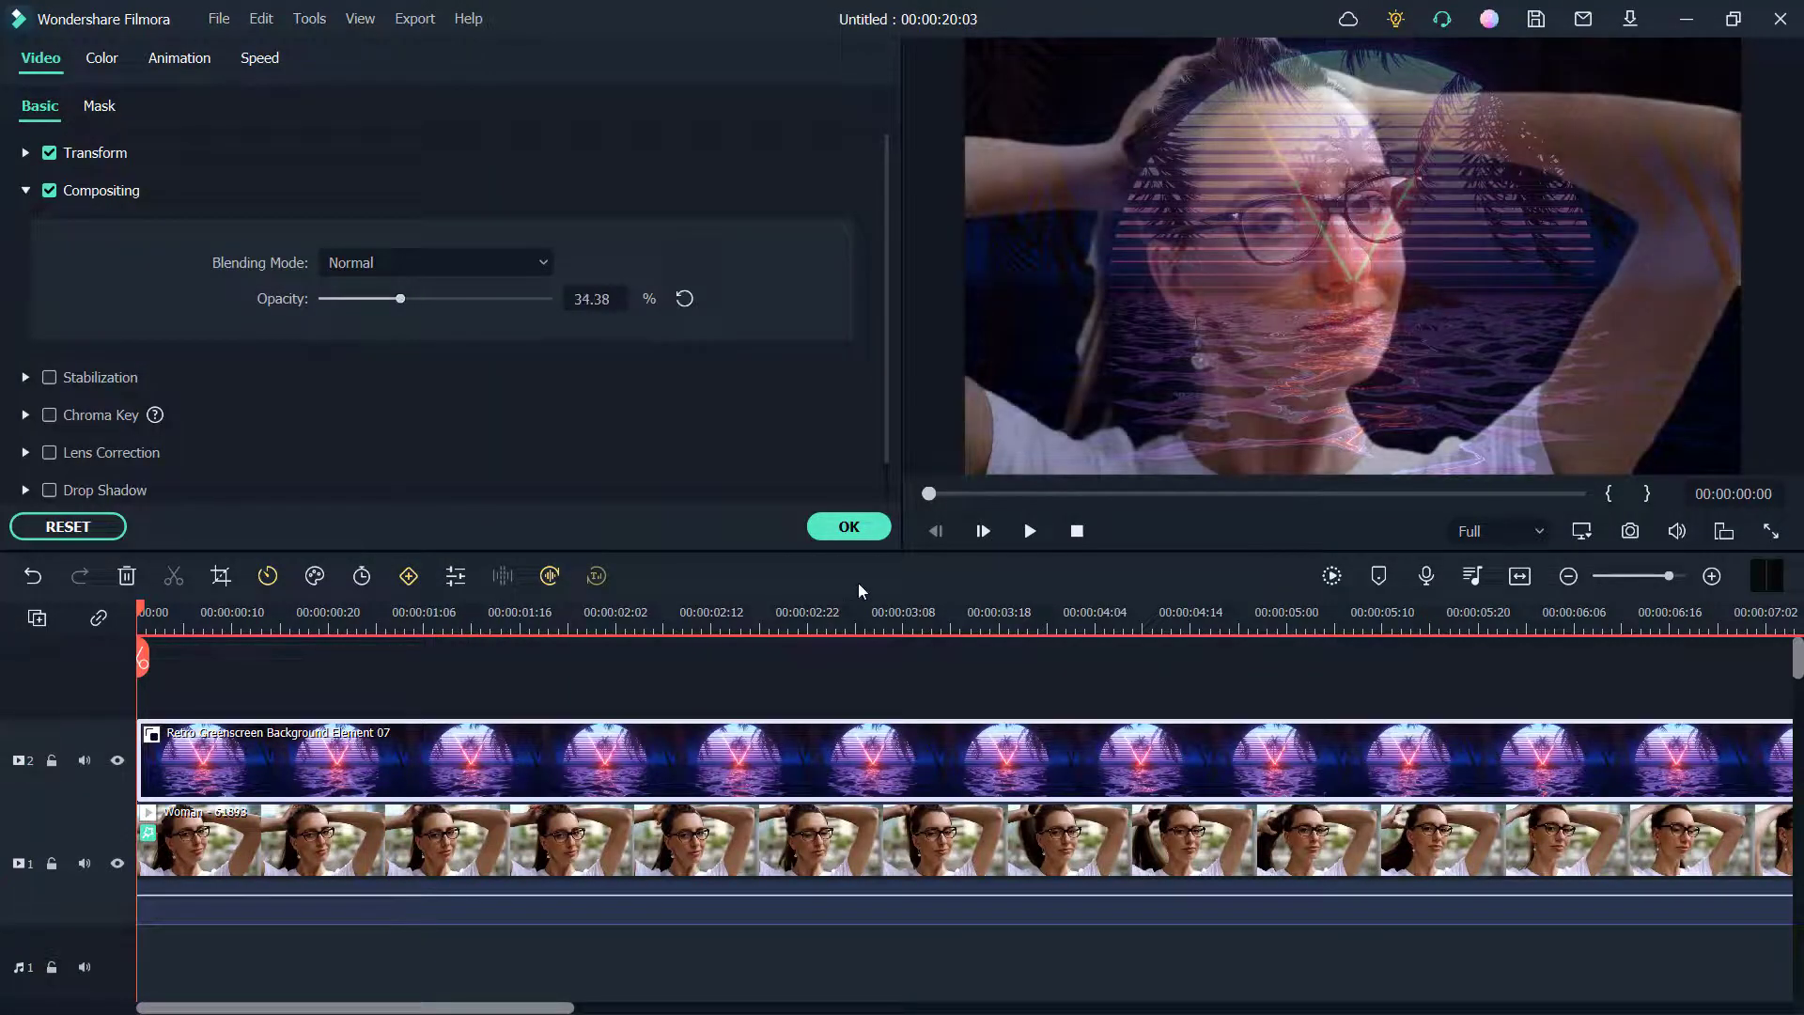
left_click(1029, 531)
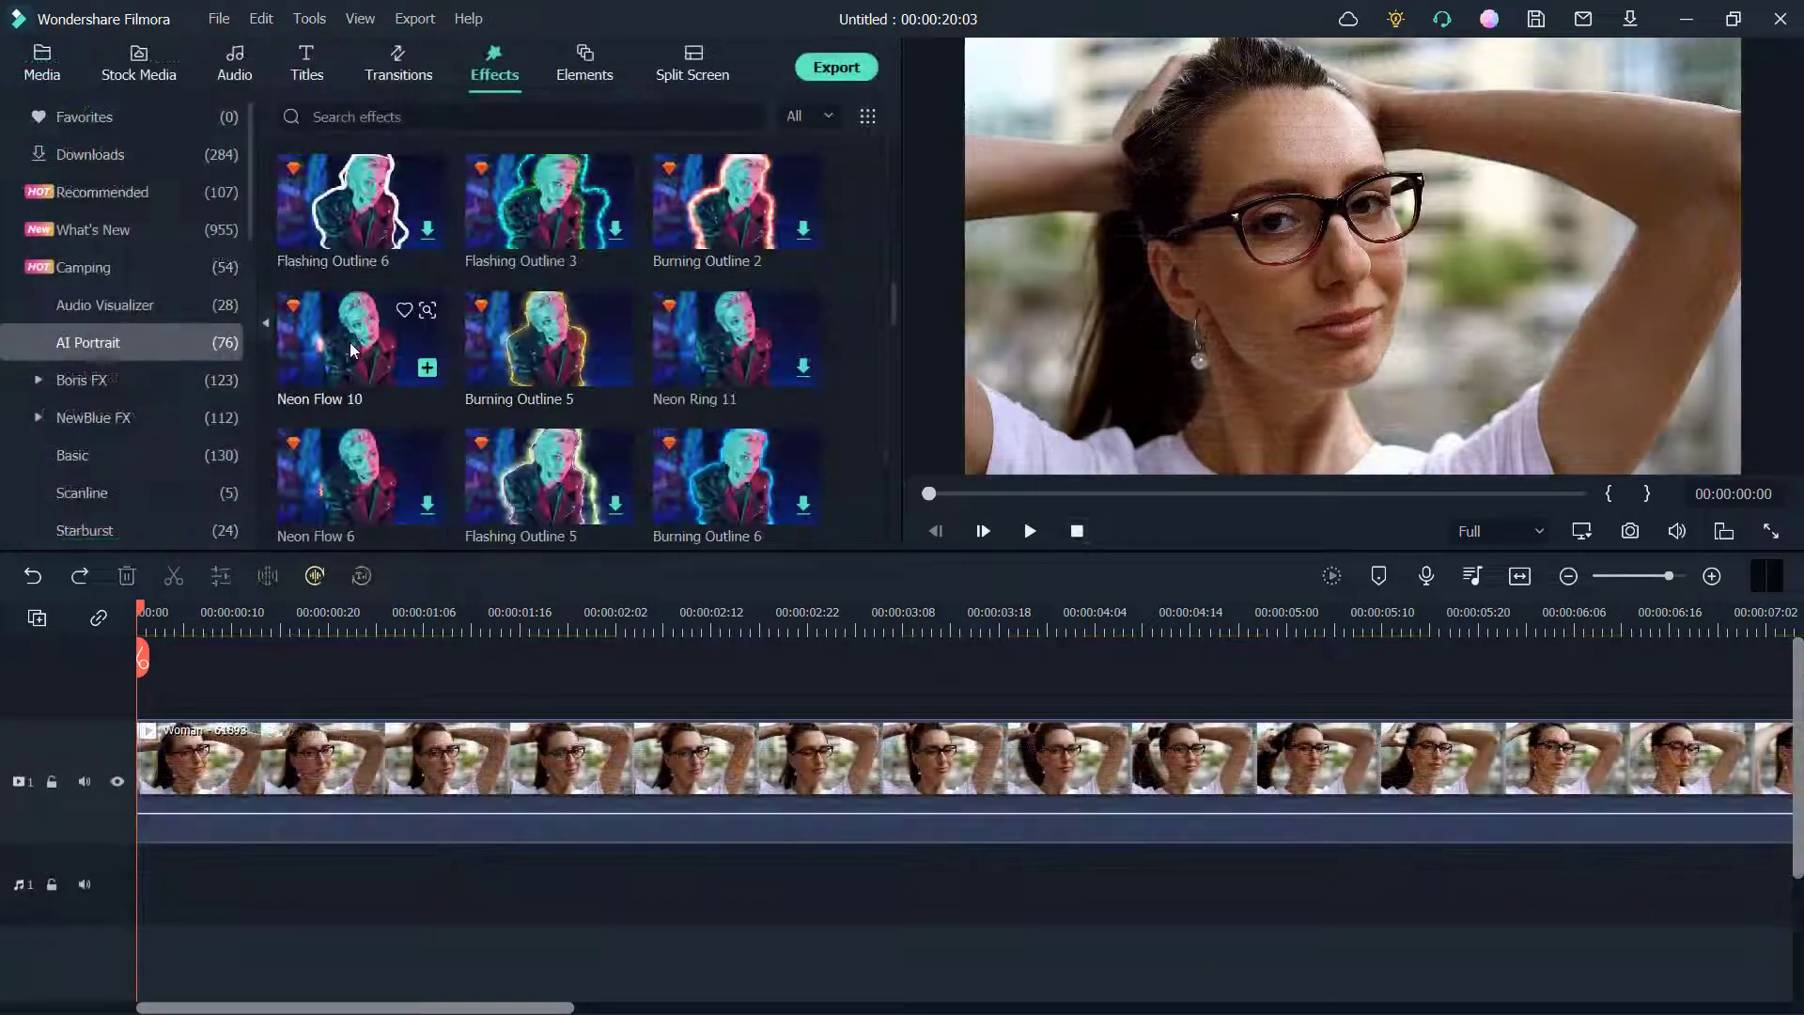
Apply the Neon Flow 10 AI Portrait effect to the woman clip on the timeline and preview it
left_click_drag(352, 350, 289, 773)
key("space")
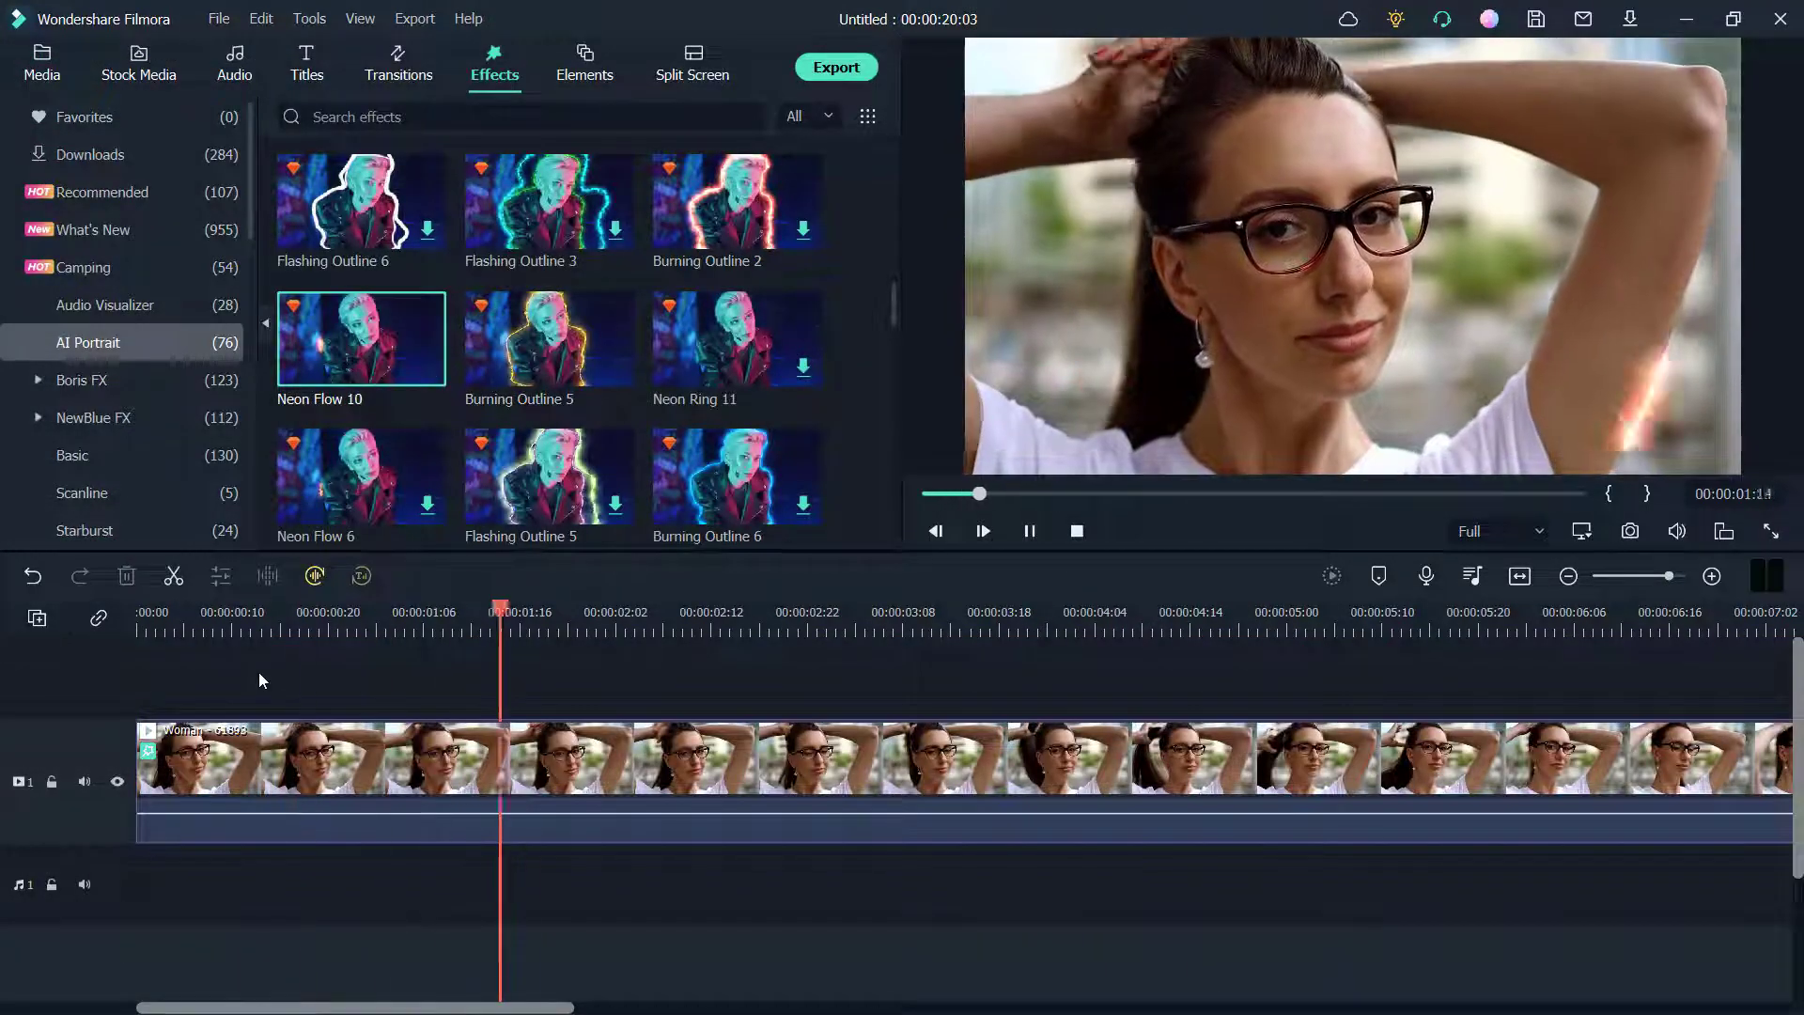
key("space")
scroll(478, 306, "down", 3)
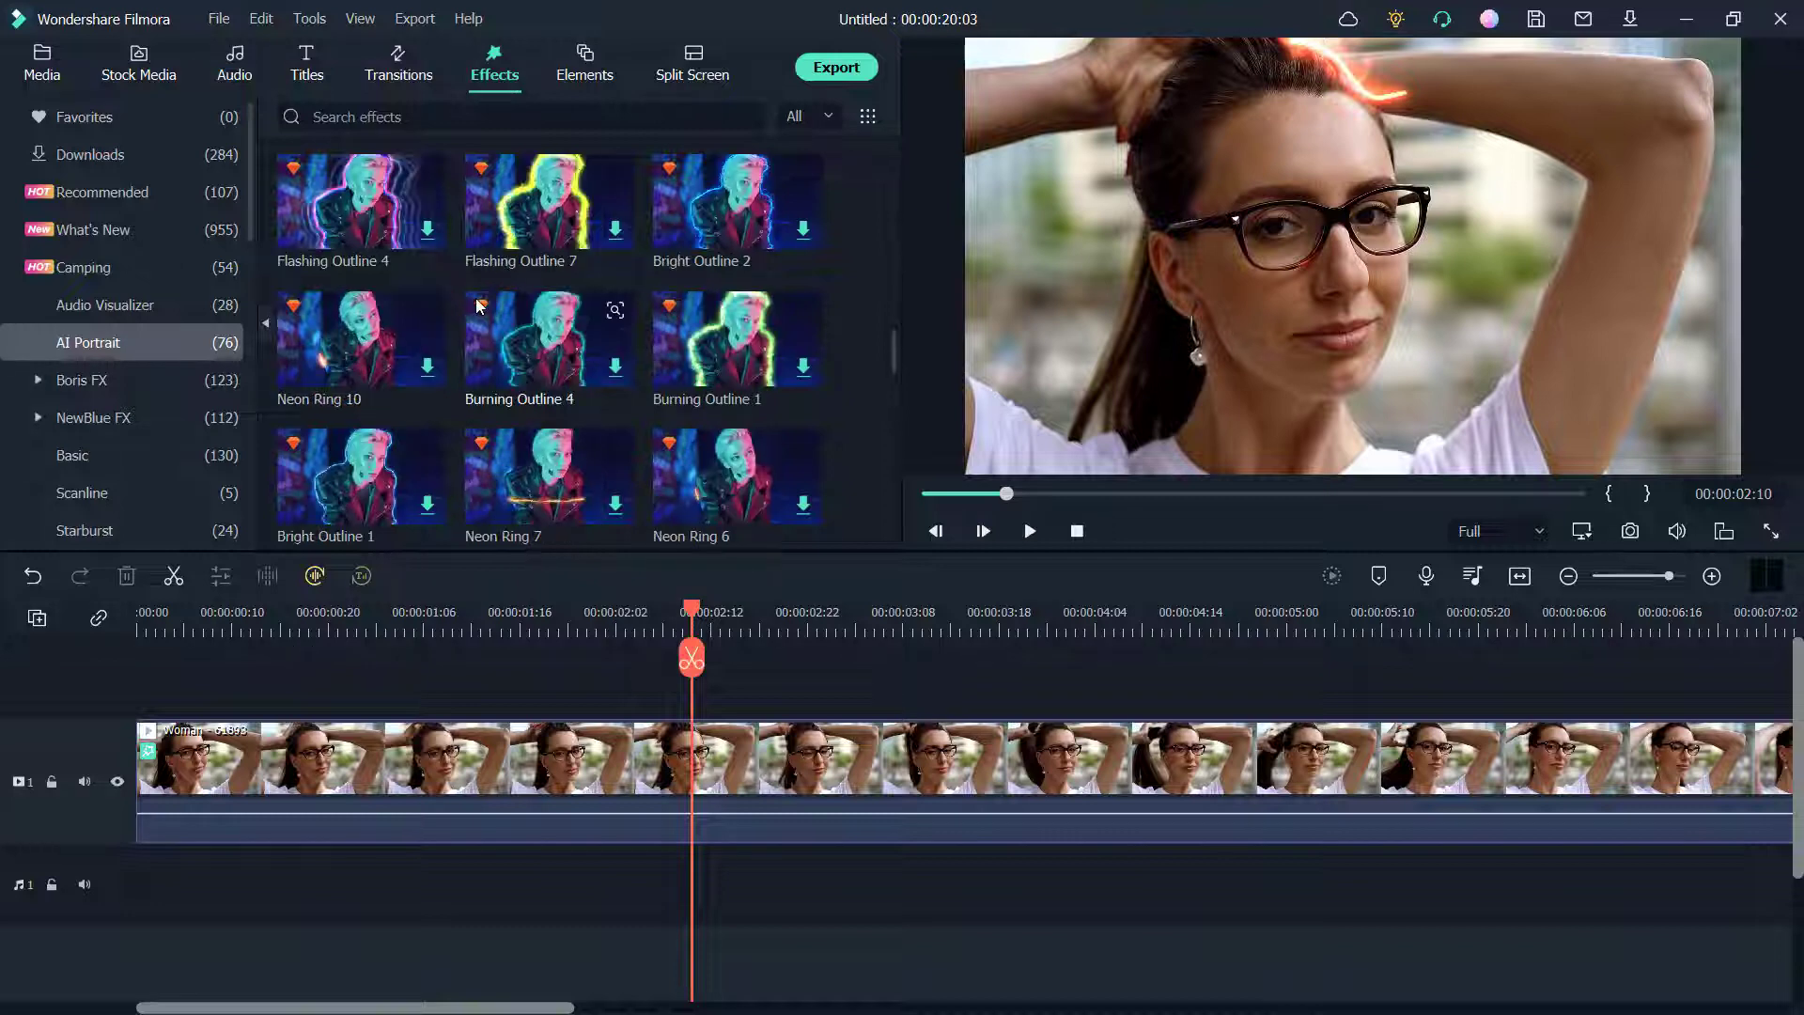
scroll(478, 304, "down", 4)
scroll(658, 272, "up", 3)
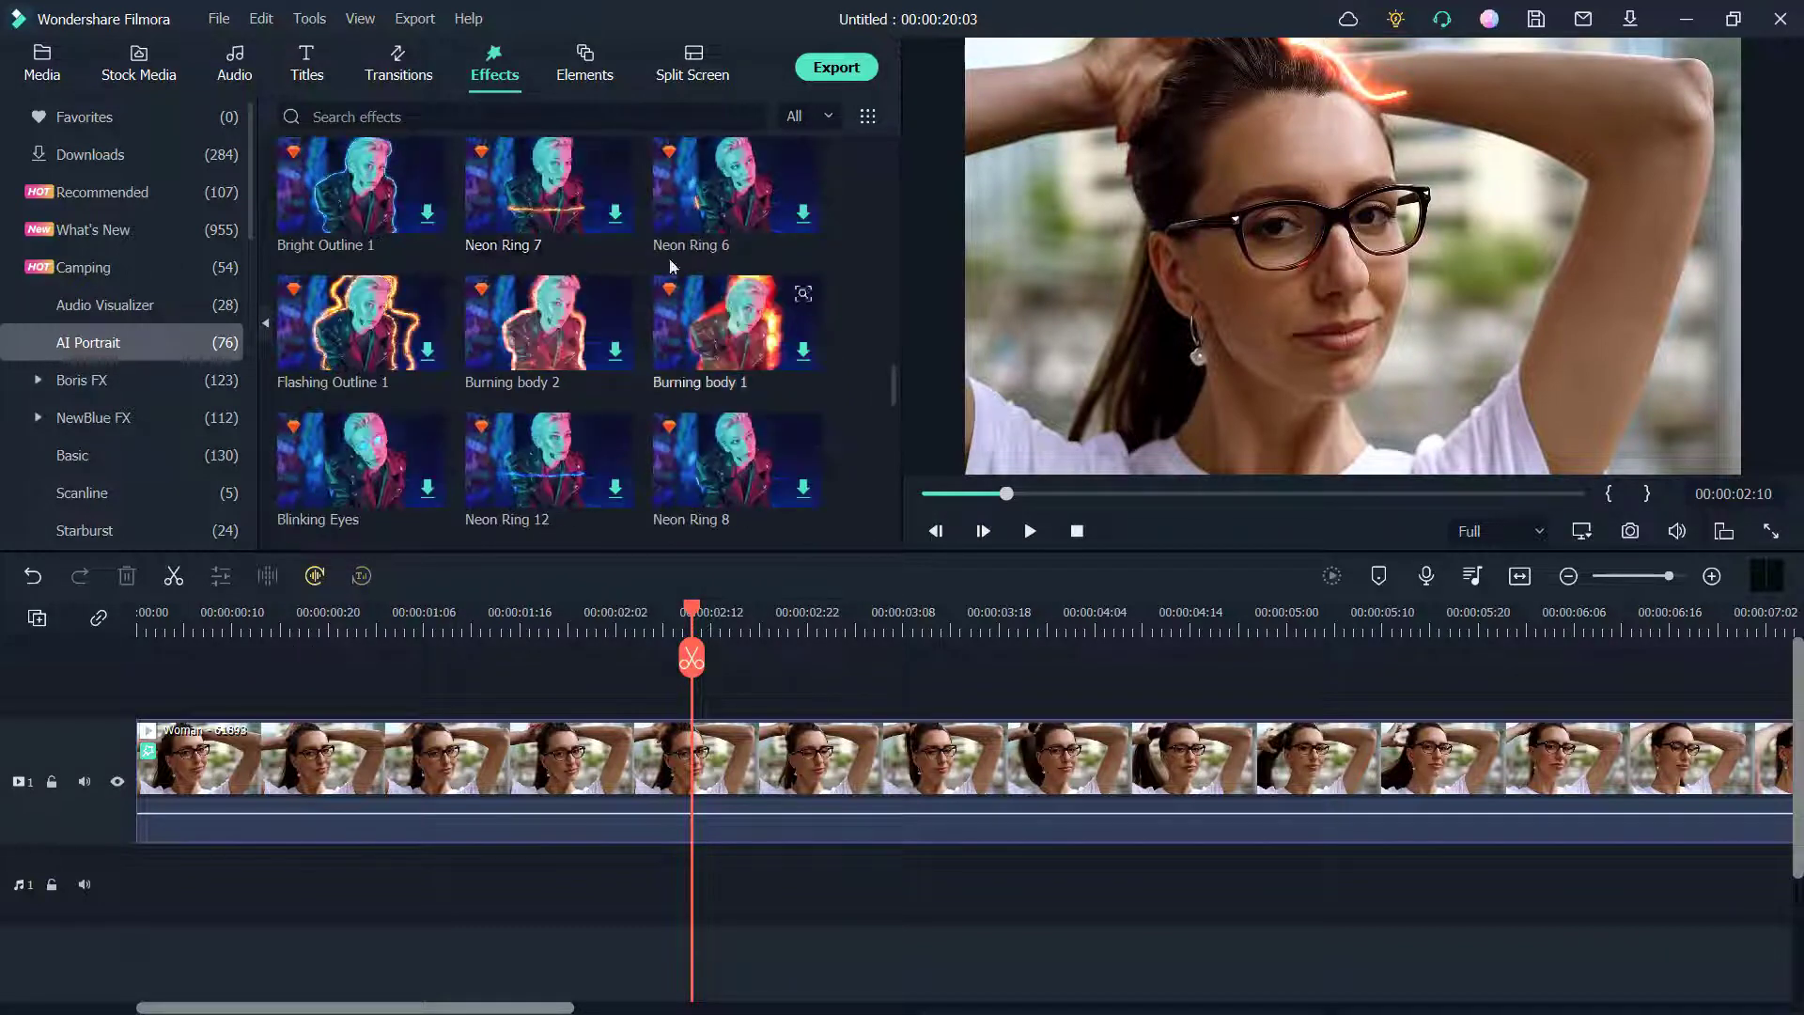
scroll(658, 263, "up", 5)
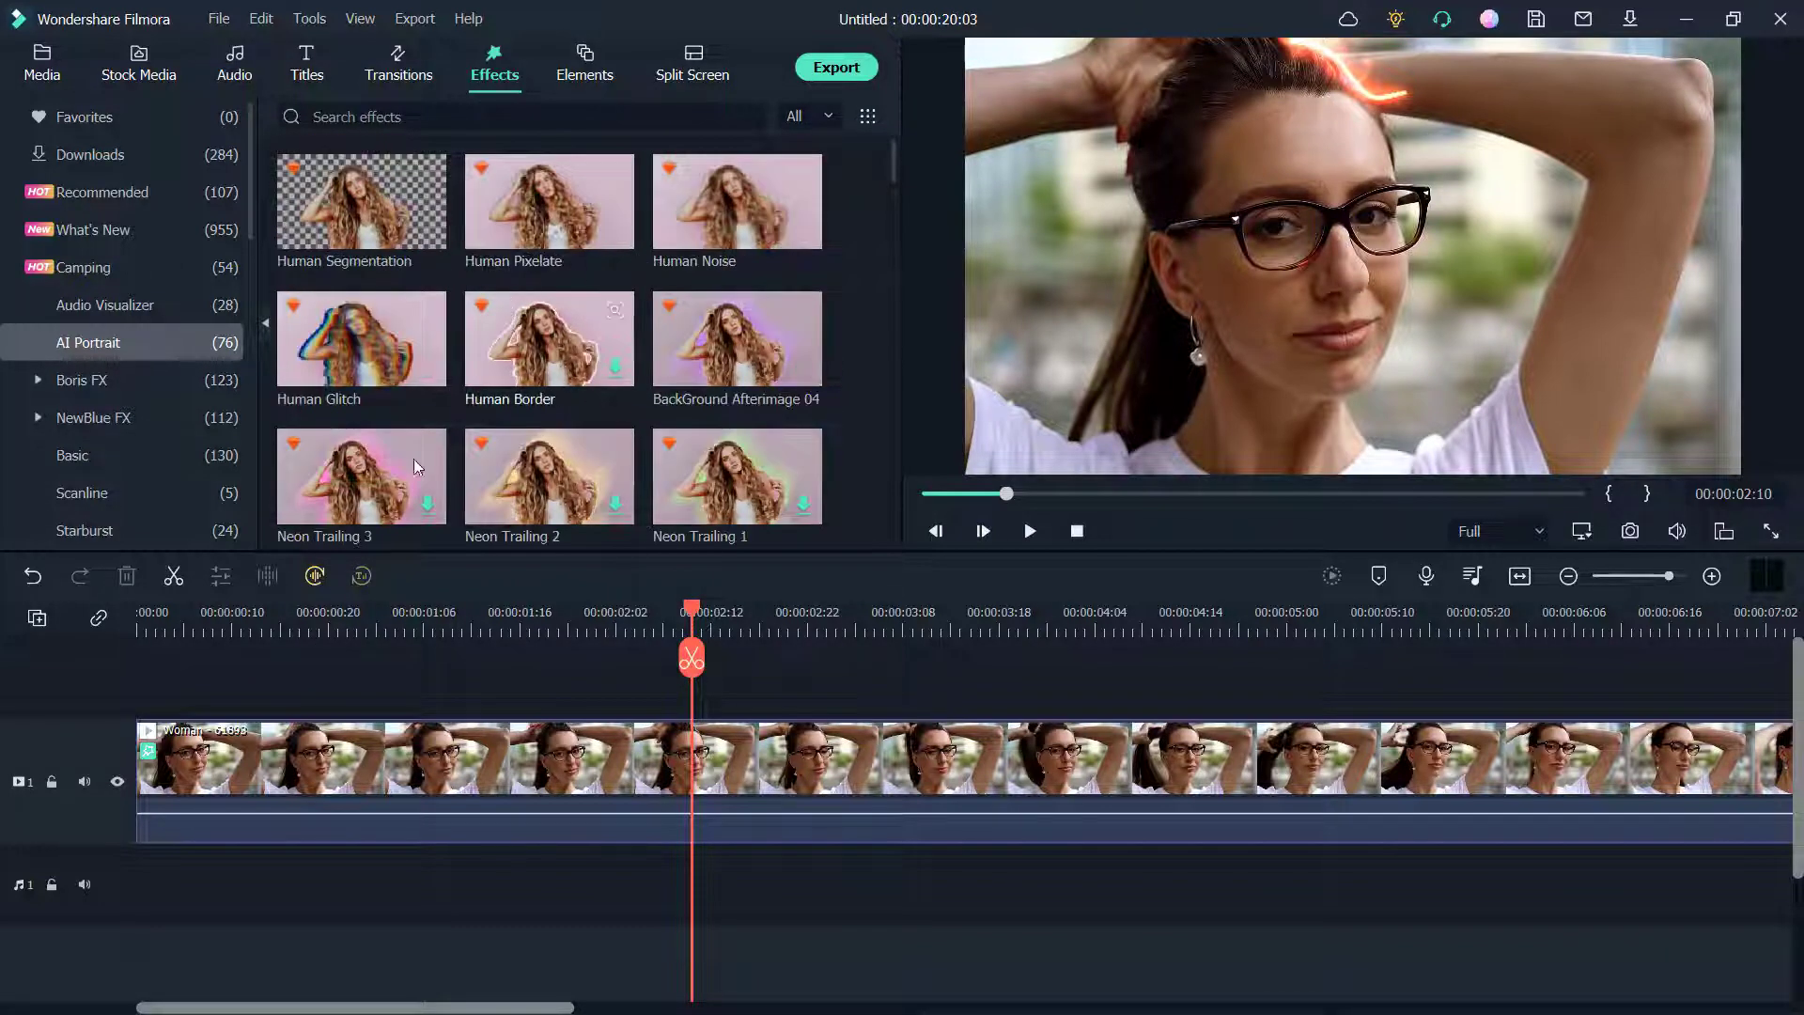
Adjust the woman clip's Neon Flow 10 effect, raising the radius, zoom nodes, alpha start node and duration and lowering the alpha end node
double_click(155, 759)
left_click(102, 105)
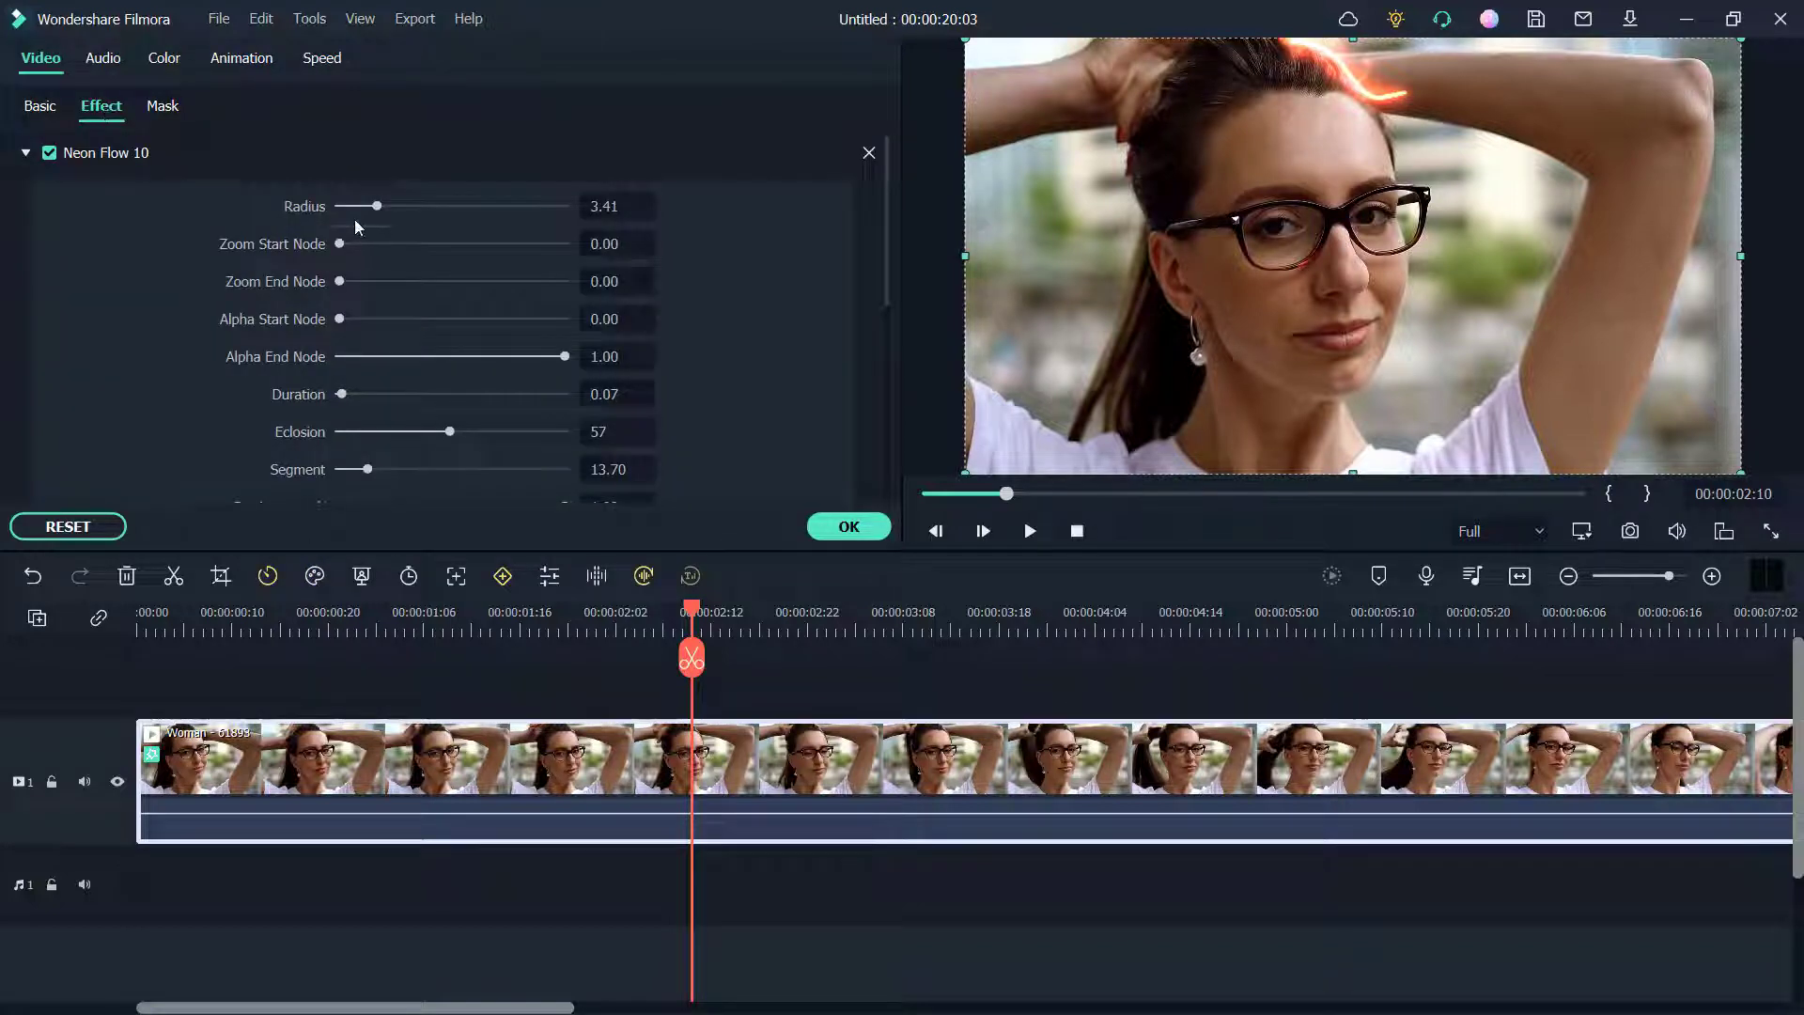
mouse_move(383, 205)
left_mouse_down()
mouse_move(454, 211)
mouse_move(405, 207)
left_mouse_up()
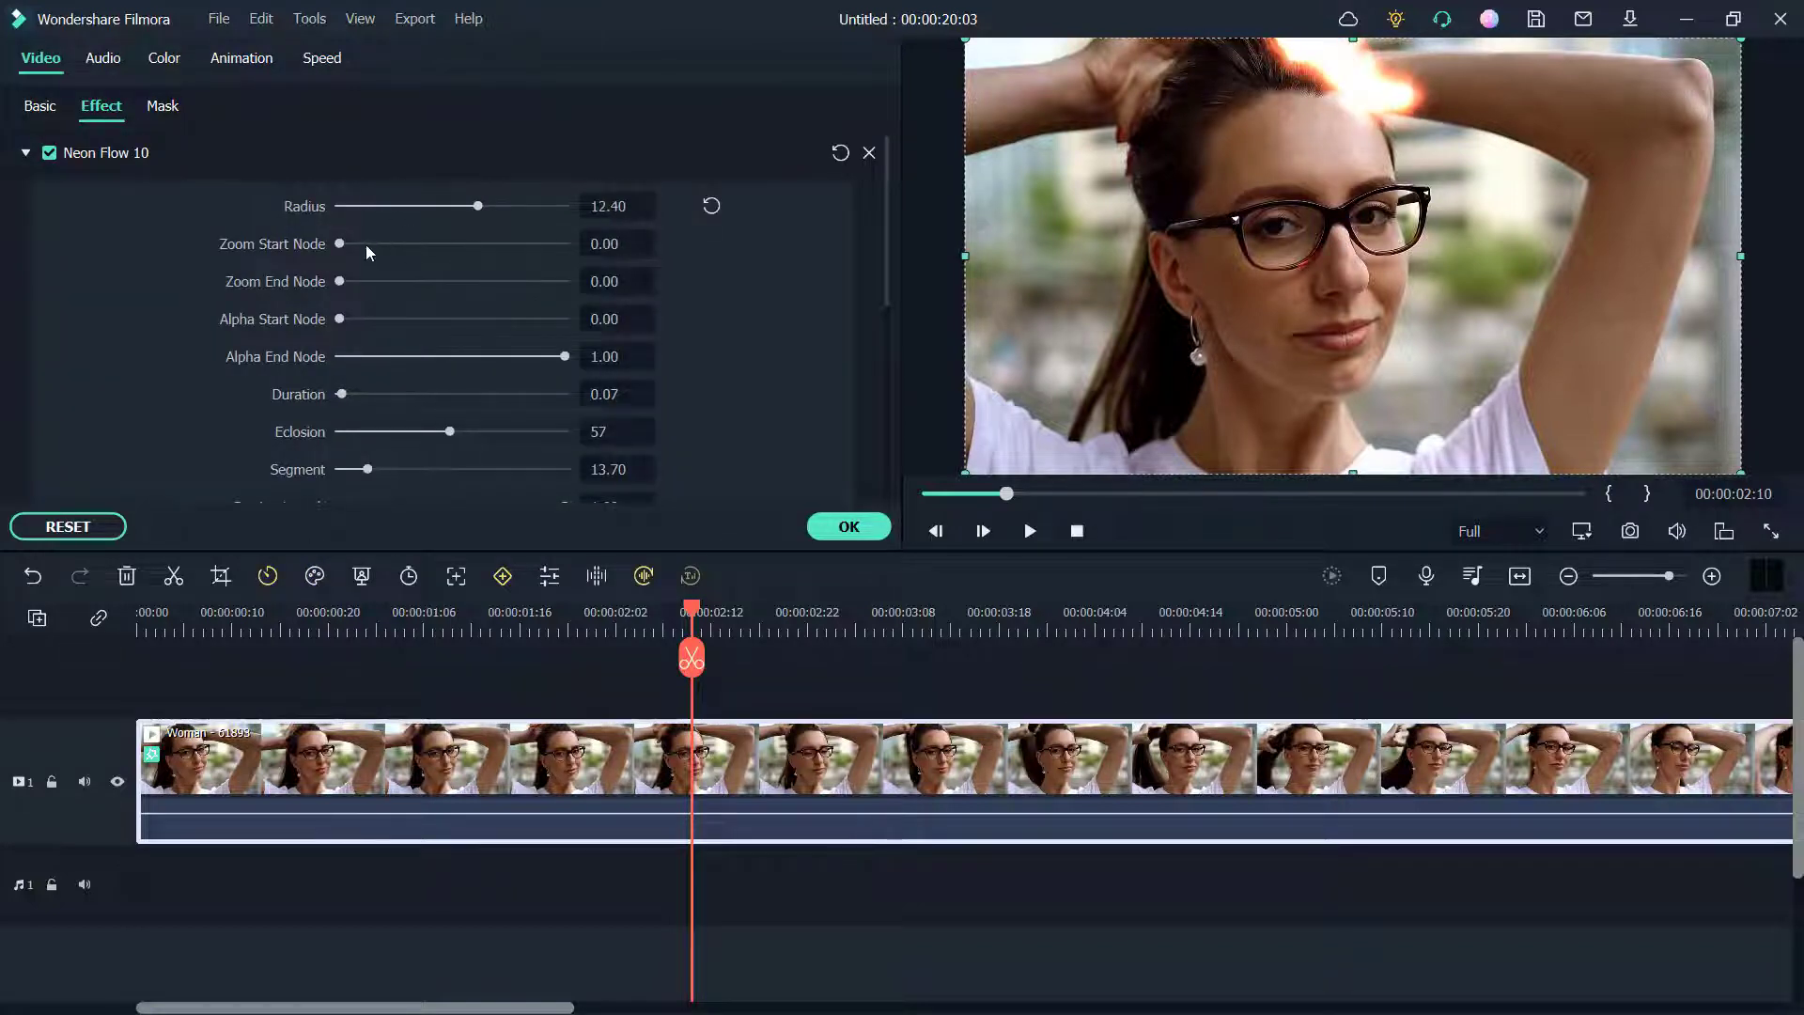
left_click_drag(365, 244, 522, 283)
mouse_move(339, 319)
left_mouse_down()
mouse_move(474, 321)
mouse_move(363, 320)
left_mouse_up()
left_click_drag(564, 356, 442, 357)
left_click_drag(341, 393, 433, 395)
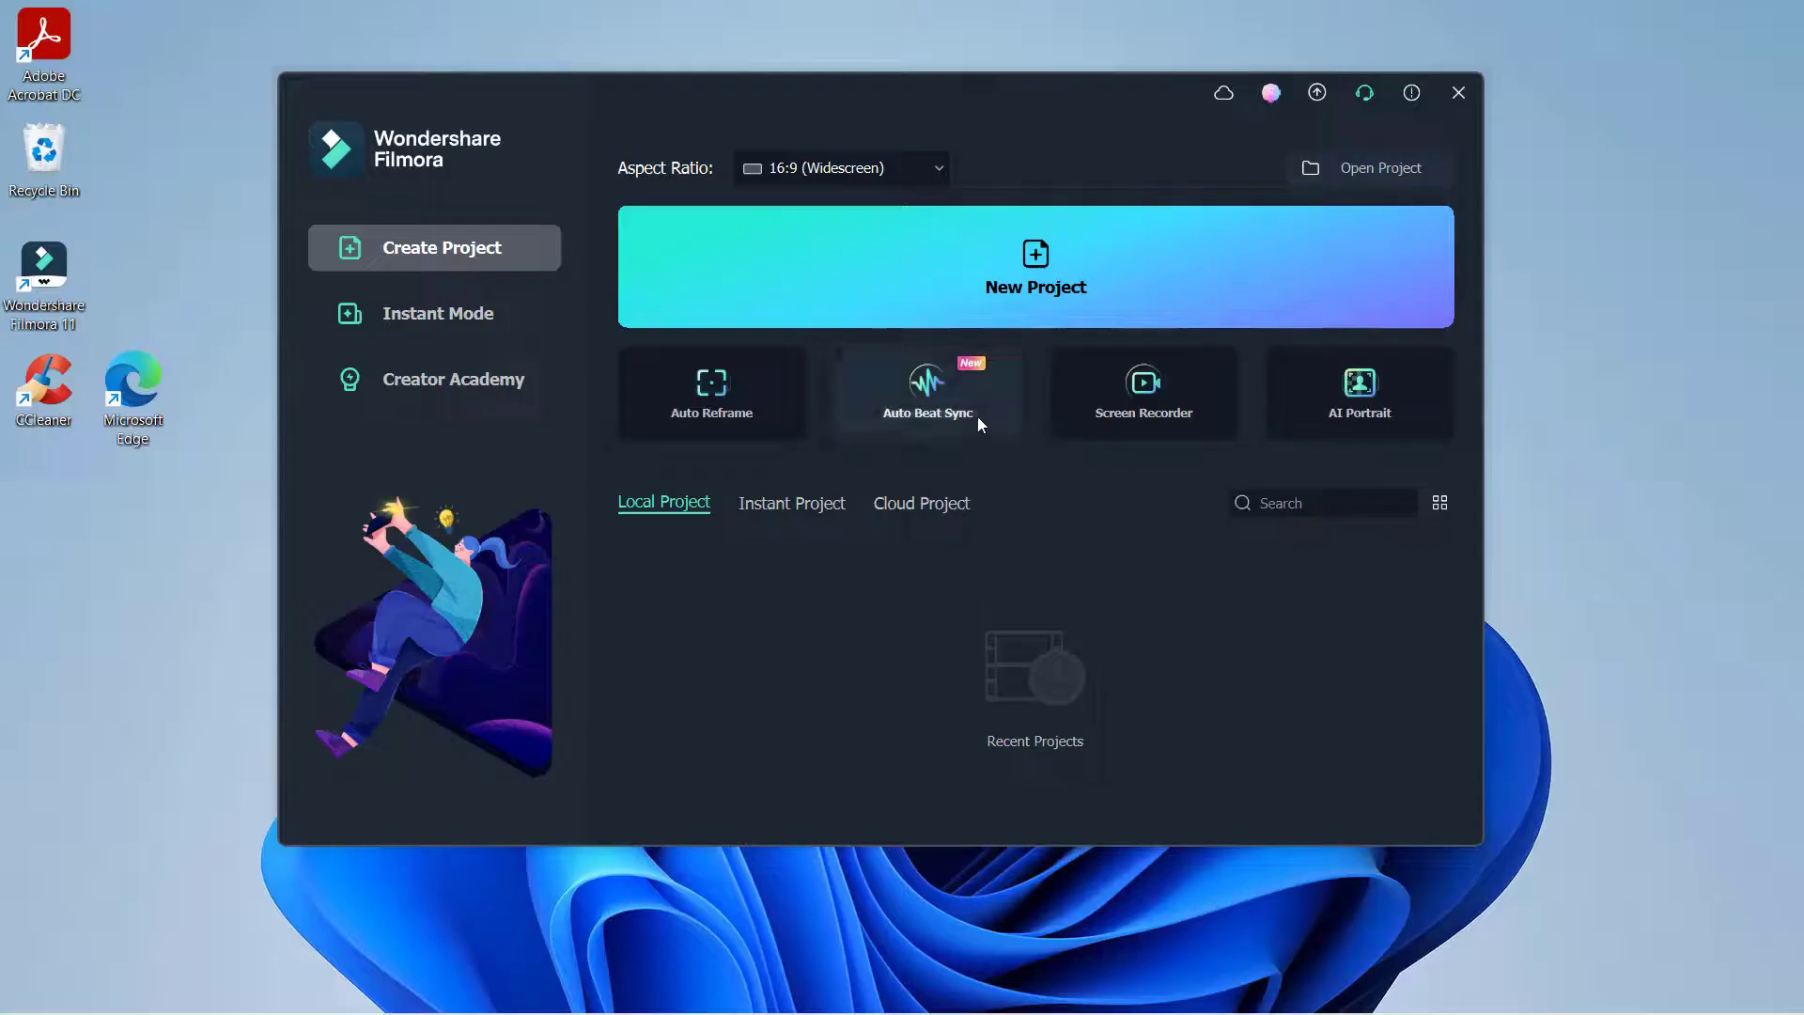
Start Auto Beat Sync from the start window and import all media files from the random_samples folder
left_click(922, 383)
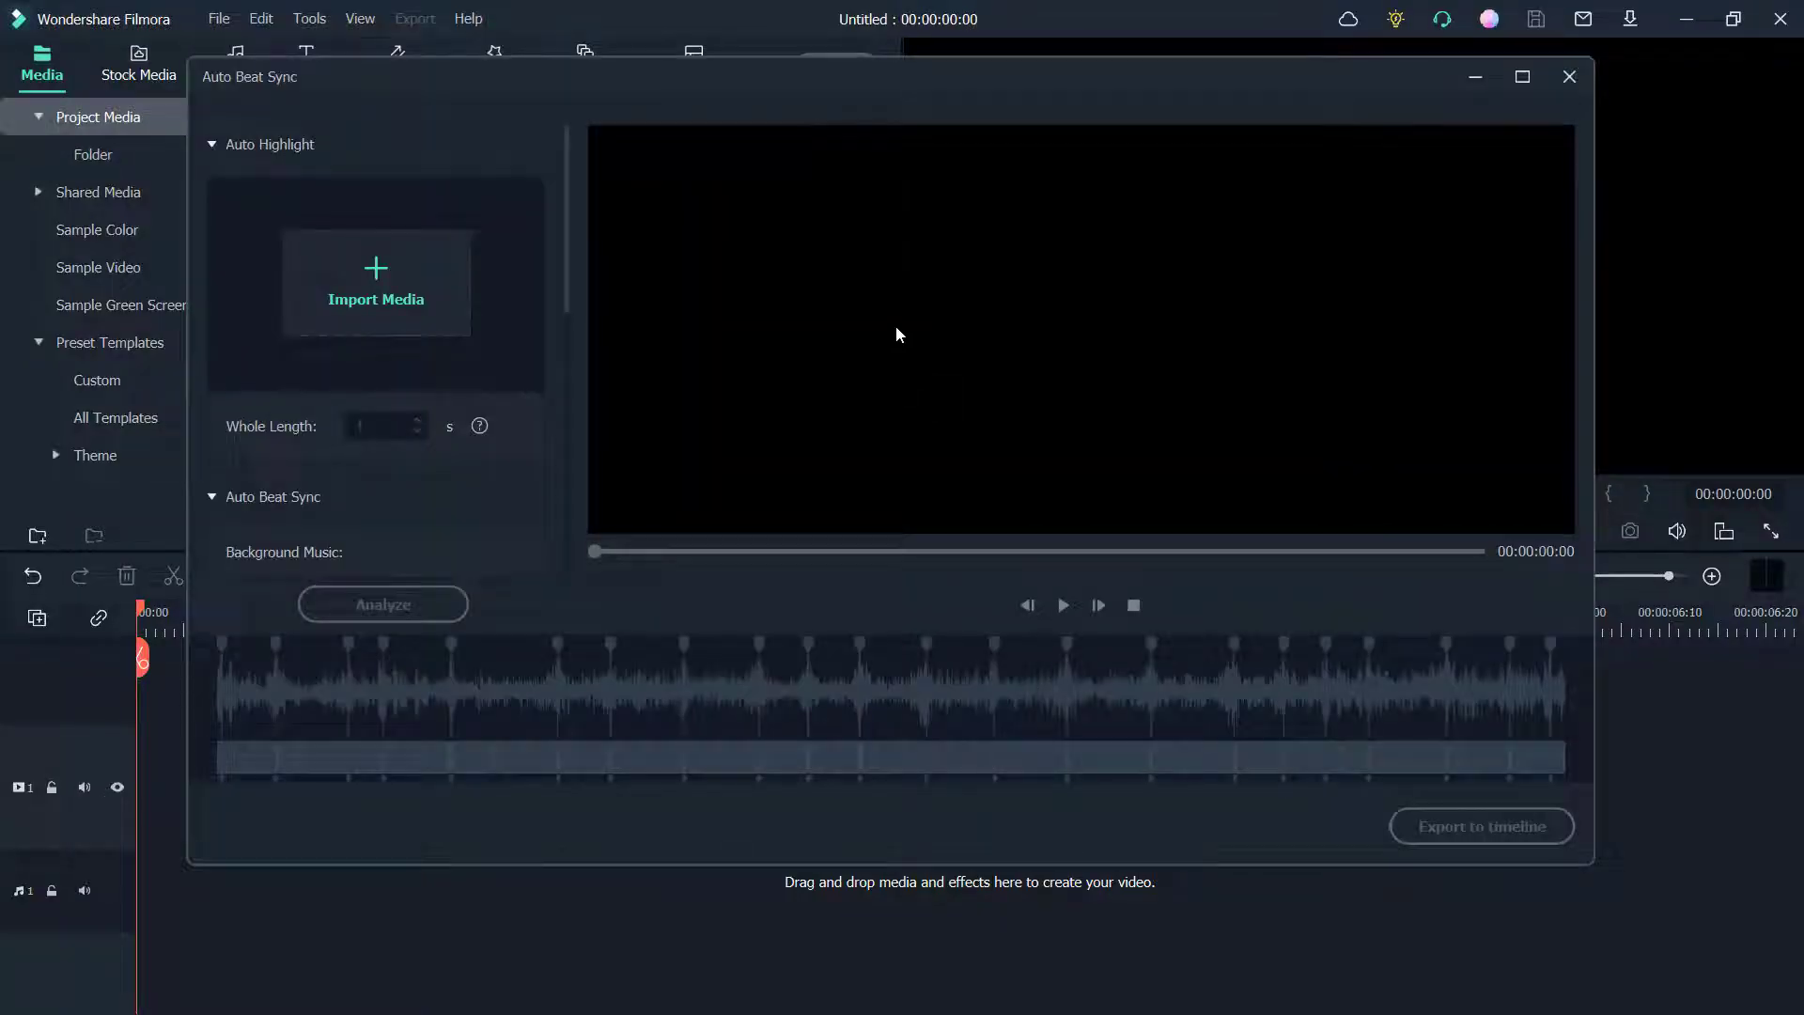
scroll(398, 462, "down", 8)
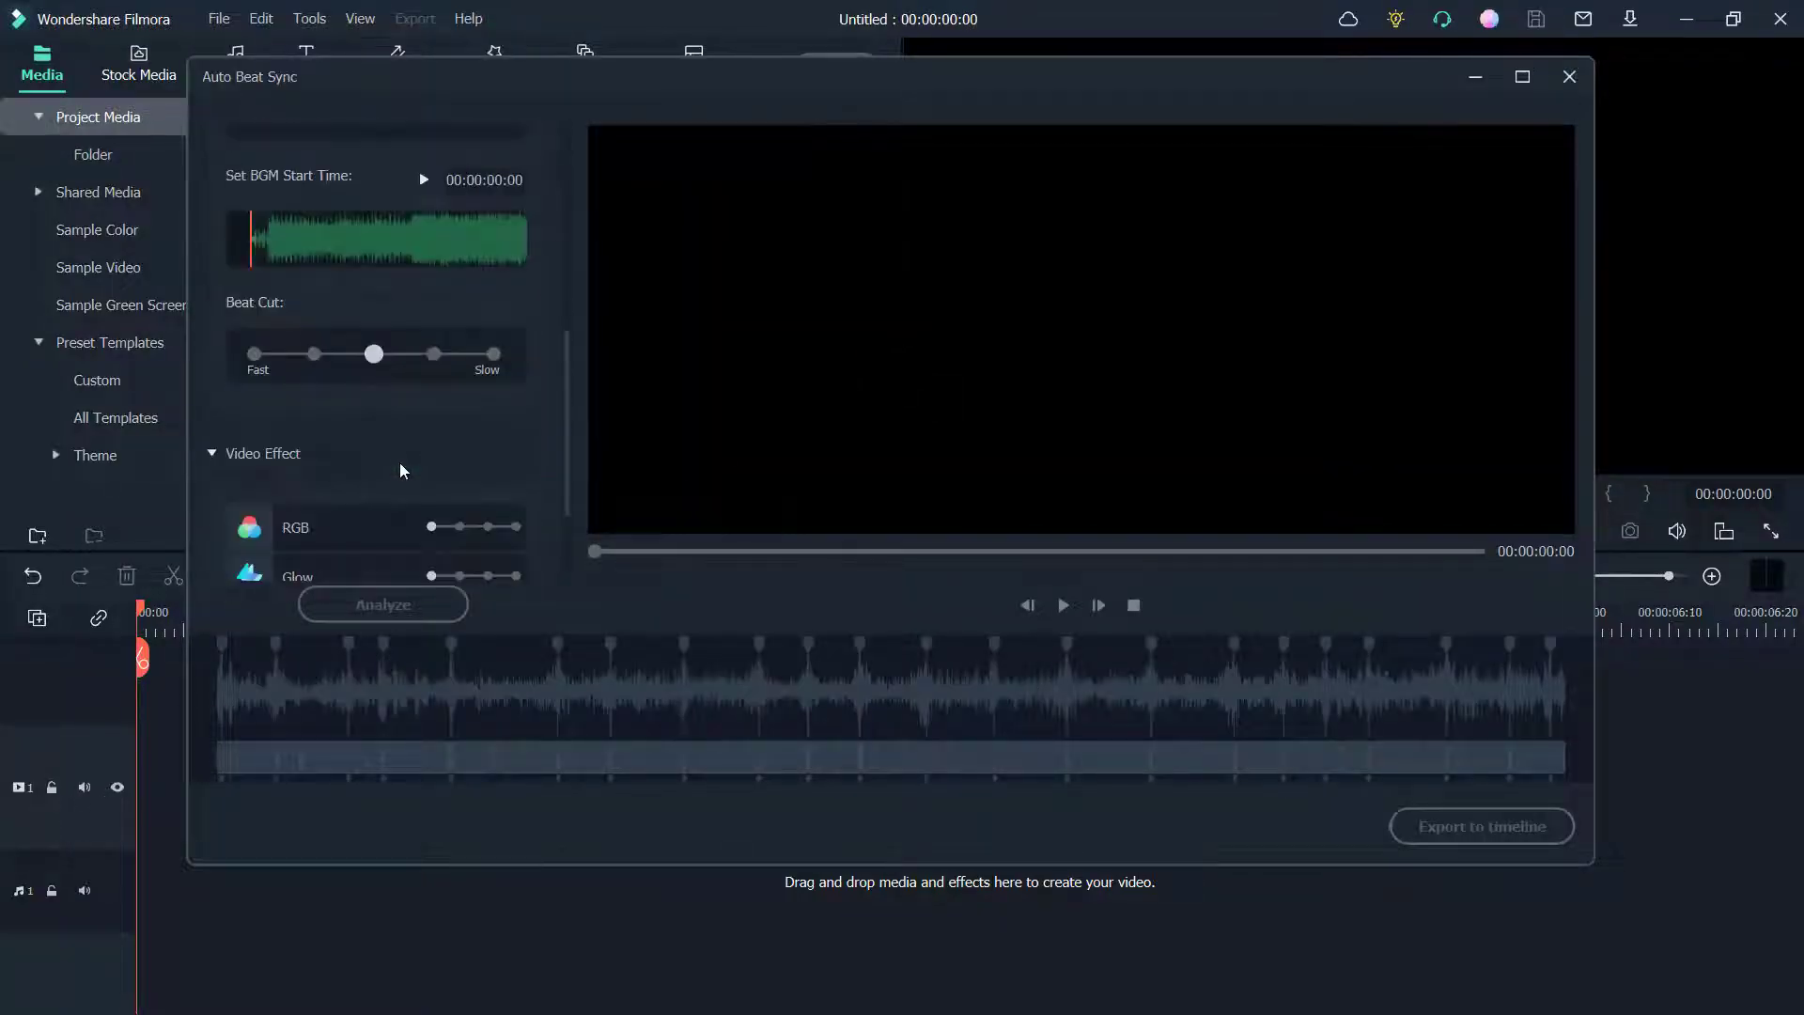
scroll(398, 468, "up", 8)
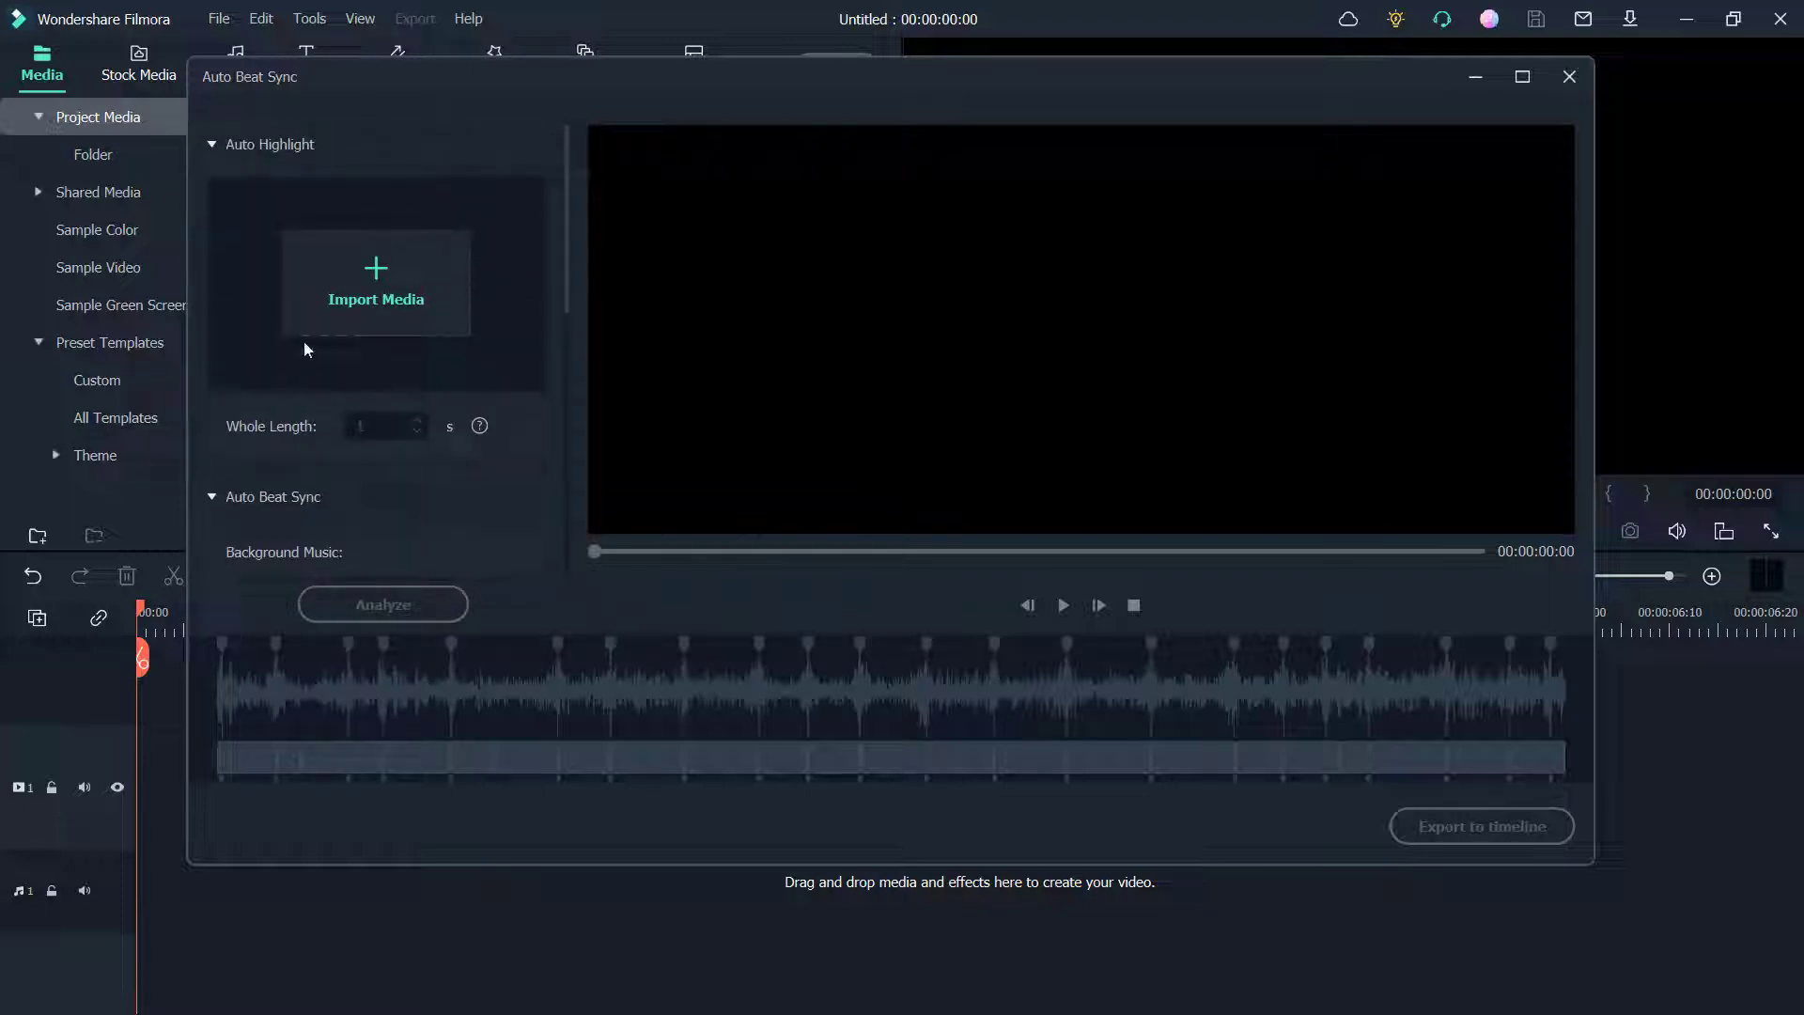
left_click(370, 297)
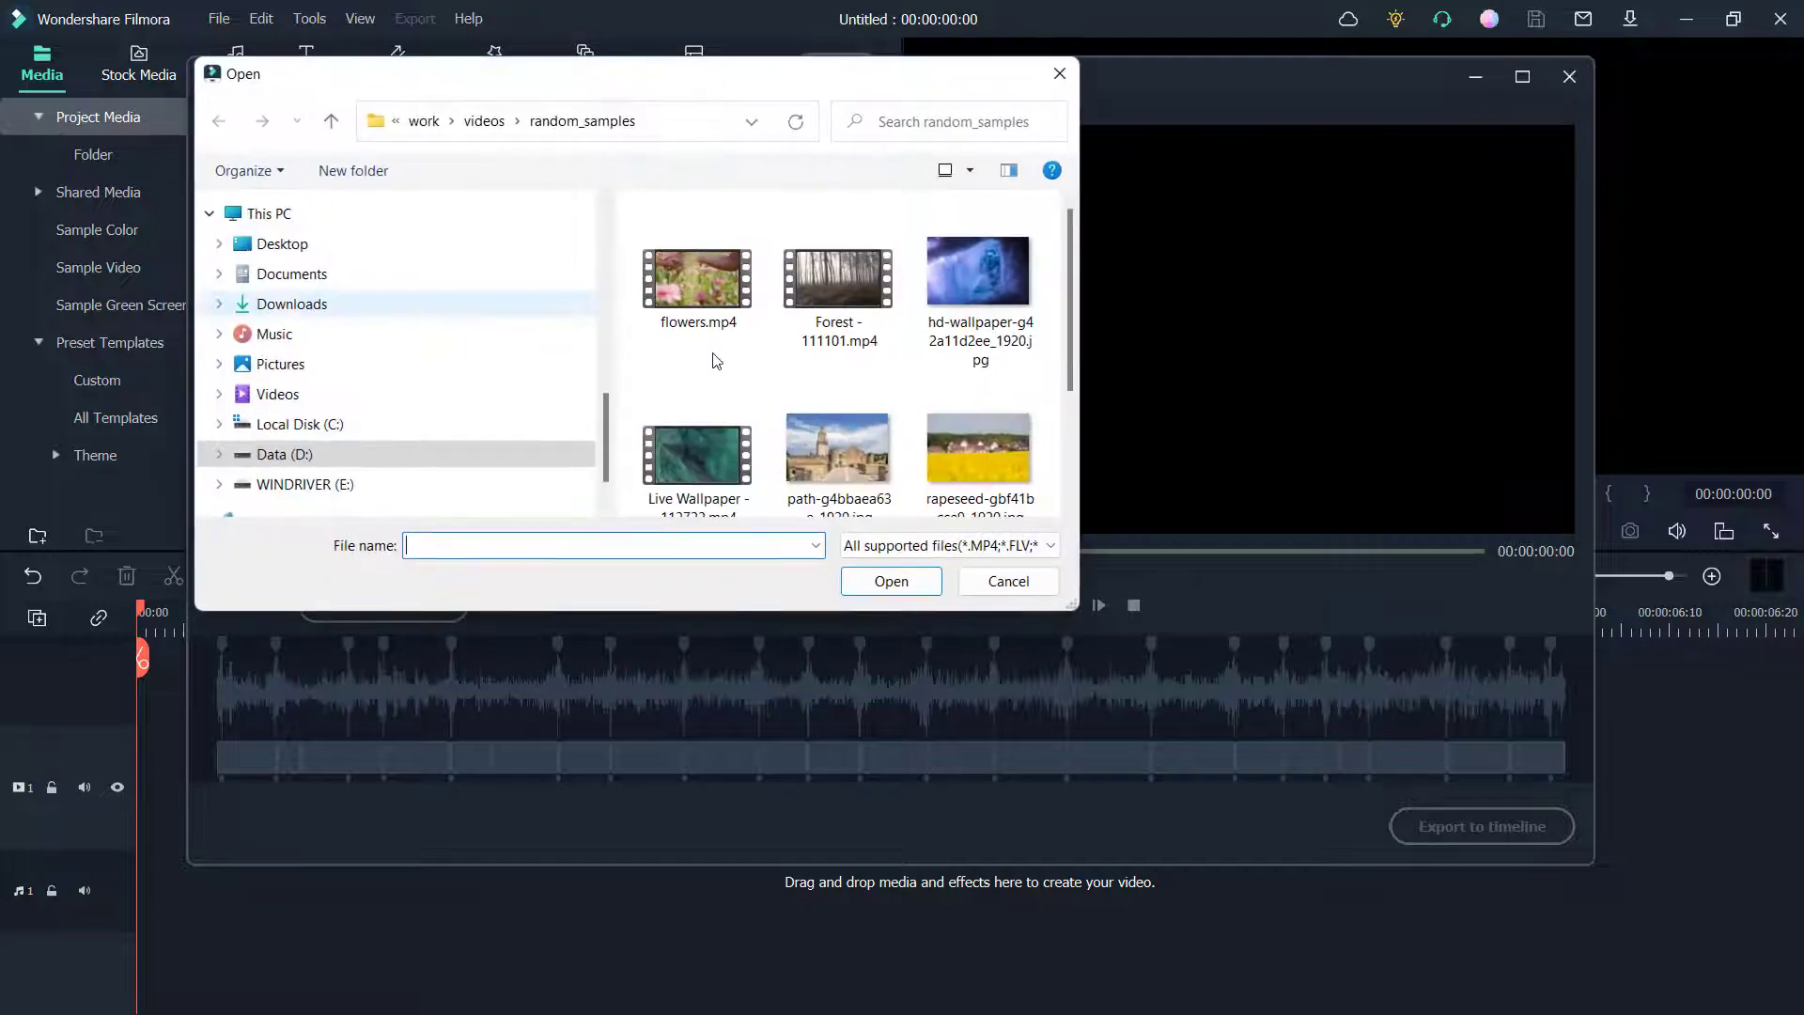
left_click(857, 402)
key("ctrl+a")
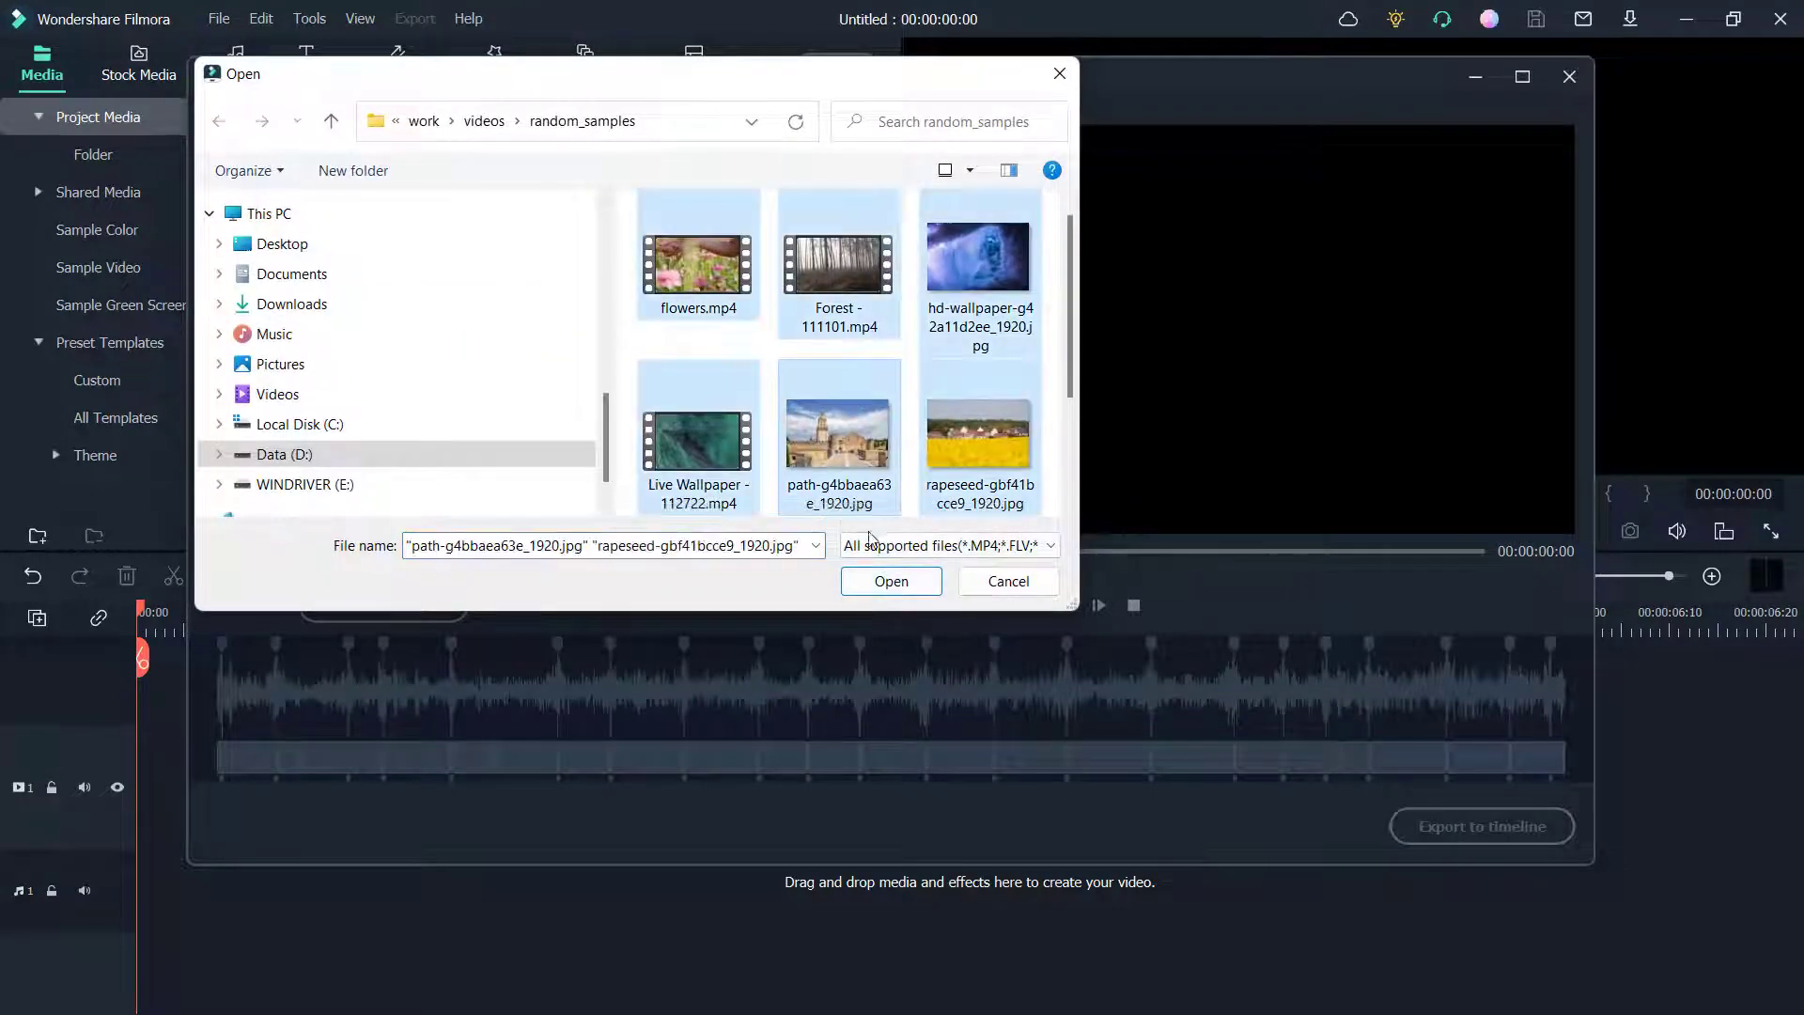
left_click(860, 579)
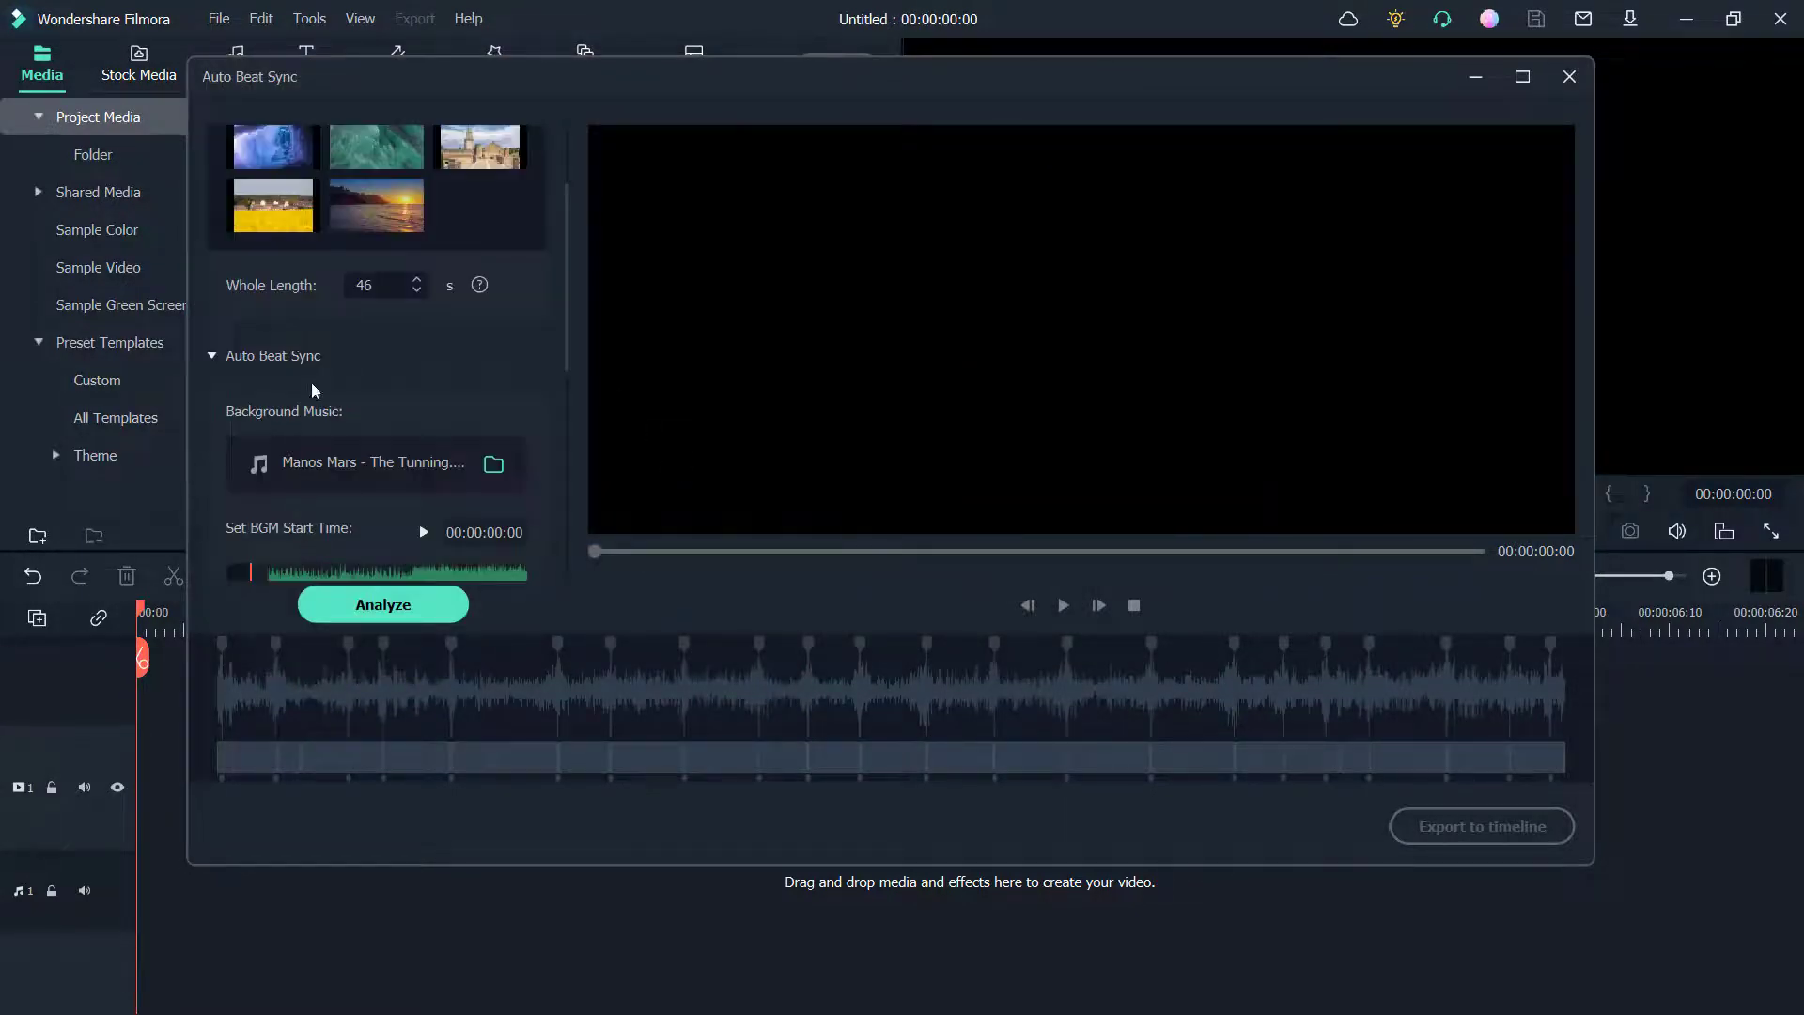
Set the beat cut one notch from Fast, RGB and Blur to the second level, Glow and Video Wall to the third, and analyze the media
scroll(377, 420, "down", 1)
scroll(399, 467, "down", 2)
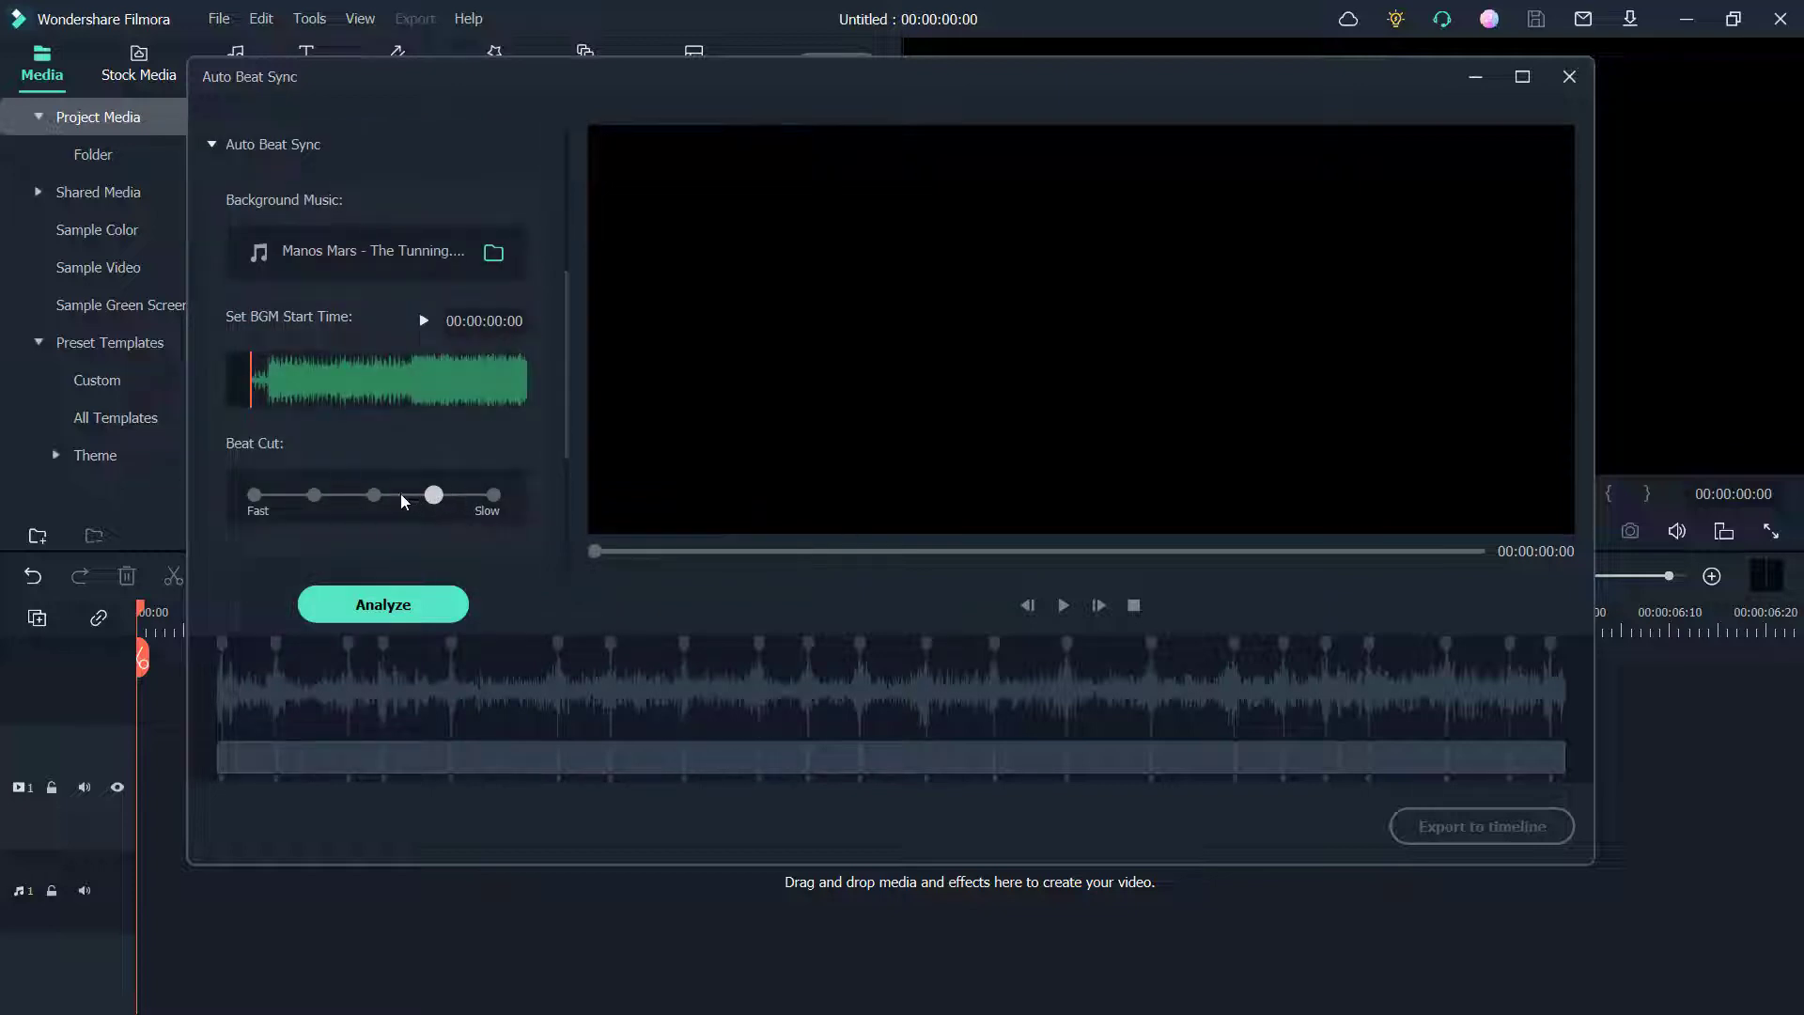
scroll(342, 498, "down", 4)
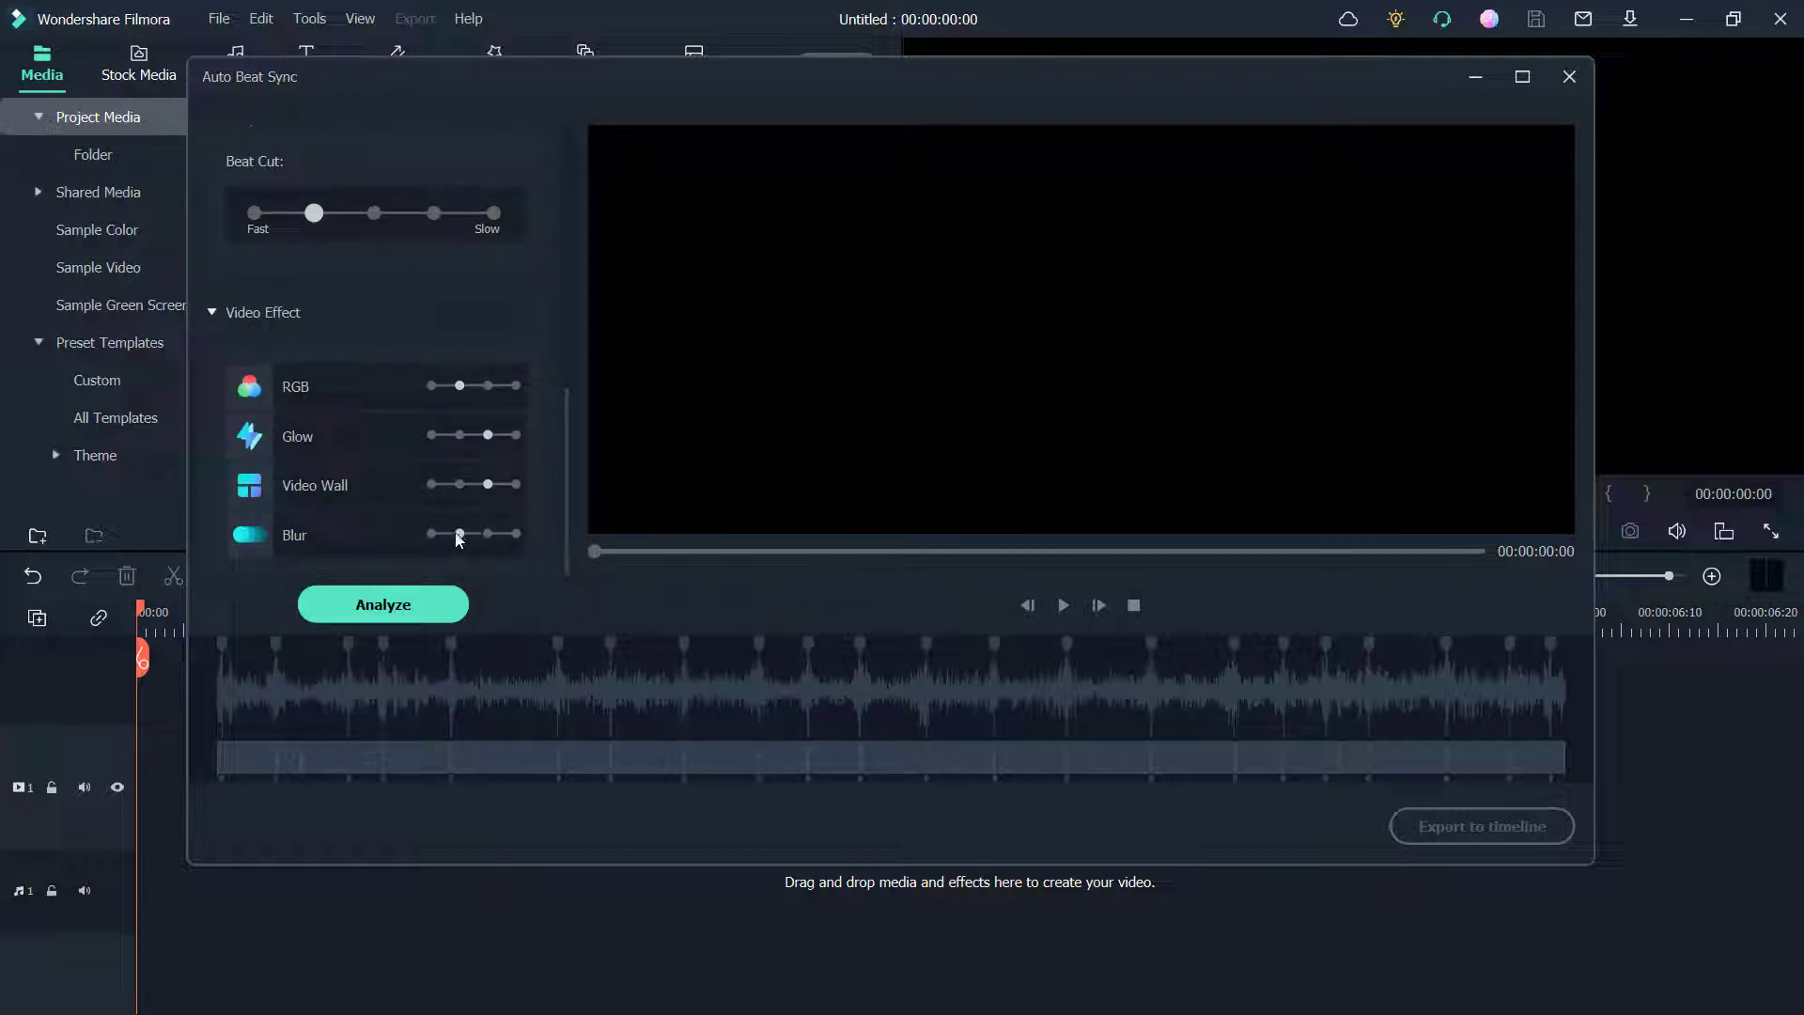
left_click(404, 609)
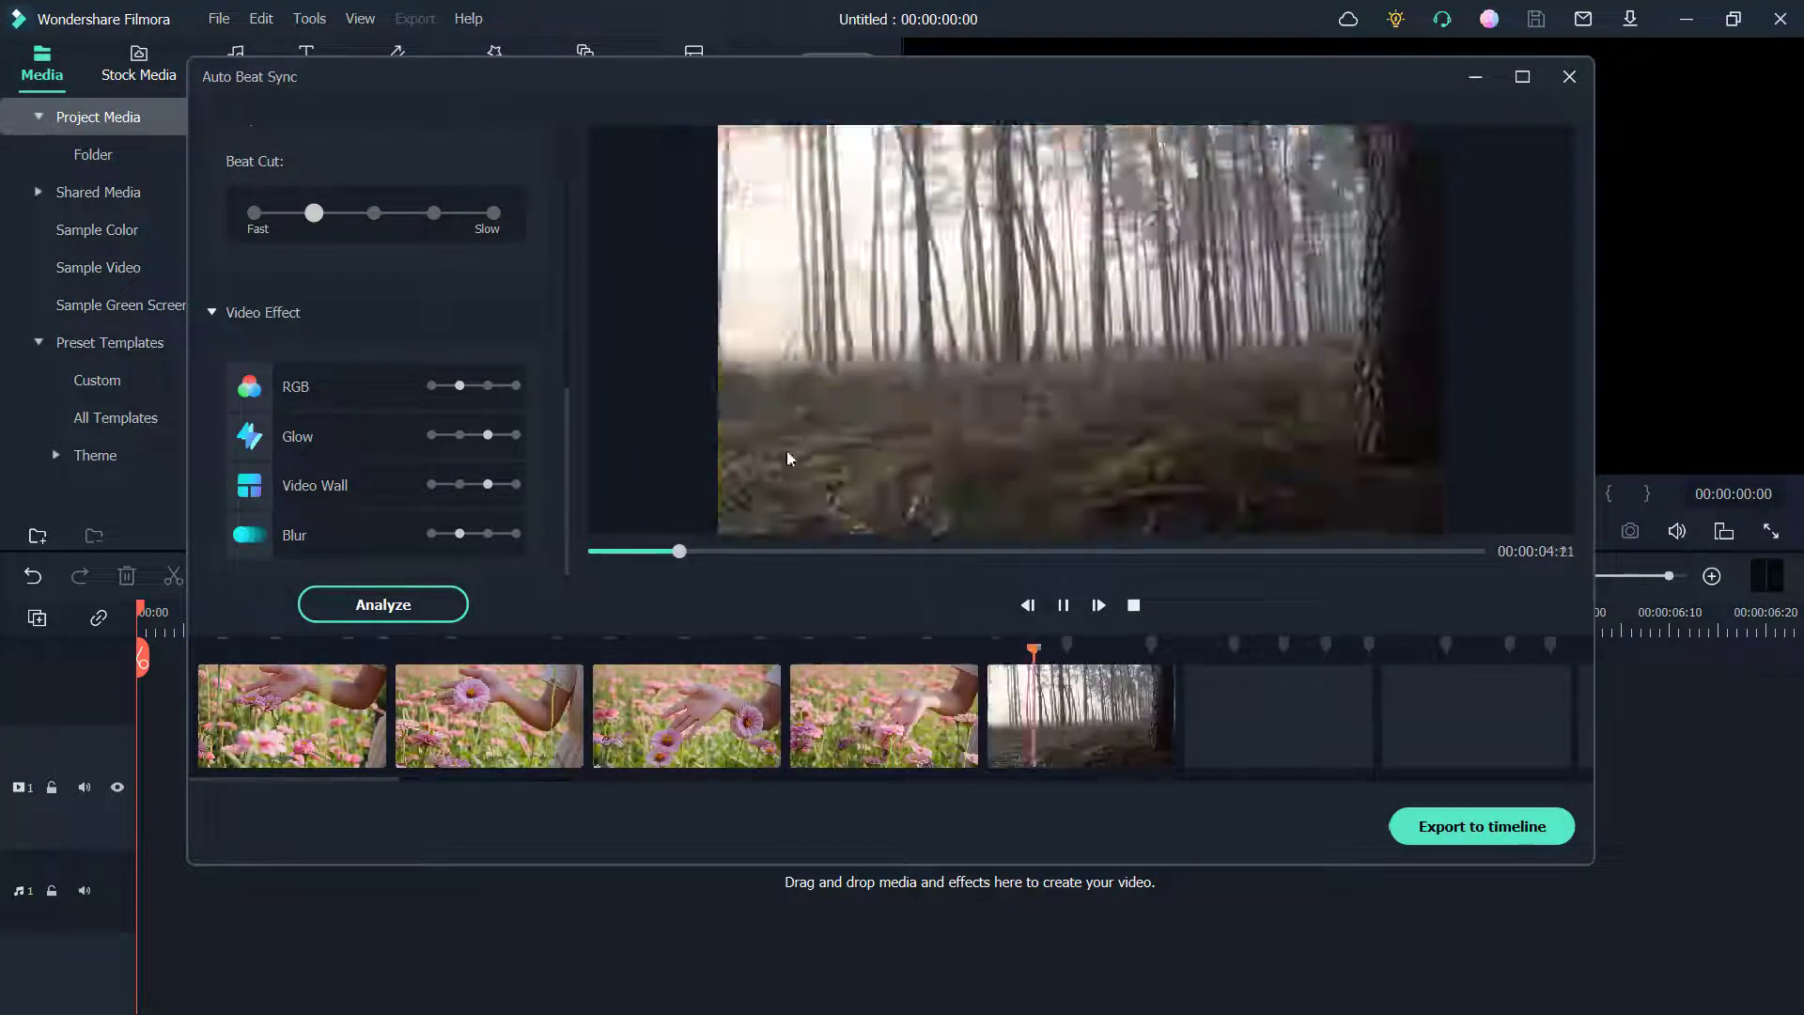
Preview the beat-synced video and raise the Video Wall and Glow effects to their highest level
left_click(1062, 605)
left_click(516, 484)
left_click(516, 434)
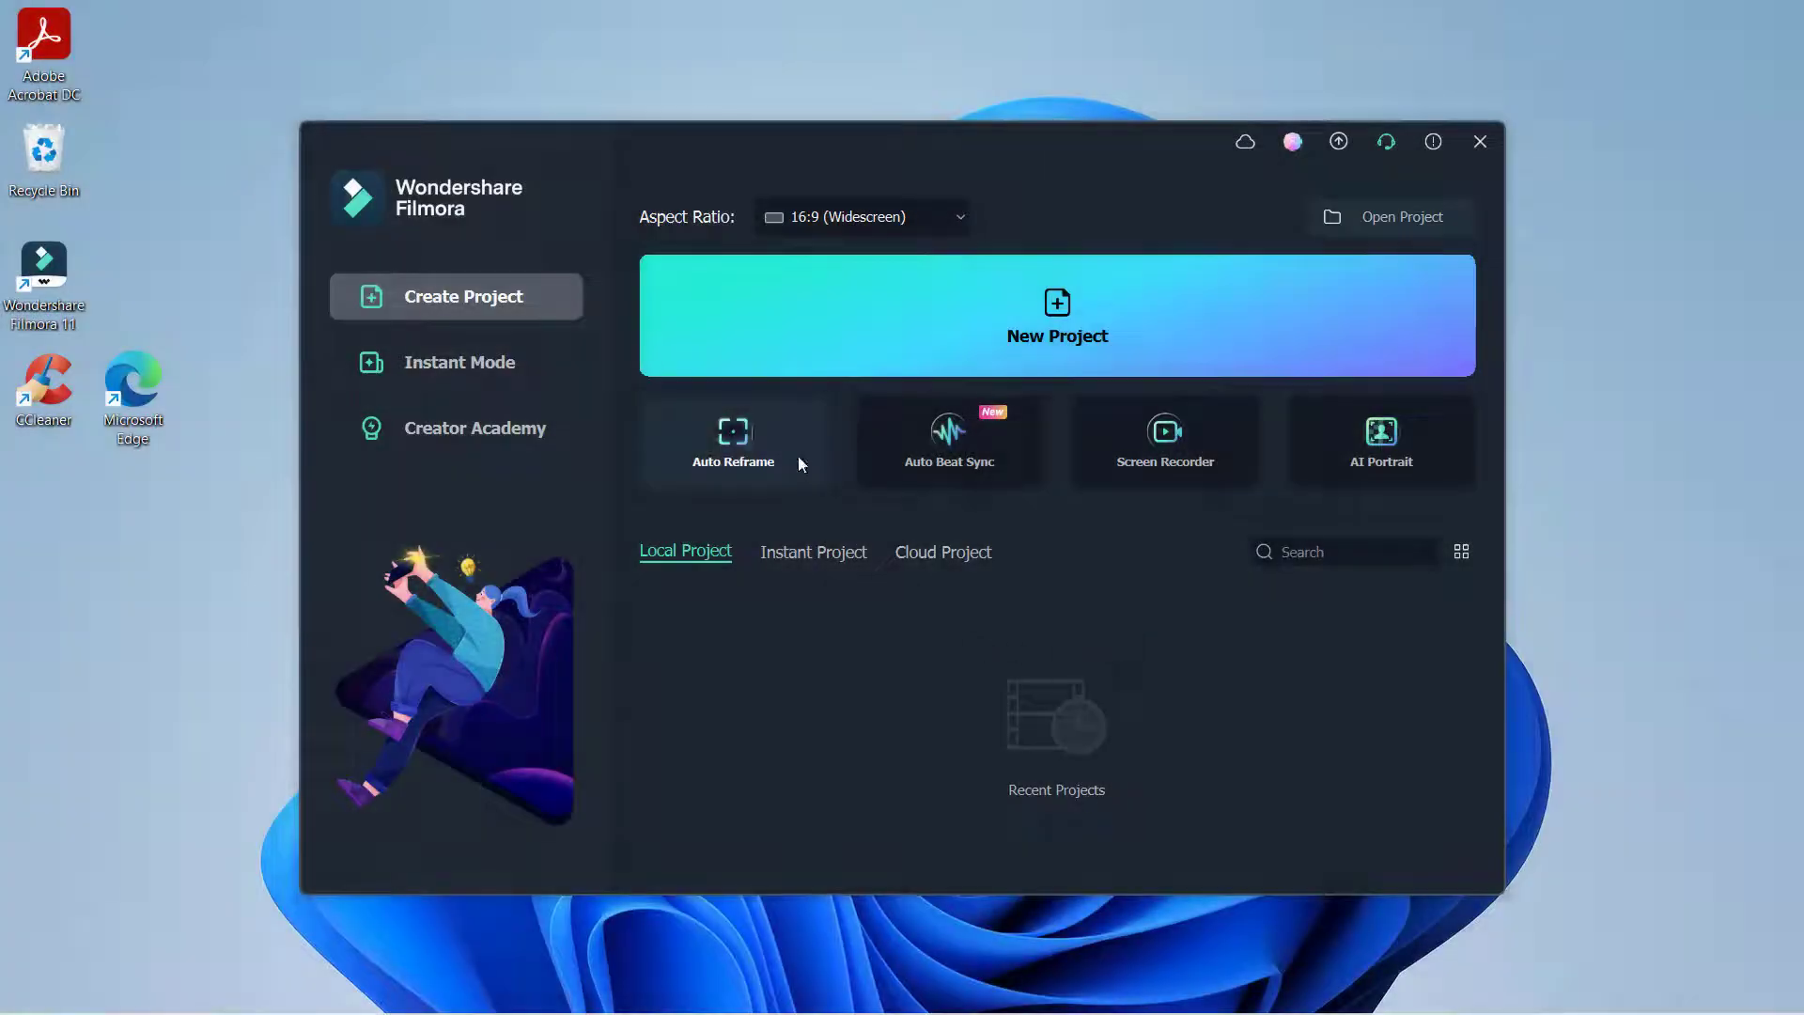
Start Auto Reframe from the start window and import the Forest - 111101.mp4 video
left_click(737, 432)
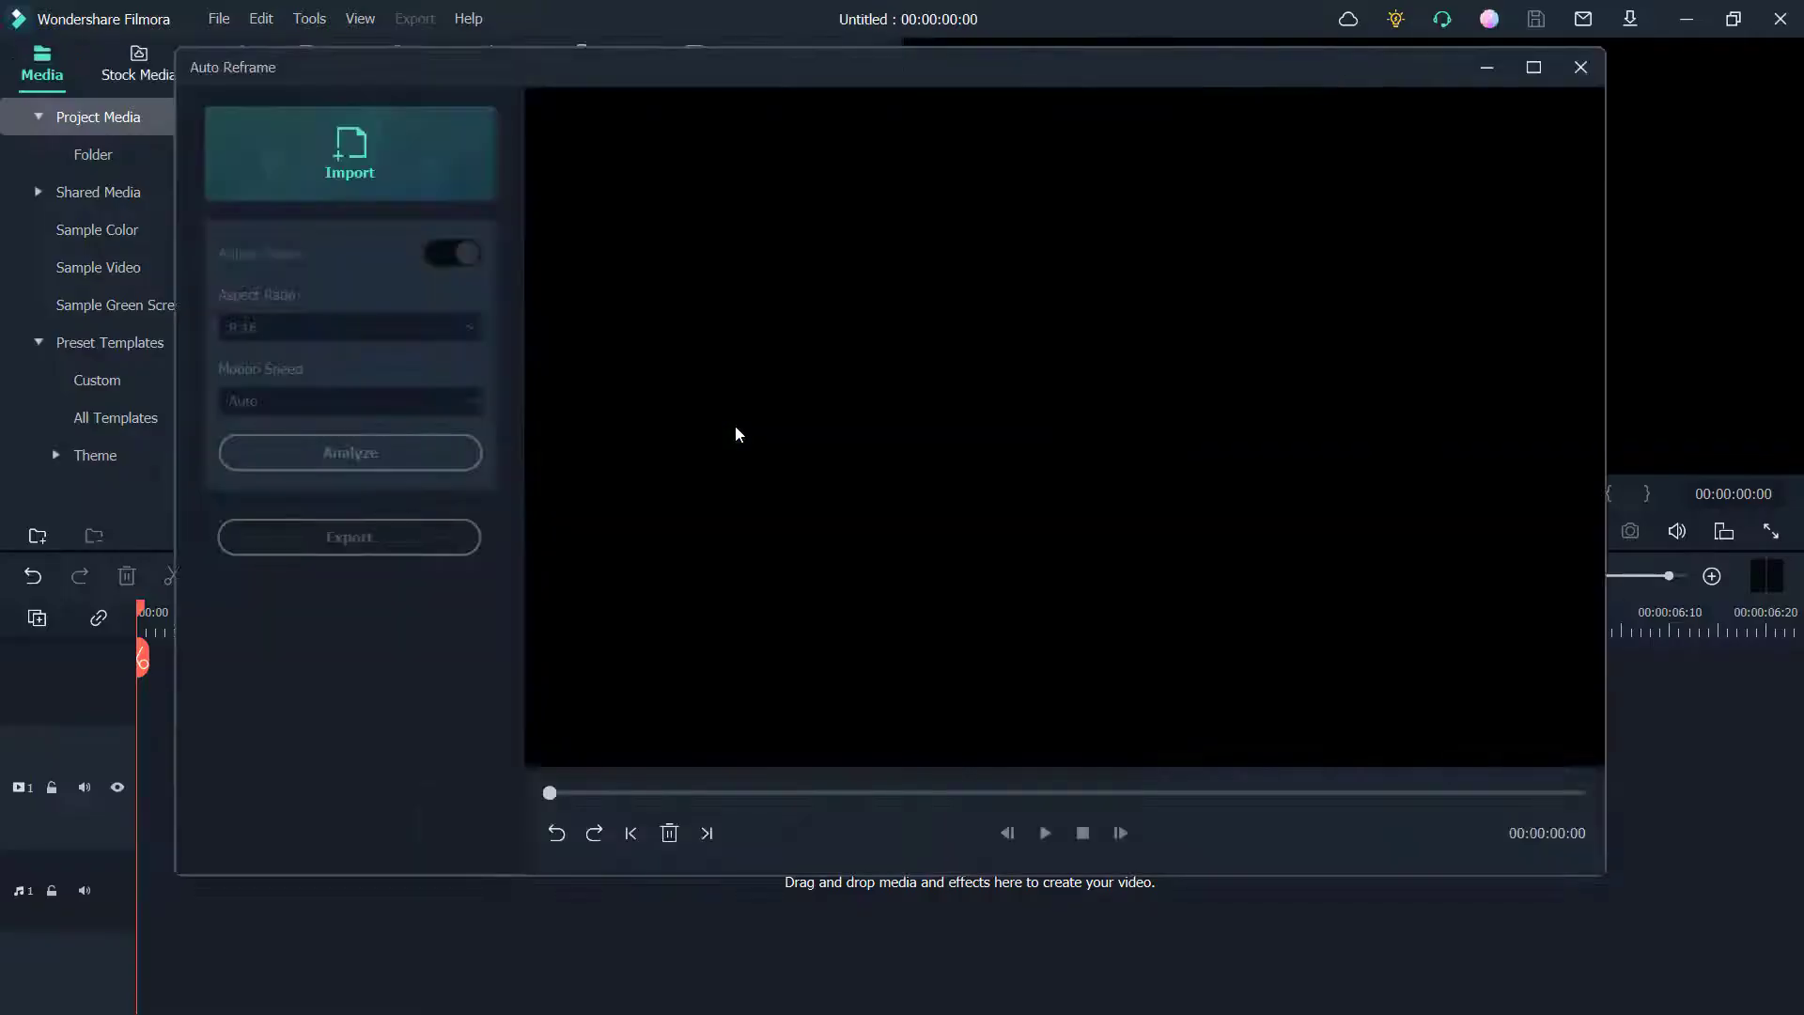
left_click(350, 155)
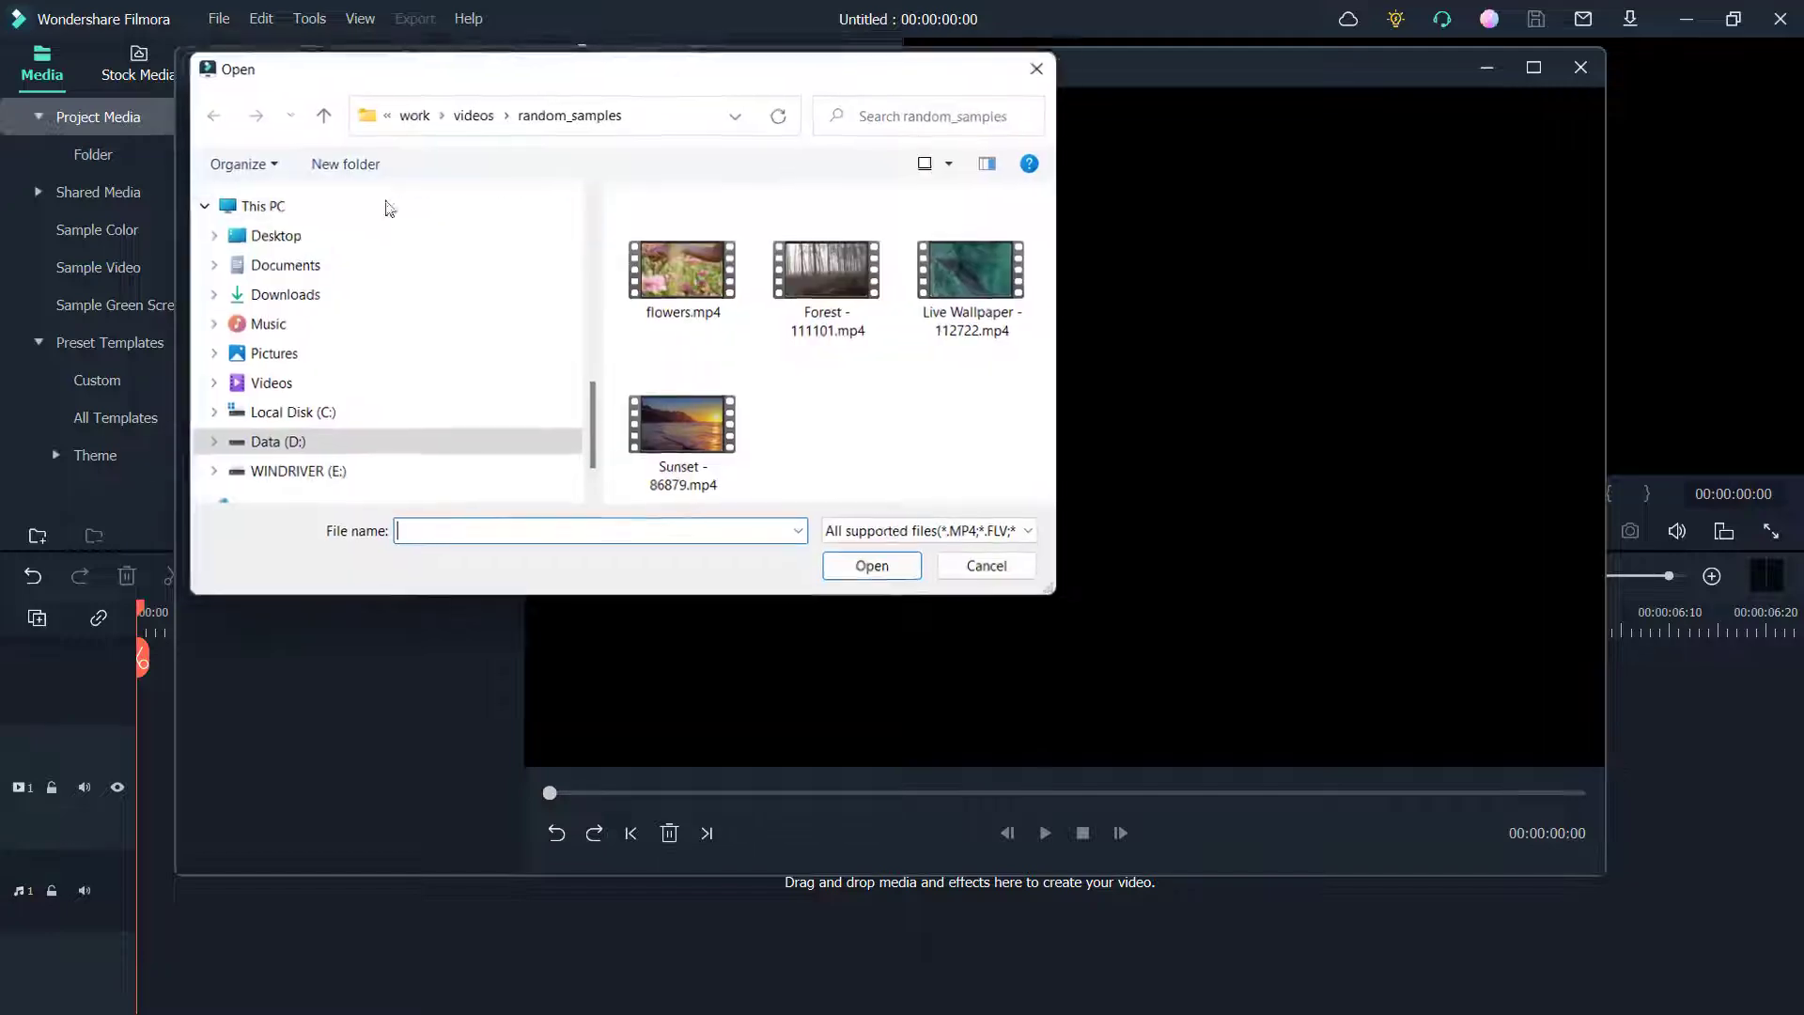
double_click(779, 299)
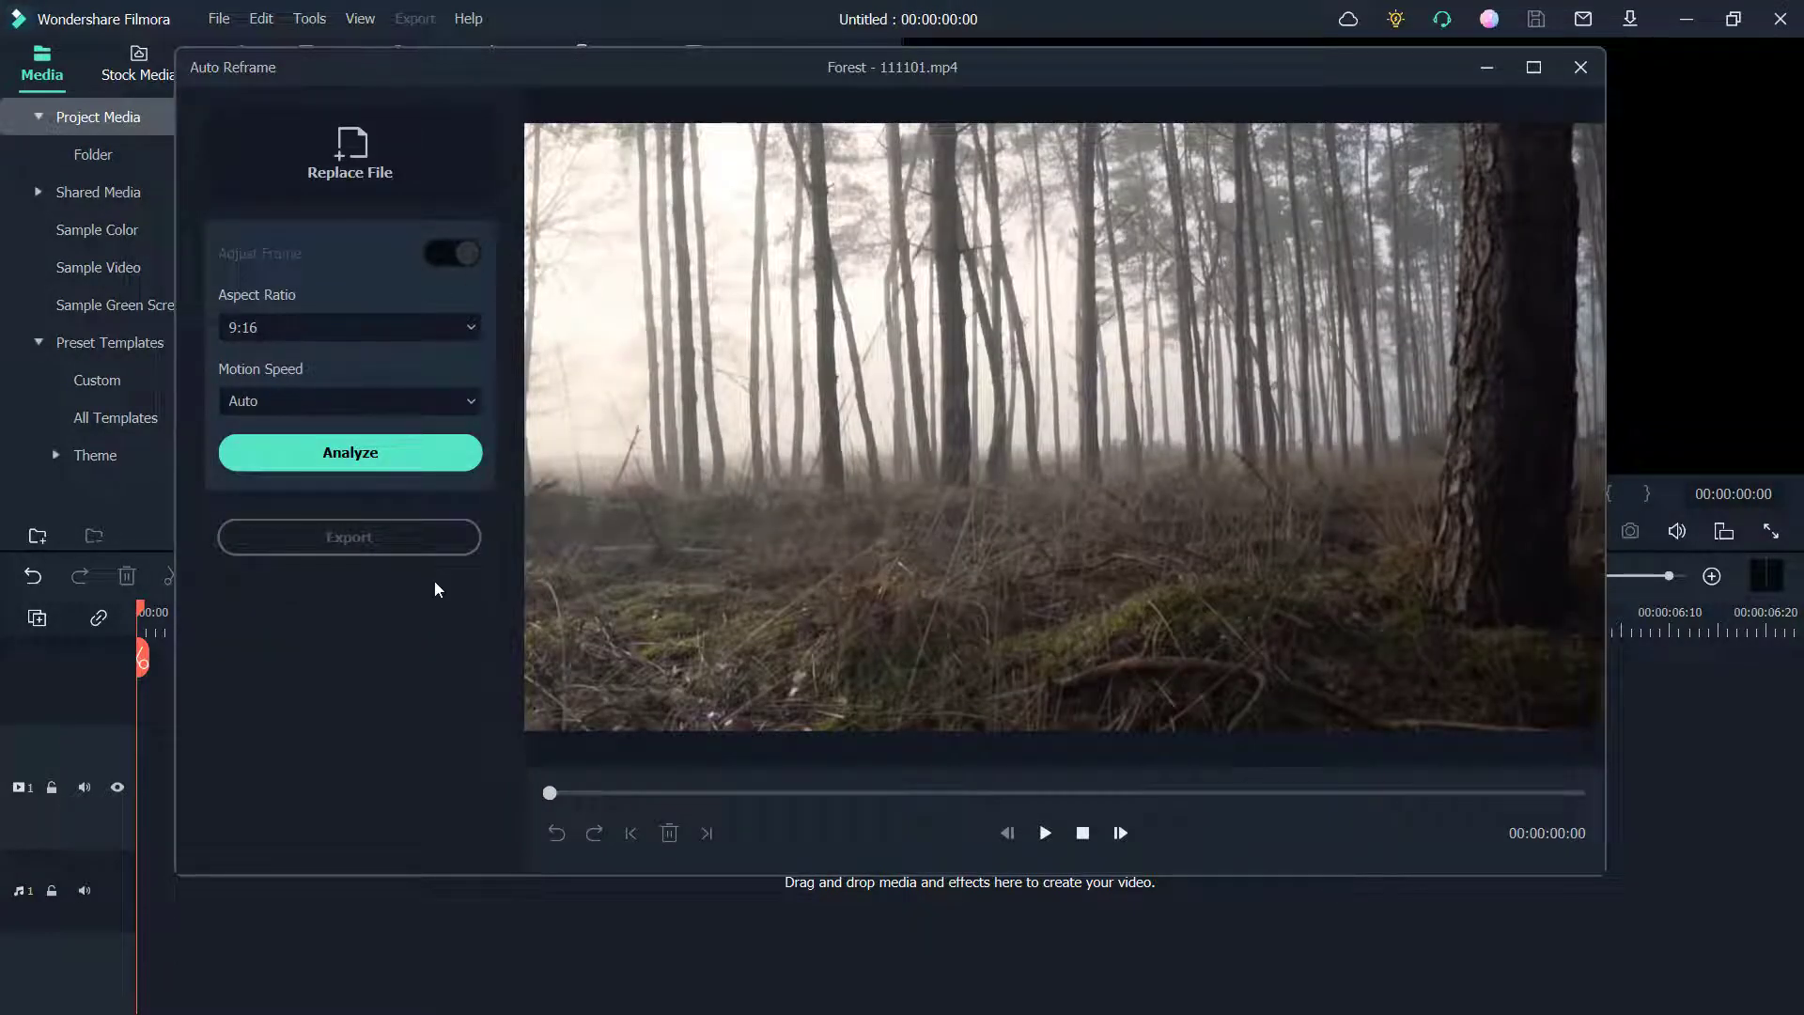
Choose the 9:16 aspect ratio for the forest video and analyze it for reframing
left_click(357, 328)
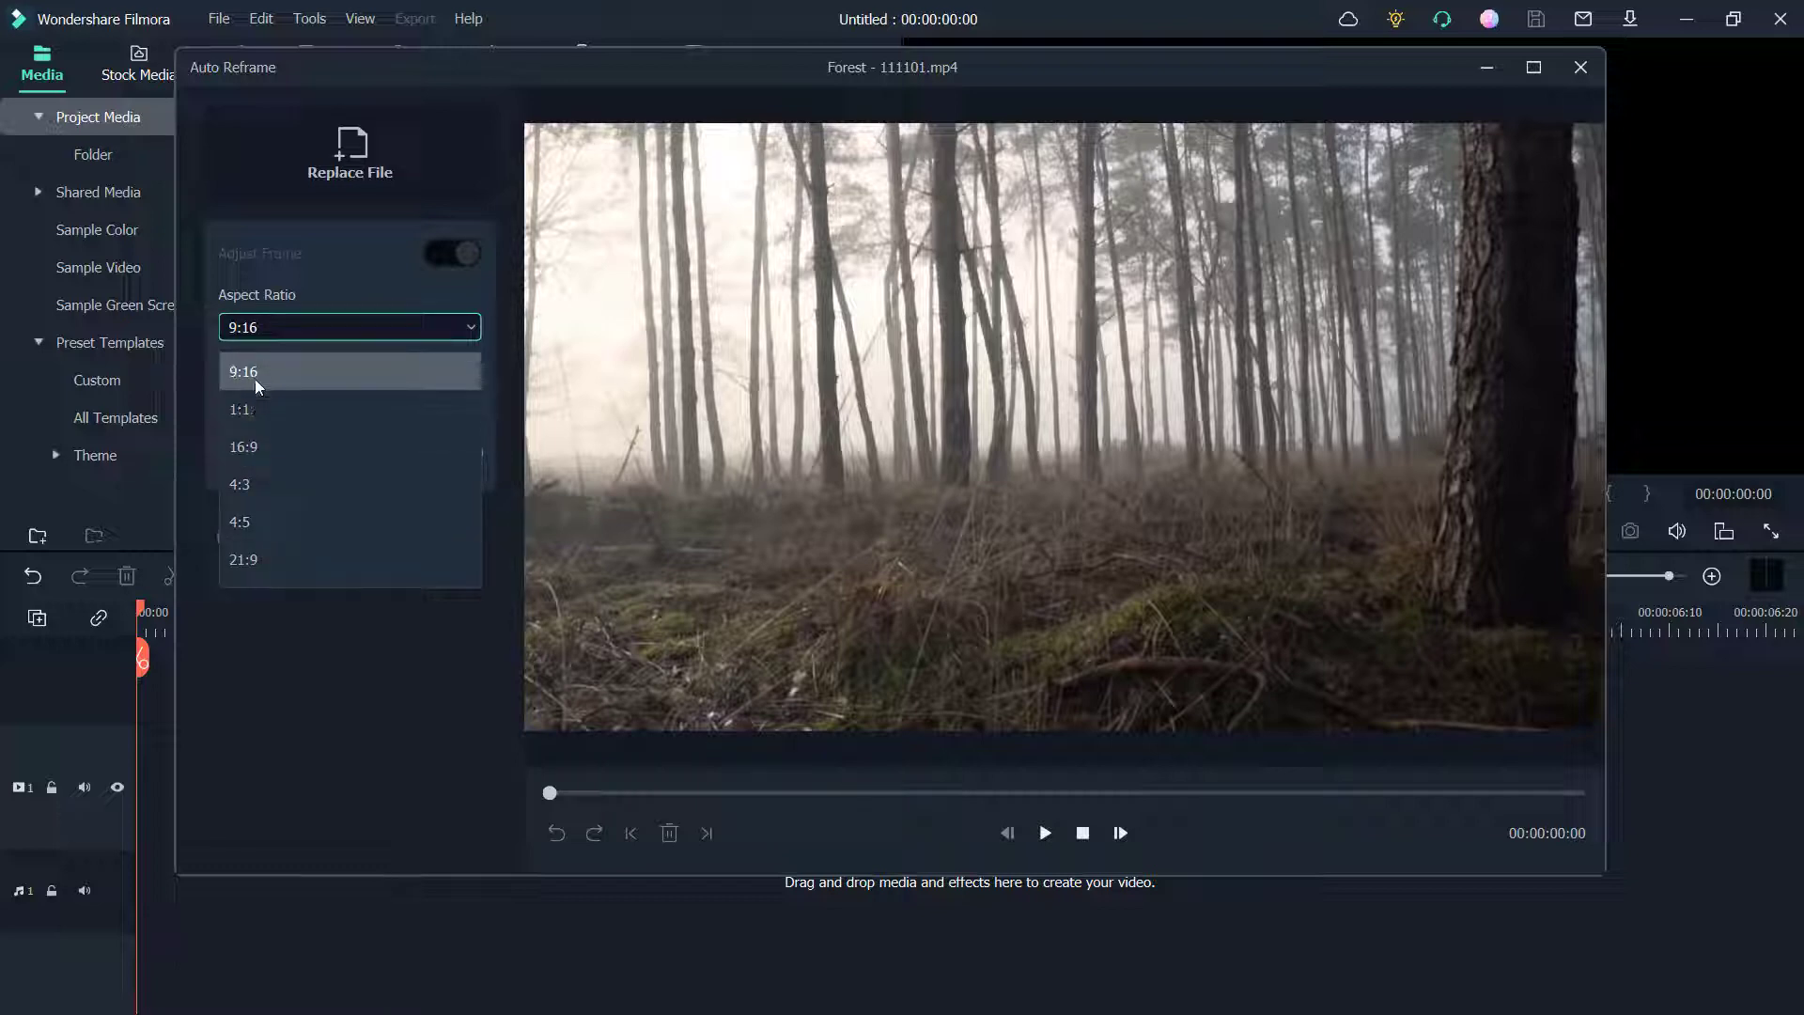
left_click(256, 376)
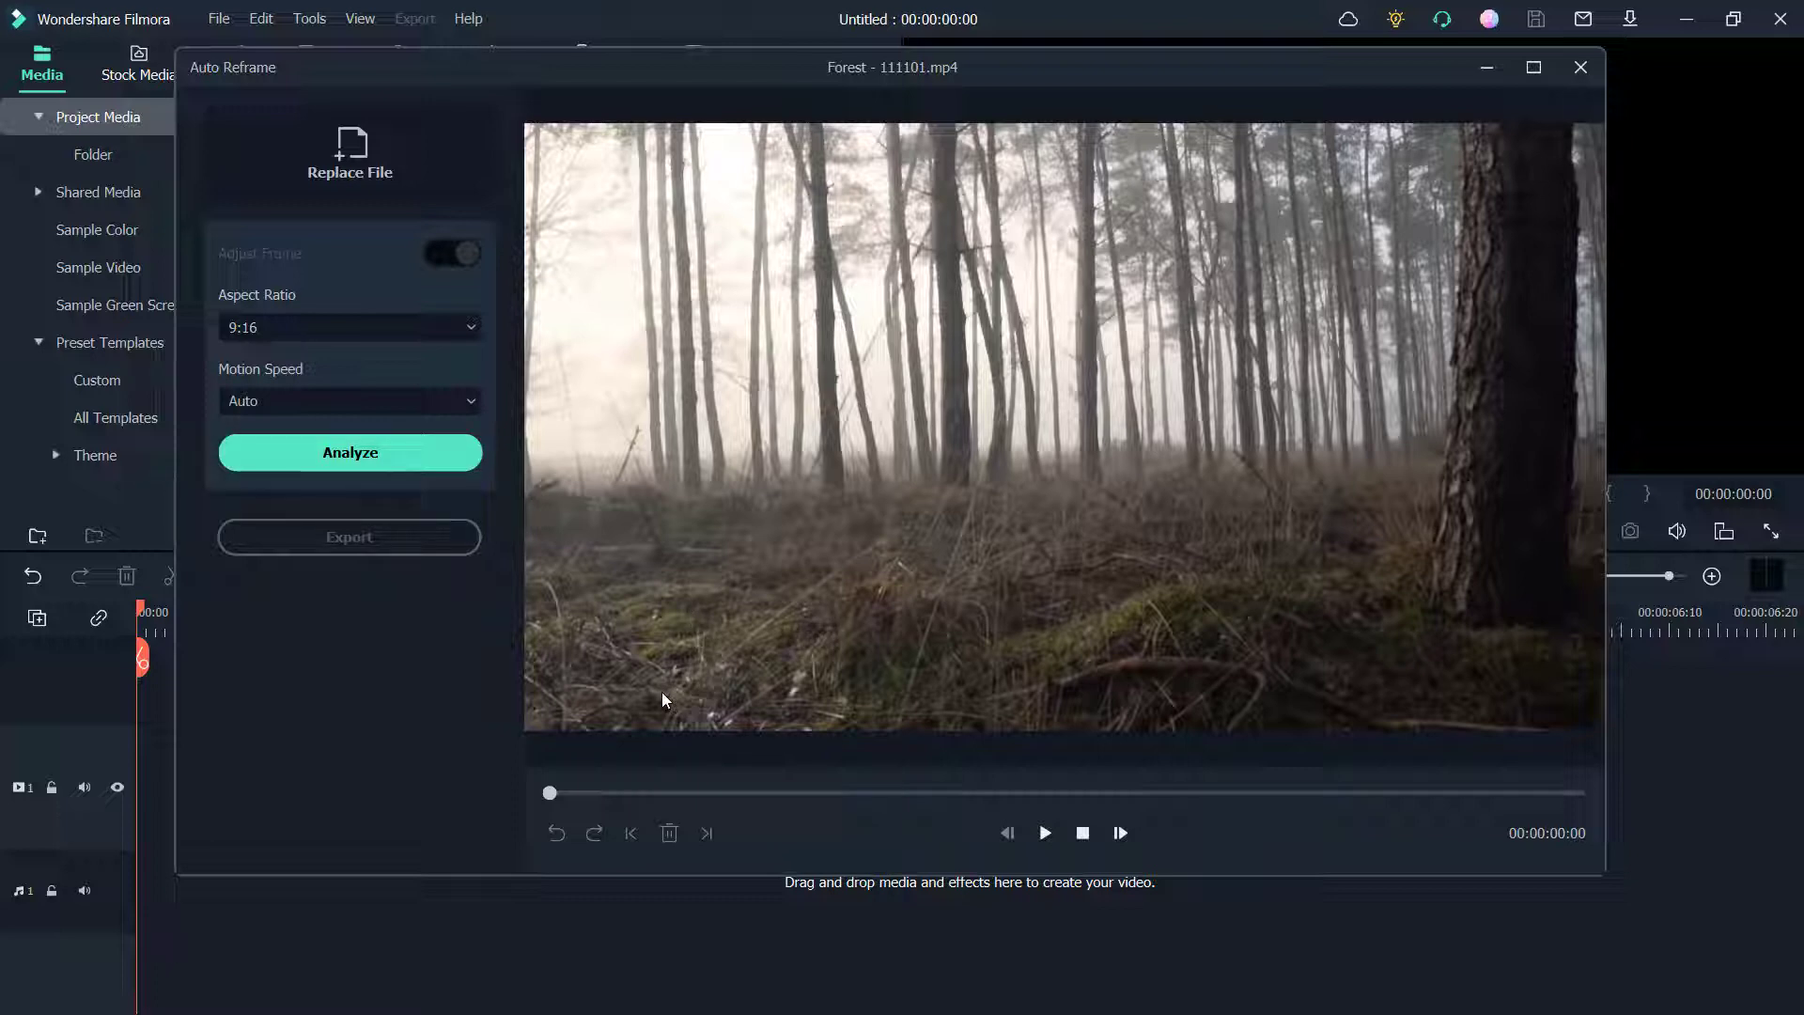
left_click(367, 448)
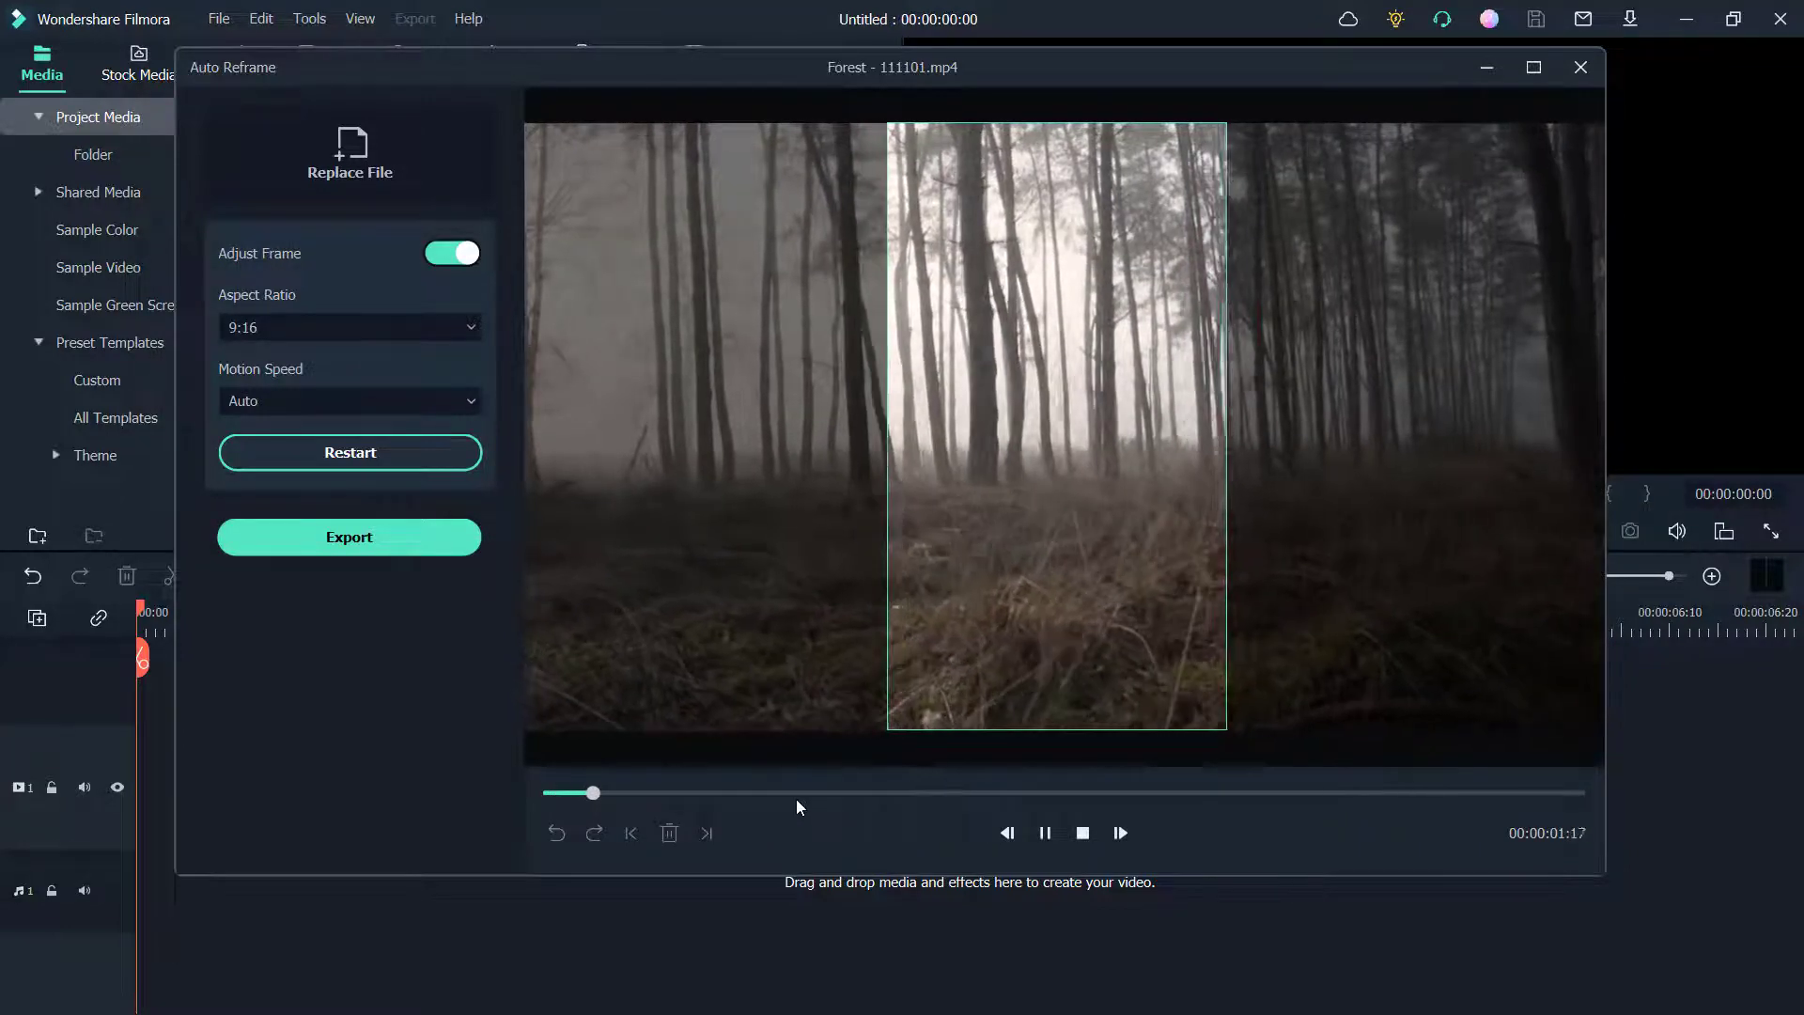
Skim through the reframed forest video and export it to MP4 under the name Forest - 111101
left_click_drag(805, 793, 1024, 799)
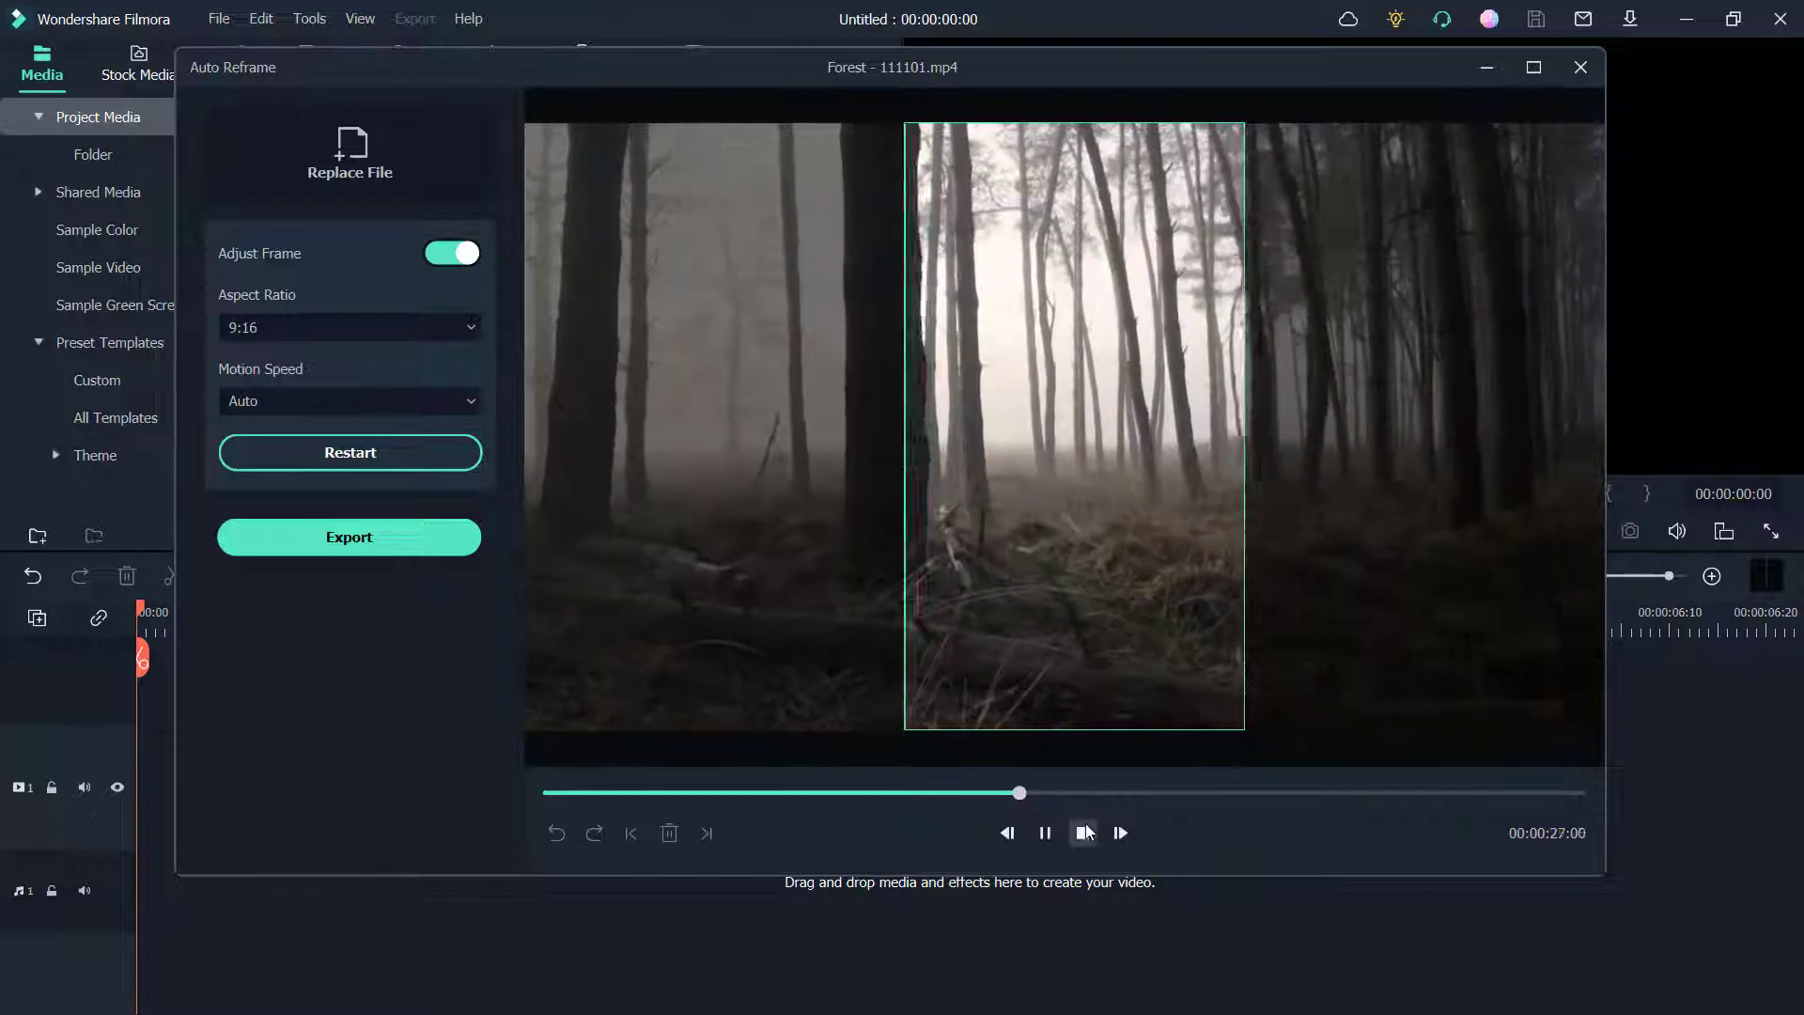
left_click(1082, 832)
left_click(447, 544)
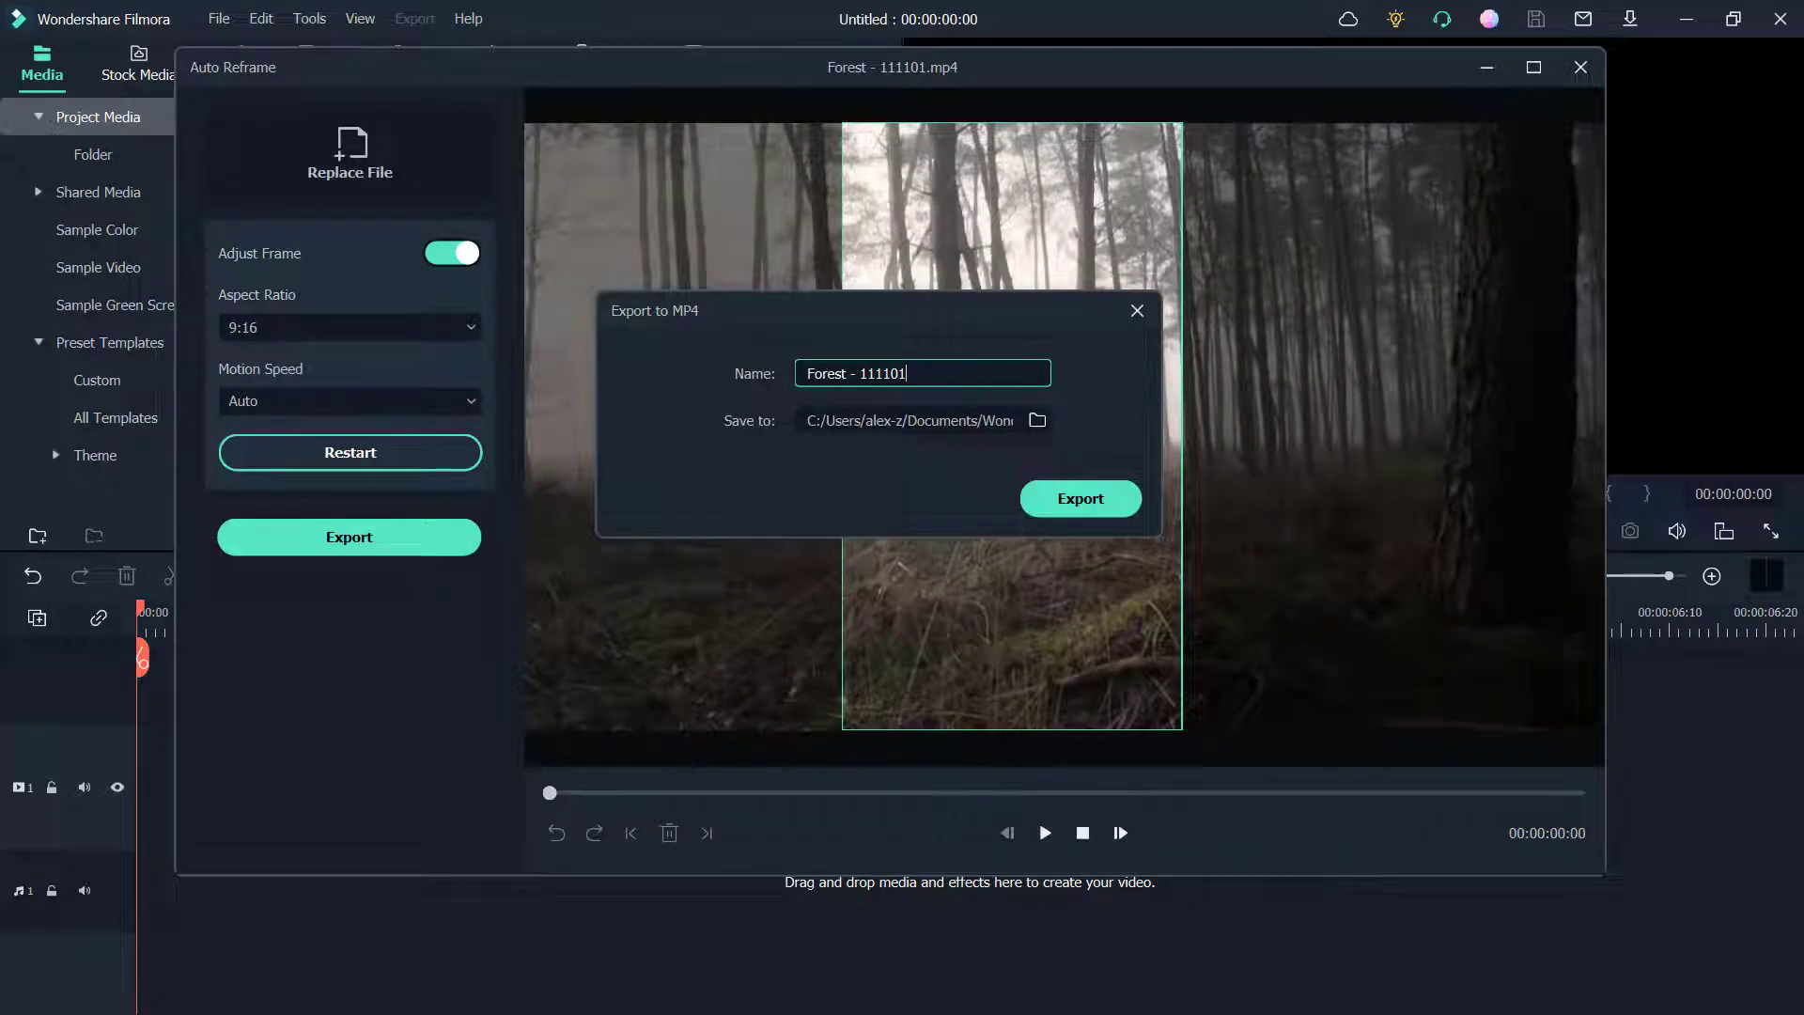
left_click(1080, 498)
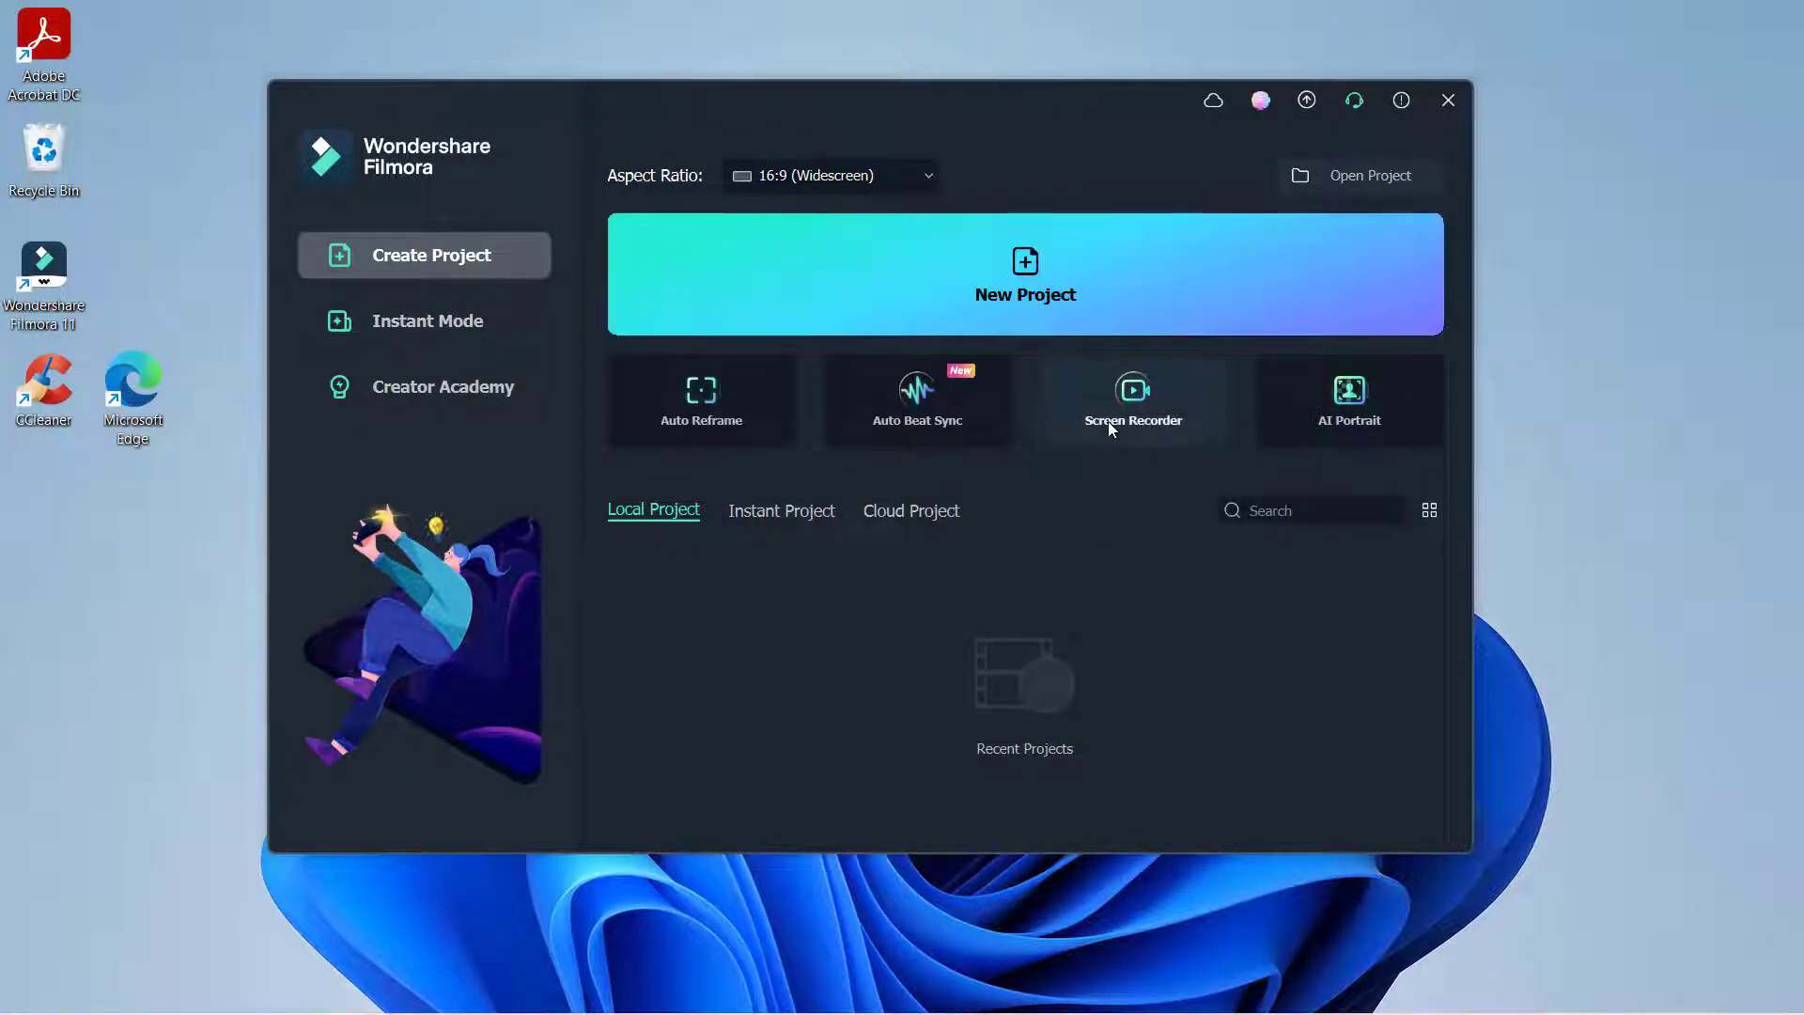
Open the Screen Recorder from the start window and review its capture area options, keeping Full Screen
left_click(1108, 420)
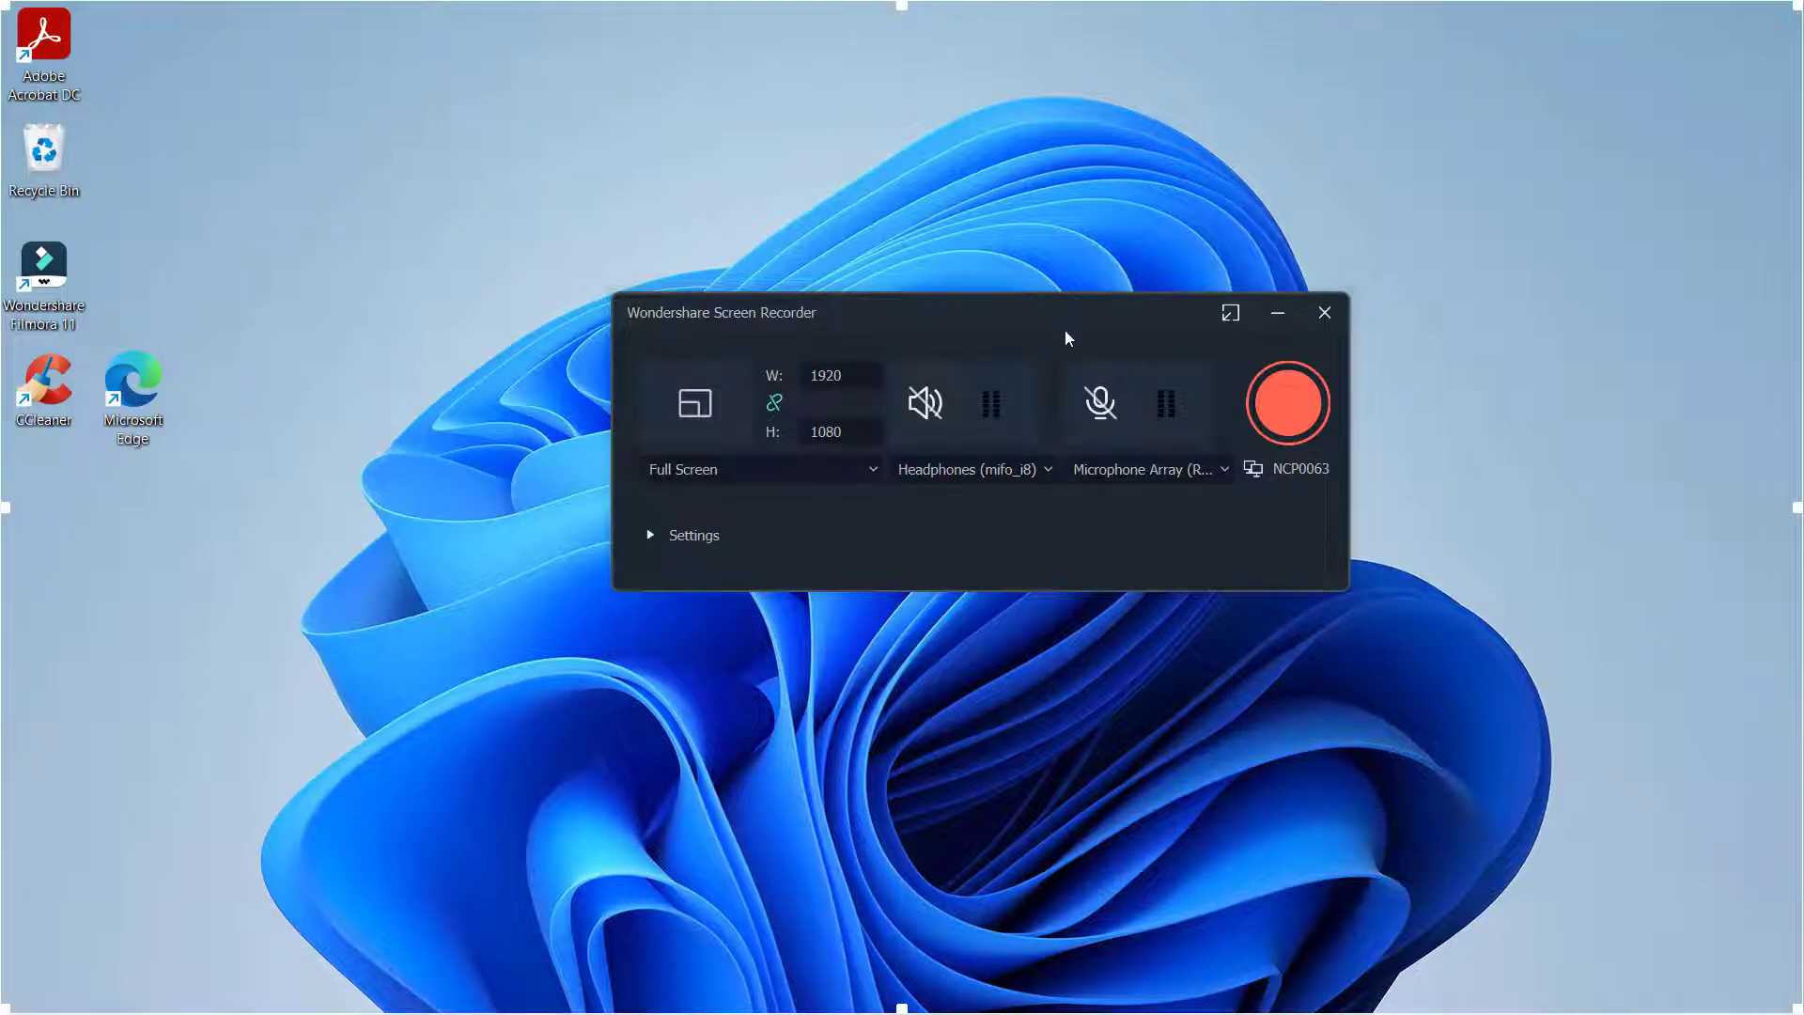
left_click(732, 477)
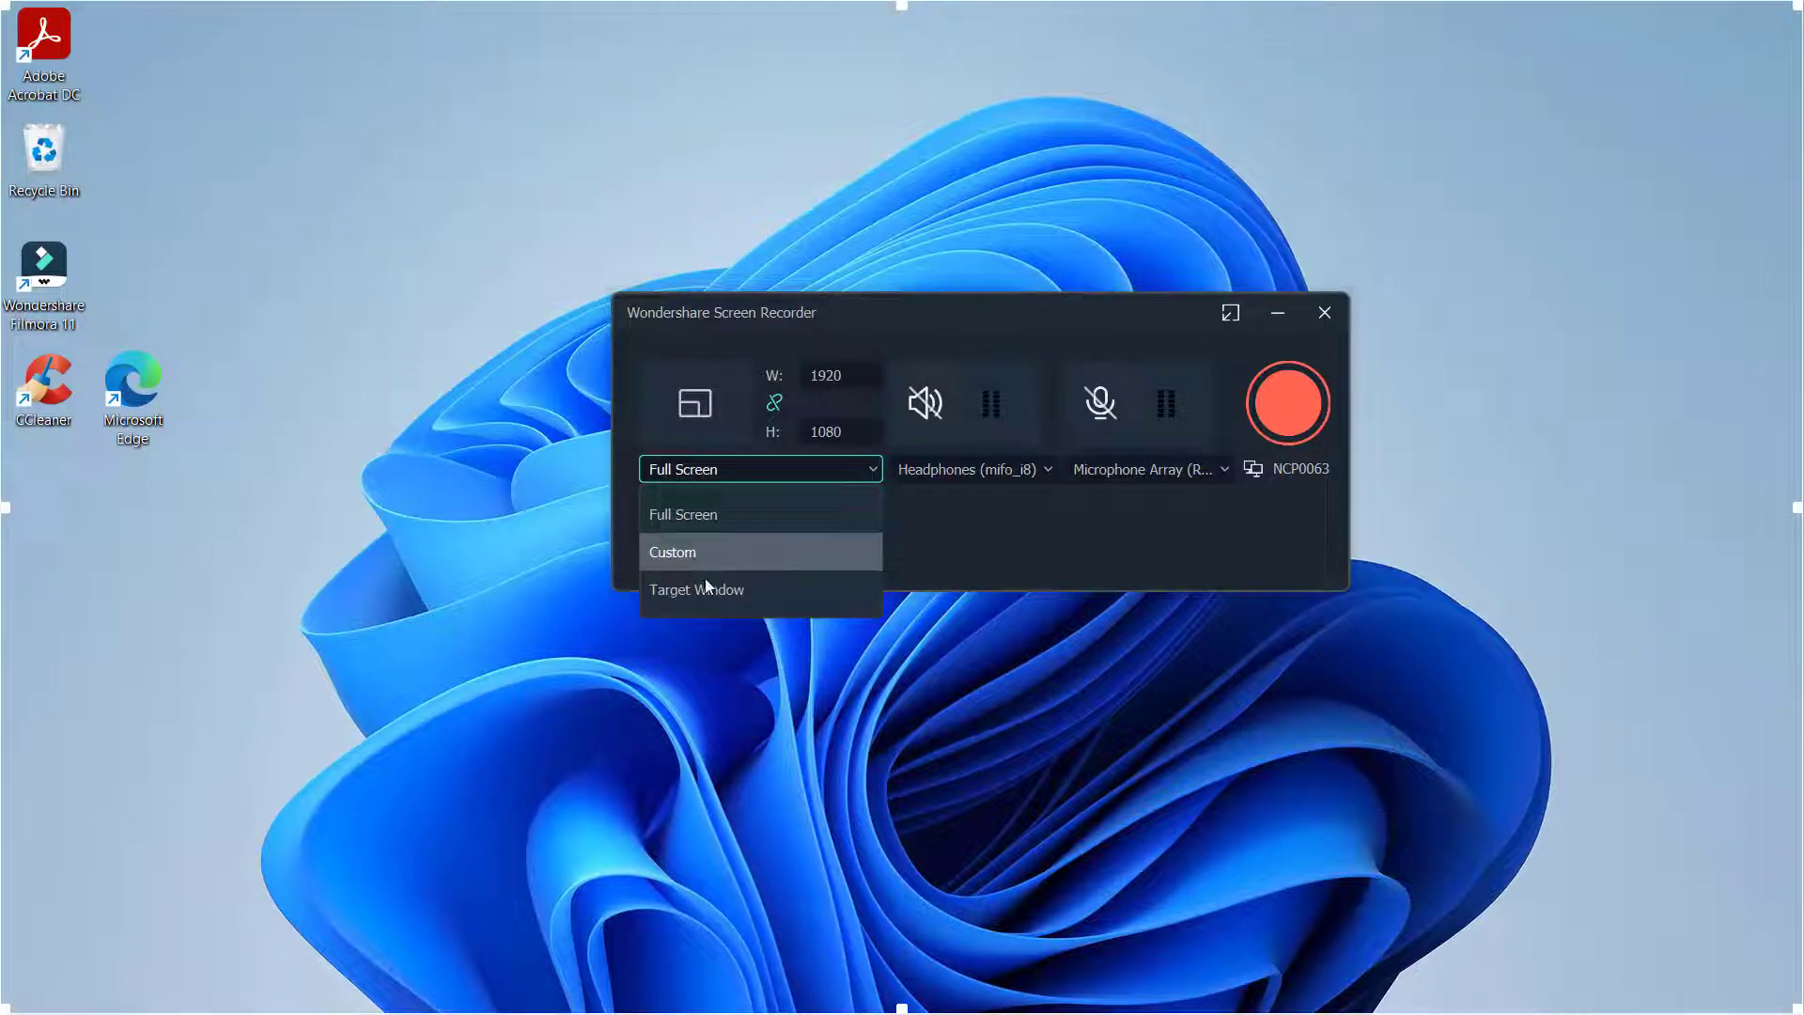
left_click(979, 516)
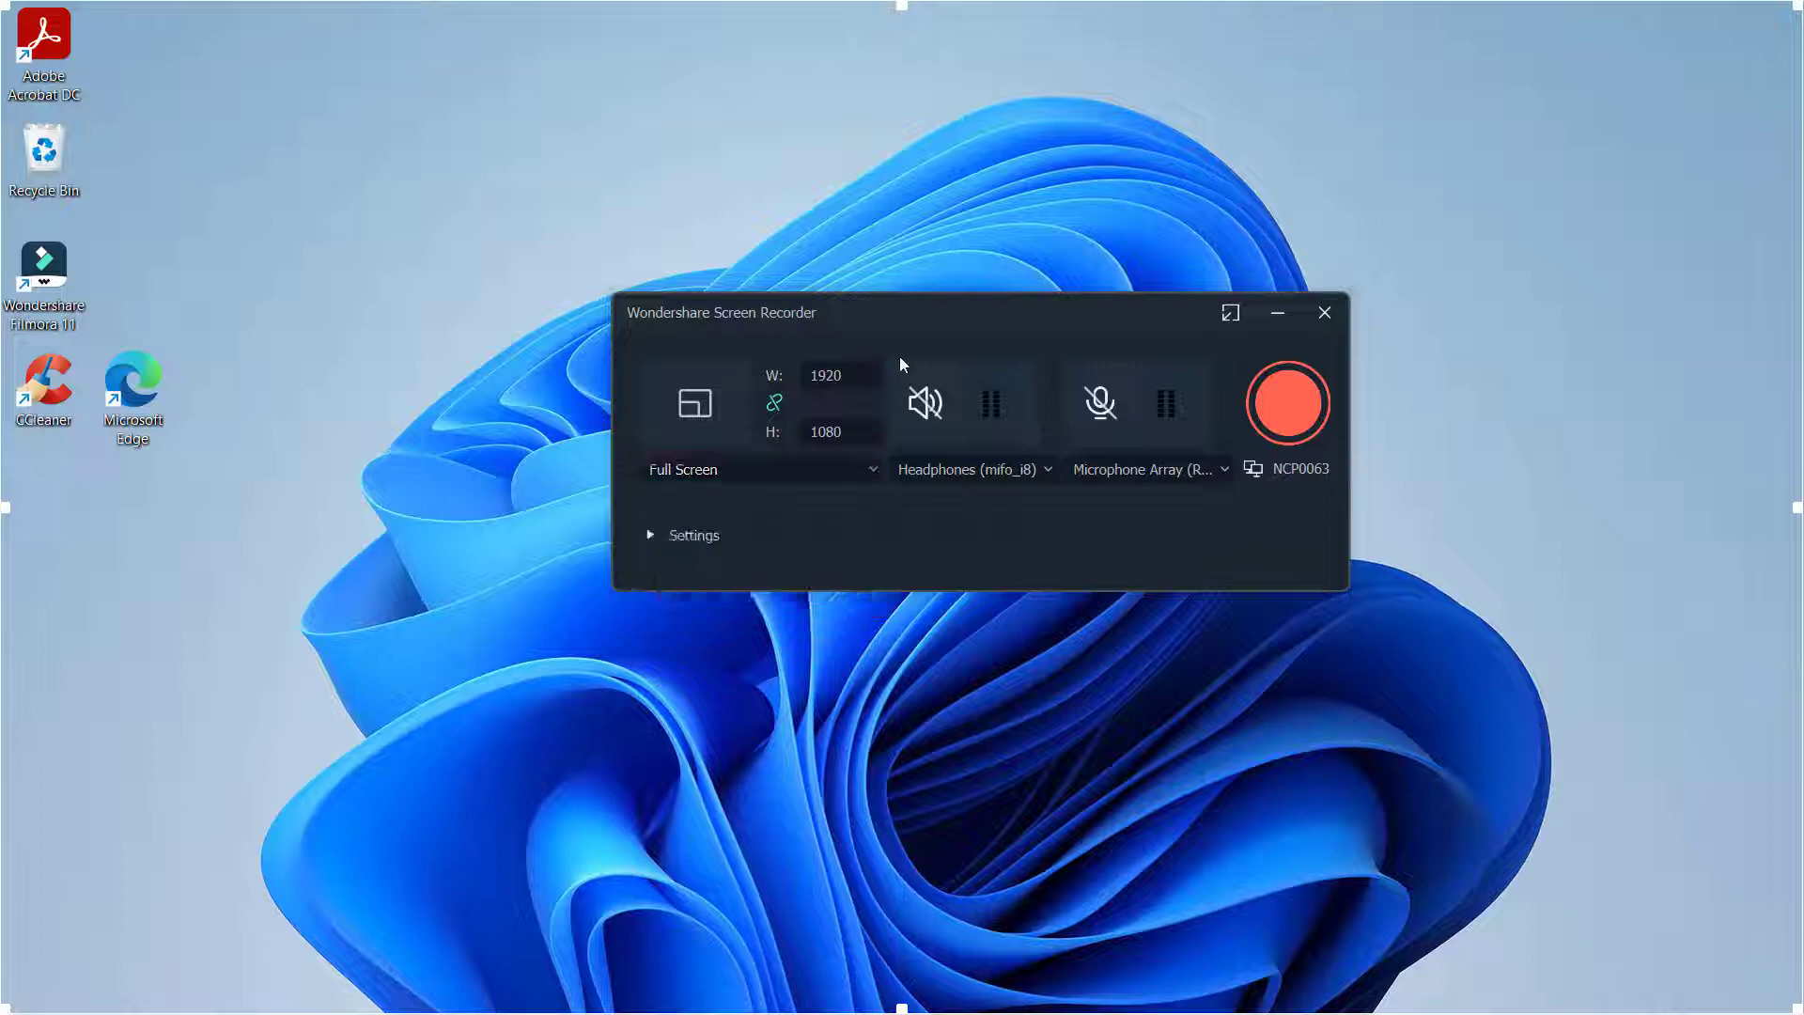
Turn off the recorder's microphone input and expand its settings, moving the window up to show more of them
left_click(1101, 403)
left_click(648, 535)
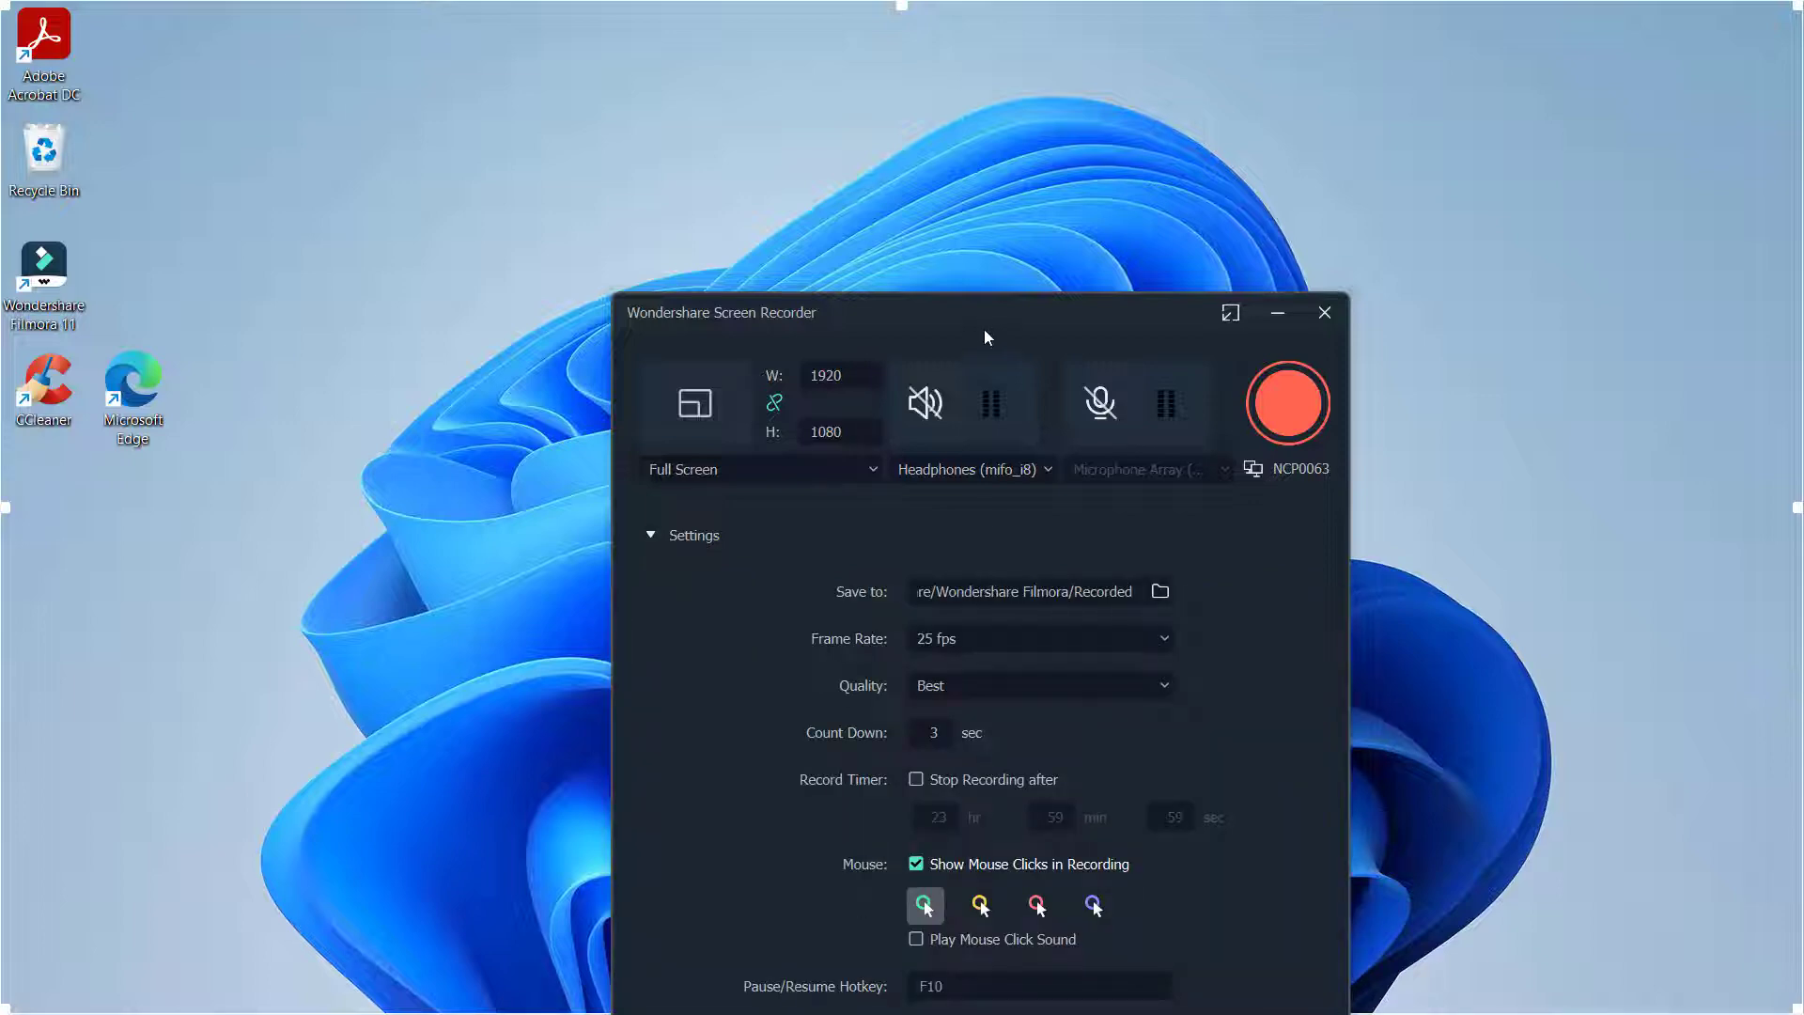
left_click_drag(984, 336, 964, 193)
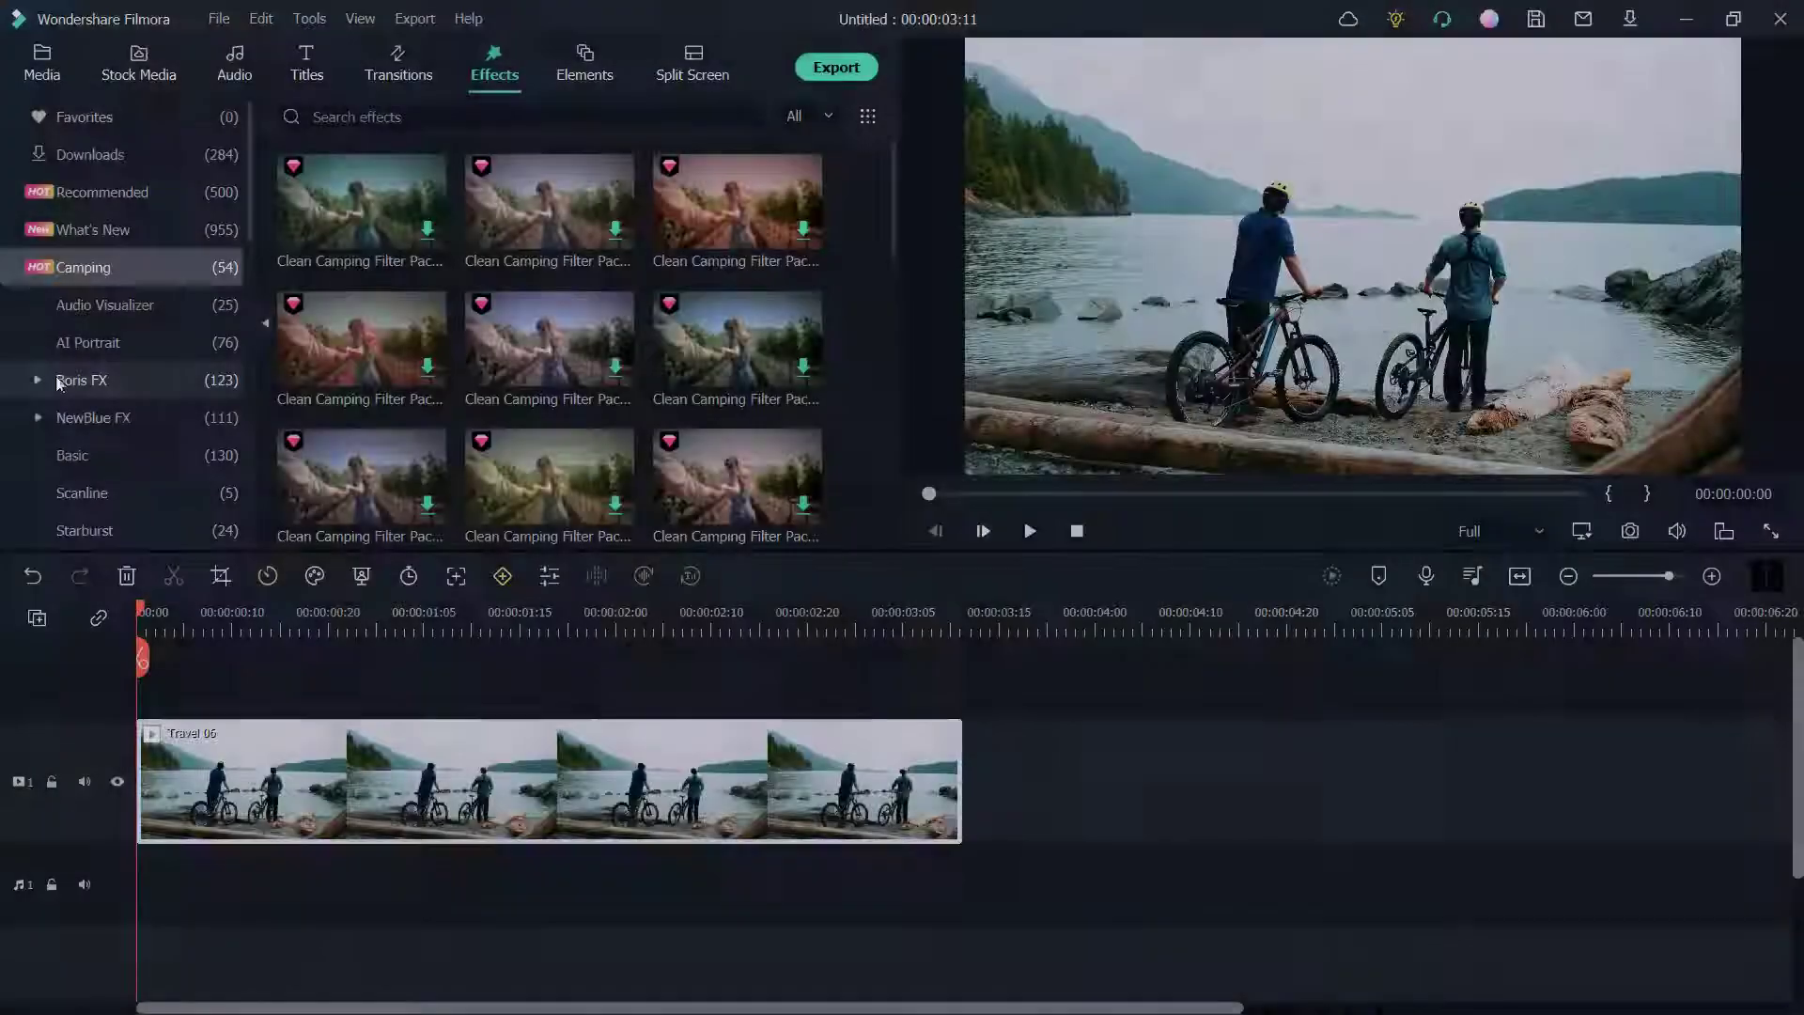
Look through the Boris FX effect categories, including BCC Warp, Optical Diffusion, Lights, Particle, Stylize and Art Looks
scroll(68, 378, "down", 3)
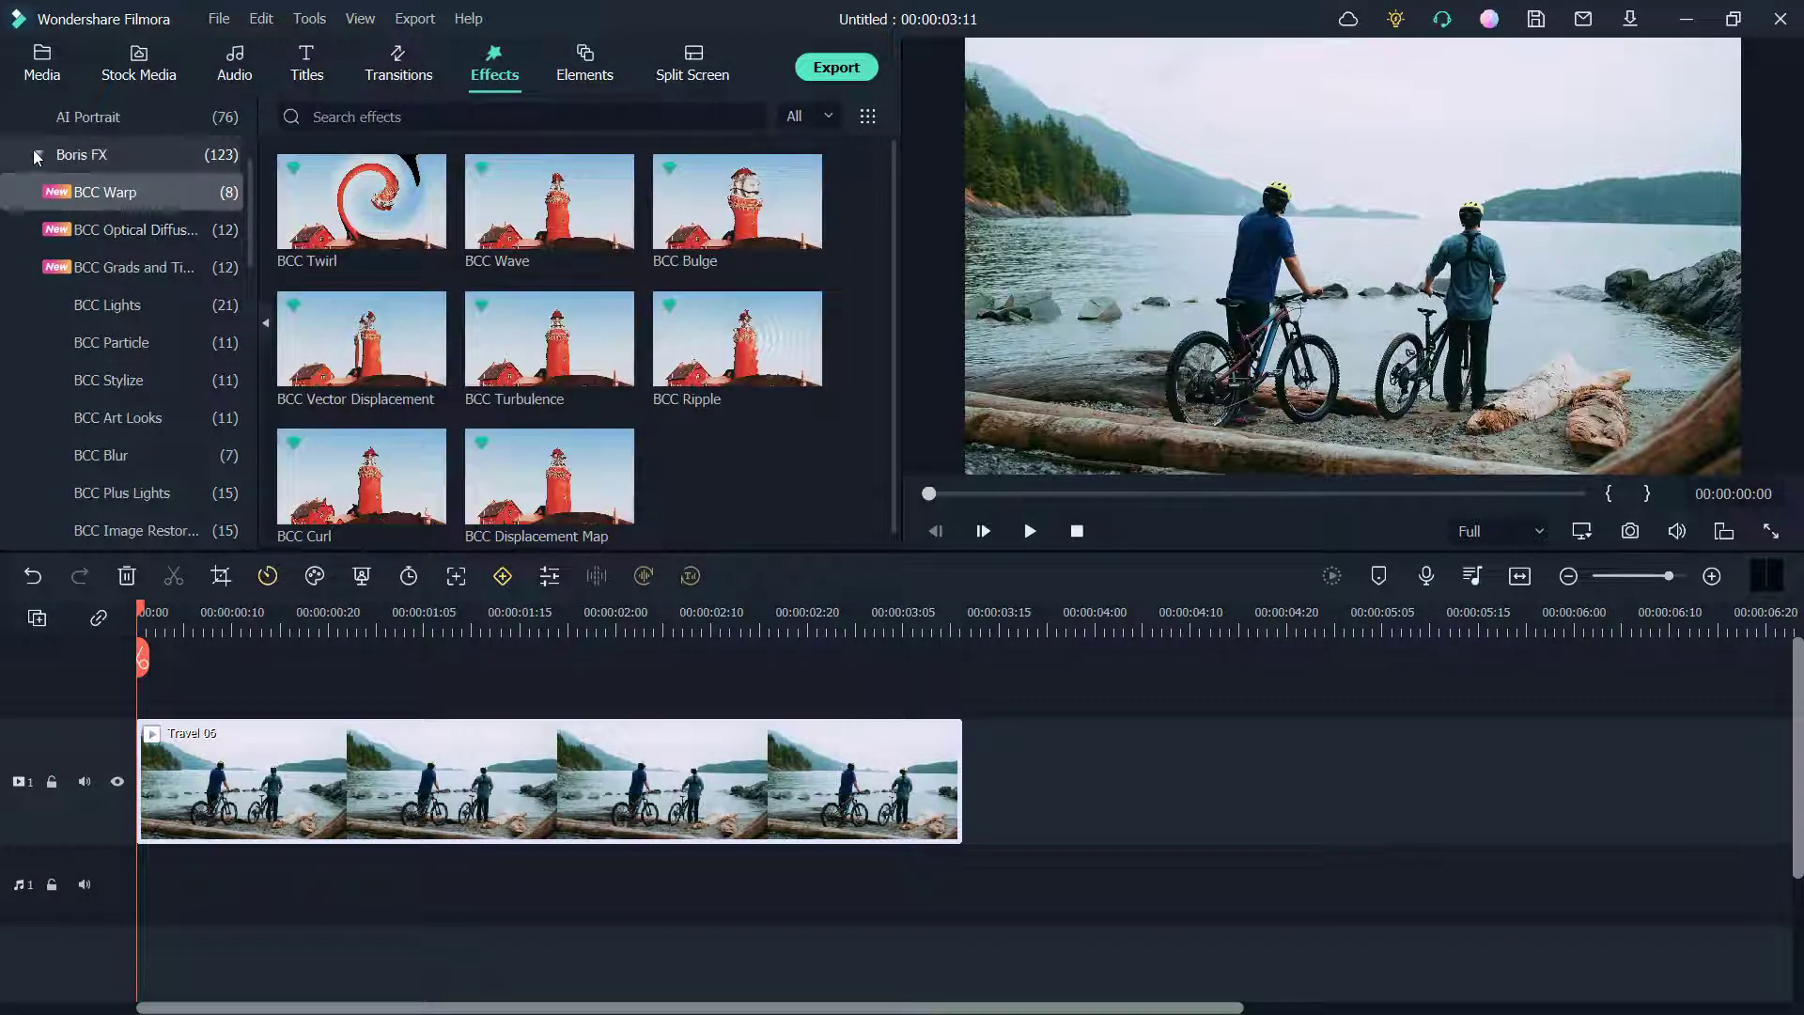
left_click(68, 154)
left_click(68, 192)
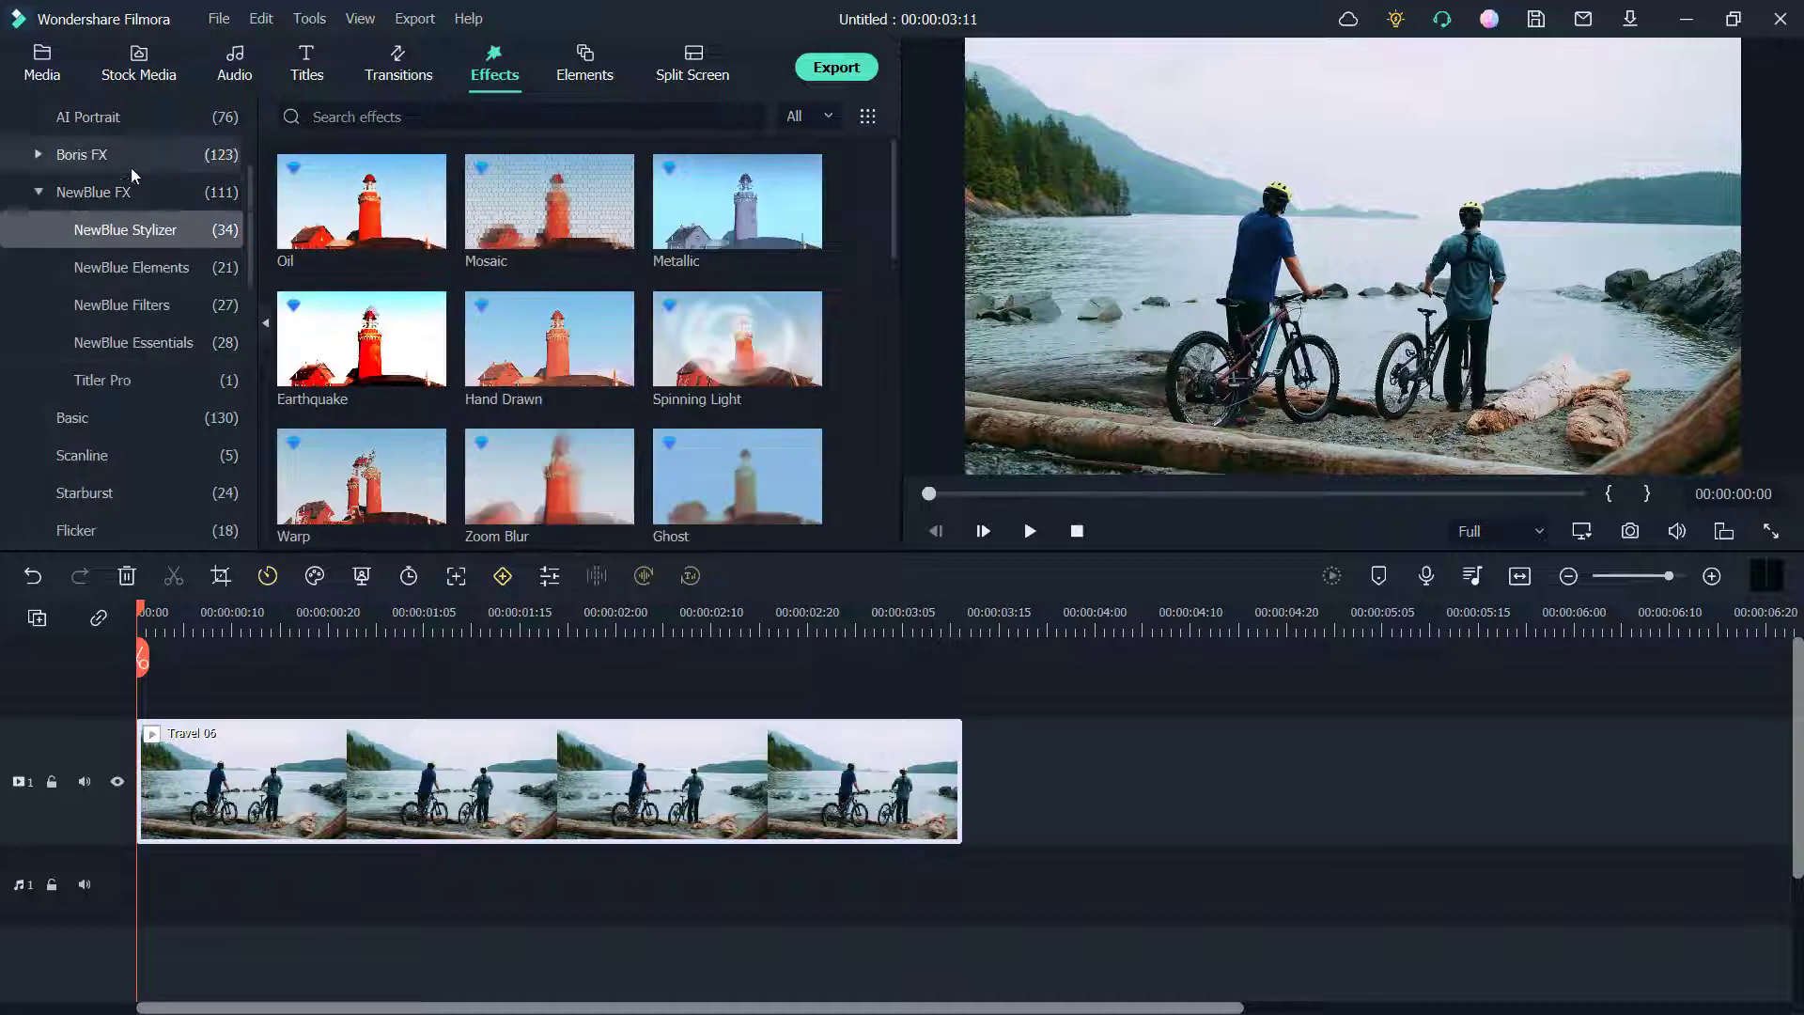
left_click(43, 155)
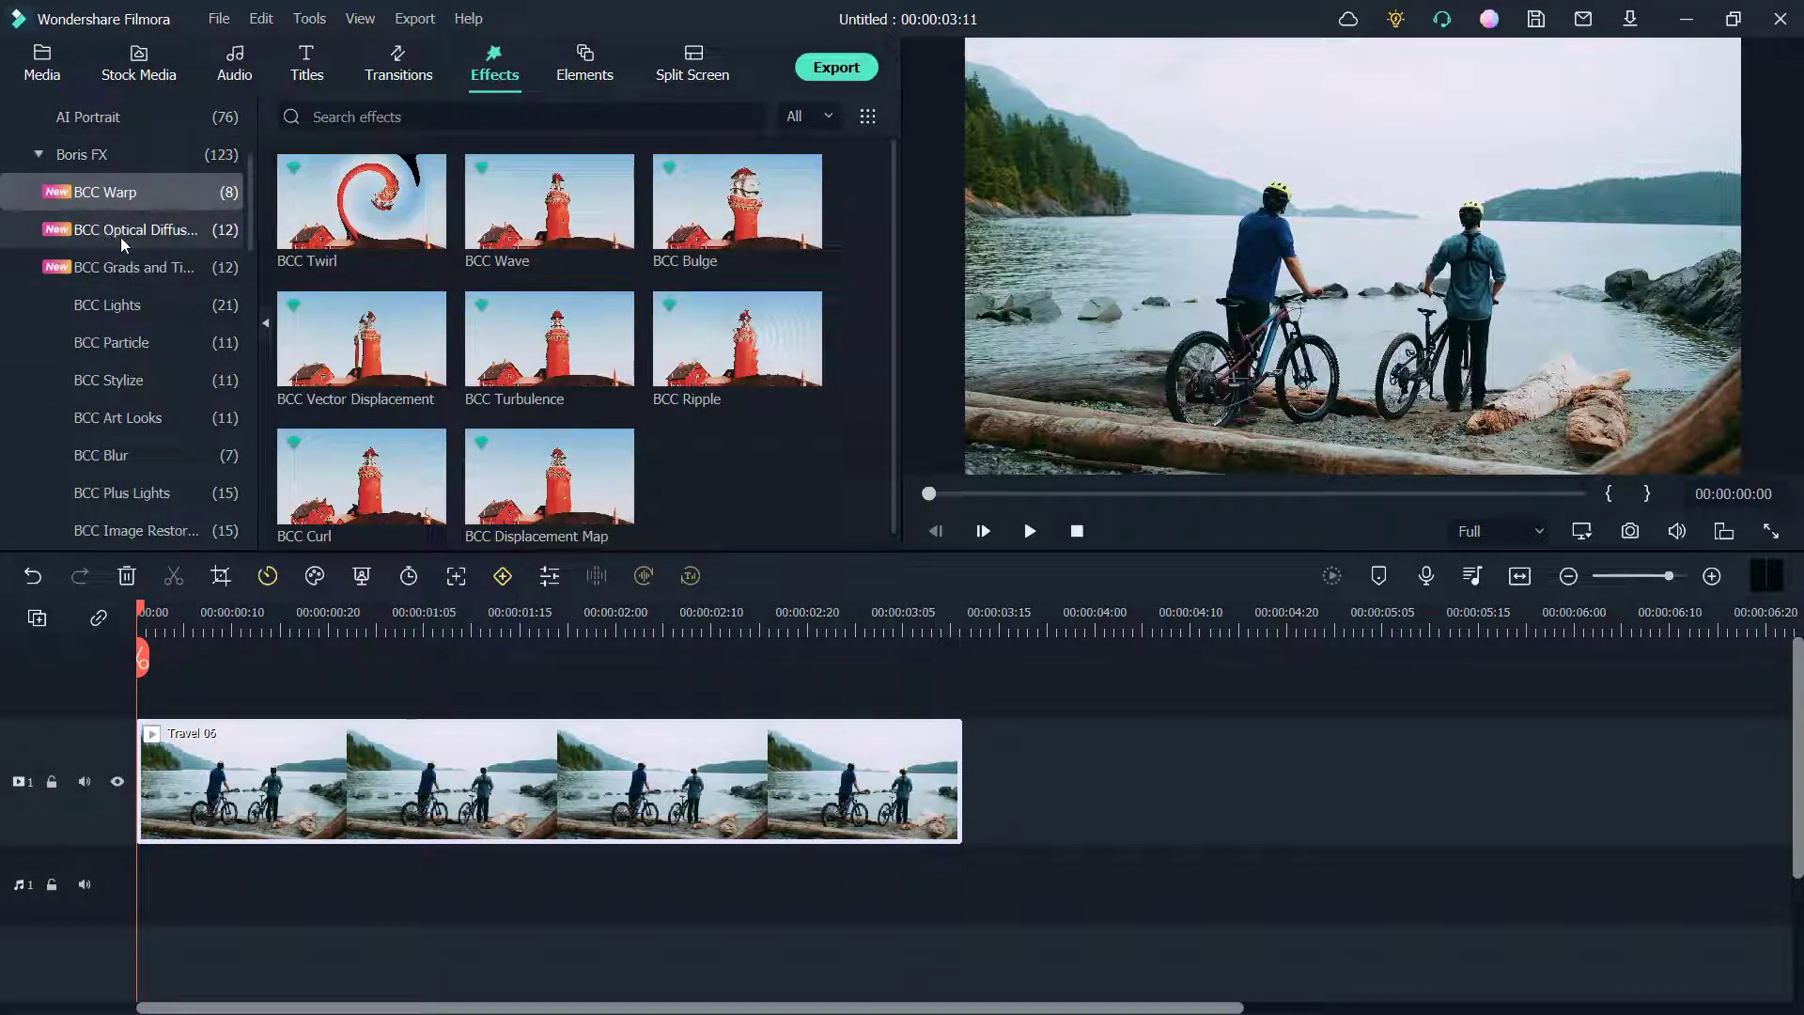
left_click(120, 237)
mouse_move(432, 374)
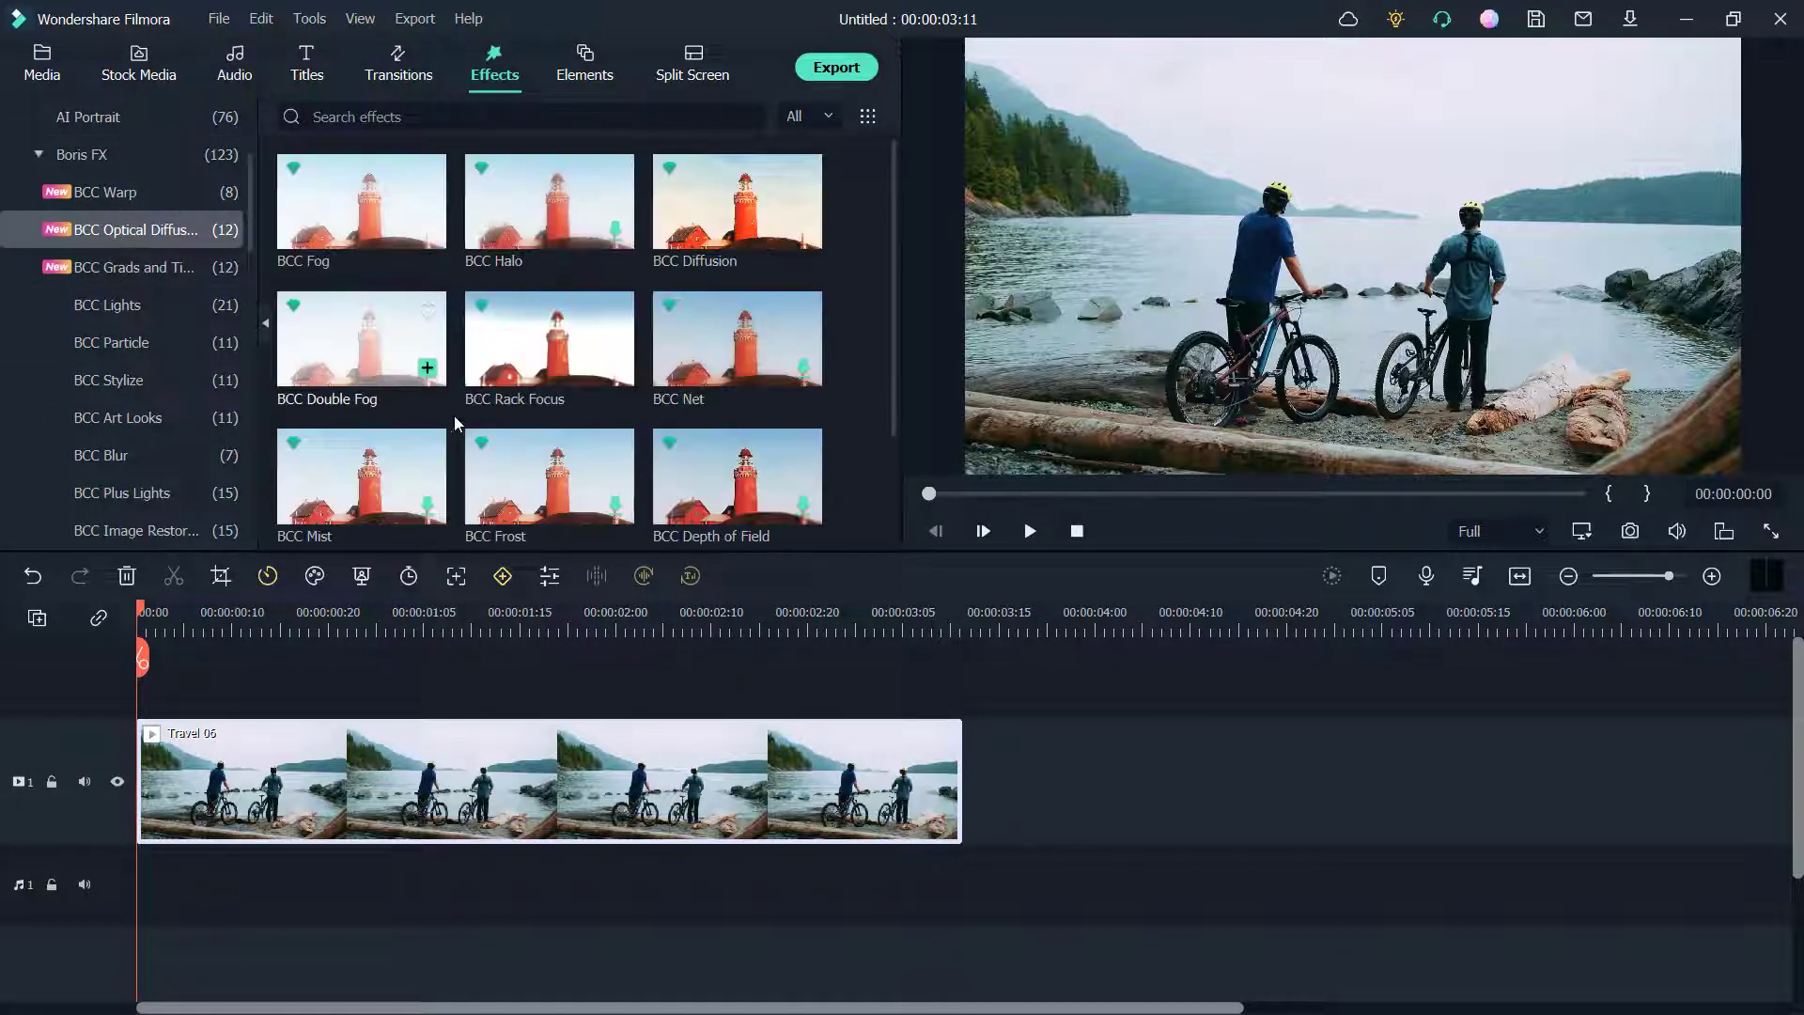
scroll(569, 425, "down", 2)
left_click(142, 312)
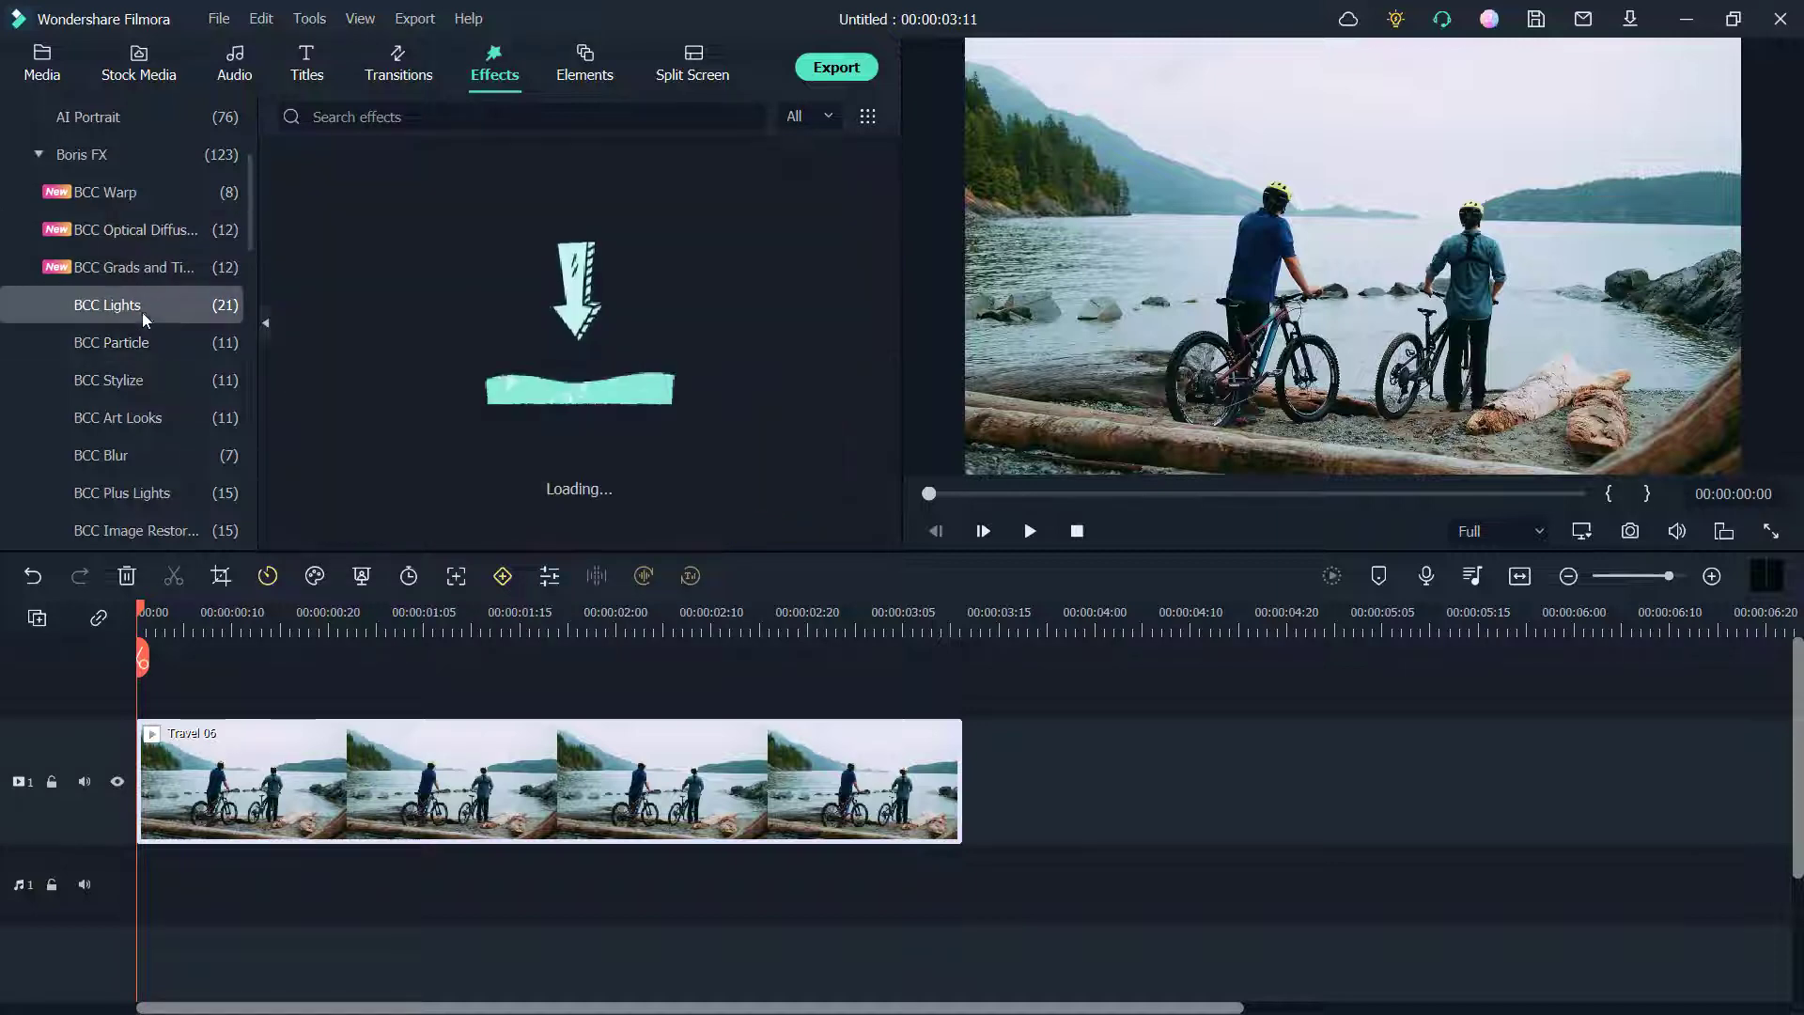
left_click(141, 341)
left_click(122, 379)
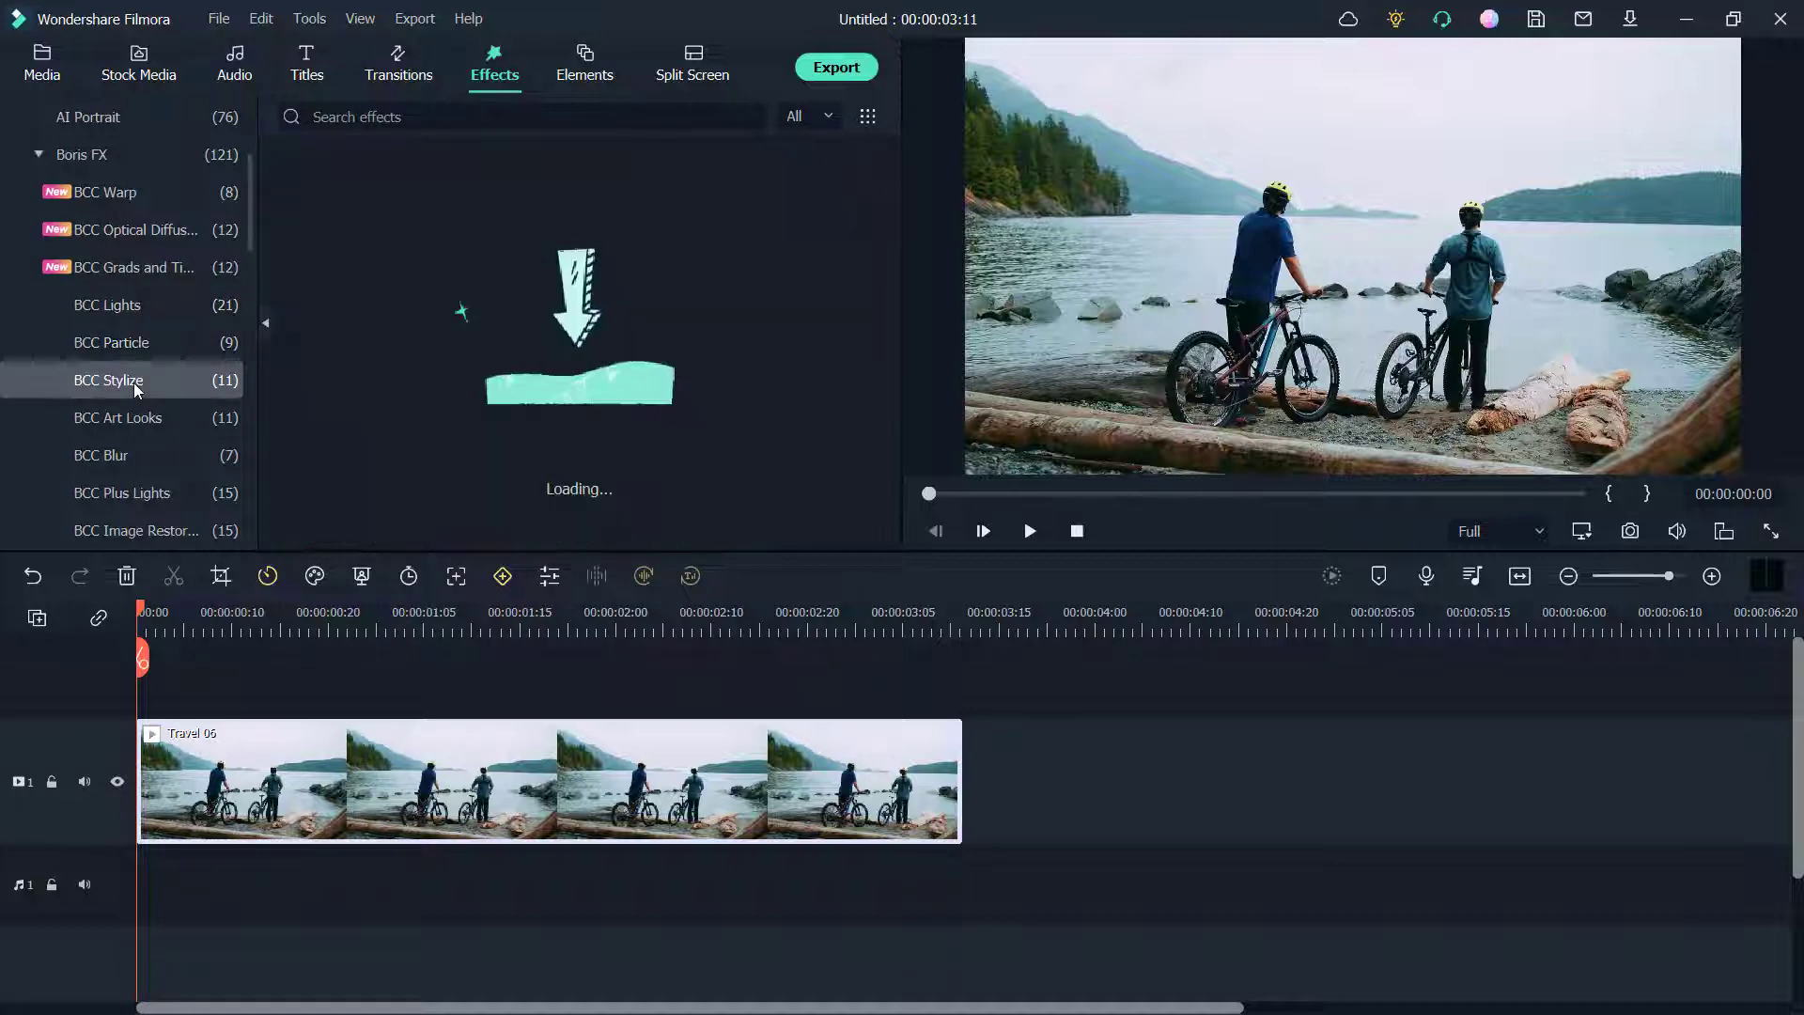
scroll(594, 317, "down", 2)
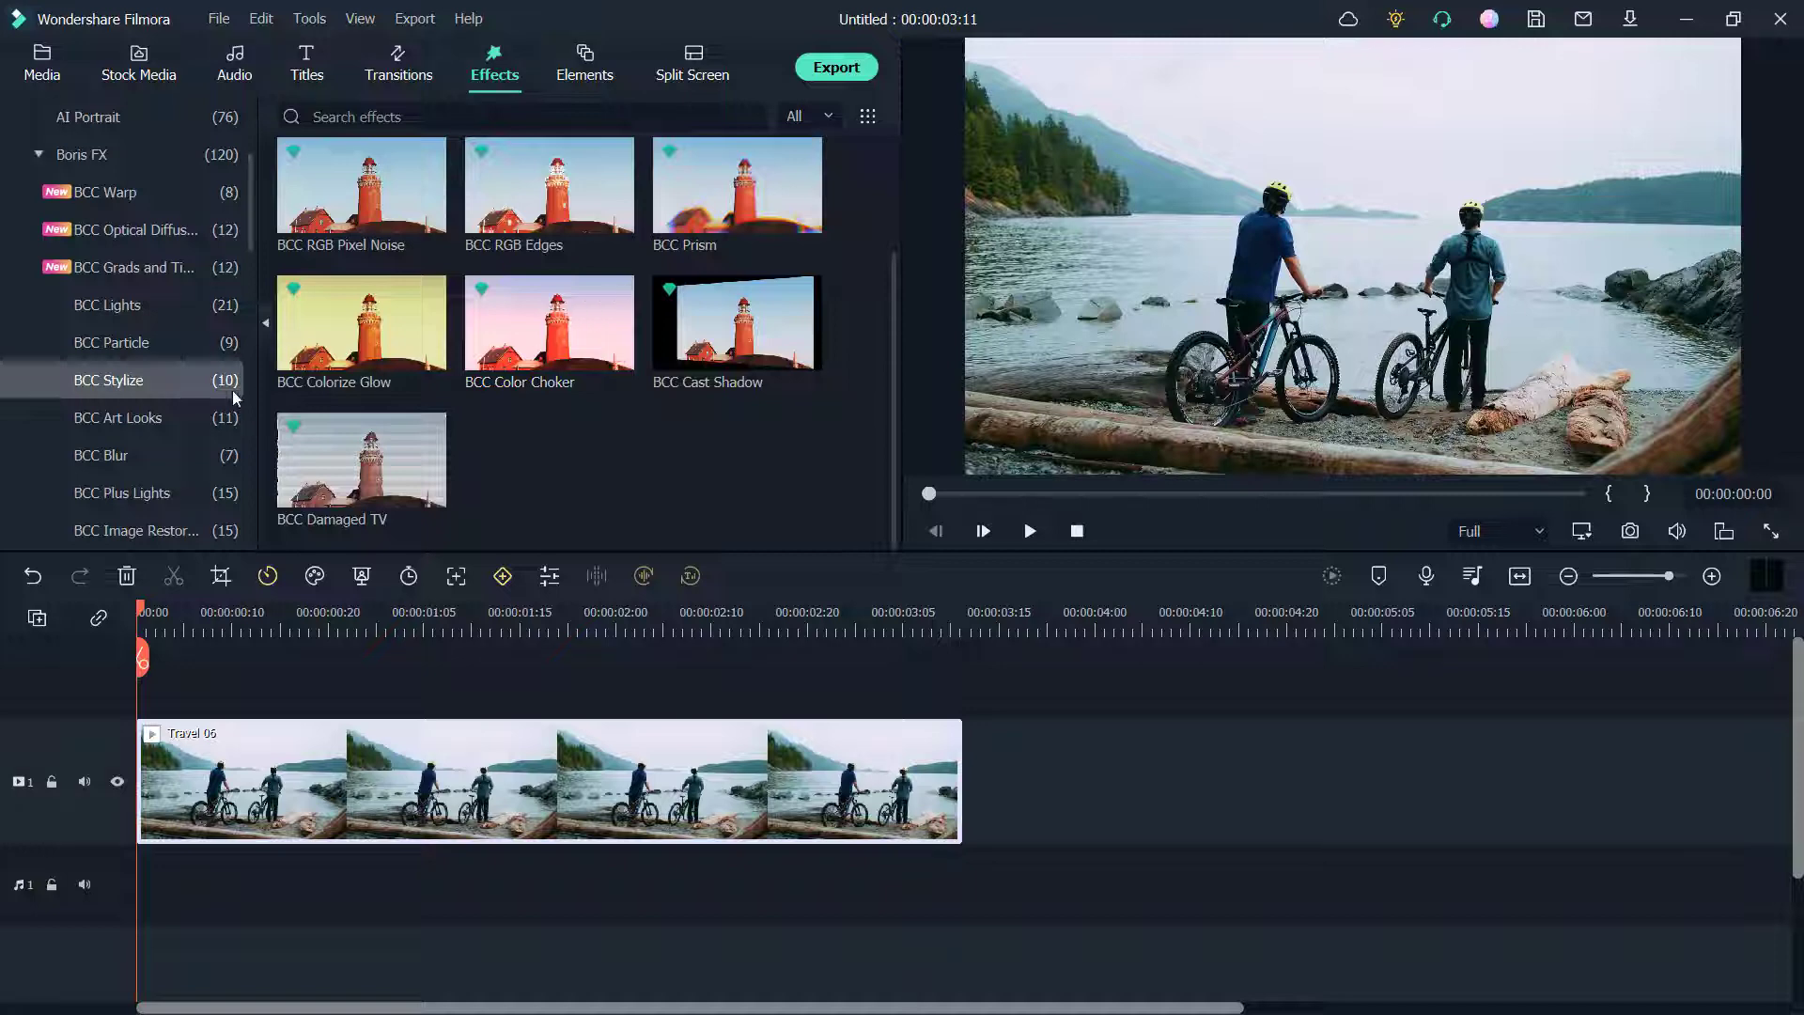
left_click(131, 417)
Apply the BCC Radial Blur effect from the BCC Blur category to the travel clip on the timeline and play it back
left_click(141, 454)
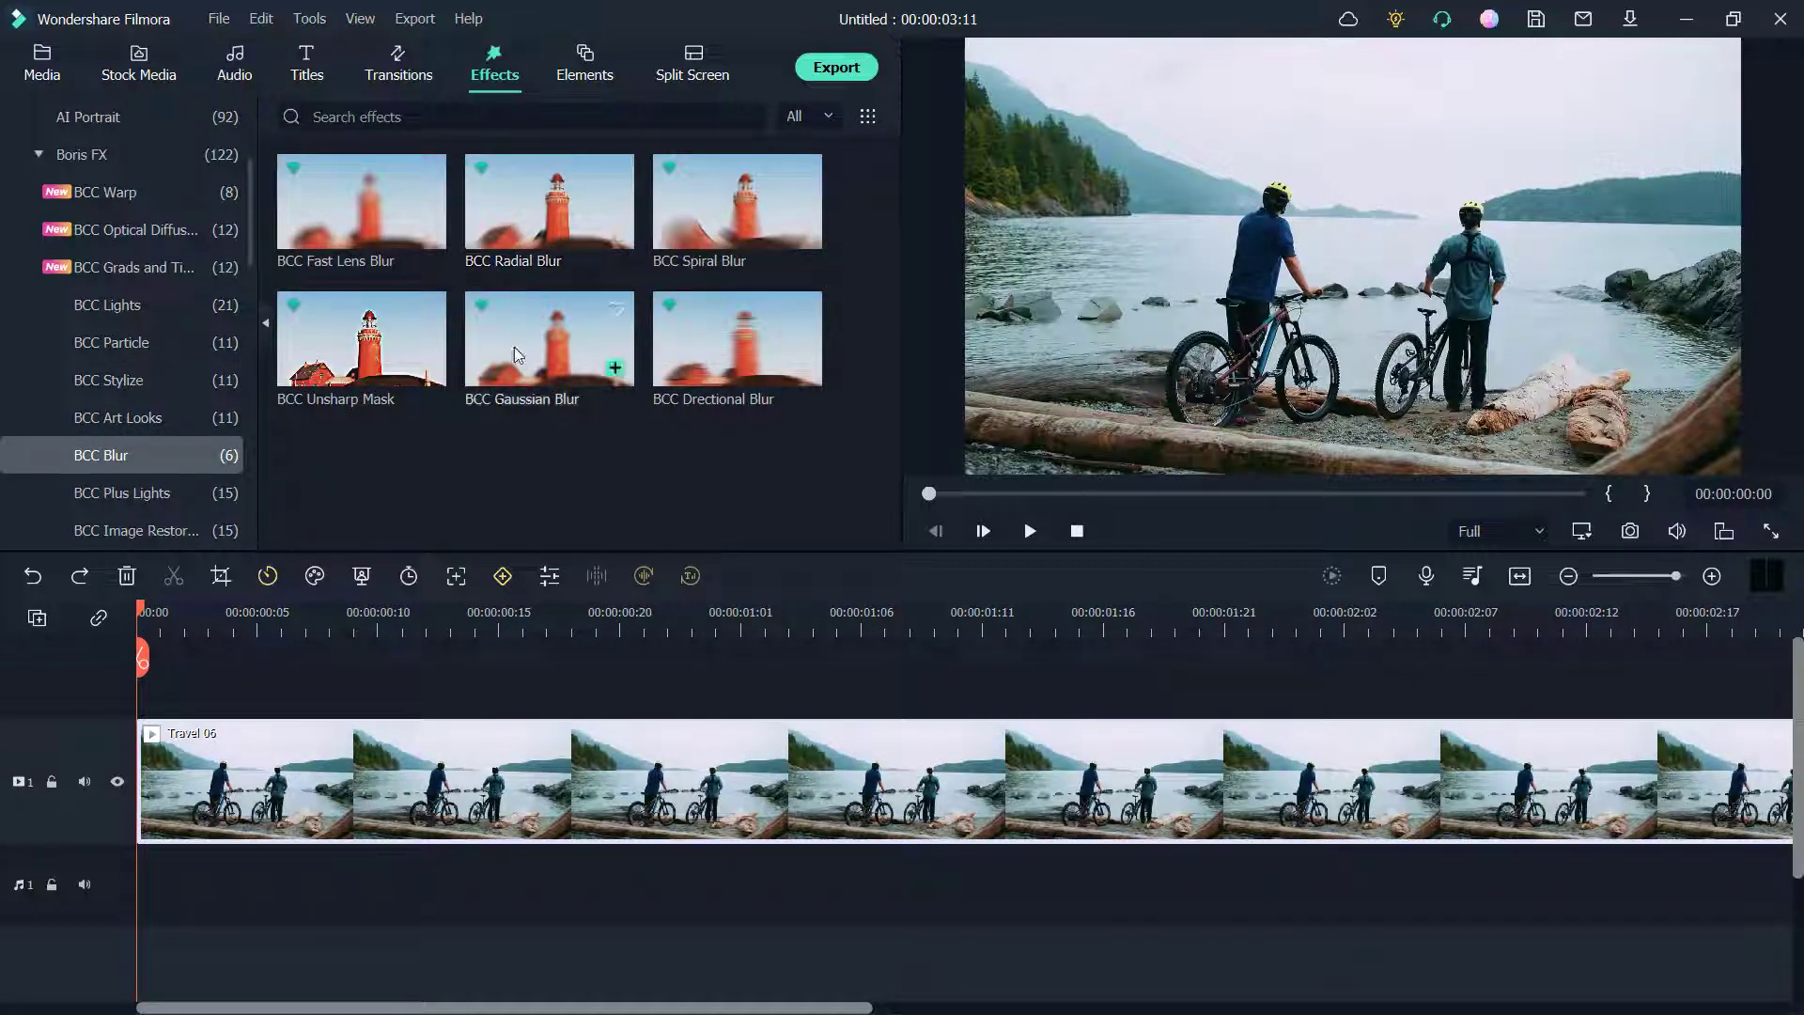
left_click_drag(498, 329, 437, 785)
key("space")
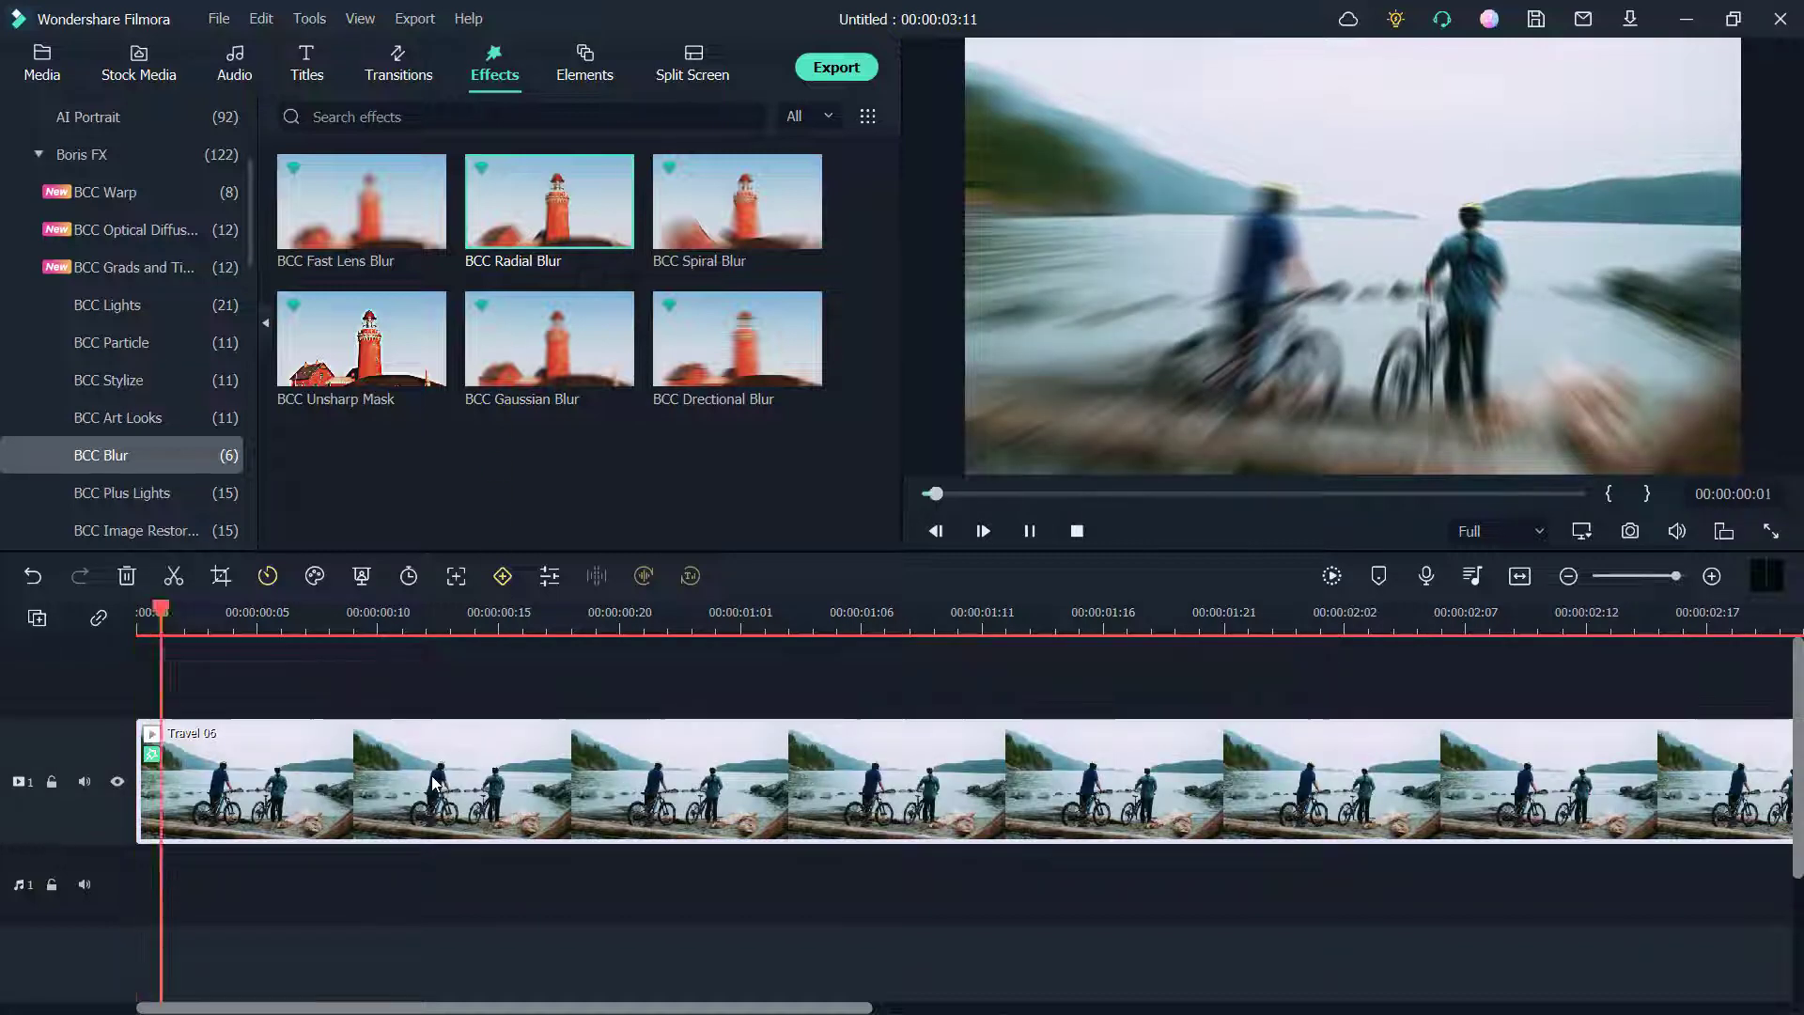
key("space")
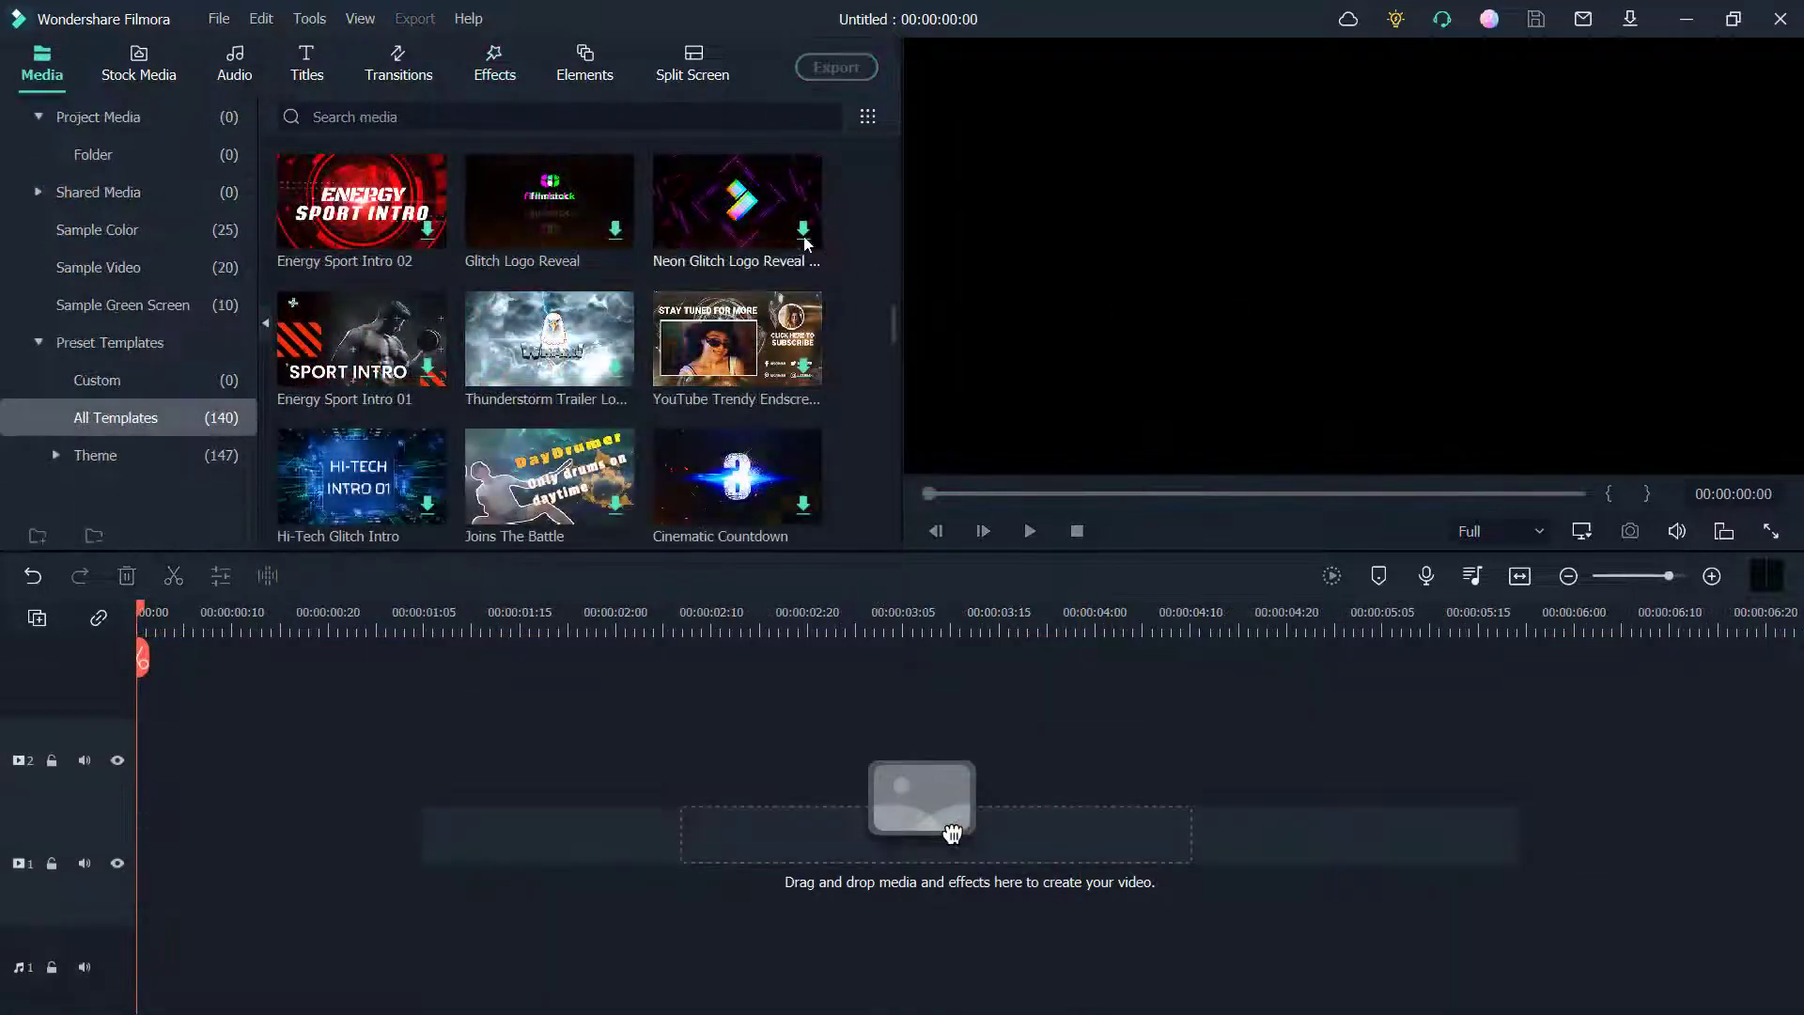
Find the Travel_Intro_02 preset template among all templates and place it at the start of the timeline
scroll(487, 199, "down", 15)
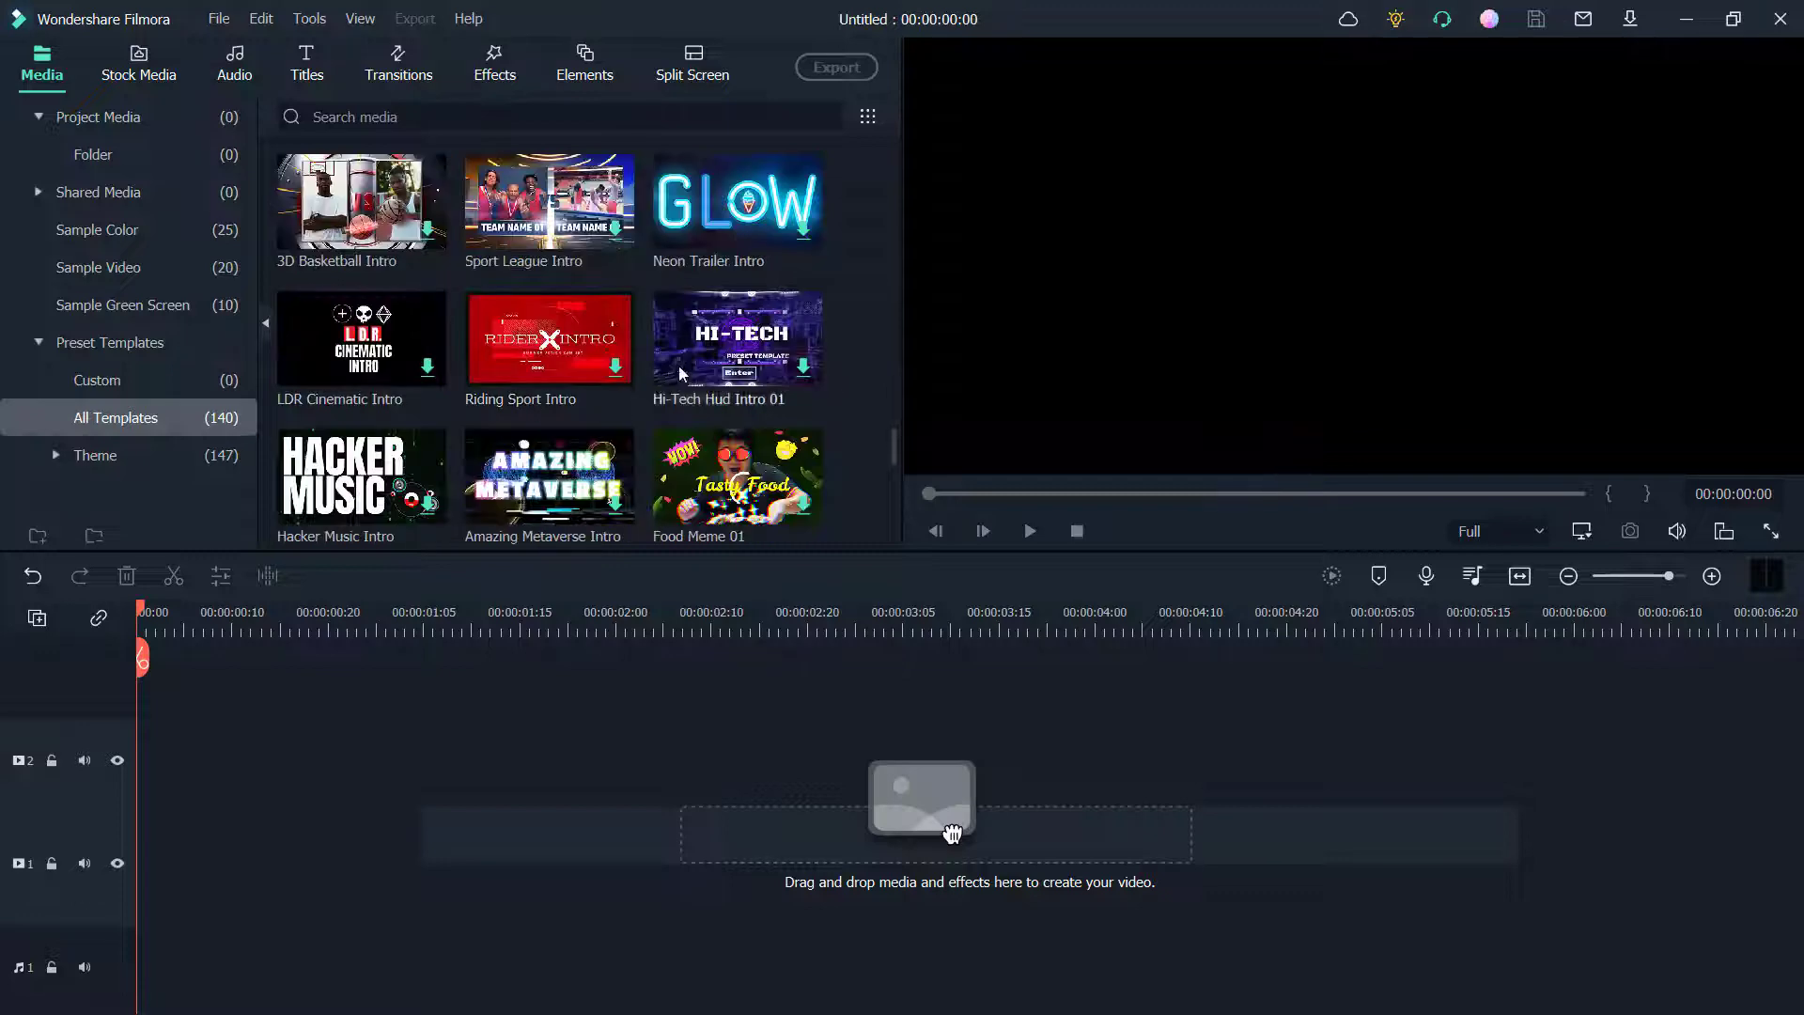
scroll(308, 377, "down", 5)
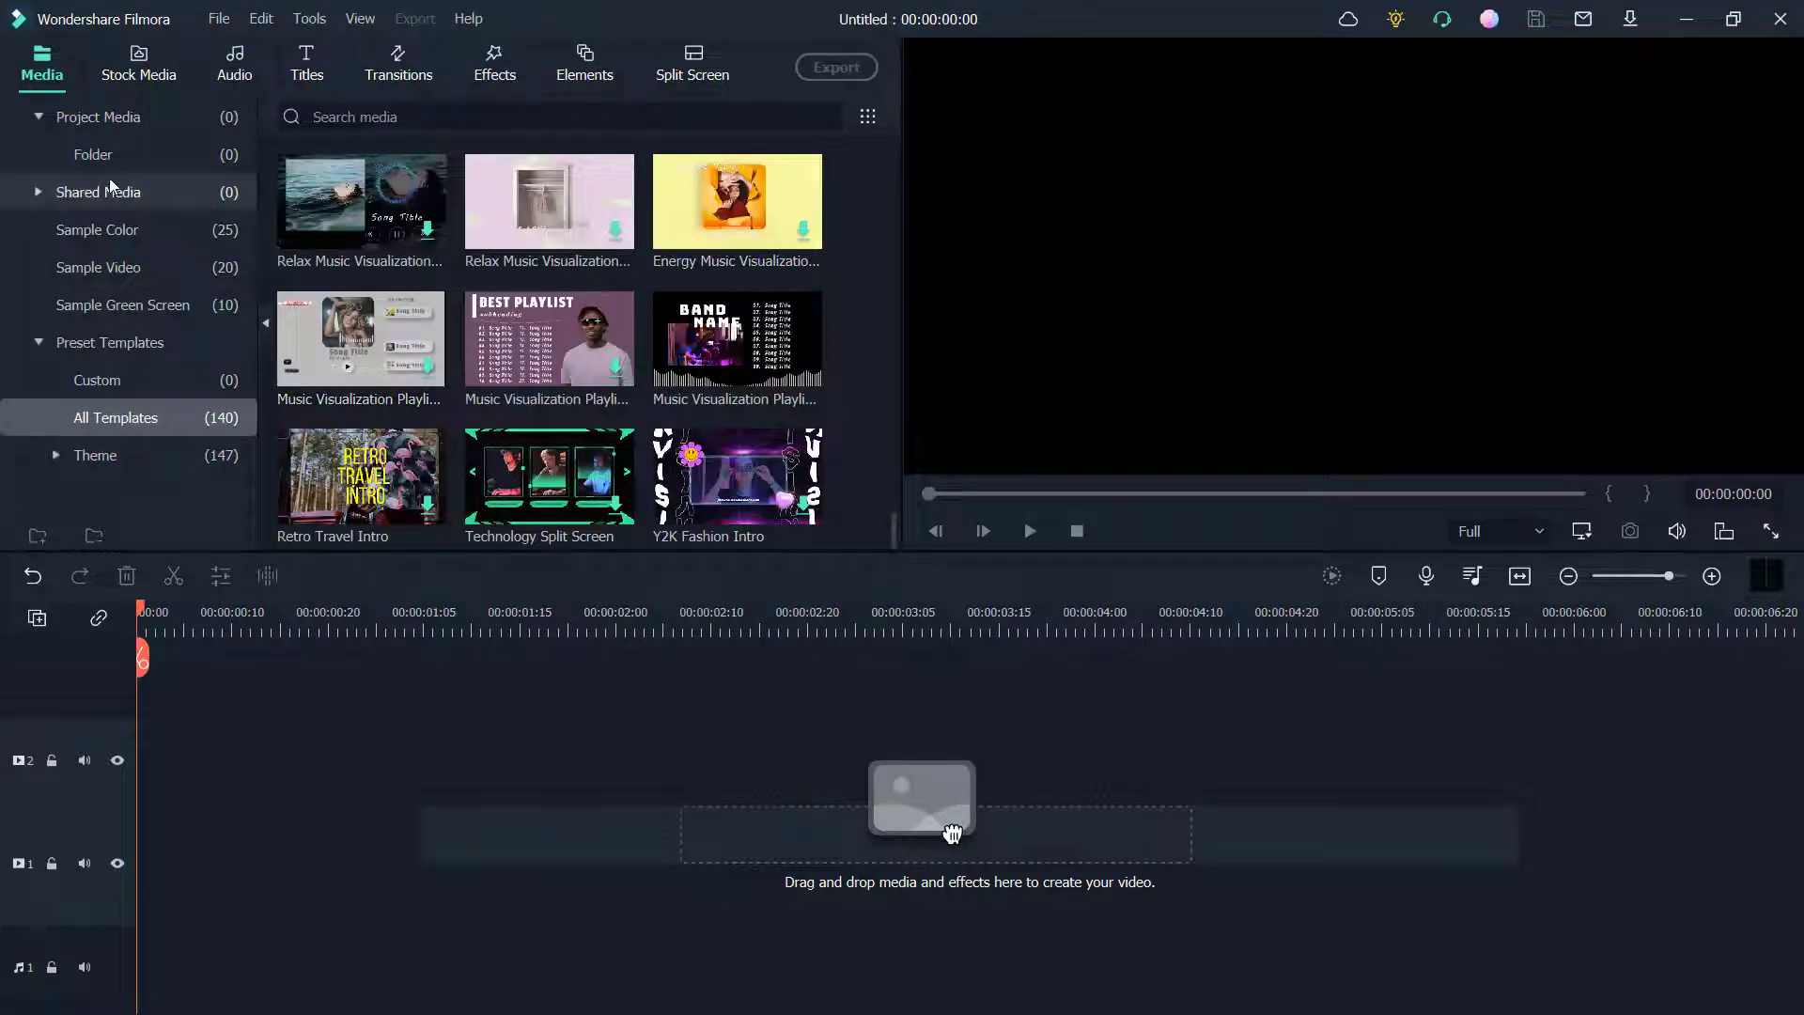
scroll(476, 287, "down", 5)
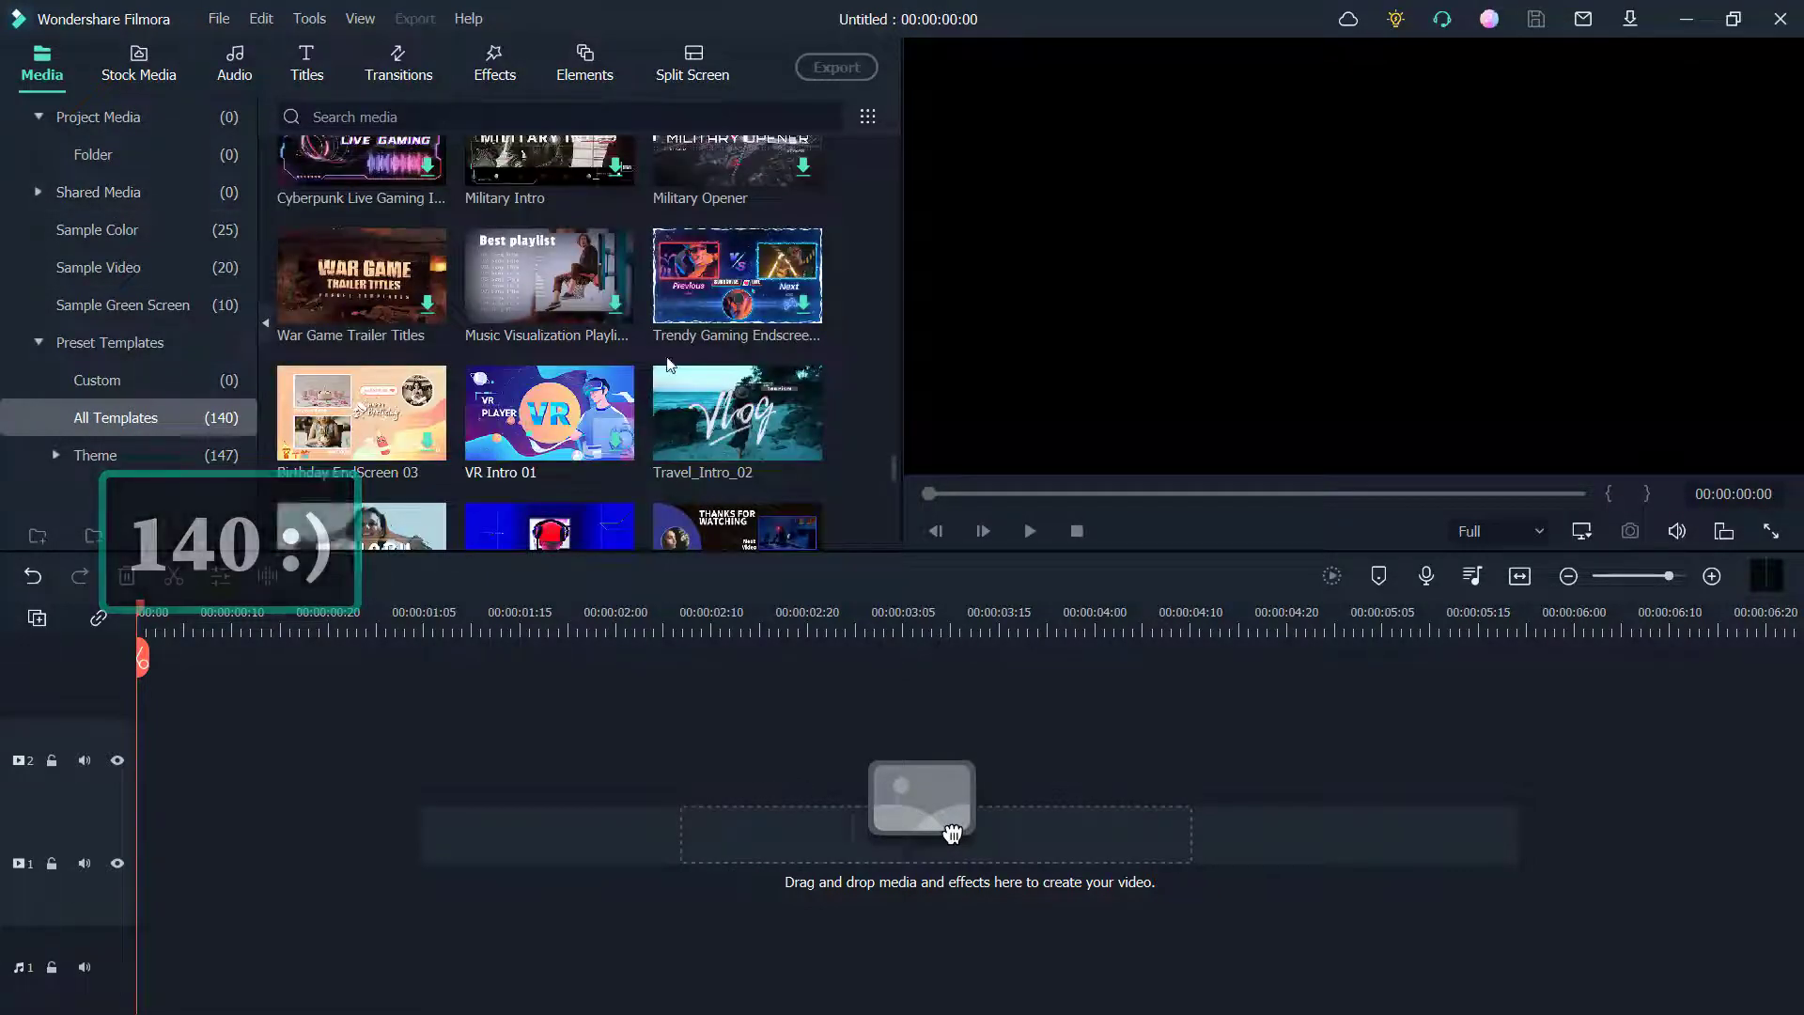
scroll(720, 338, "down", 2)
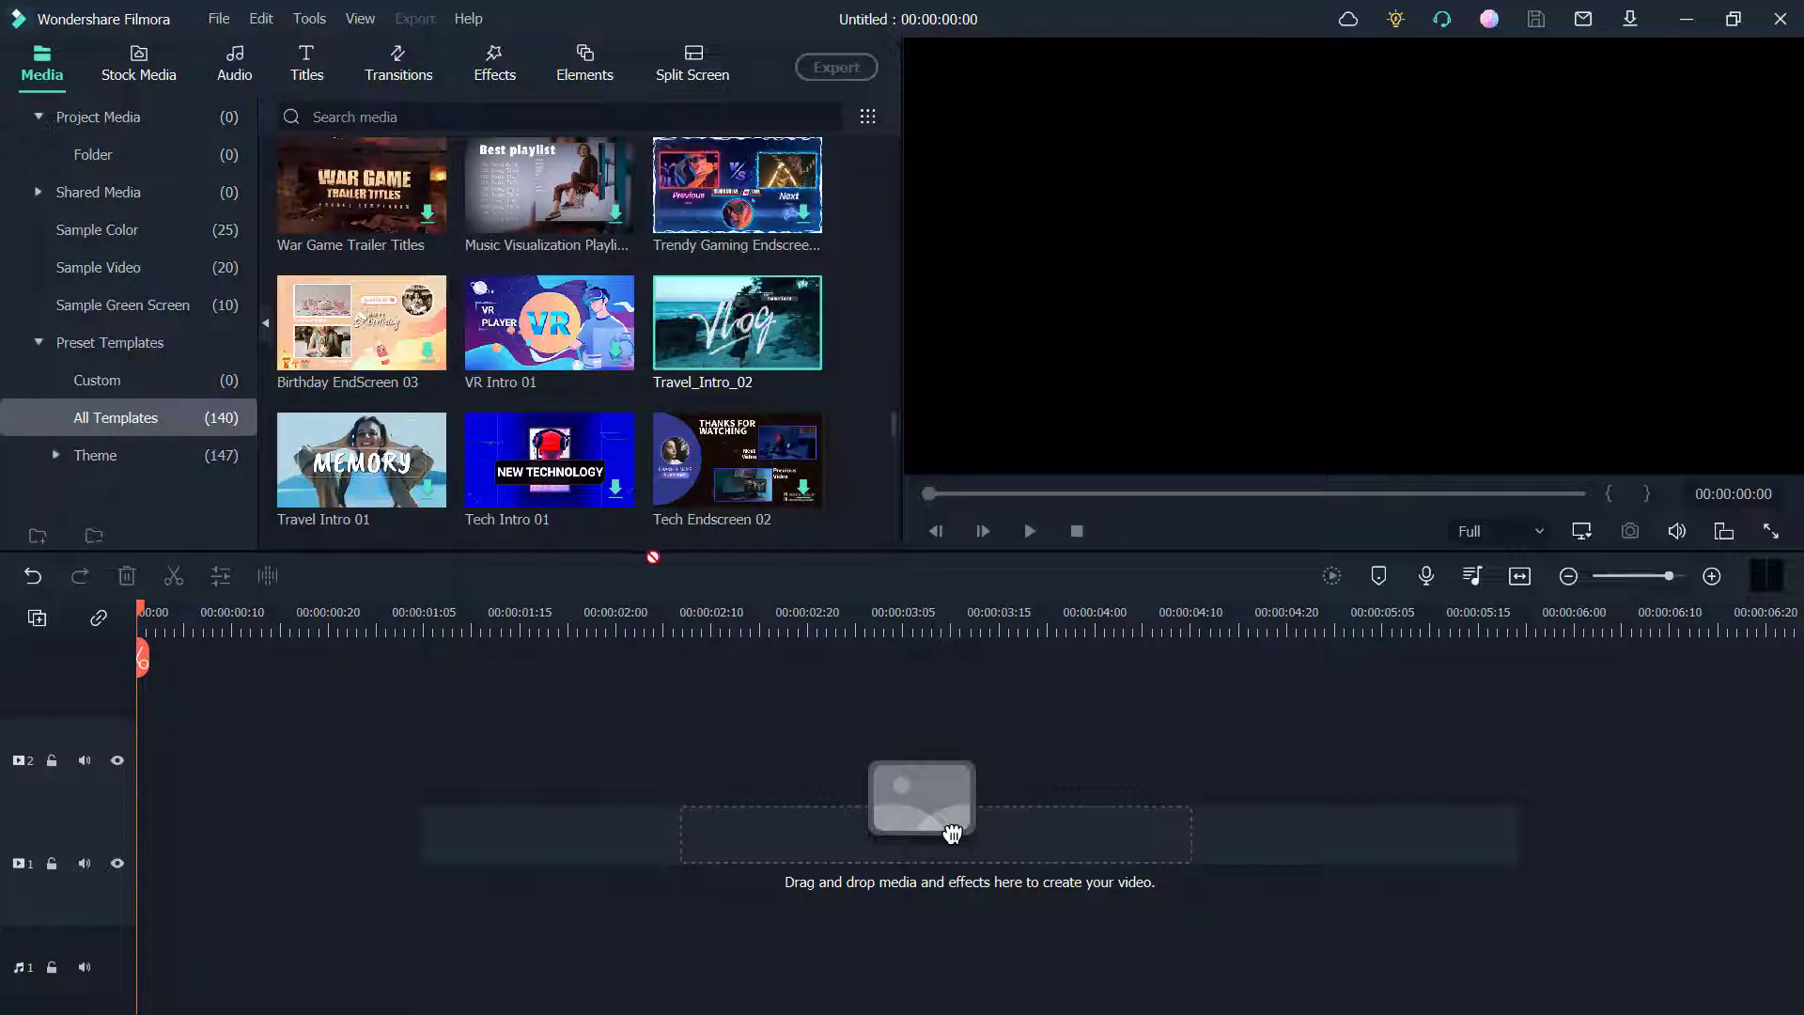
left_click_drag(952, 834, 148, 860)
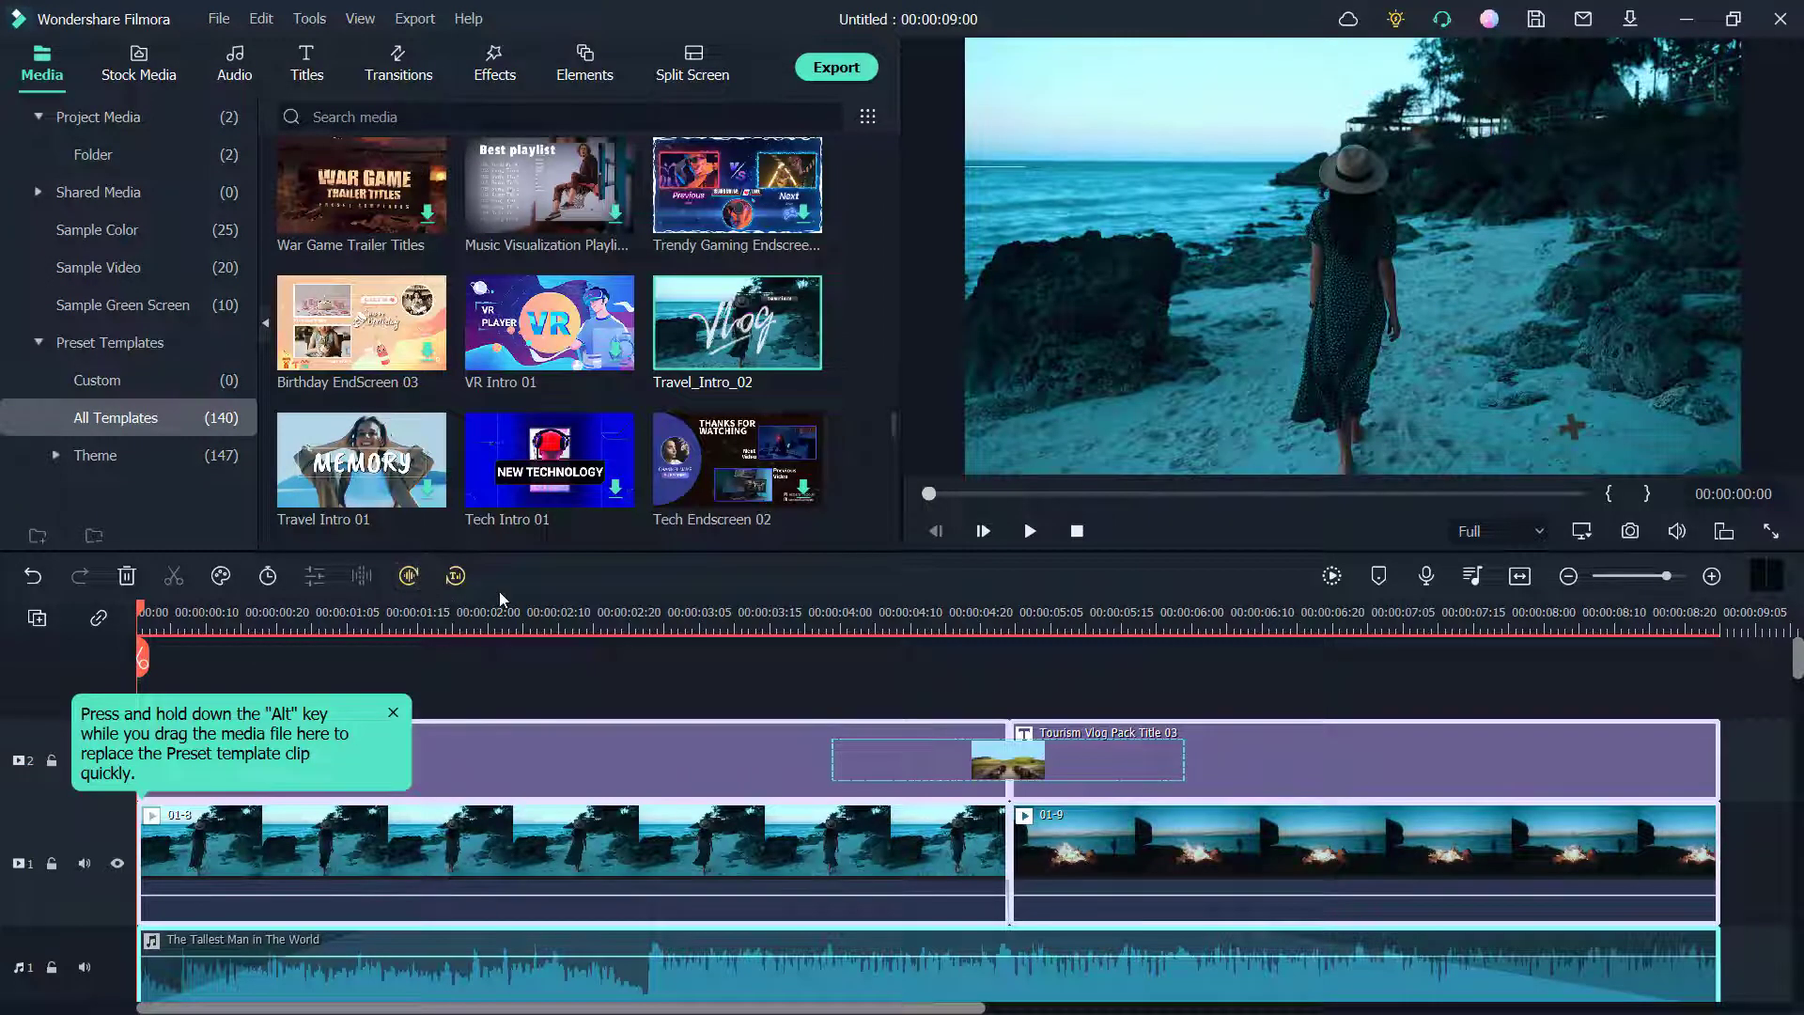
Preview the travel intro template at 00:00:03:14 and look at the themed preset templates
left_click_drag(502, 611, 762, 611)
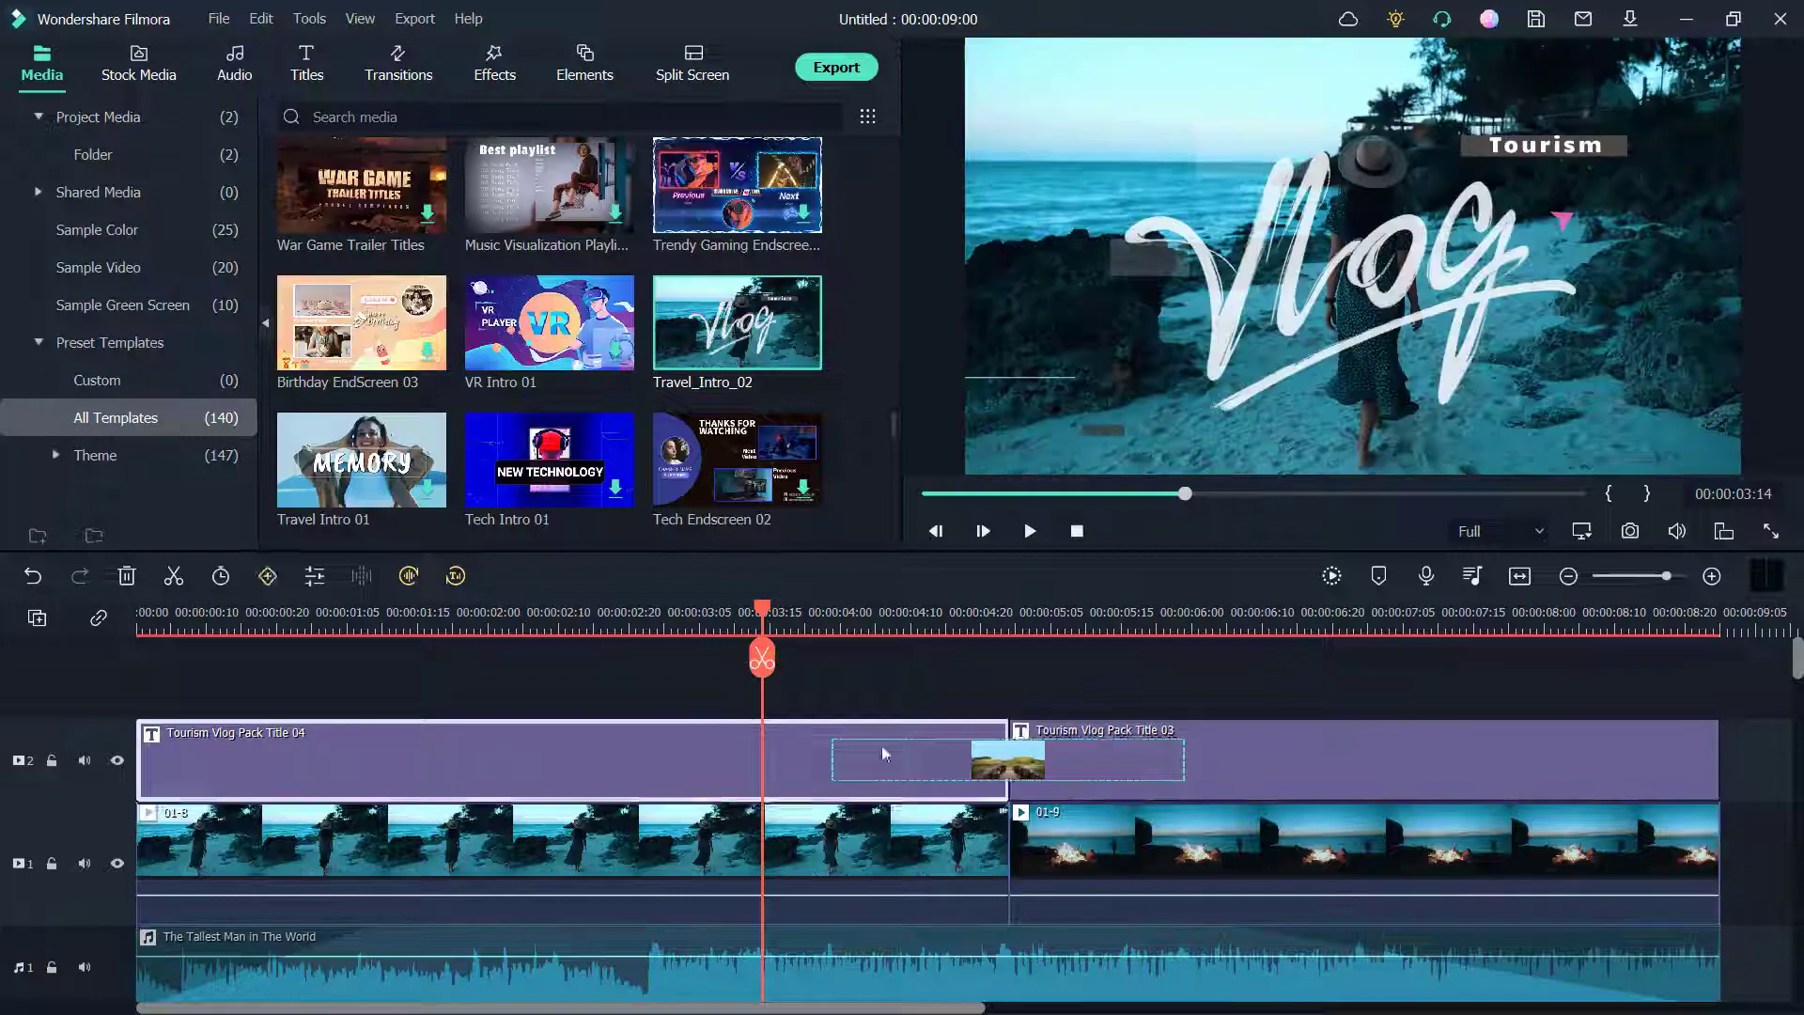
left_click_drag(883, 752, 884, 753)
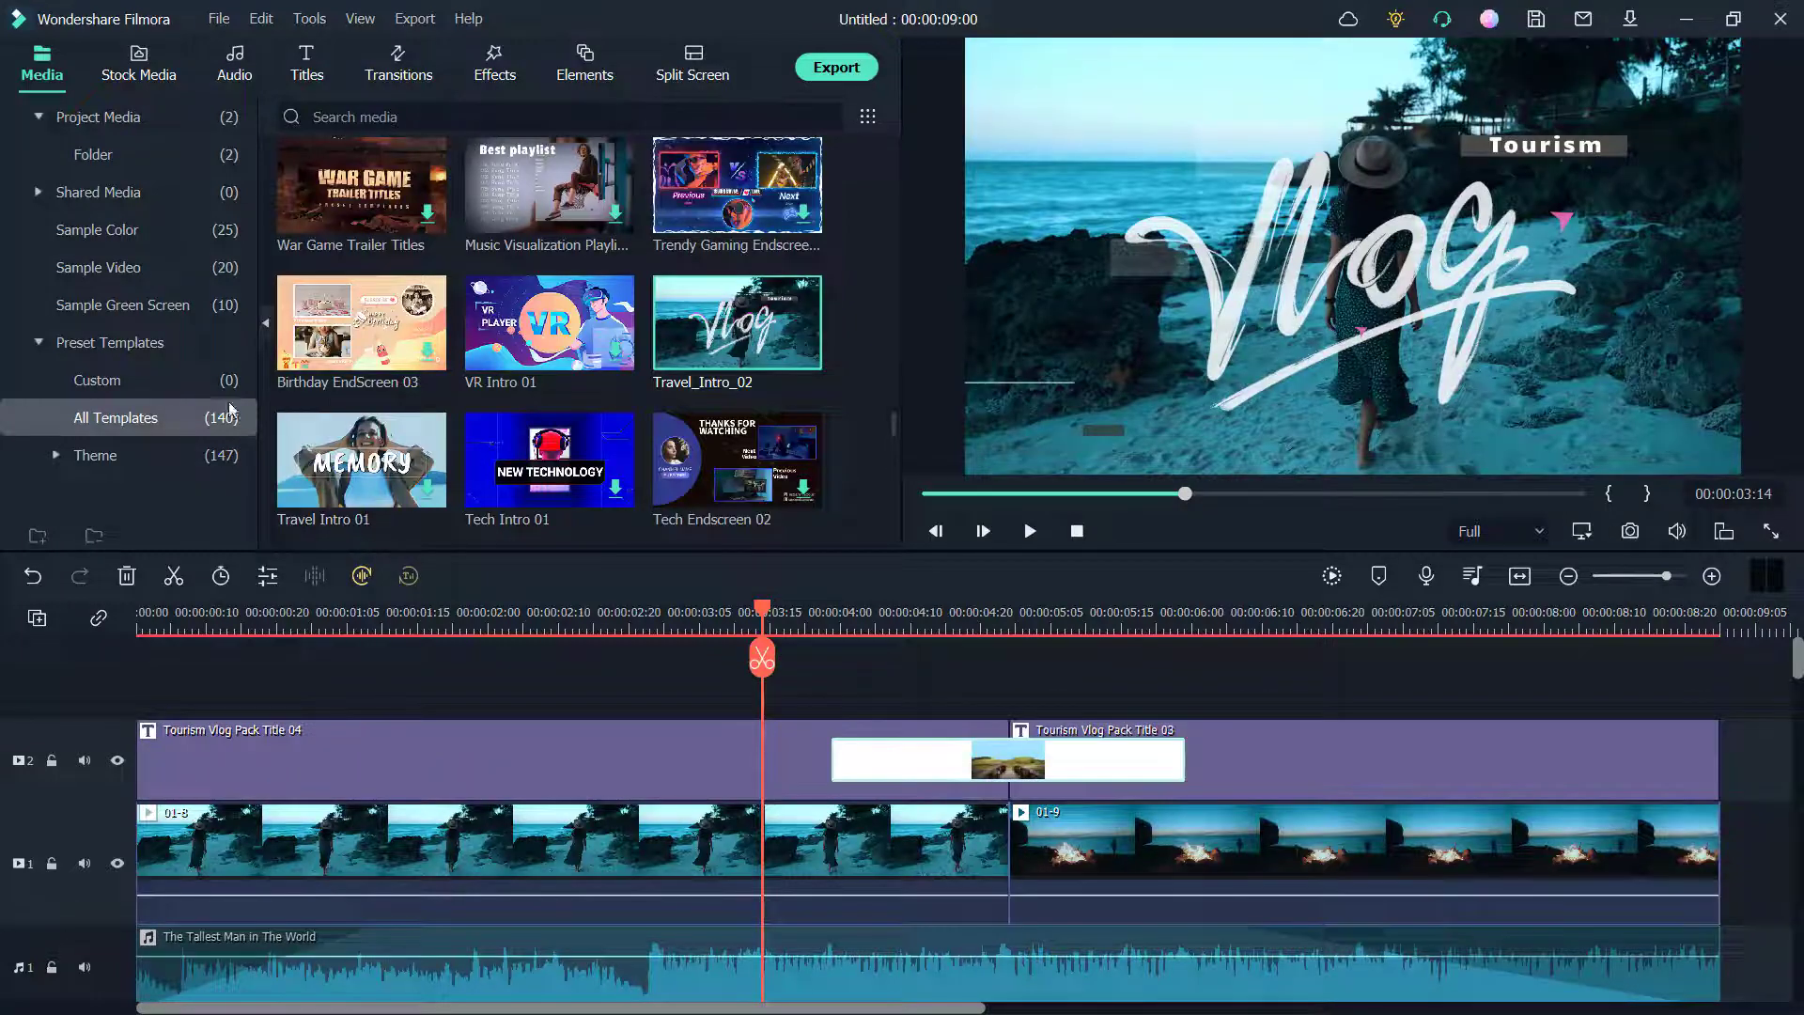
left_click(94, 455)
scroll(492, 281, "down", 3)
left_click(494, 759)
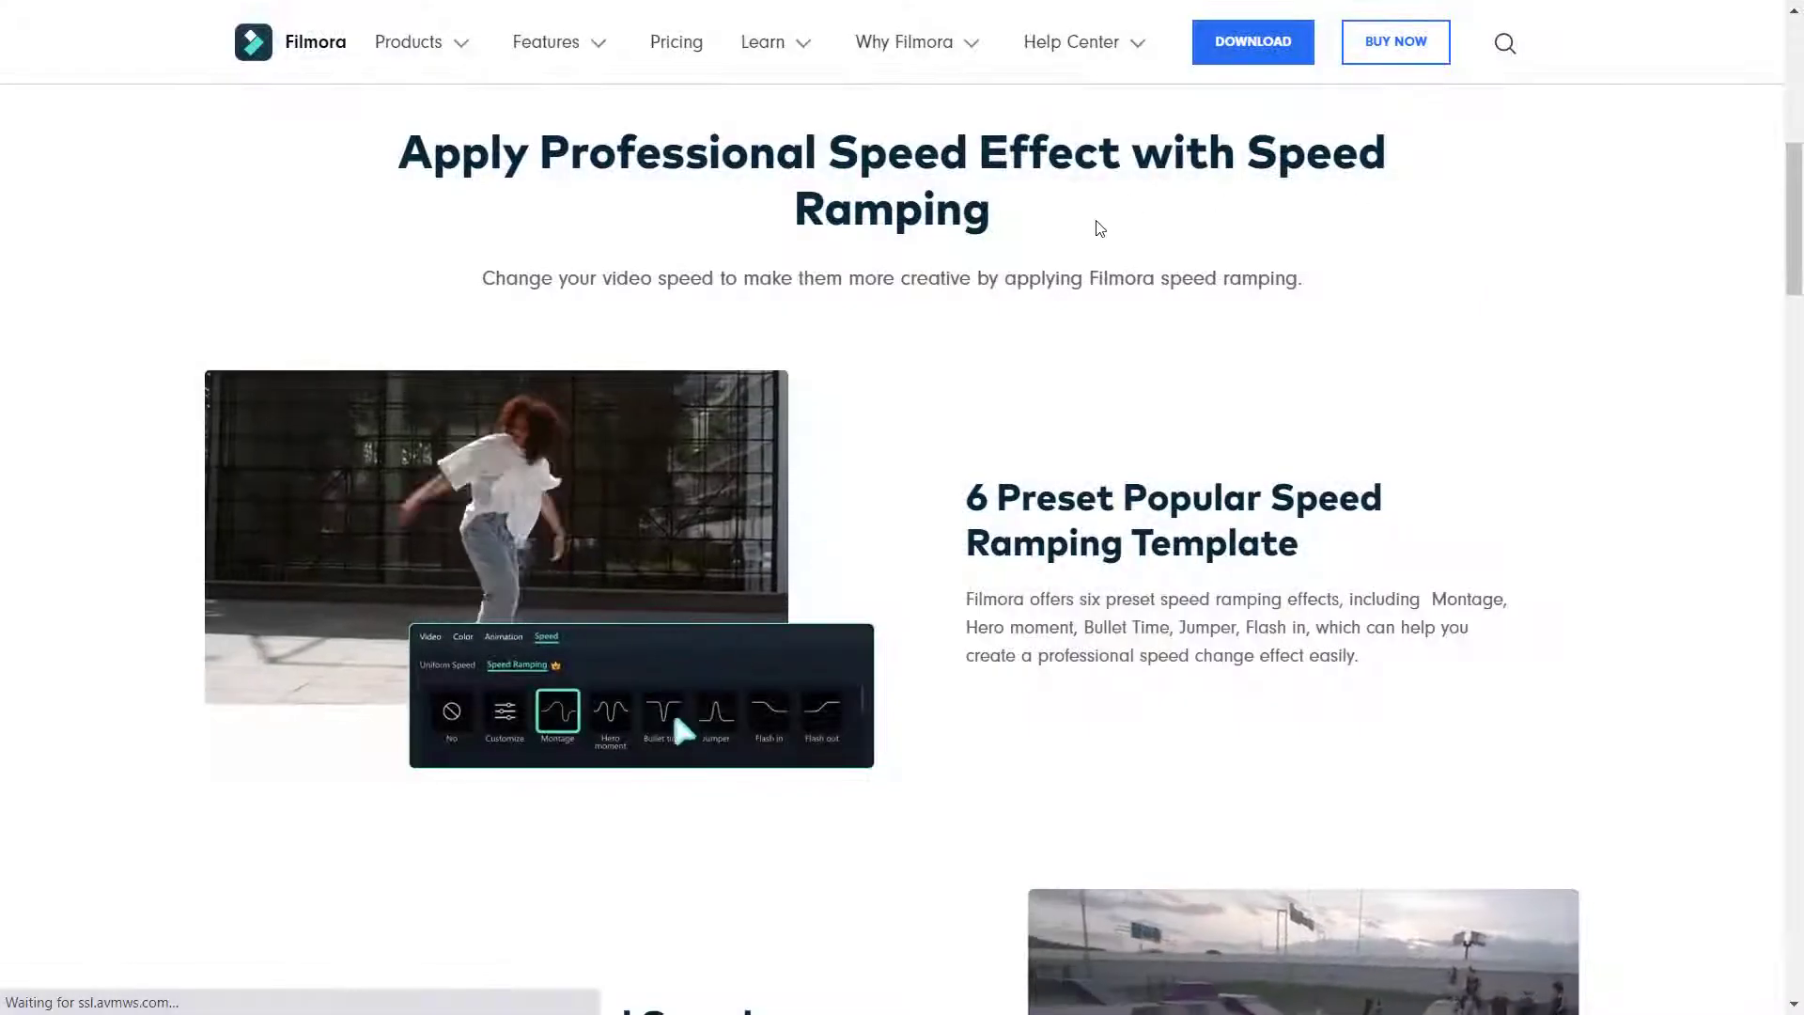
Read the Filmora web page on speed ramping, covering preset templates, customized templates and maintaining the audio pitch
scroll(1052, 258, "down", 1)
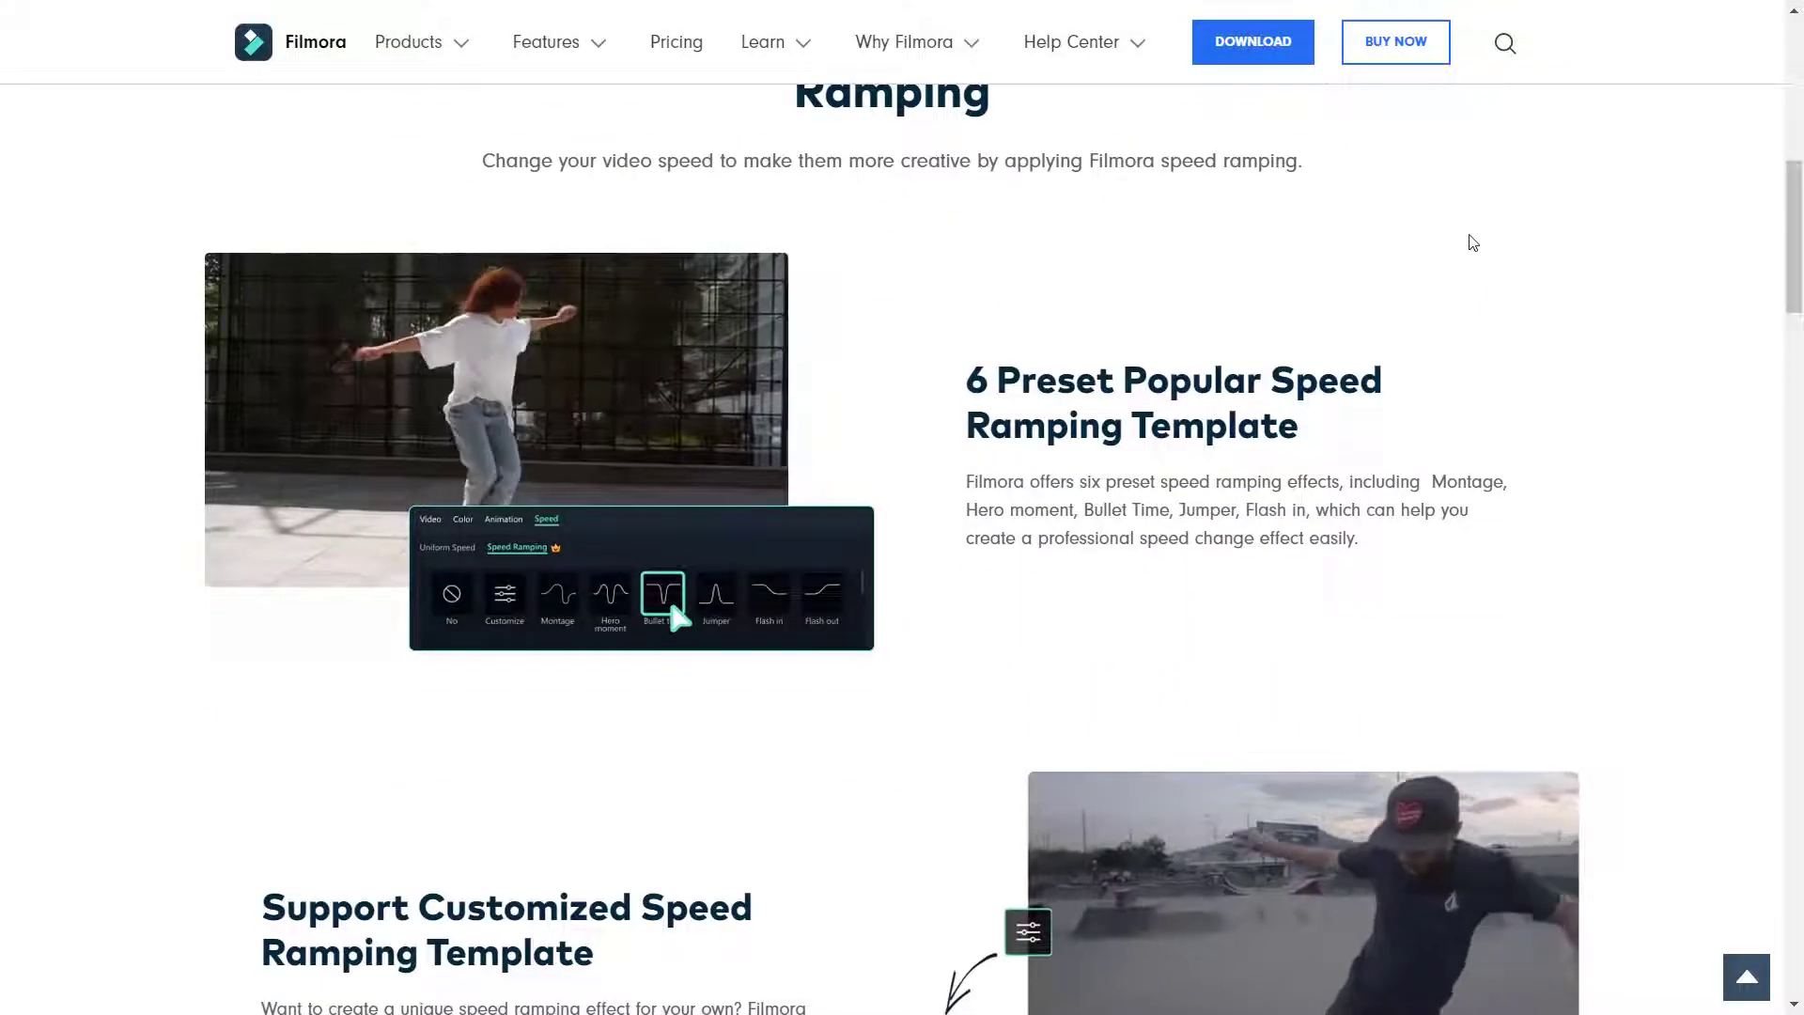
scroll(1530, 262, "down", 1)
scroll(1584, 278, "down", 1)
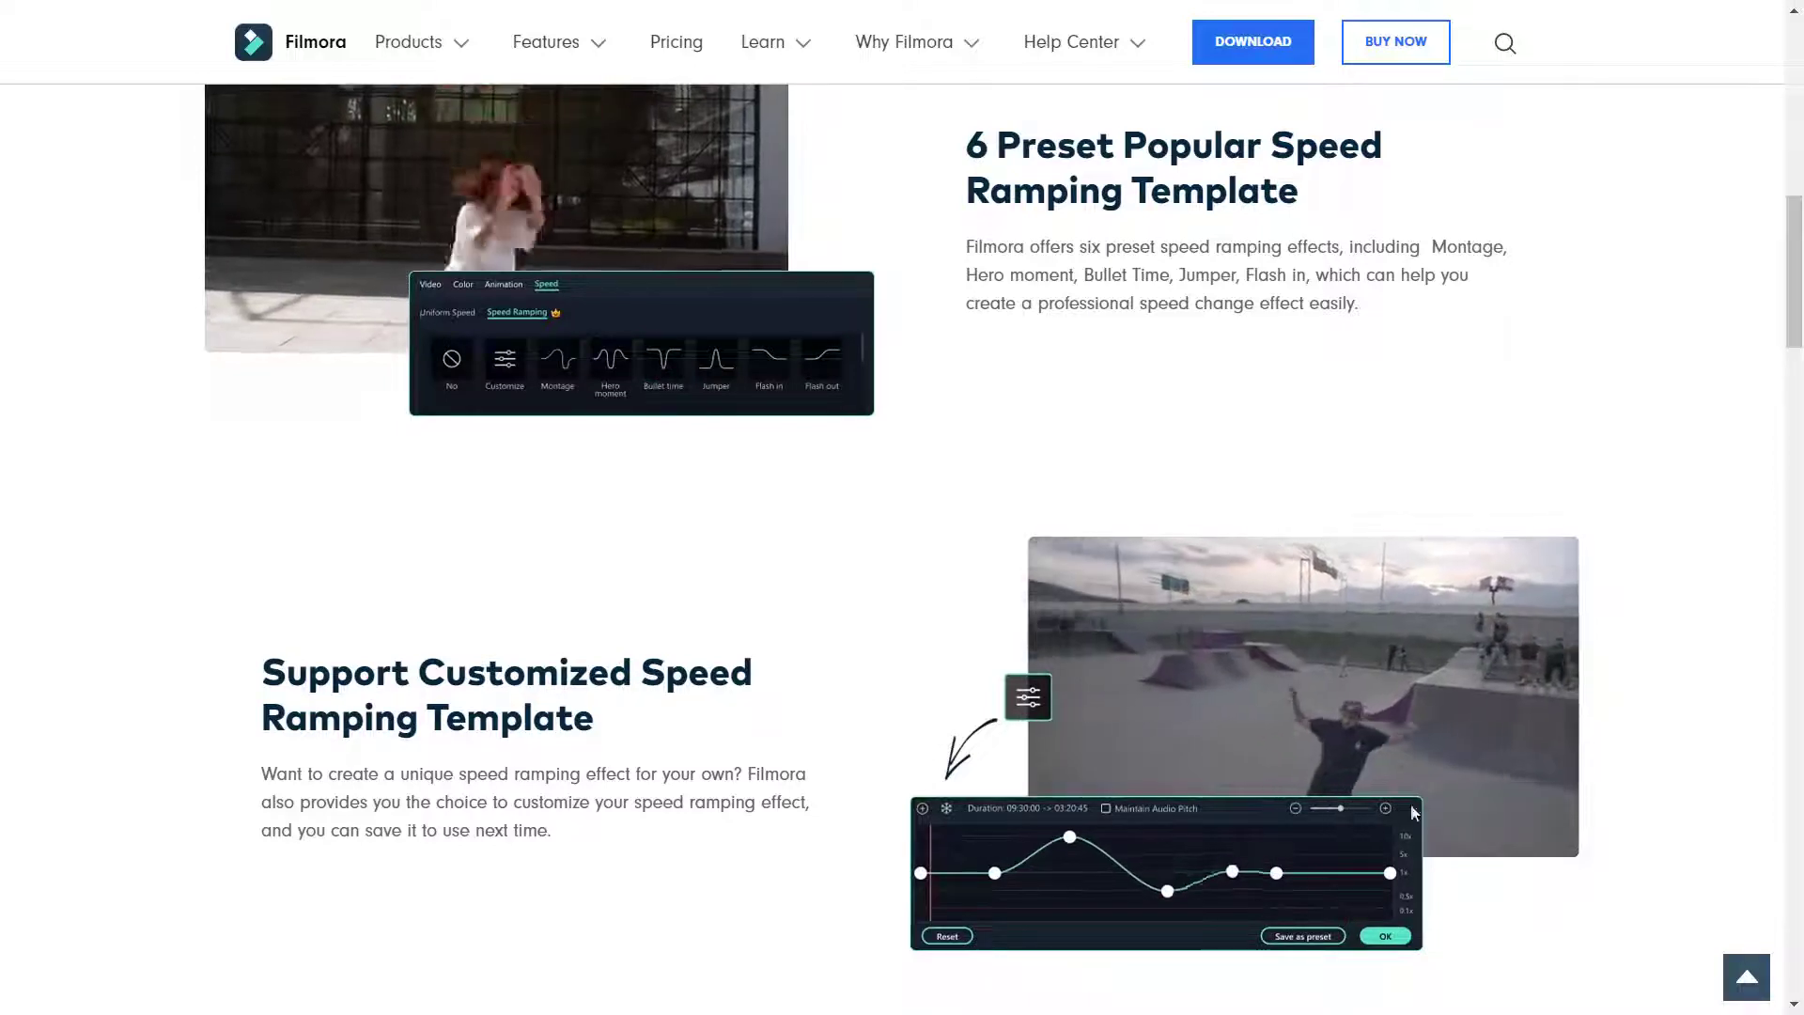
scroll(1394, 782, "down", 5)
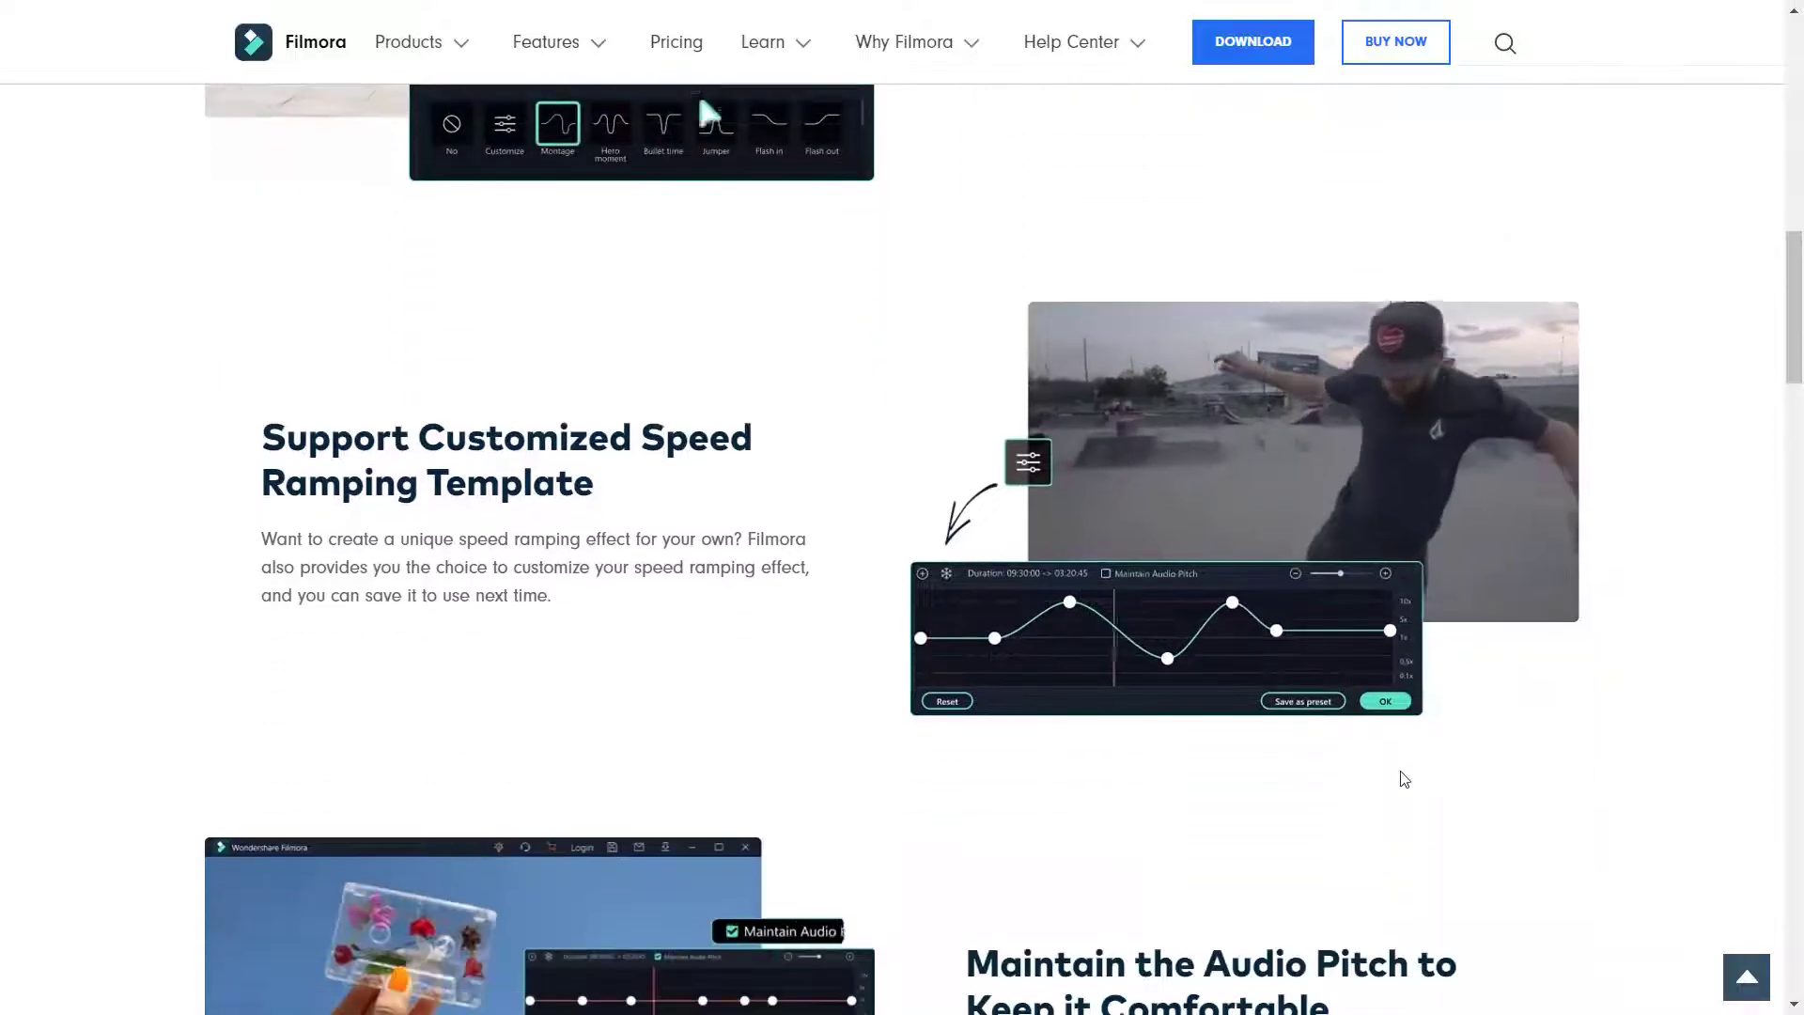
scroll(1404, 779, "down", 1)
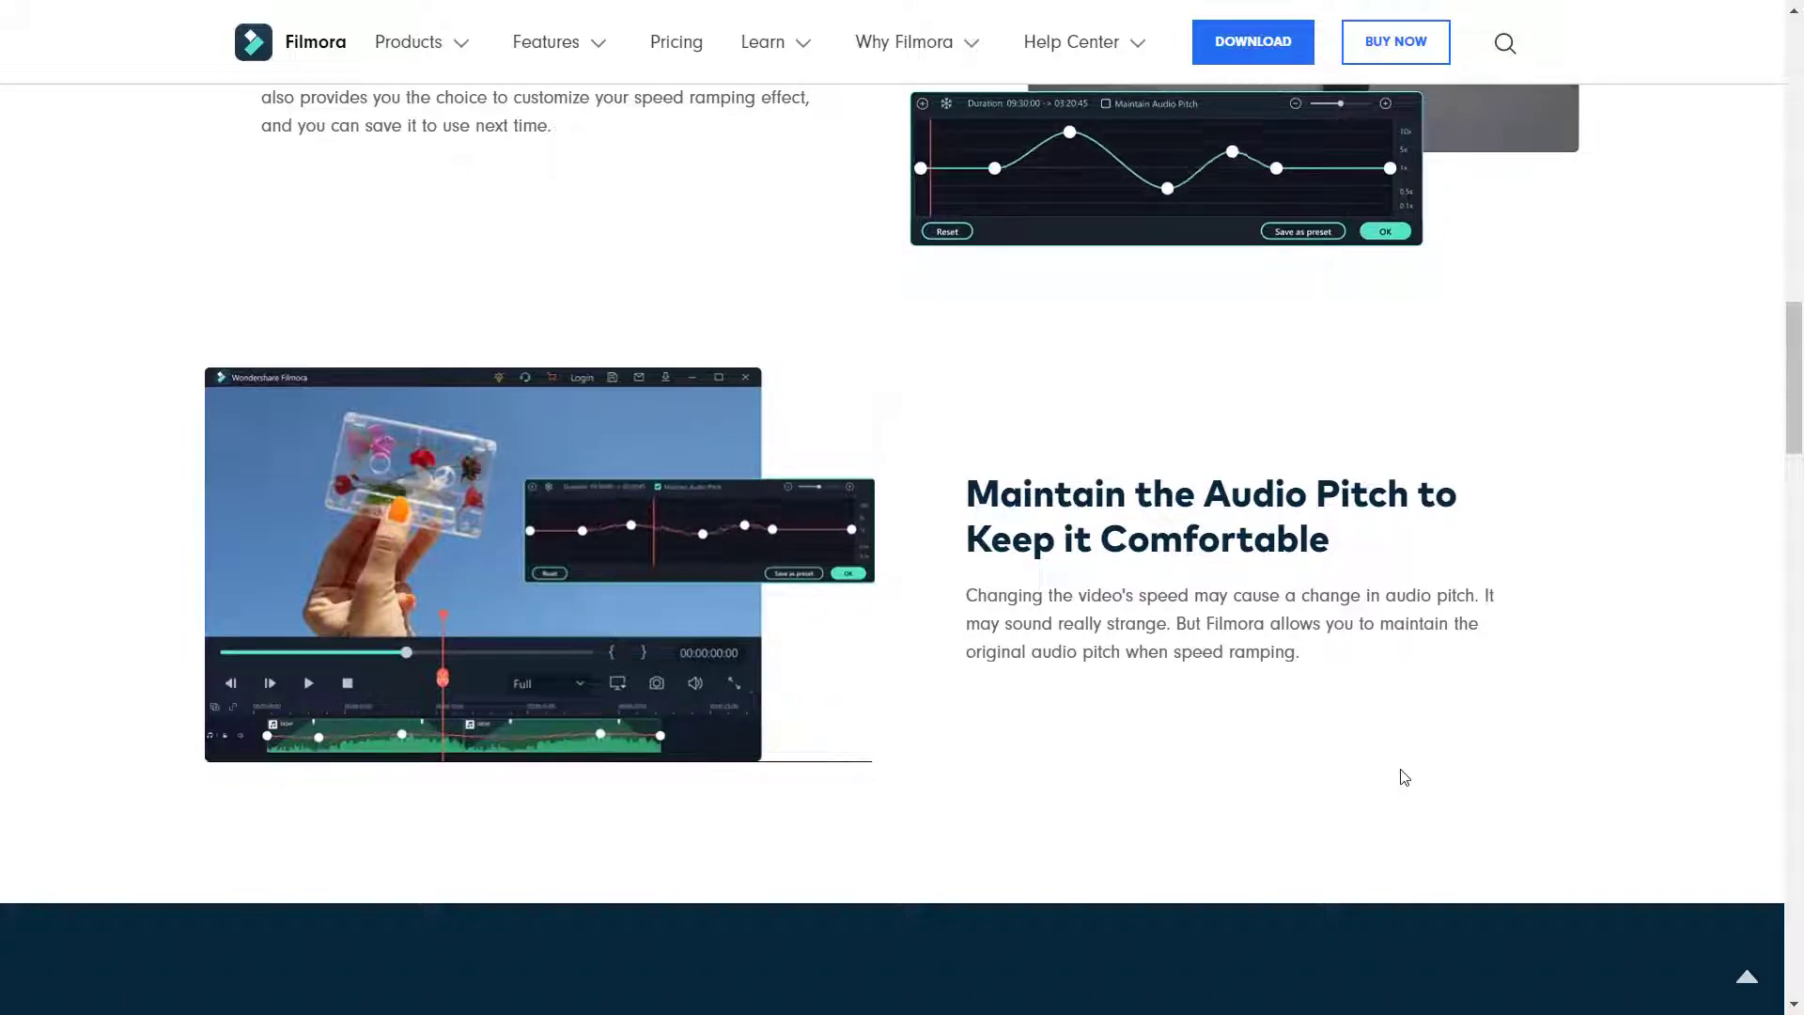
scroll(1403, 779, "up", 5)
scroll(1402, 777, "up", 5)
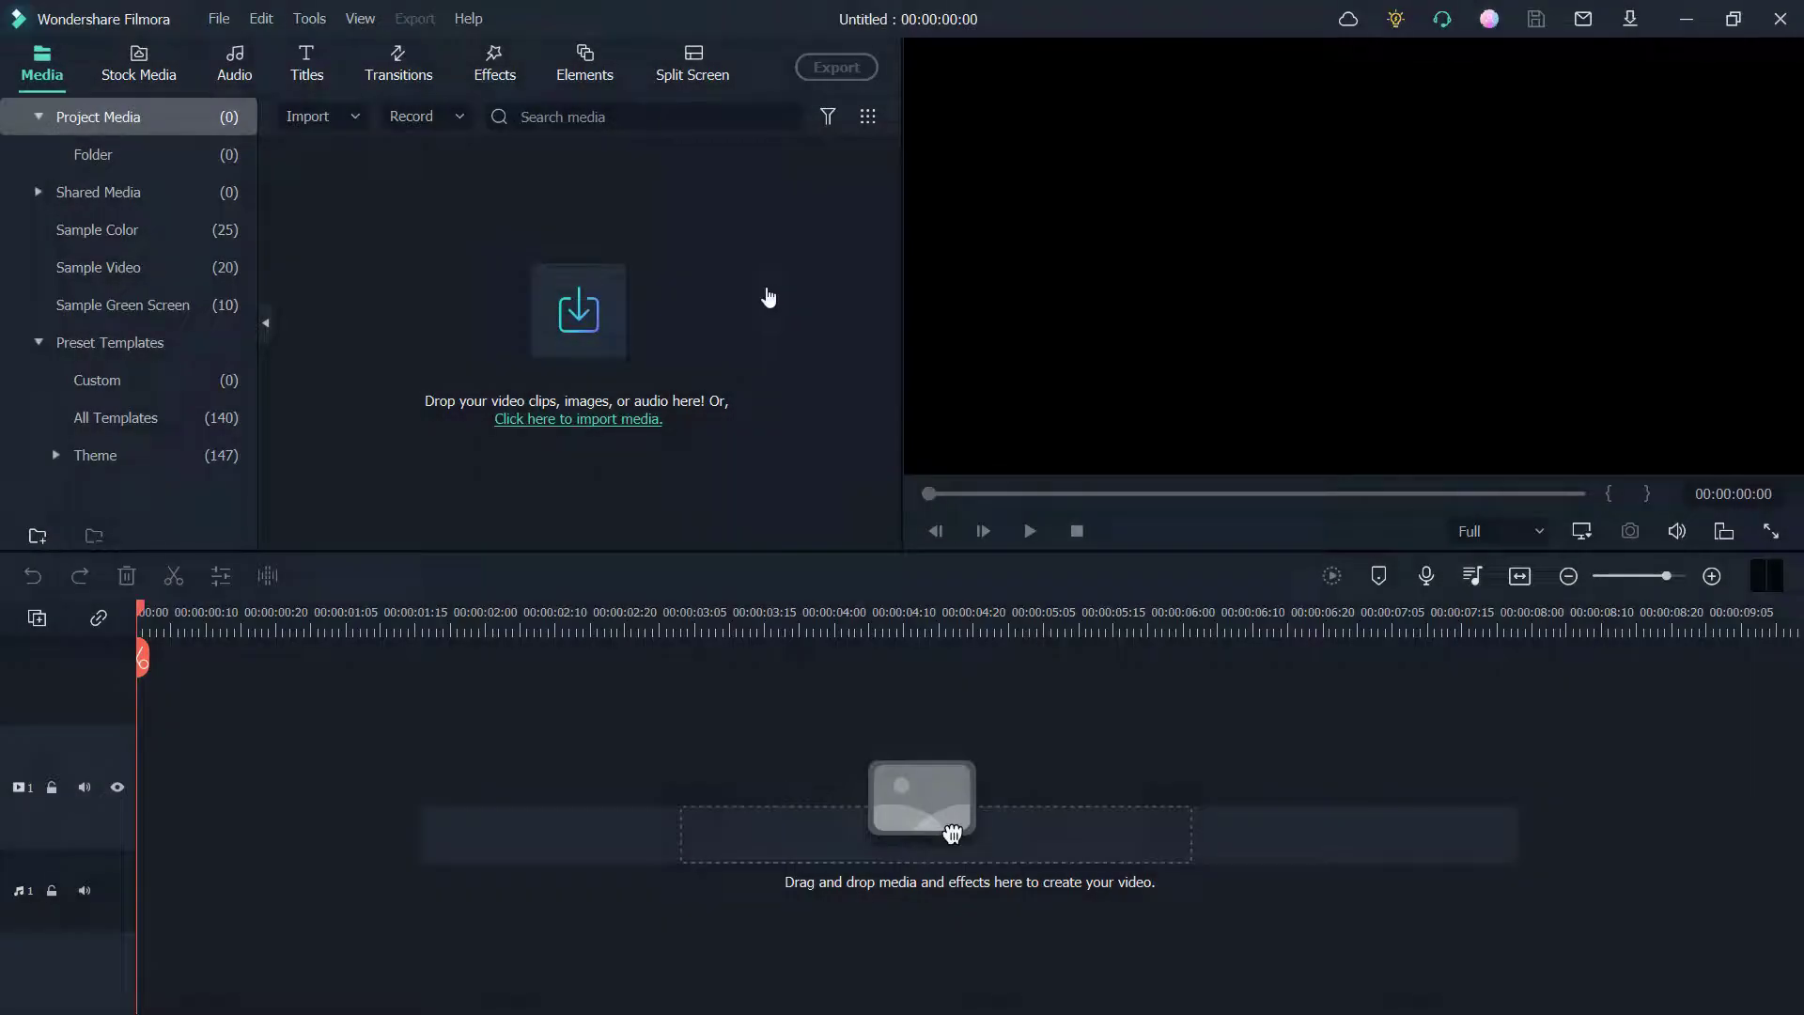
Import Mountain Bike - 18215.mp4 from the action folder and place it at the start of the first video track
left_click(578, 310)
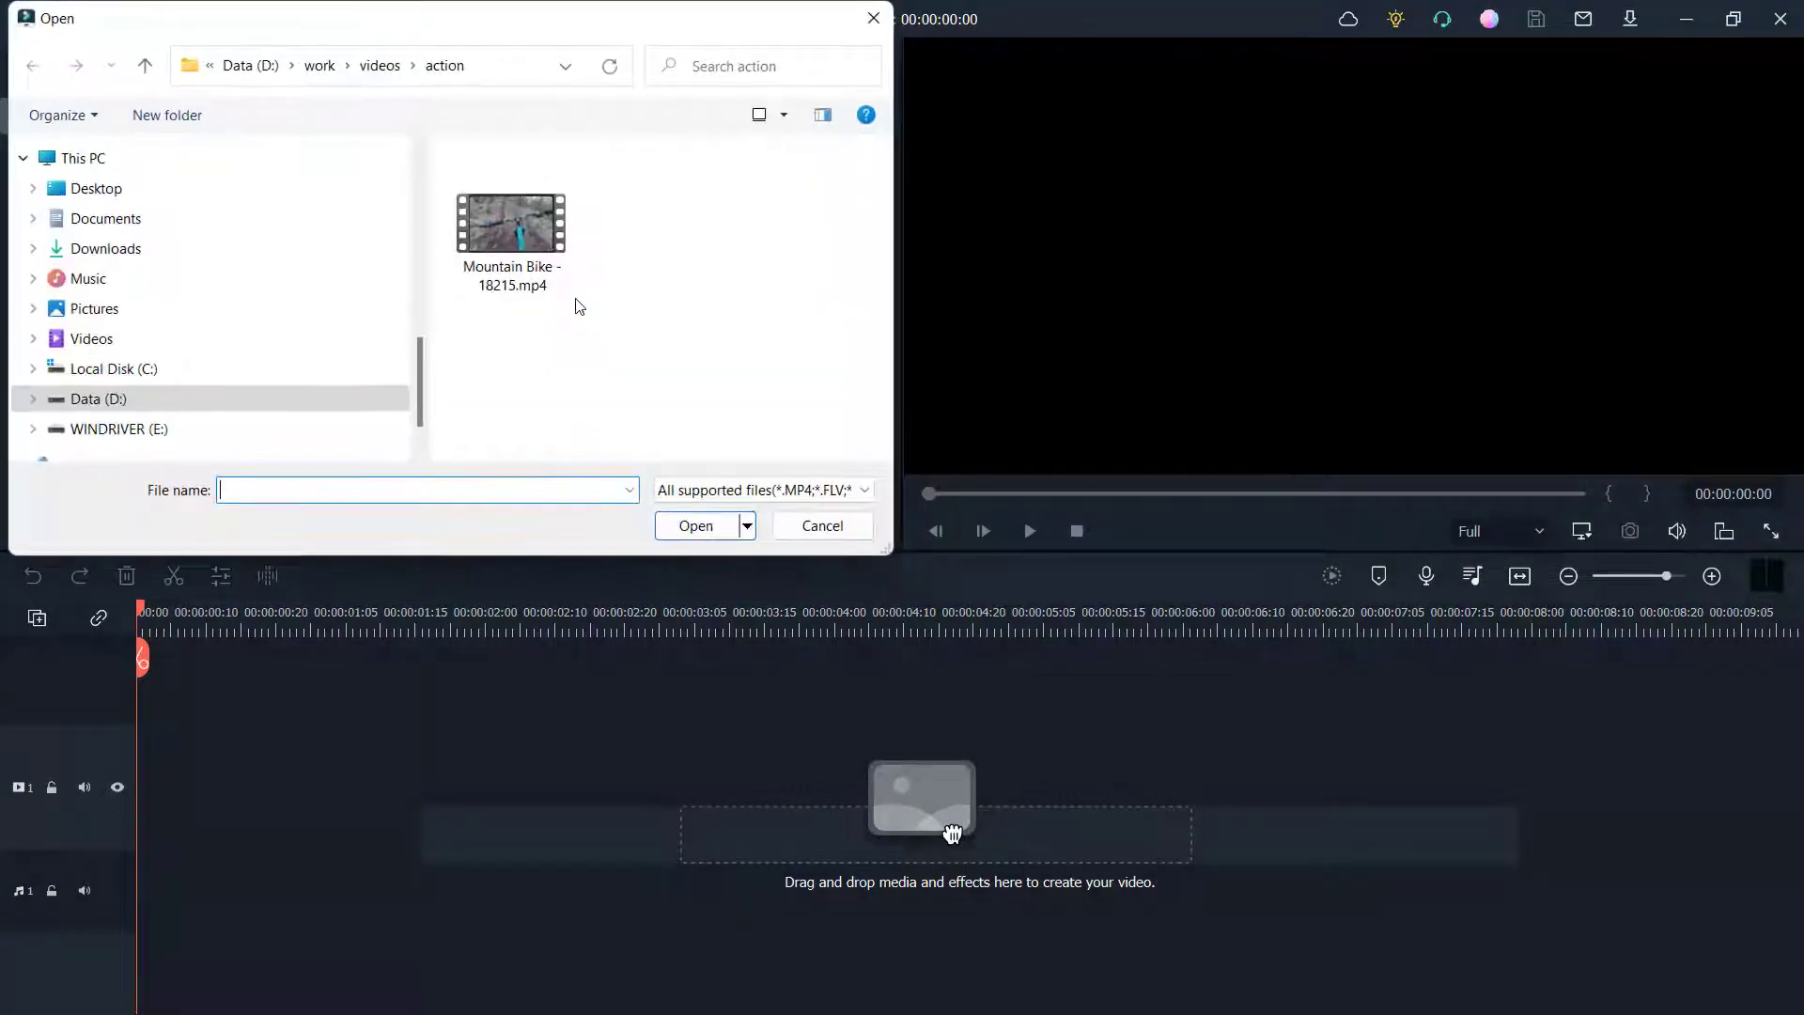
double_click(517, 271)
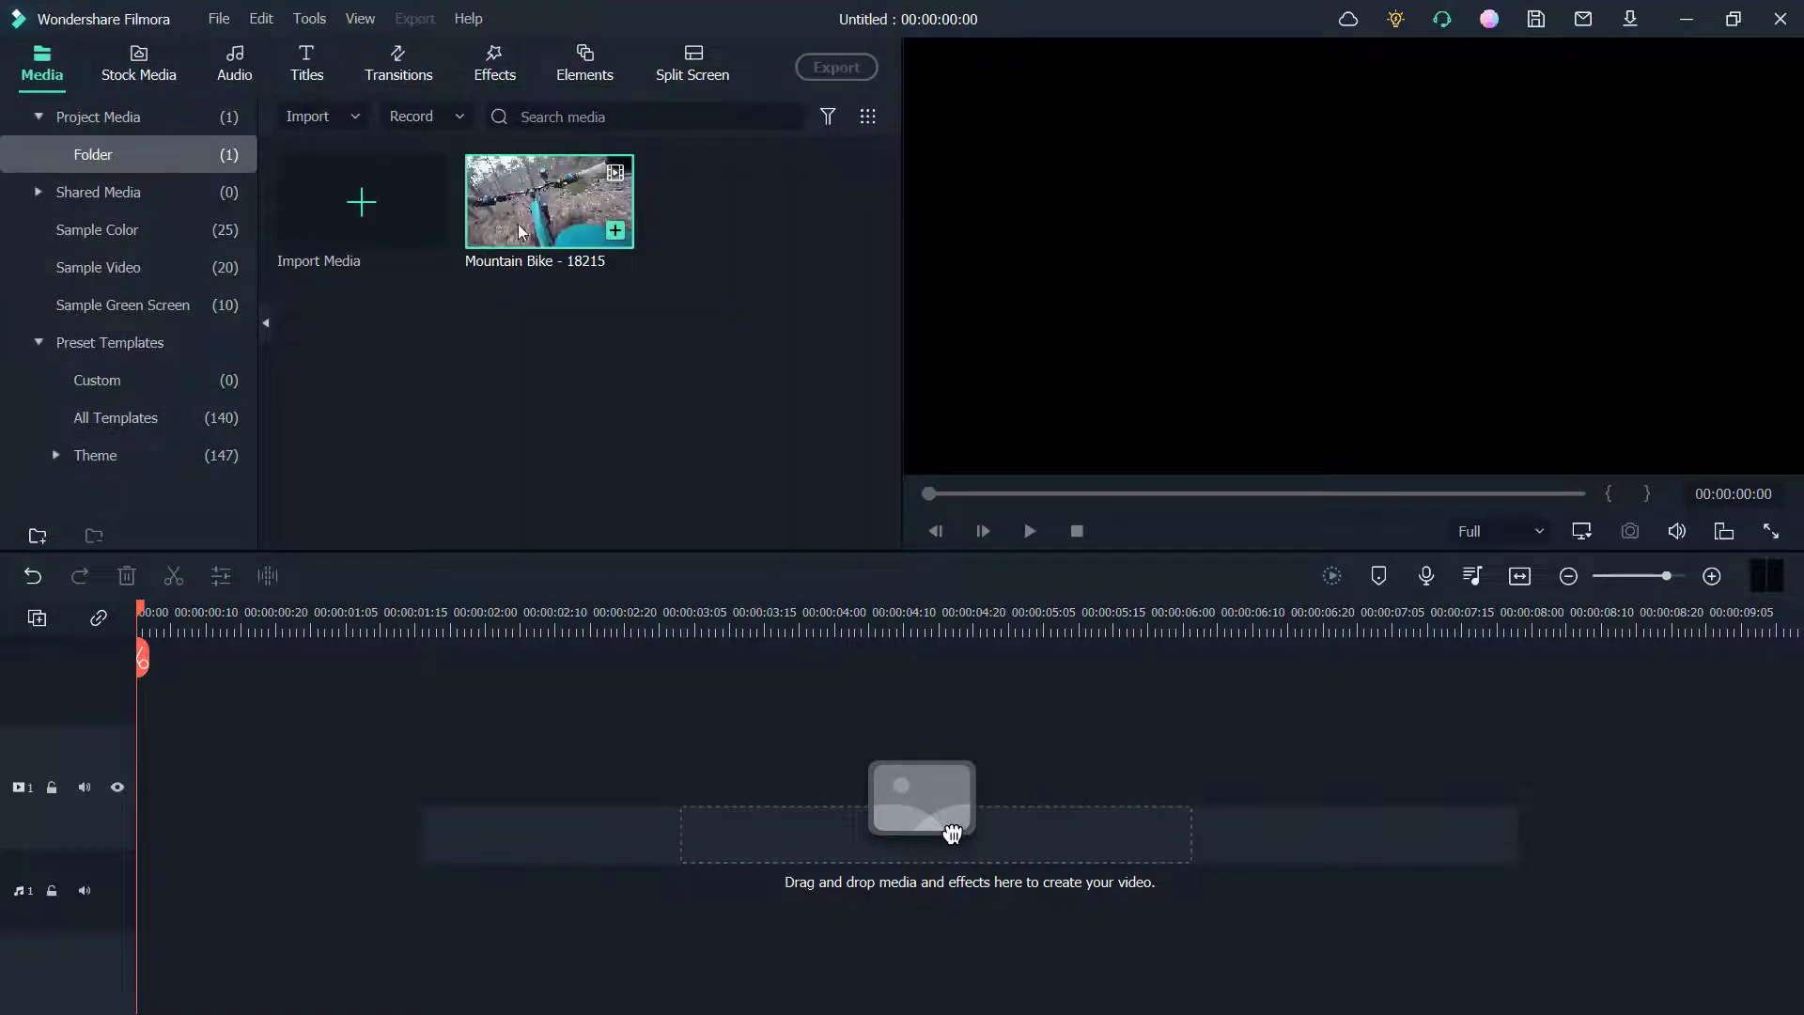
left_click_drag(522, 235, 141, 845)
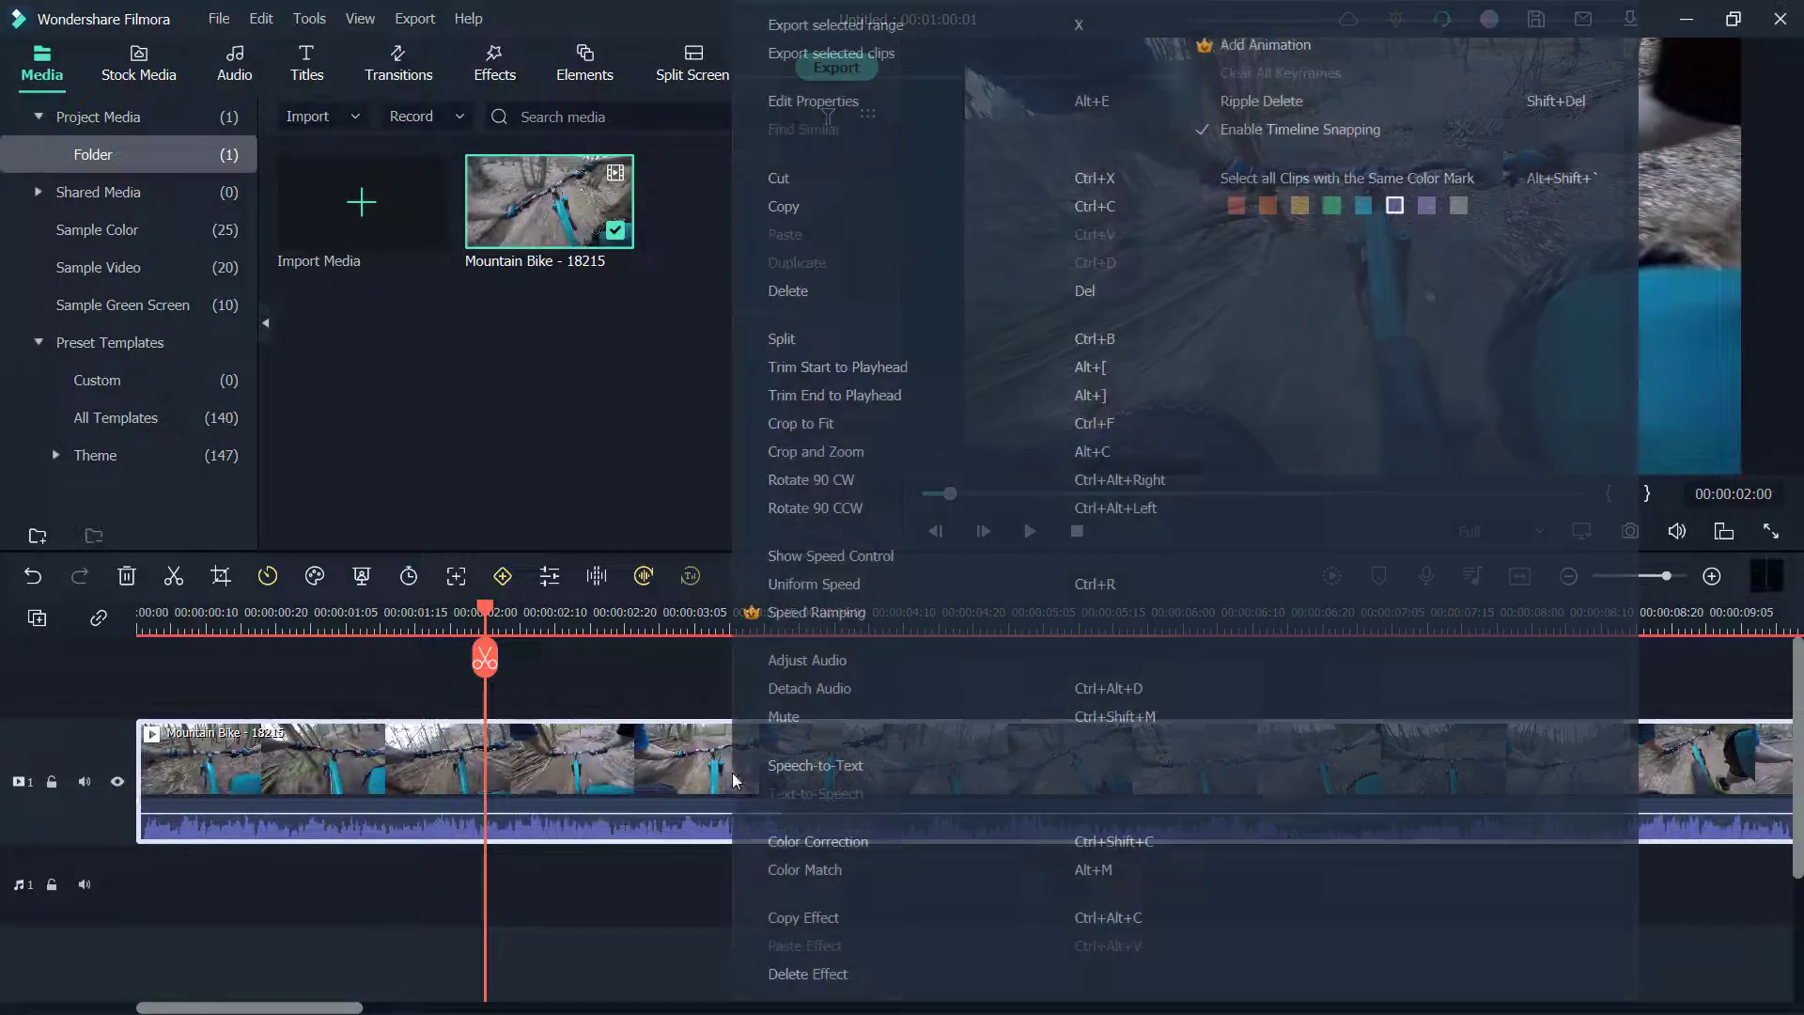
Open Speed Ramping for the mountain bike clip, try Hero moment, Bullet Time and Customize, and settle on the Montage preset
right_click(735, 779)
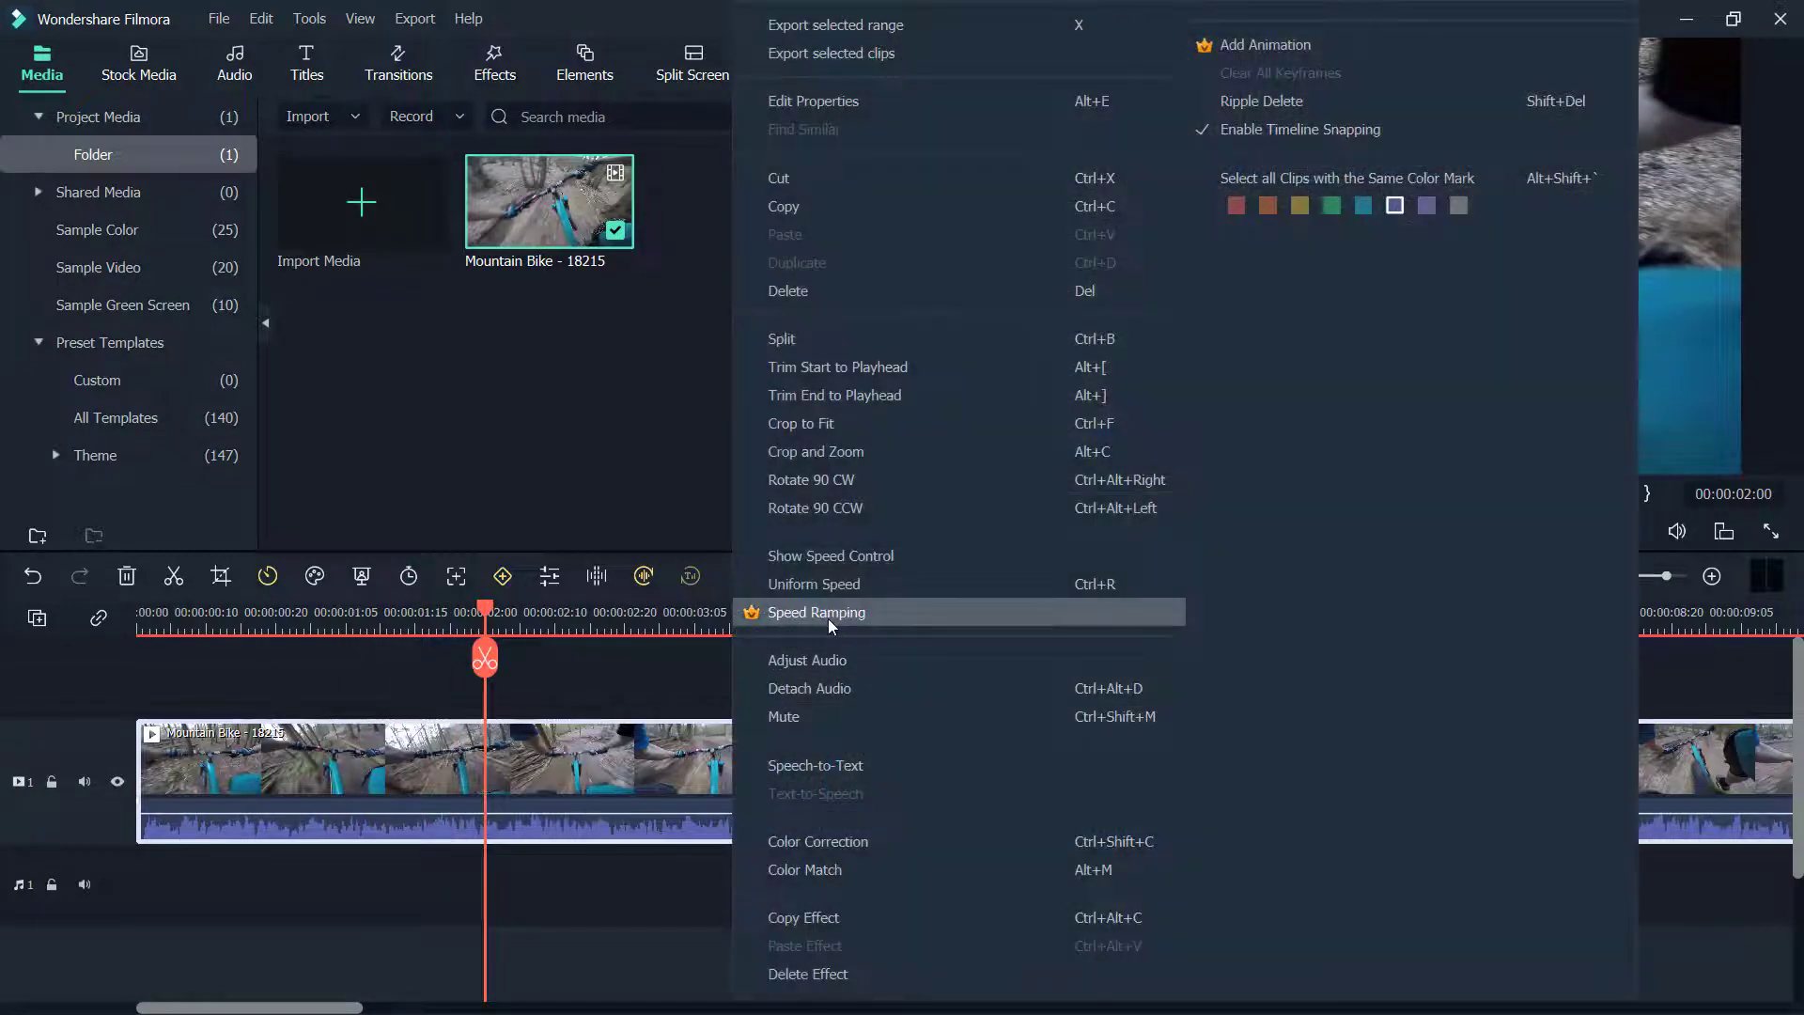
left_click(816, 612)
left_click(252, 191)
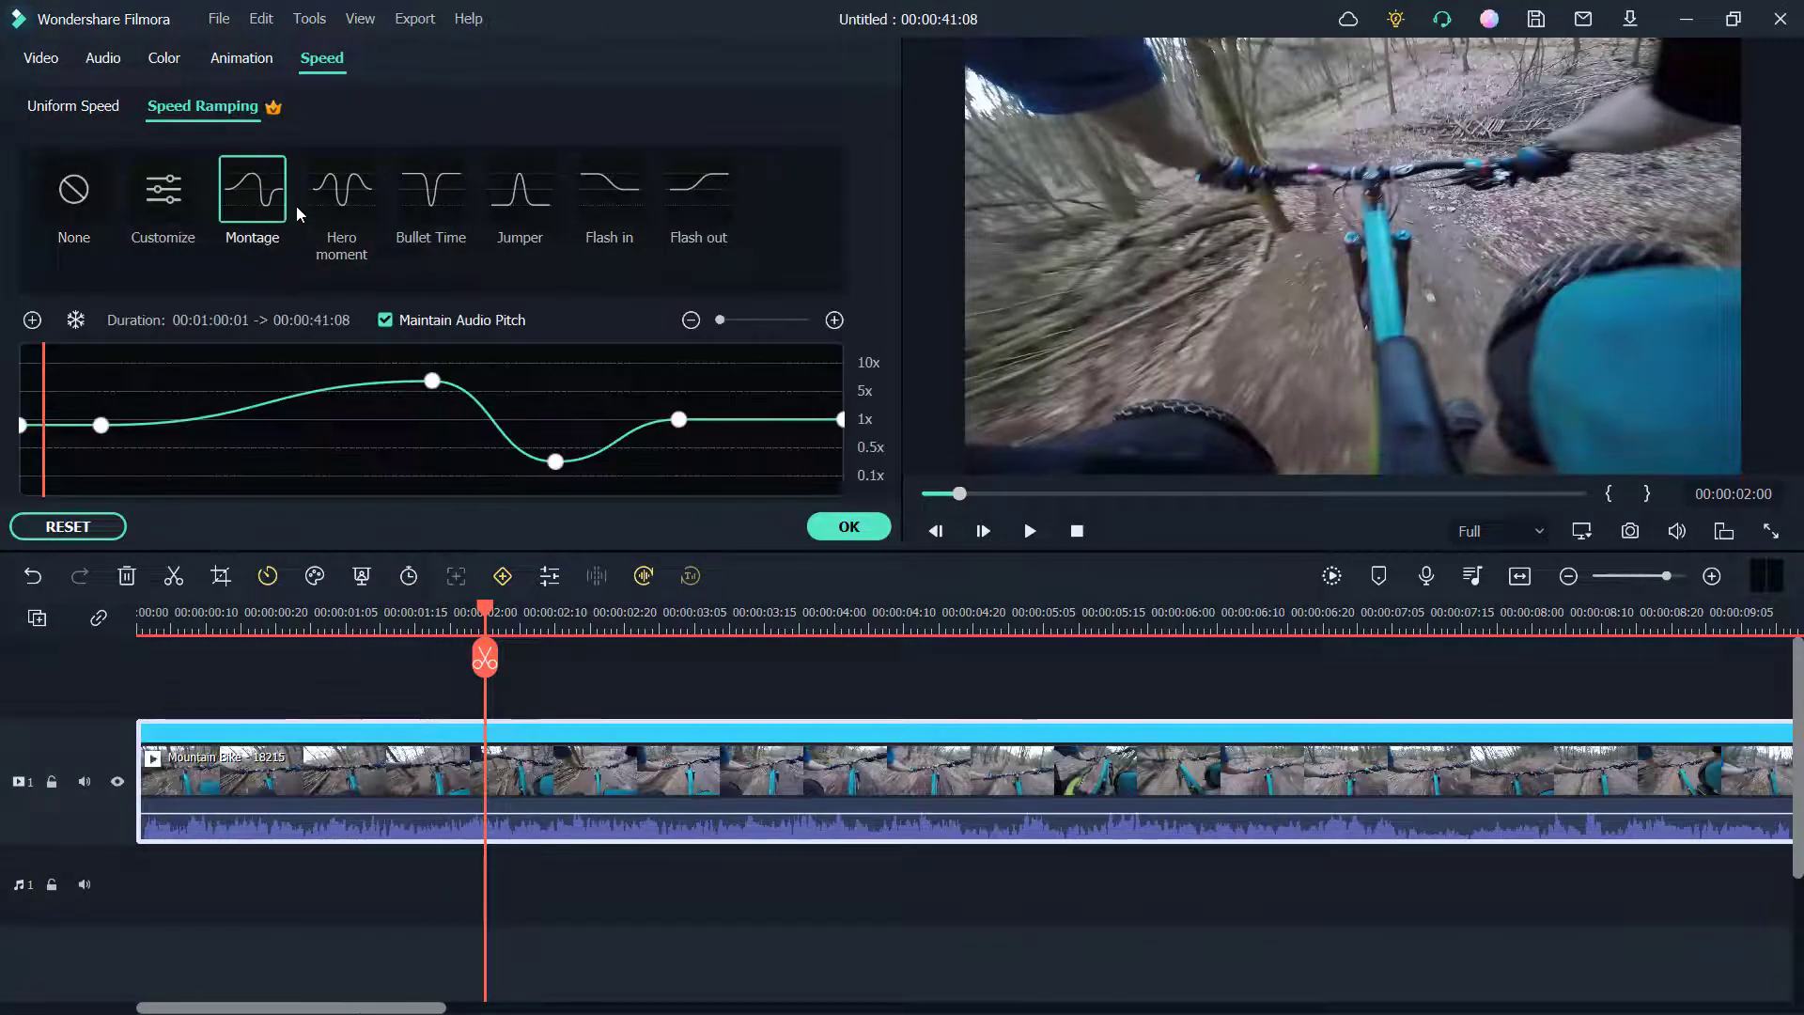
left_click(341, 191)
left_click(431, 191)
left_click(175, 193)
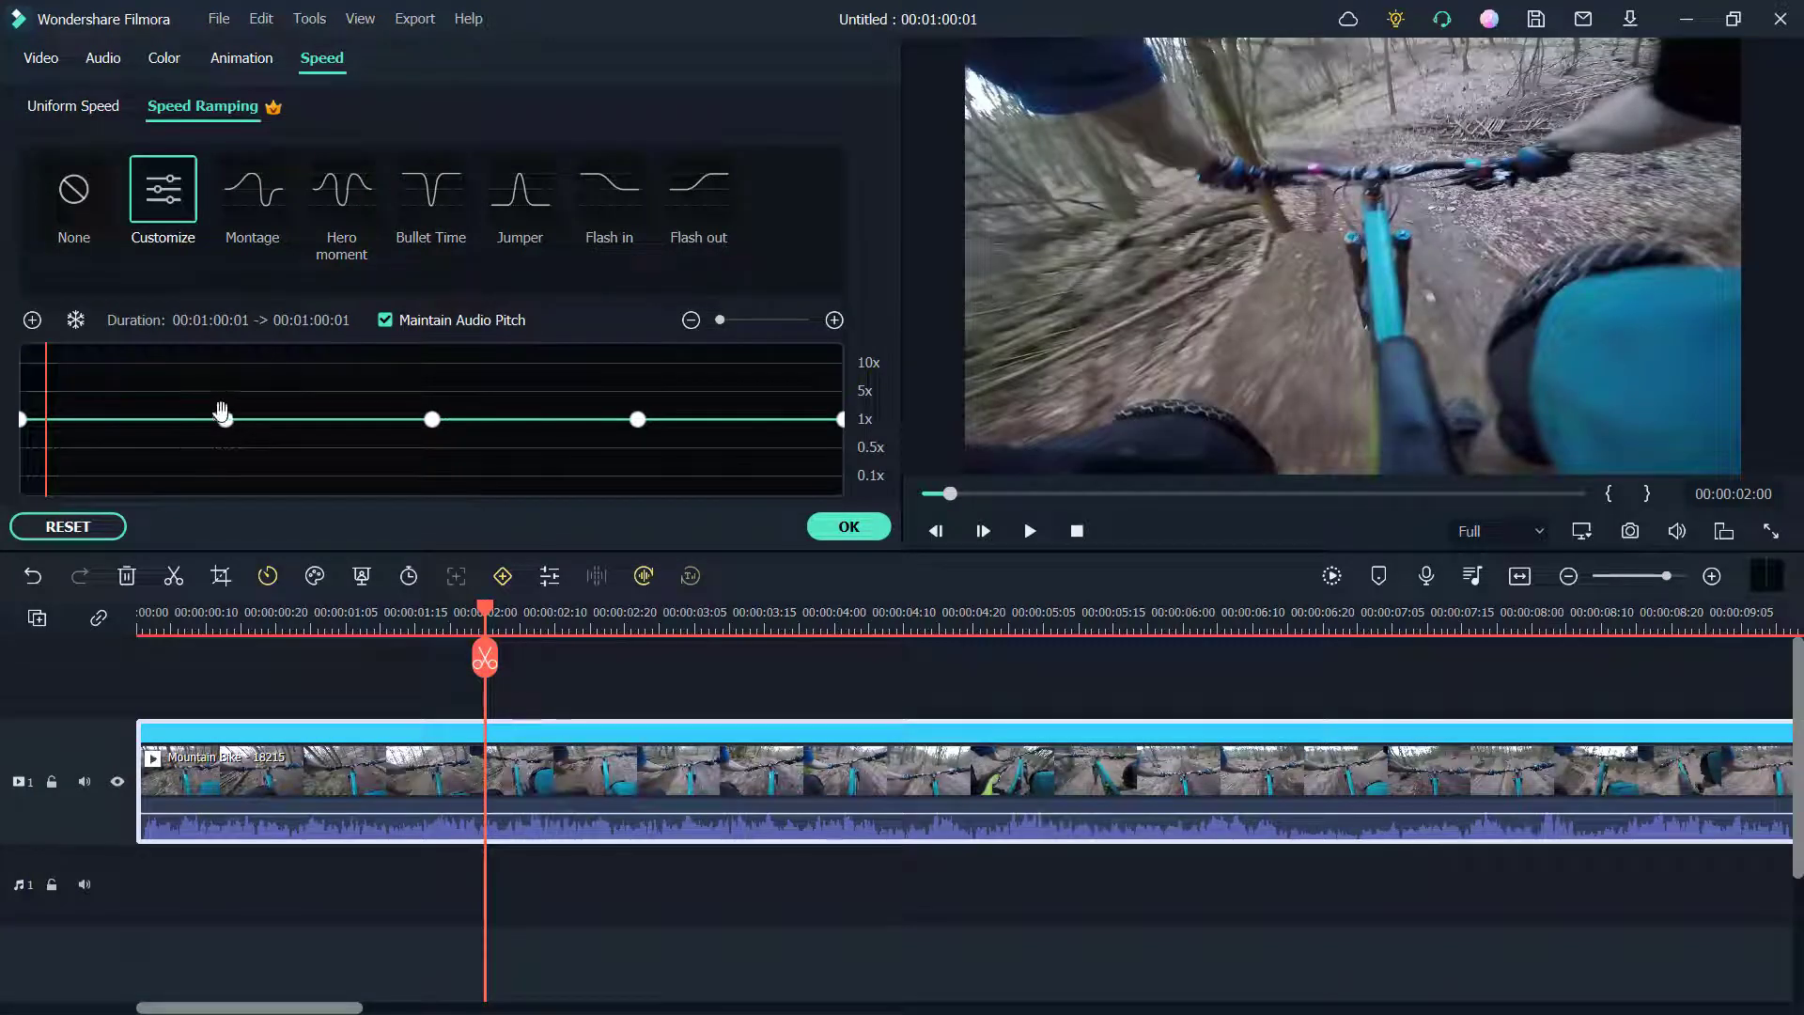
left_click(264, 195)
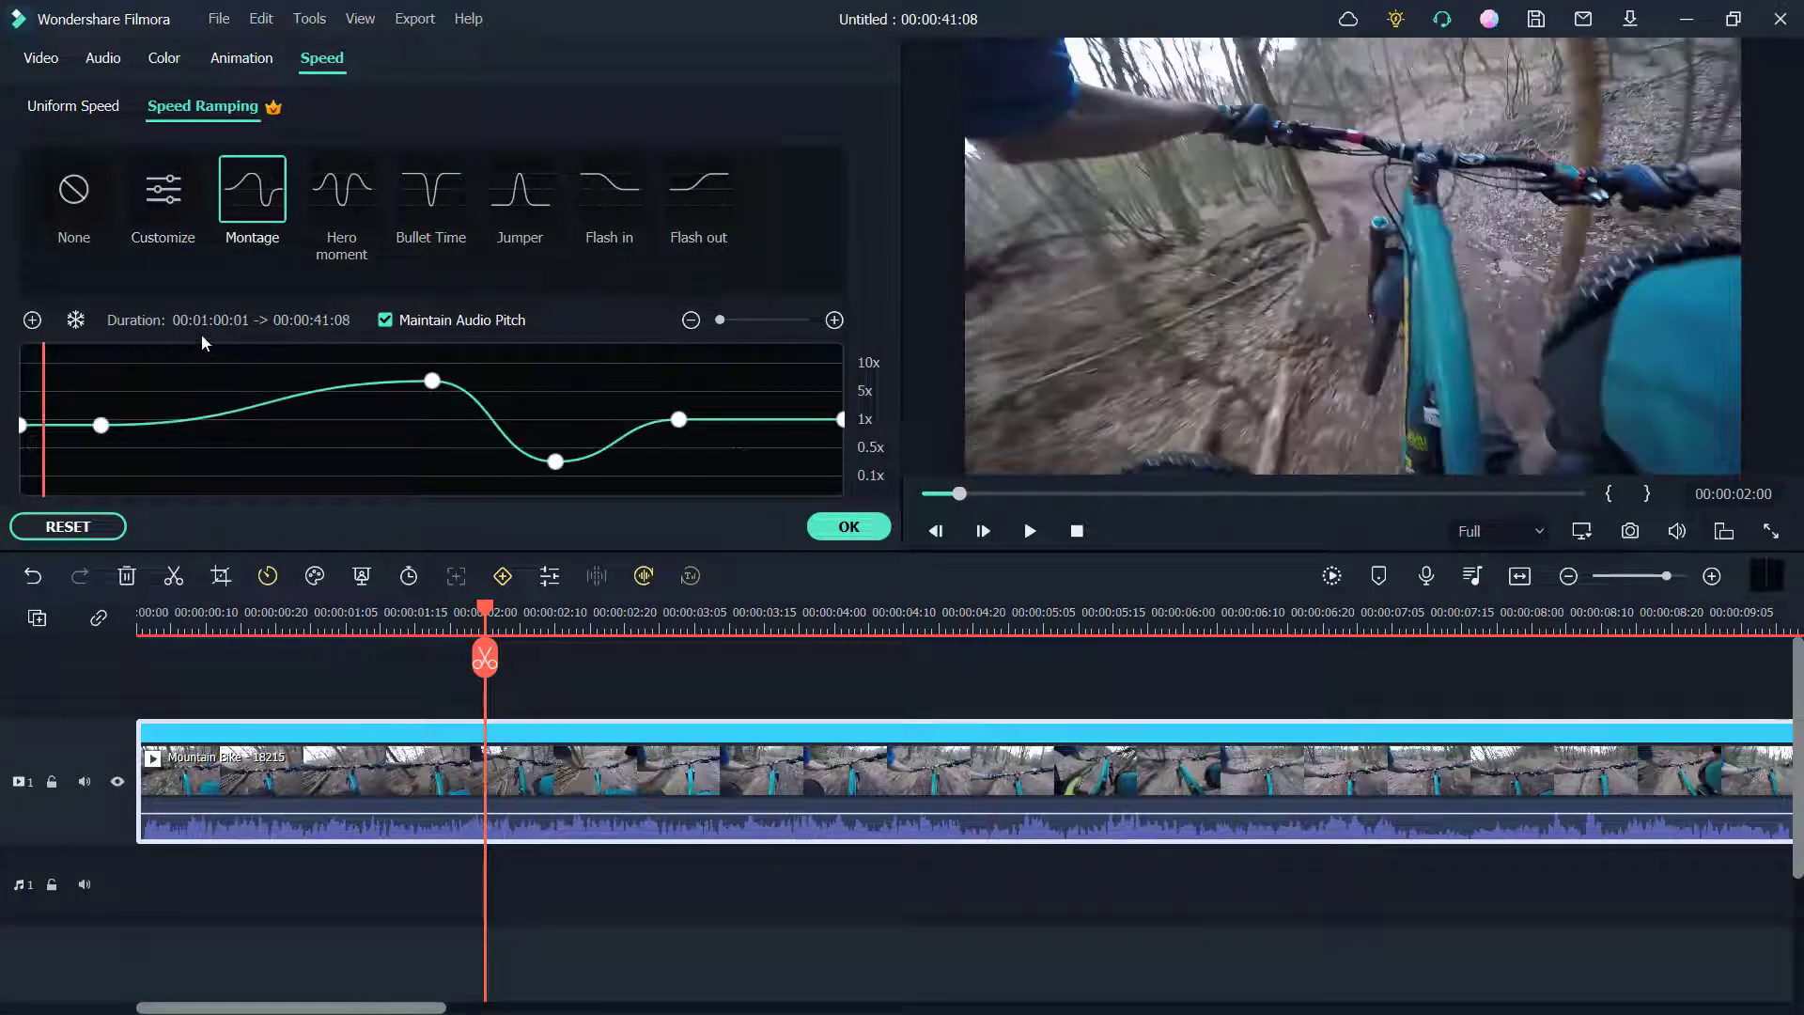
Add a speed point at 00:00:11:05 on the Montage curve and move it earlier and up to about 10x
left_click(279, 352)
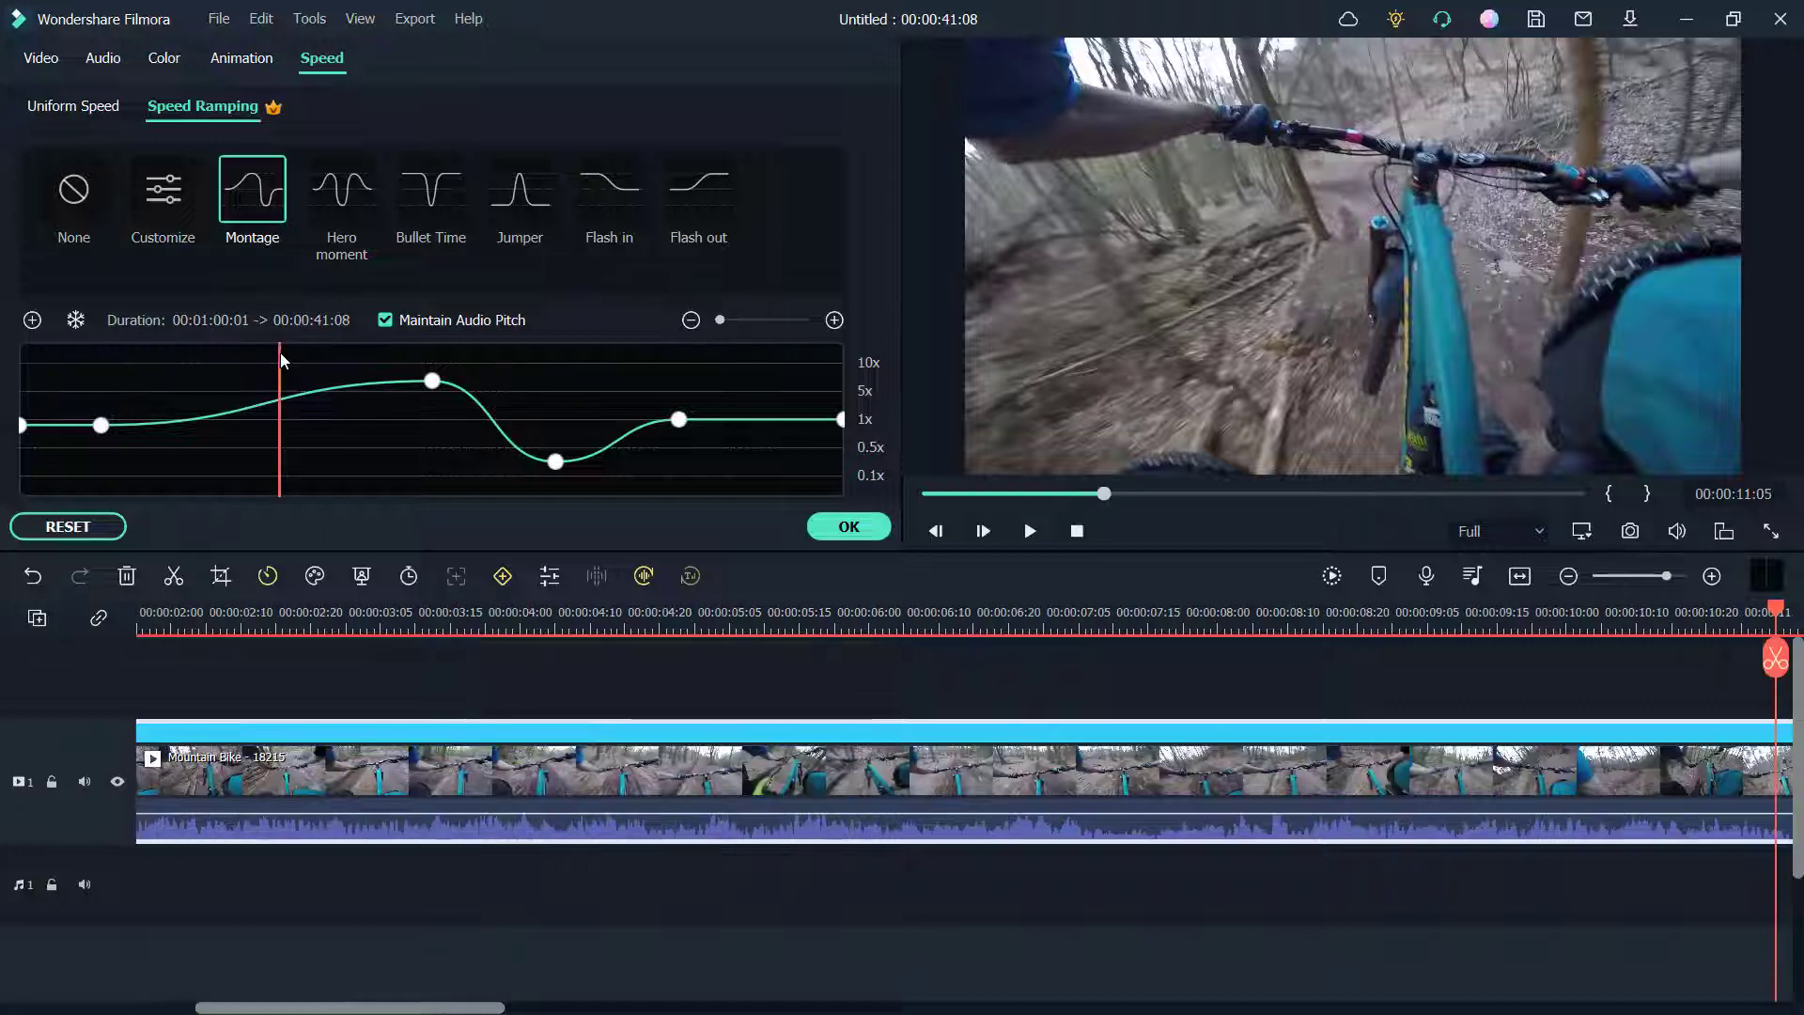
left_click(37, 321)
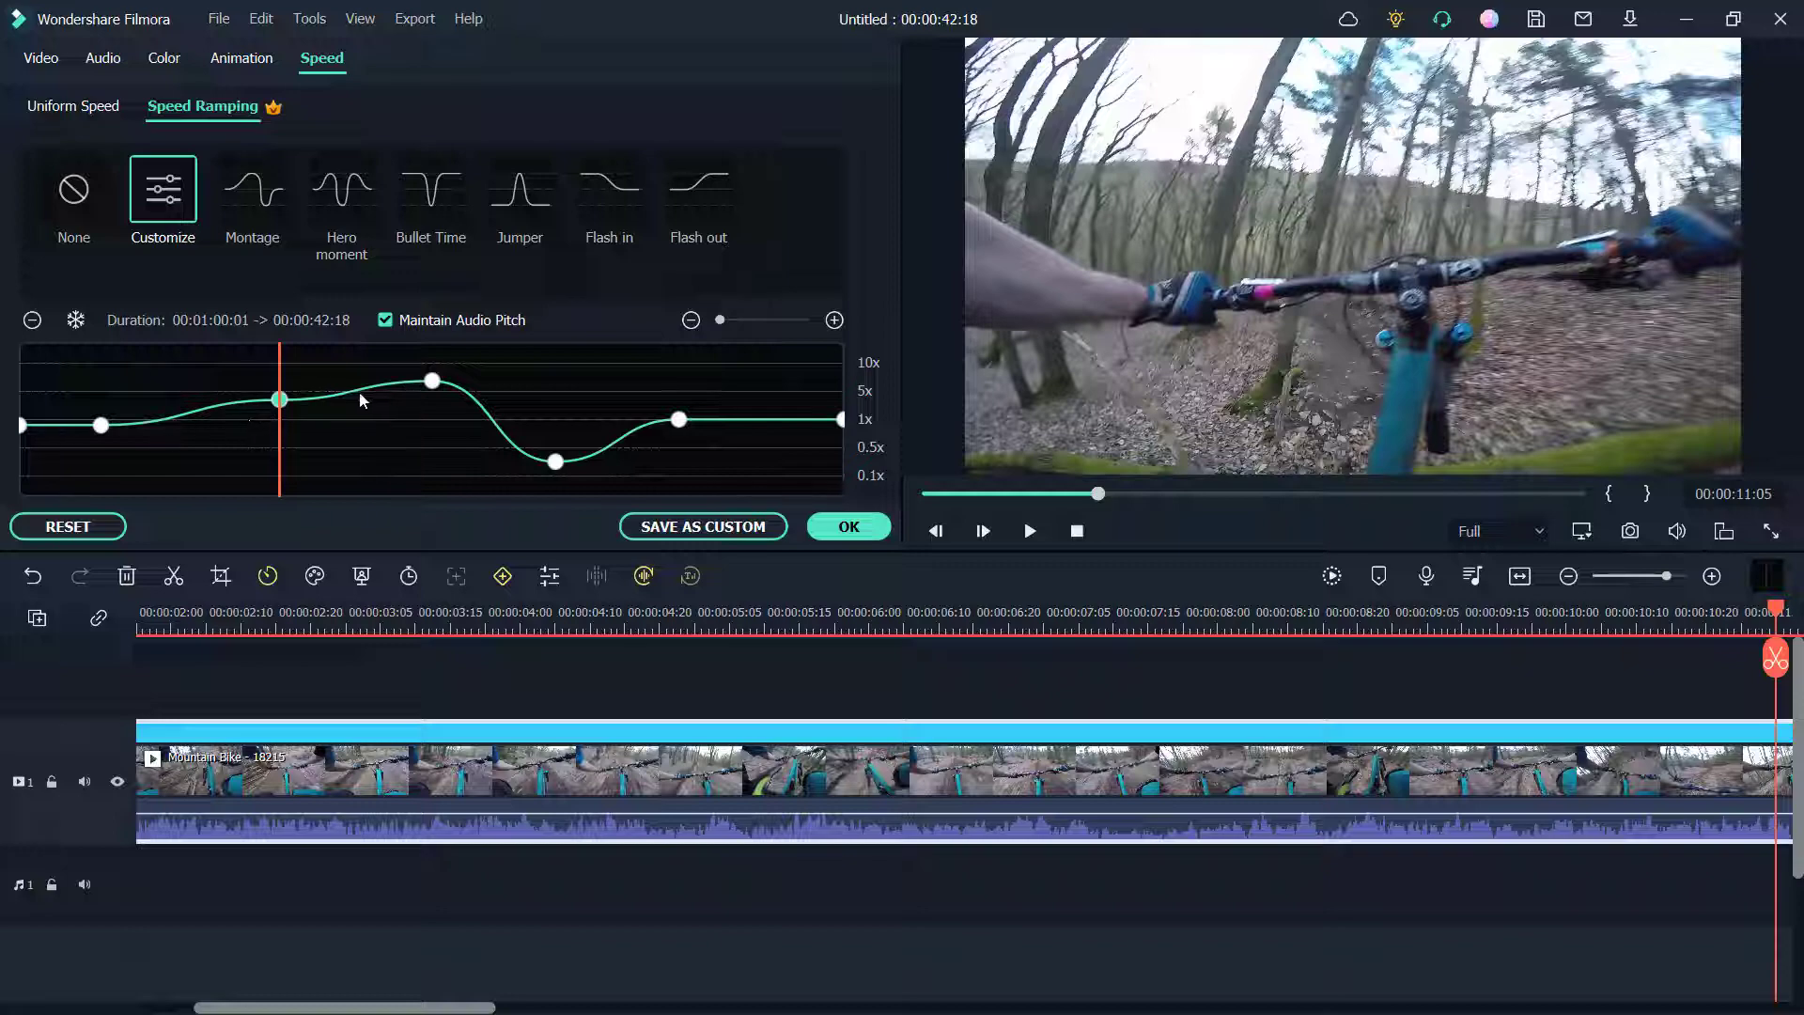
left_click_drag(280, 397, 168, 351)
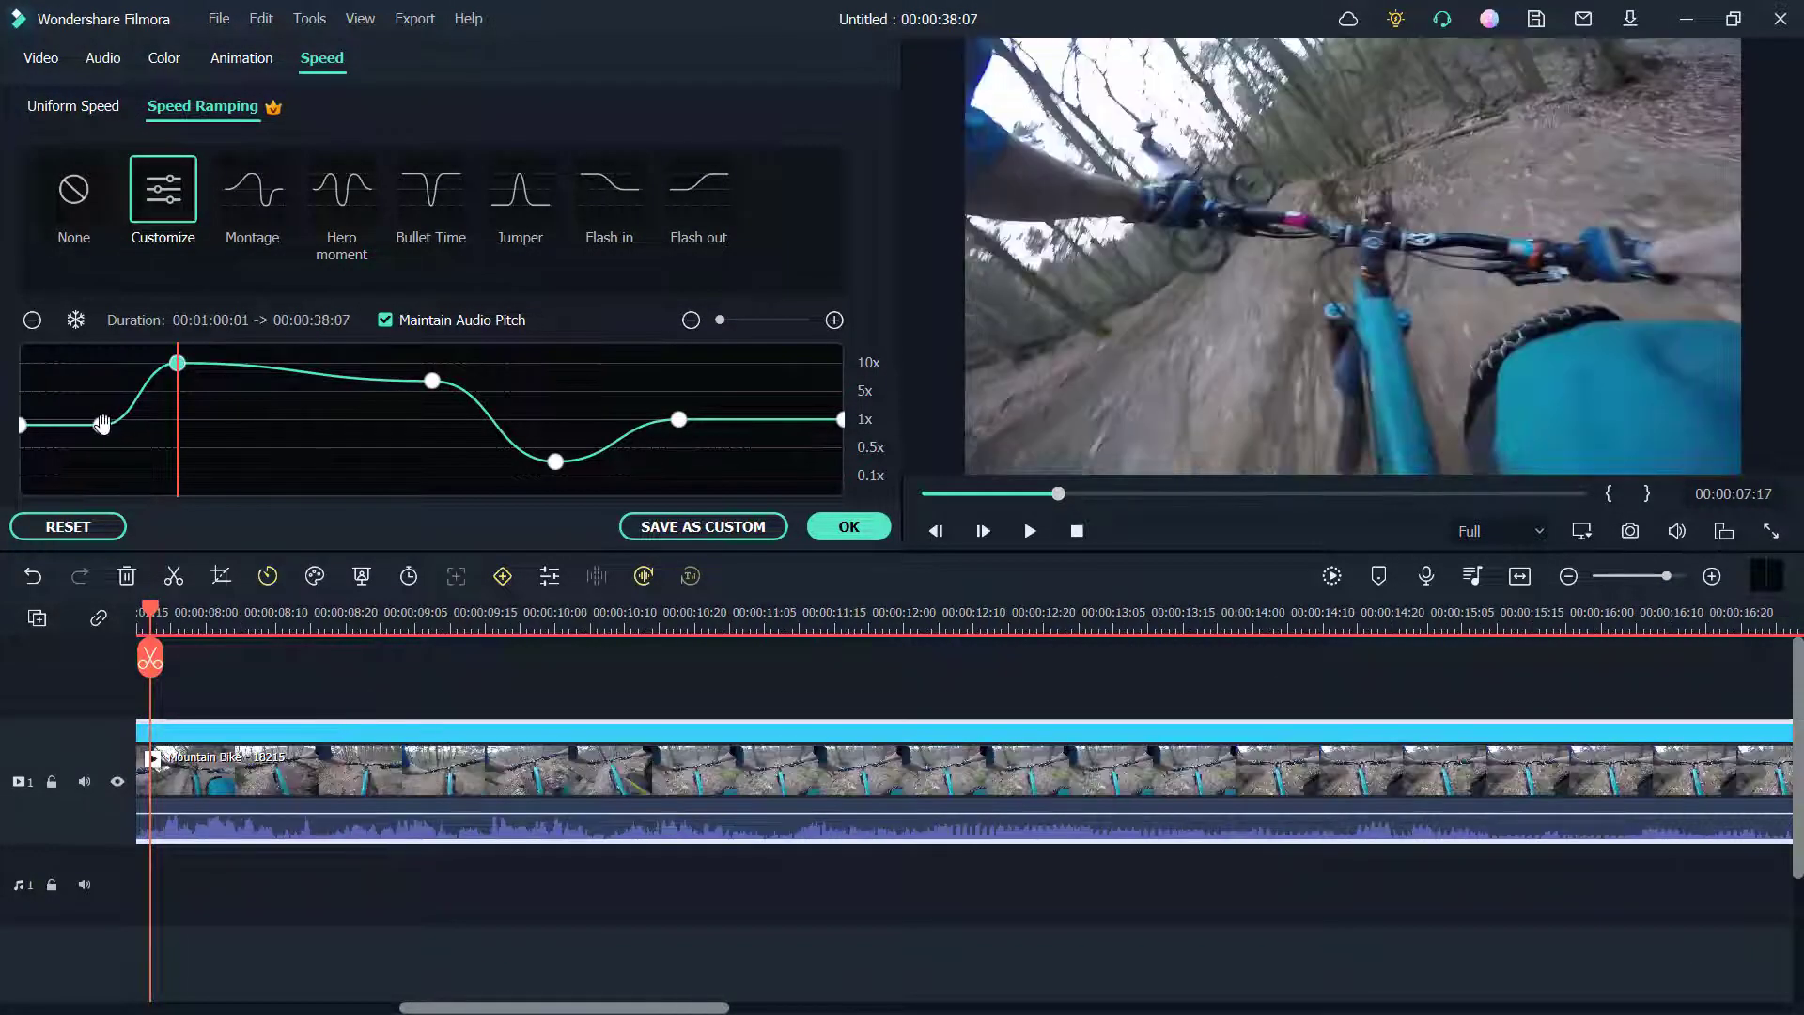
Lower the curve's second point to about 0.1x, move the Montage peak earlier to about 0.5x, and add another point near 10x
left_click_drag(100, 425, 66, 472)
left_click_drag(431, 380, 250, 438)
left_click(428, 394)
left_click(32, 320)
left_click_drag(428, 453, 411, 366)
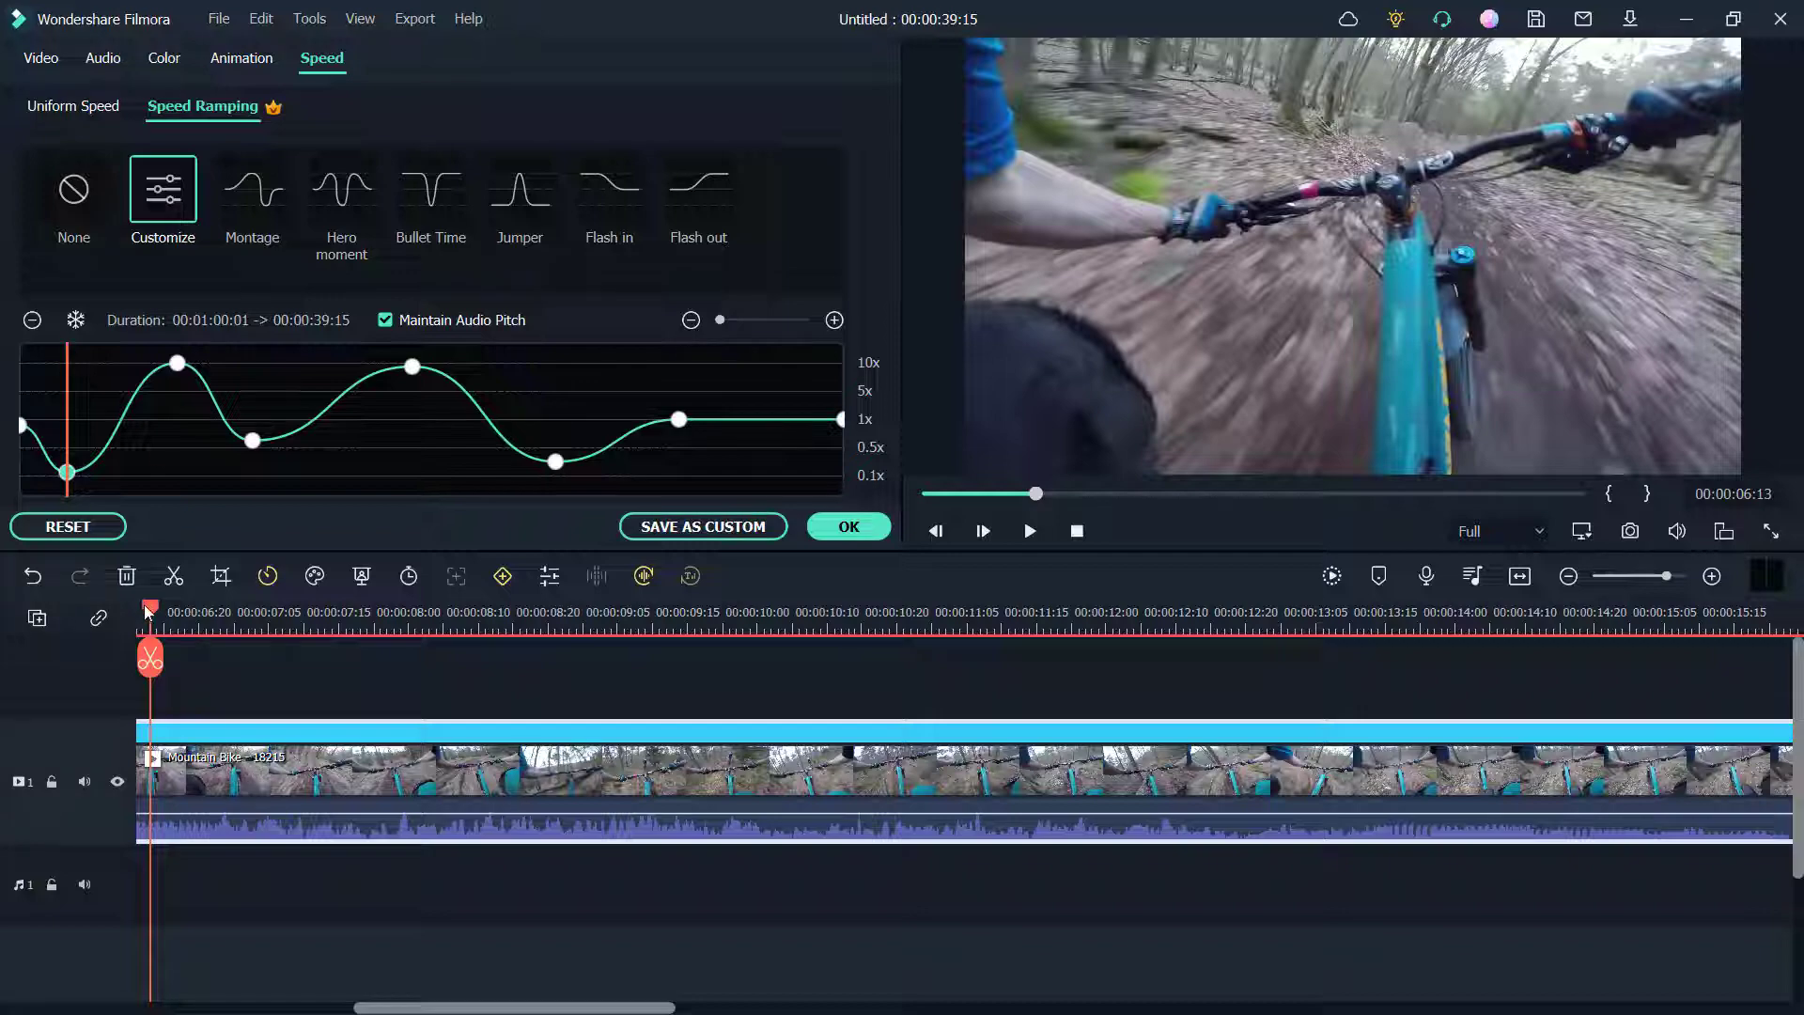
Move the playhead back to the beginning of the speed-ramped mountain bike clip
left_click_drag(147, 612, 114, 609)
left_click(26, 358)
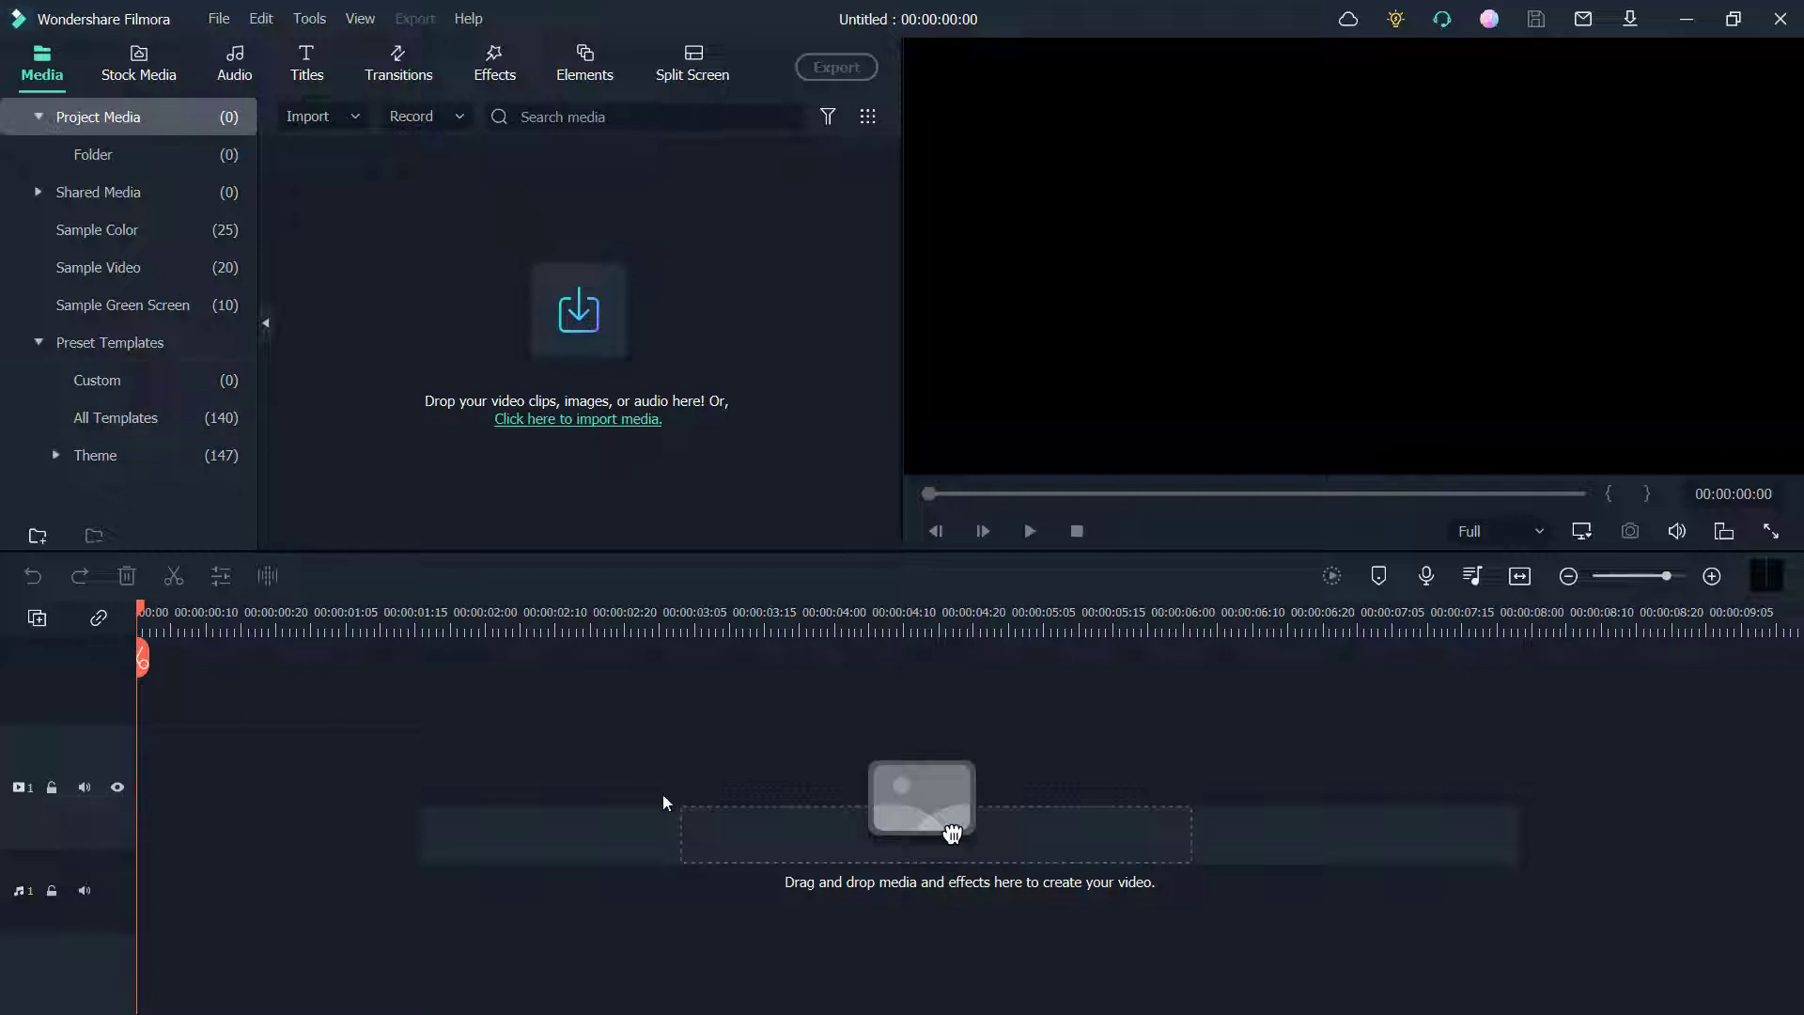
Browse the stock media offered by Pexels, Giphy, Pixabay and Unsplash, and return to the Pixabay videos
left_click(137, 73)
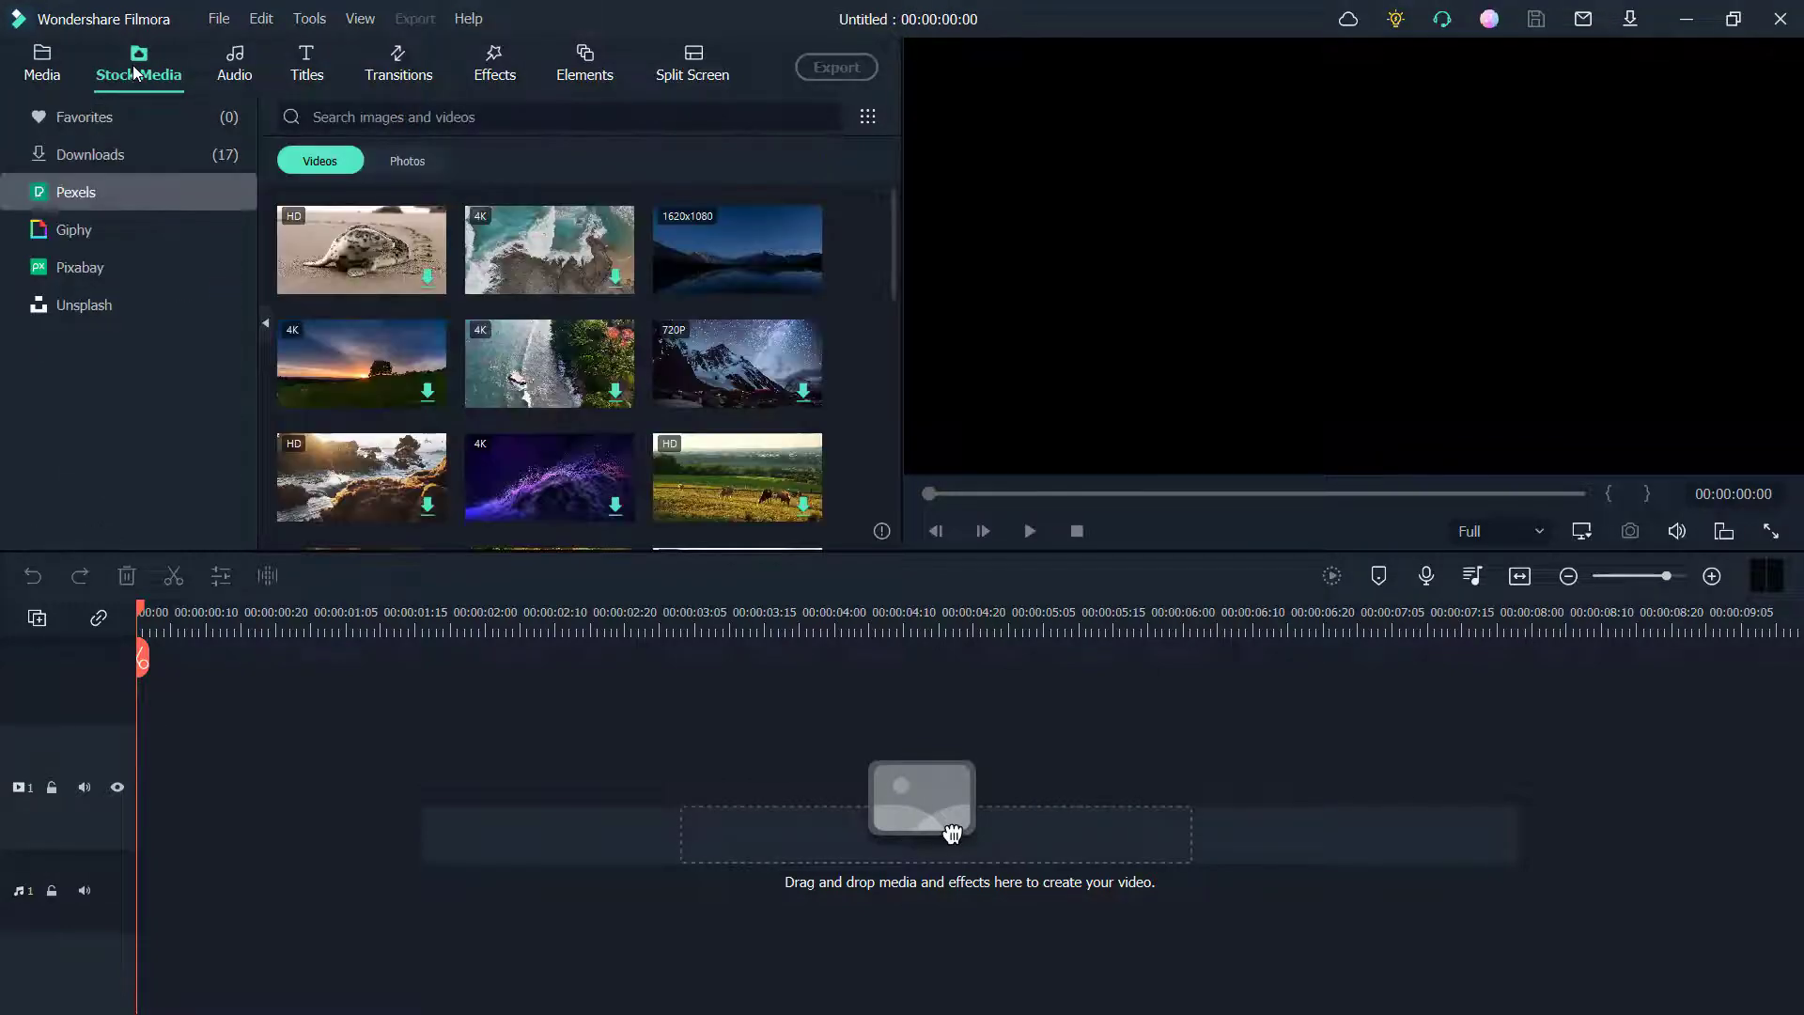
left_click(49, 230)
left_click(80, 267)
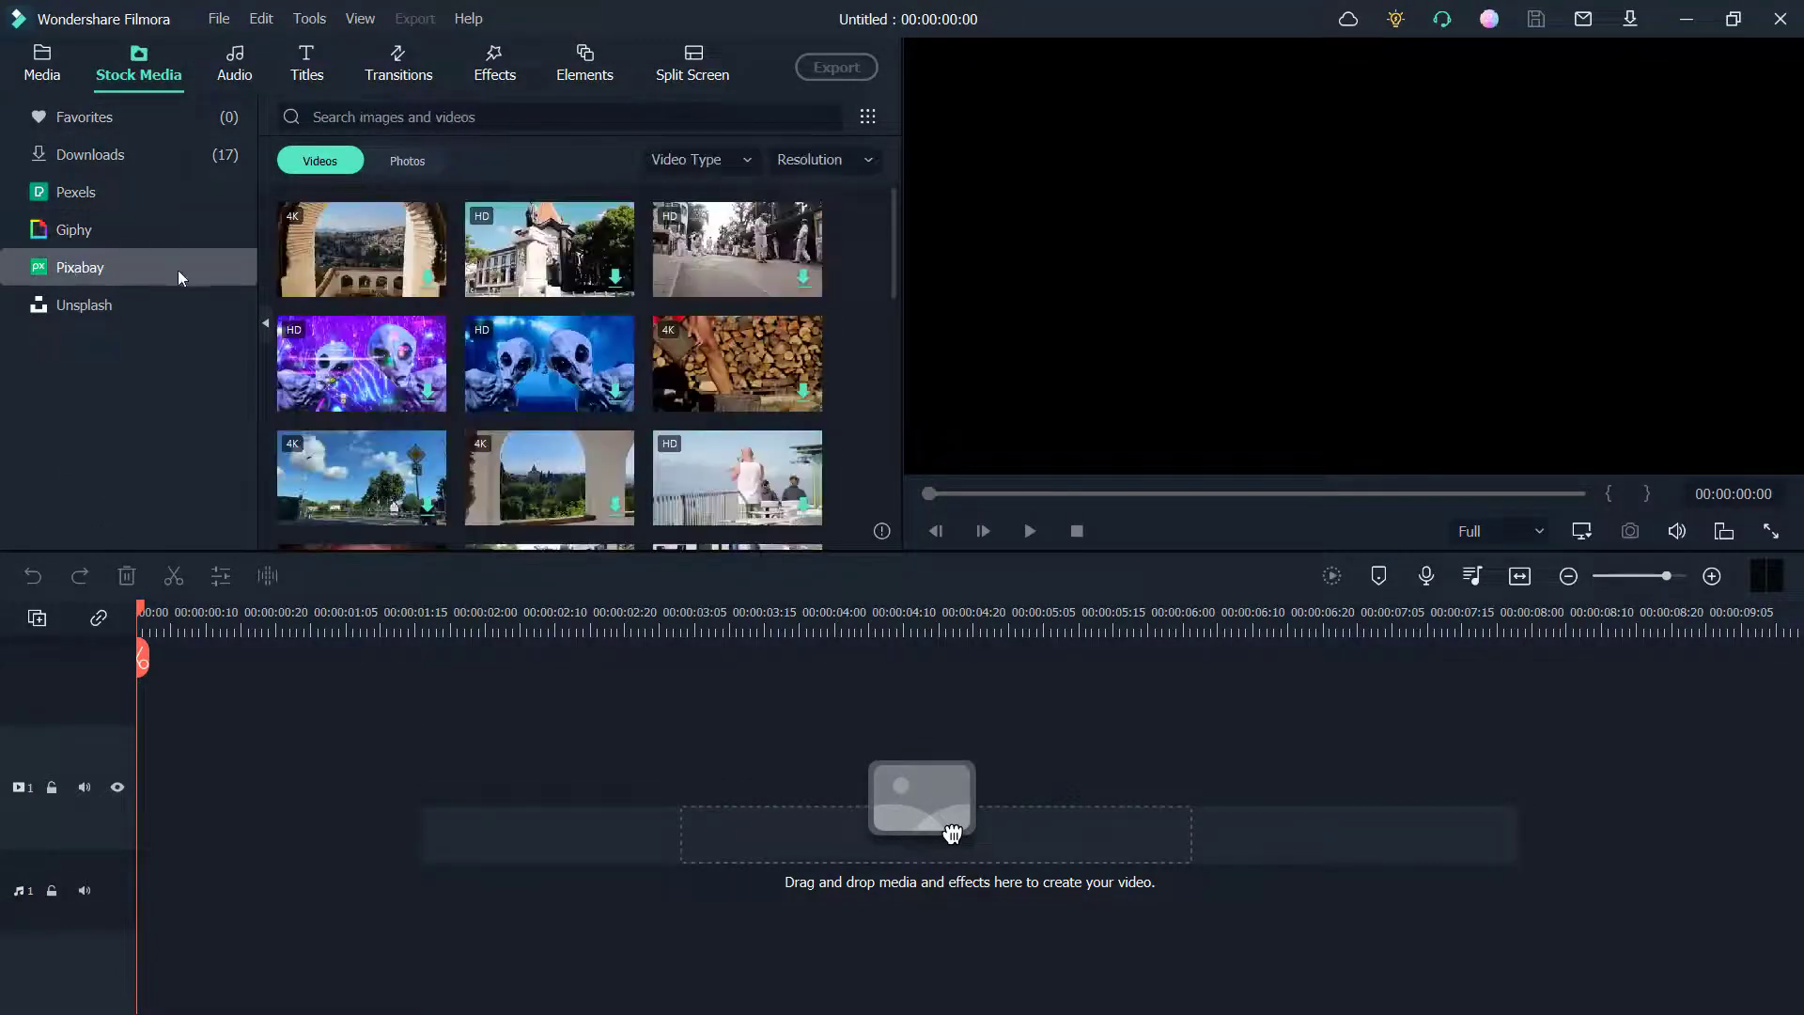
left_click(154, 295)
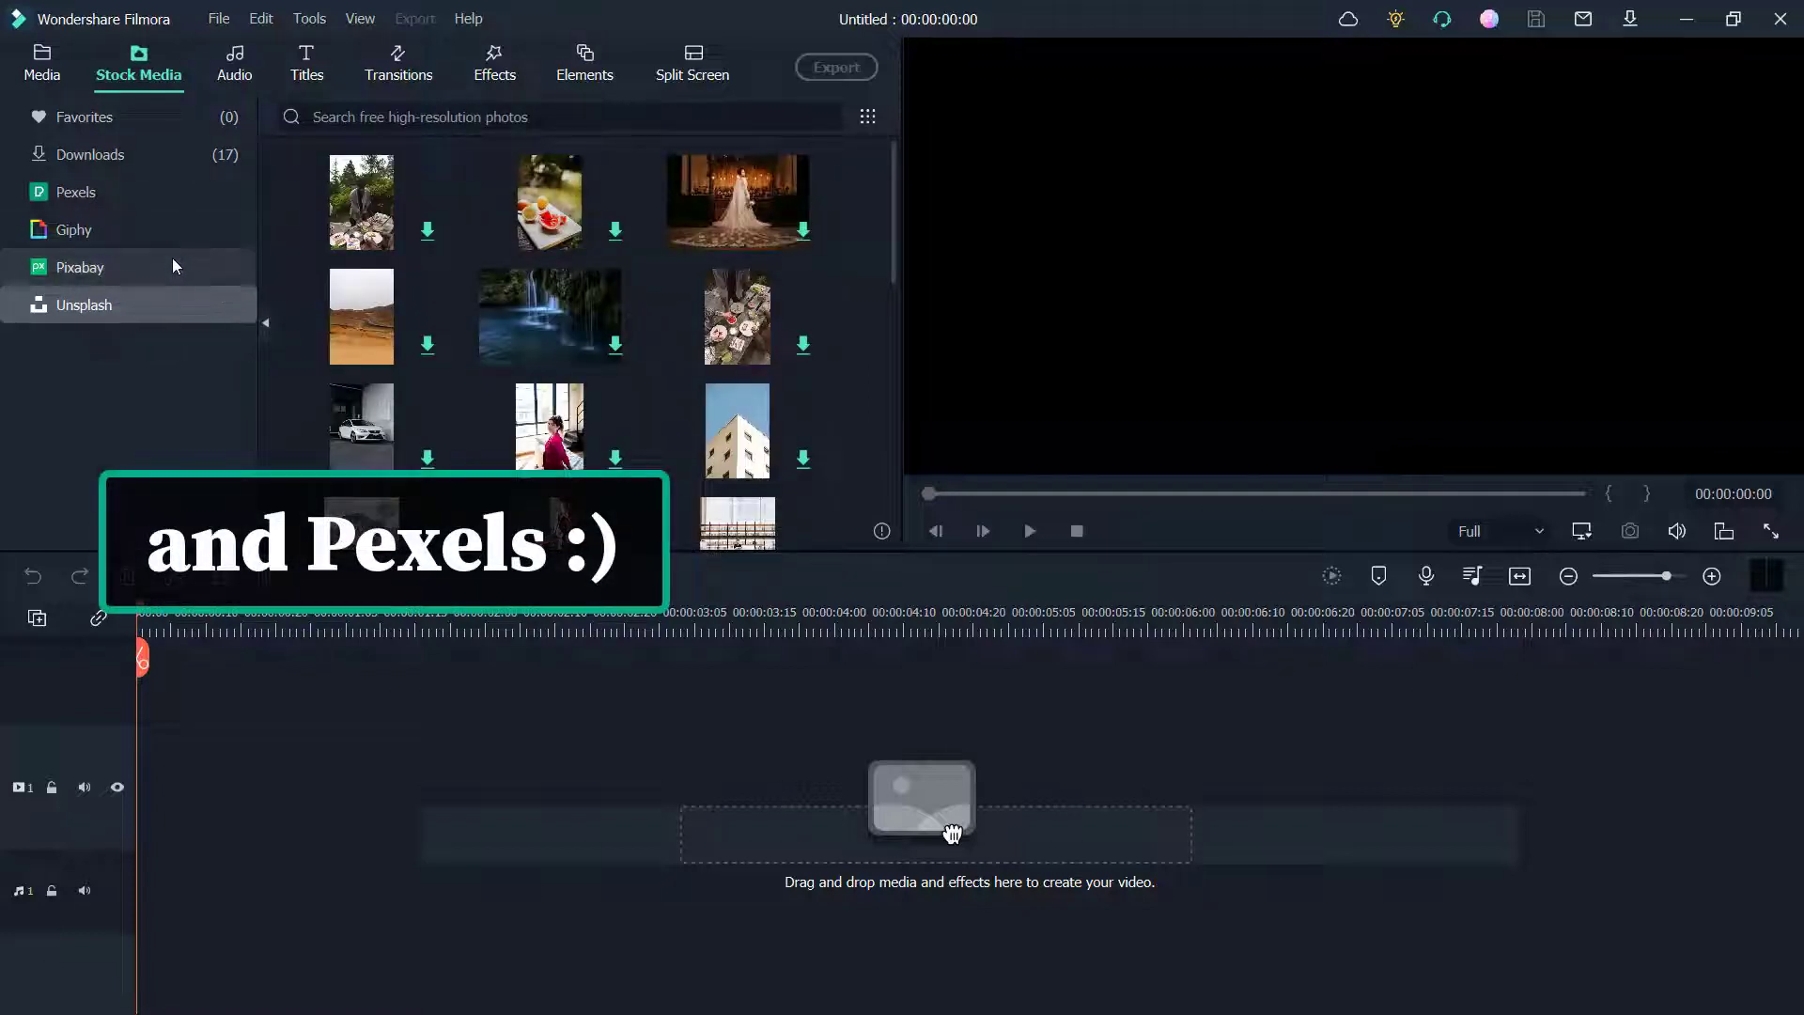
left_click(172, 260)
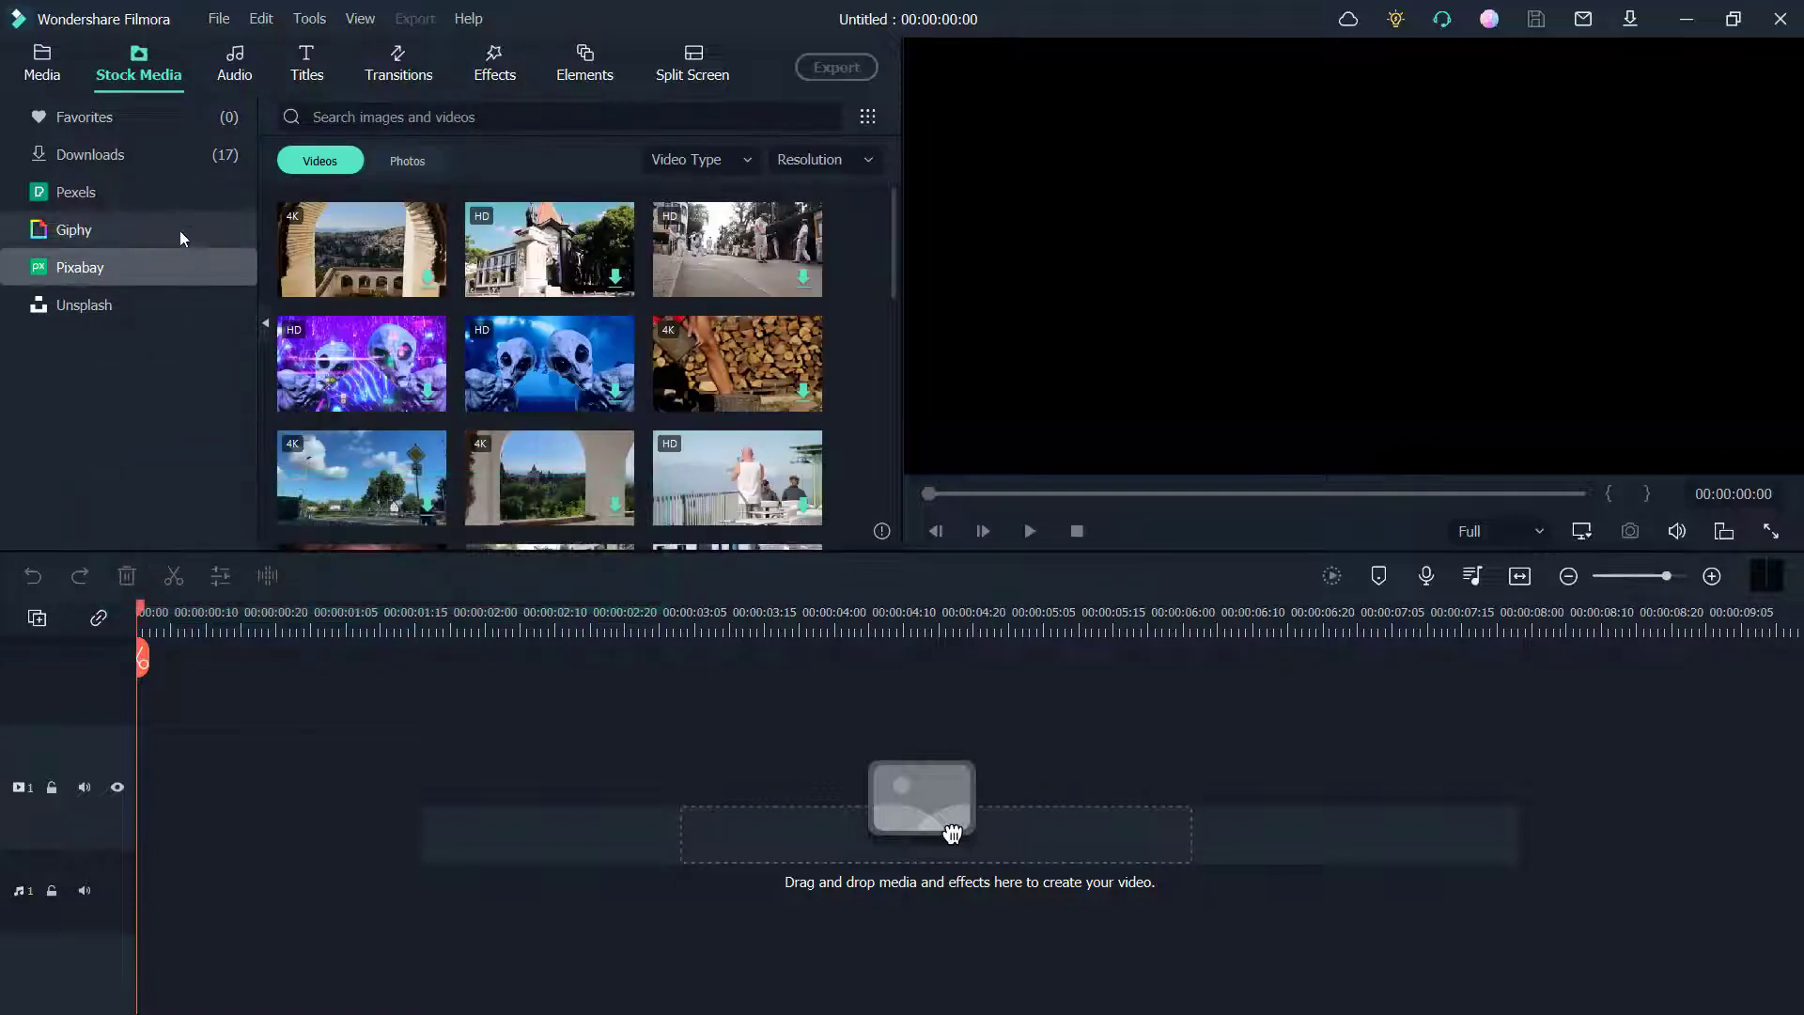
Download the HD statue and bank building video from Pixabay at maximum resolution and preview it
left_click(615, 279)
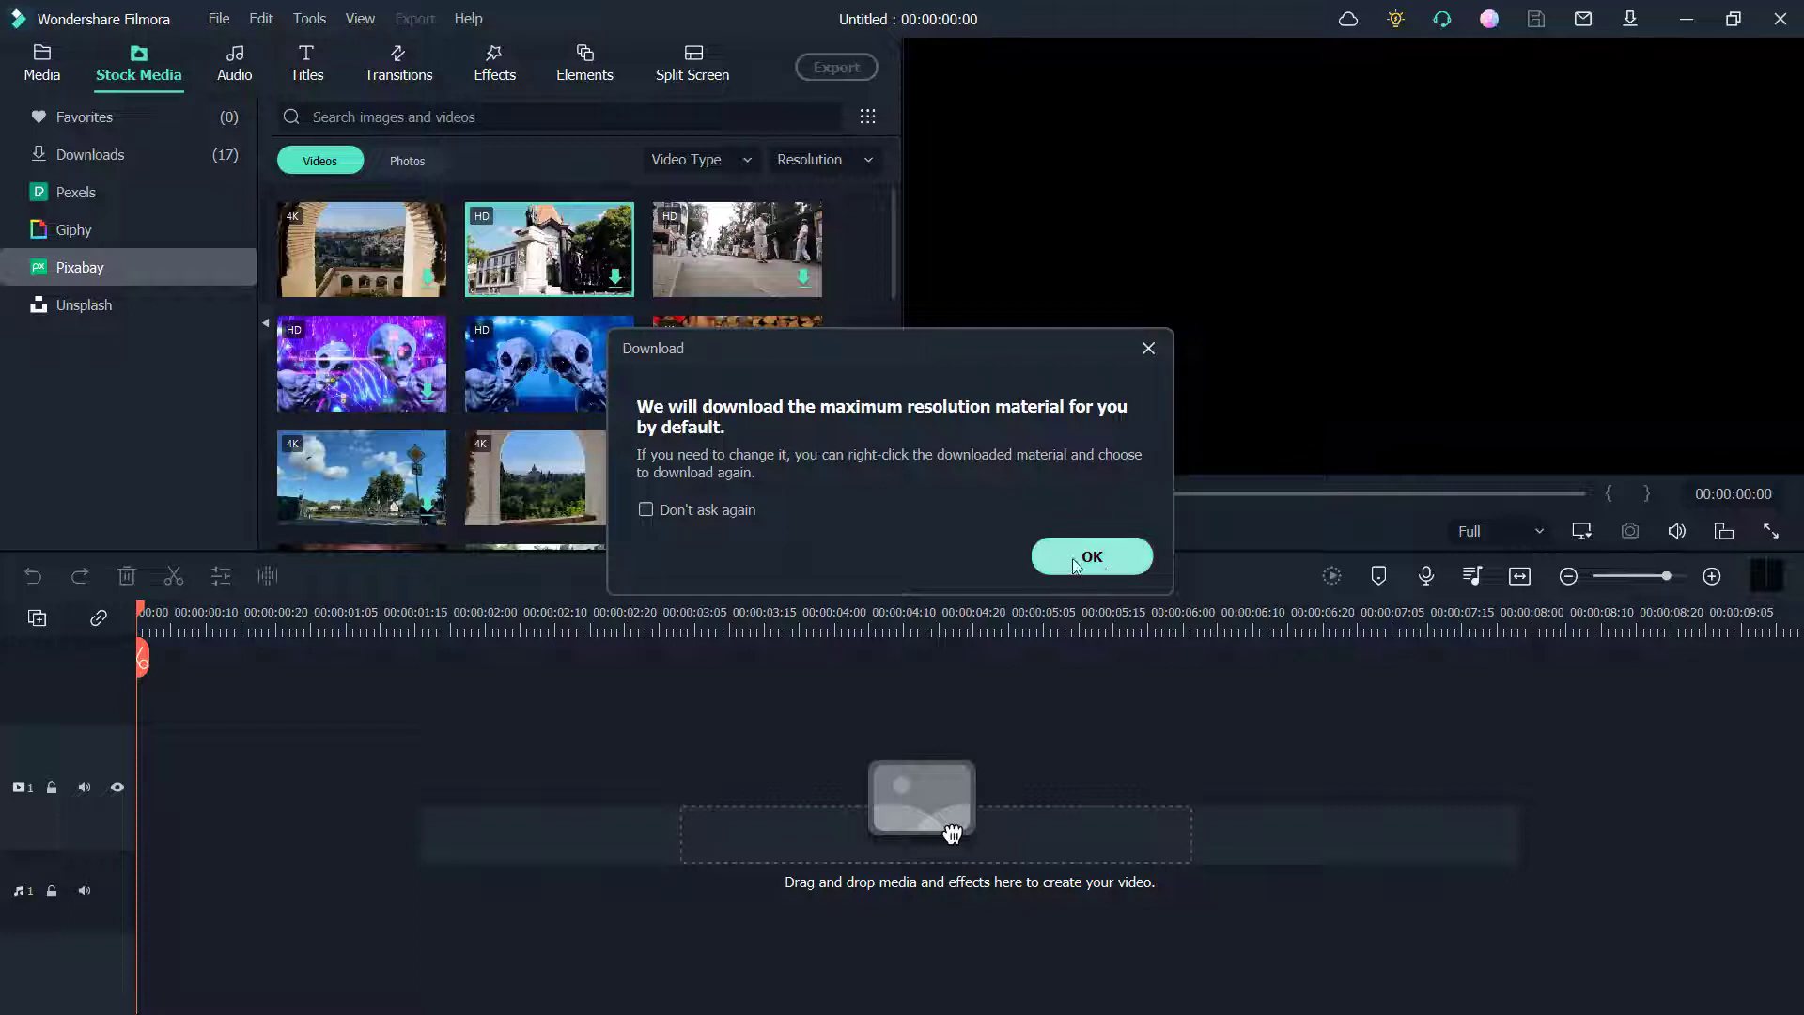
left_click(1107, 570)
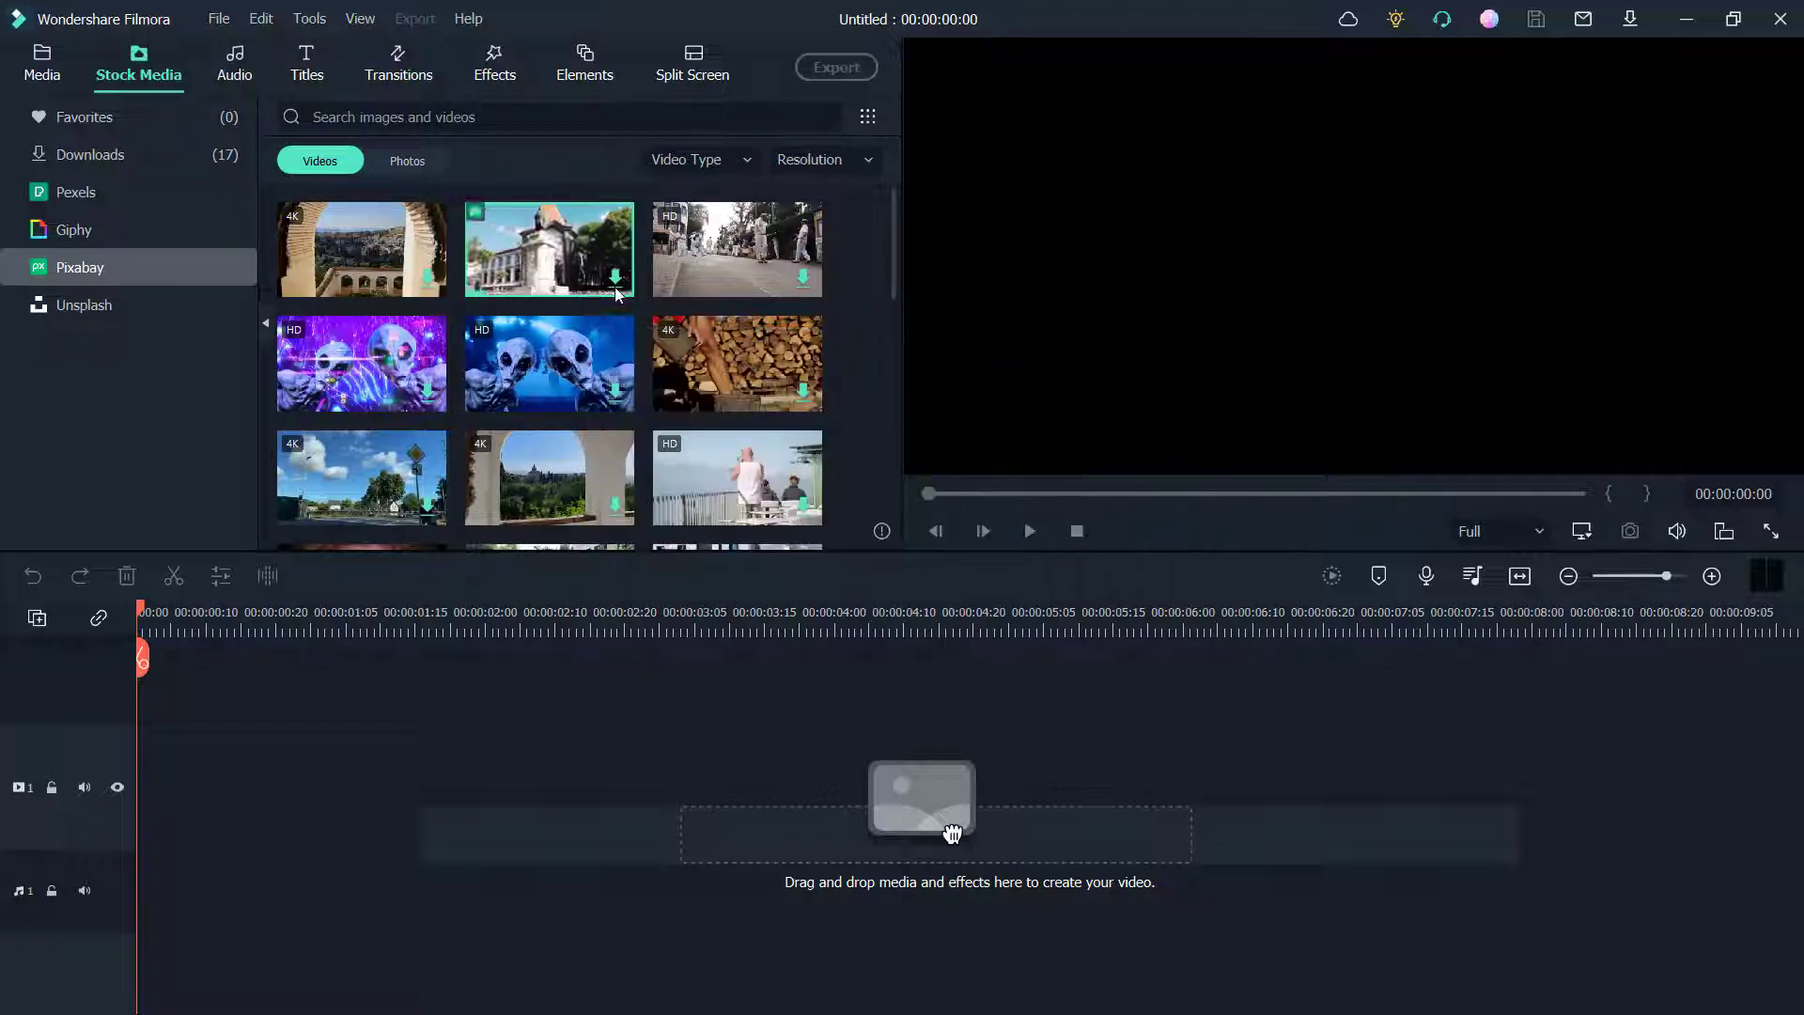
double_click(559, 248)
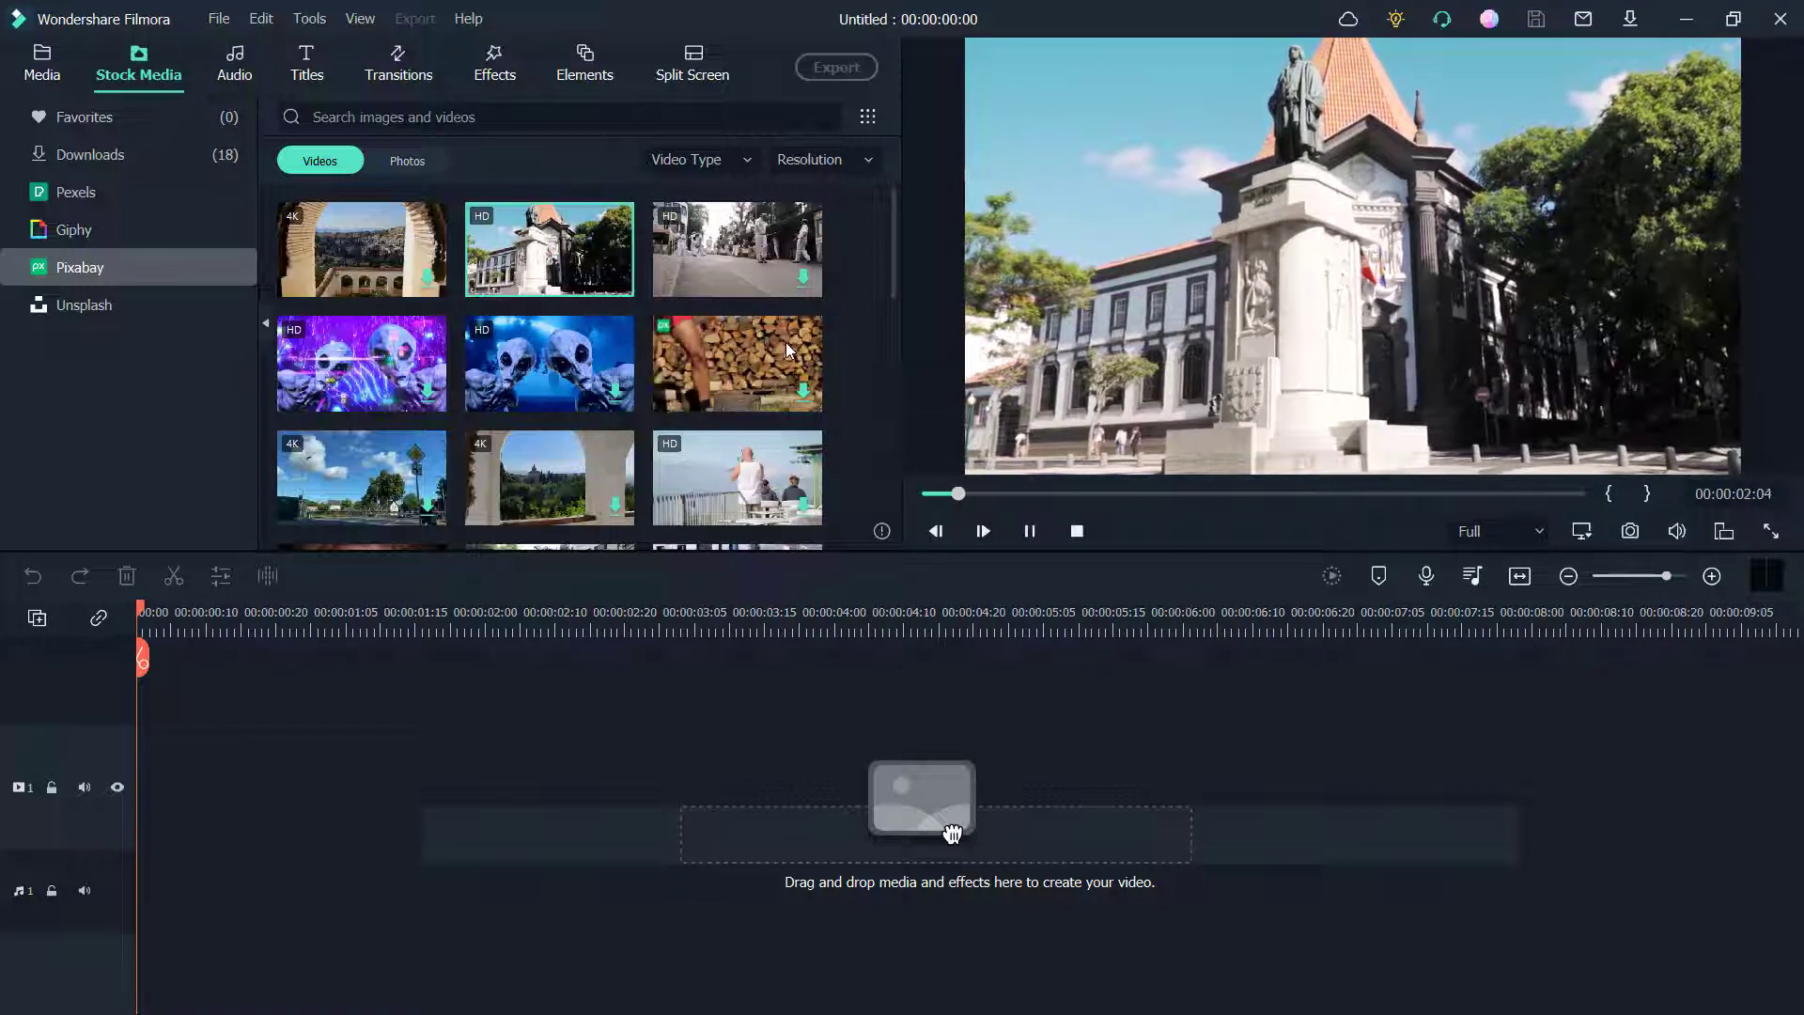
Download the blue skulls video from Pixabay and place the statue clip at the start of the first video track
left_click(616, 391)
left_click(1089, 558)
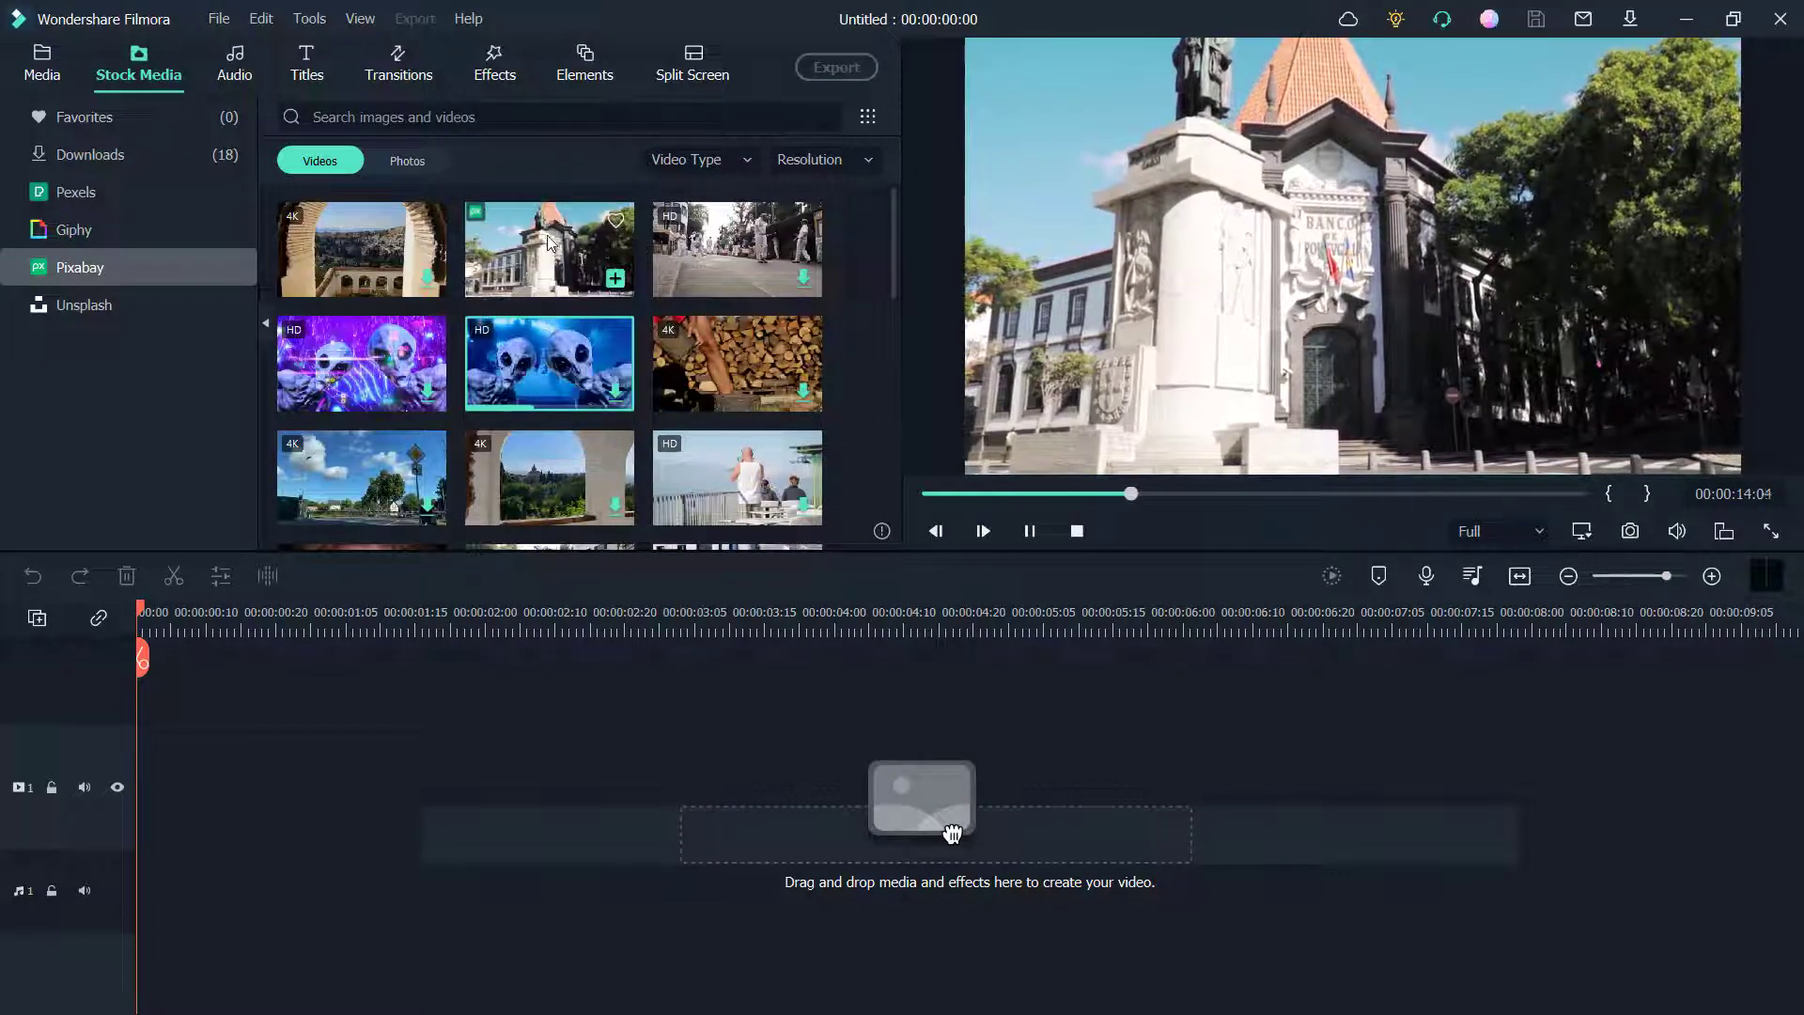
left_click_drag(550, 246, 142, 821)
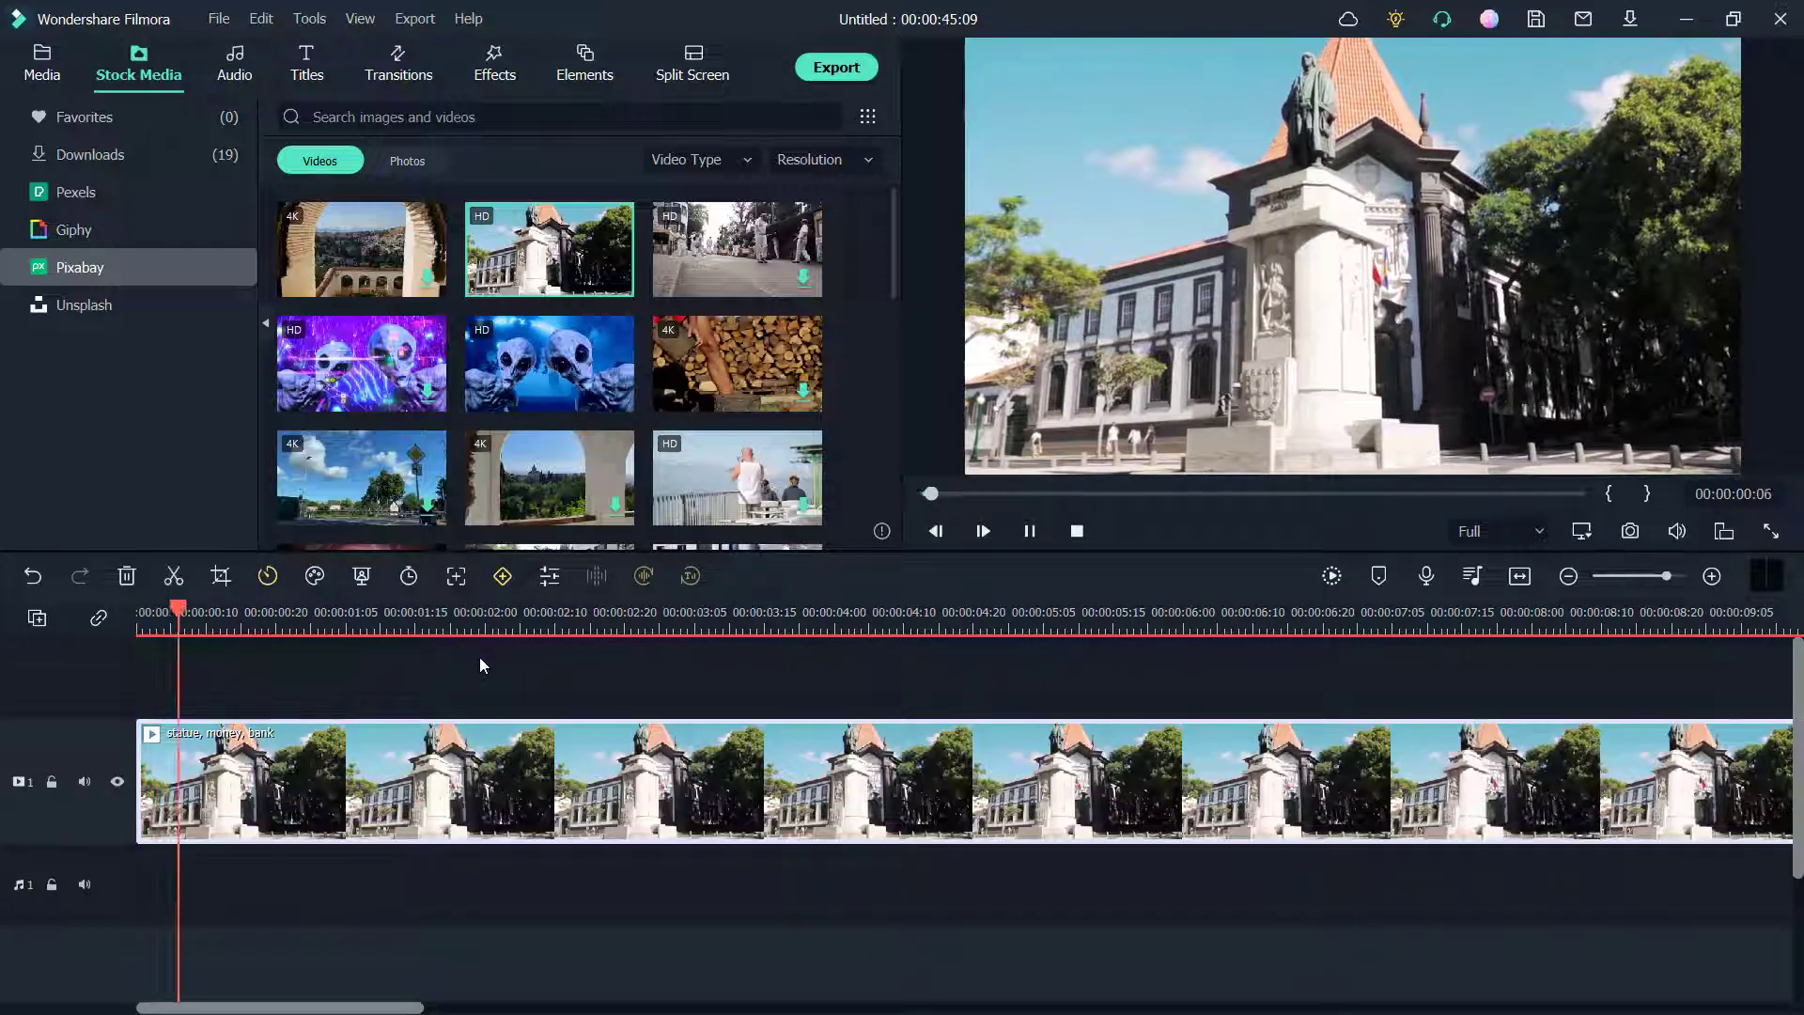
Look through the recommended effects, transitions, titles, audio and elements in the asset libraries
left_click(489, 86)
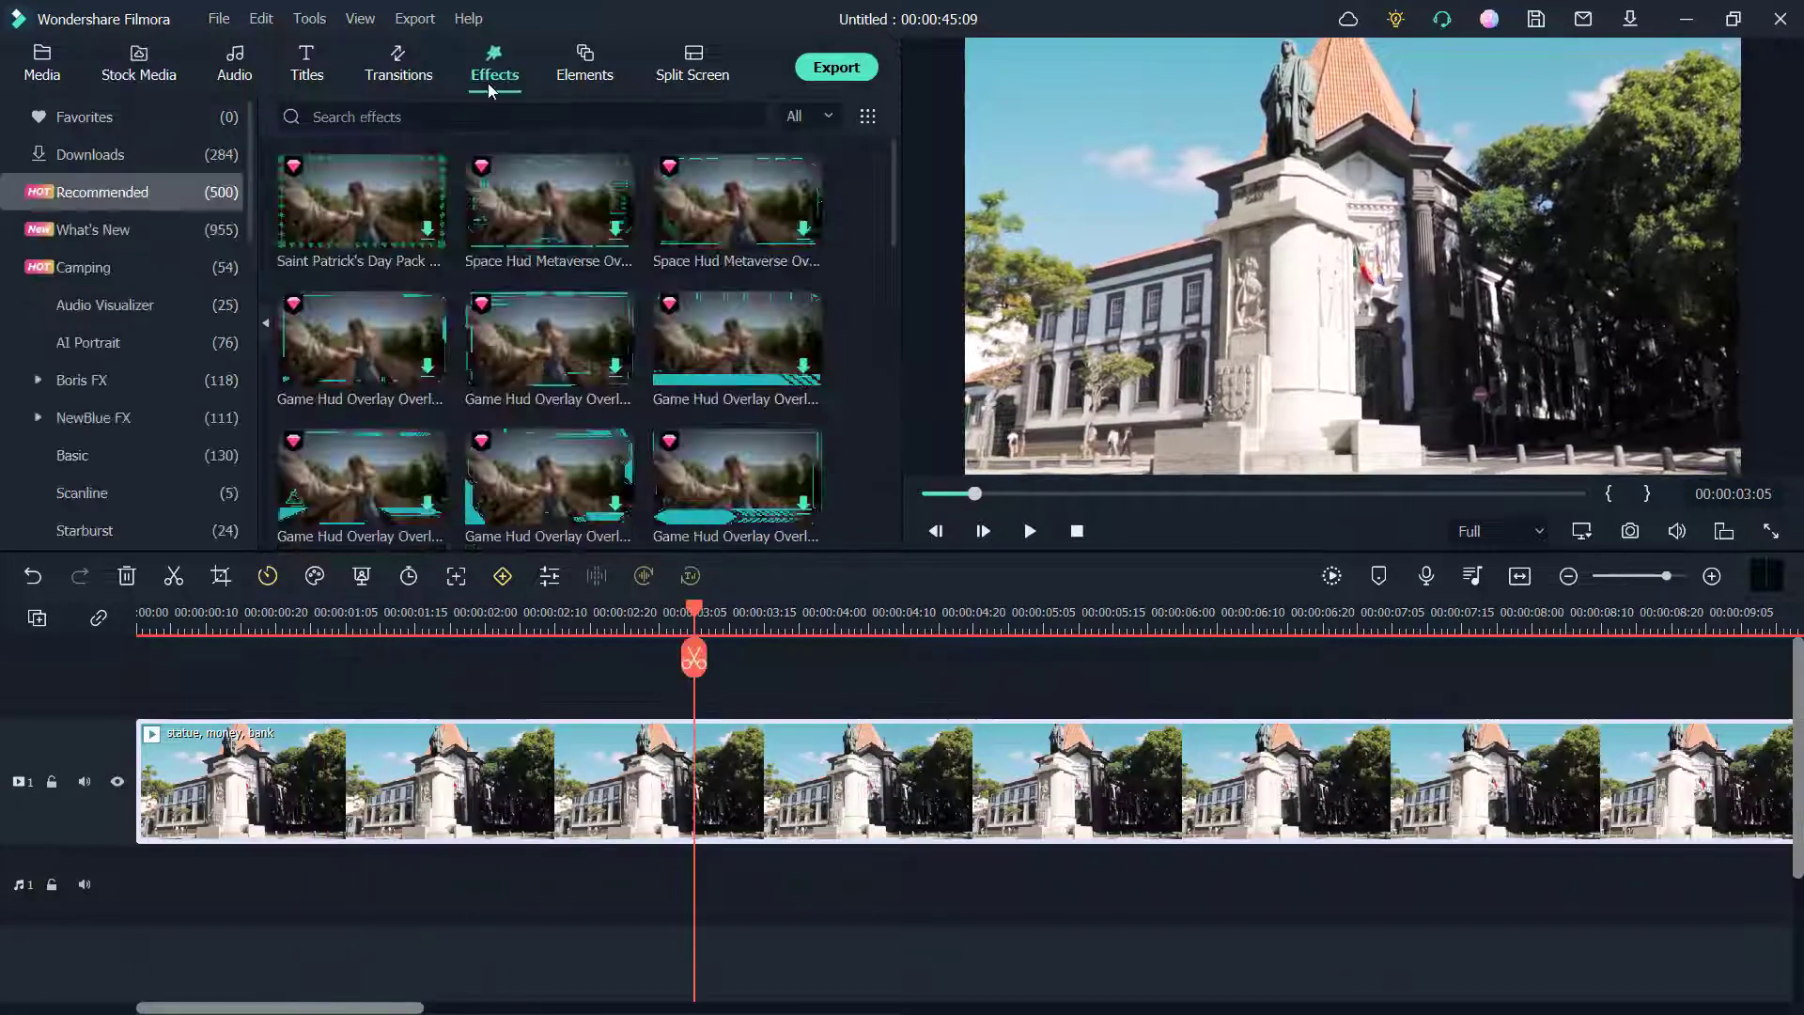
scroll(461, 395, "down", 5)
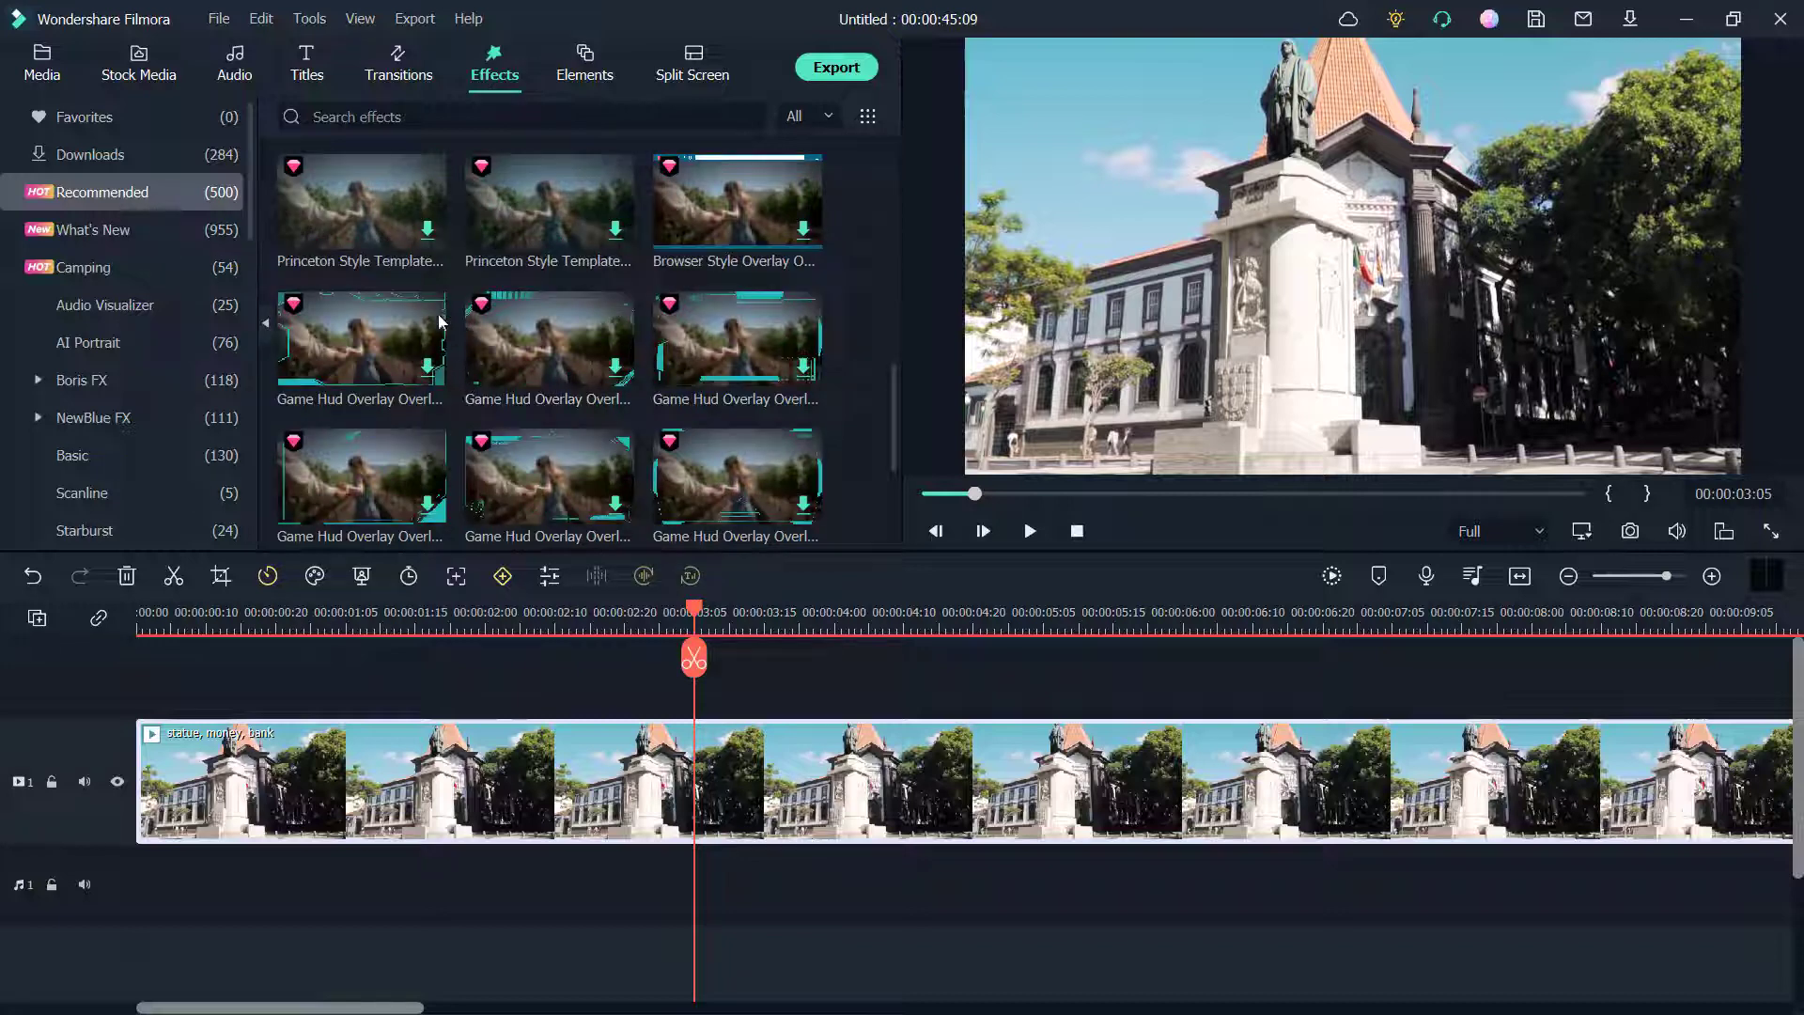
left_click(396, 79)
scroll(395, 353, "down", 10)
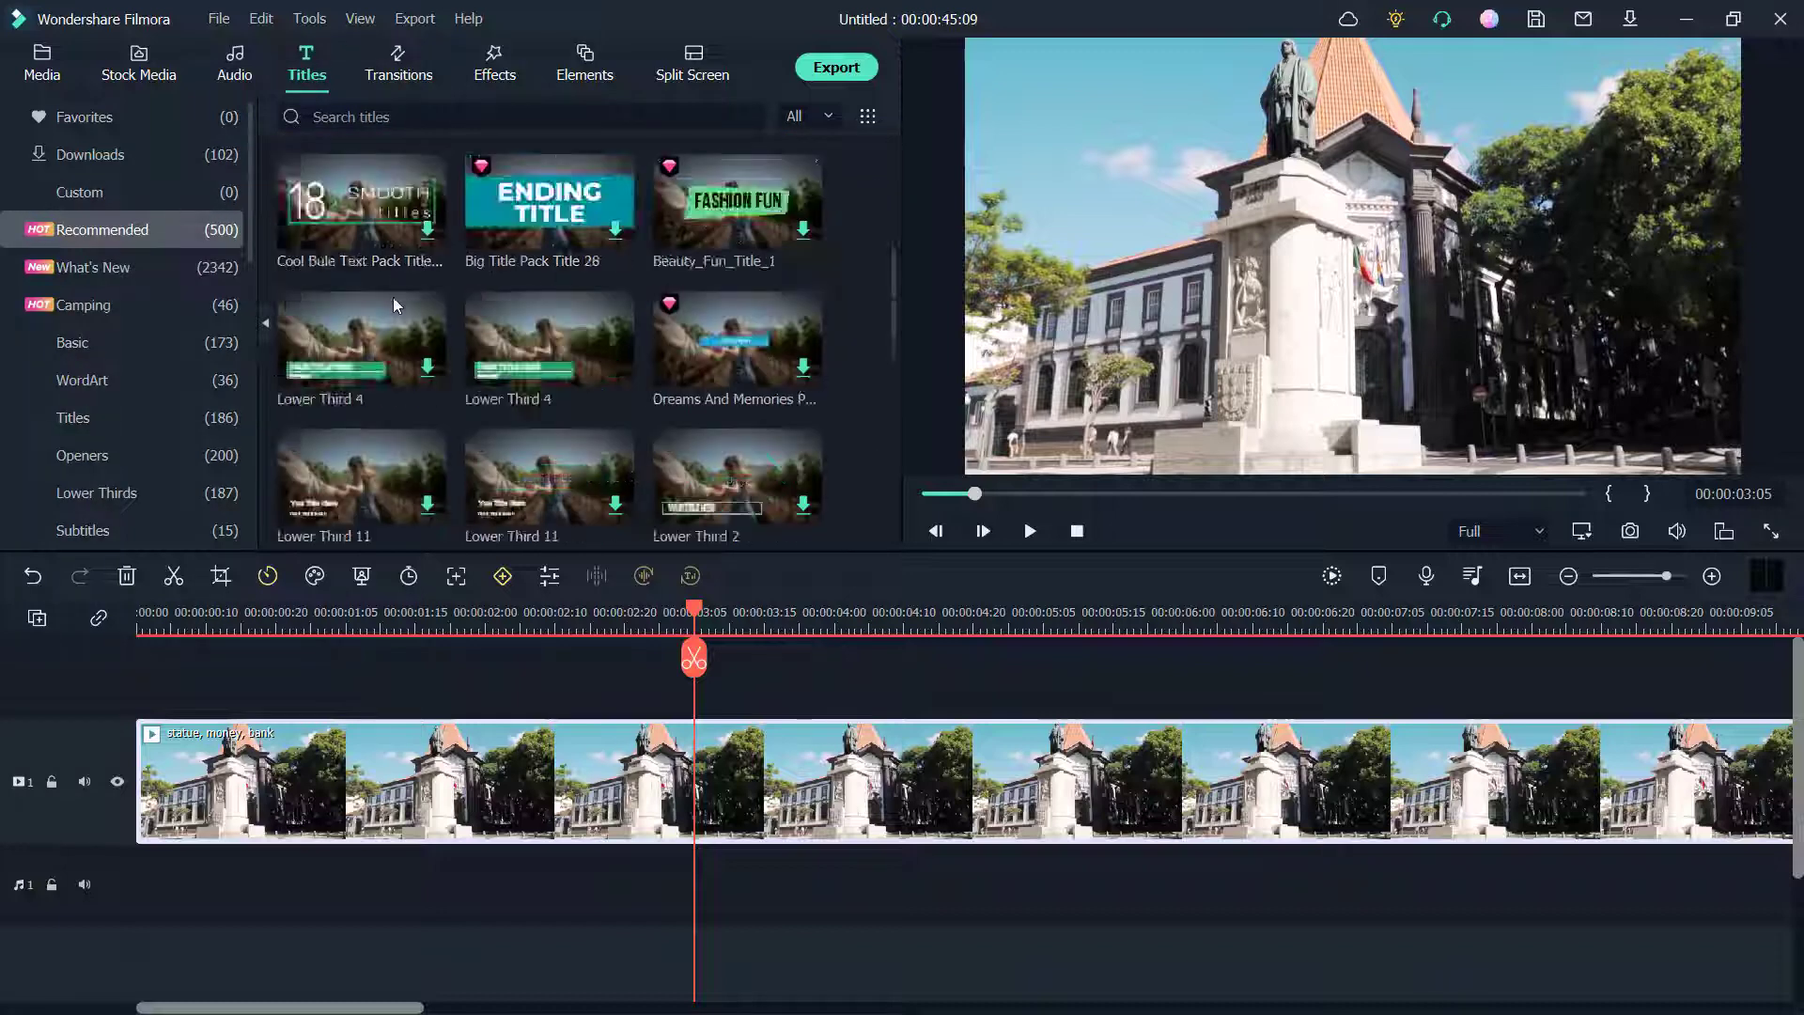
left_click(235, 64)
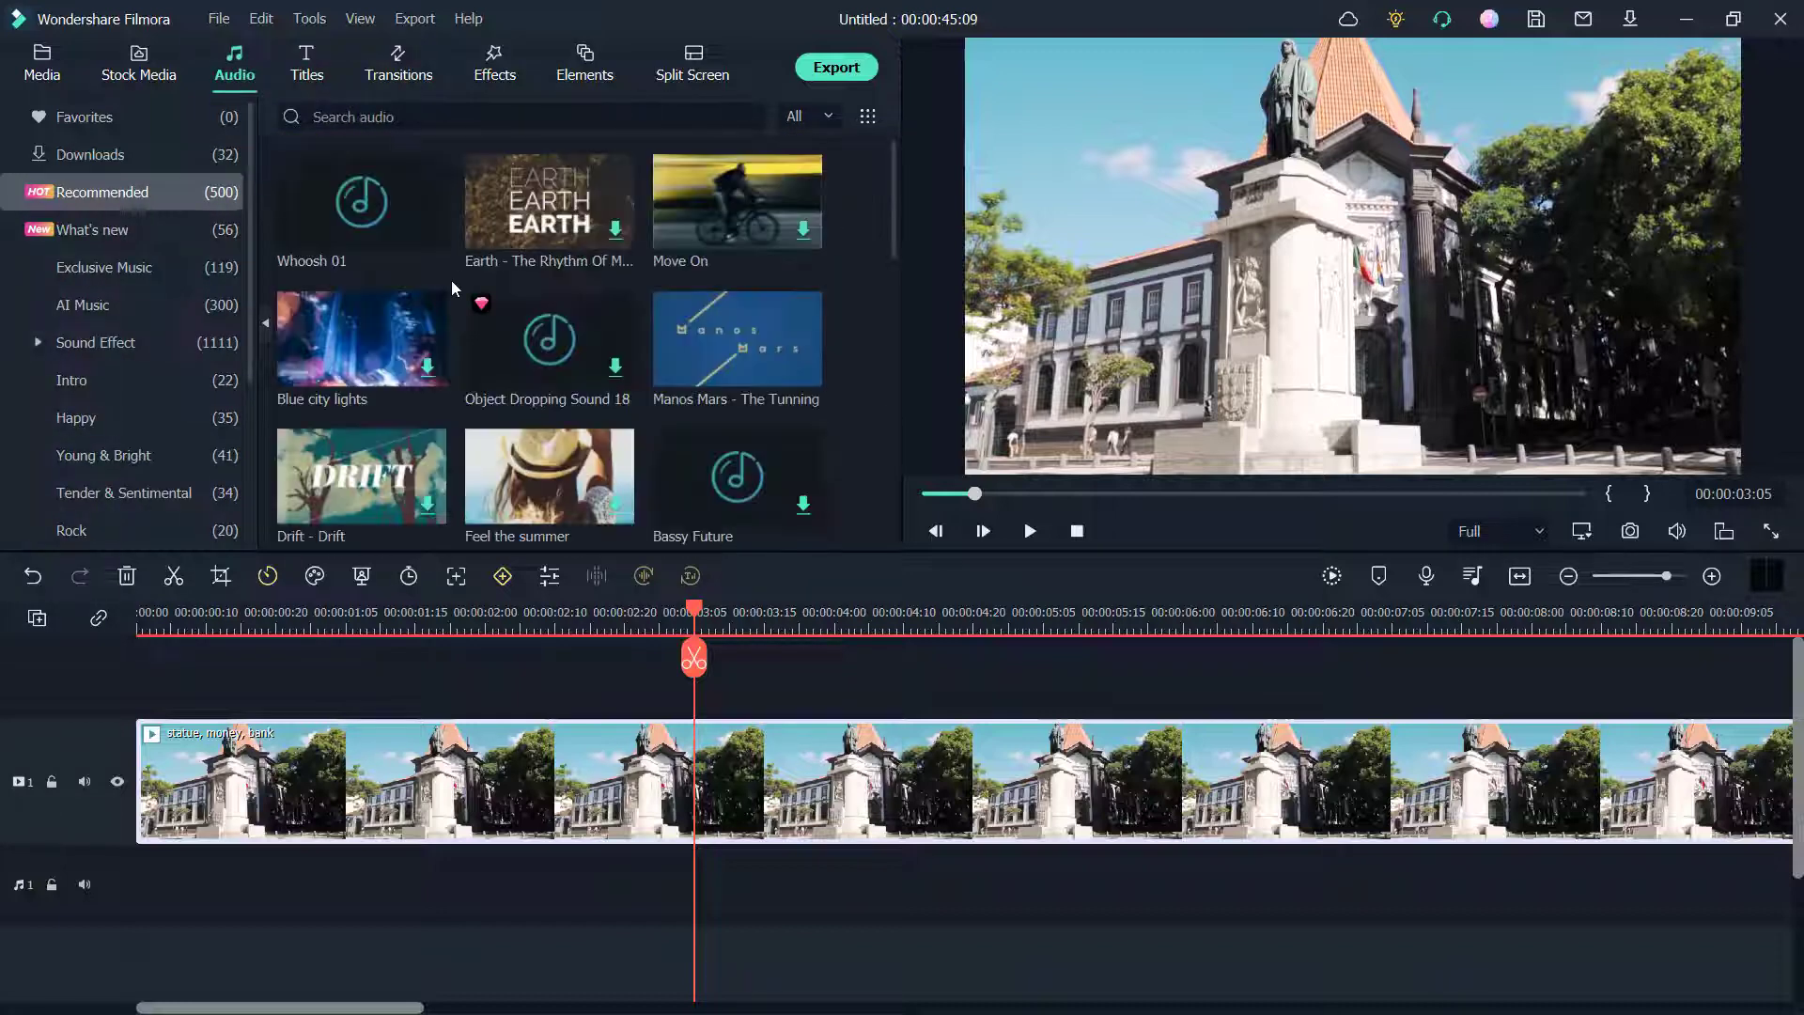
scroll(479, 300, "down", 10)
left_click(577, 59)
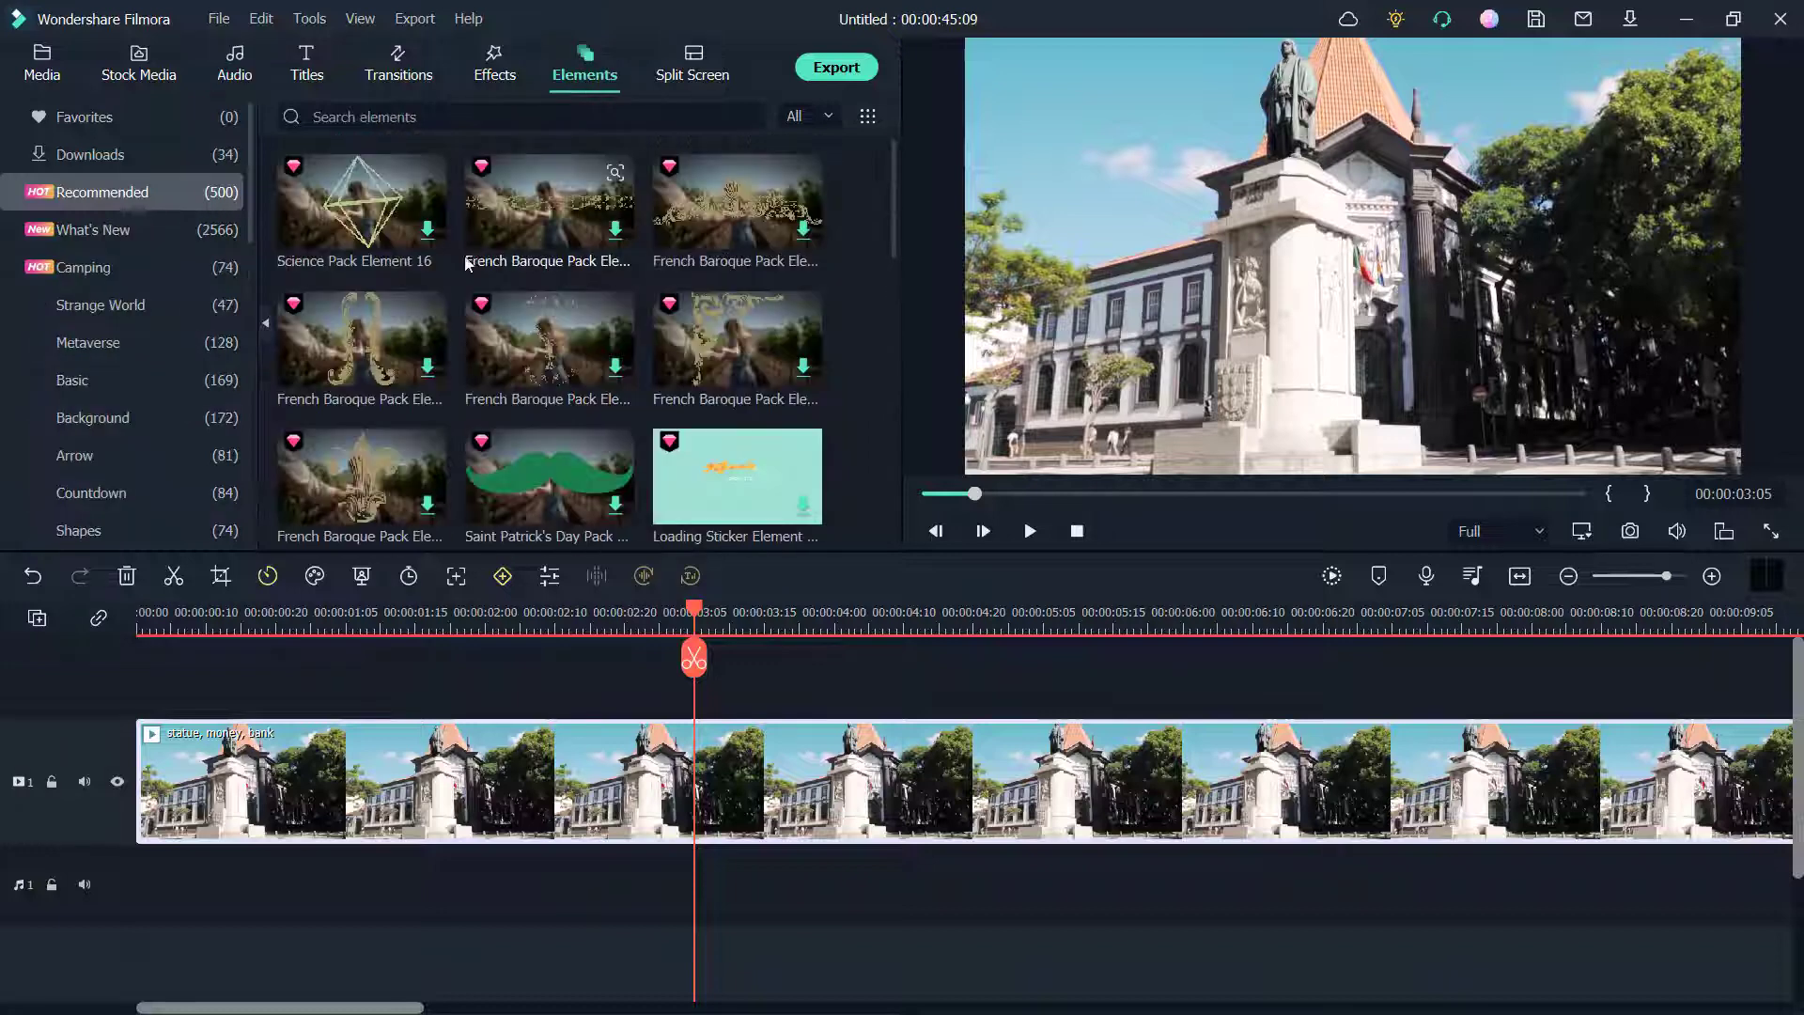
scroll(455, 329, "down", 2)
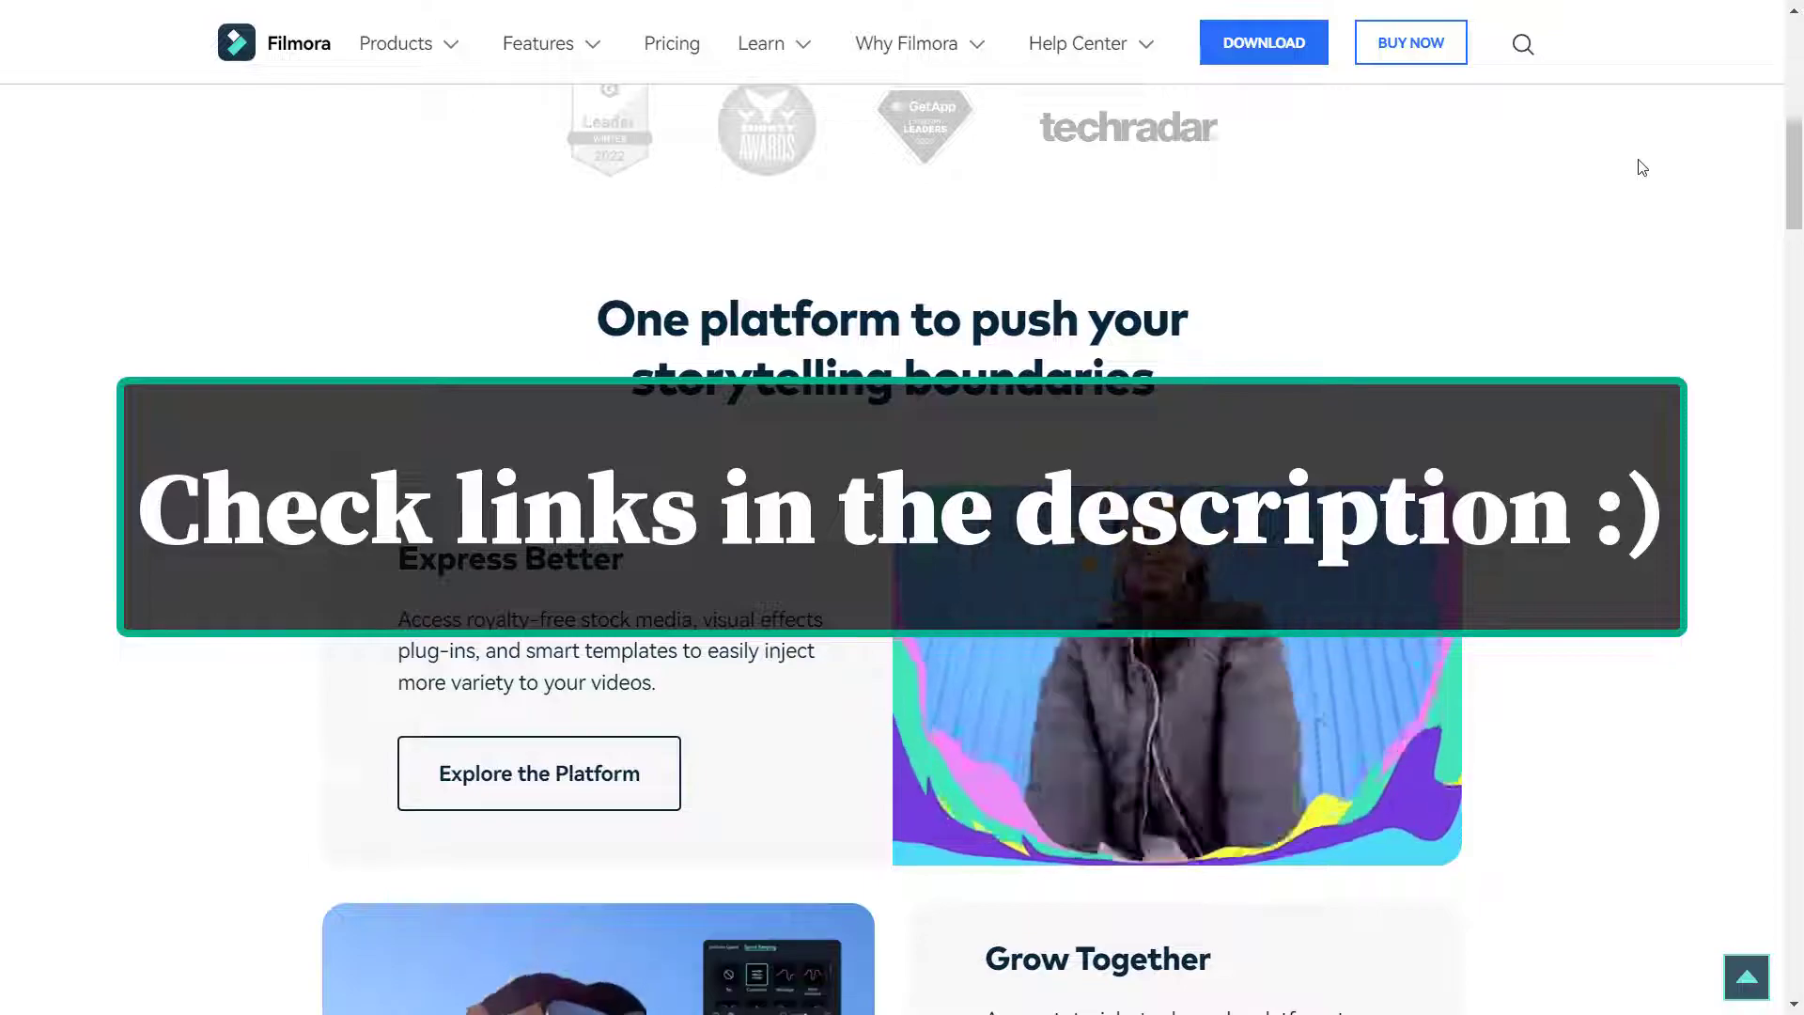
Switch to the browser and look through the Filmora product page and the article's Auto Reframe and AI Portrait sections
scroll(1606, 194, "down", 5)
scroll(1597, 192, "down", 13)
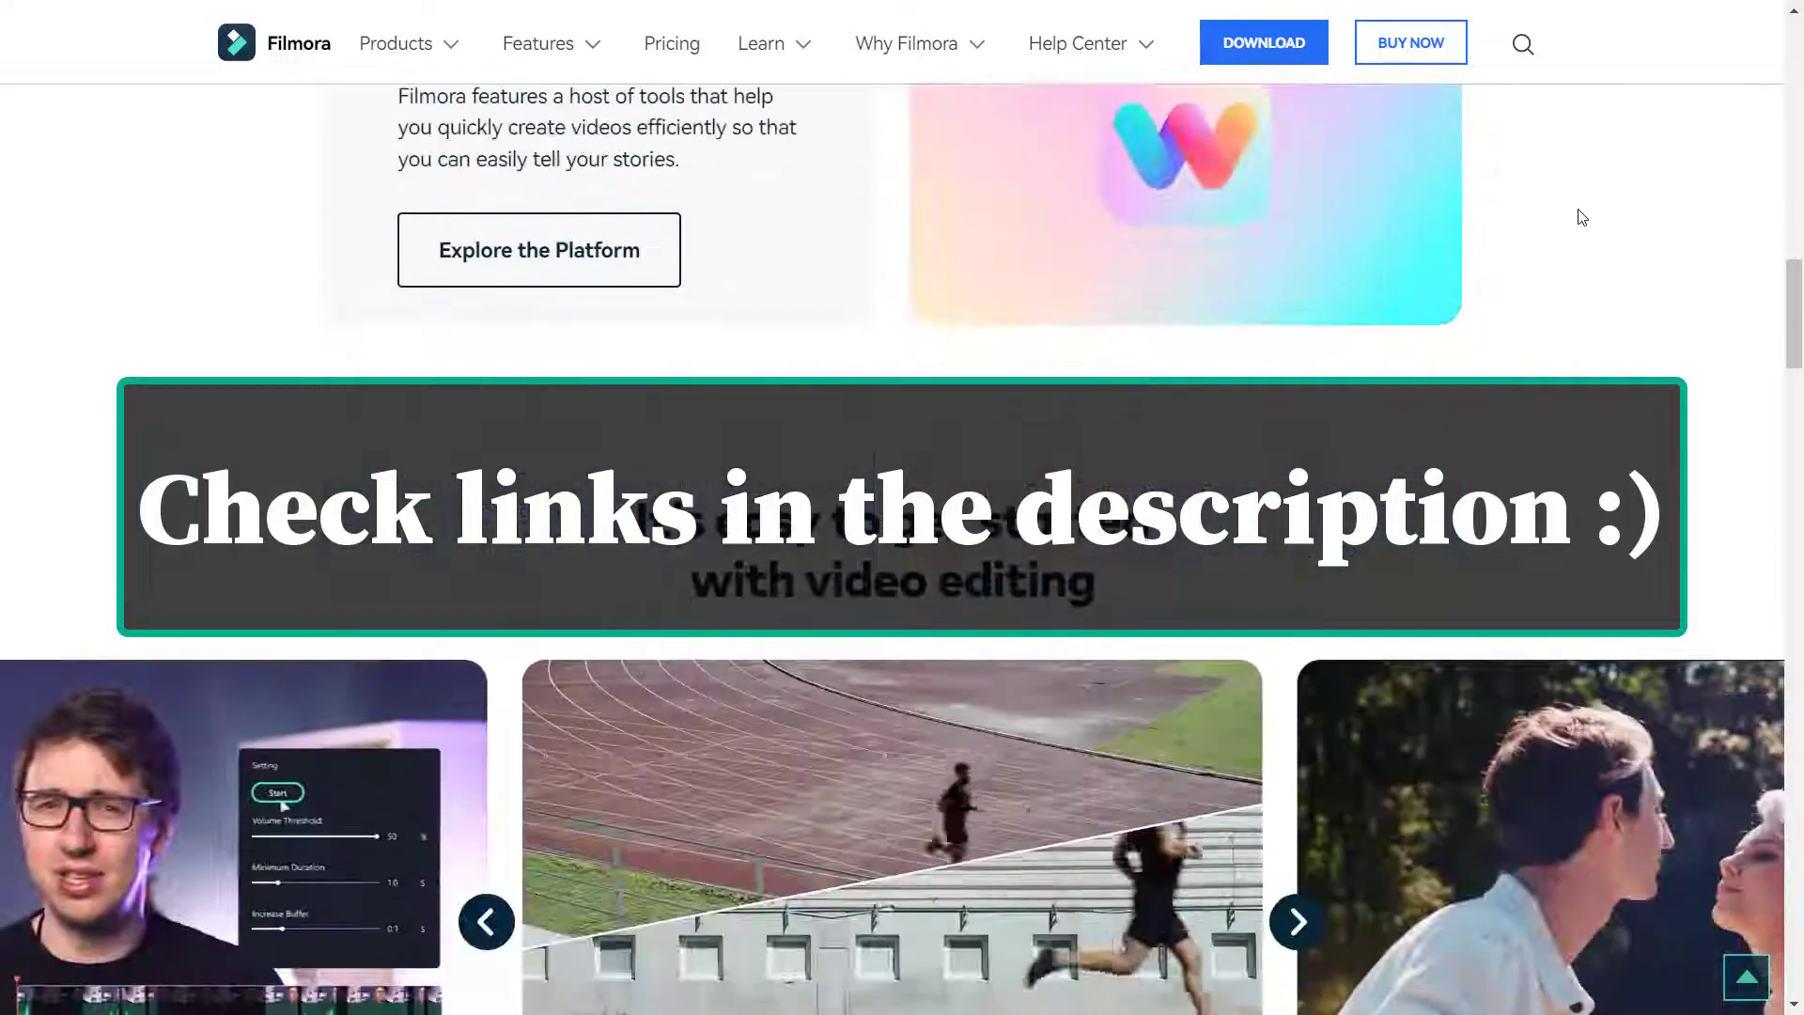
scroll(1459, 207, "down", 10)
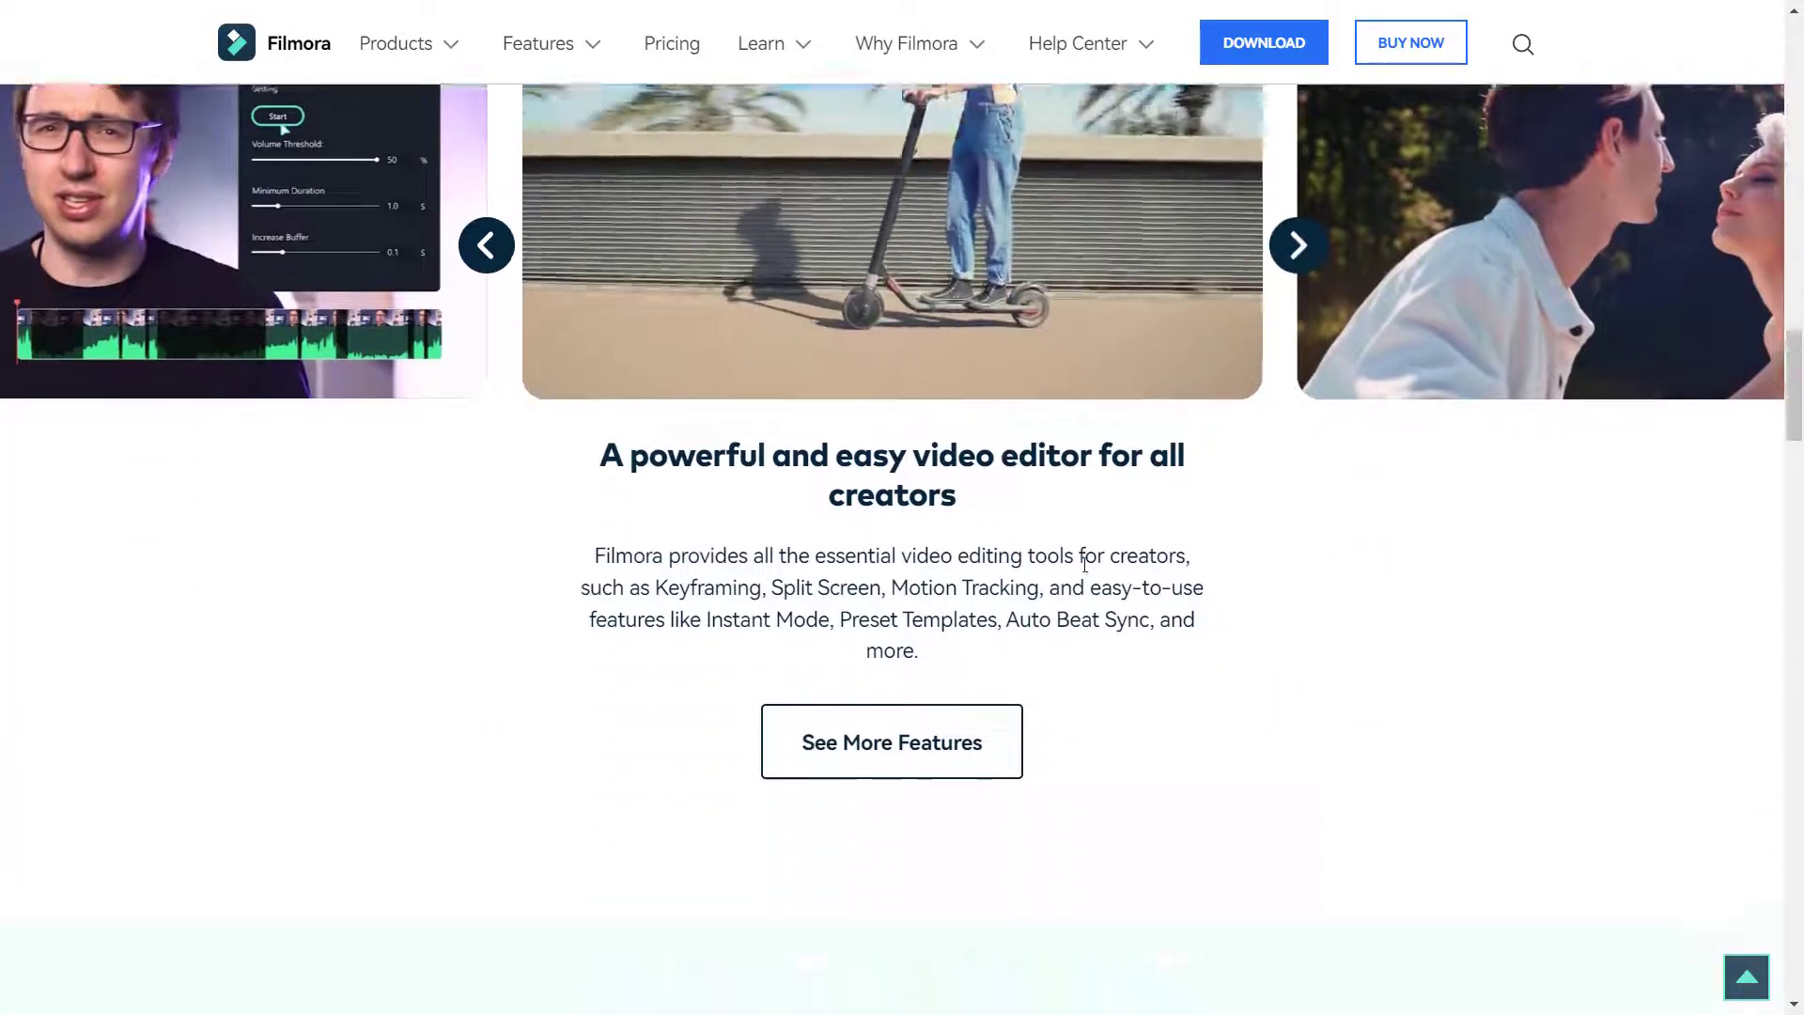
scroll(1189, 385, "down", 5)
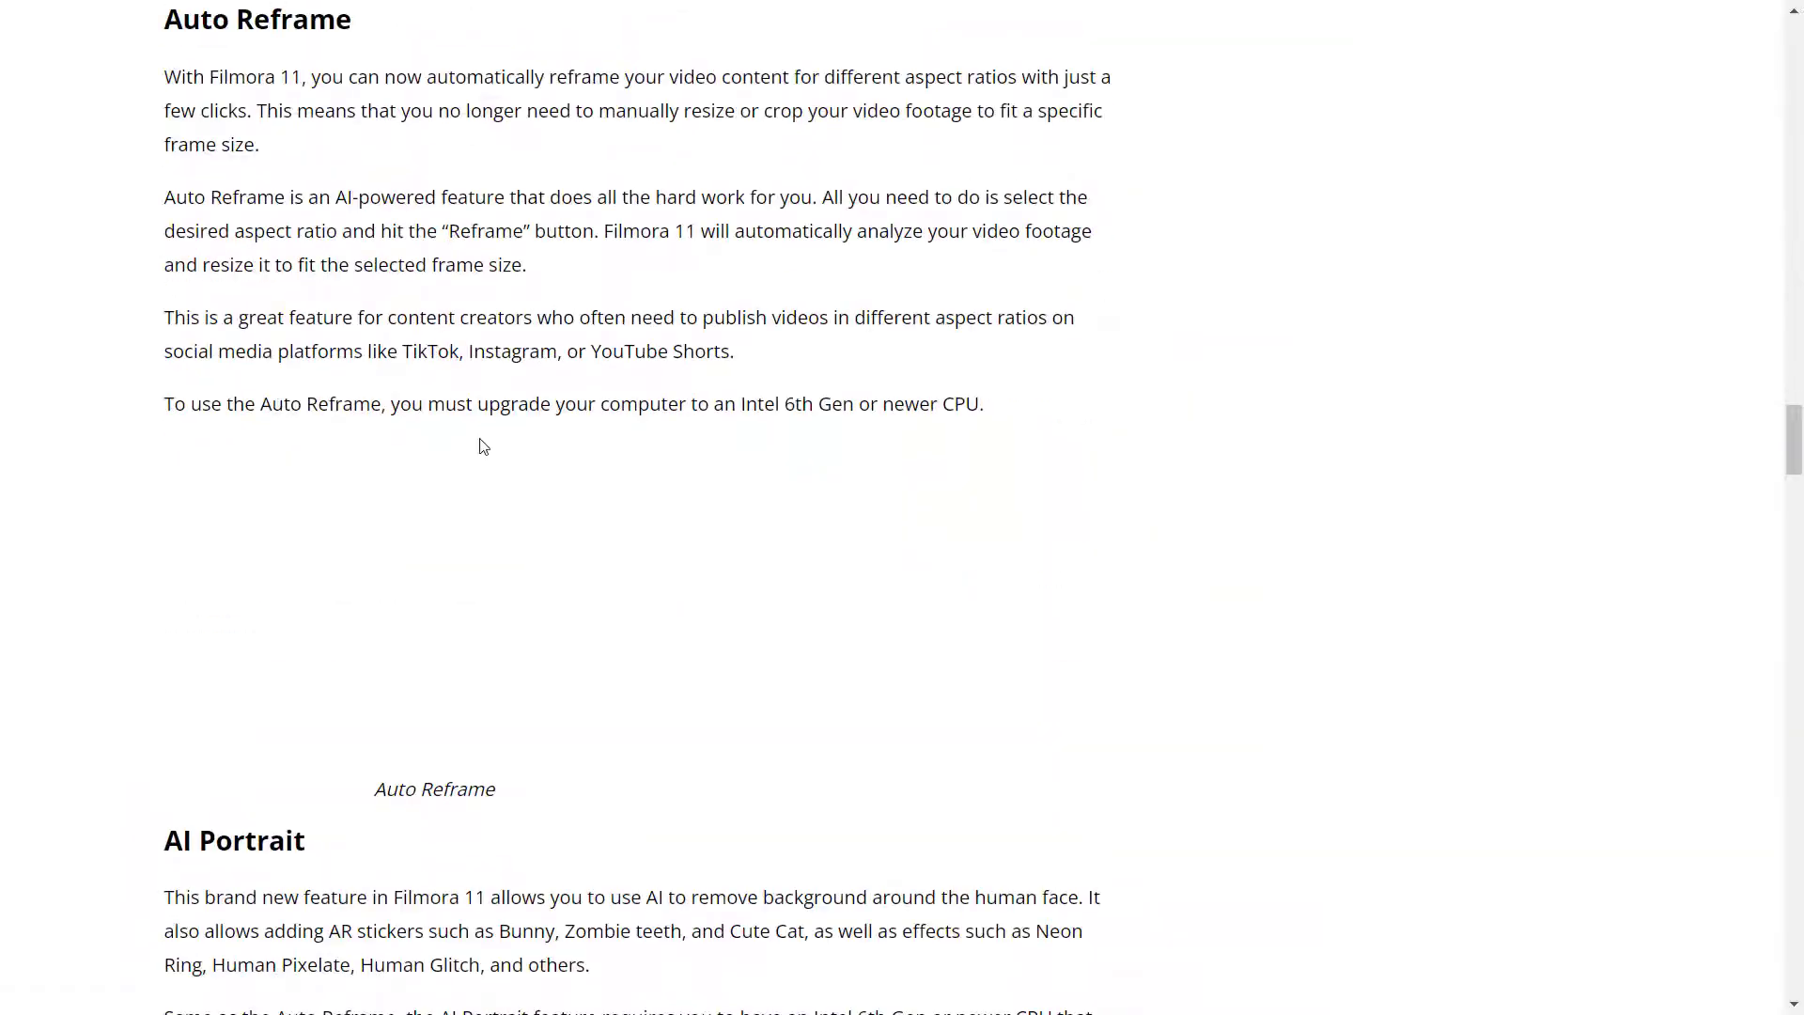
scroll(483, 445, "down", 15)
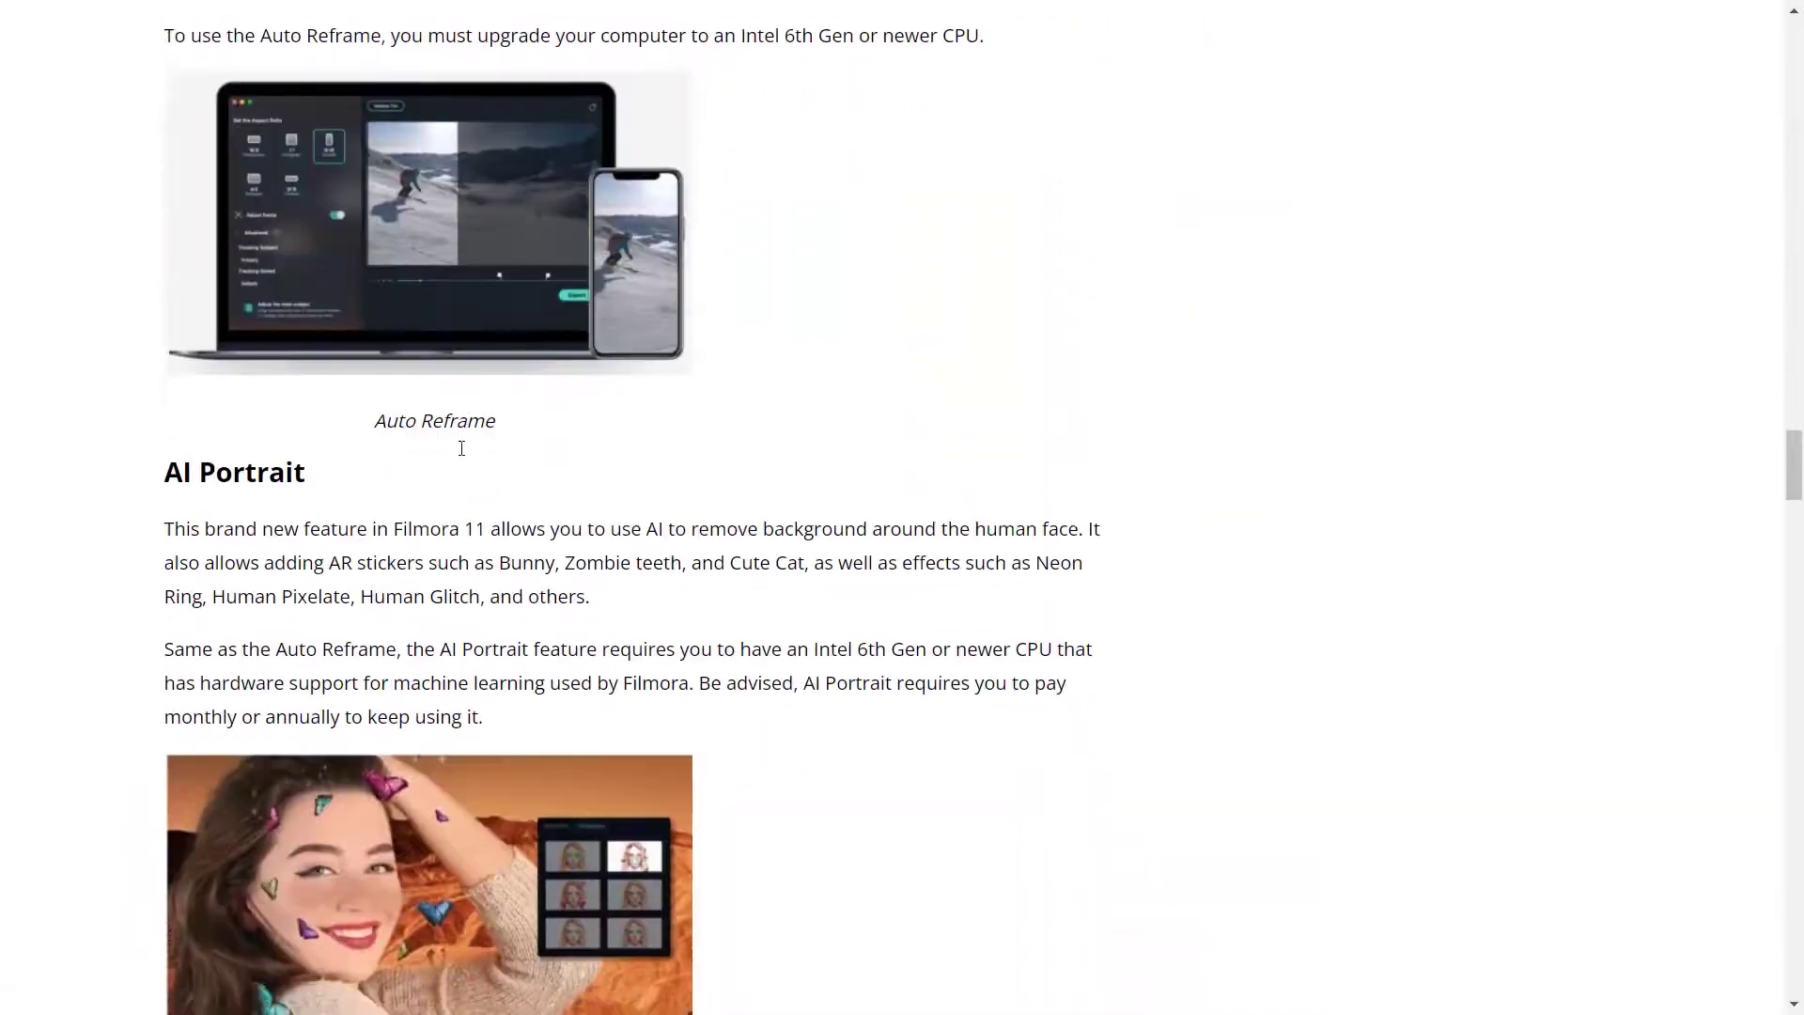
scroll(462, 458, "down", 20)
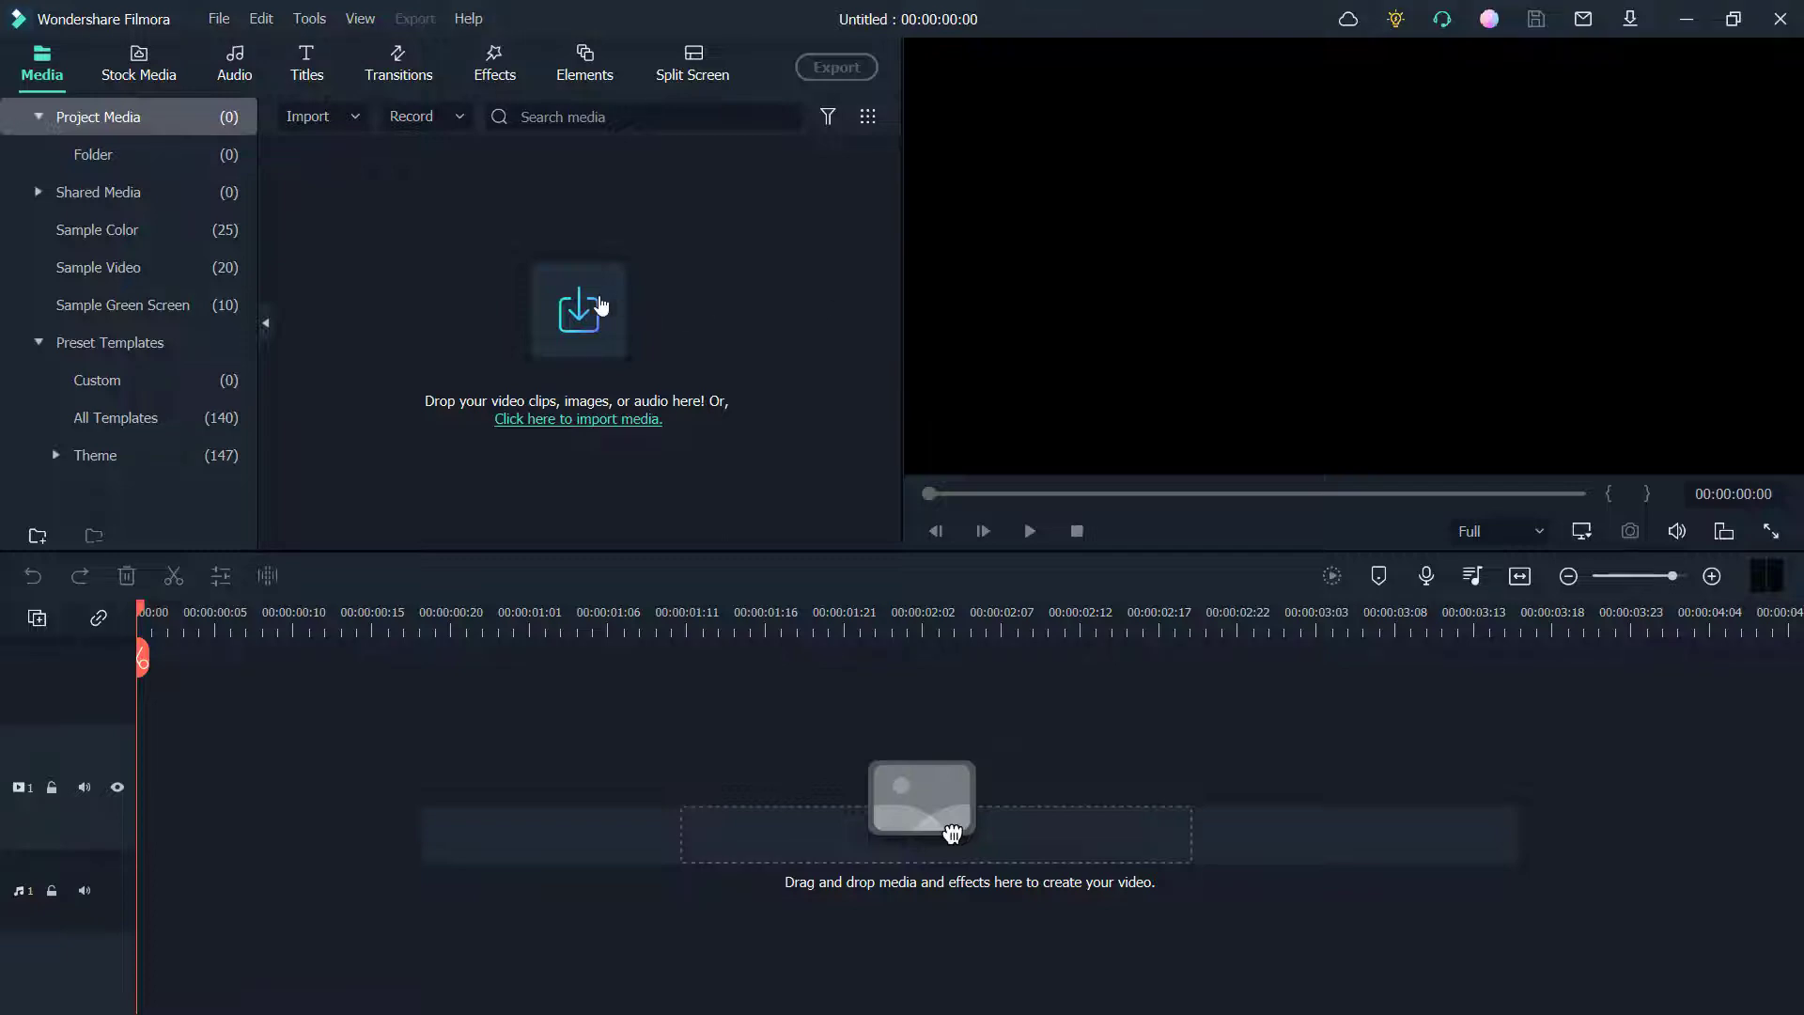
Import the six Bird, Forest, Jellyfish, Sea, Sunset and Teasels videos from random_samples and place them all on the first video track
left_click(599, 302)
left_click(512, 226)
left_click(806, 385, "shift")
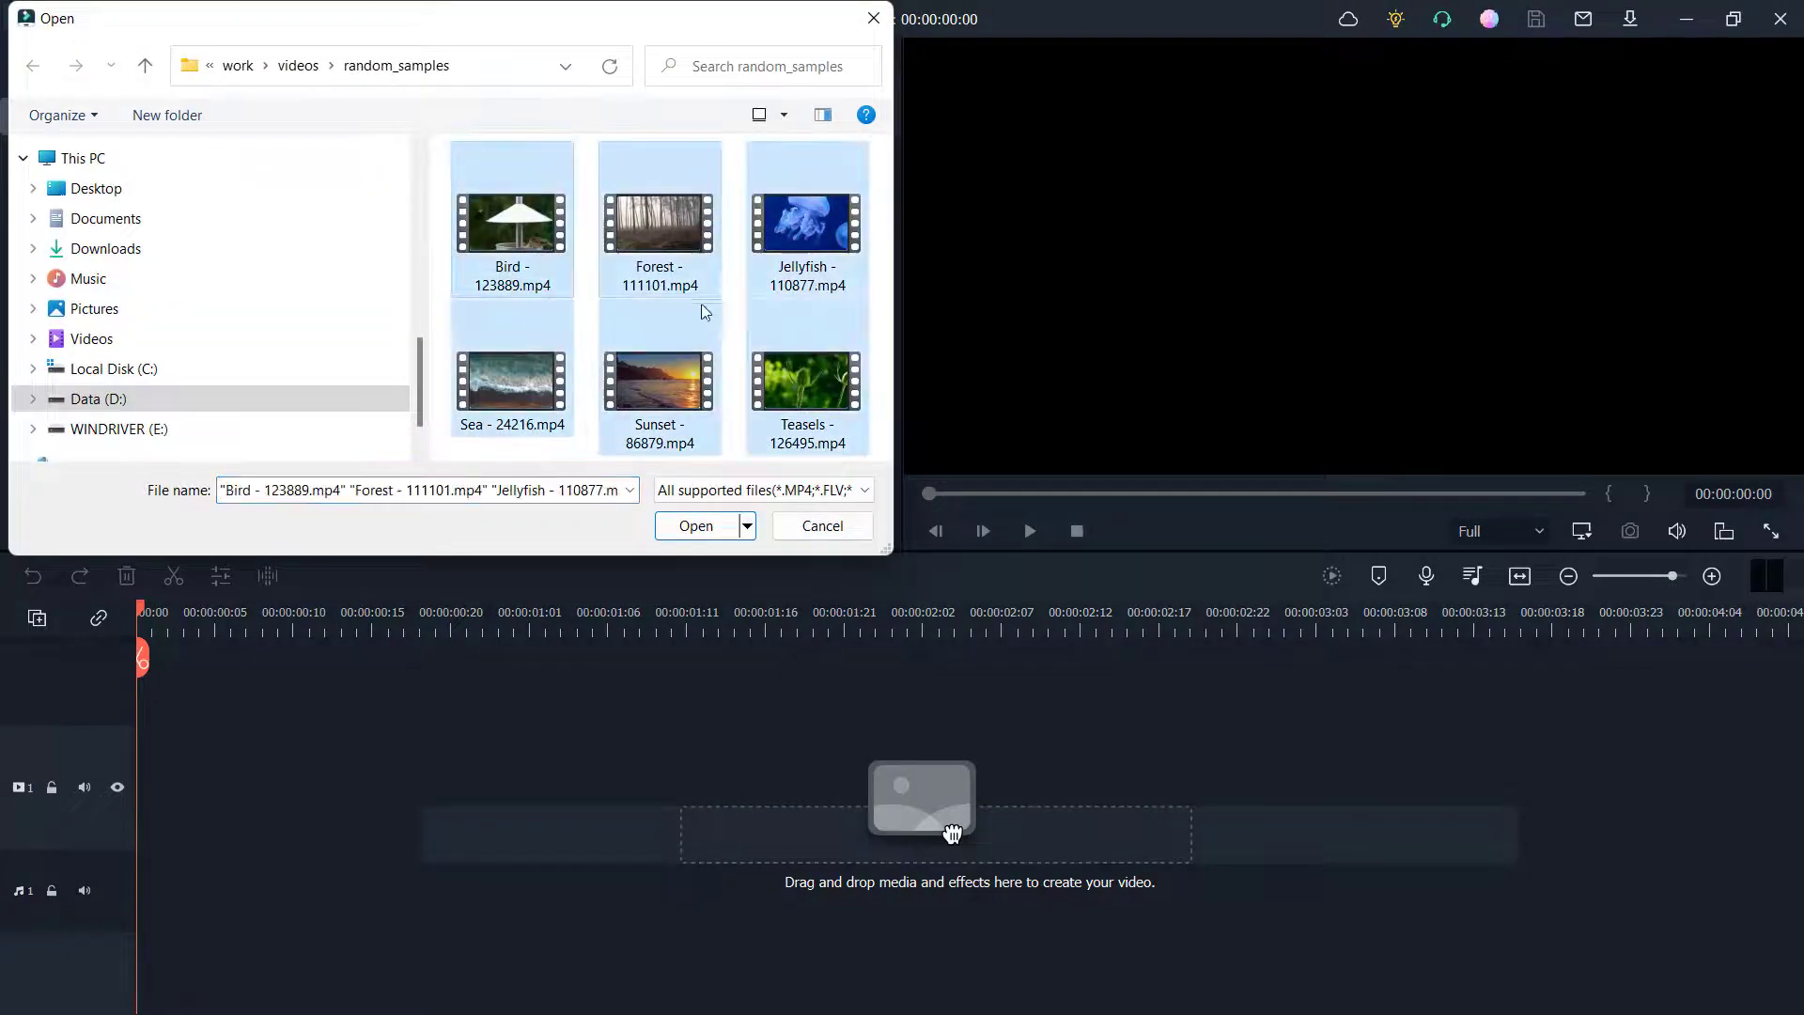
left_click(697, 525)
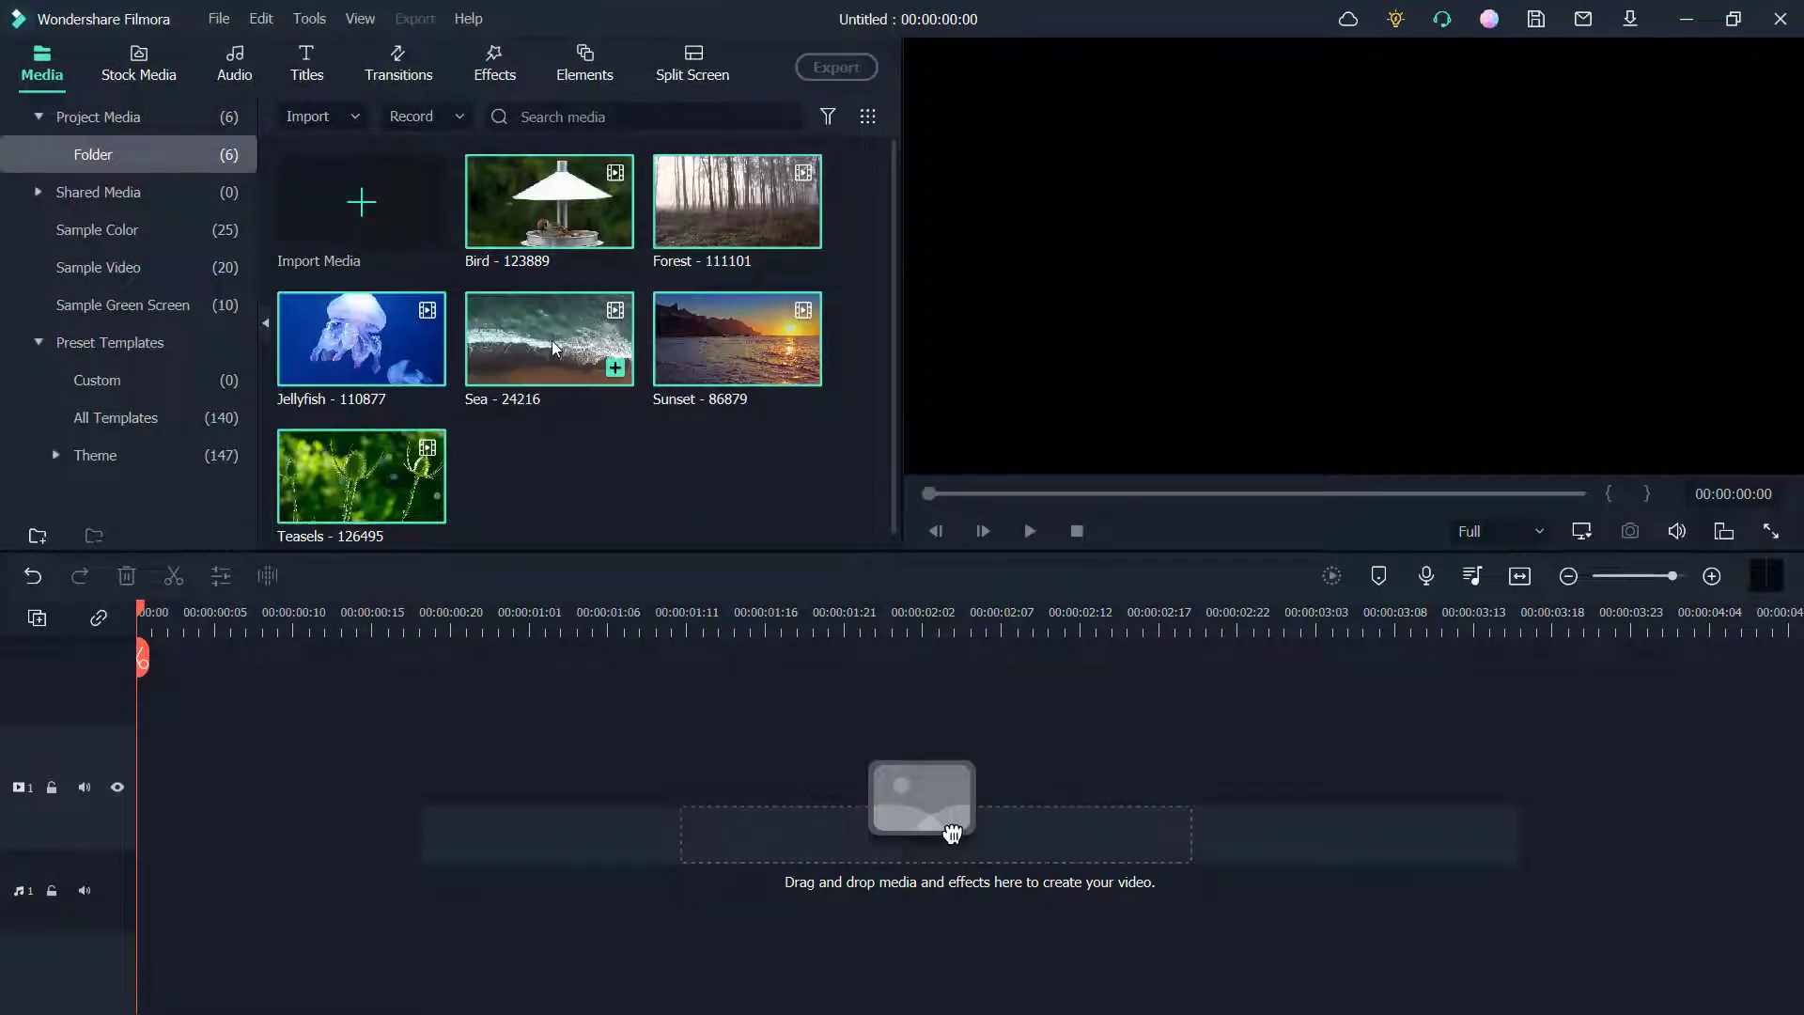
left_click_drag(535, 230, 149, 794)
Add Clean Outdoor Transition 2 between the Jellyfish and Sea clips and play it back
scroll(925, 763, "down", 3)
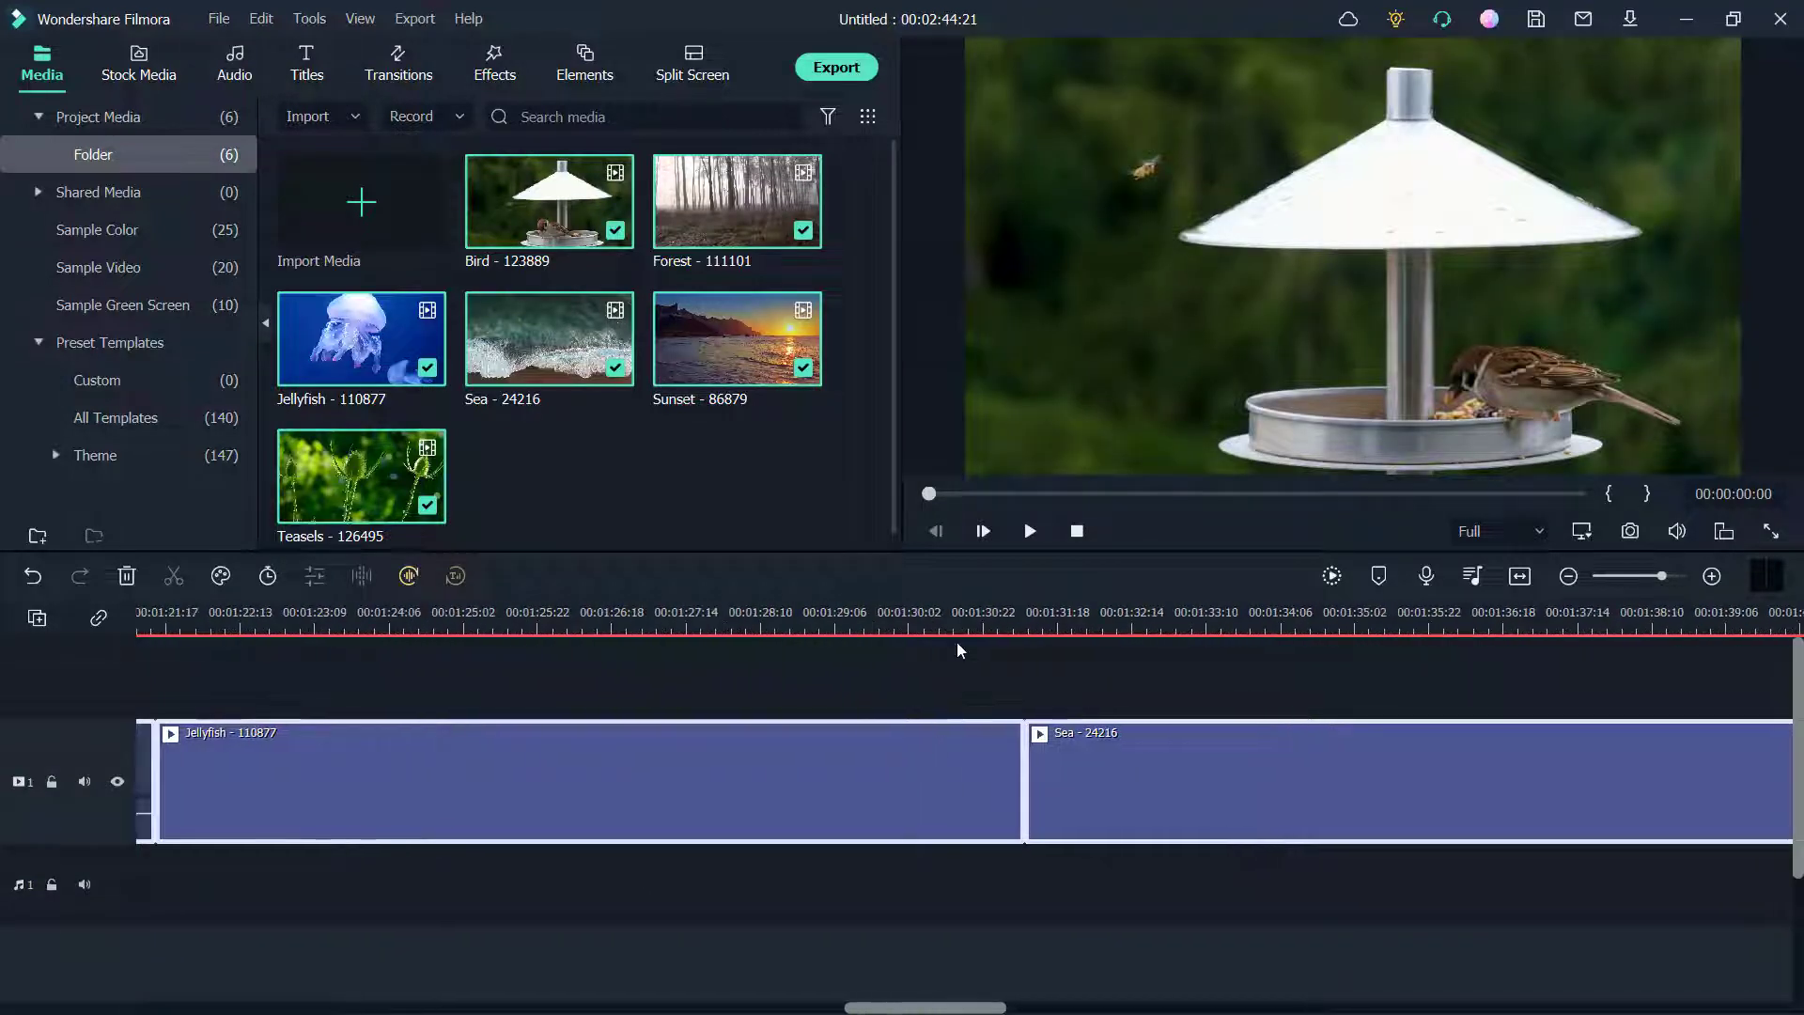
left_click(980, 626)
left_click(417, 73)
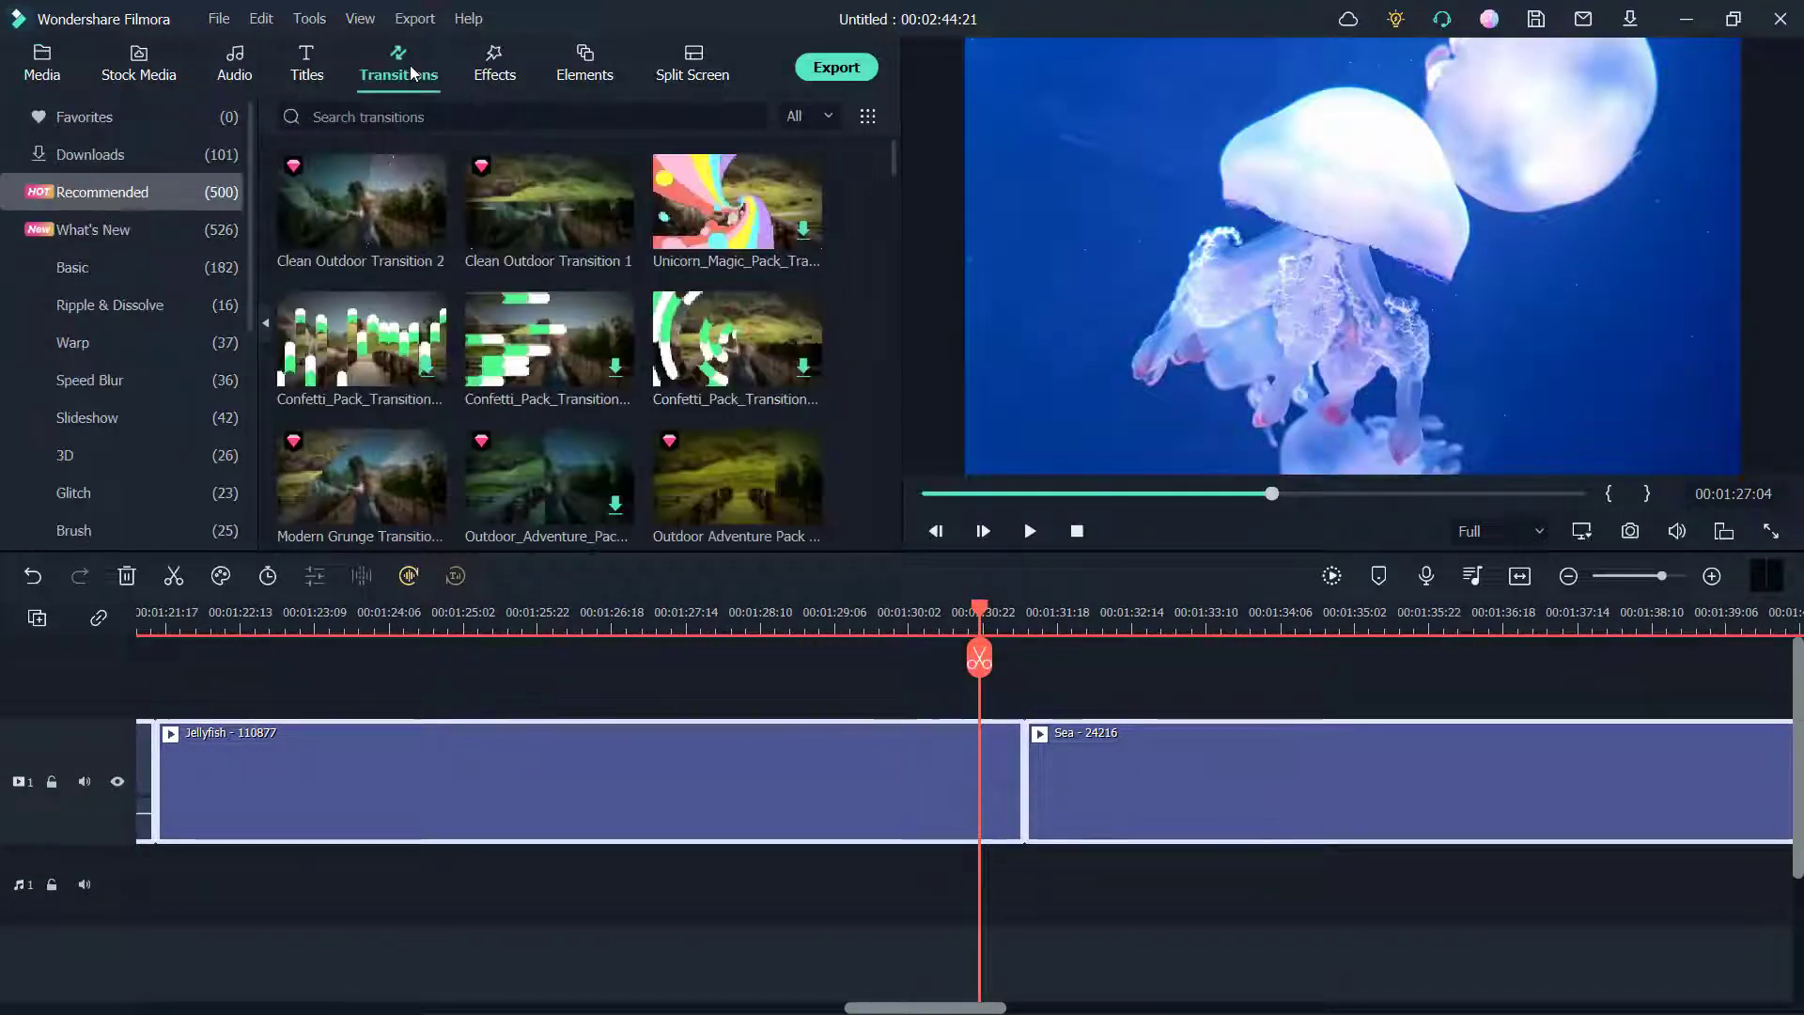
left_click_drag(368, 220, 978, 679)
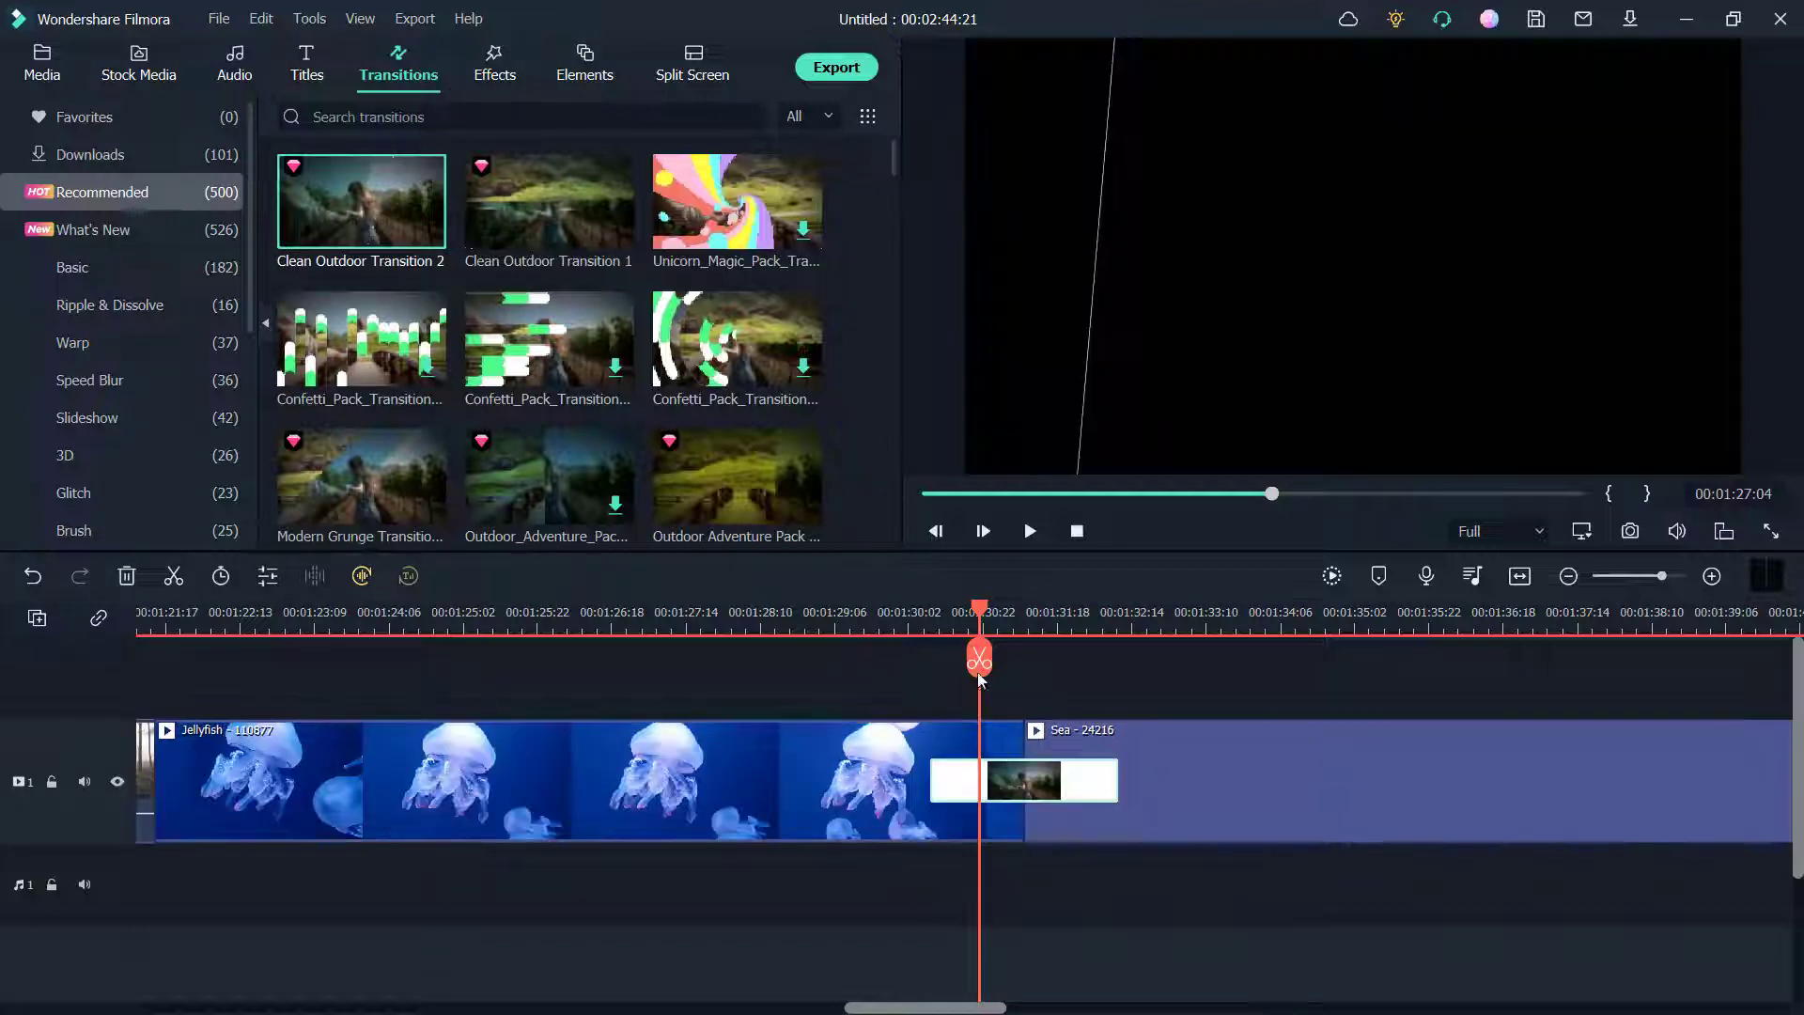
left_click(962, 614)
key("space")
key("space")
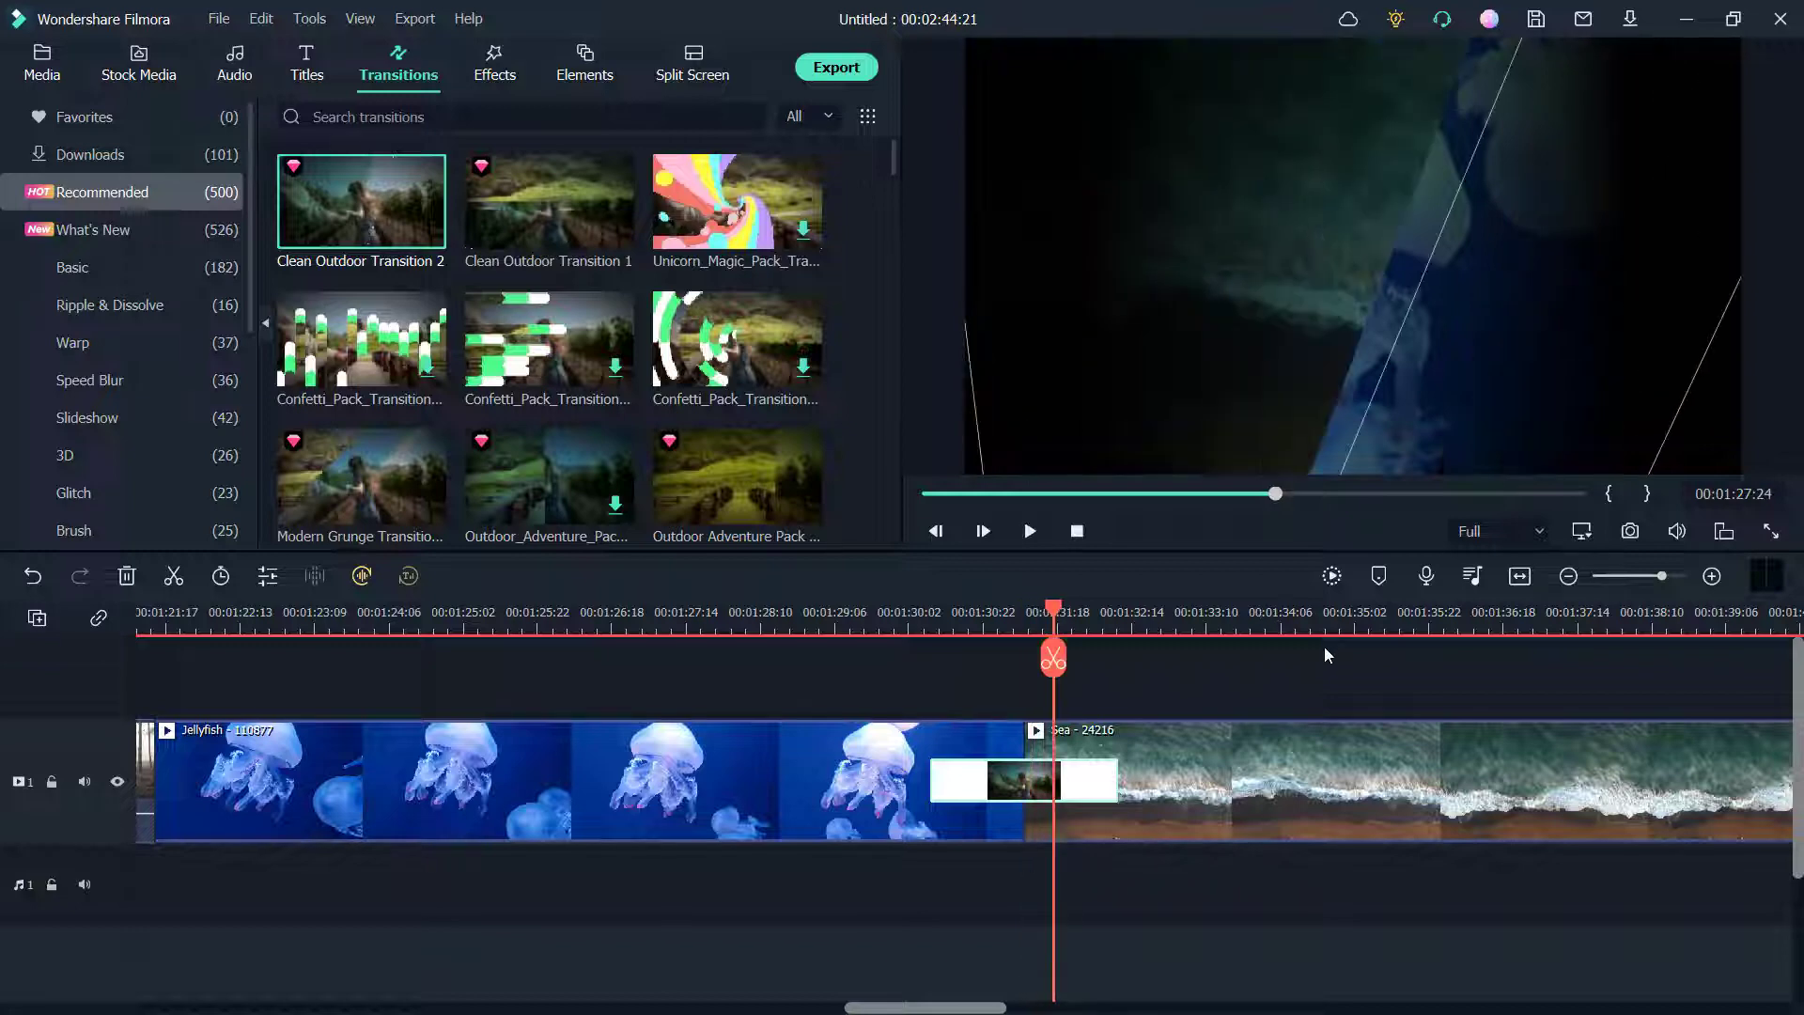
Add the Outdoor Adventure Pack transition between the Forest and Jellyfish clips and play it back
scroll(1323, 650, "down", 5)
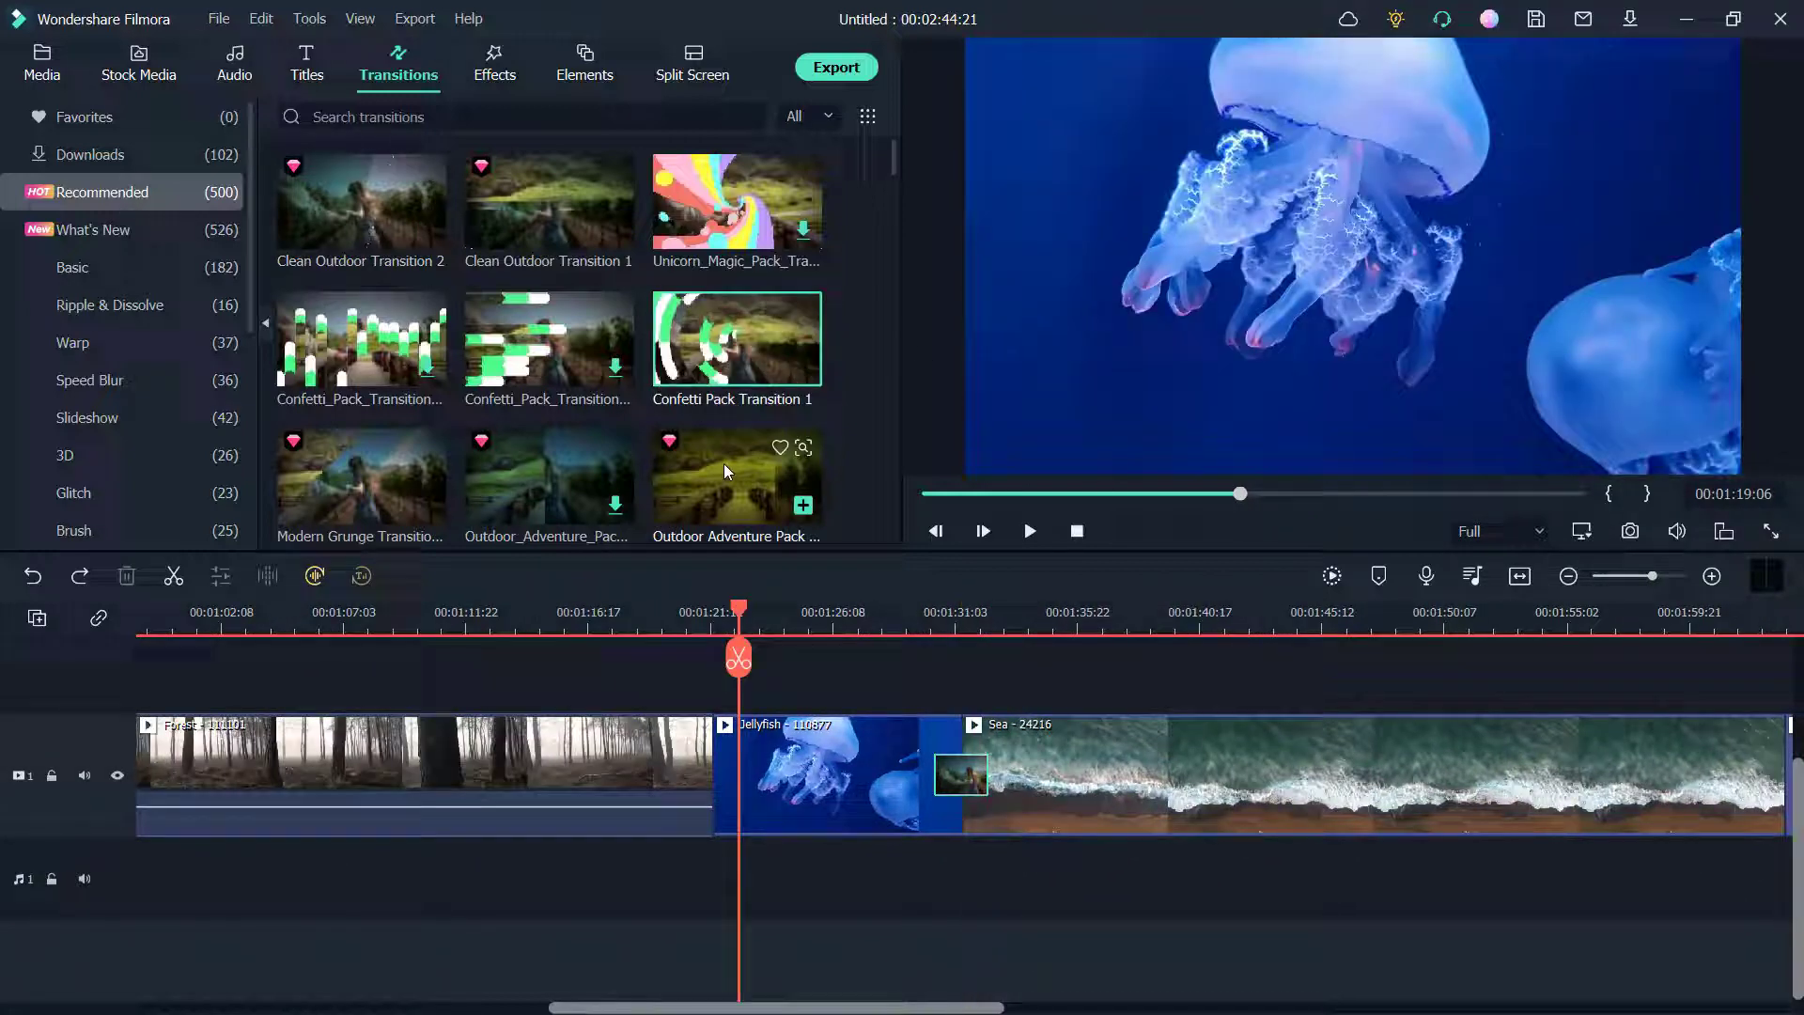
left_click_drag(723, 464, 712, 772)
left_click(655, 628)
key("space")
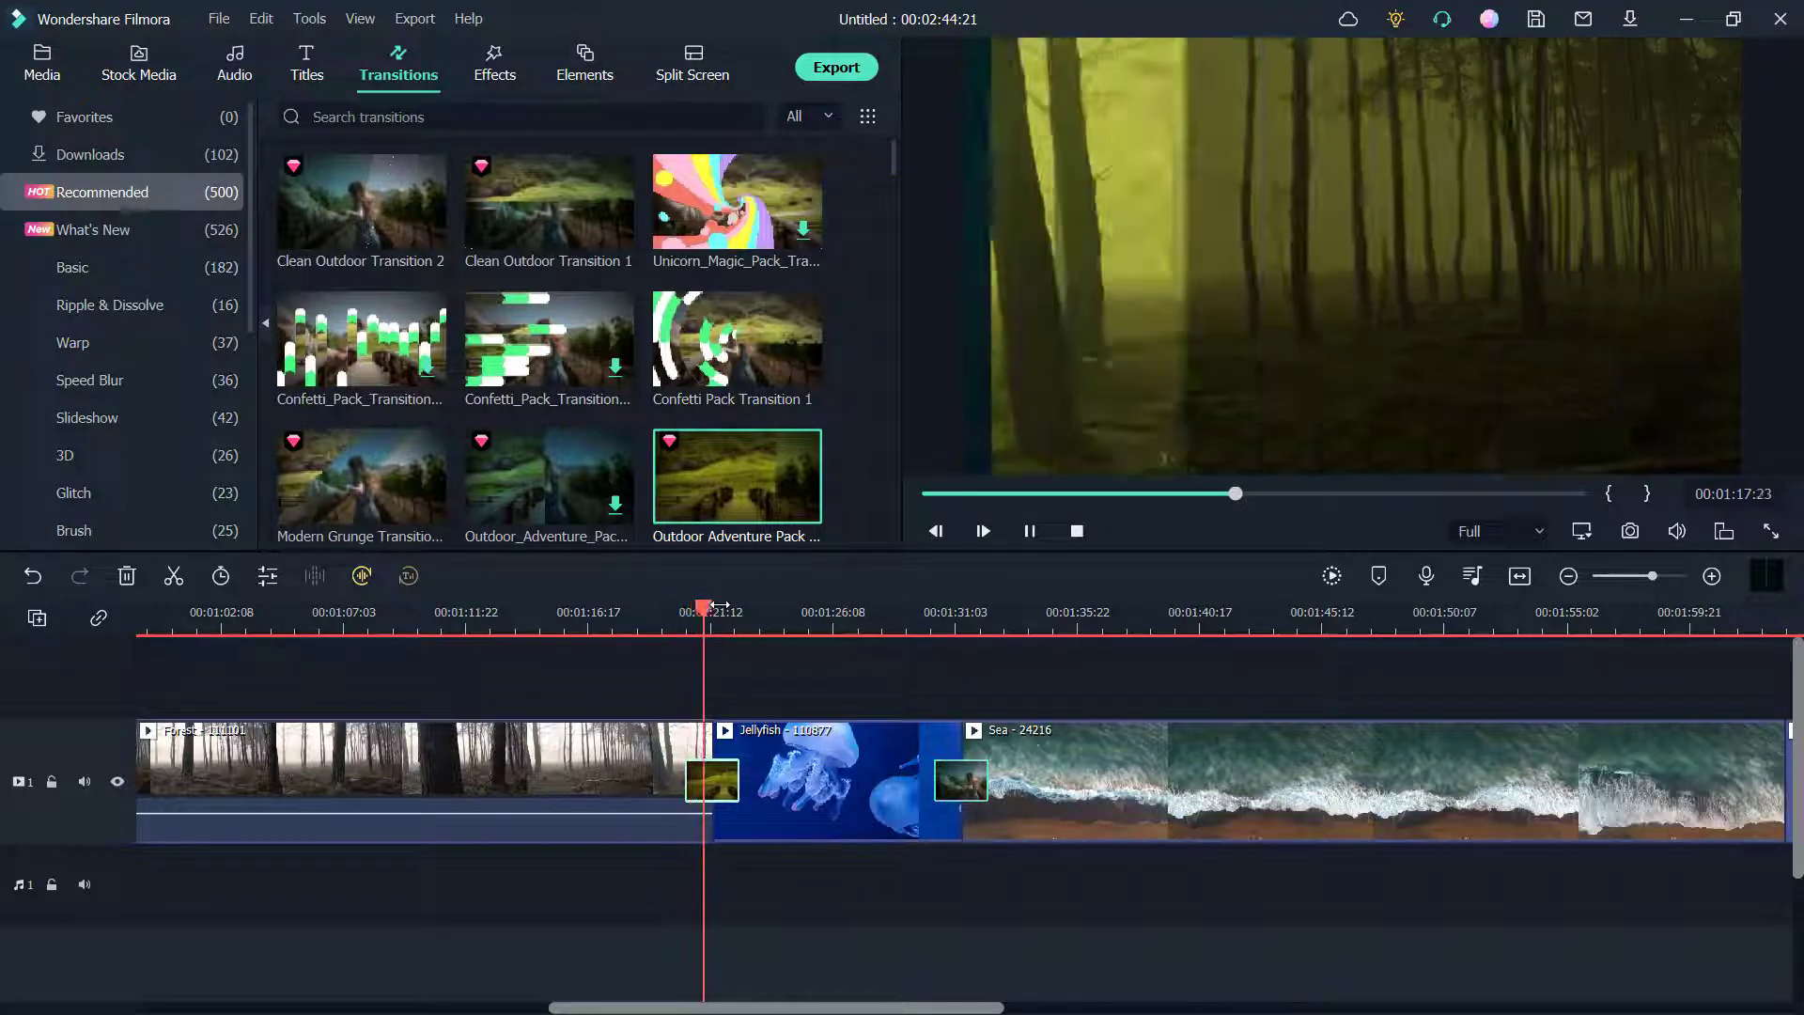
key("space")
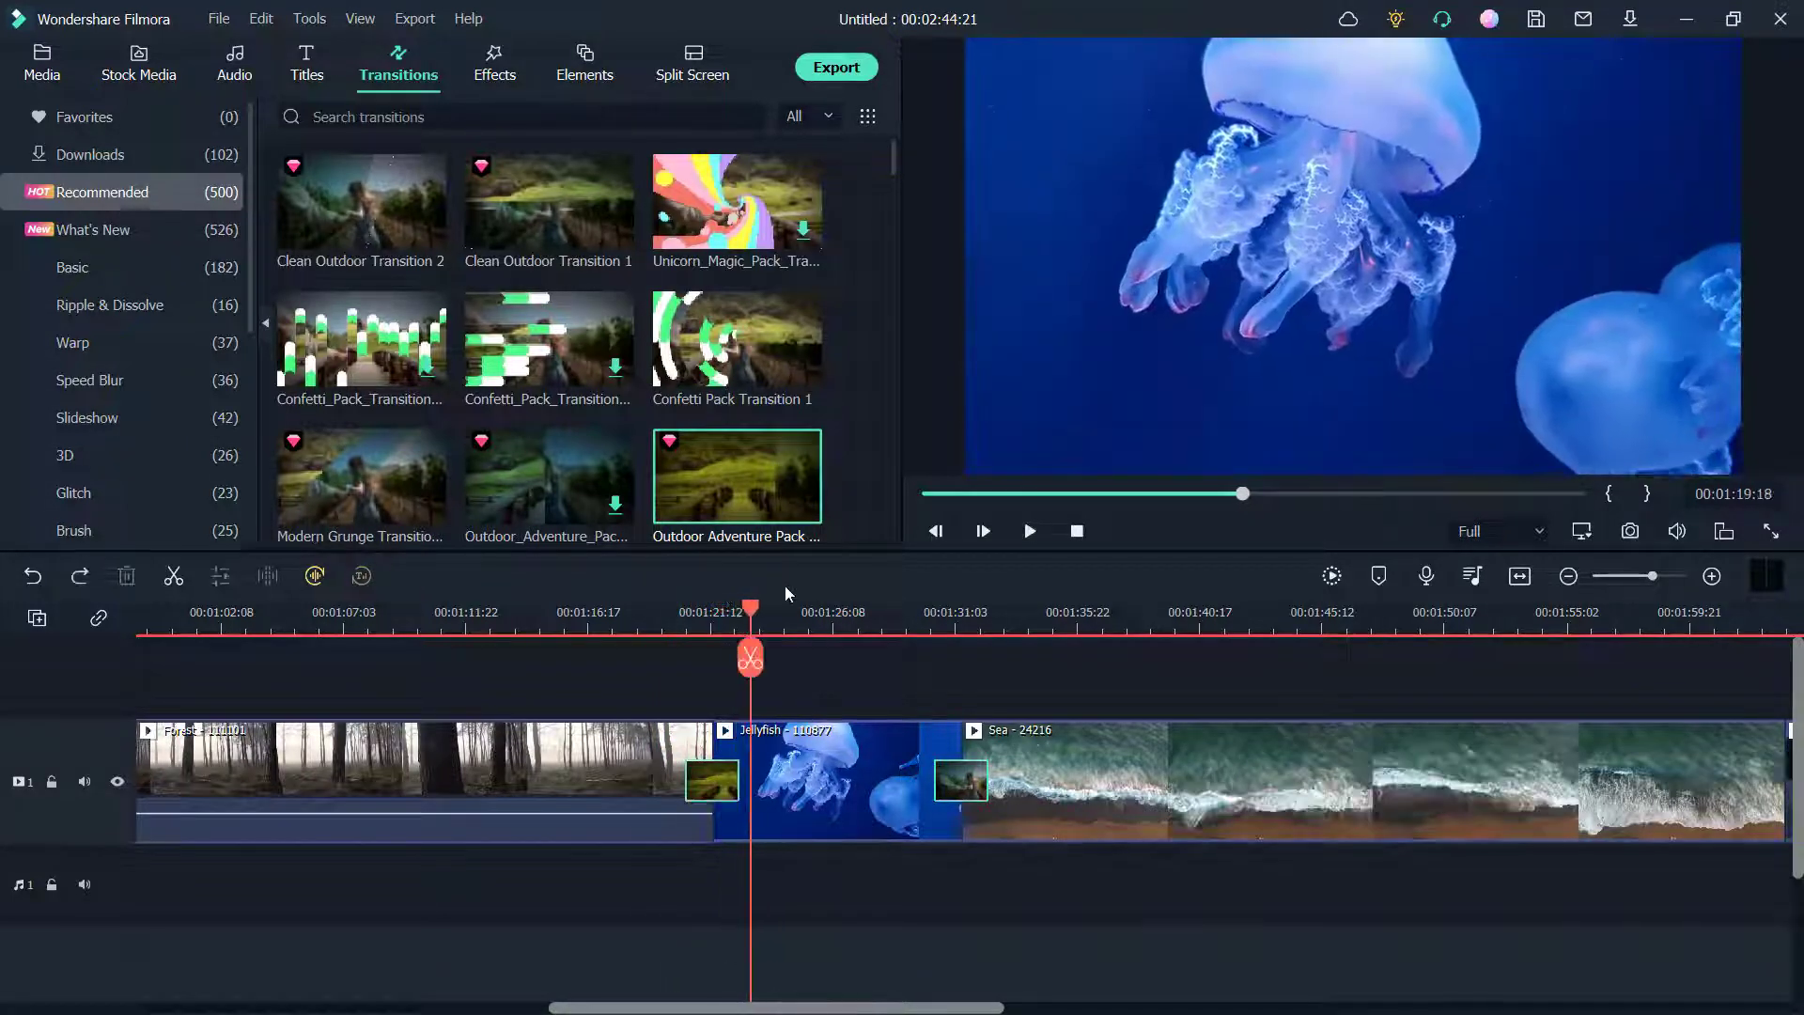
Preview other recommended transitions such as Confetti Pack Transition 1
left_click(735, 369)
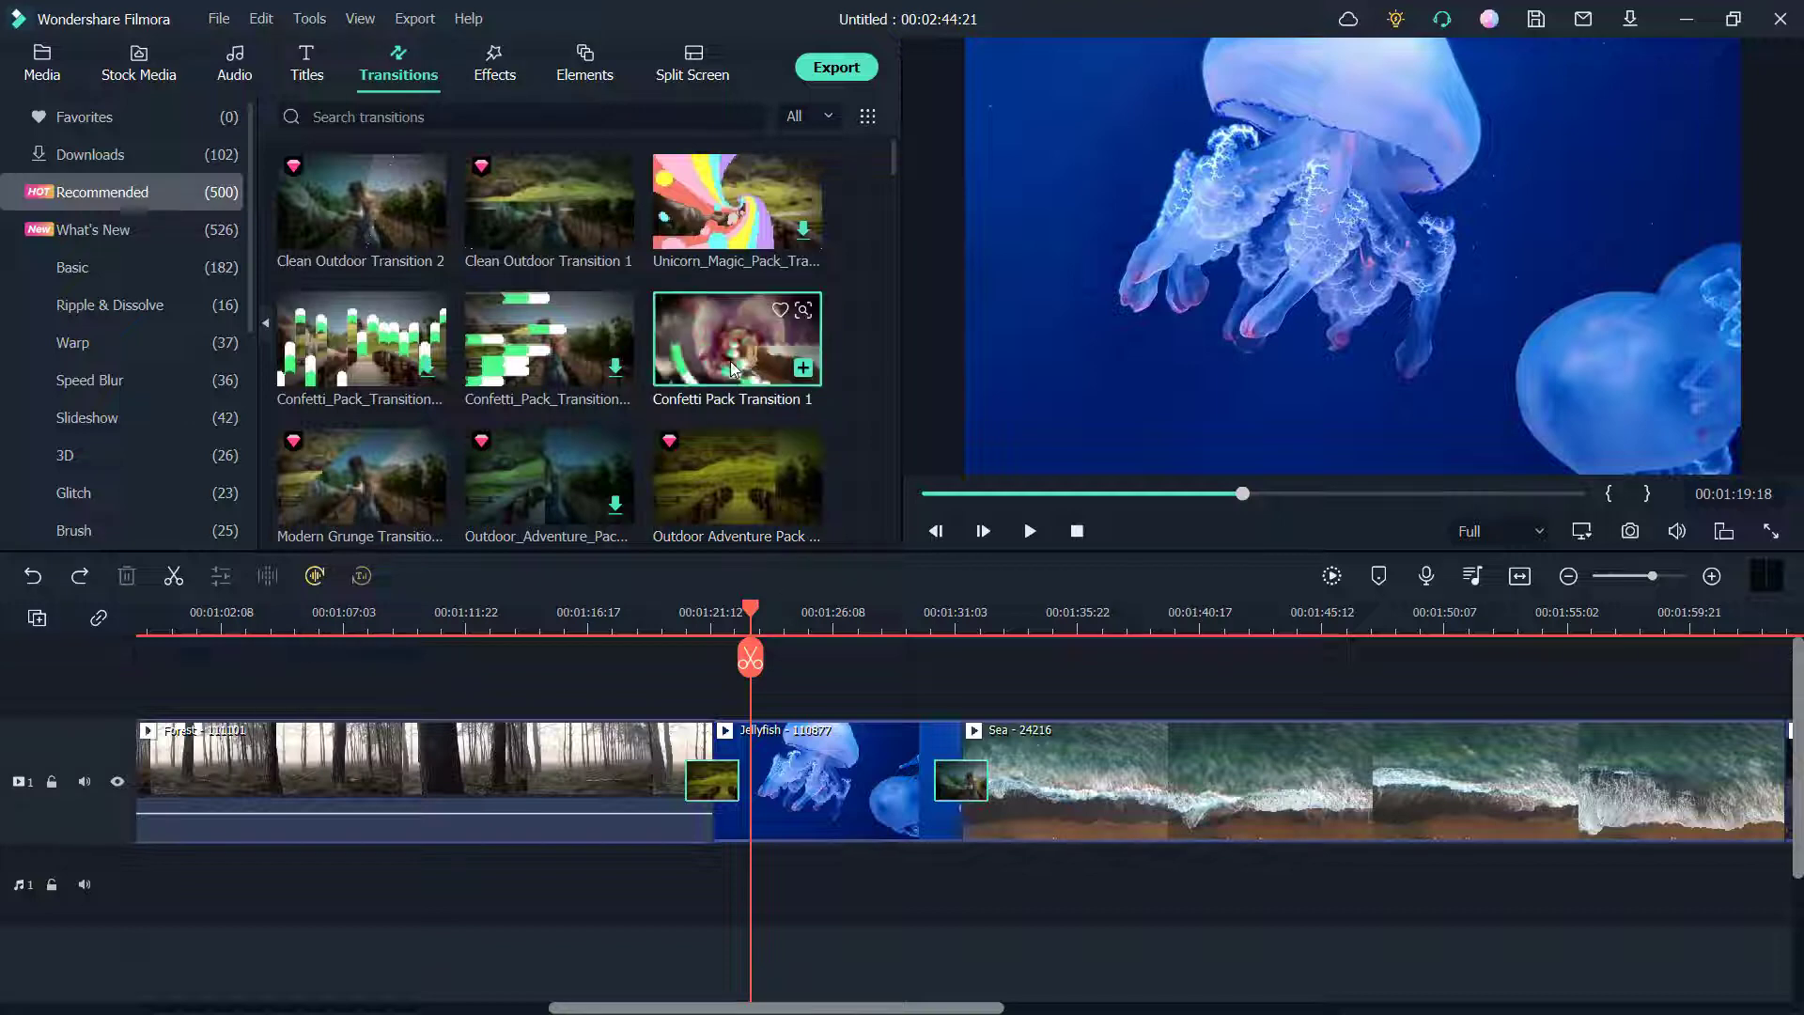
left_click(569, 214)
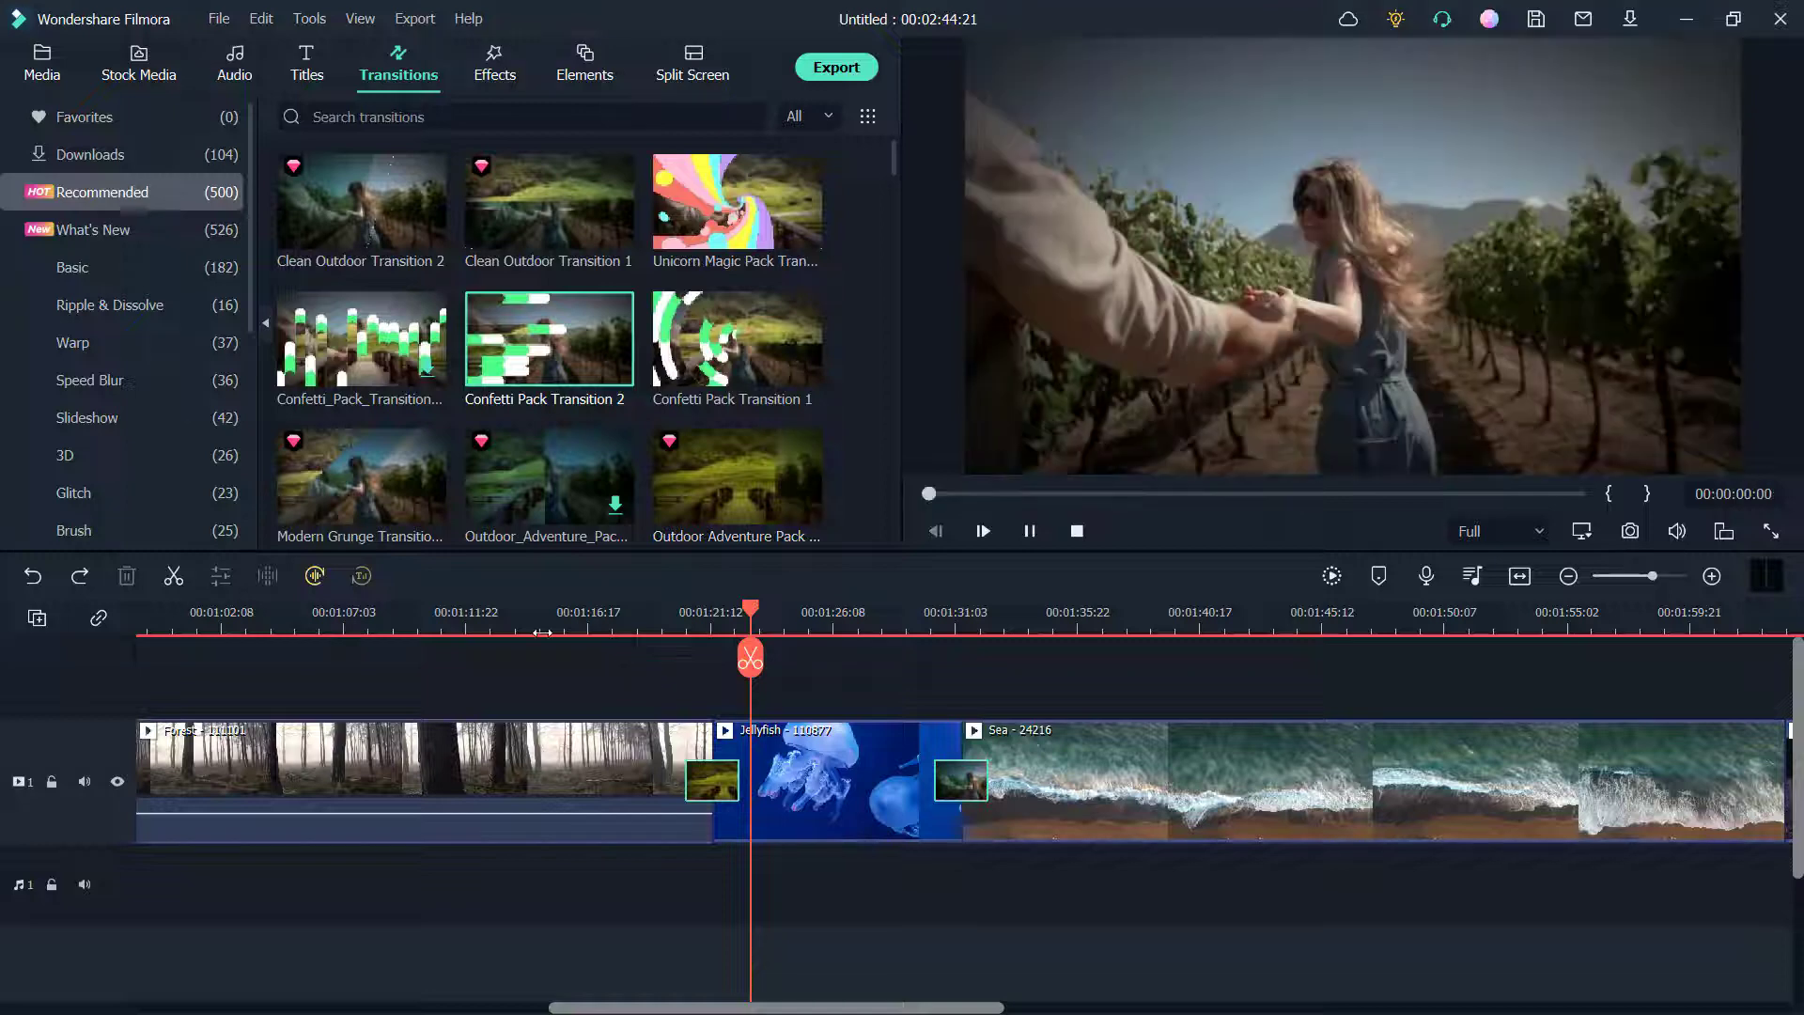
Split the Forest clip into five parts, with cuts at 00:01:11:04 and 00:00:58:19 and two more between them
left_click(533, 756)
left_click(523, 626)
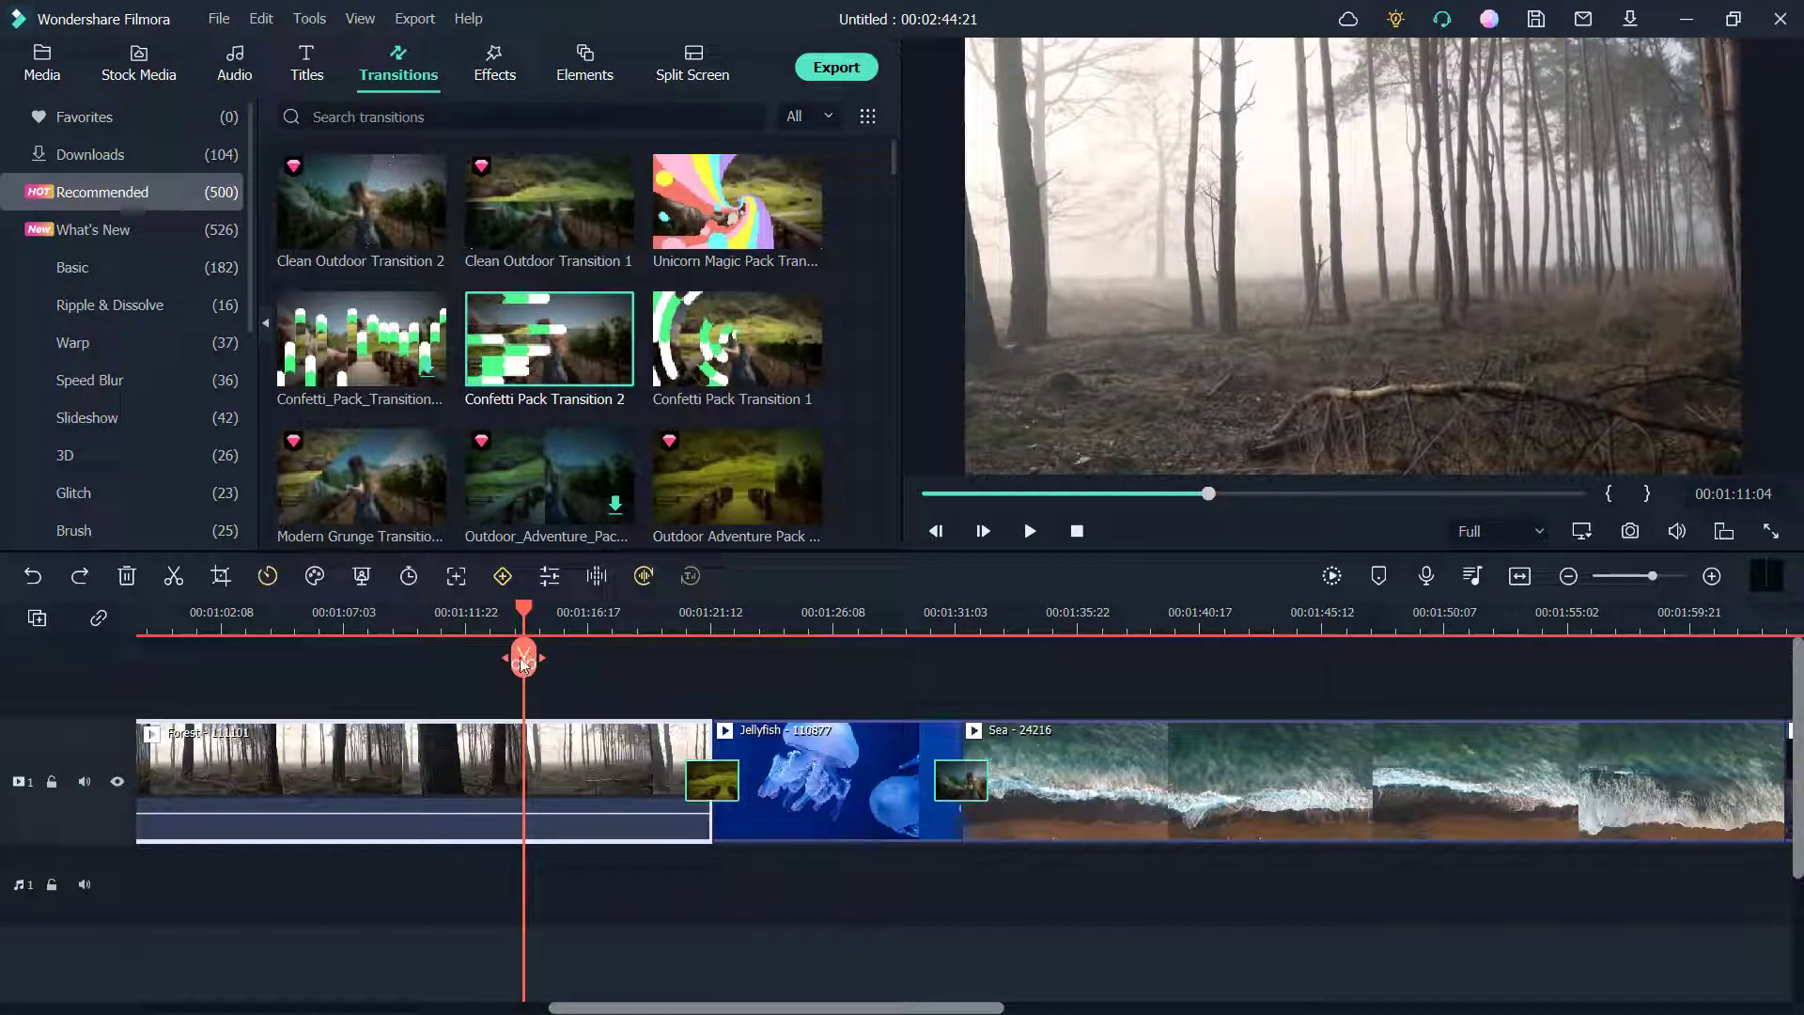
left_click(523, 660)
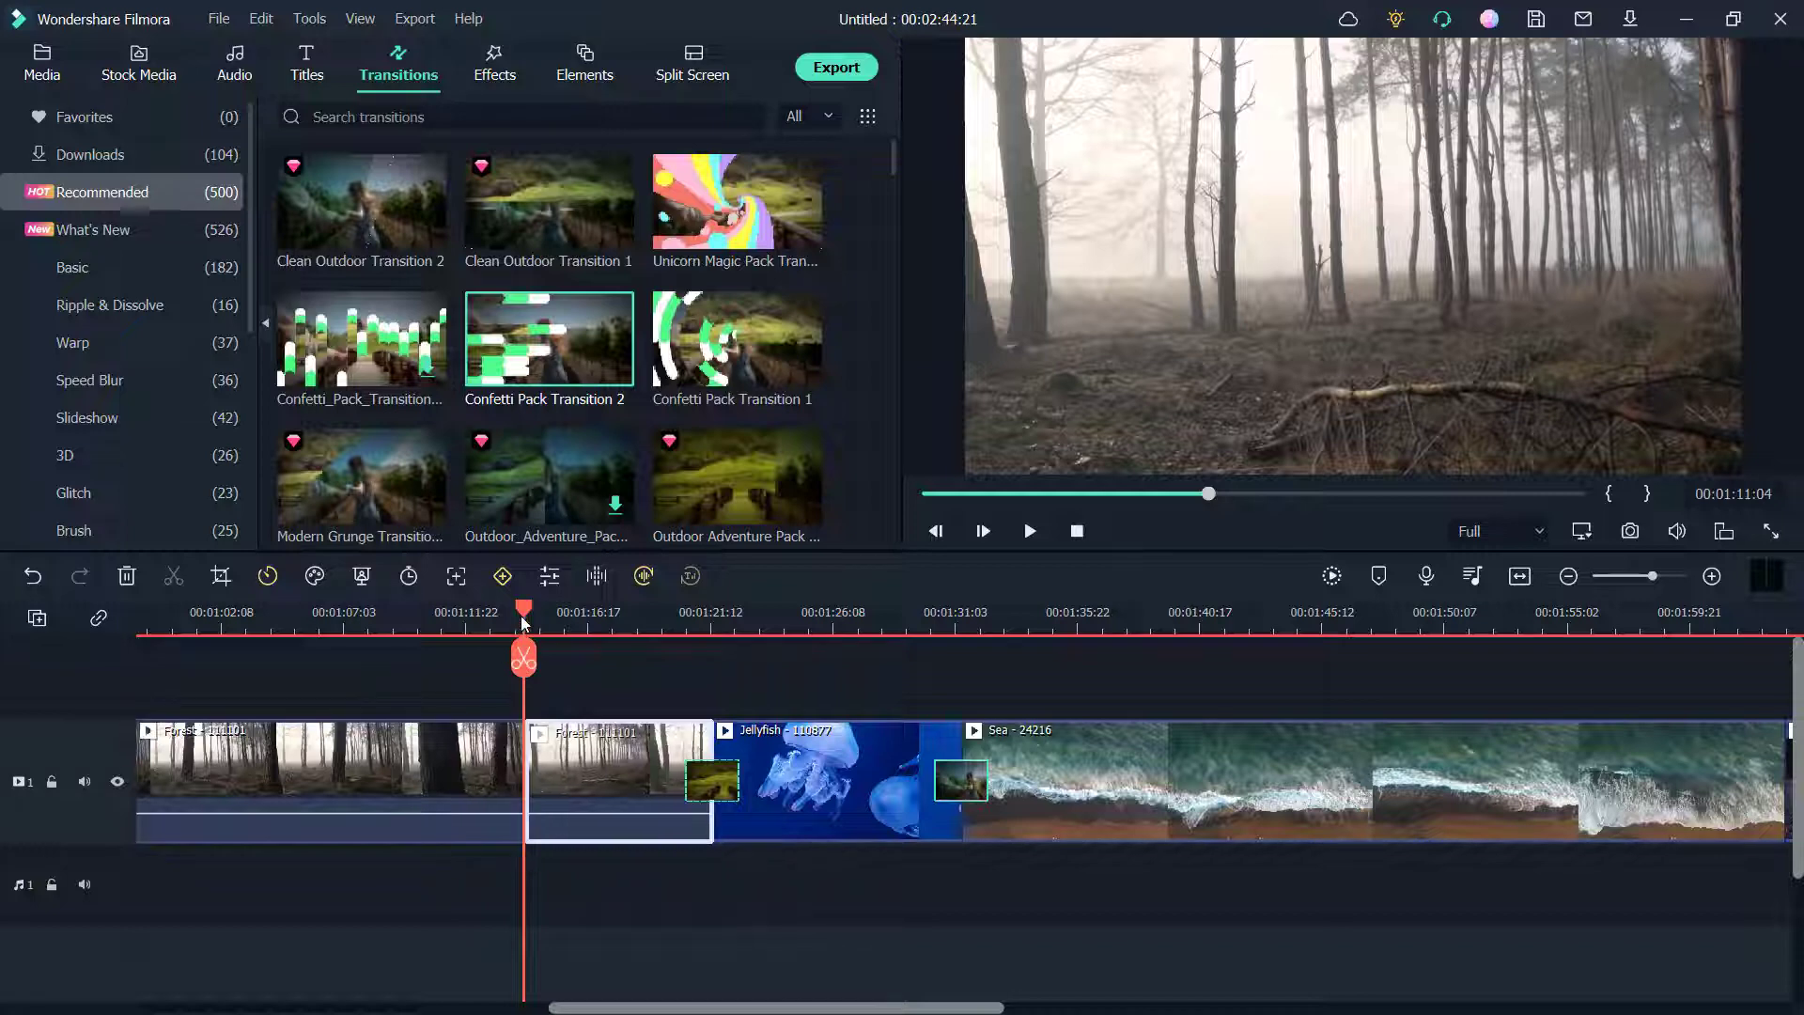
left_click_drag(523, 623, 193, 610)
left_click(397, 661)
left_click(232, 658)
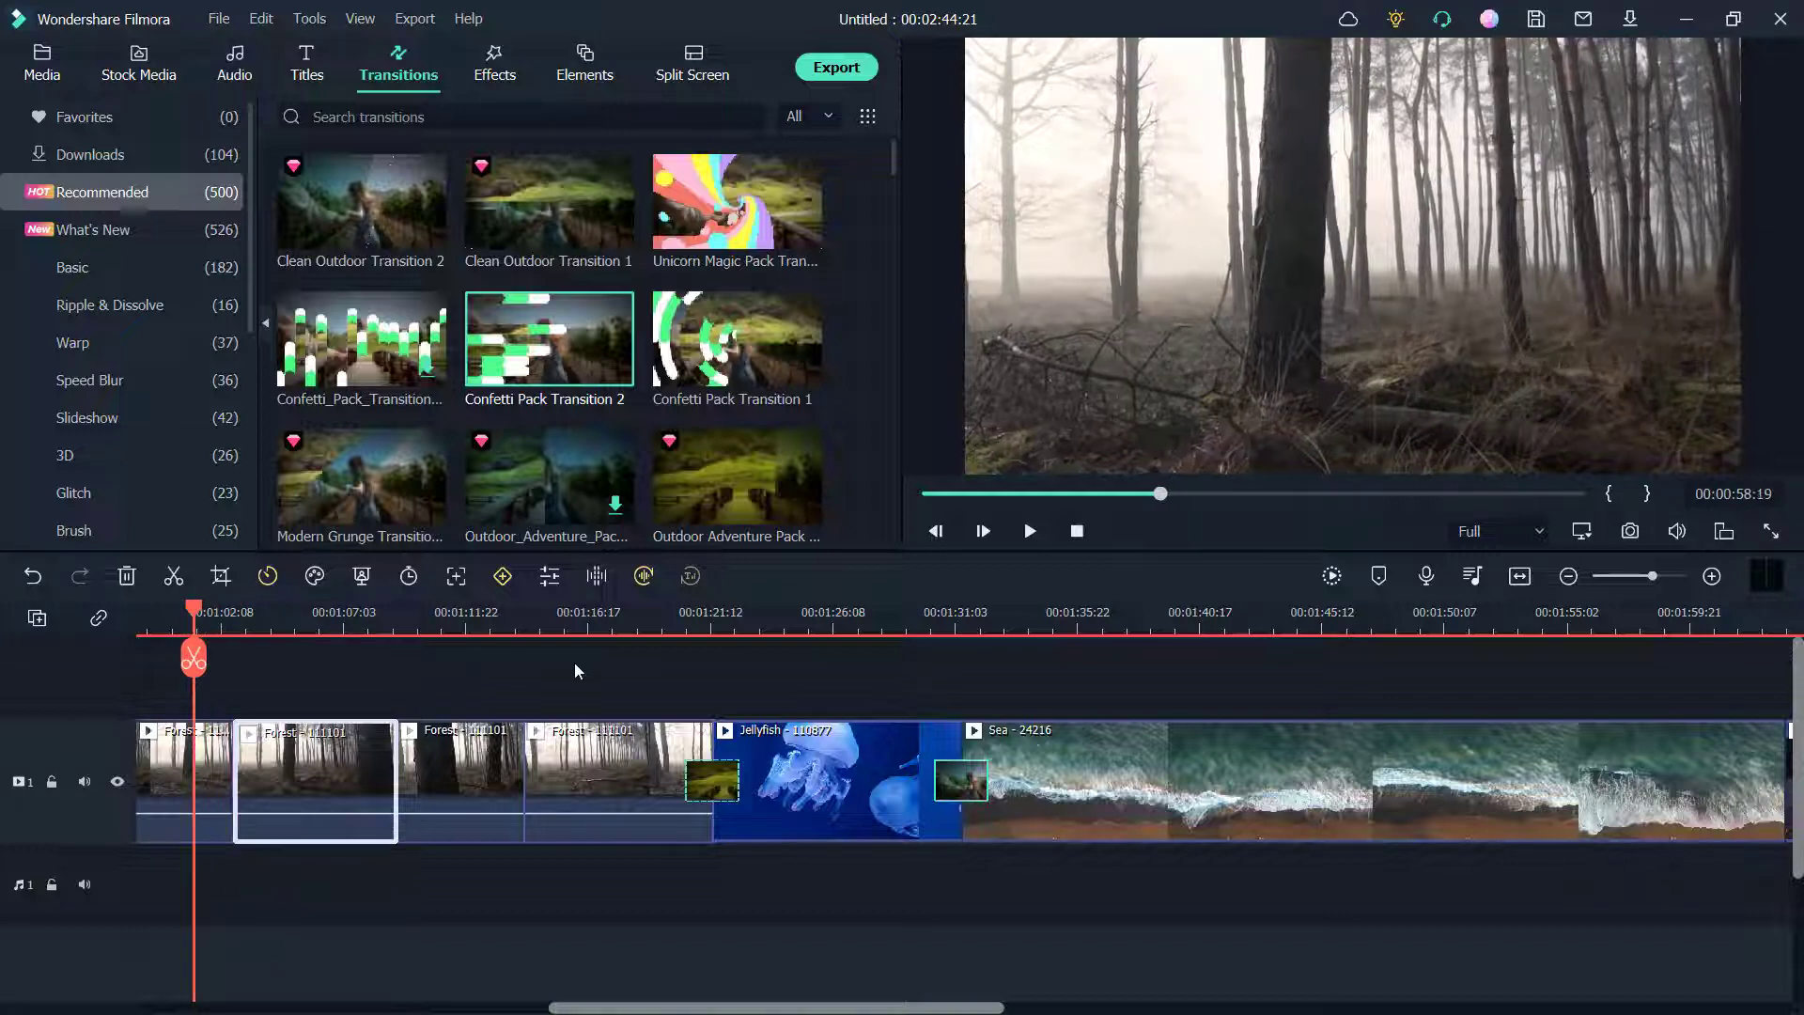
key("ctrl+b")
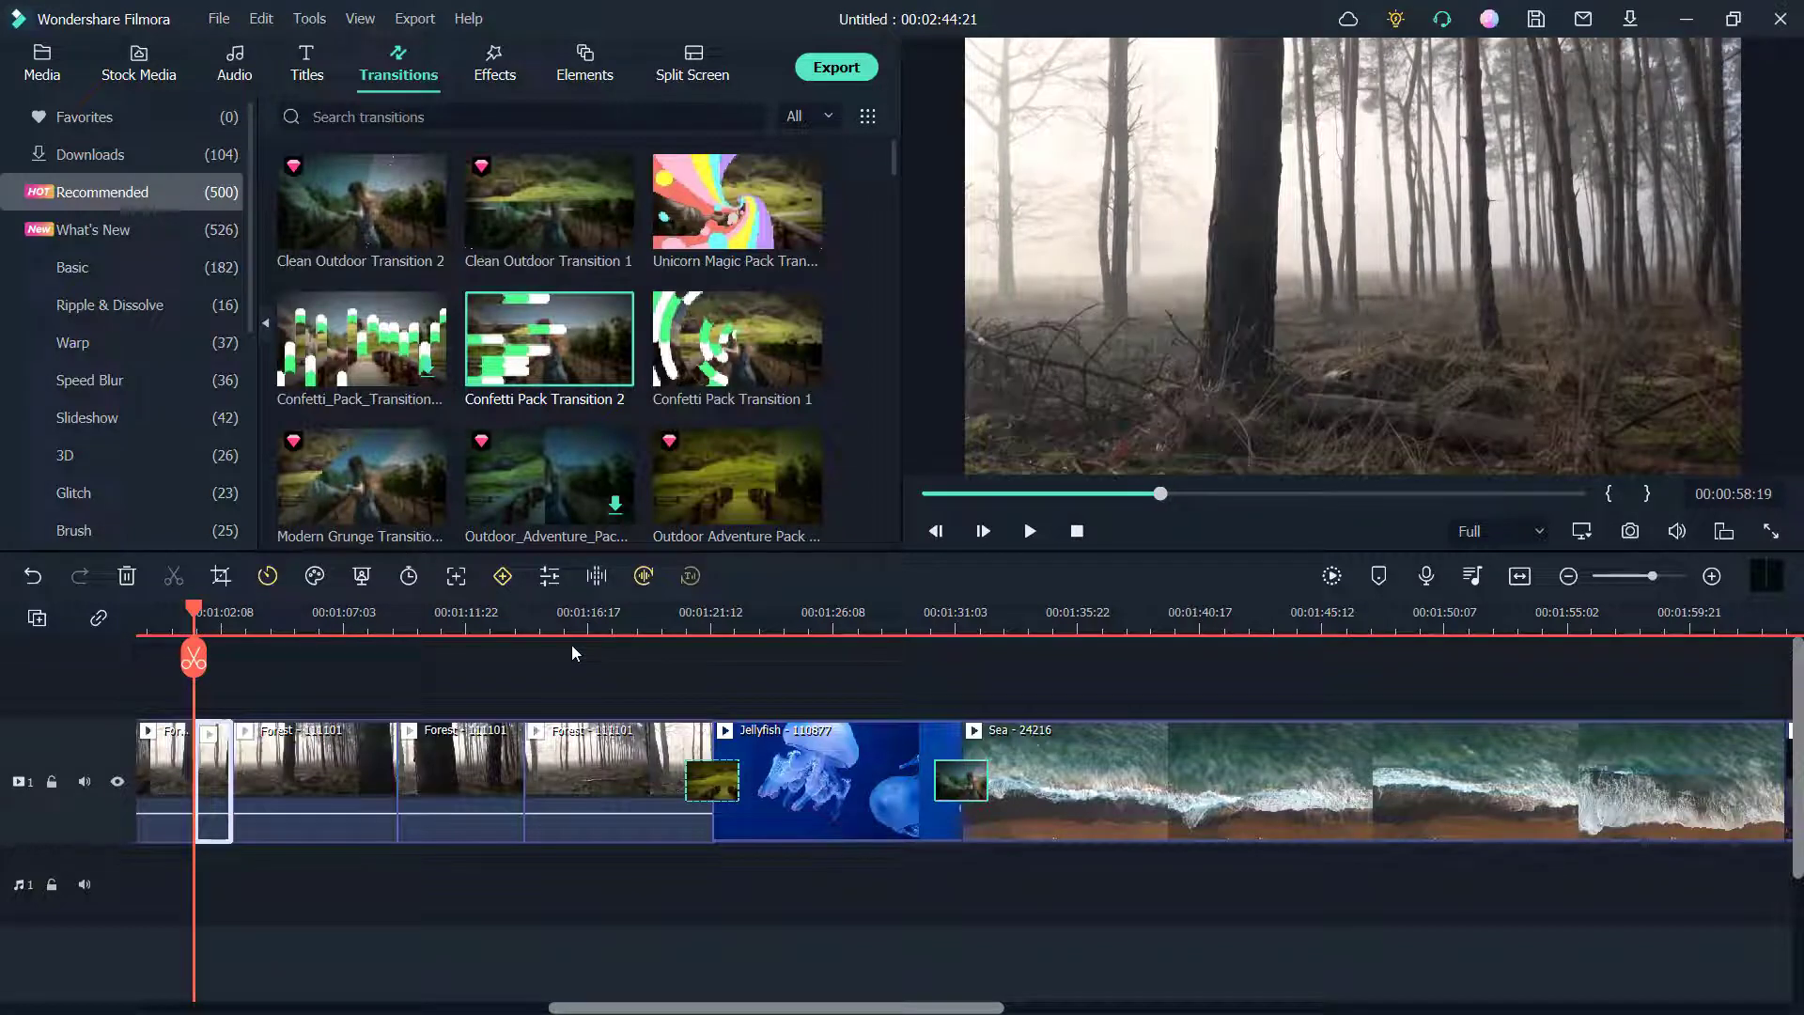
Apply the BCC Ripple effect from the BCC Warp category to the Jellyfish clip and play it back
left_click(501, 75)
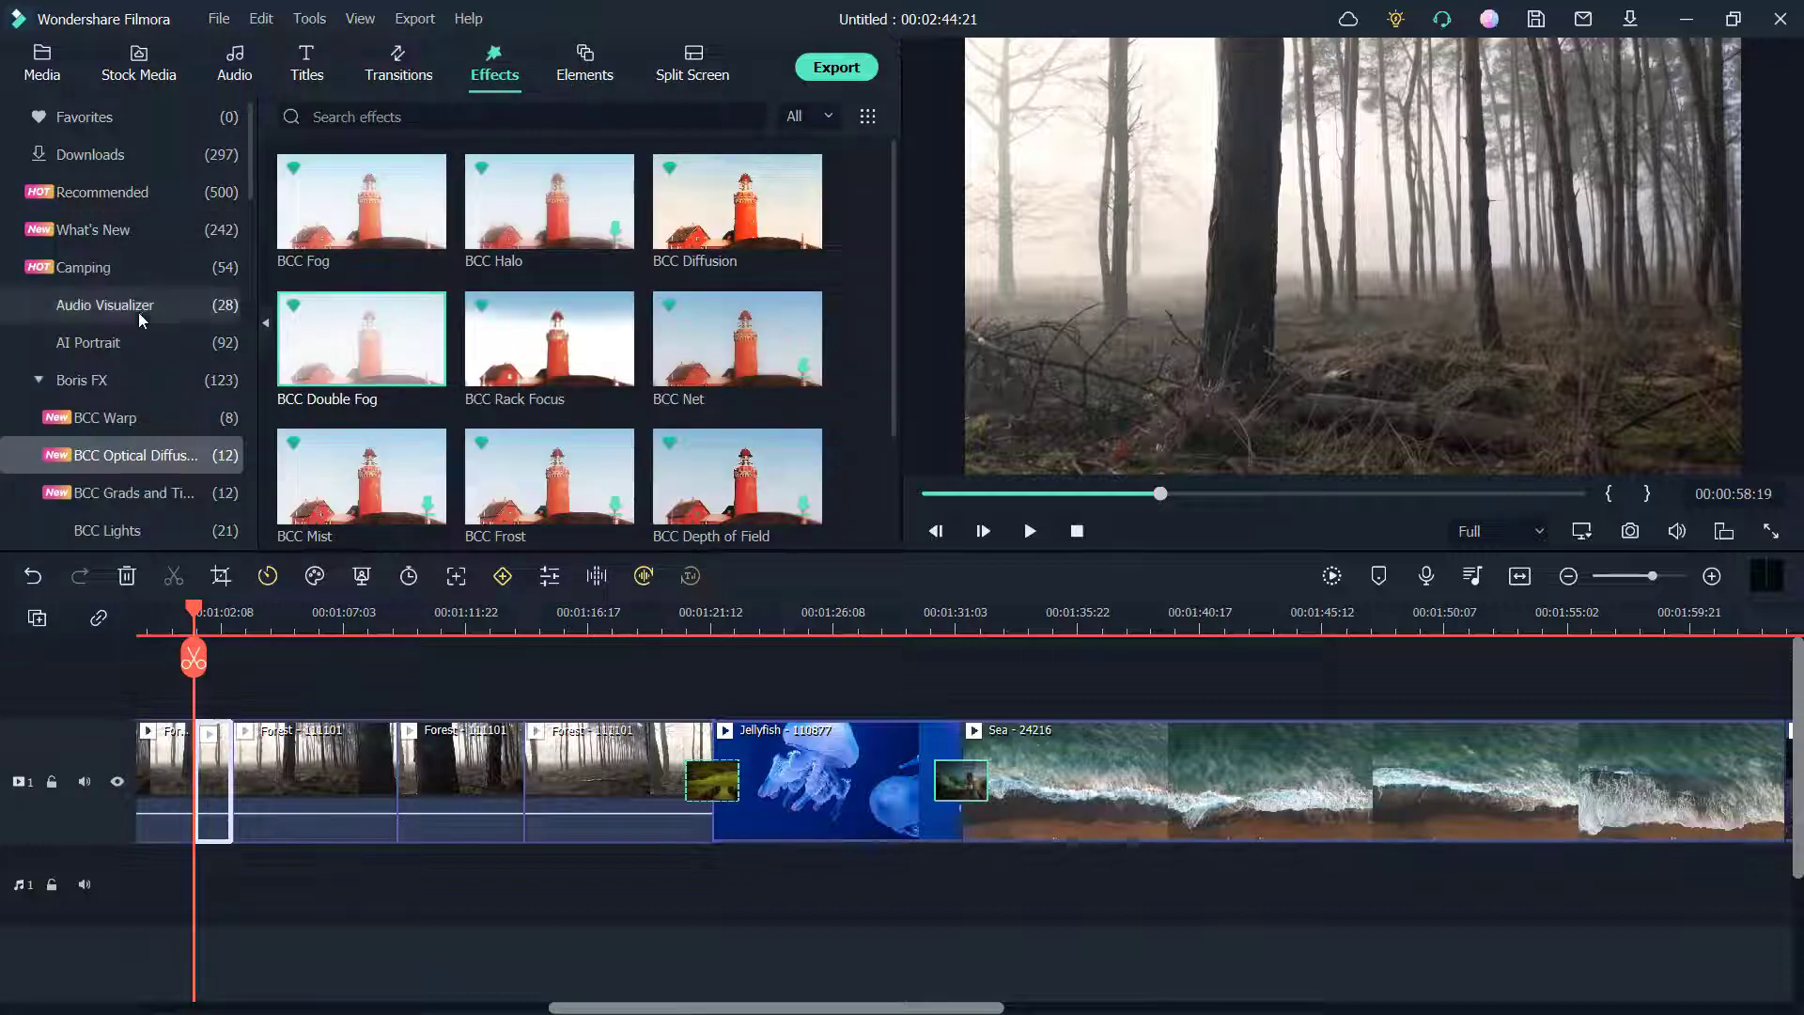
left_click(122, 417)
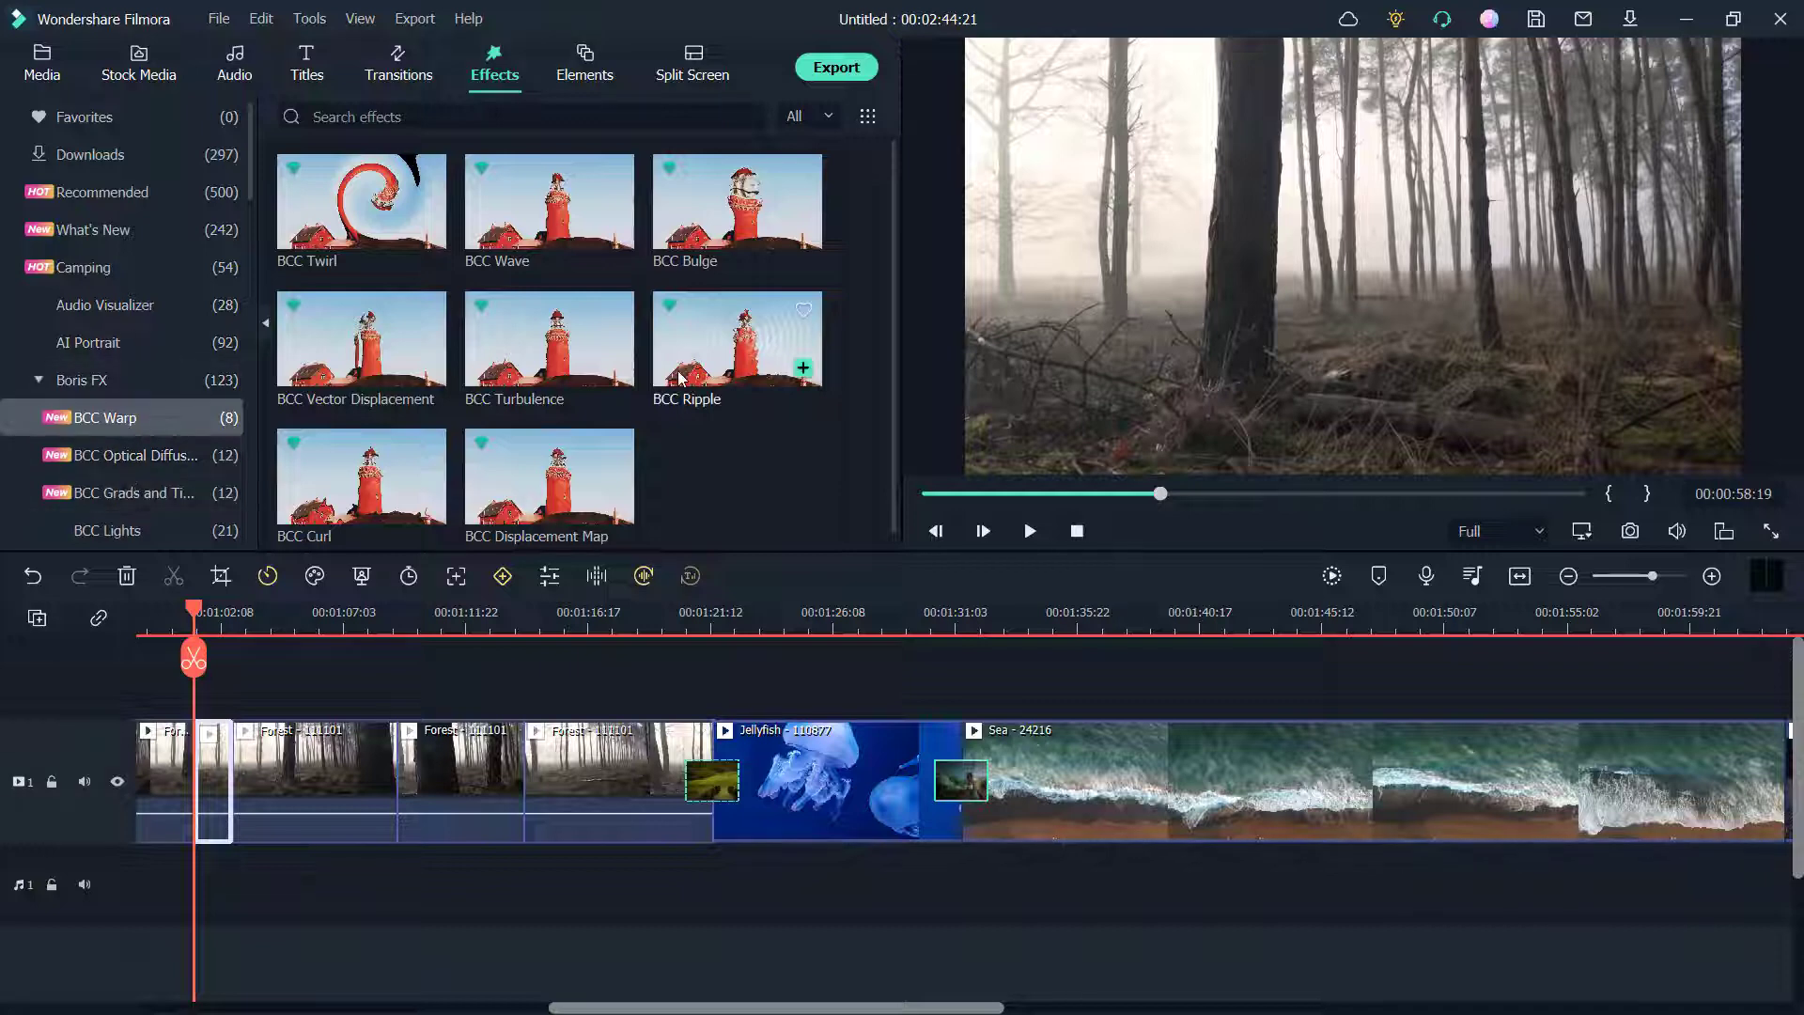
left_click_drag(780, 393, 817, 798)
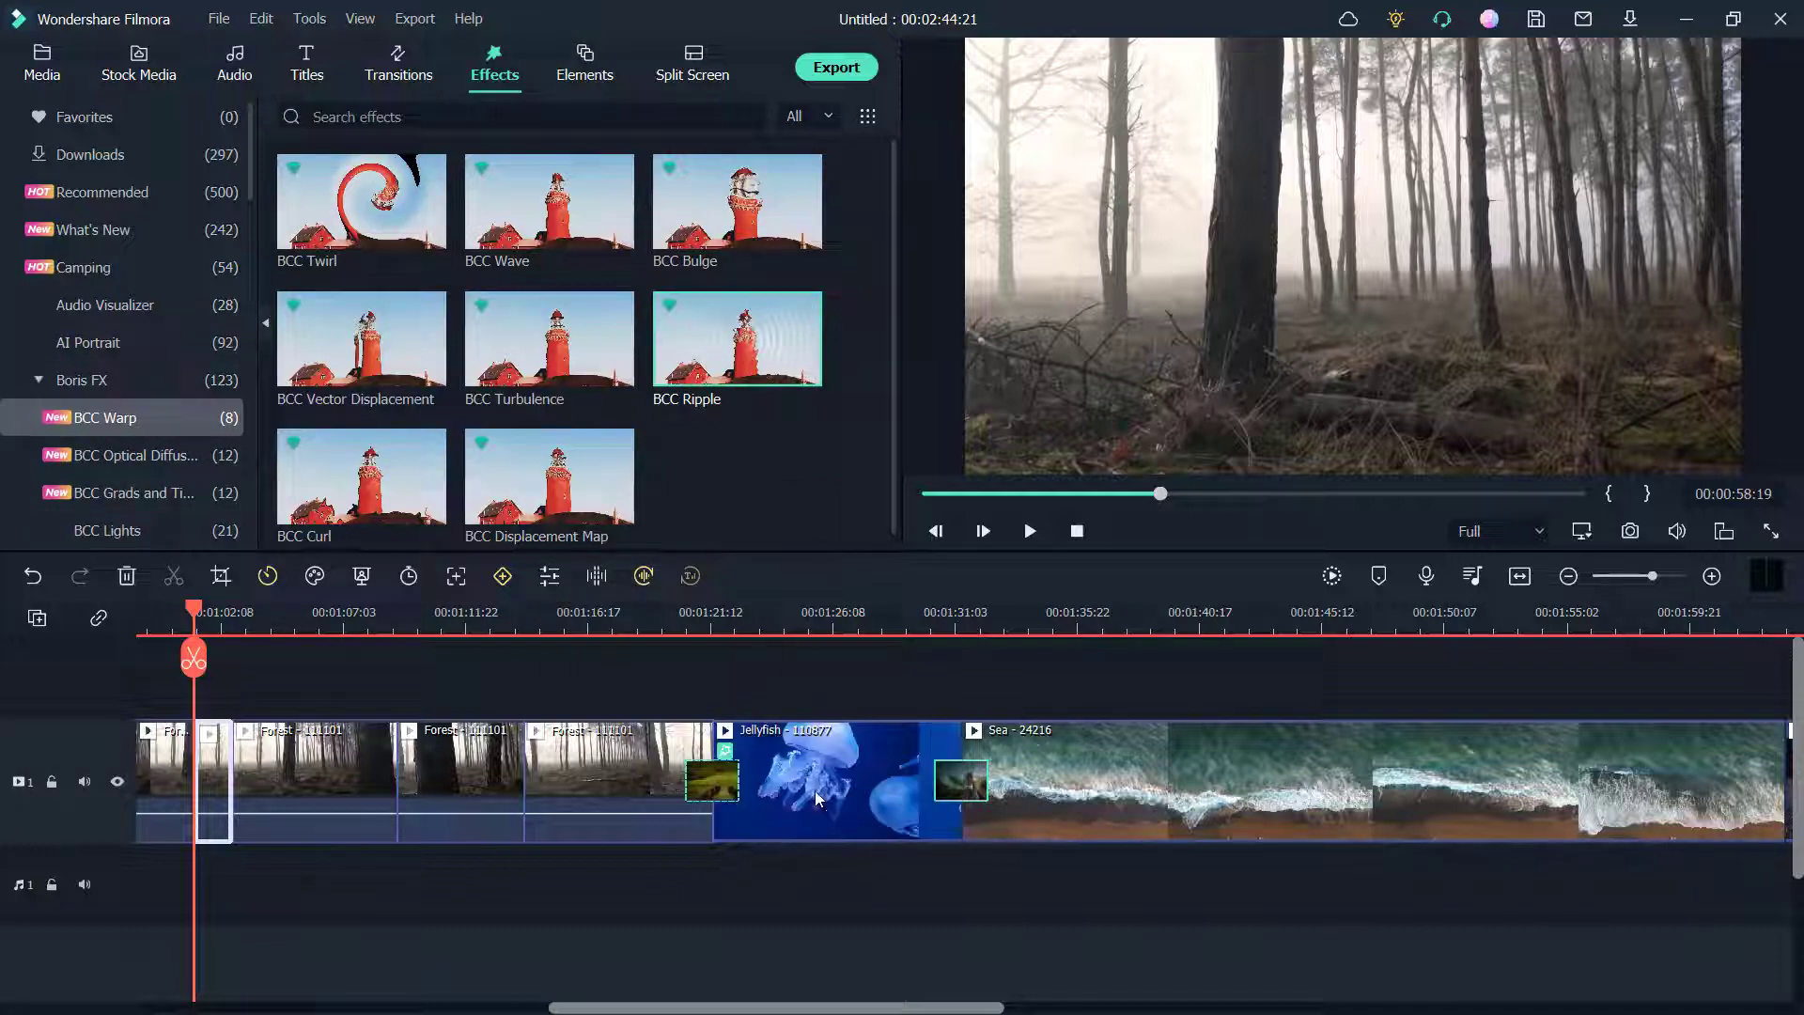
left_click(775, 614)
key("space")
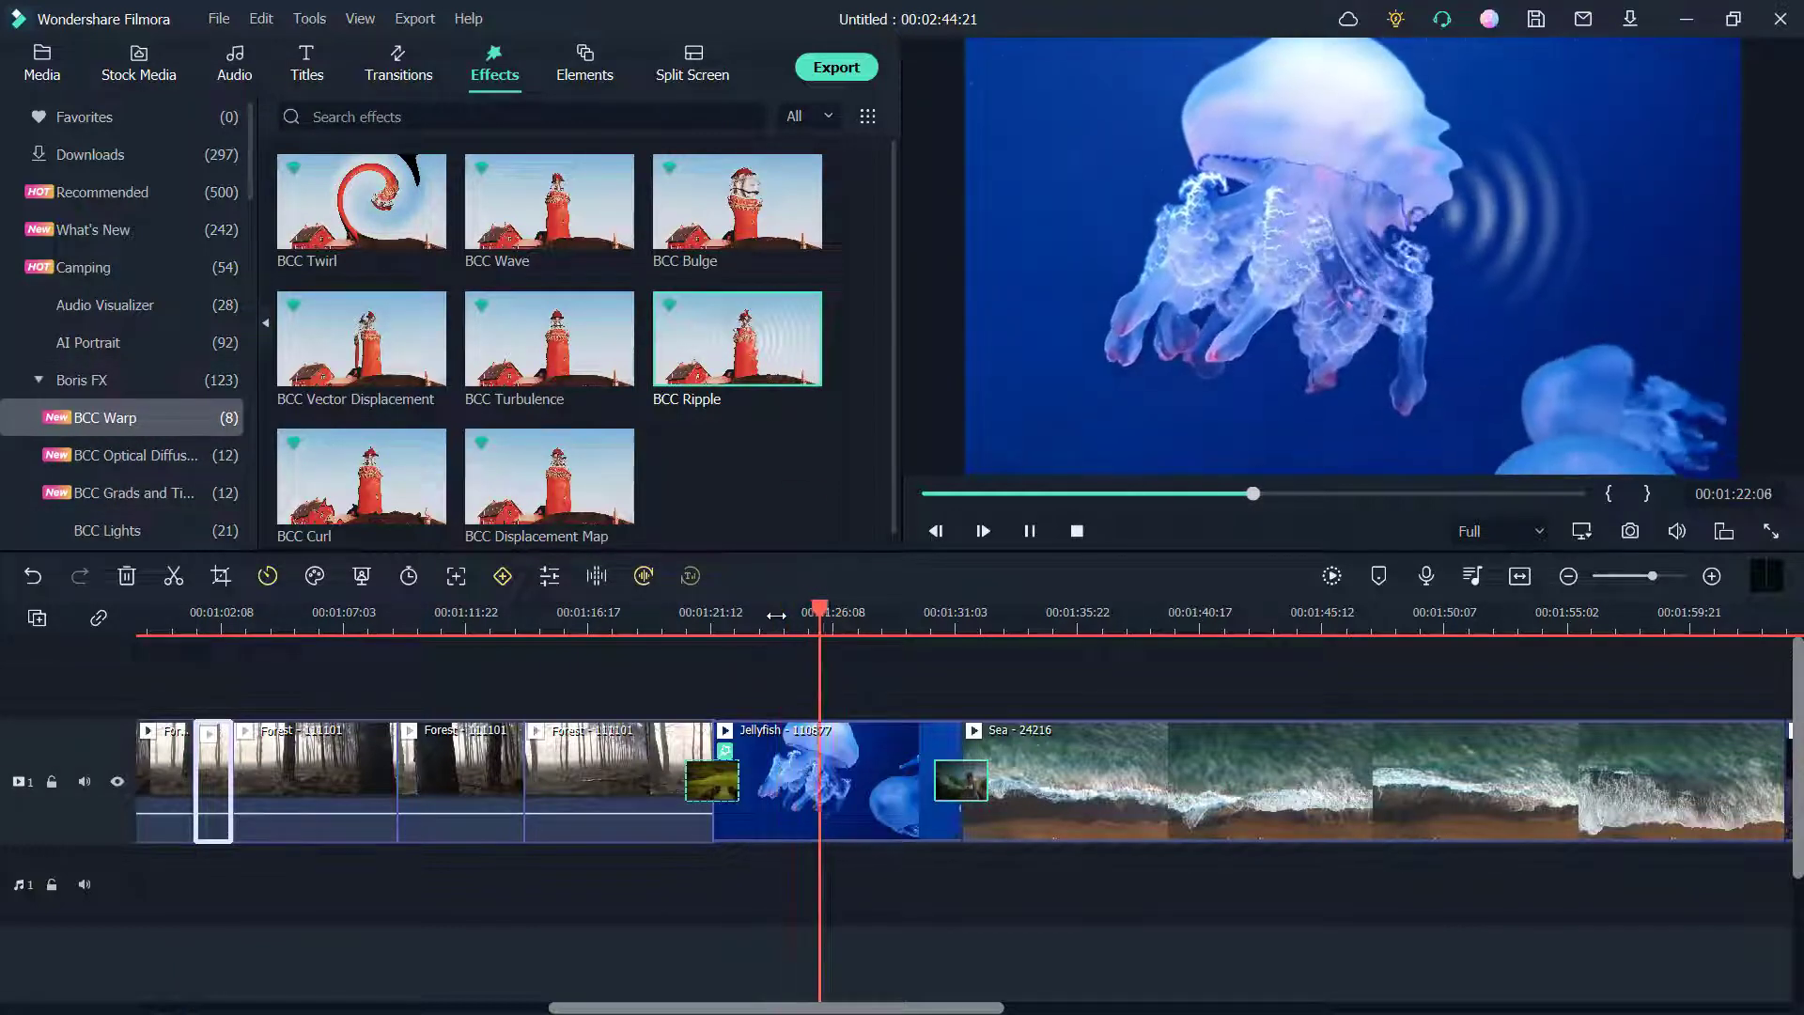
Apply the downloaded Modern Grunge Filter effect to the last part of the Forest clip, just before the Jellyfish clip
left_click(601, 616)
left_click(114, 235)
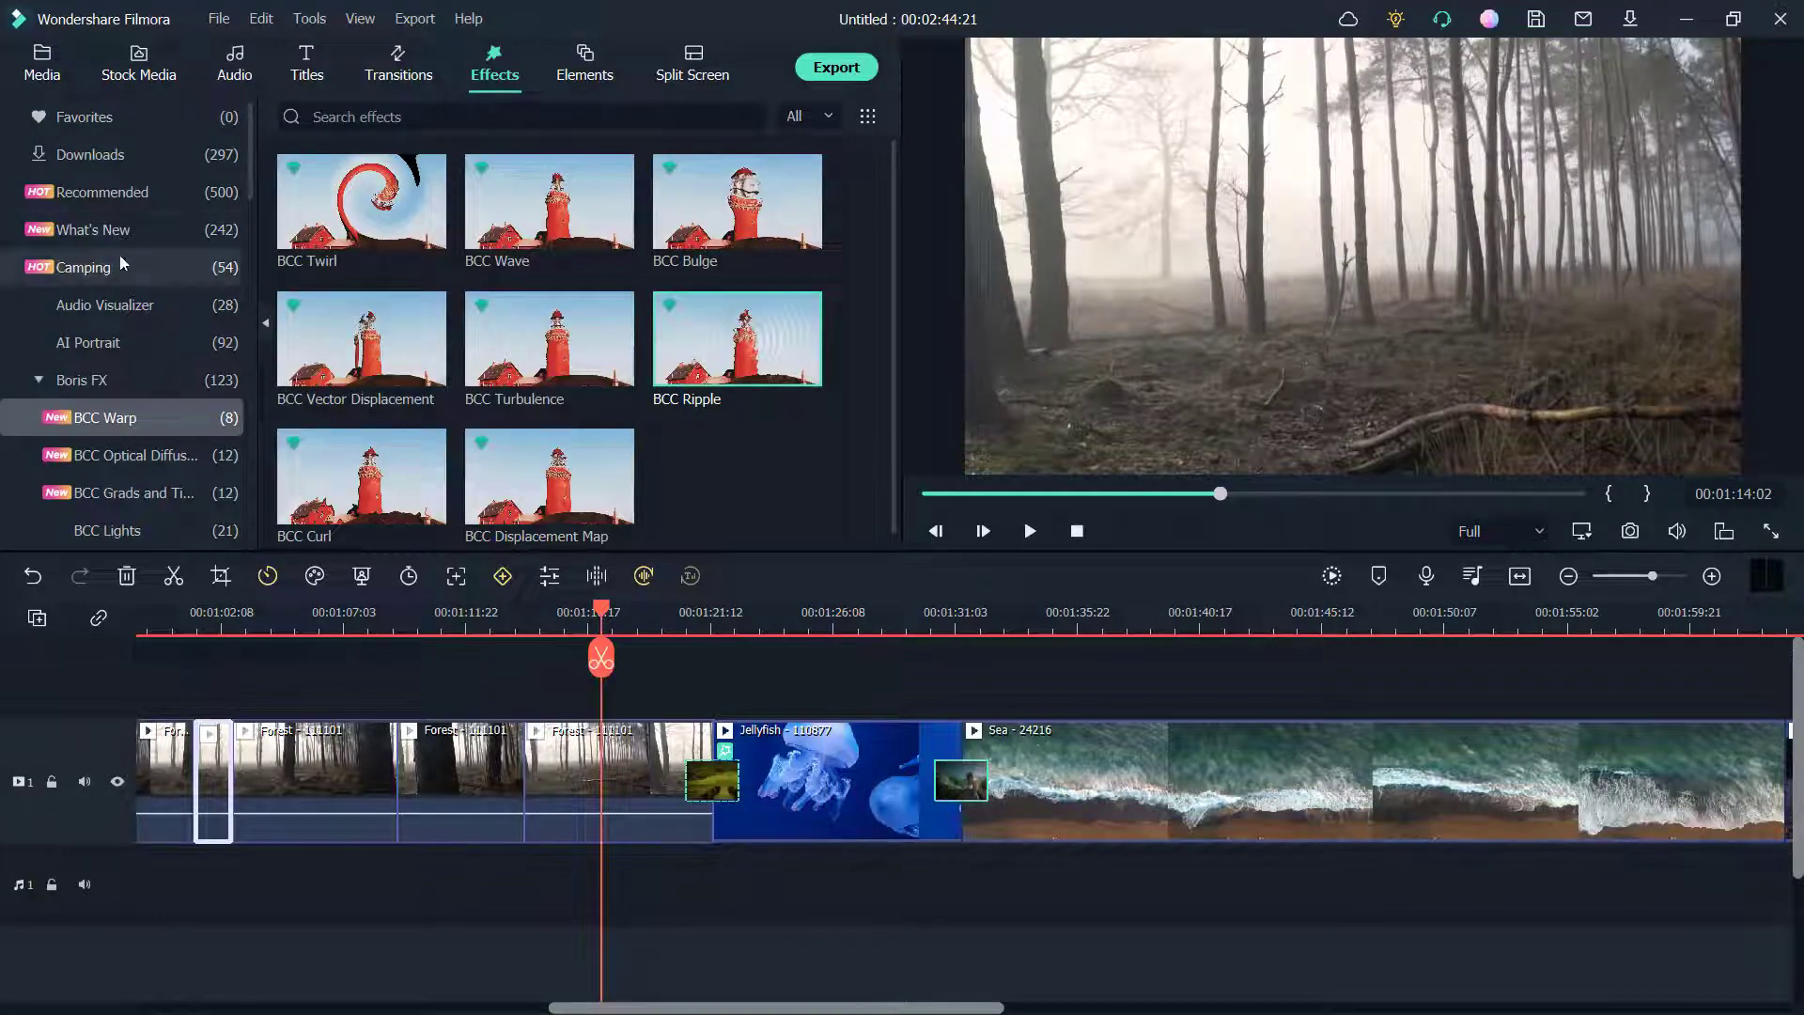
left_click(114, 154)
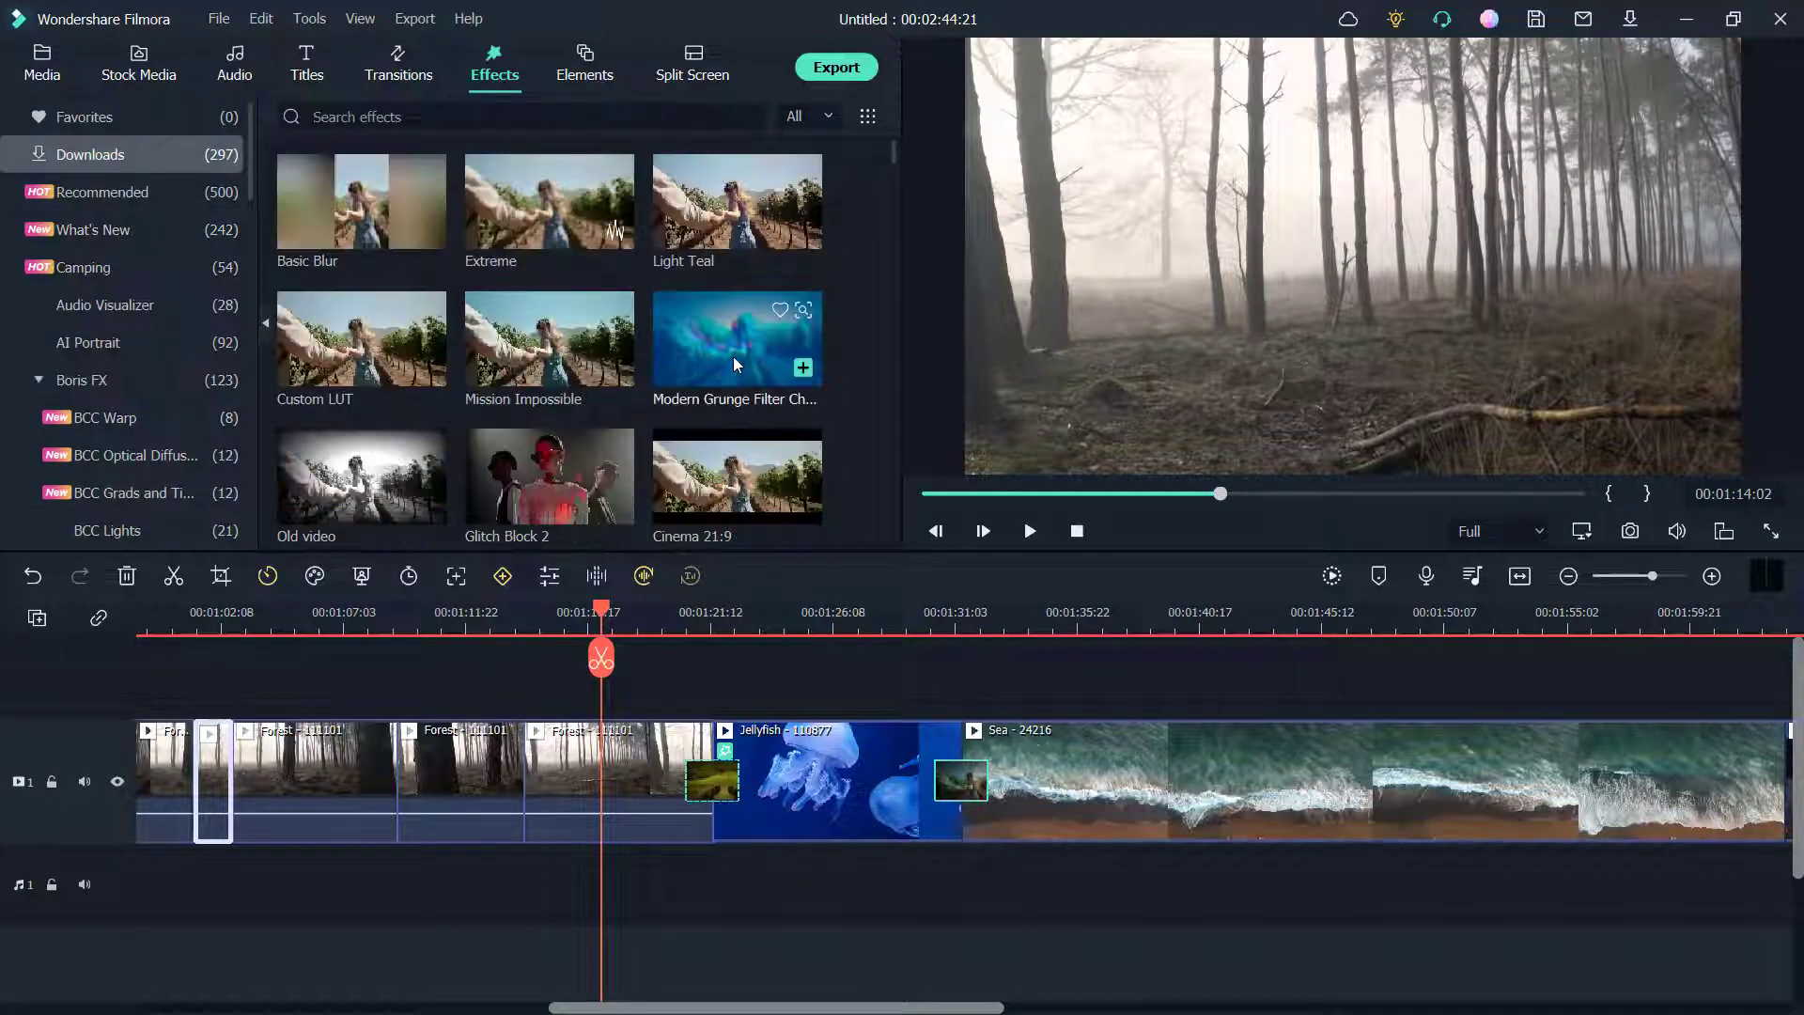
left_click_drag(737, 338, 564, 749)
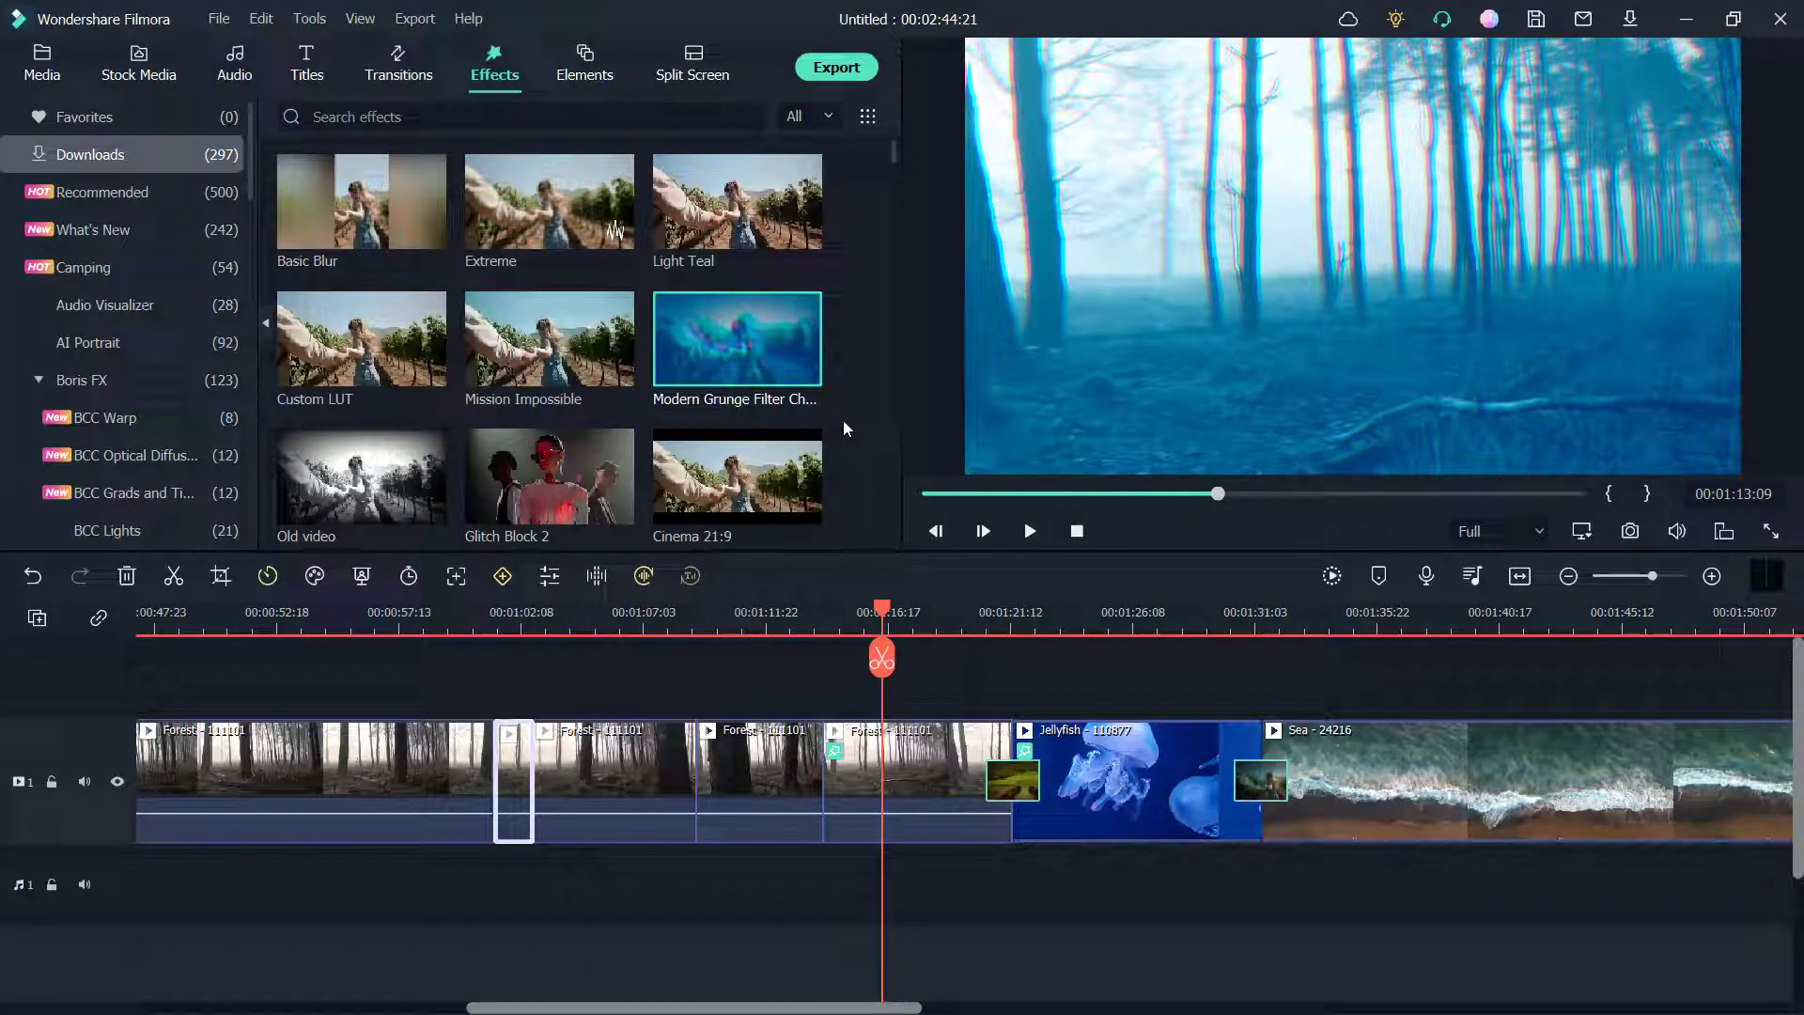
Insert the Travel Adventures opener title at the start of the video track, before the Bird clip, and play it back
mouse_move(801, 415)
left_click(327, 71)
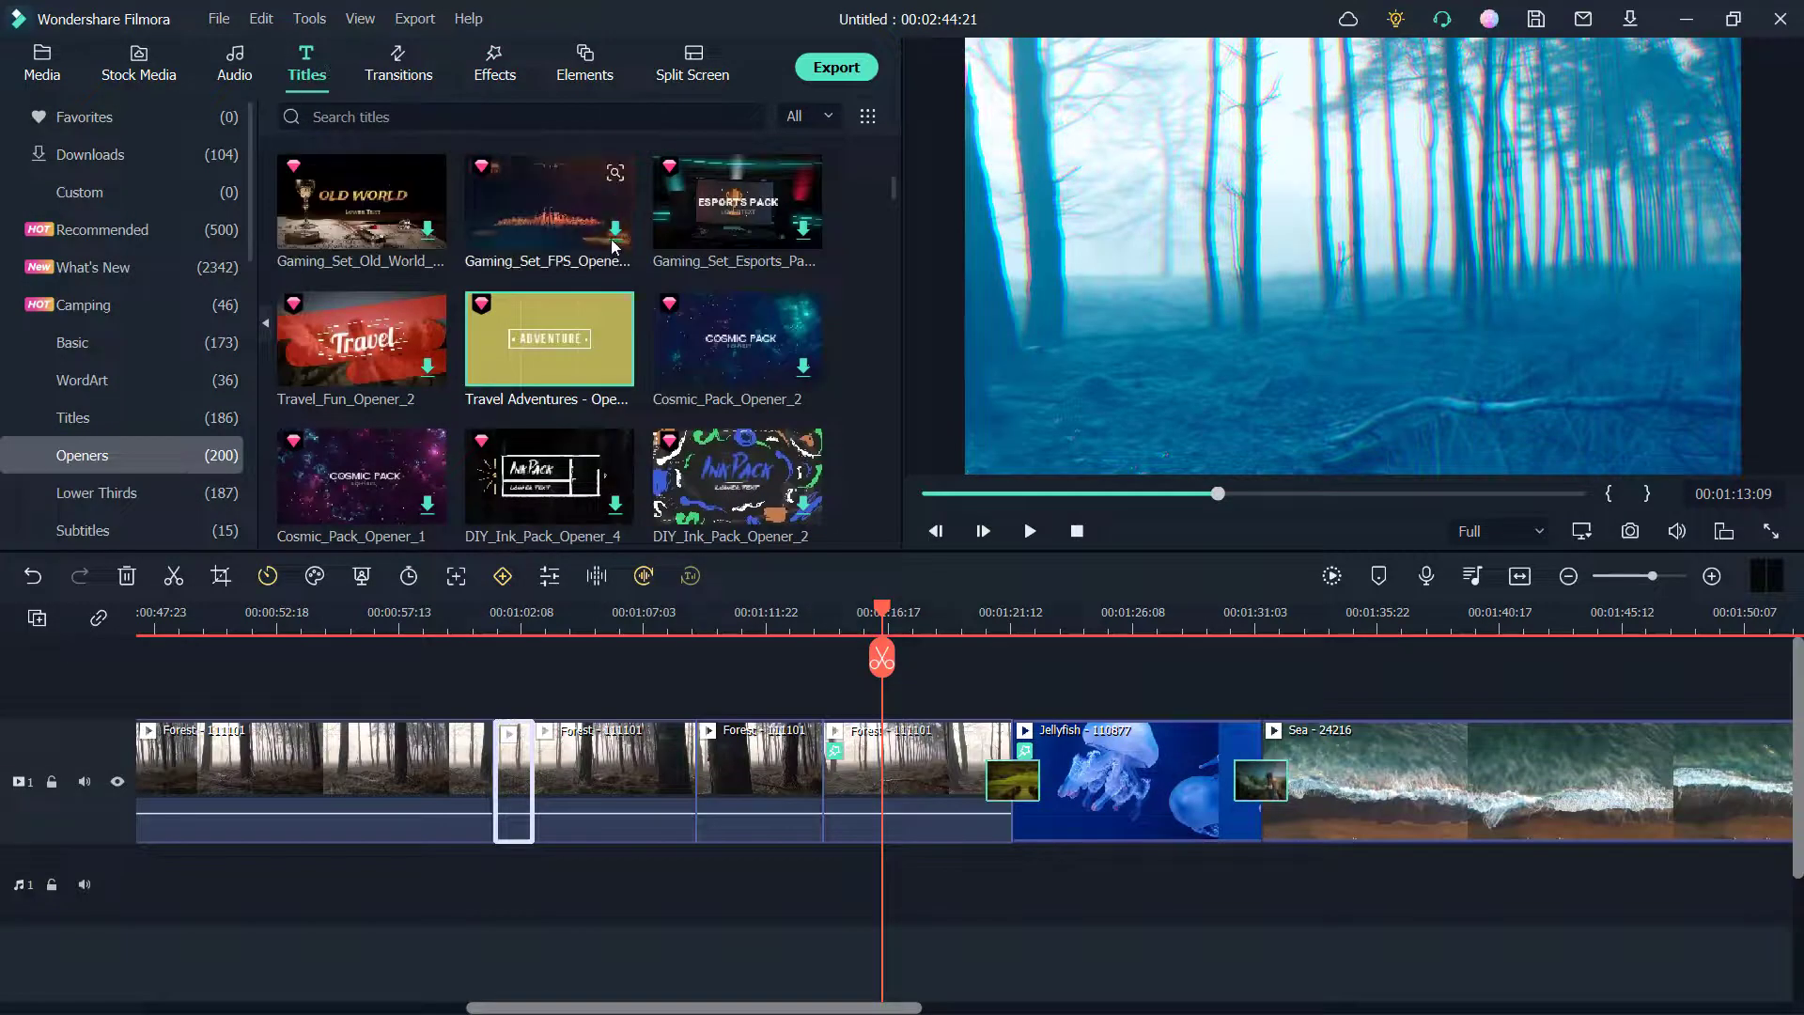
mouse_move(539, 352)
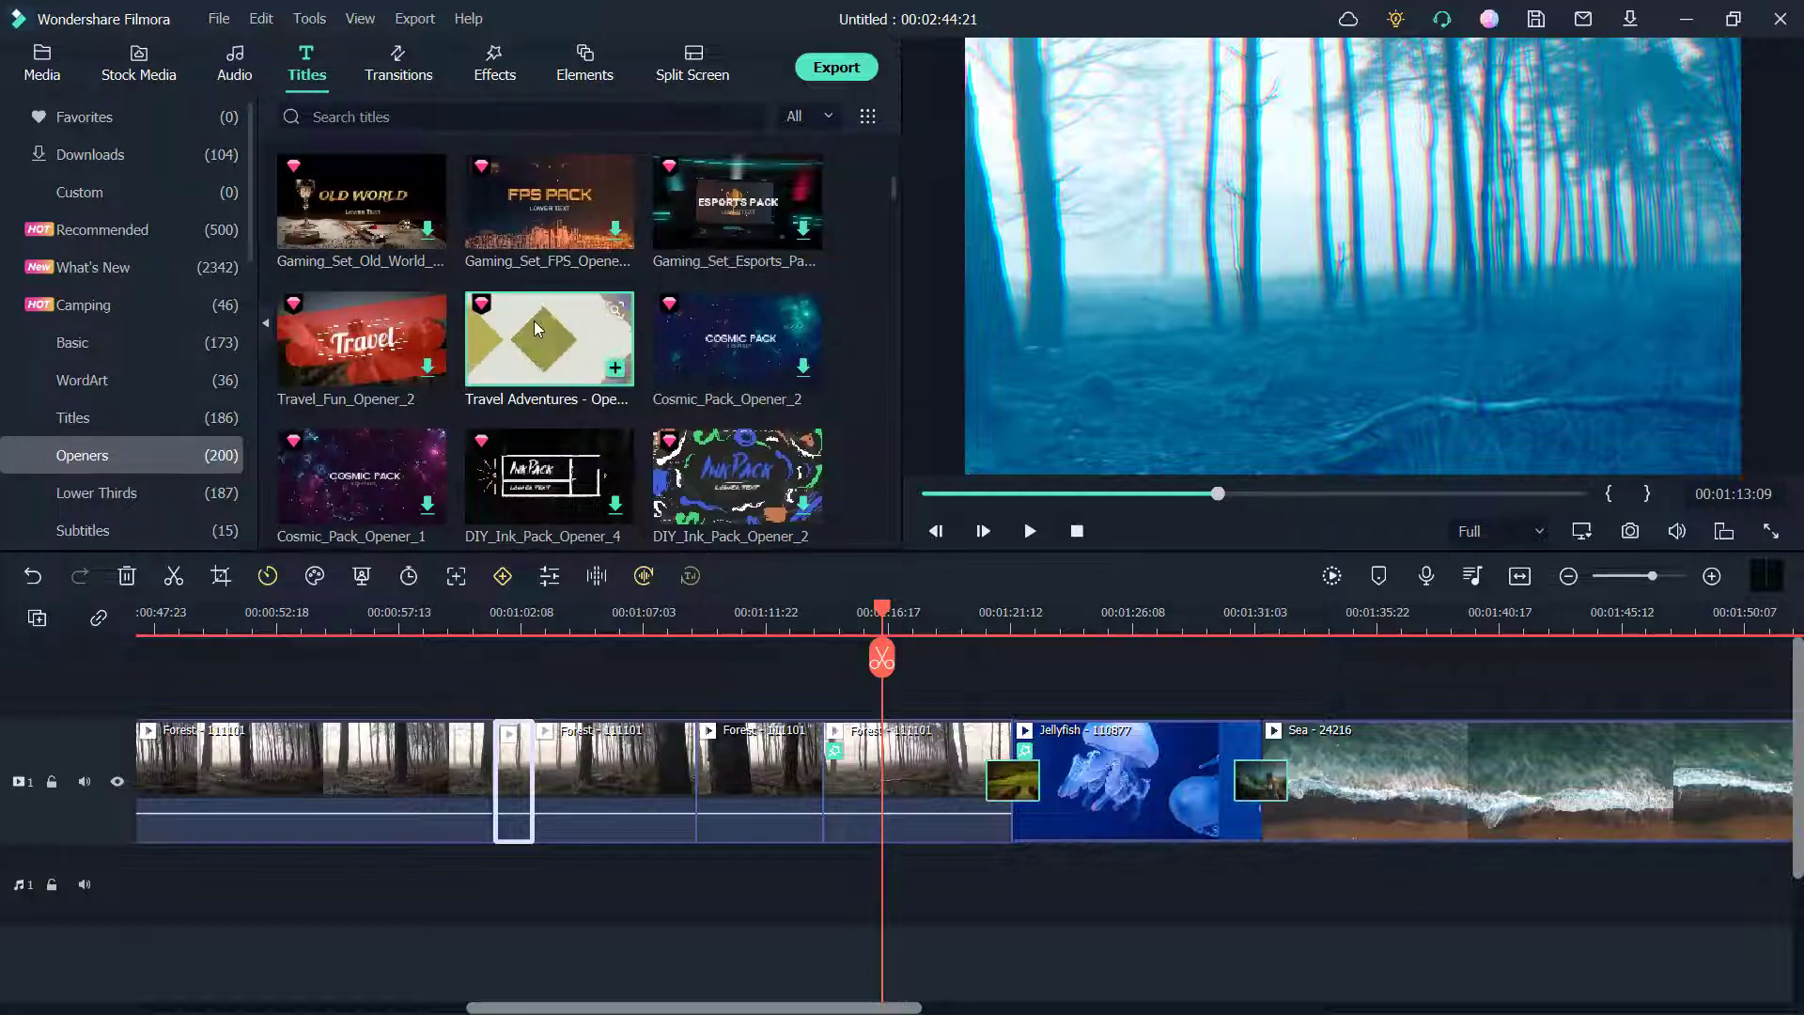
left_click_drag(585, 336, 111, 771)
left_click(157, 617)
key("space")
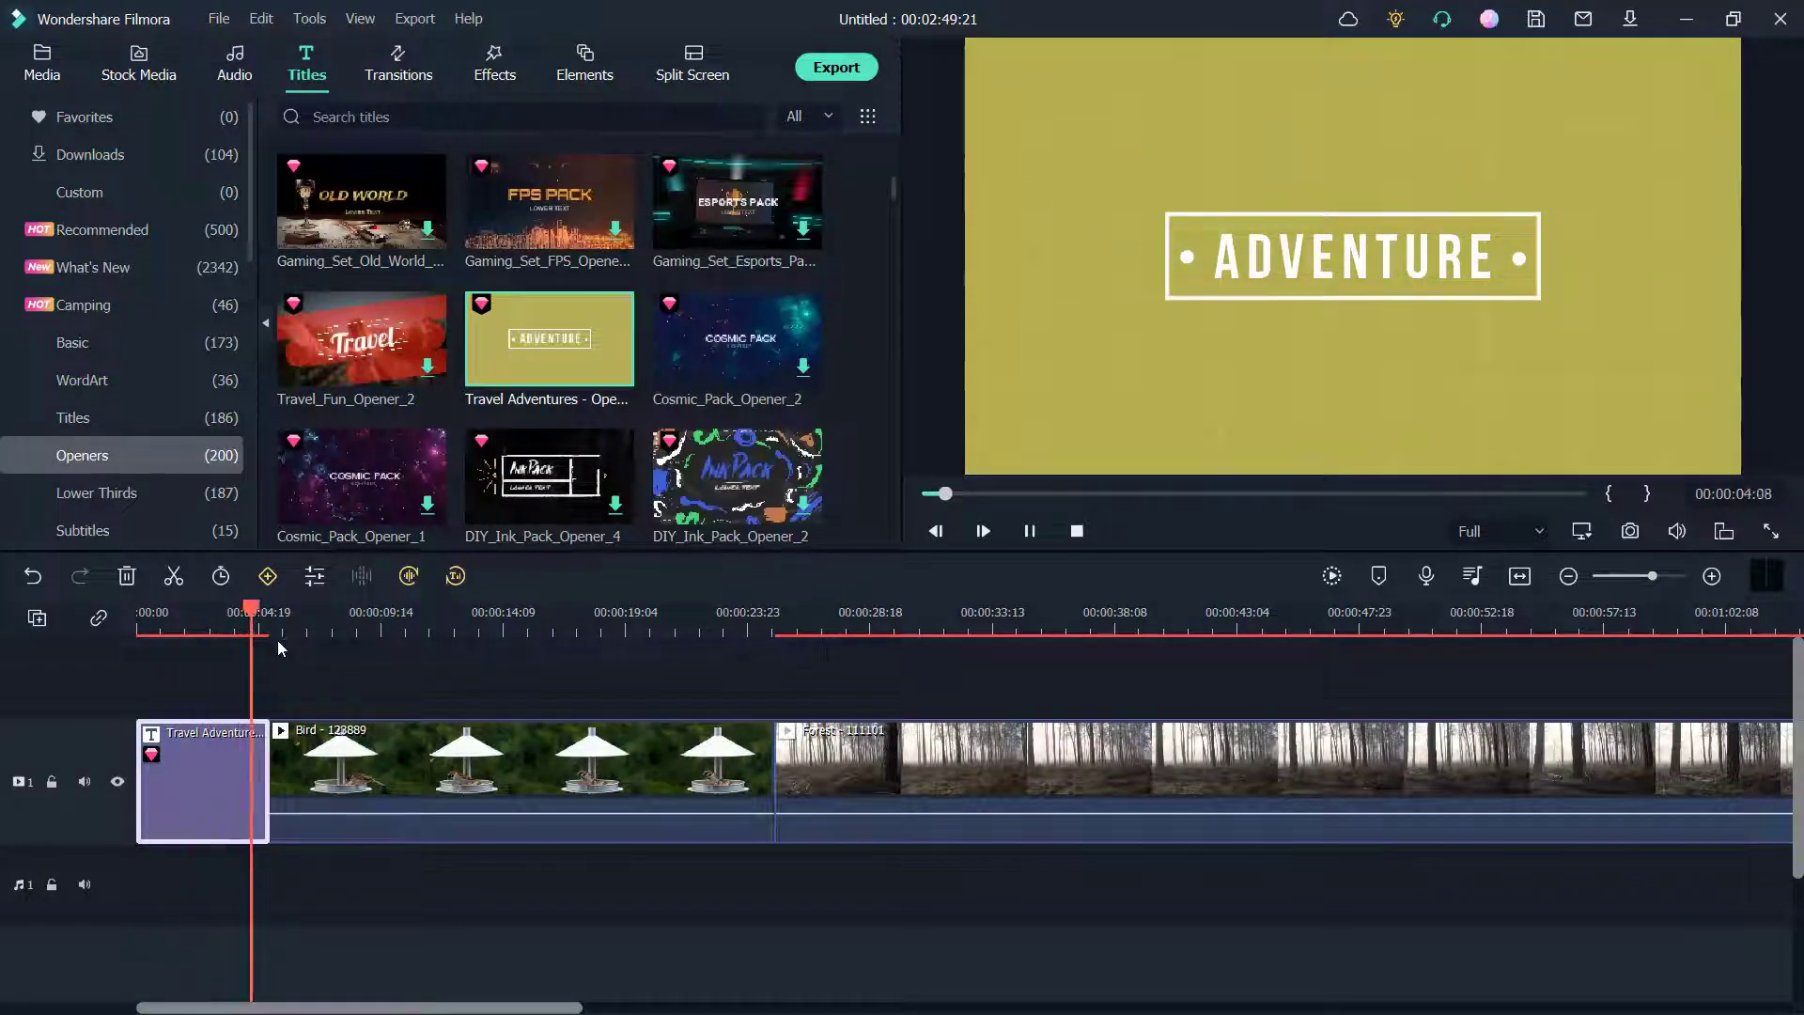
Change the opener title's text to "THE NATURE"
left_click(209, 635)
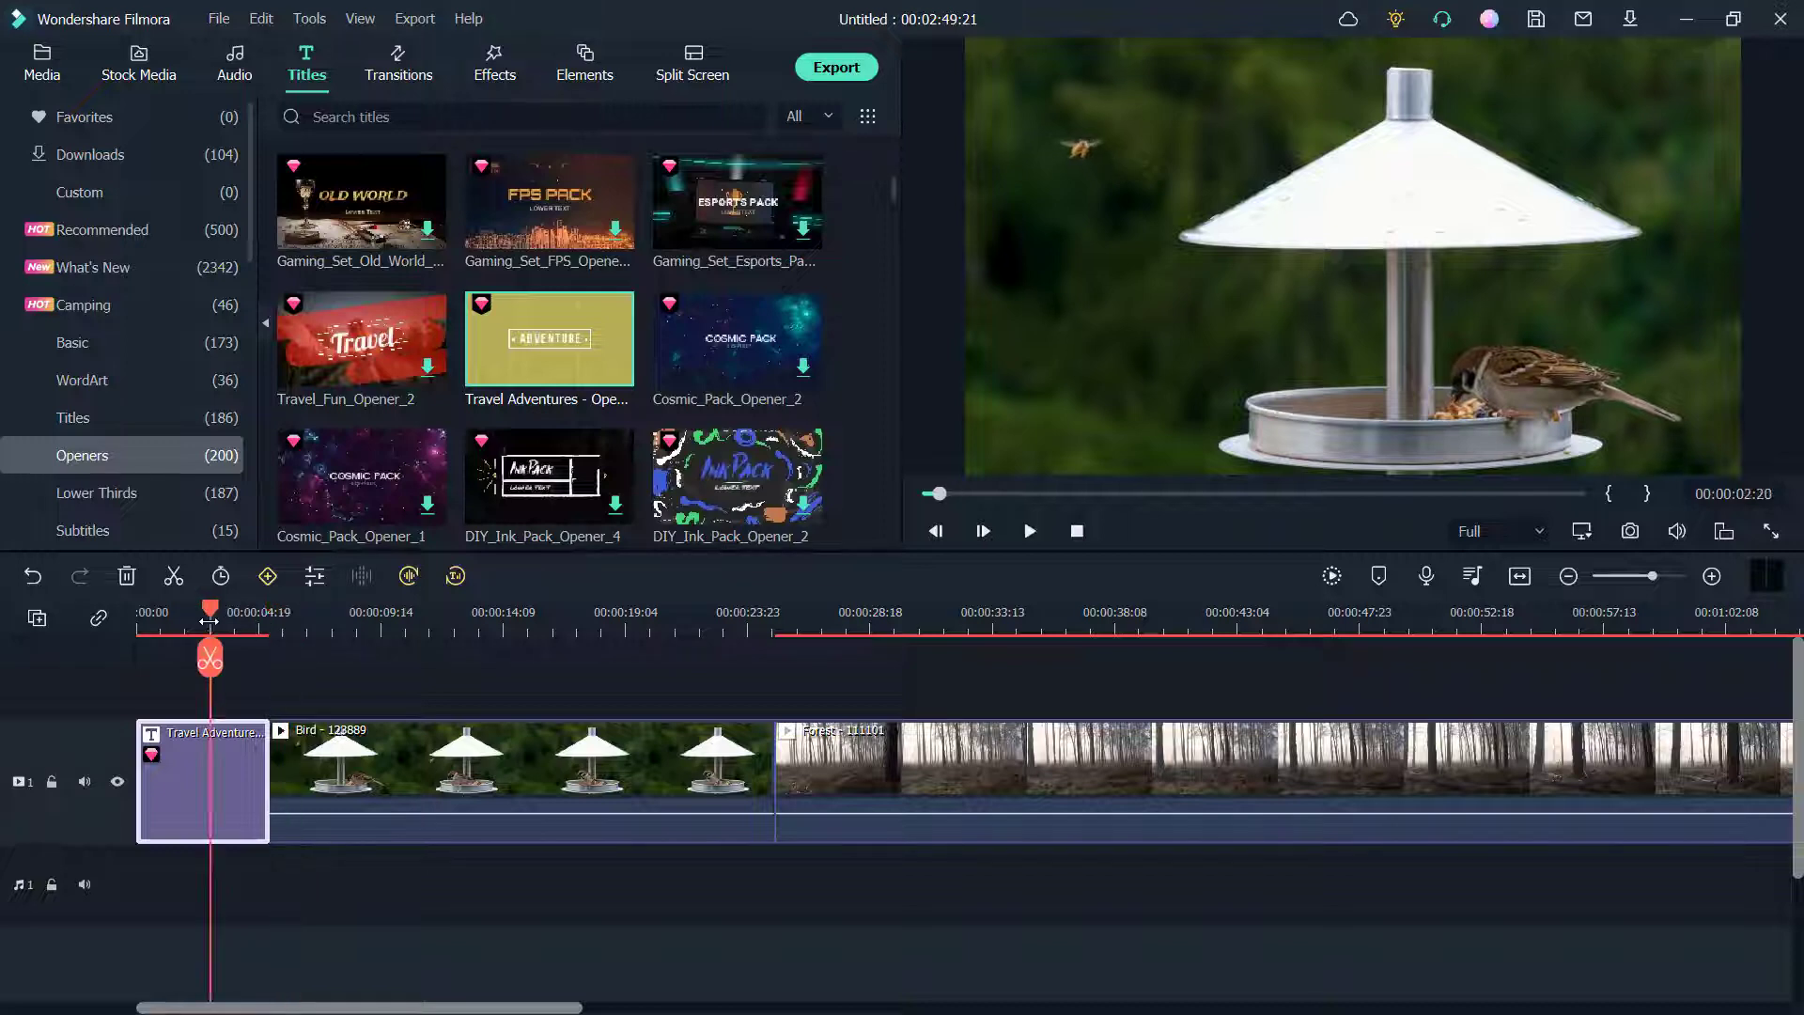
double_click(1348, 254)
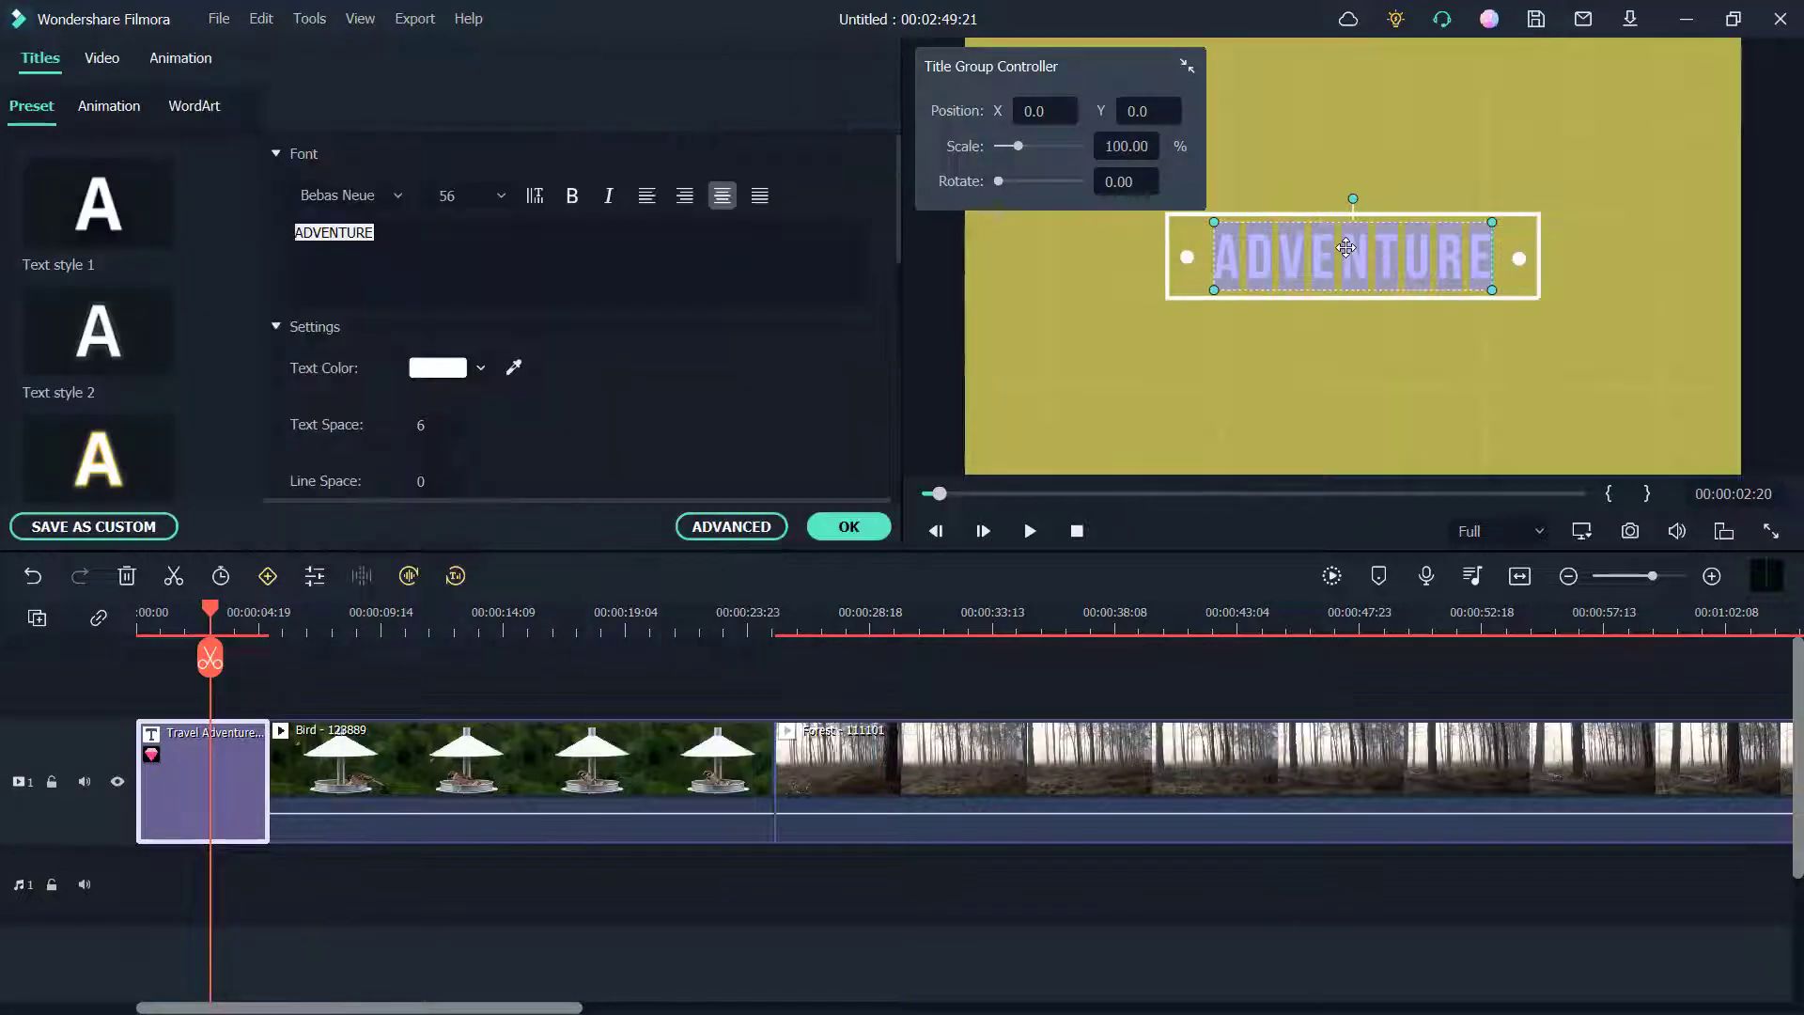
type("THE NATURE")
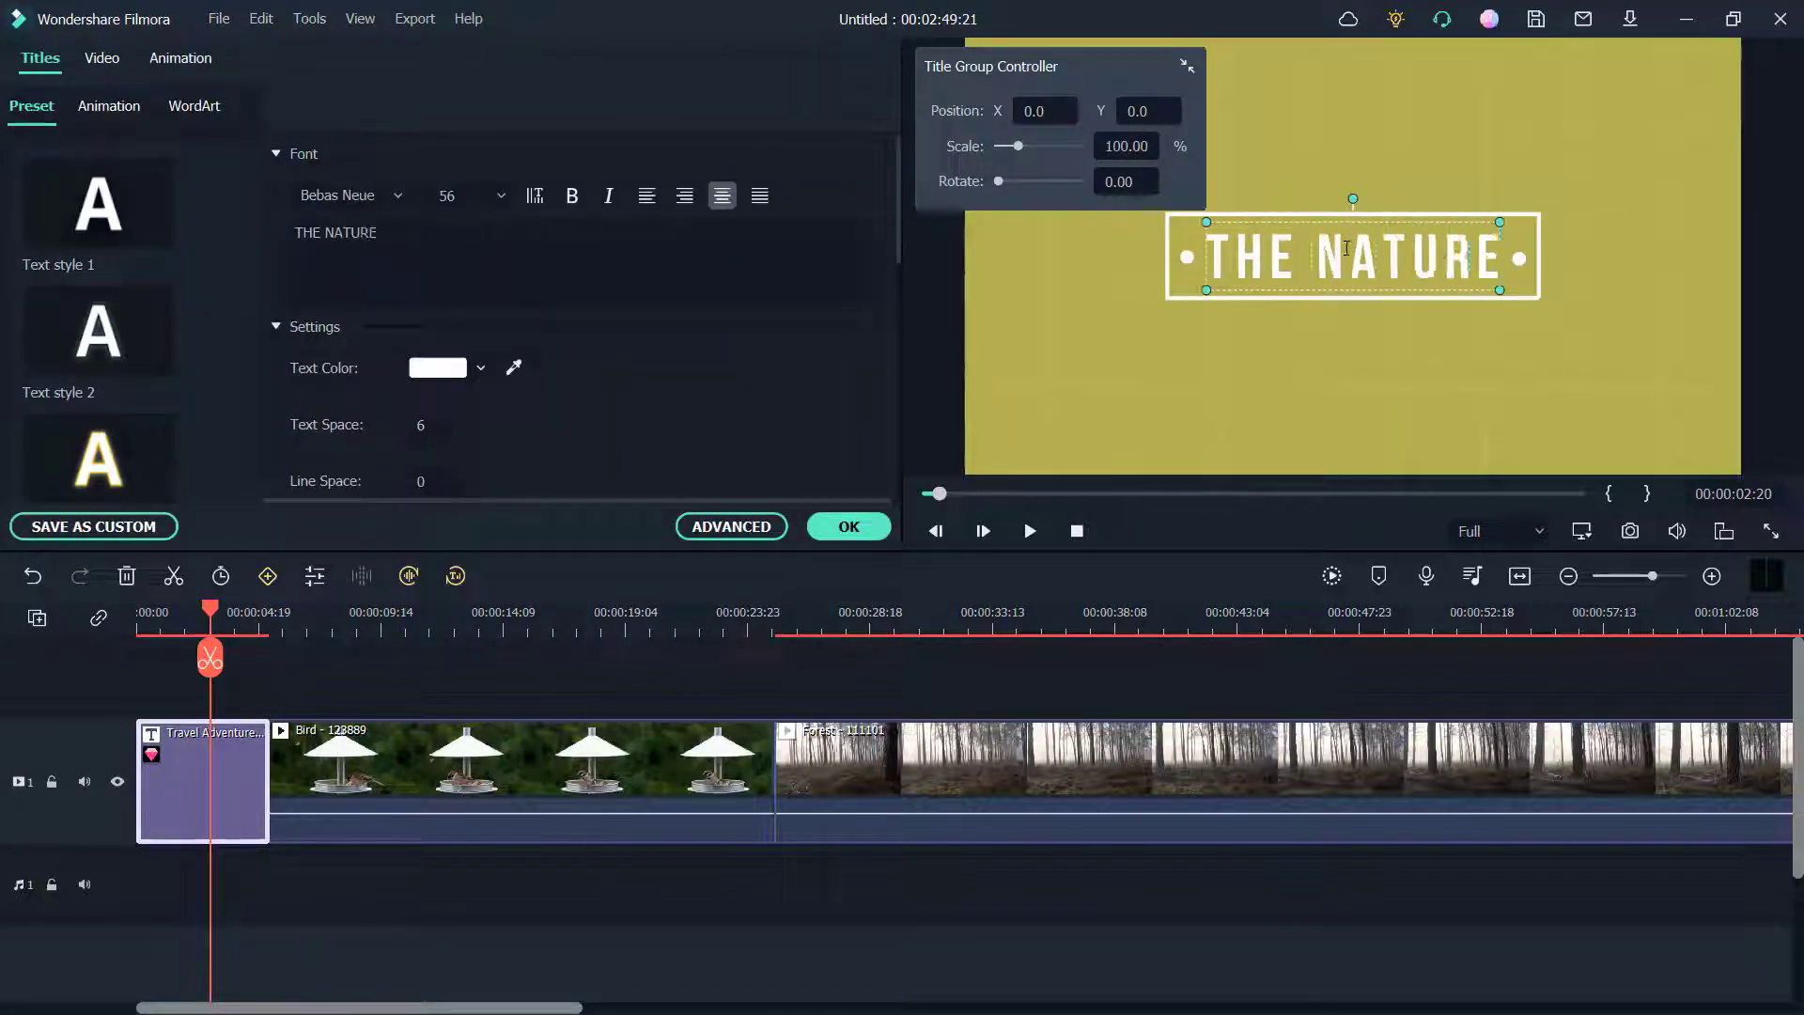
left_click(505, 944)
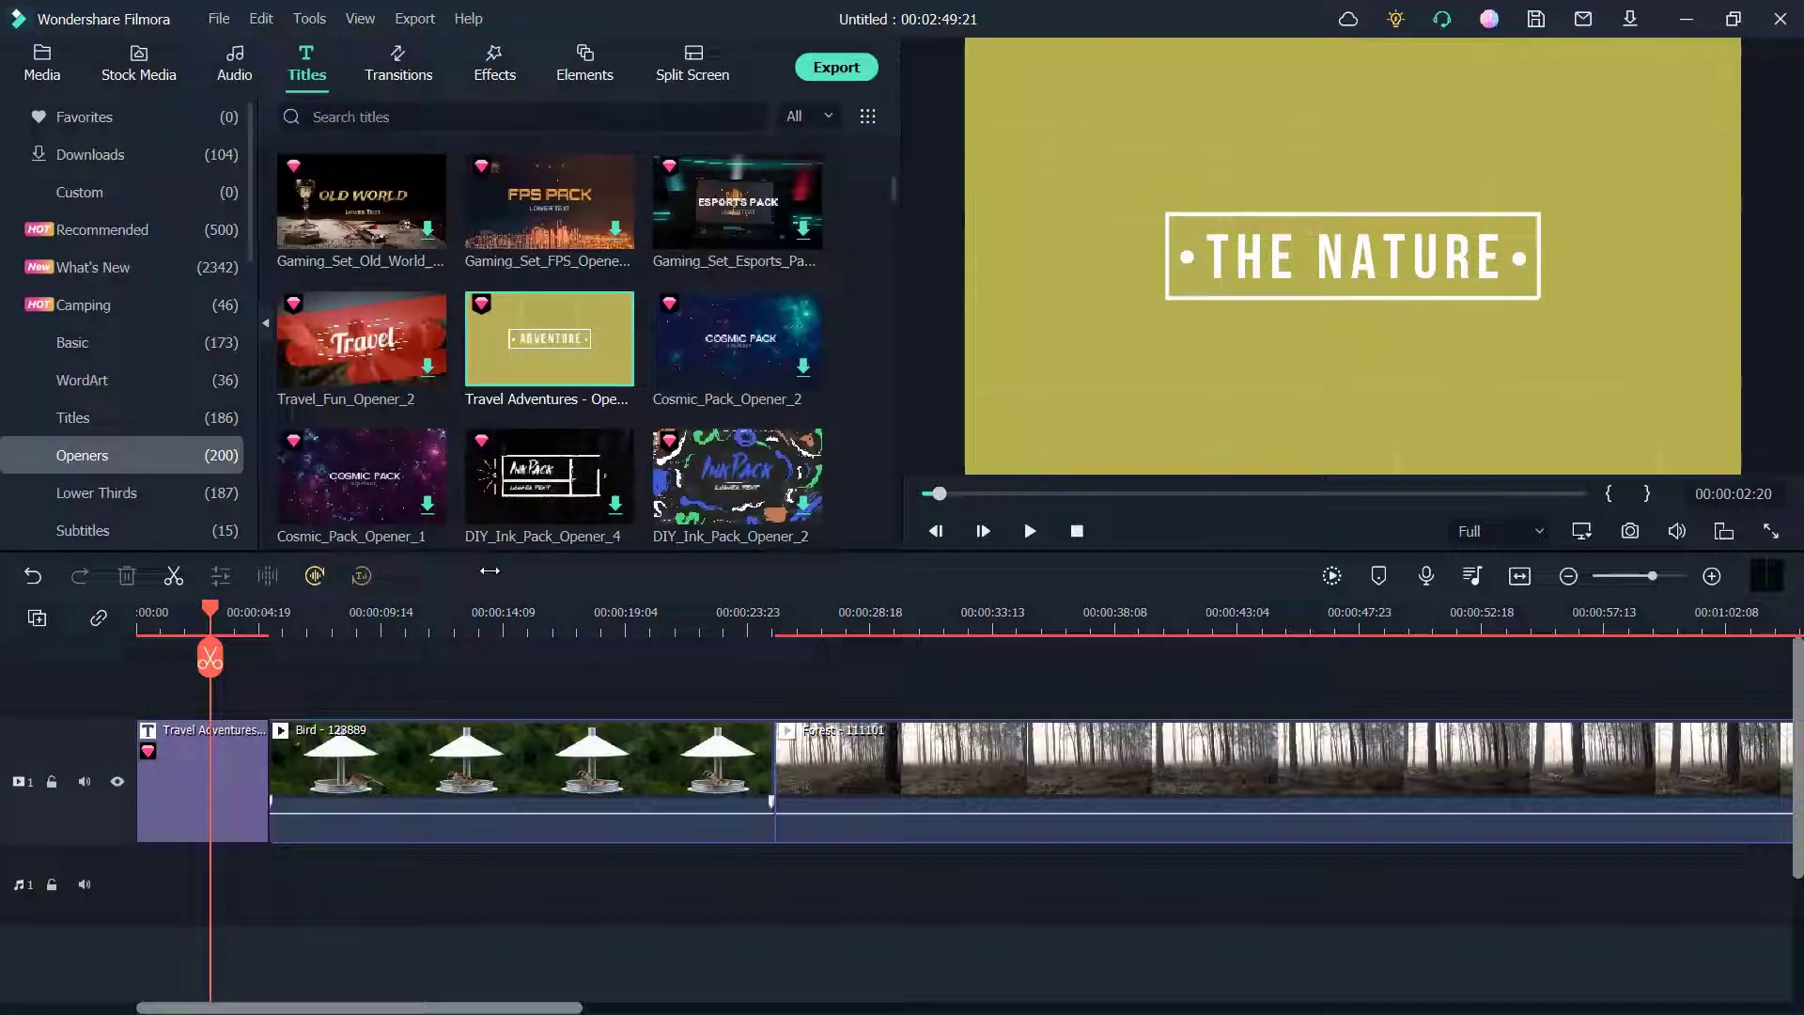
Add a downloaded Blackboard Pack transition between the opener title and the Bird clip and play it back
left_click(392, 75)
scroll(527, 320, "down", 10)
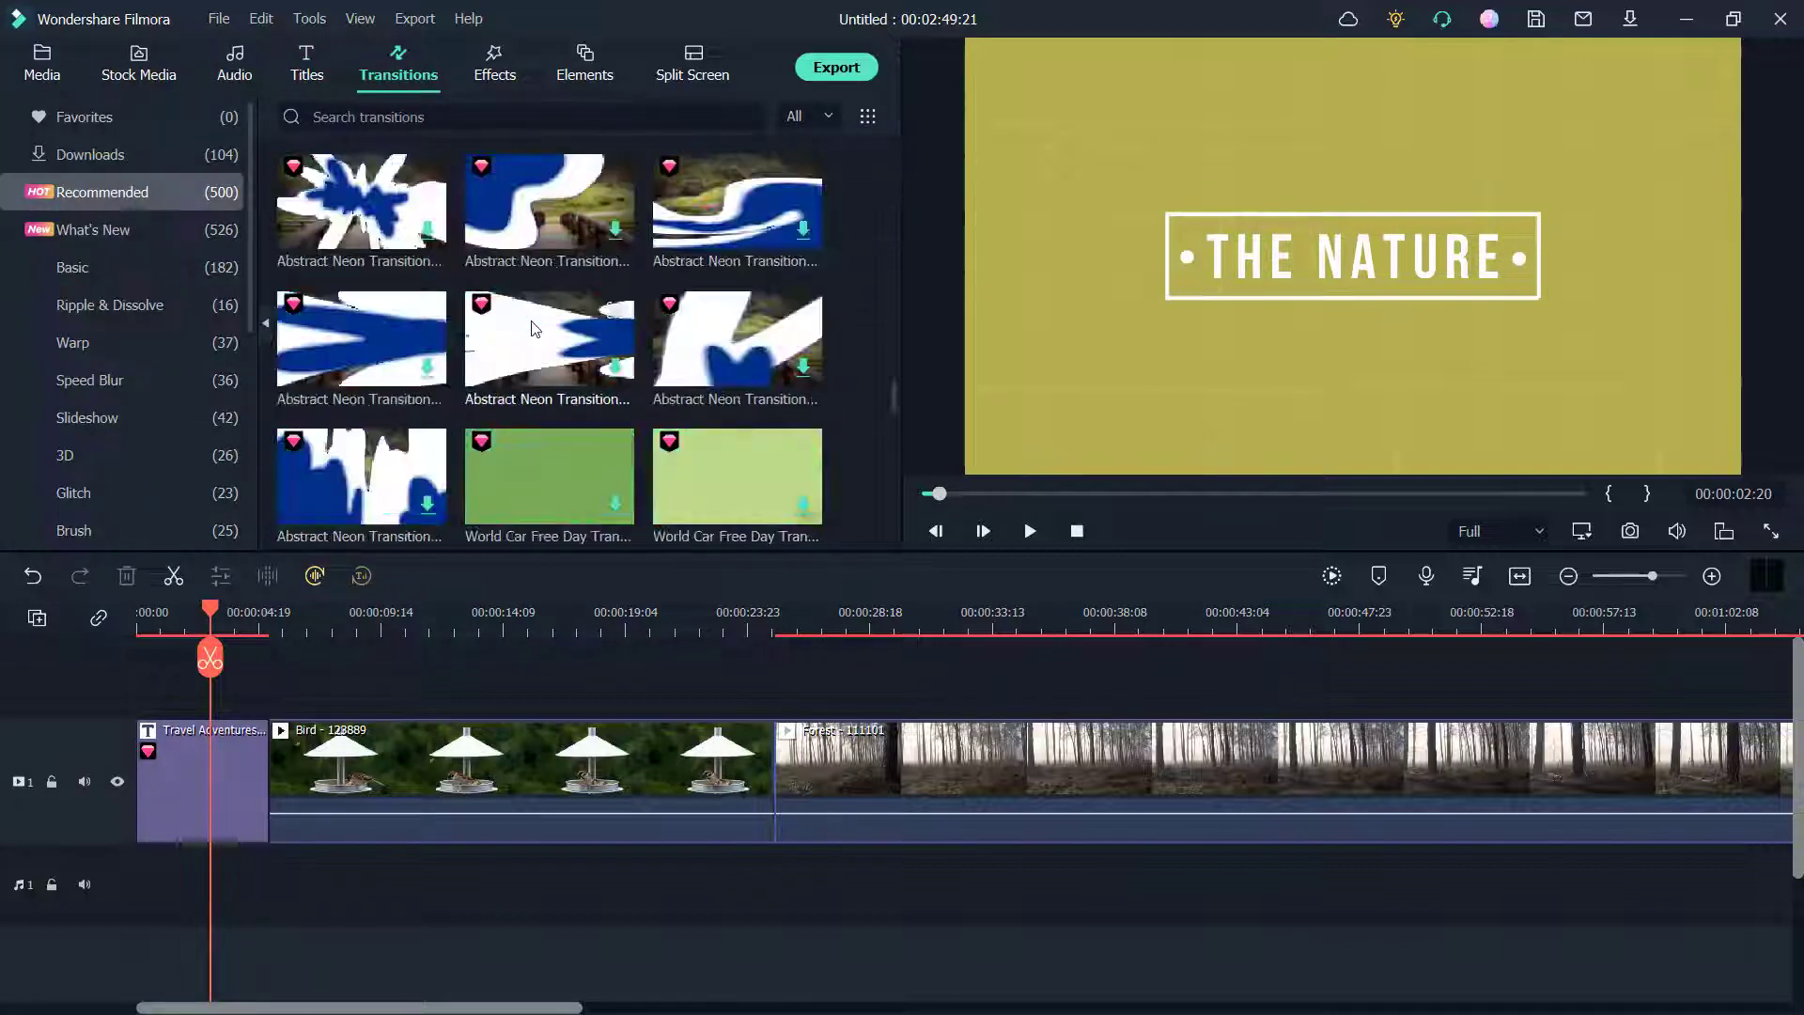
scroll(620, 315, "up", 10)
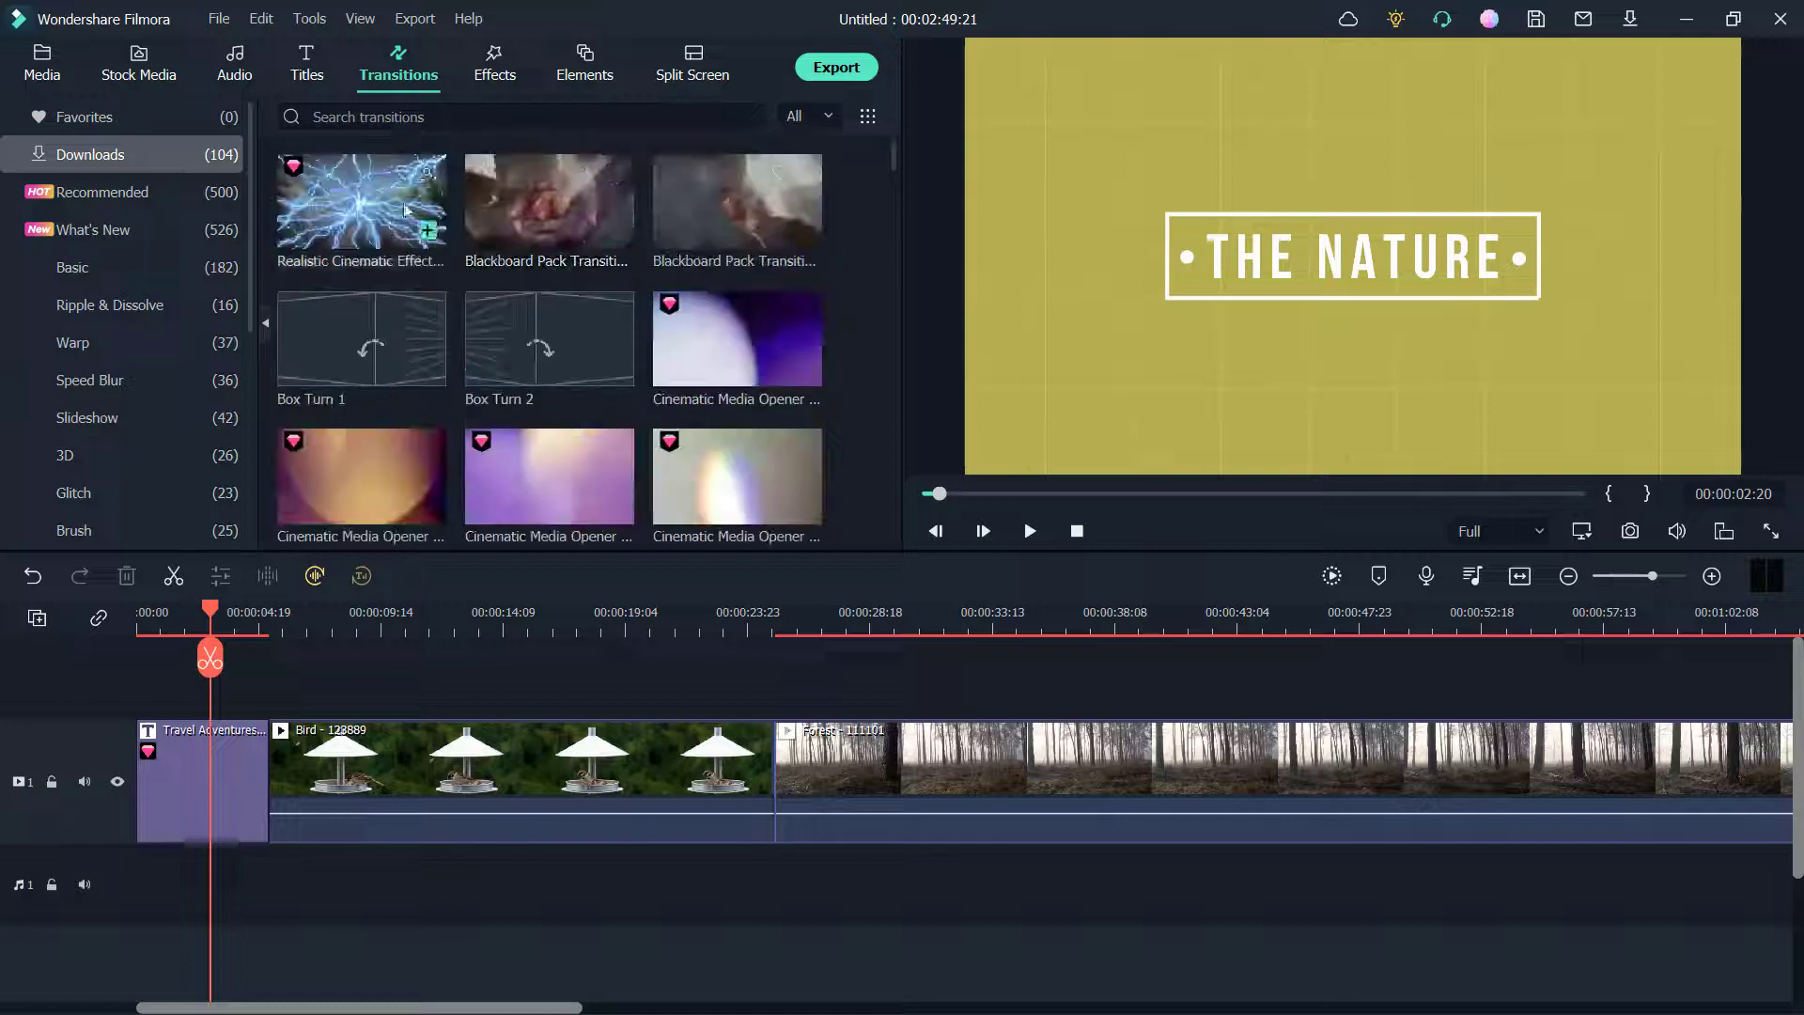
left_click_drag(709, 209, 333, 663)
left_click_drag(263, 775, 263, 776)
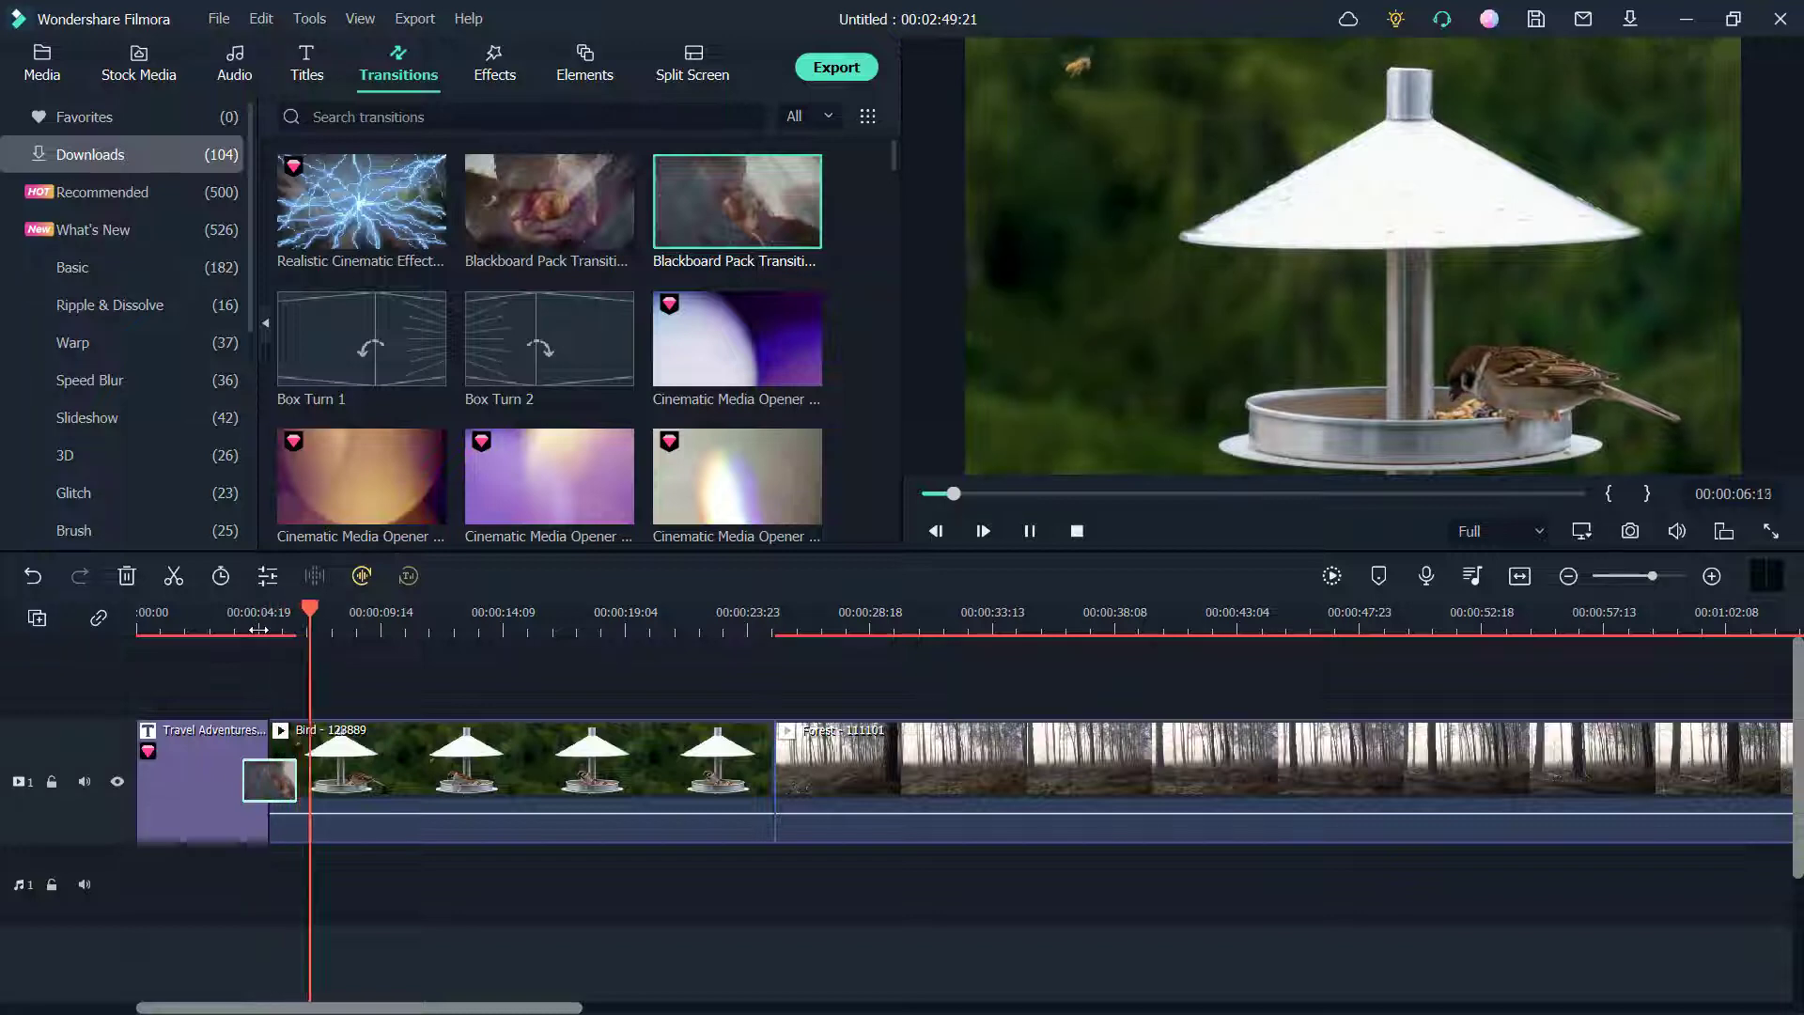
key("space")
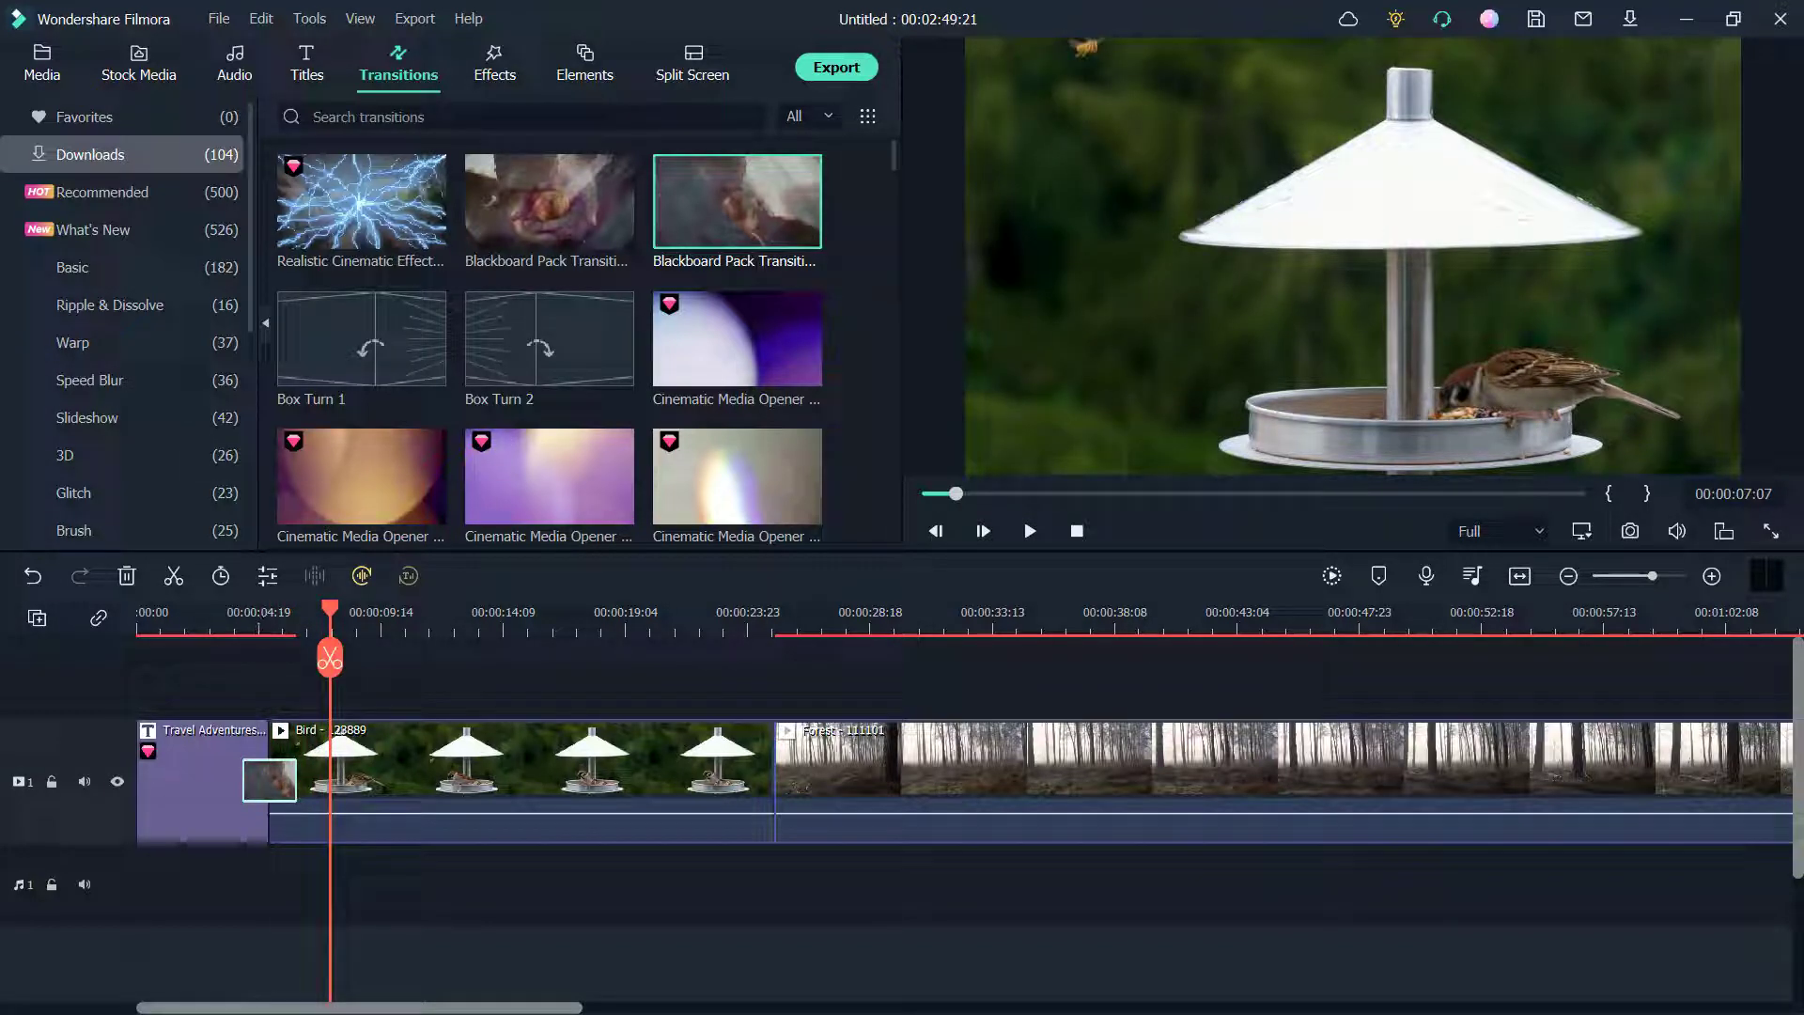
Preview two lens flare elements, place the white one above the Bird clip at about 00:00:13, and play it back
key("ctrl+z")
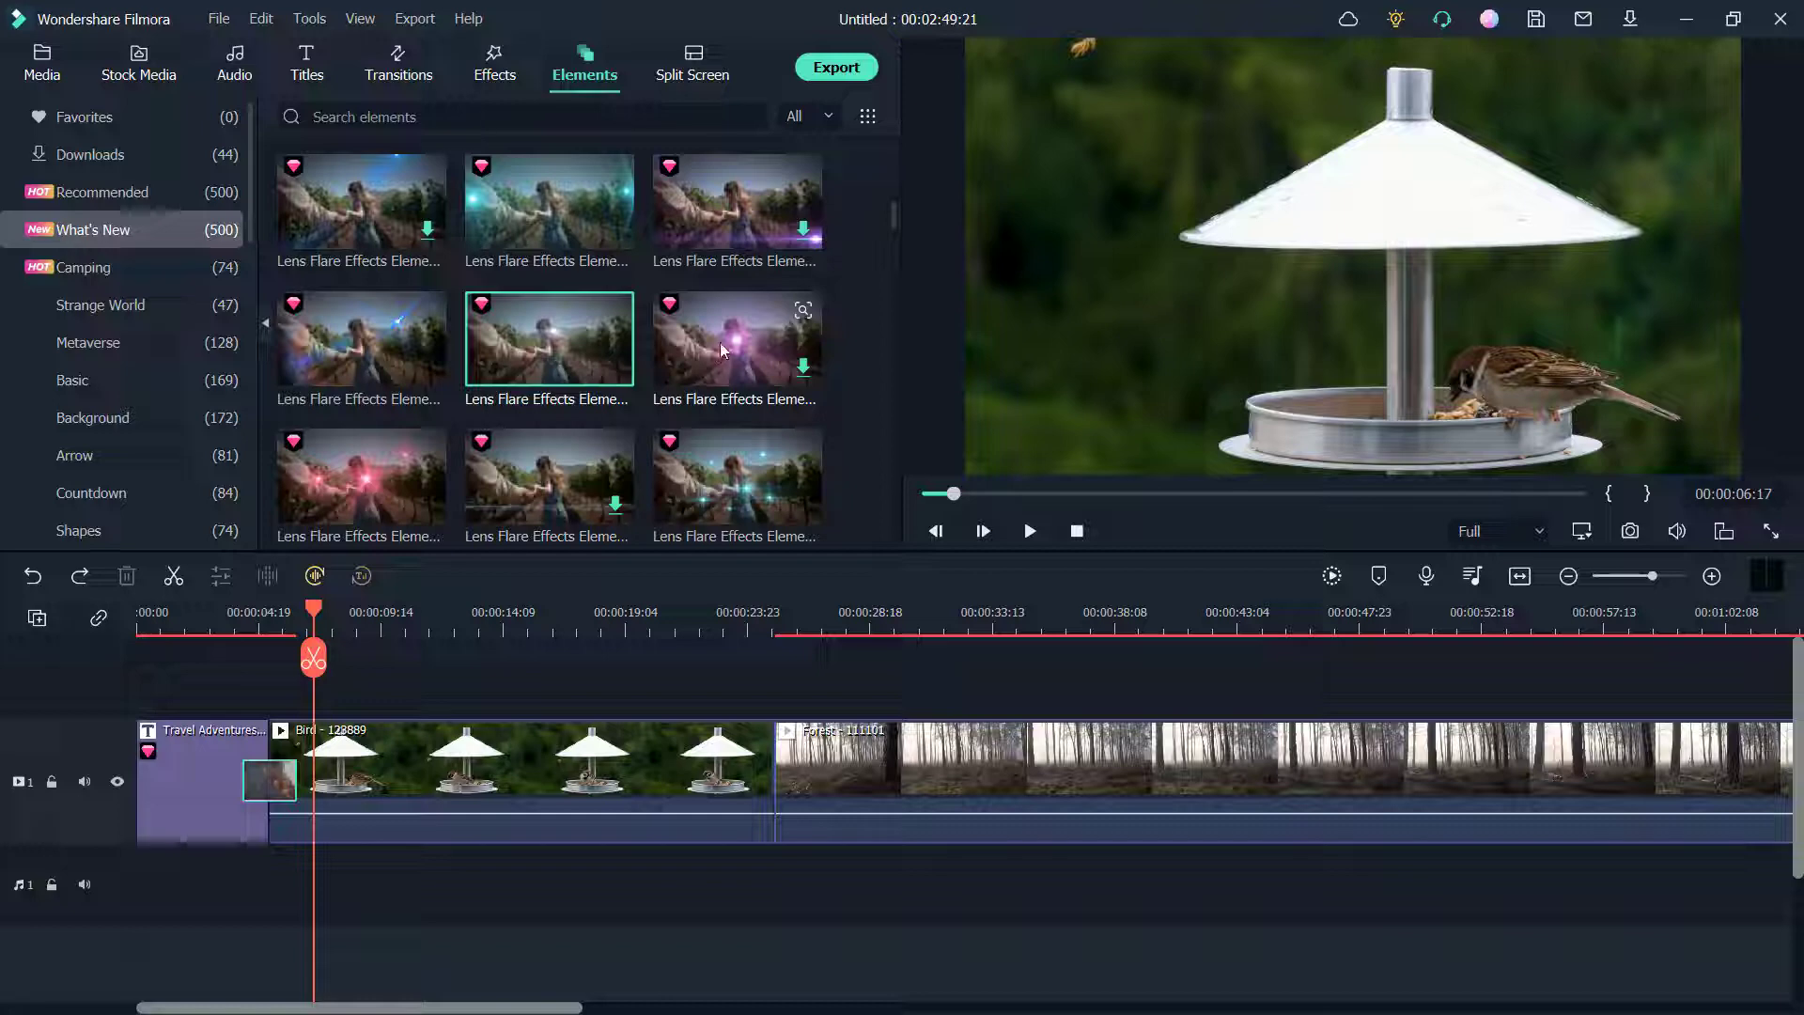
left_click(732, 205)
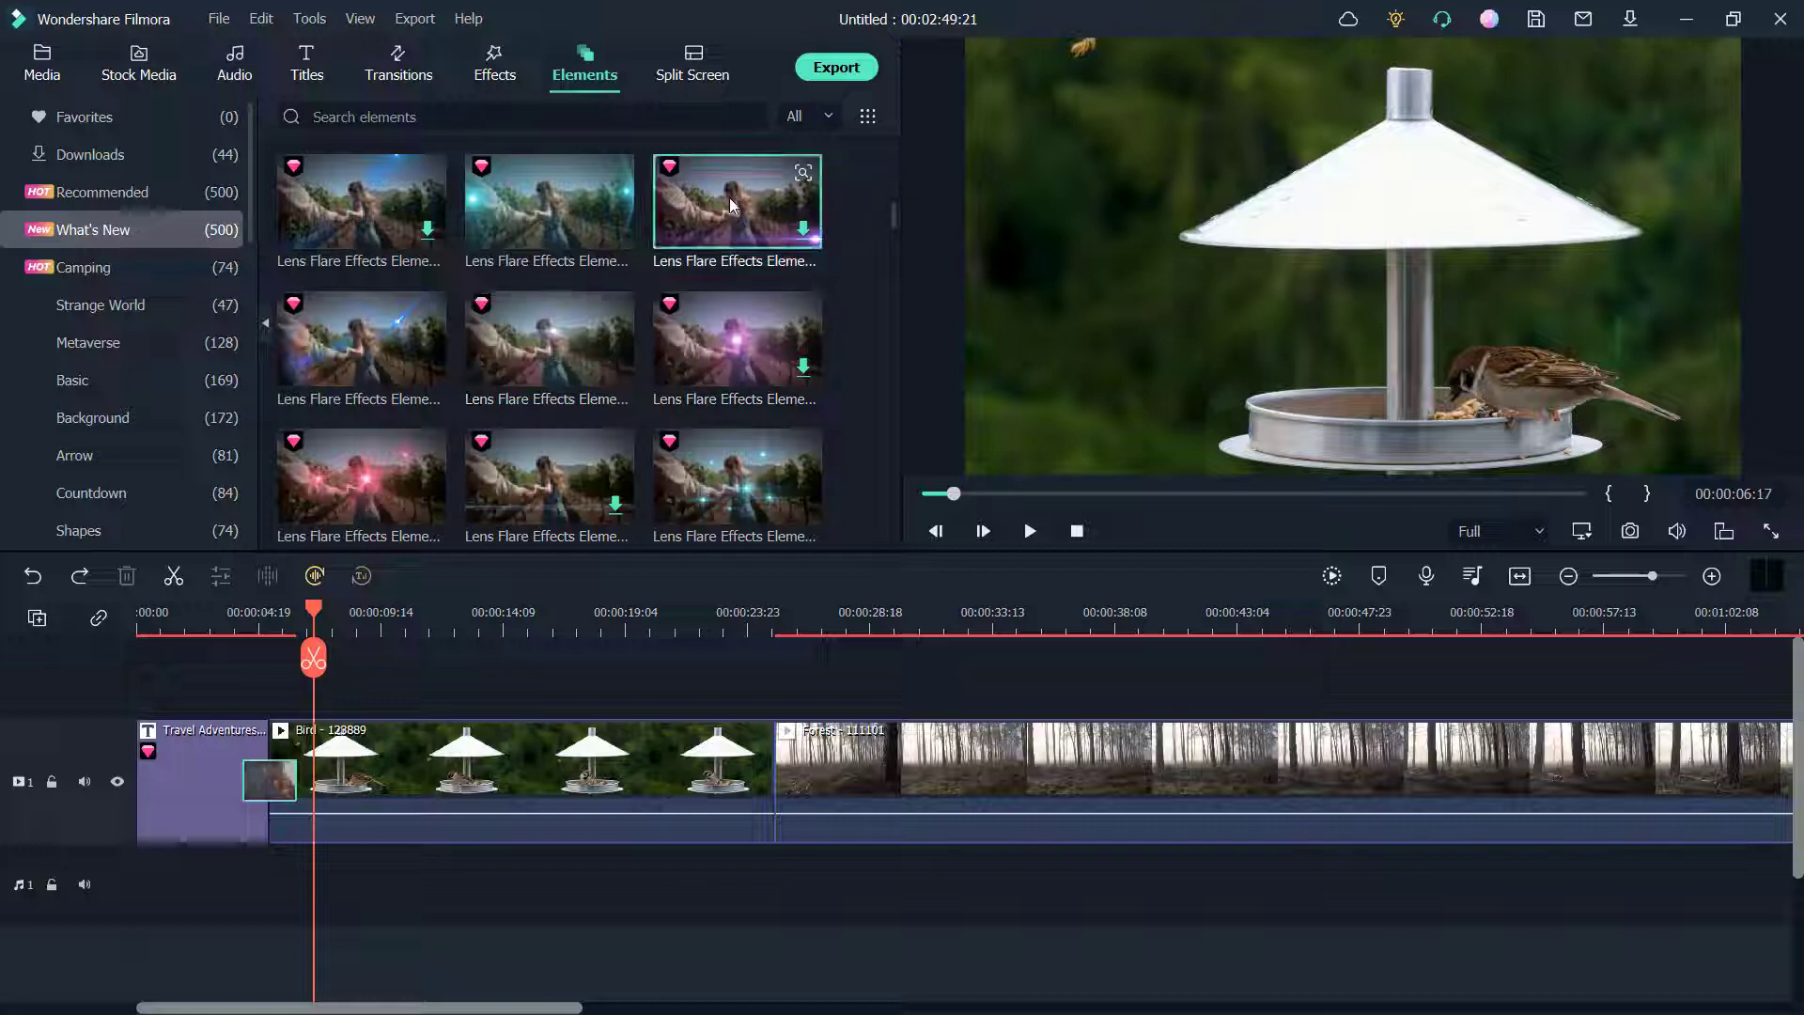
left_click(545, 346)
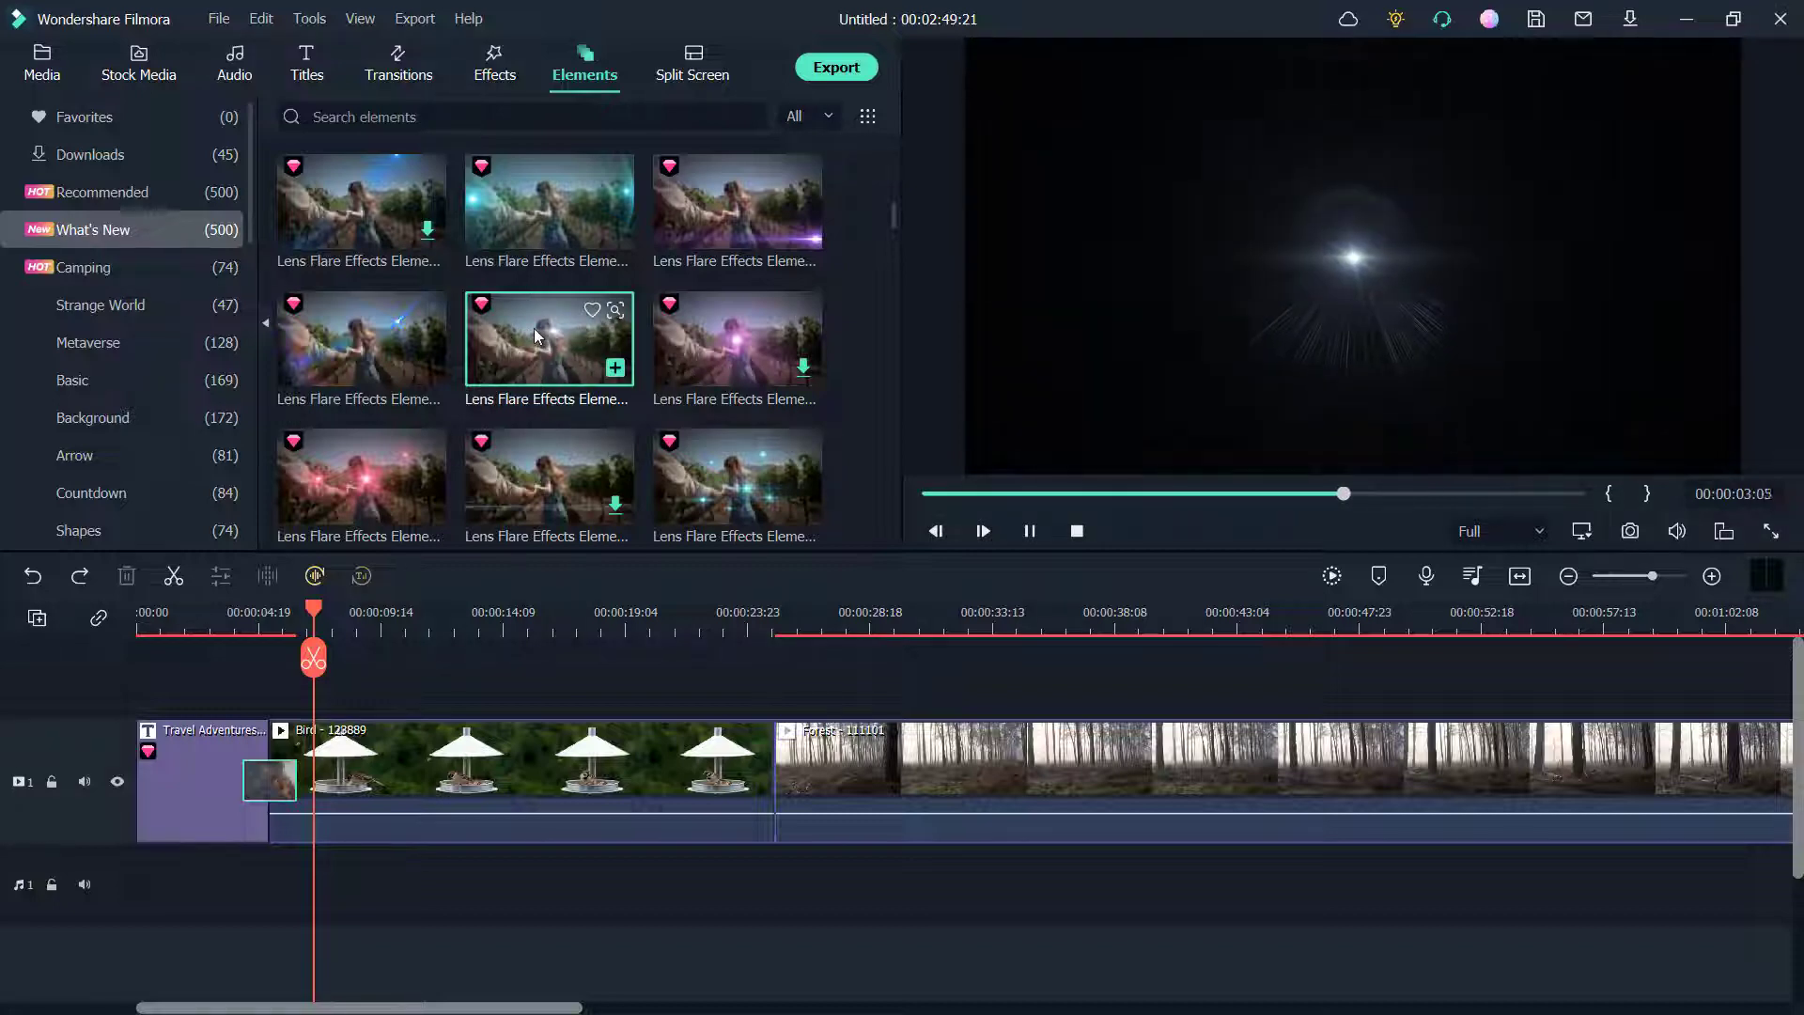
left_click_drag(516, 307, 473, 650)
left_click(459, 614)
key("space")
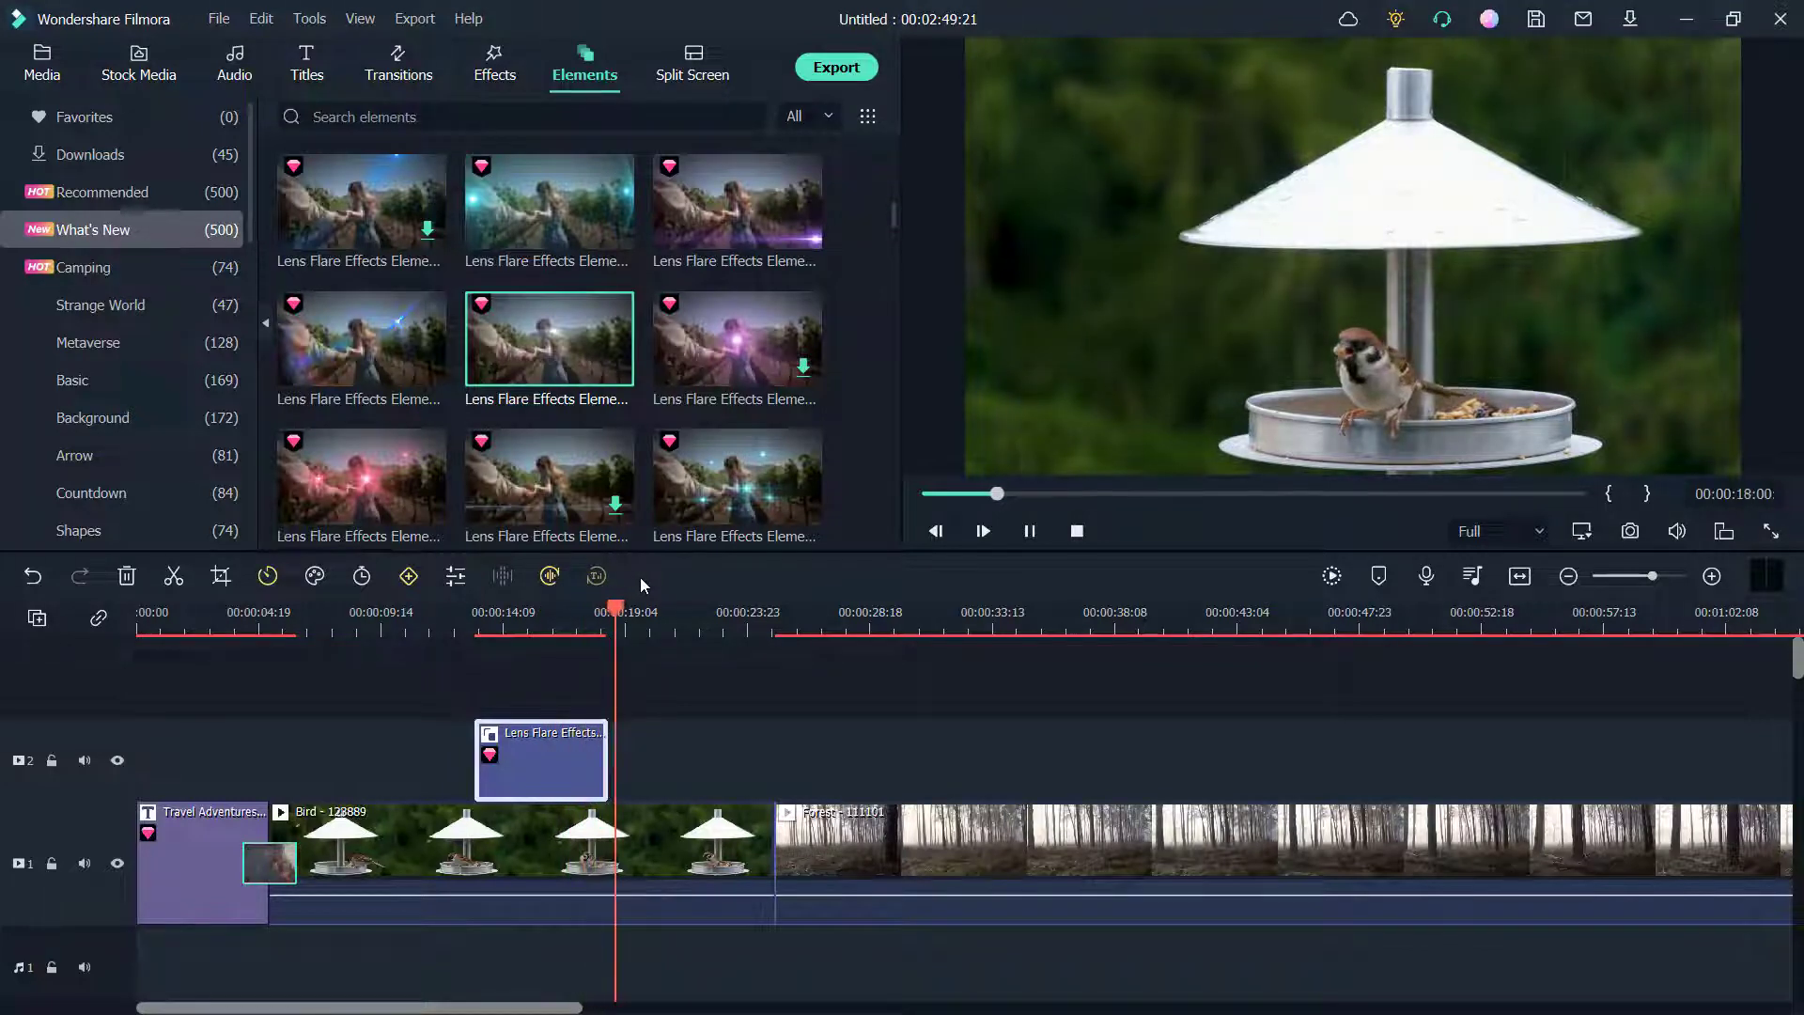
Place the blue lens flare element above the Forest clip at about 00:00:31 and play it back
left_click(1084, 660)
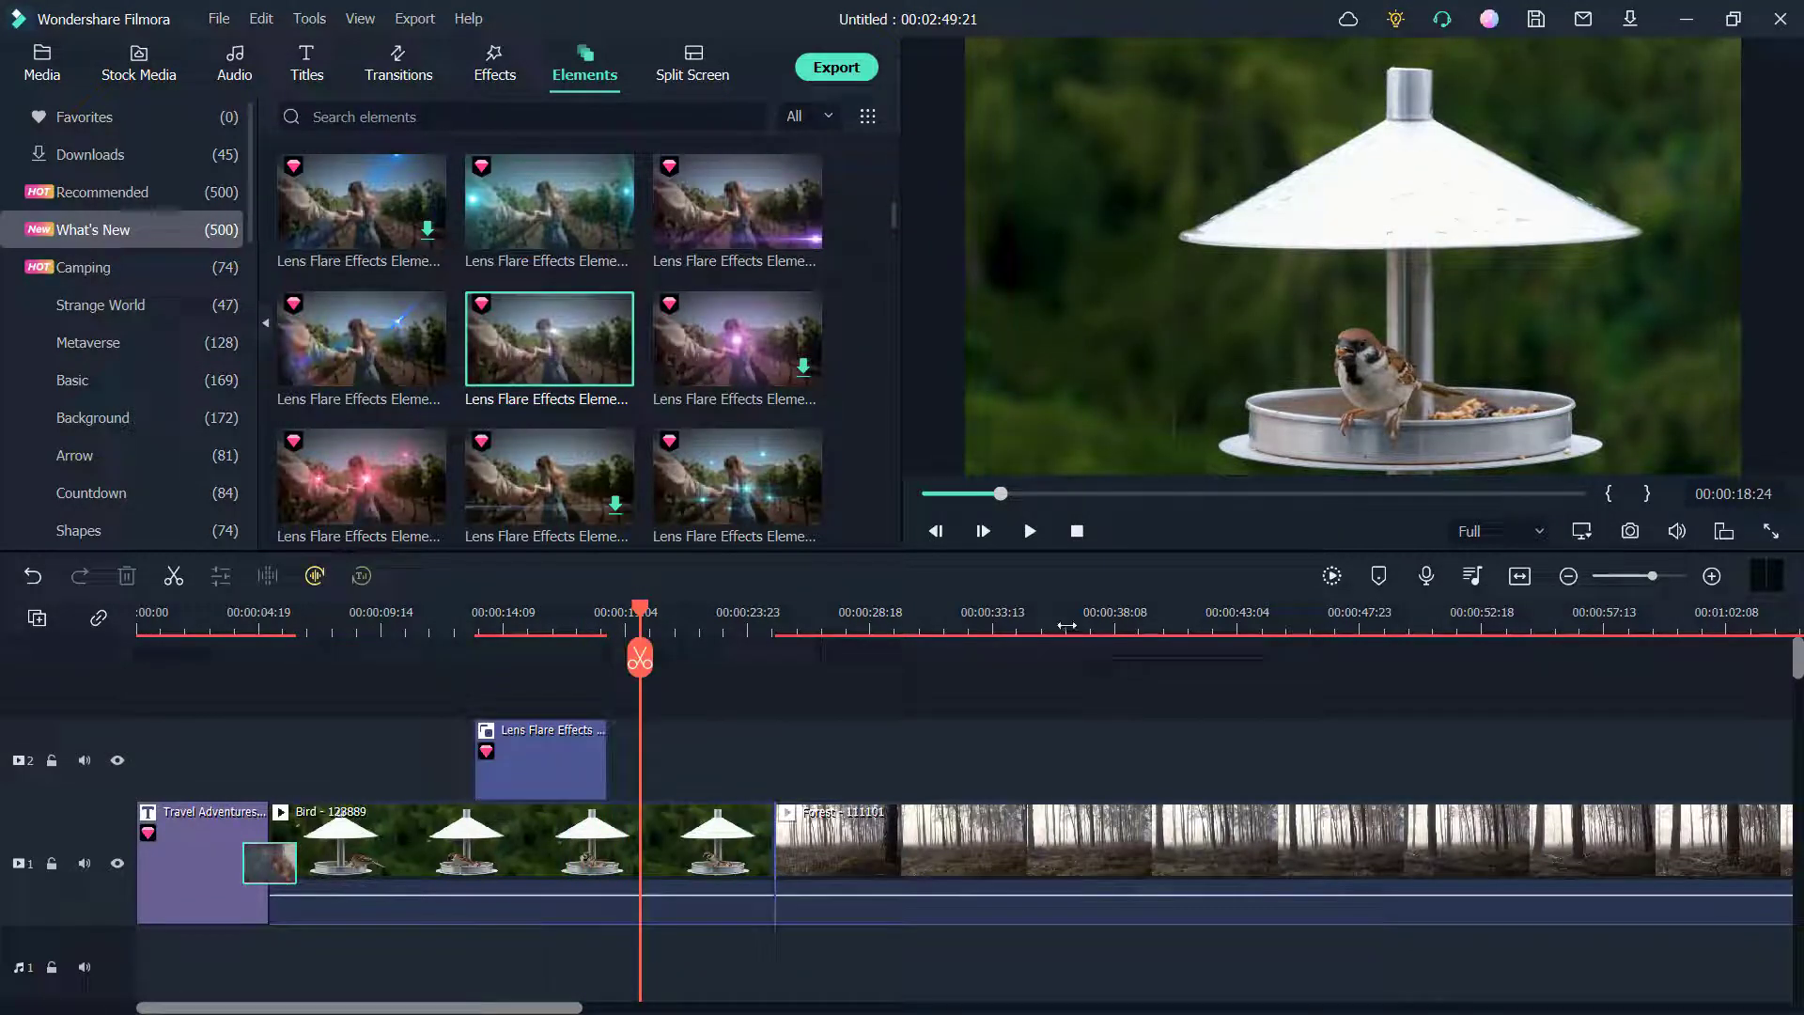
left_click(1066, 625)
mouse_move(435, 379)
left_click_drag(338, 341, 967, 761)
left_click(970, 616)
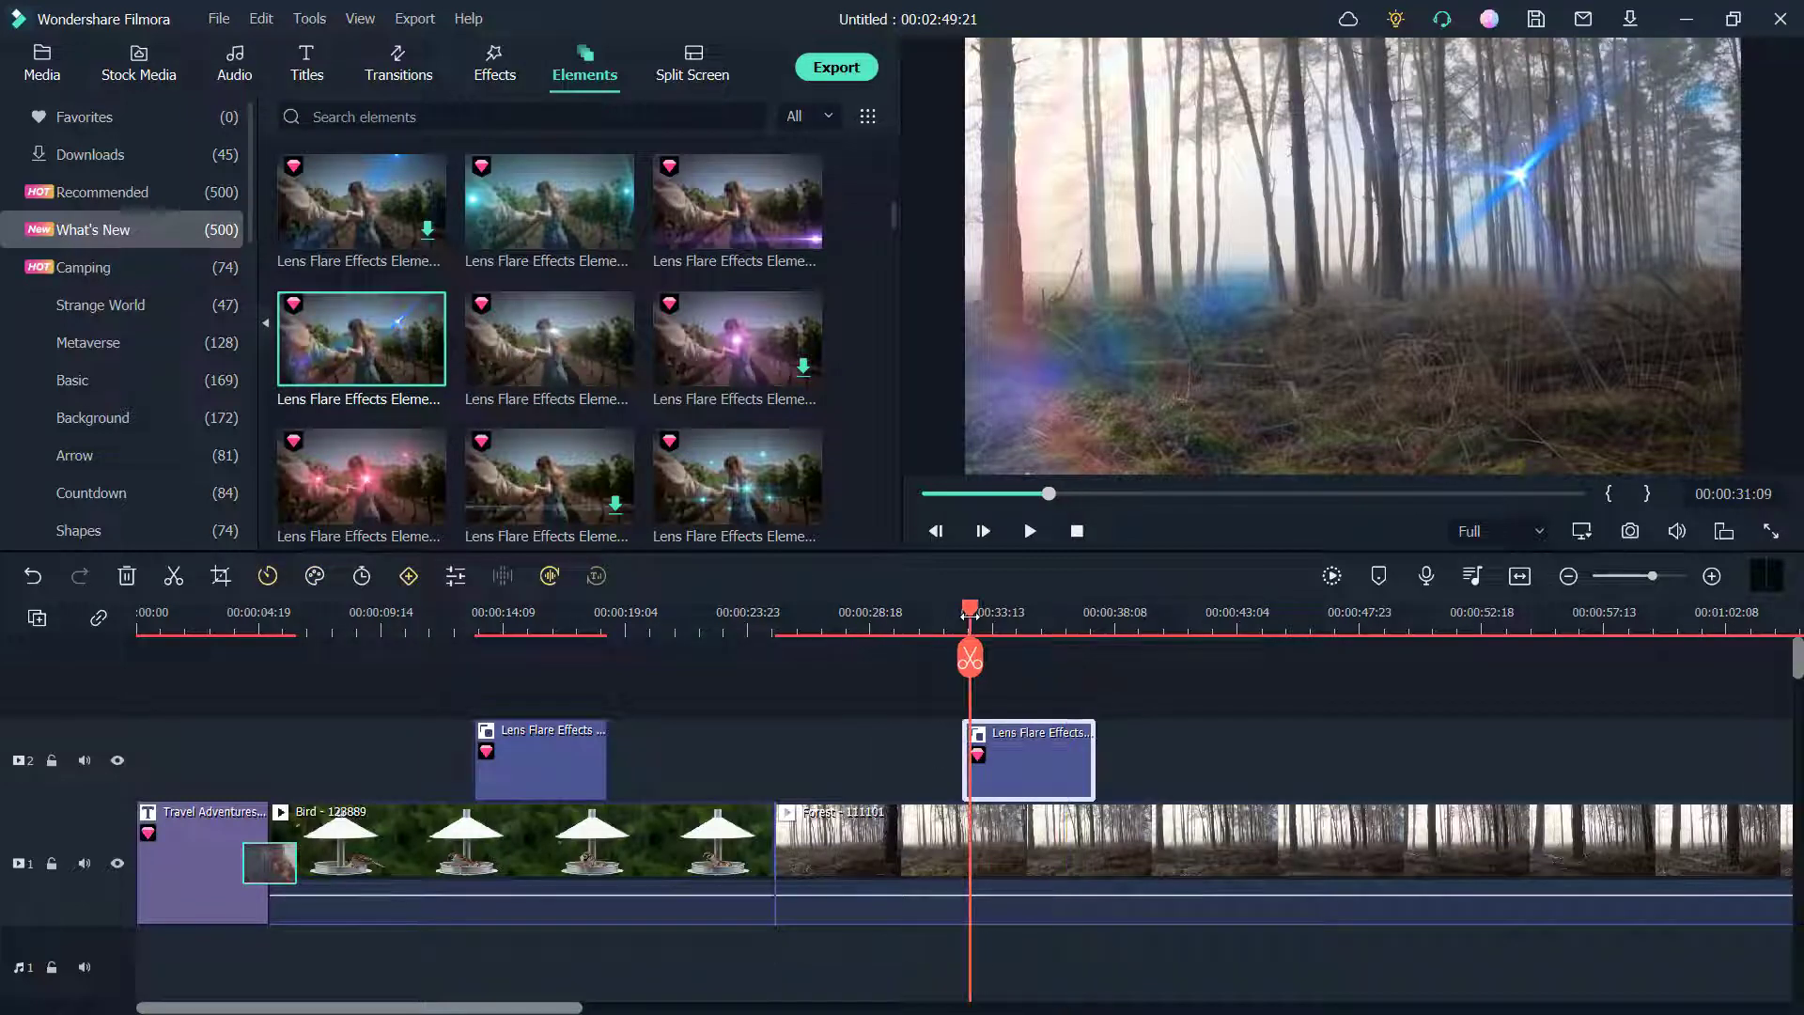
key("space")
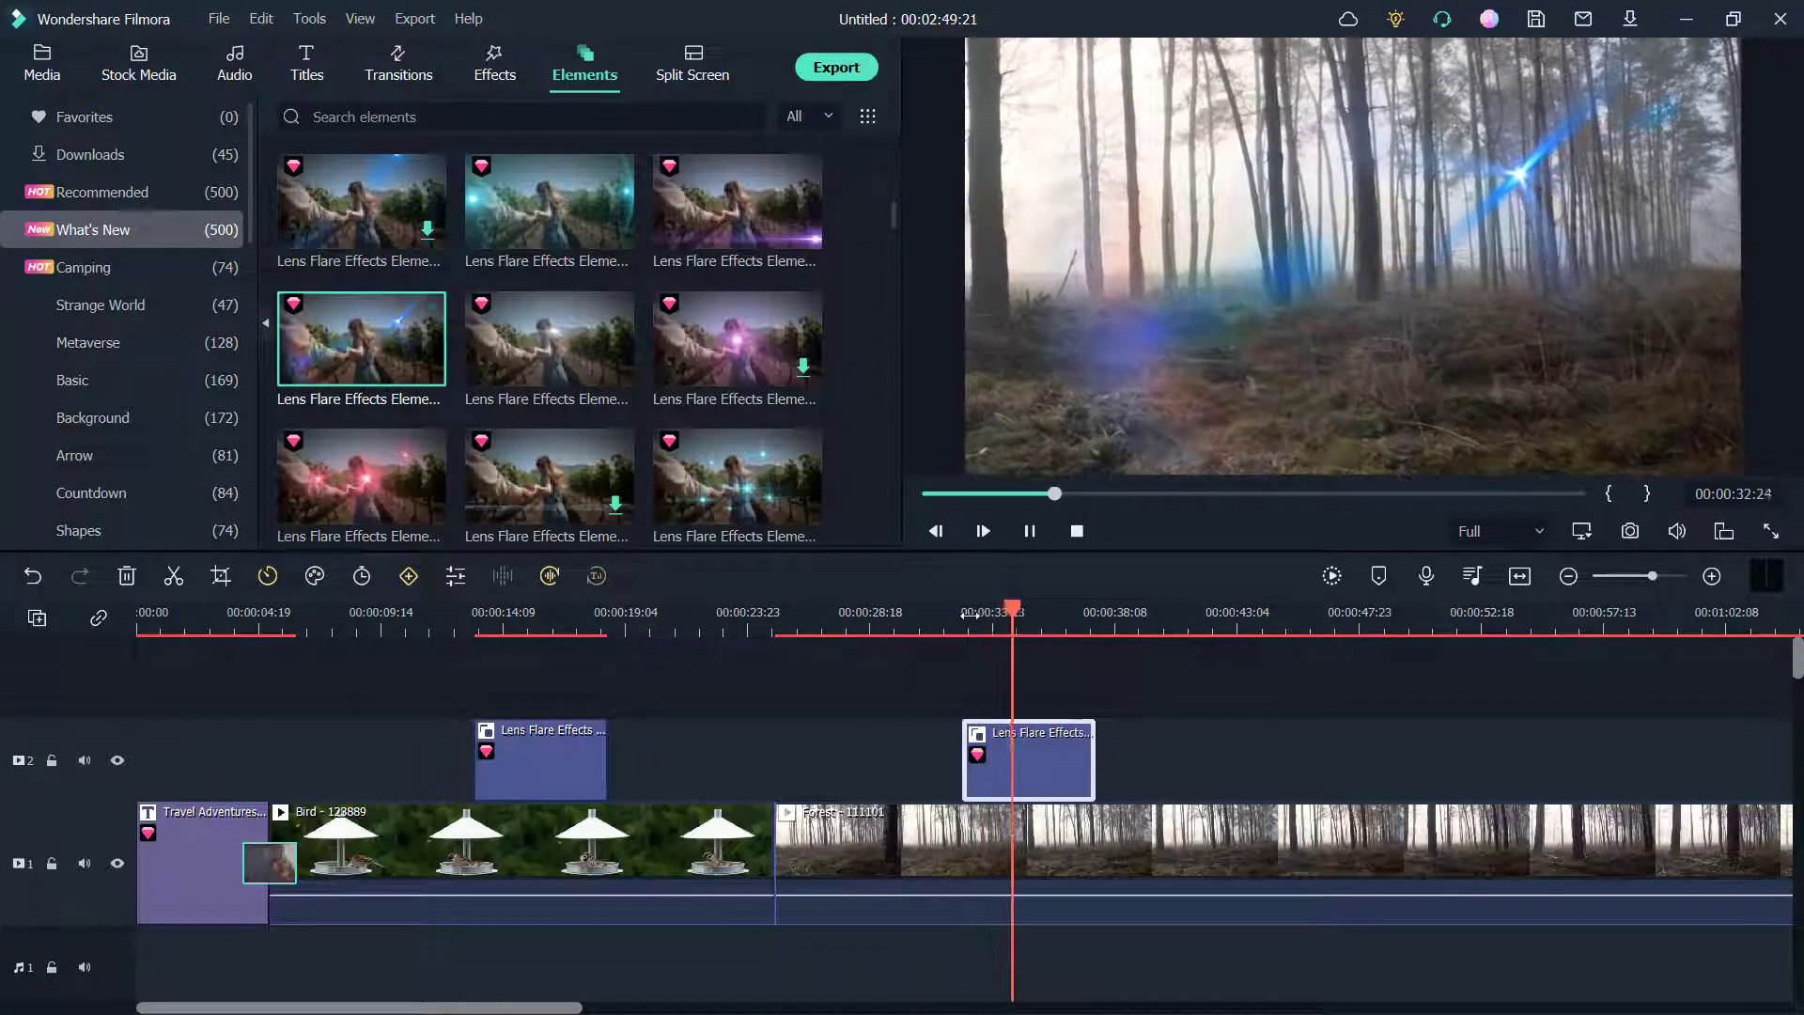
key("space")
Insert the purple lens flare element into the main video track near the end of the Bird clip and play it back
left_click_drag(752, 357, 756, 826)
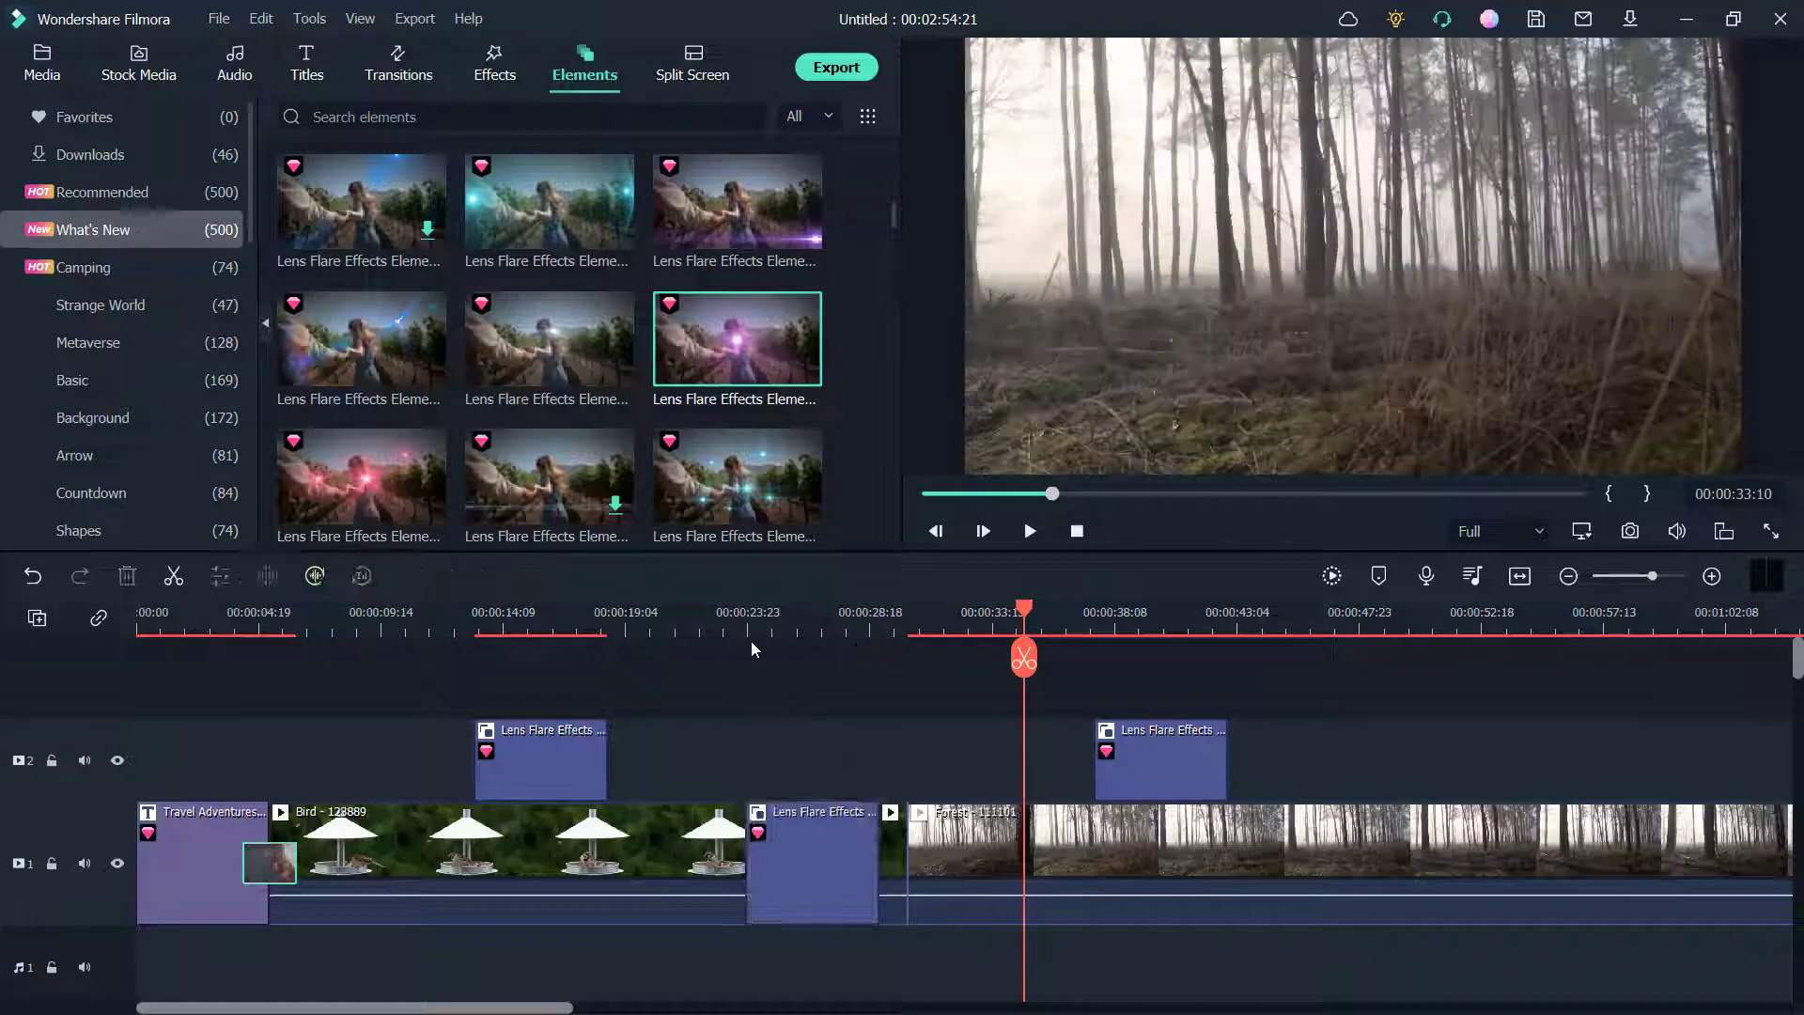
left_click(752, 618)
key("space")
key("space")
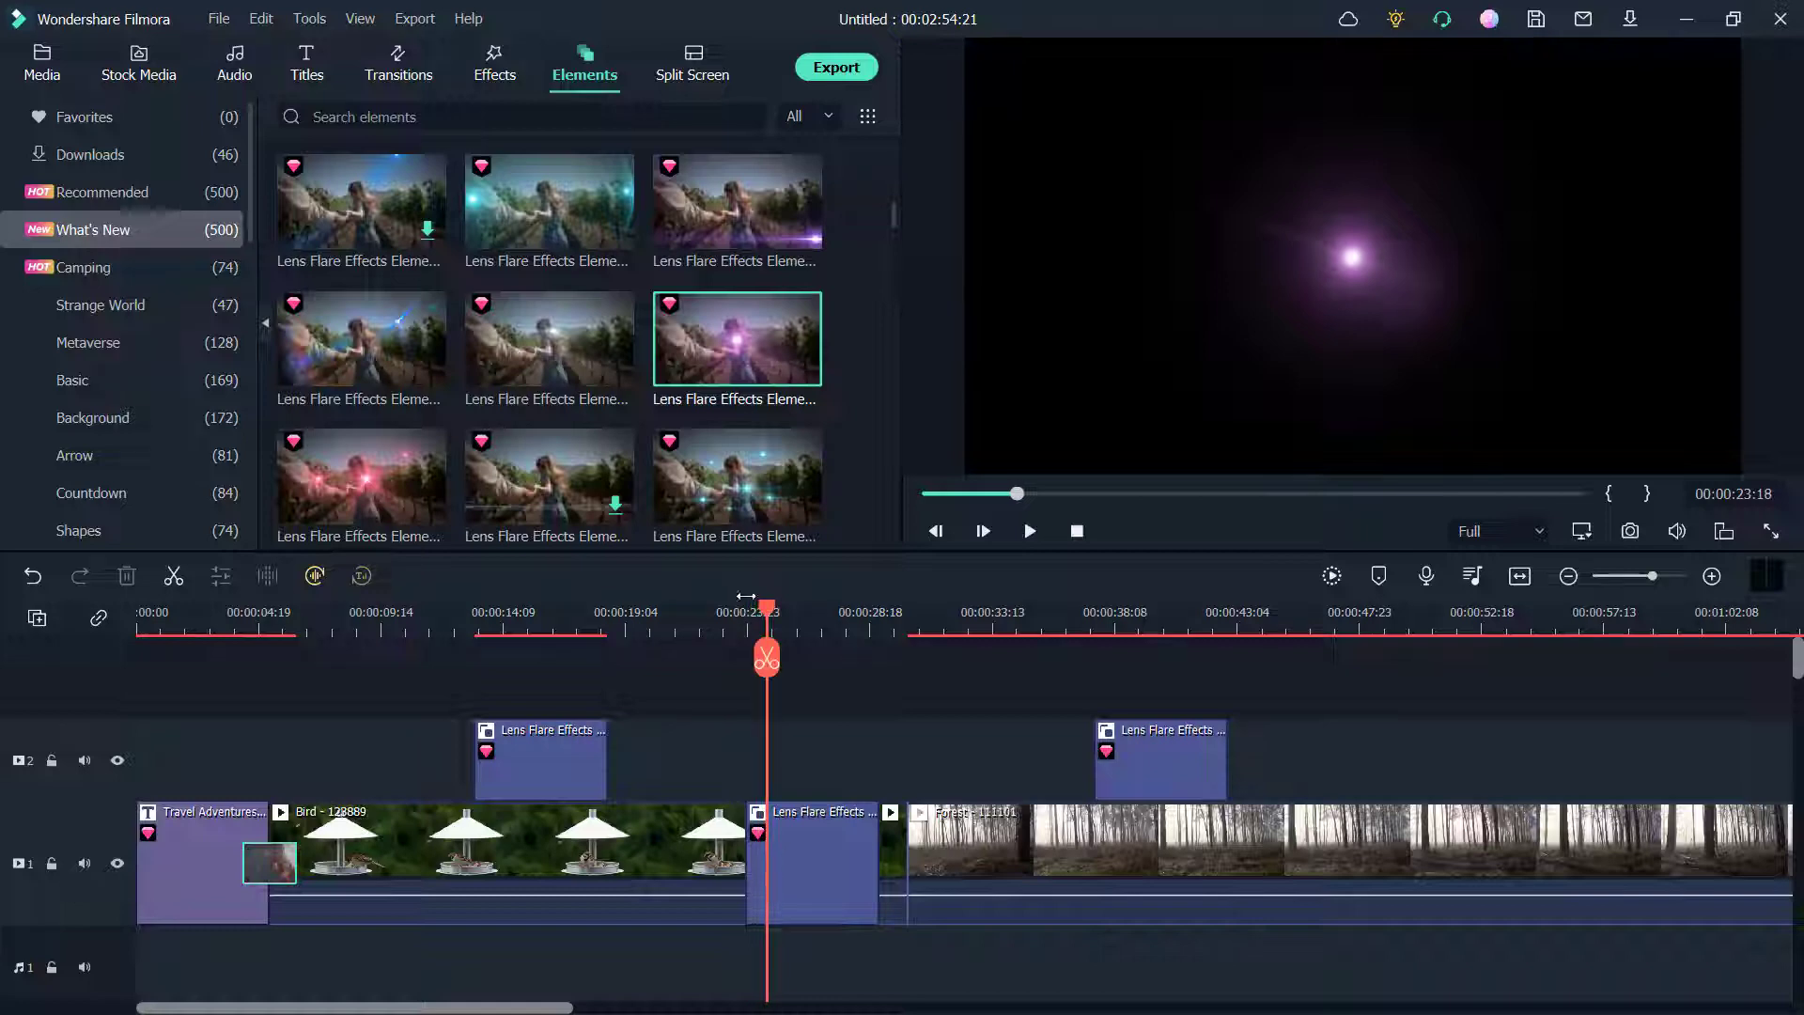
scroll(630, 274, "down", 15)
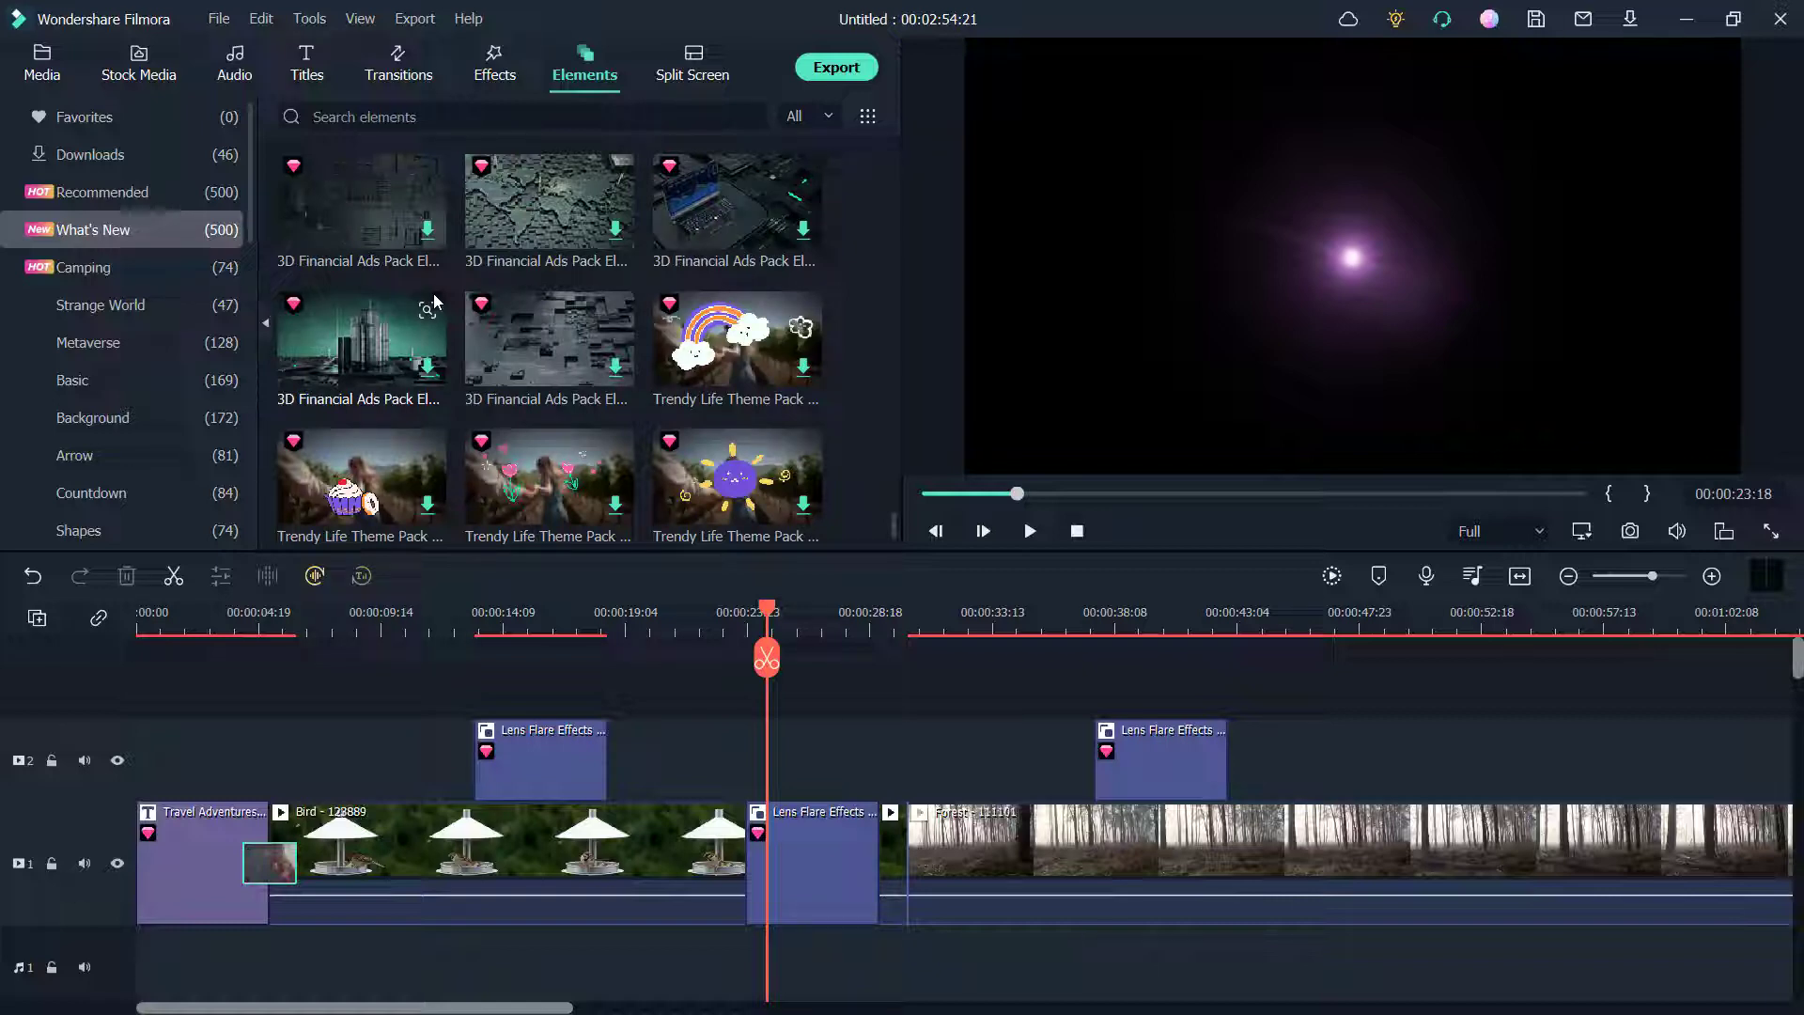
Add the Rock music track "The Mind Sweepers - Rancid Life - Laid Back" at the start of the audio track and play it back
left_click(235, 74)
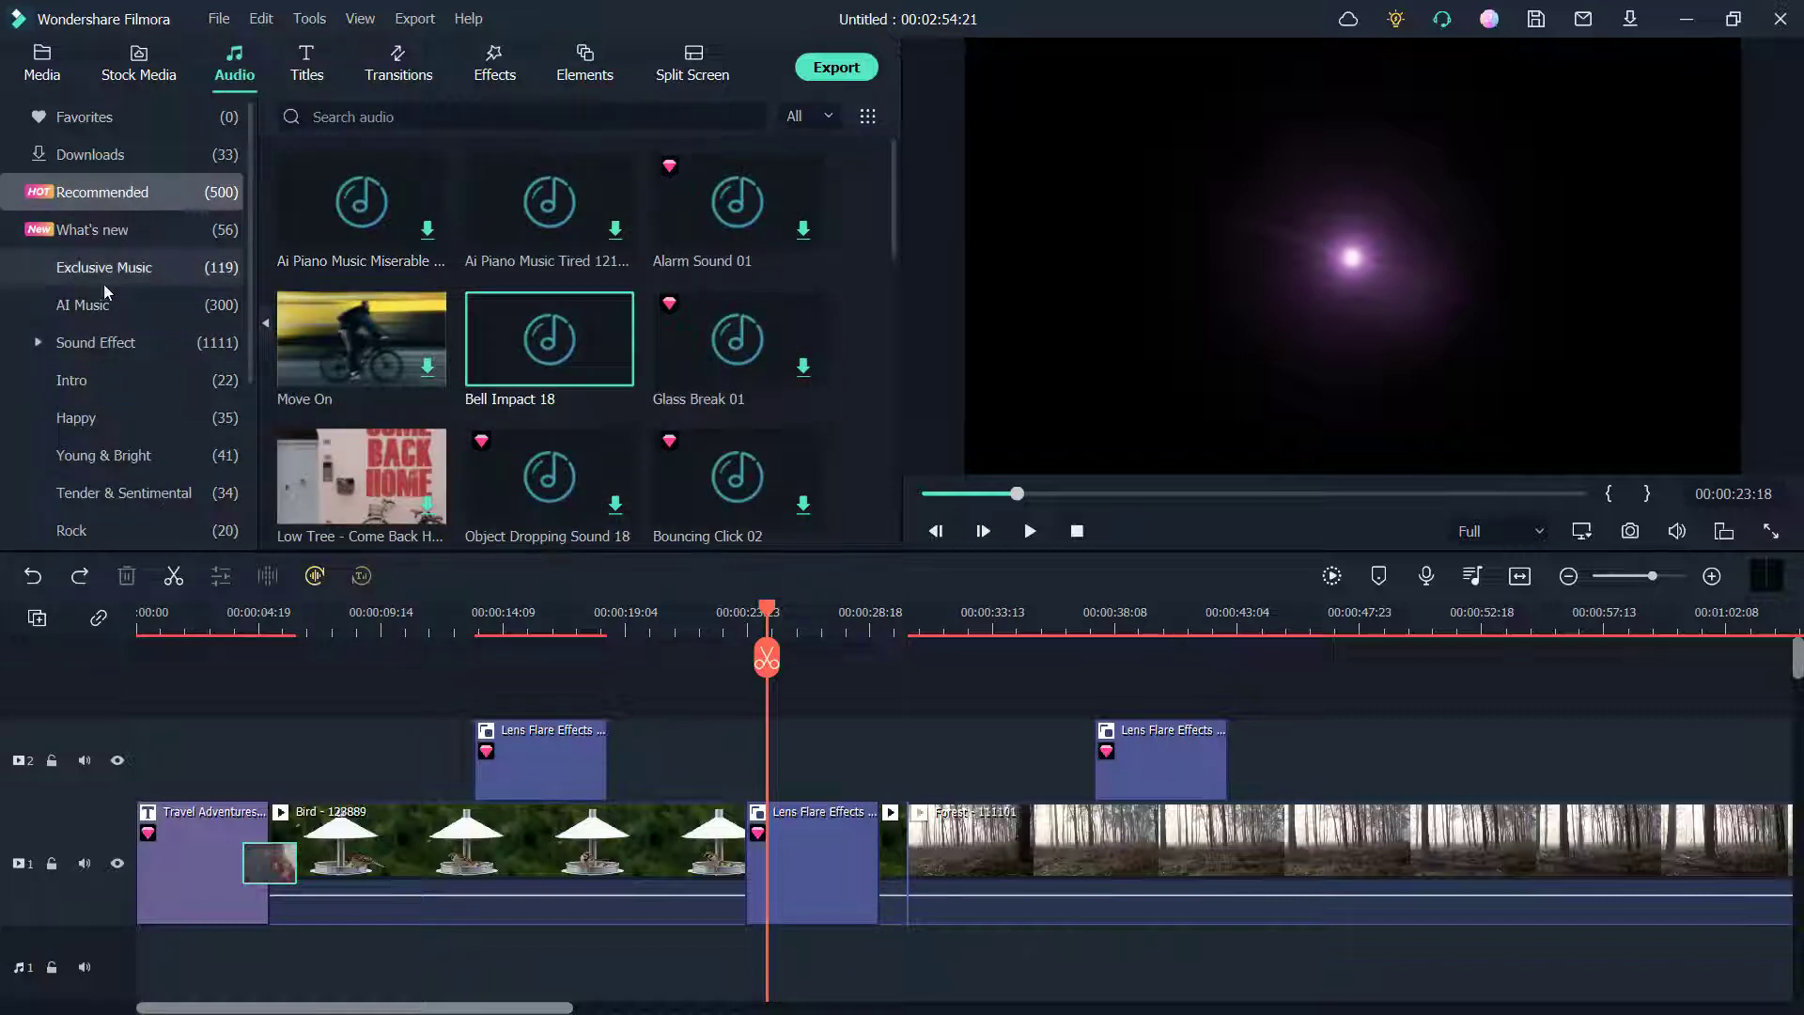
left_click(82, 532)
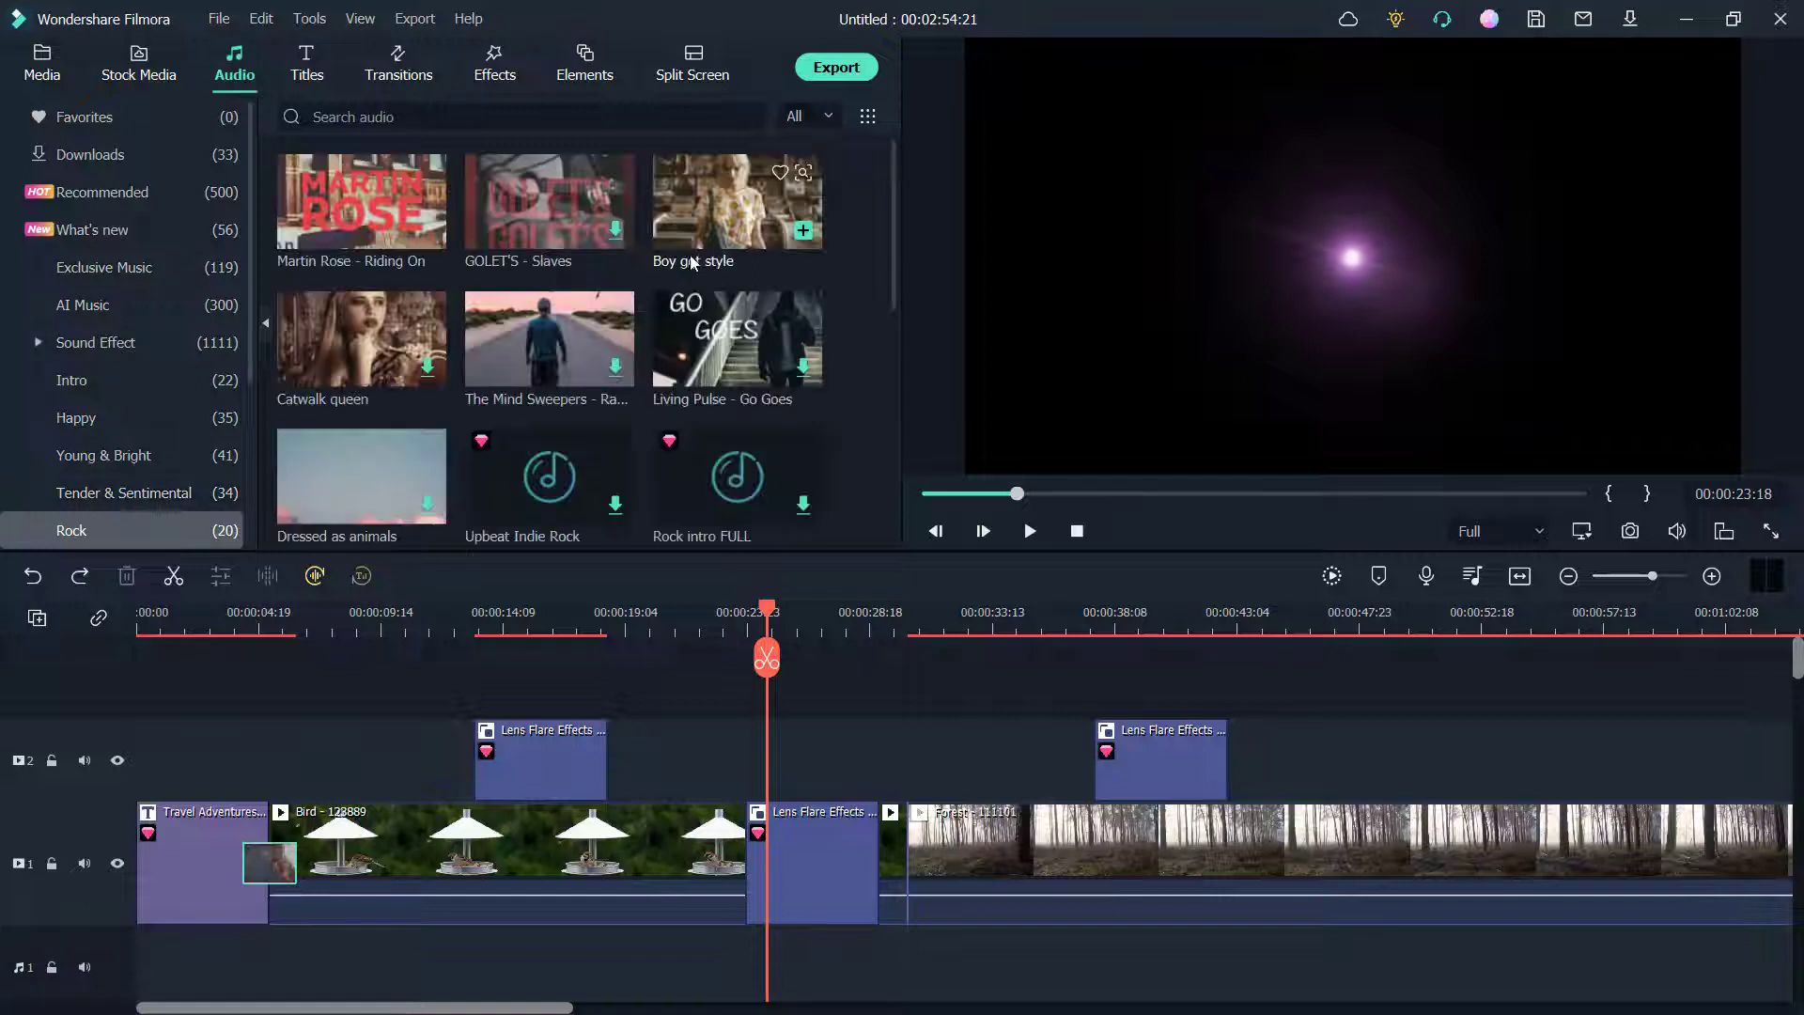
left_click_drag(527, 350, 202, 963)
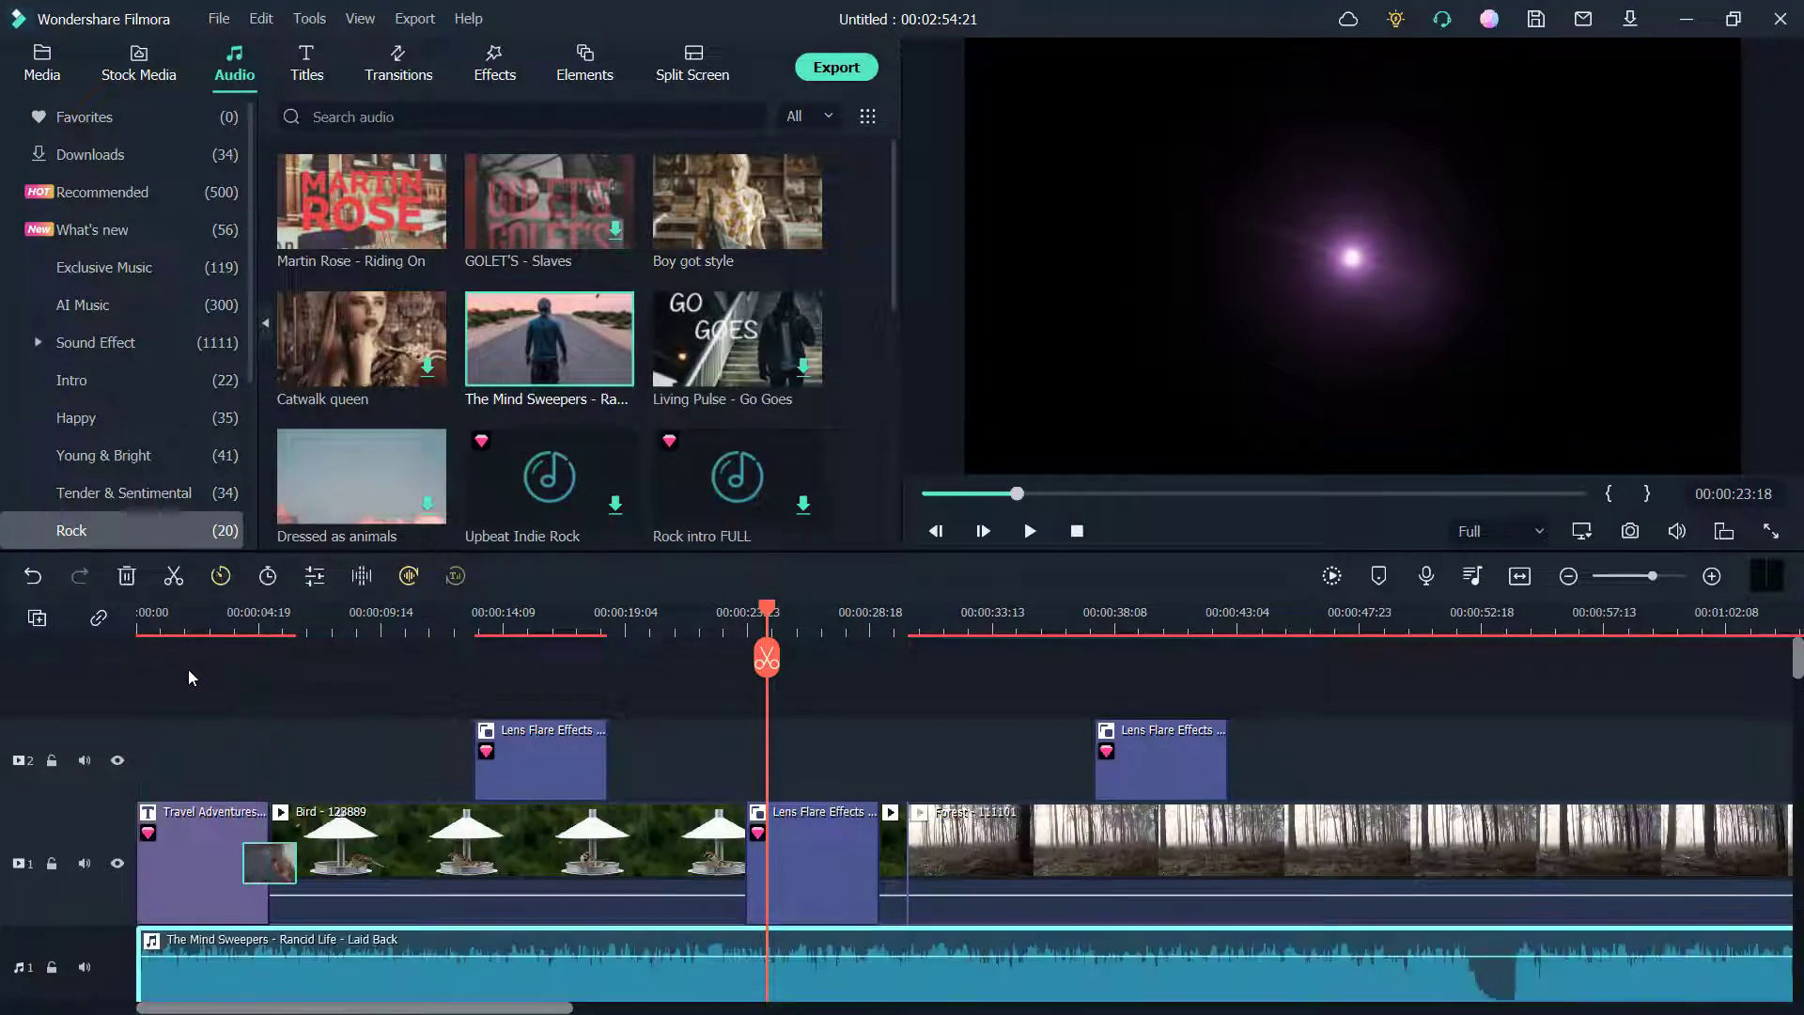
left_click(172, 623)
key("space")
key("space")
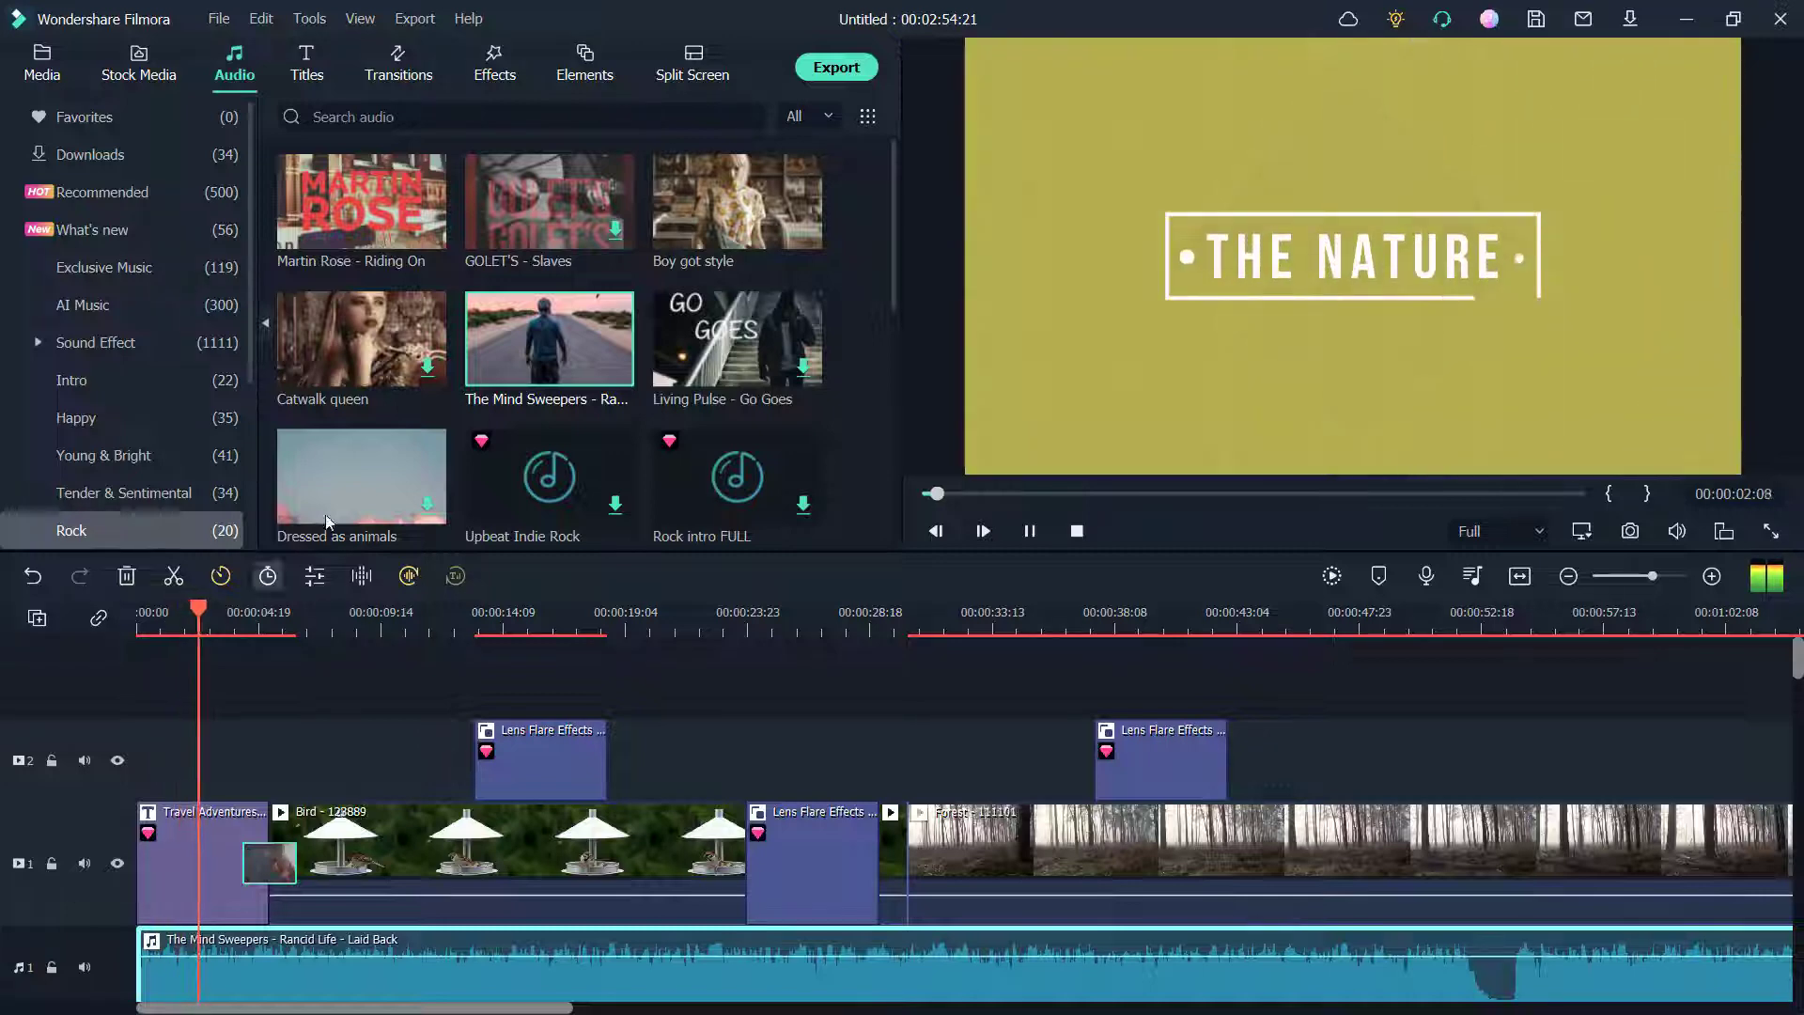
Apply the Old Radio audio effect to the music clip and set its fade-in to 17.54 s, fade-out to 35.91 s and pitch to -6
left_click(495, 66)
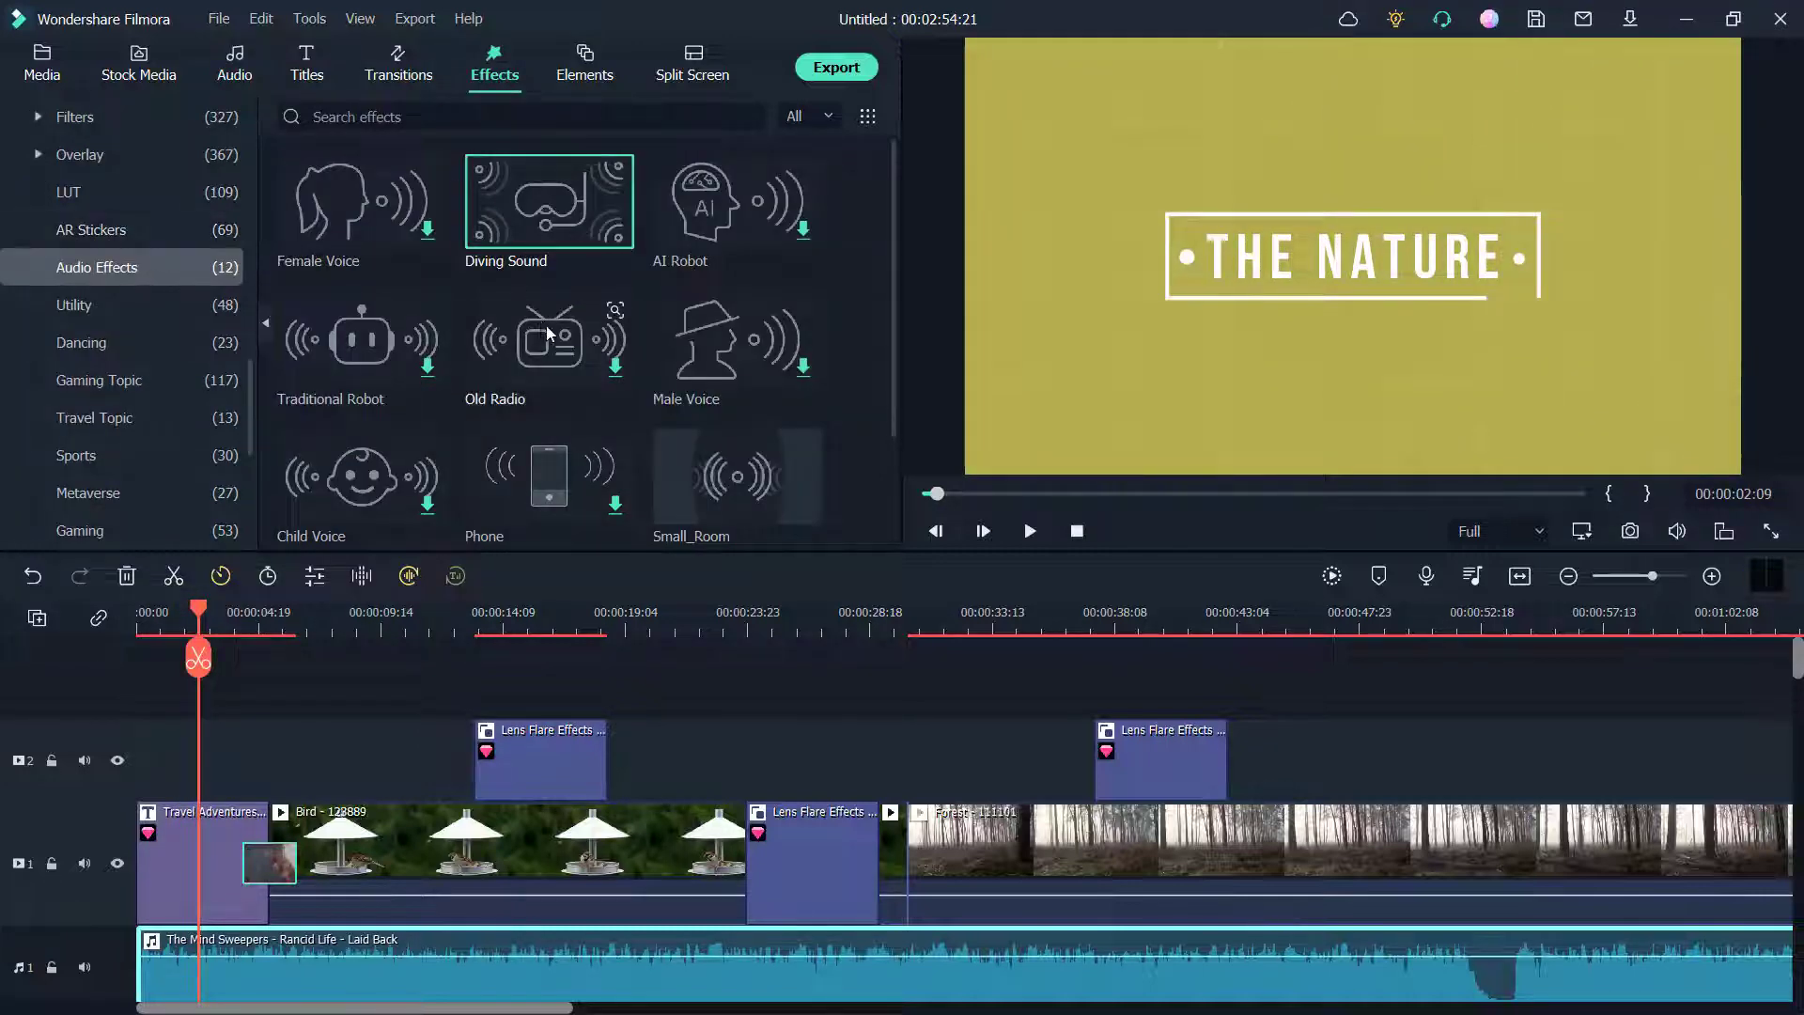
right_click(286, 981)
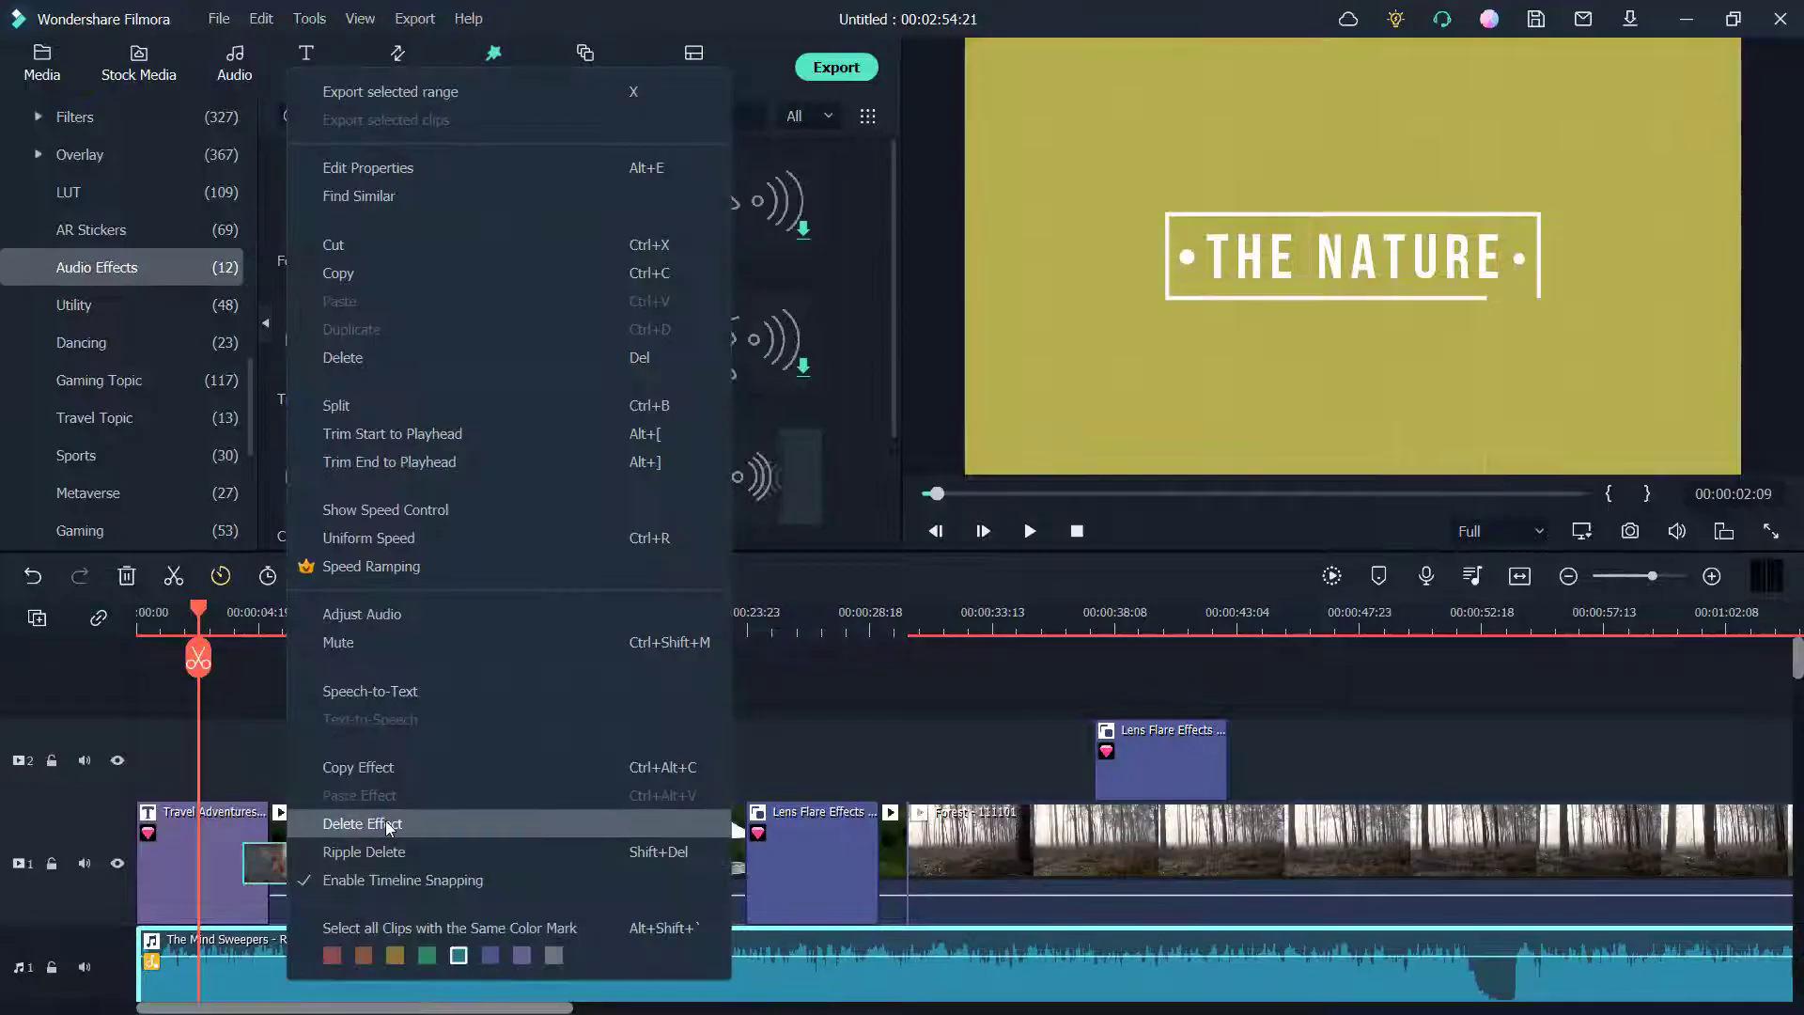
left_click(400, 614)
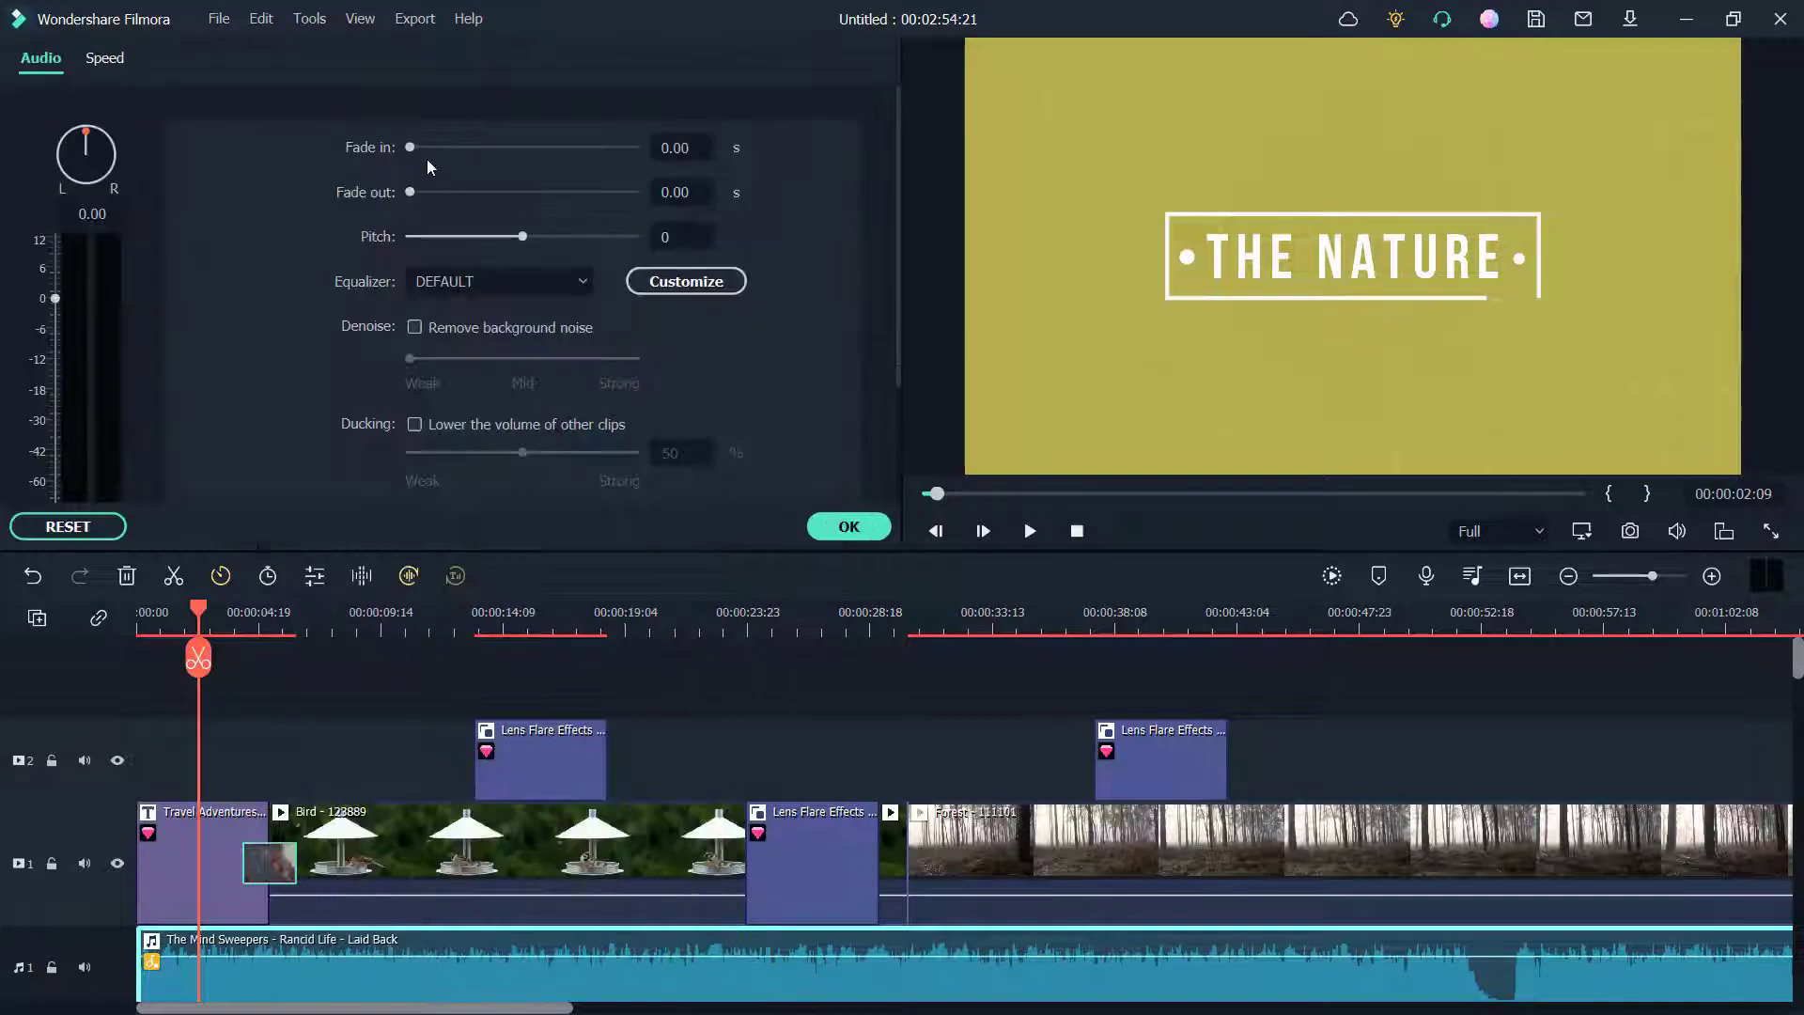
left_click_drag(452, 153, 538, 153)
left_click_drag(410, 192, 465, 237)
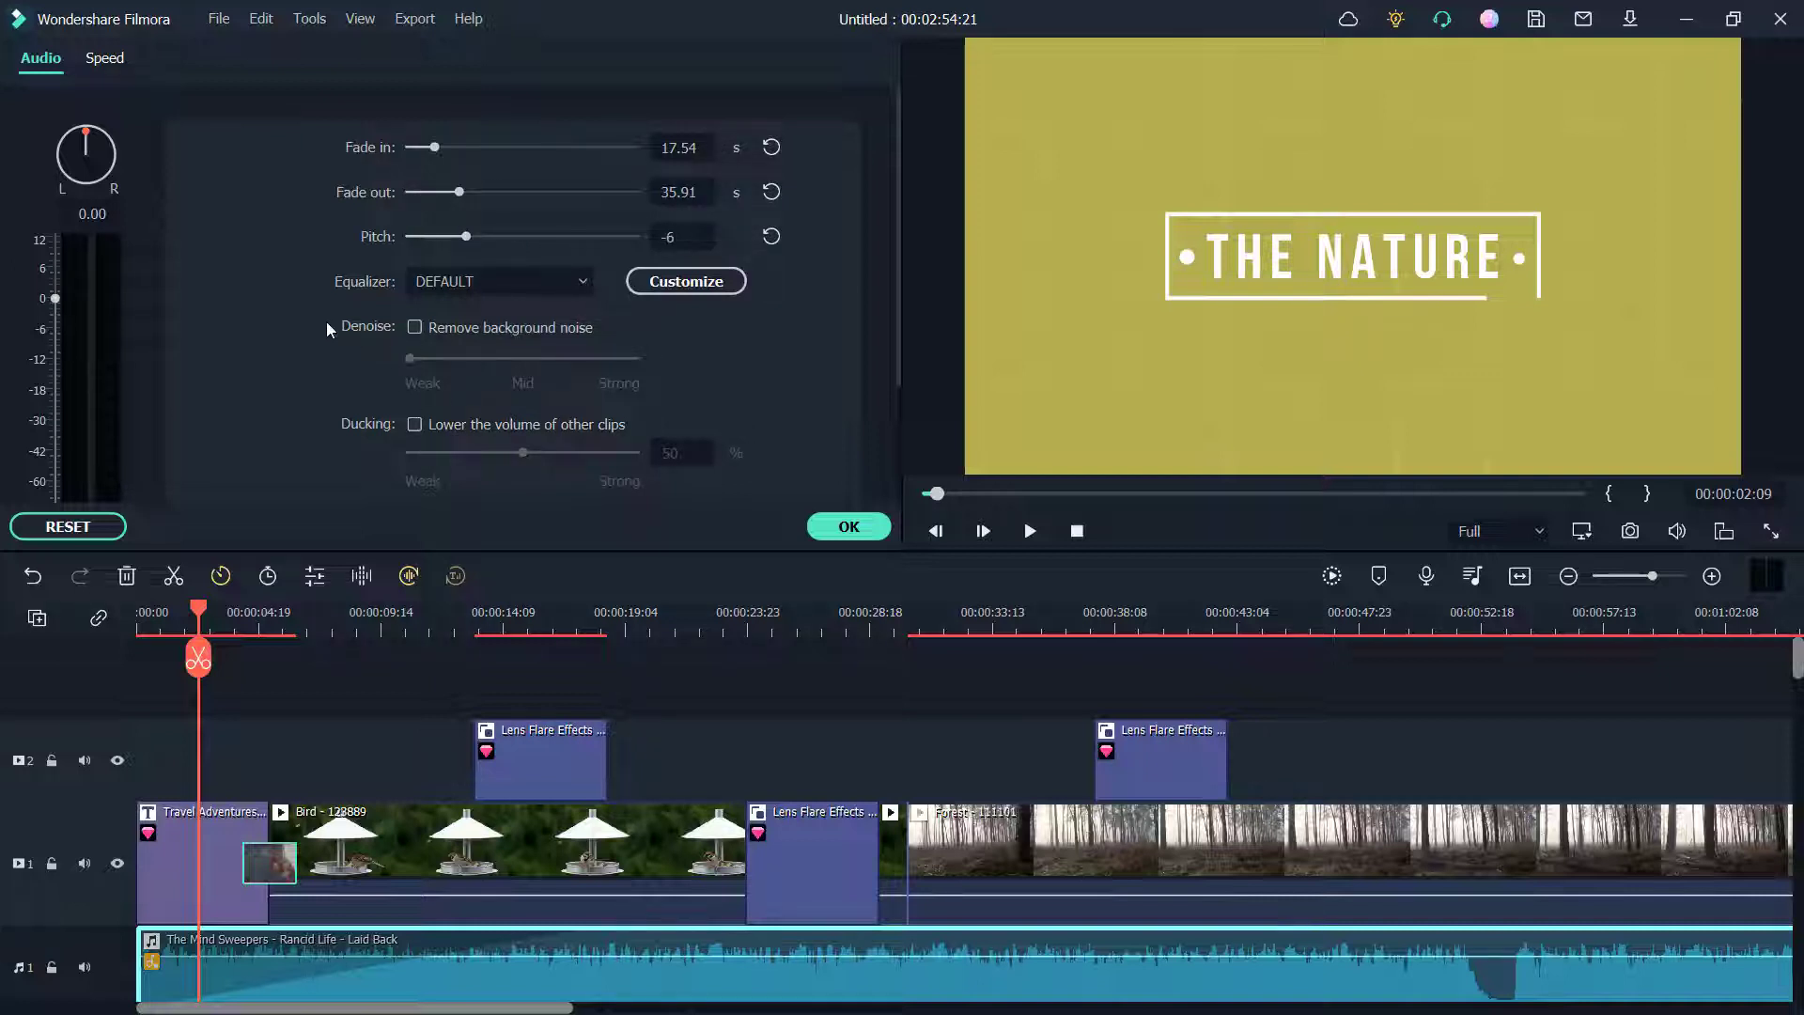
Raise the music clip's volume slightly above 0 dB, check its speed settings, and accept the audio adjustments
left_click_drag(54, 299, 55, 295)
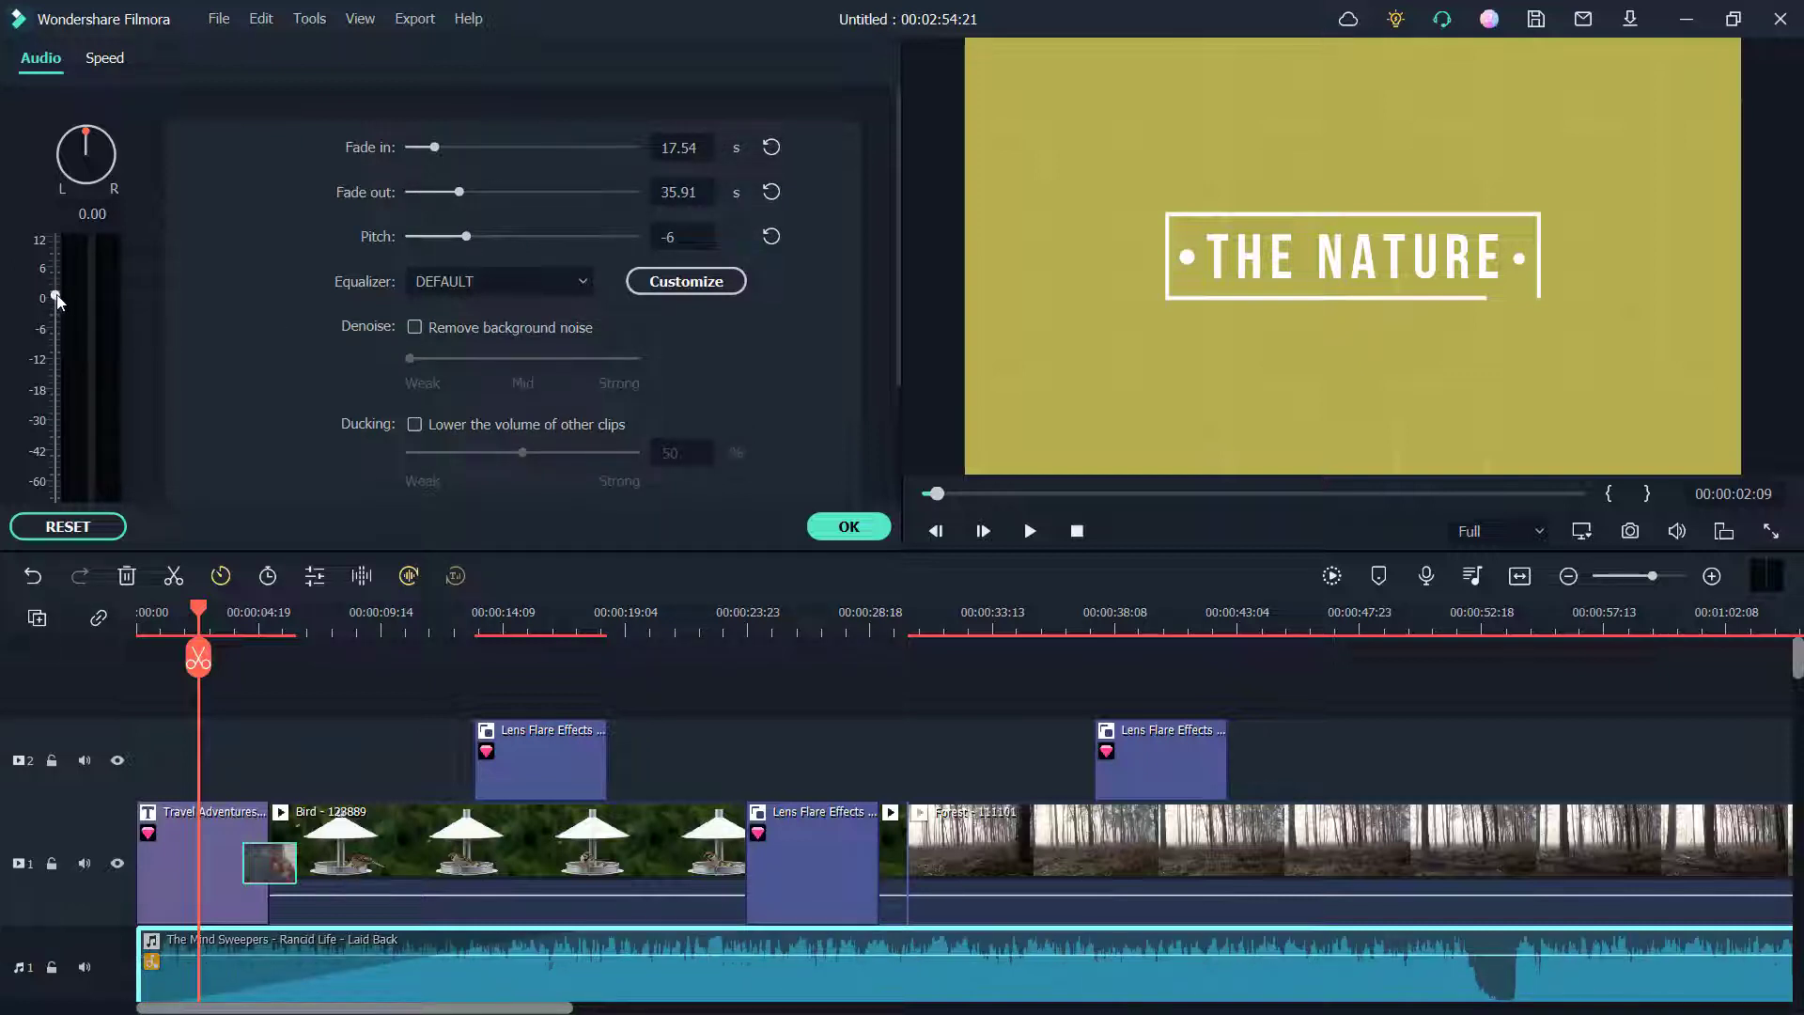
left_click(104, 58)
left_click(41, 59)
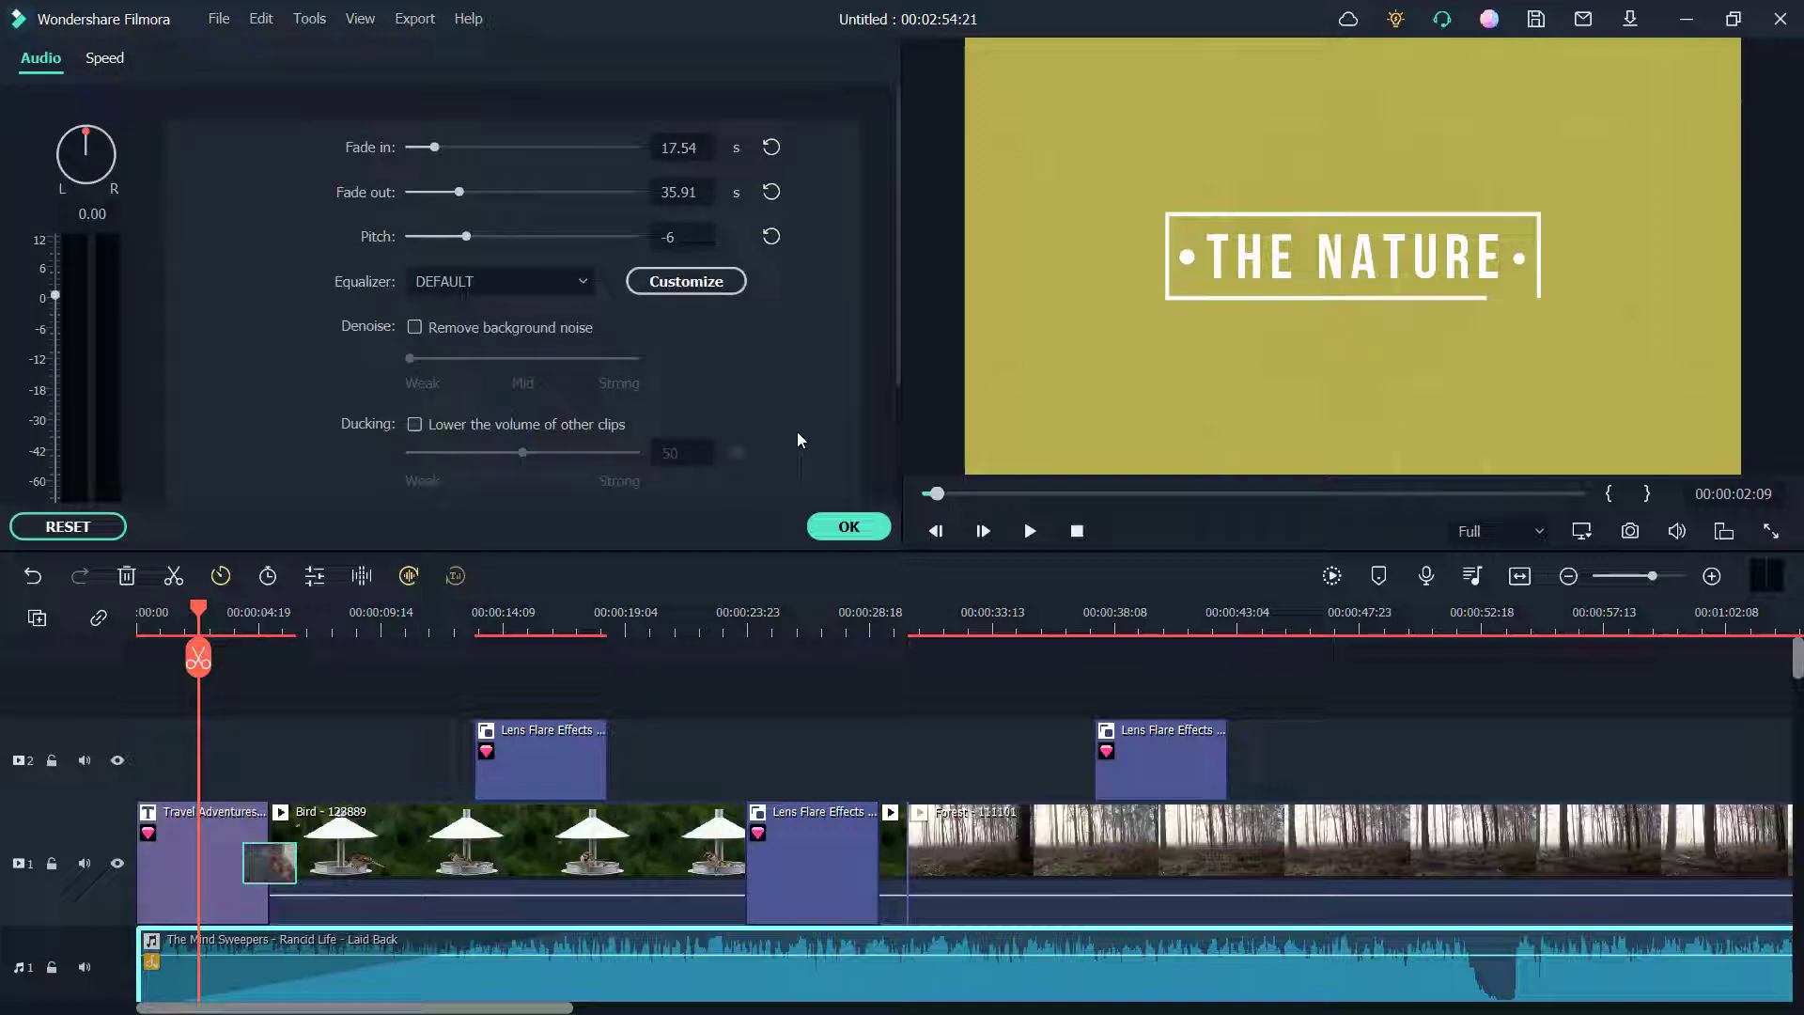
left_click(845, 528)
Export the project to the computer as an MP4 video named My Video with the DEFAULT preset
left_click(414, 22)
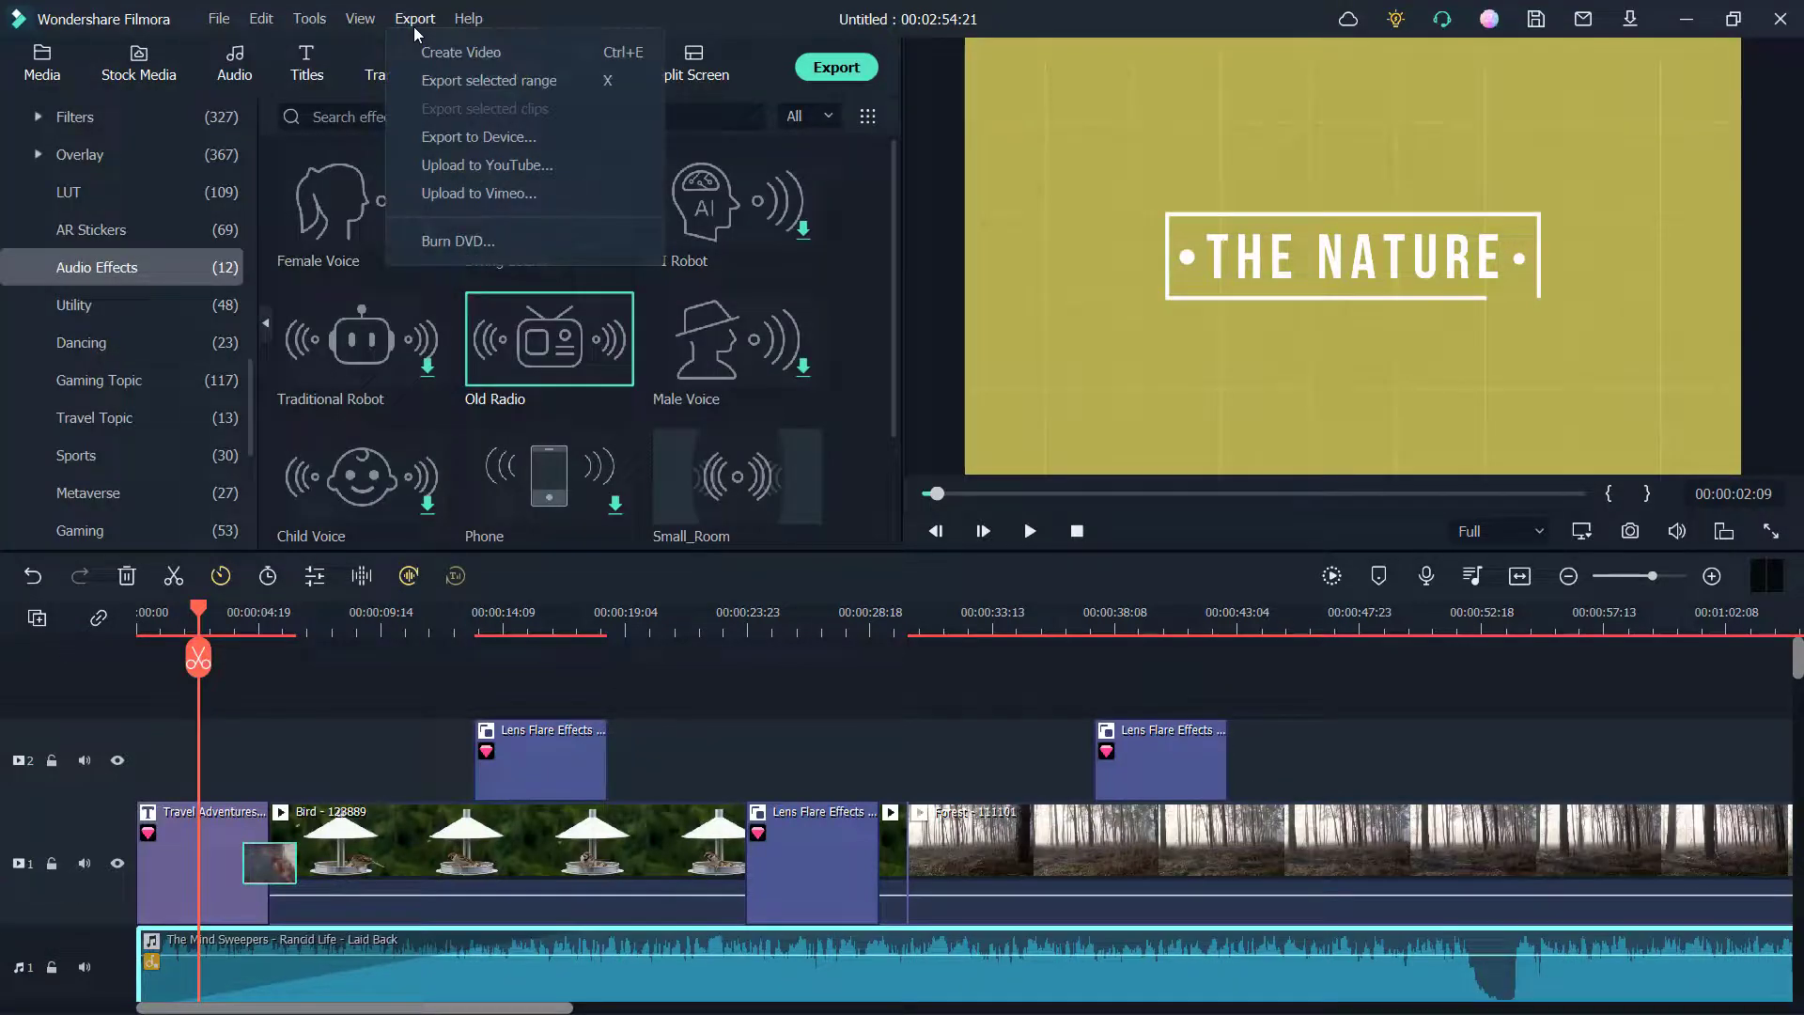
left_click(427, 47)
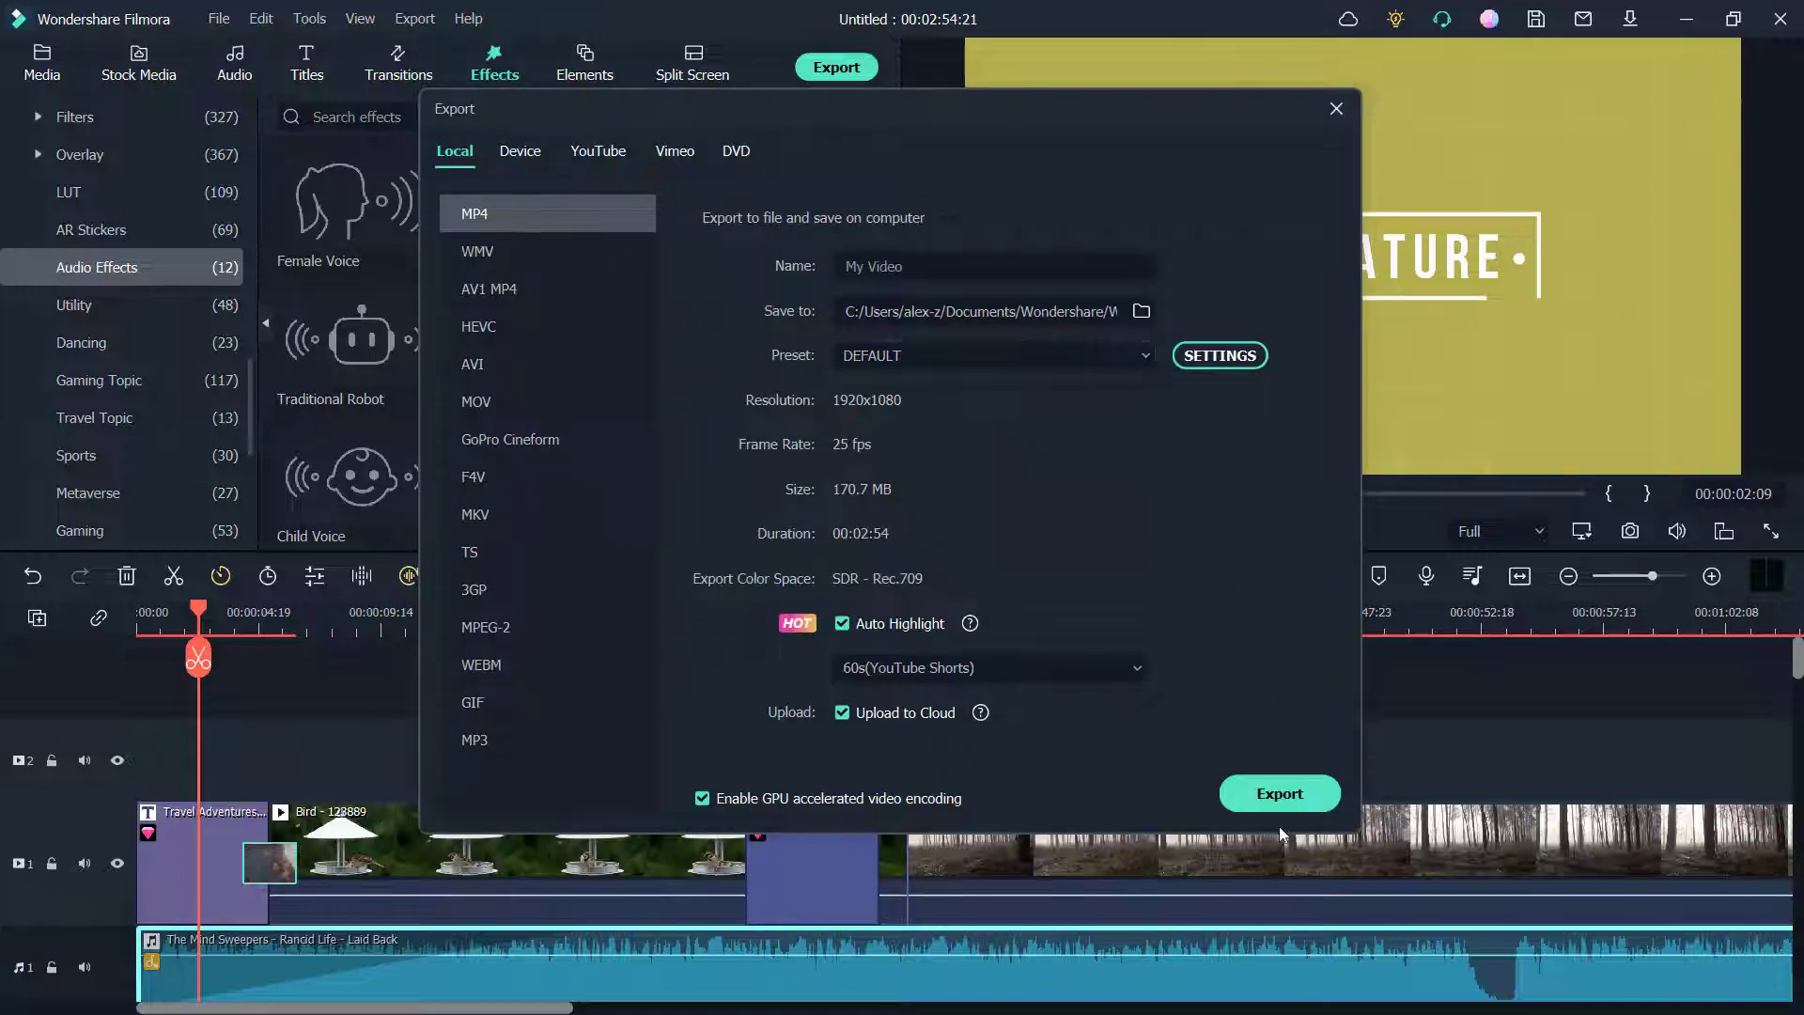
left_click(1270, 795)
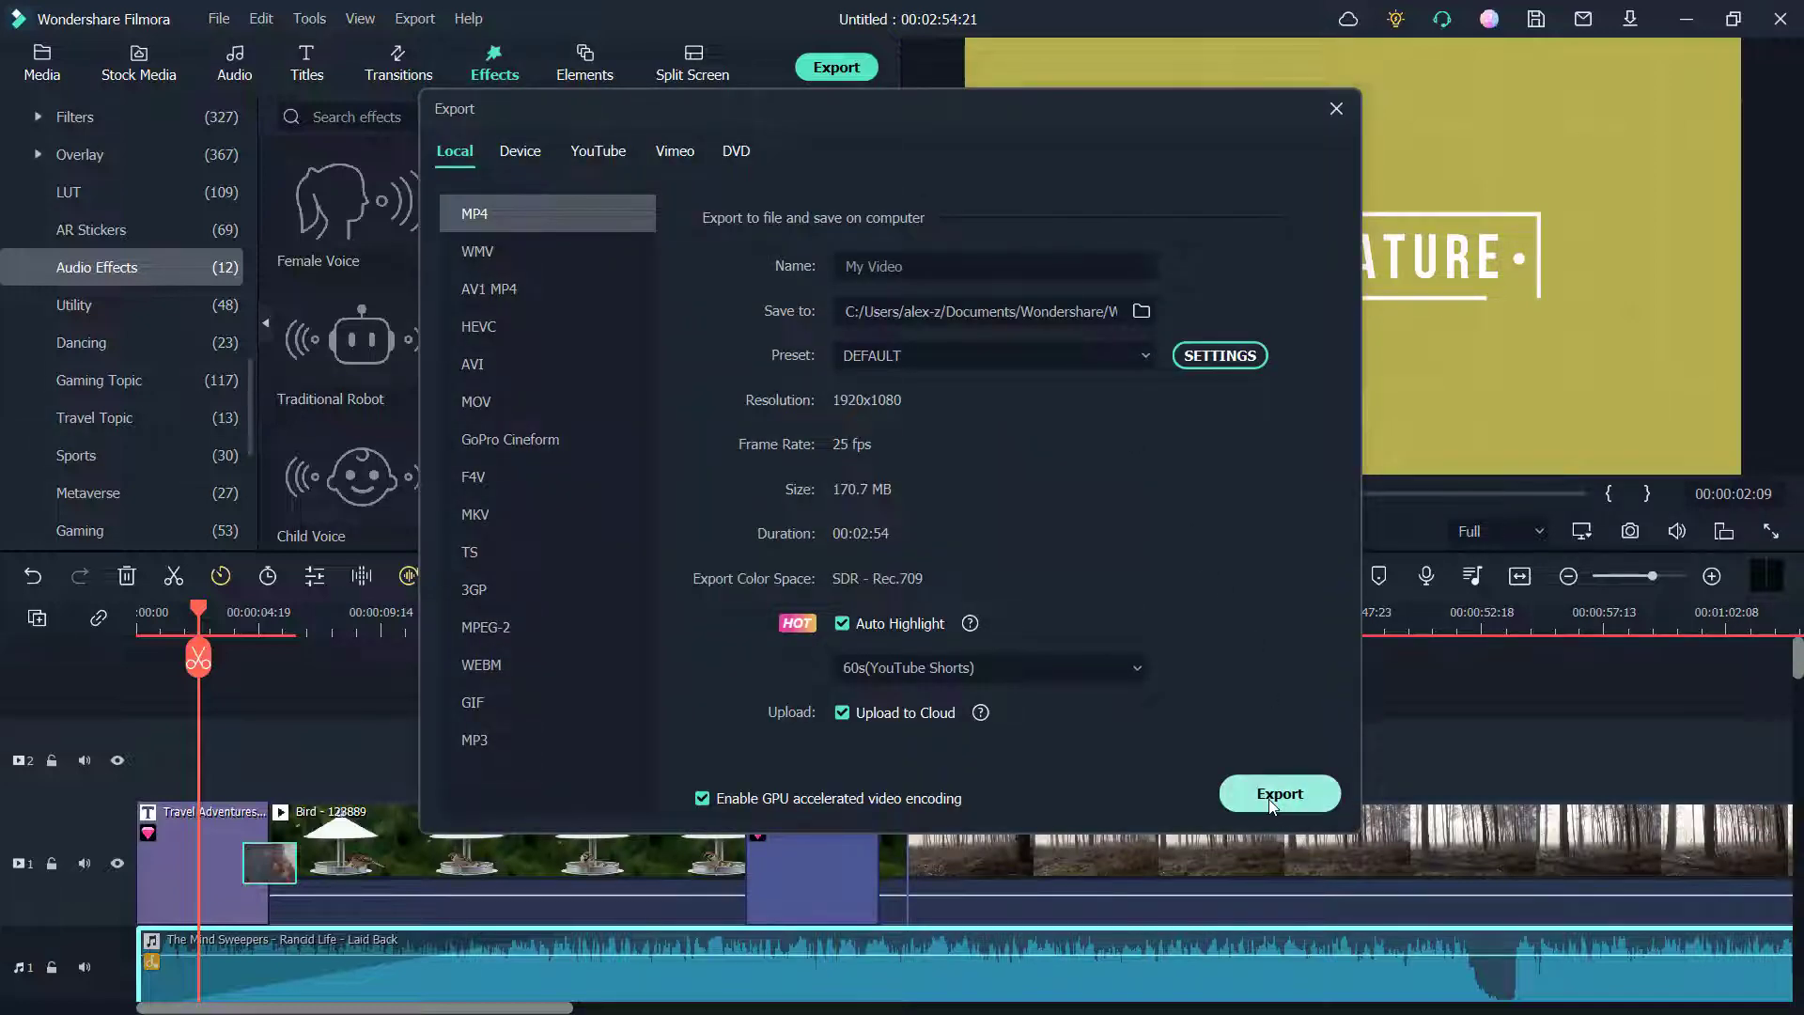